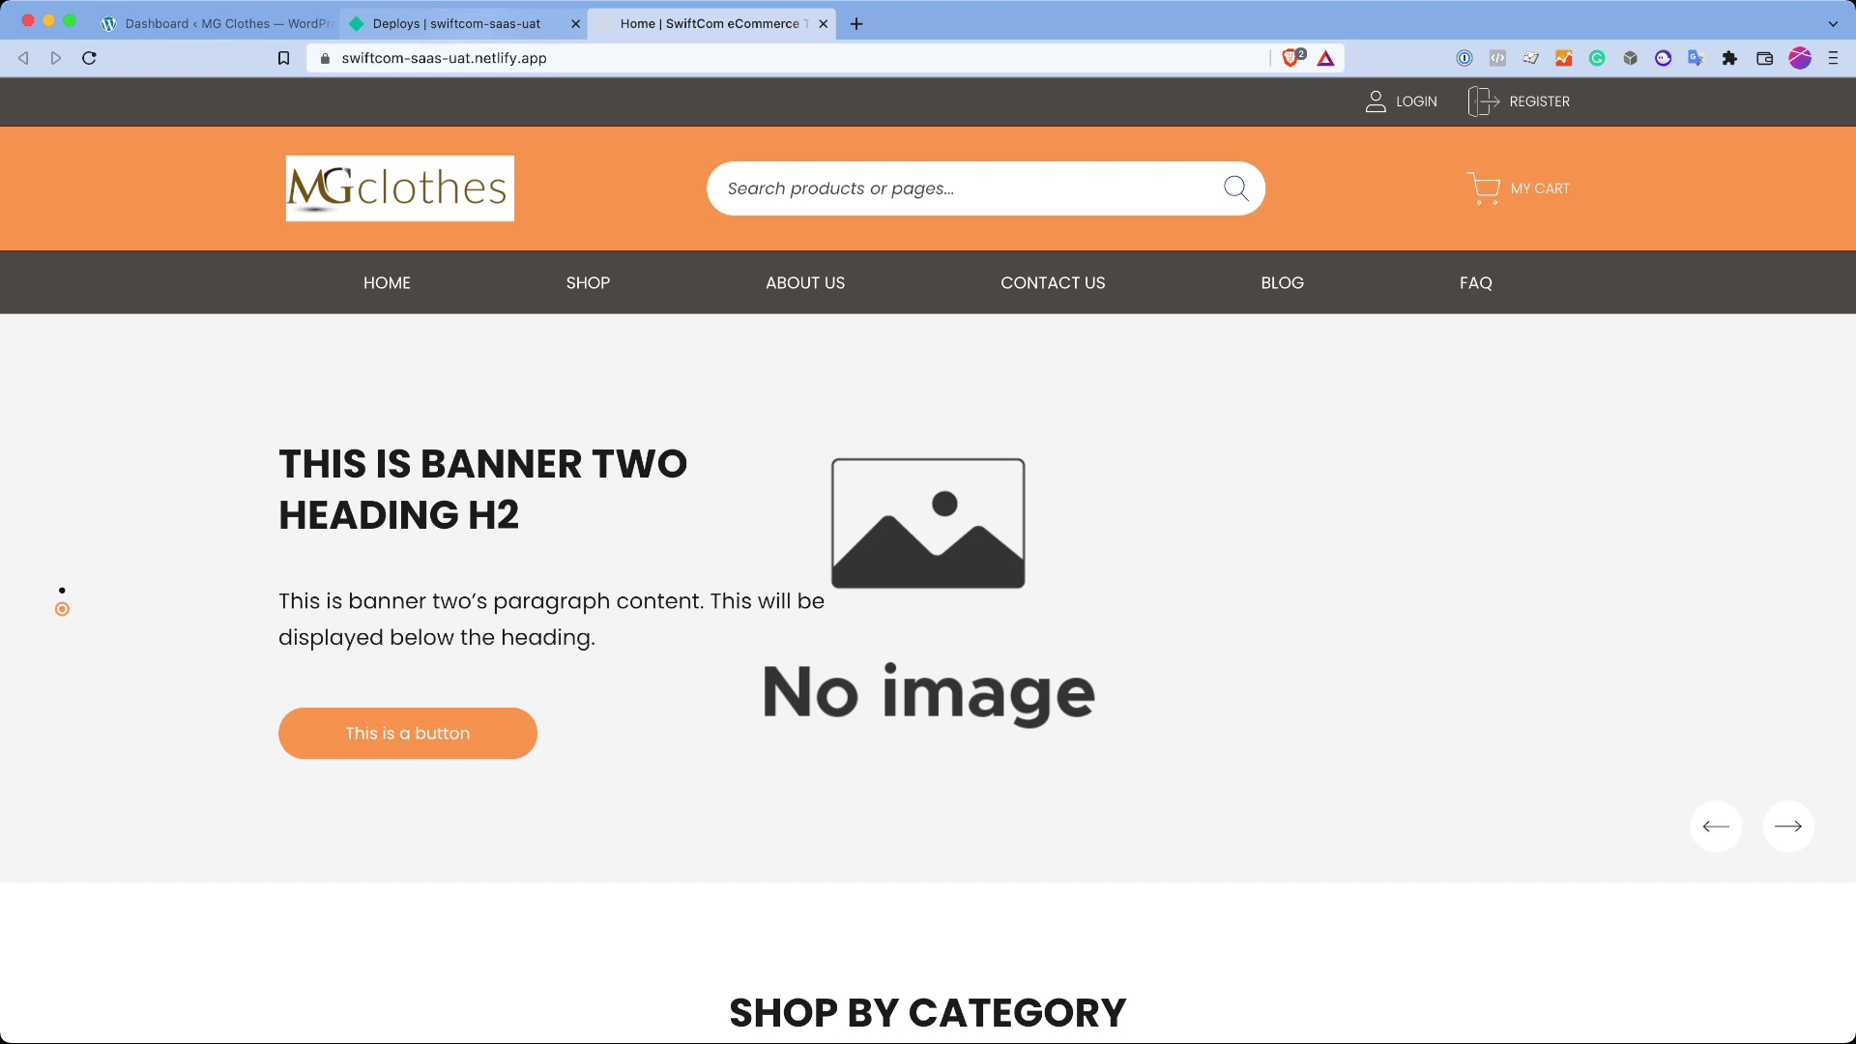
# Step: Check the Netlify deploy list, then switch to the MG Clothes WordPress dashboard
pyautogui.click(455, 23)
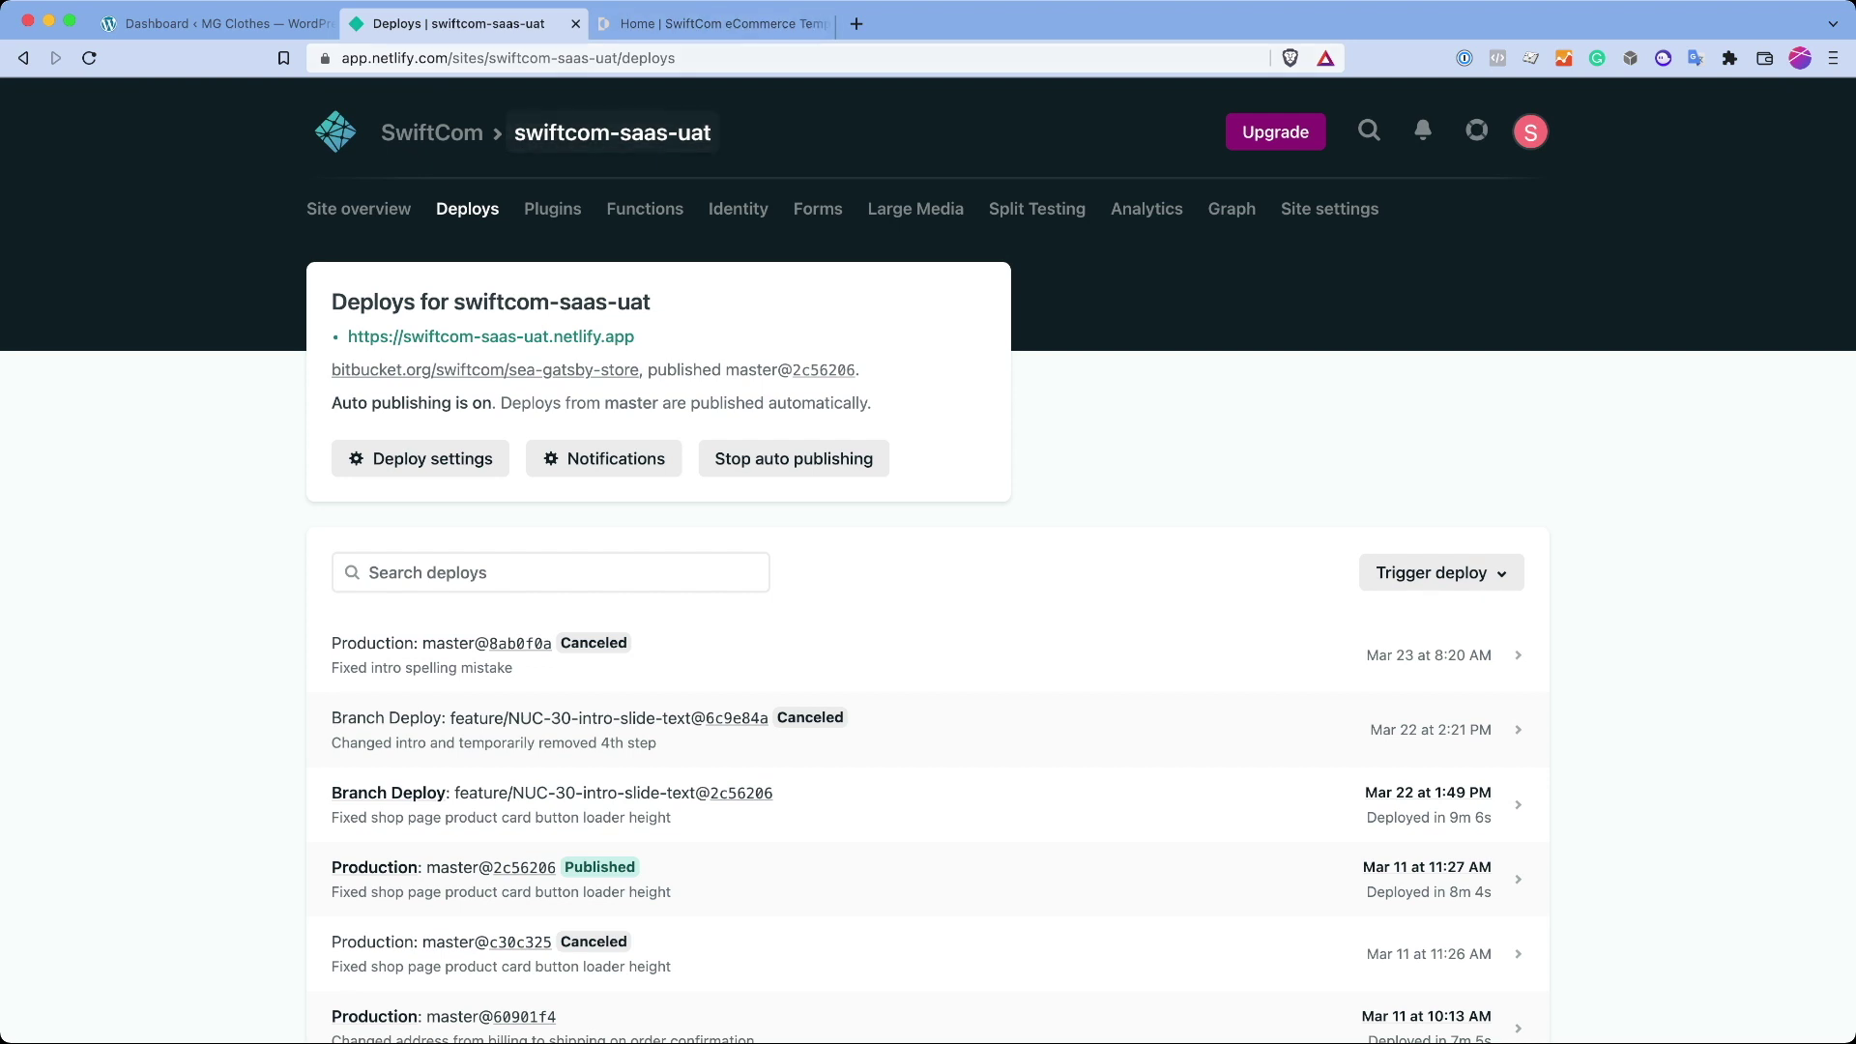
pyautogui.click(696, 23)
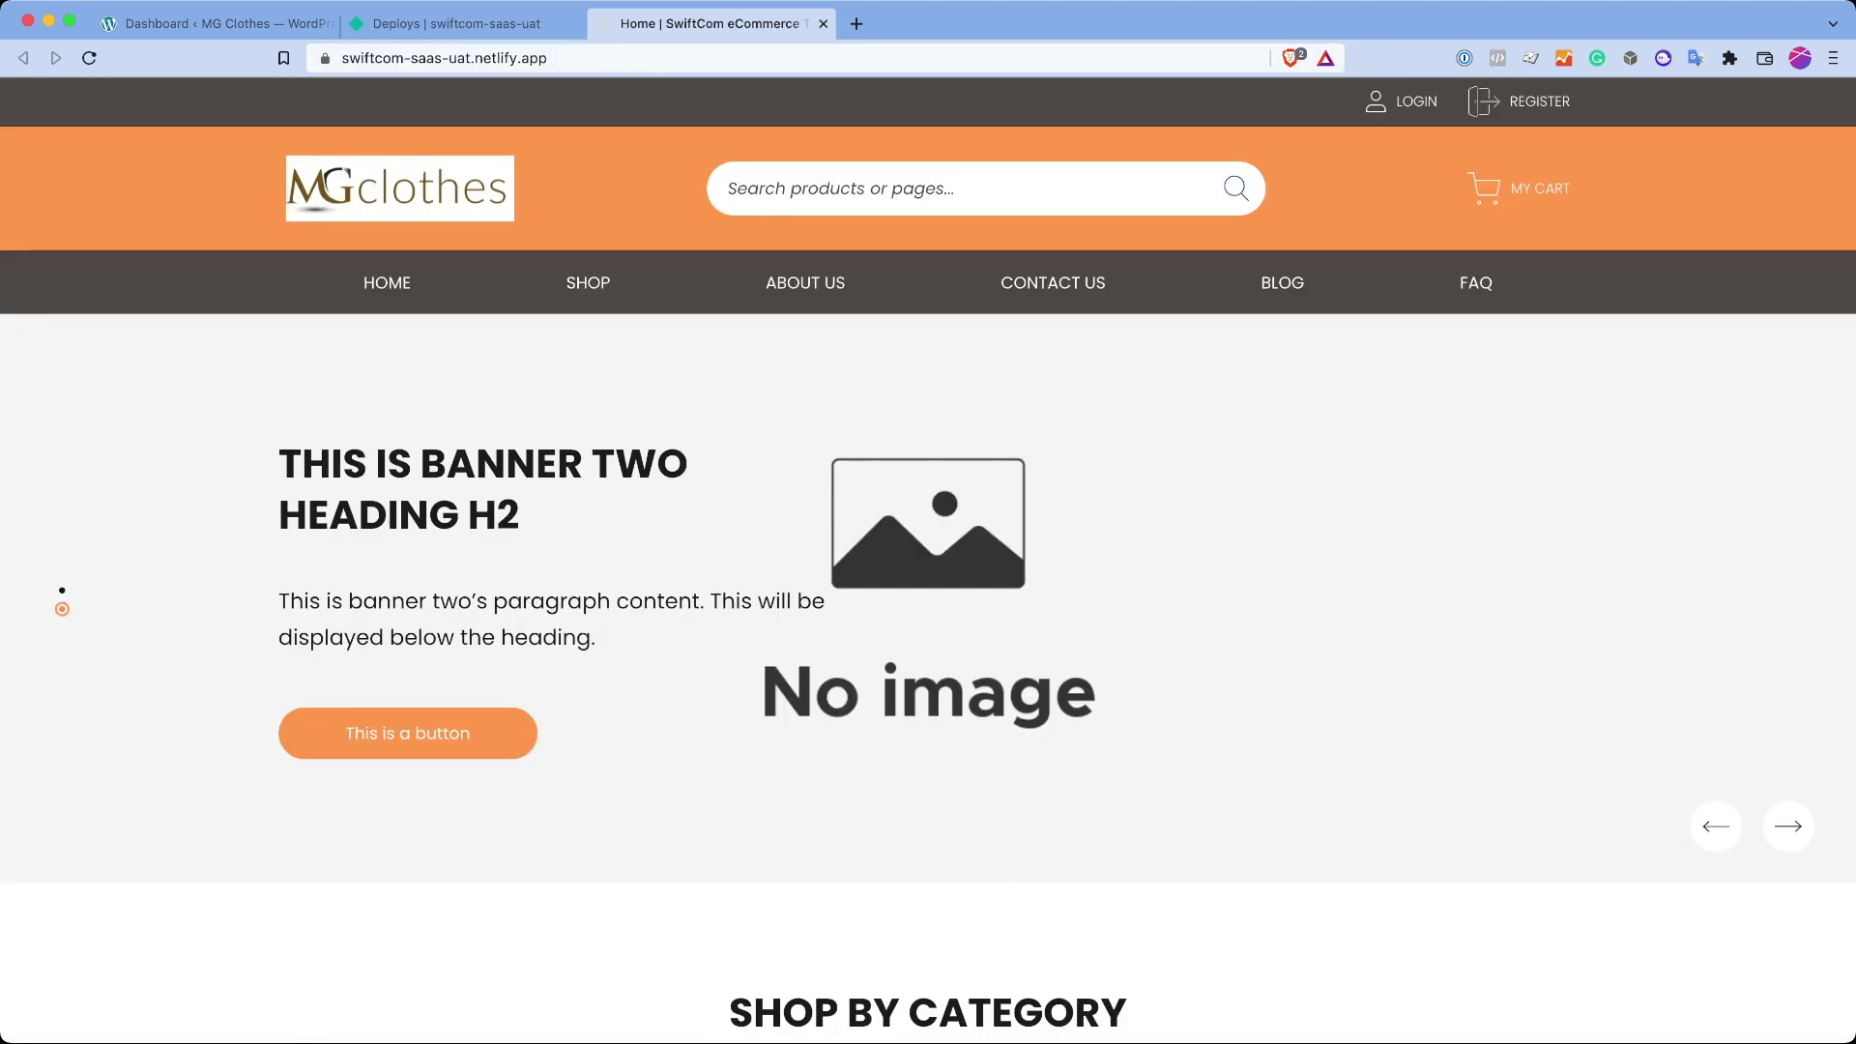
pyautogui.click(217, 24)
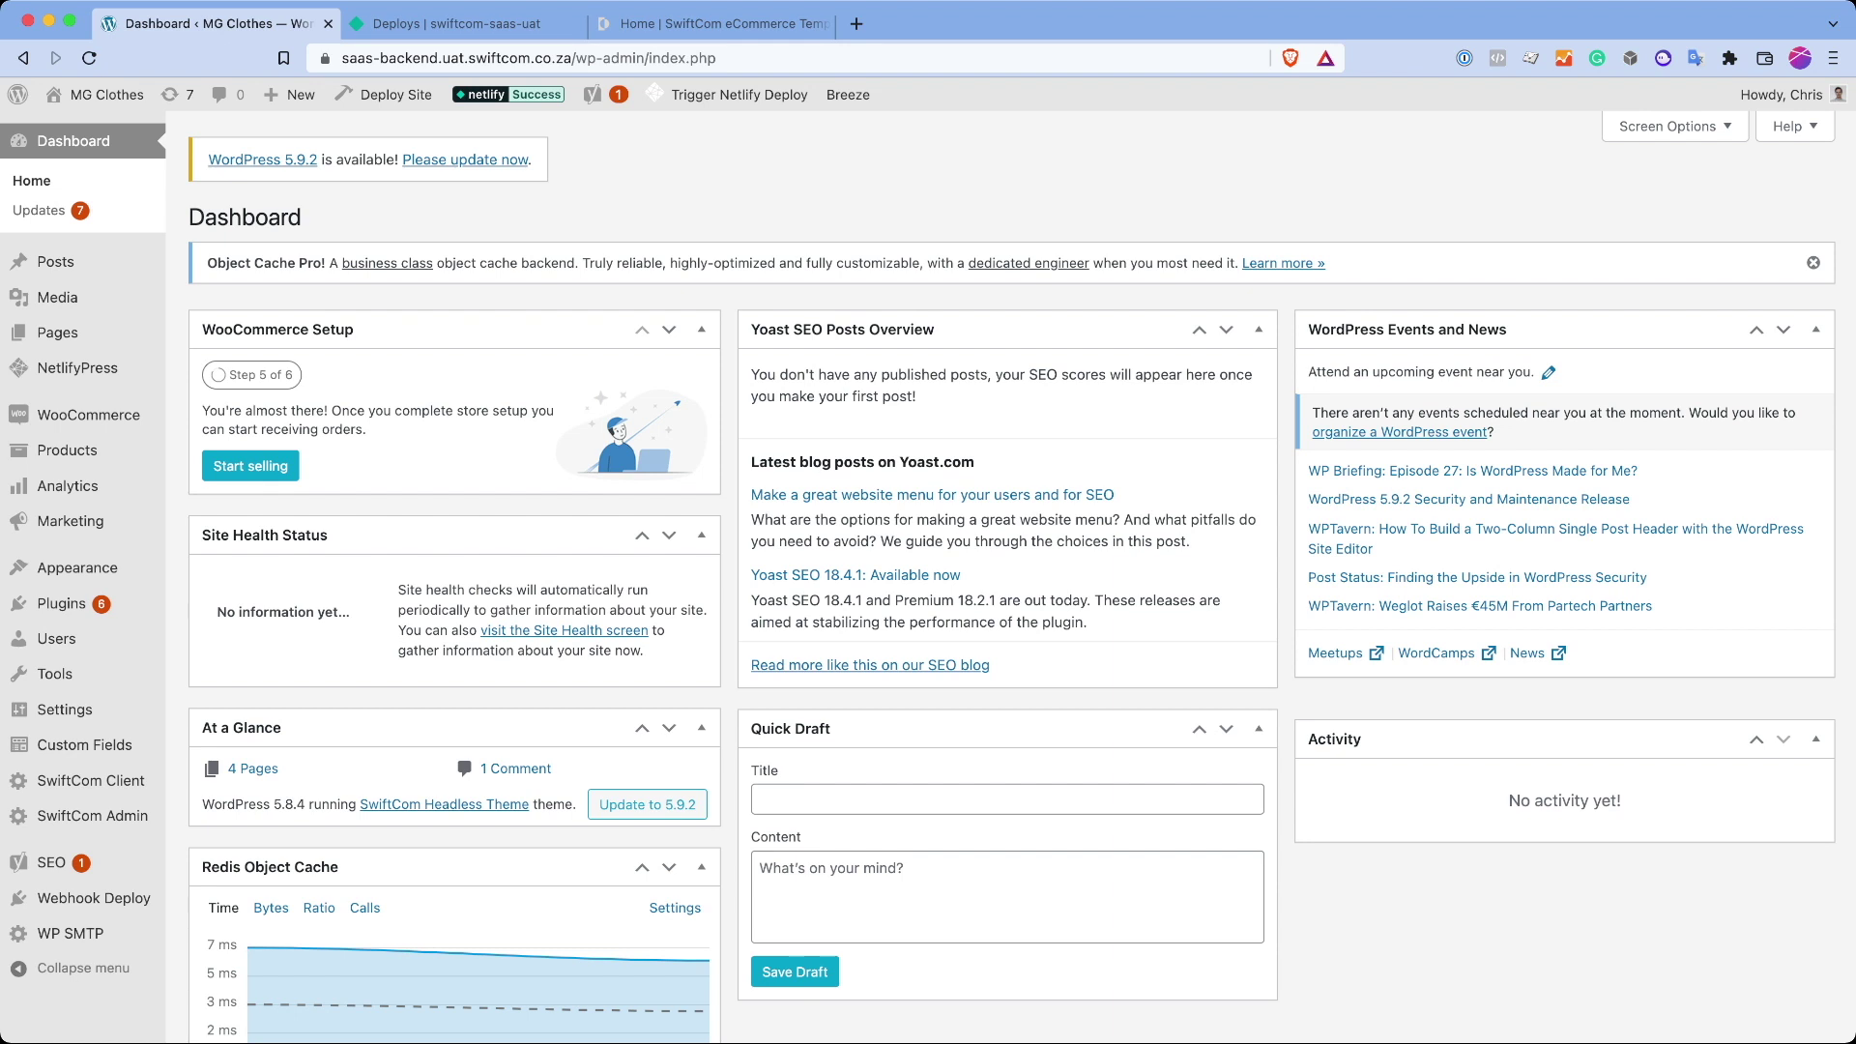
# Step: Return to the storefront home page and review its categories and blog sections
pyautogui.press('super+3')
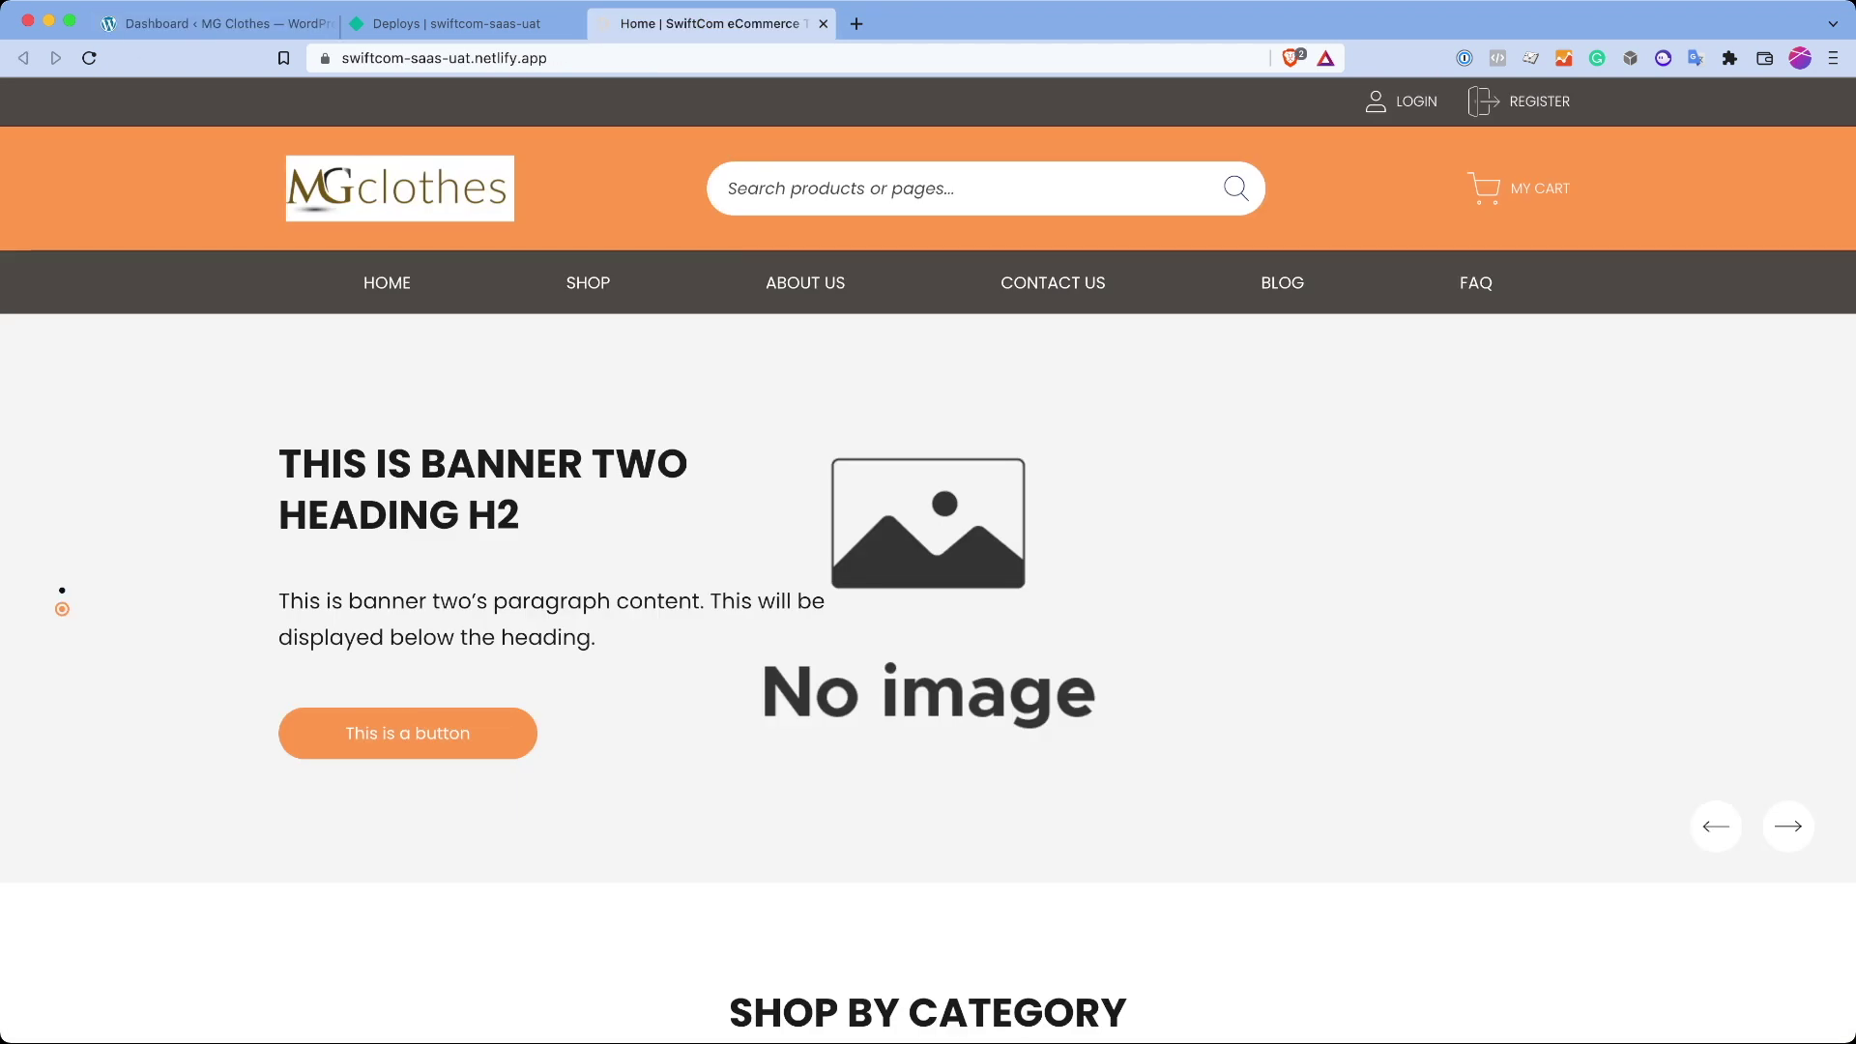
pyautogui.scroll(-5, 928, 580)
pyautogui.scroll(-10, 929, 592)
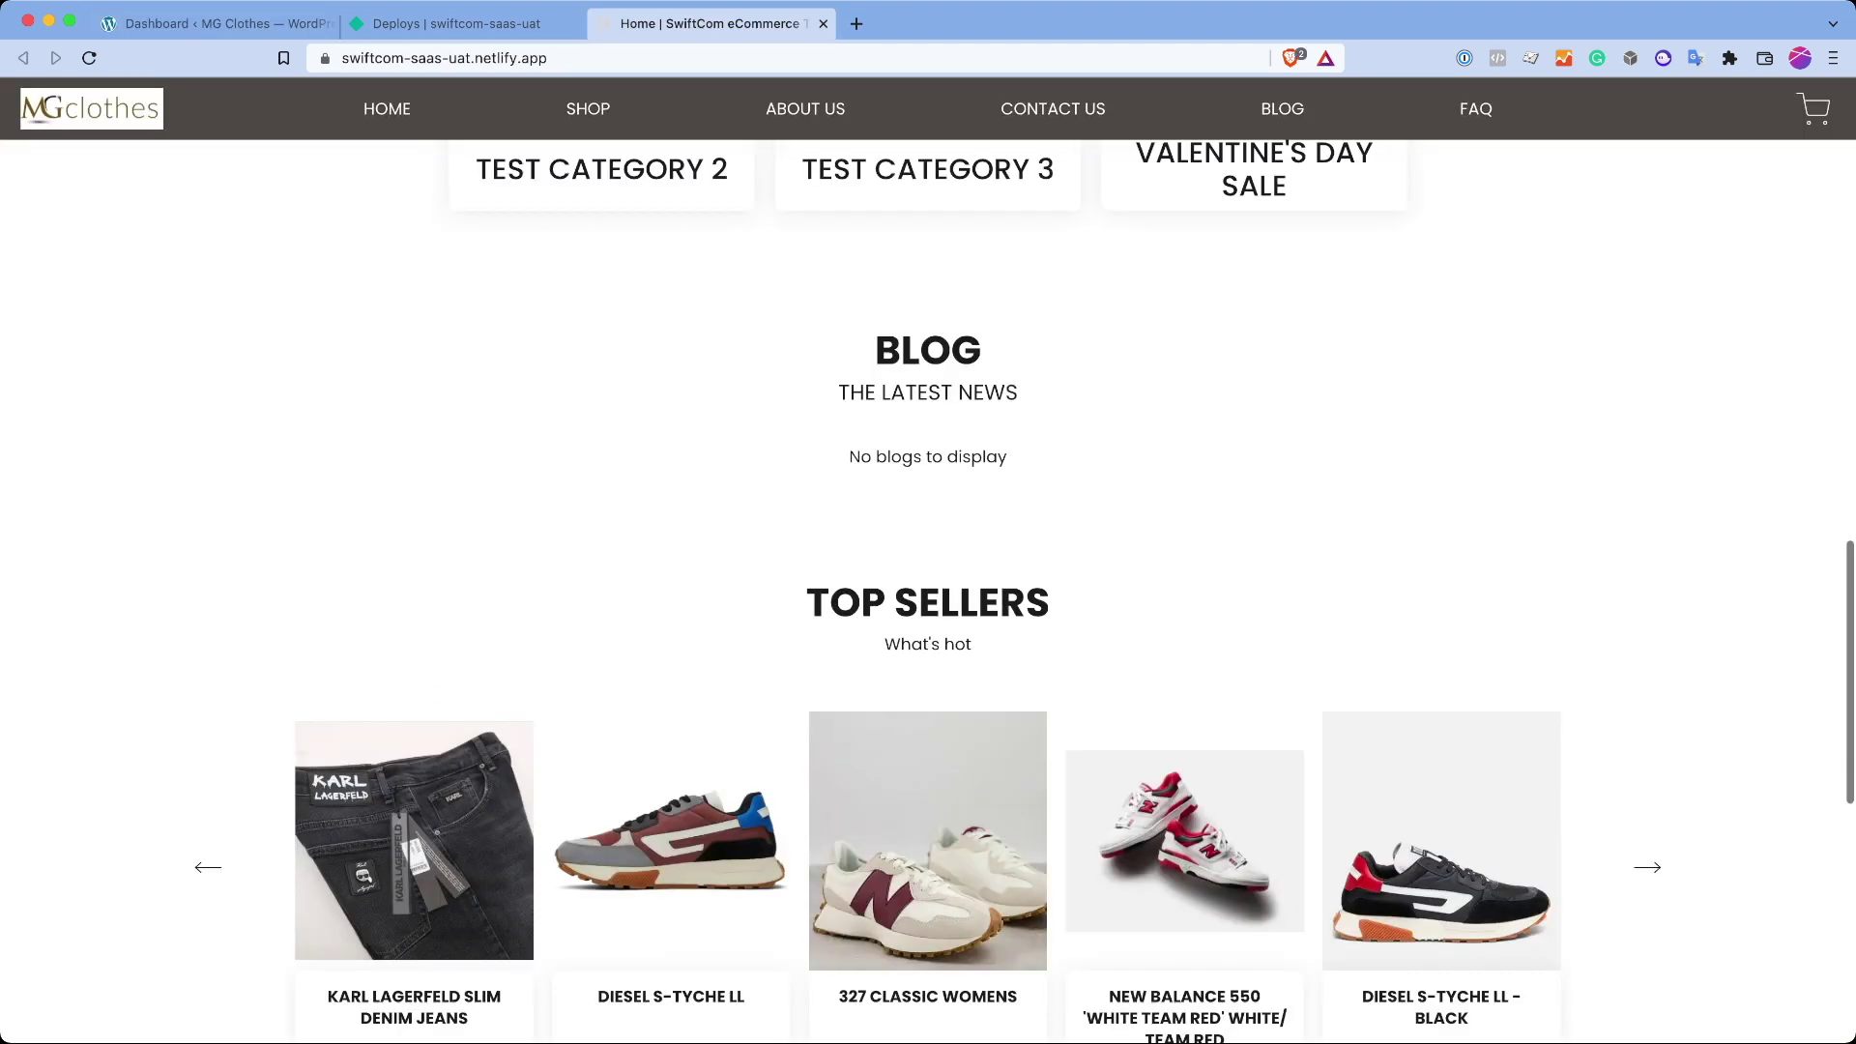
pyautogui.moveTo(837, 386); pyautogui.dragTo(972, 648)
pyautogui.click(972, 648)
pyautogui.moveTo(875, 338); pyautogui.dragTo(1010, 462)
pyautogui.click(1010, 462)
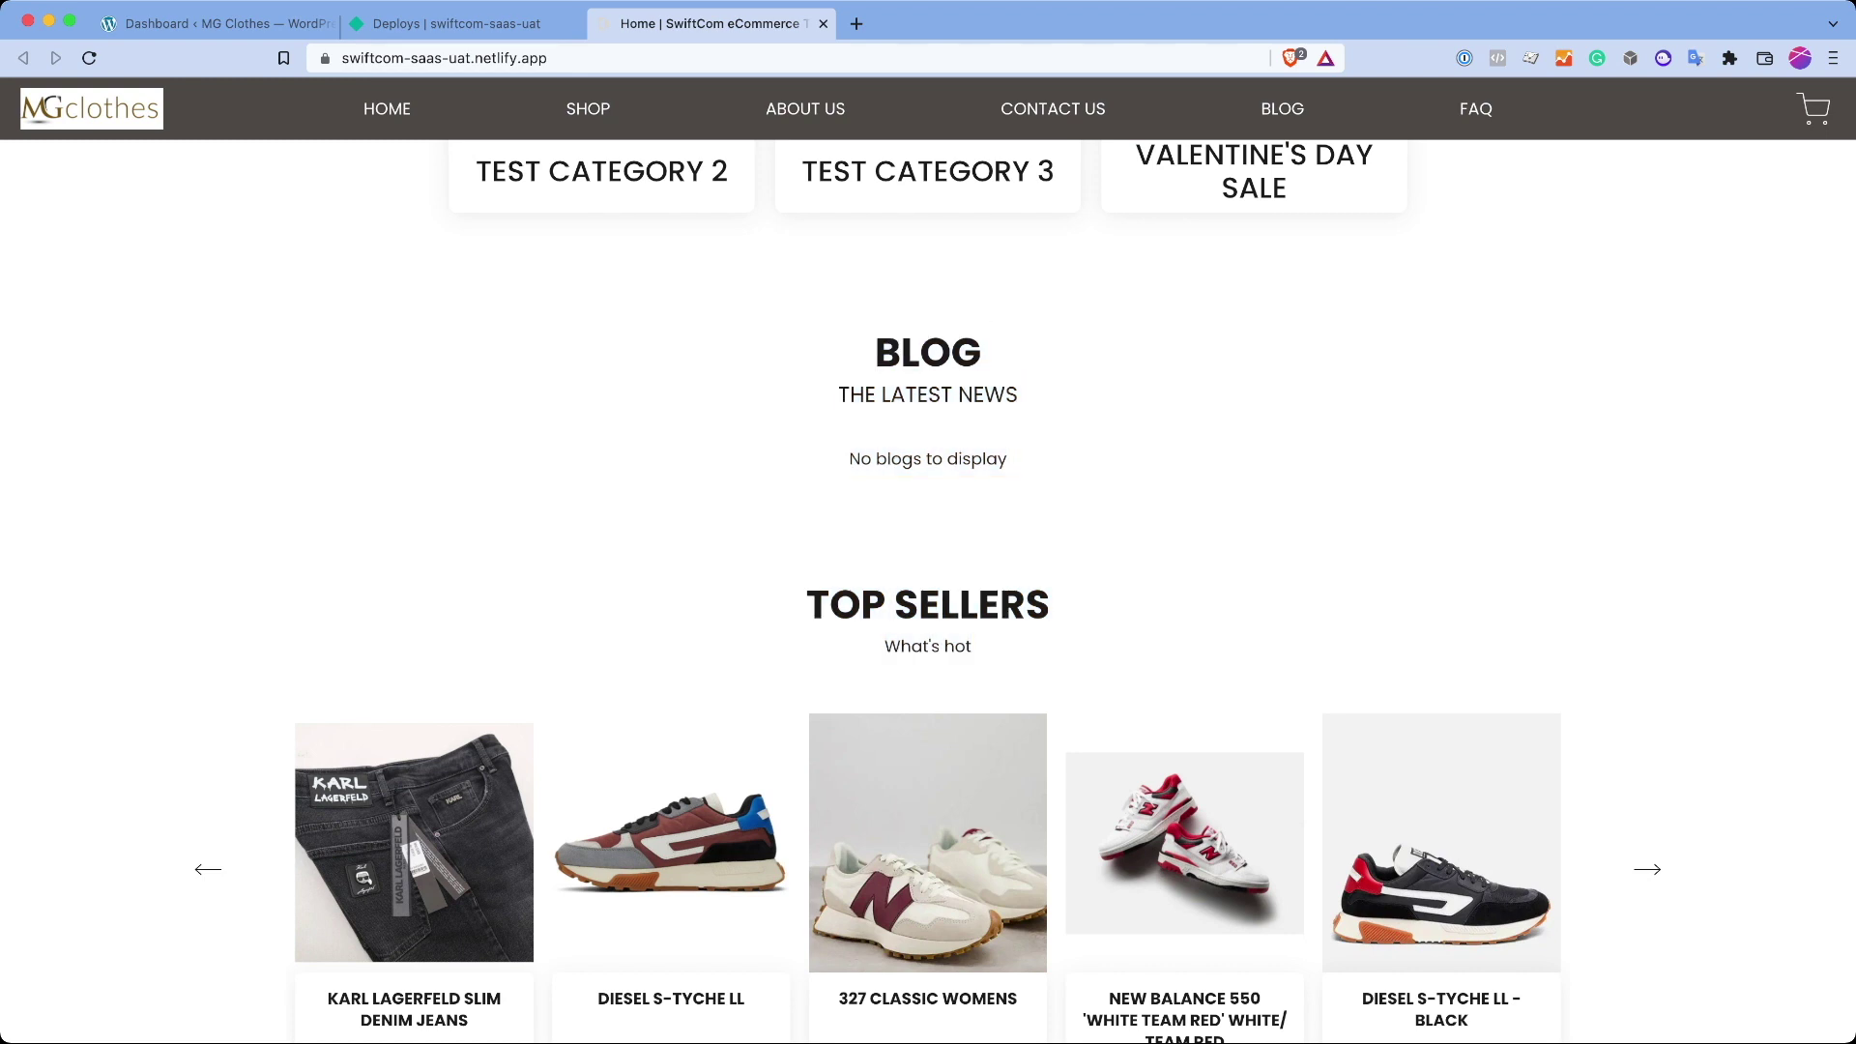
pyautogui.scroll(-3, 928, 580)
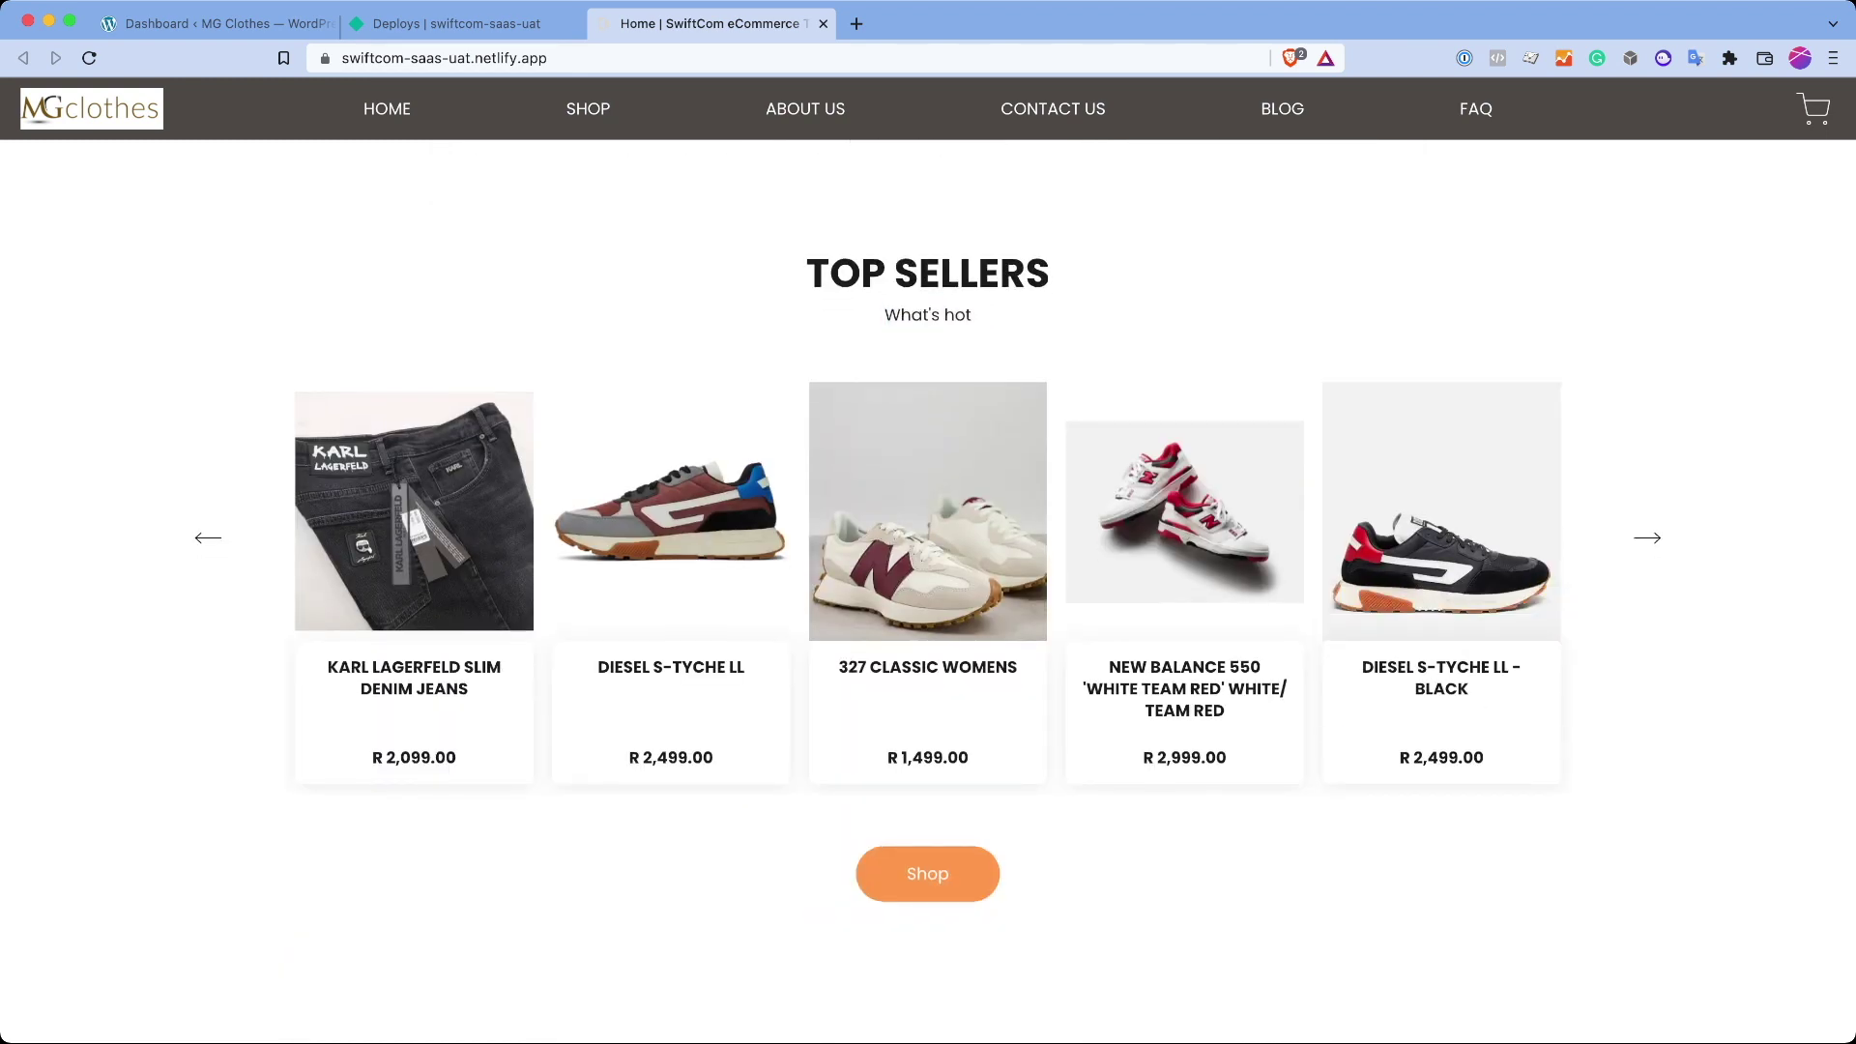
# Step: Advance the Top Sellers carousel twice, review the footer, then scroll back to the top
pyautogui.click(1648, 537)
pyautogui.click(1648, 538)
pyautogui.scroll(-5, 928, 542)
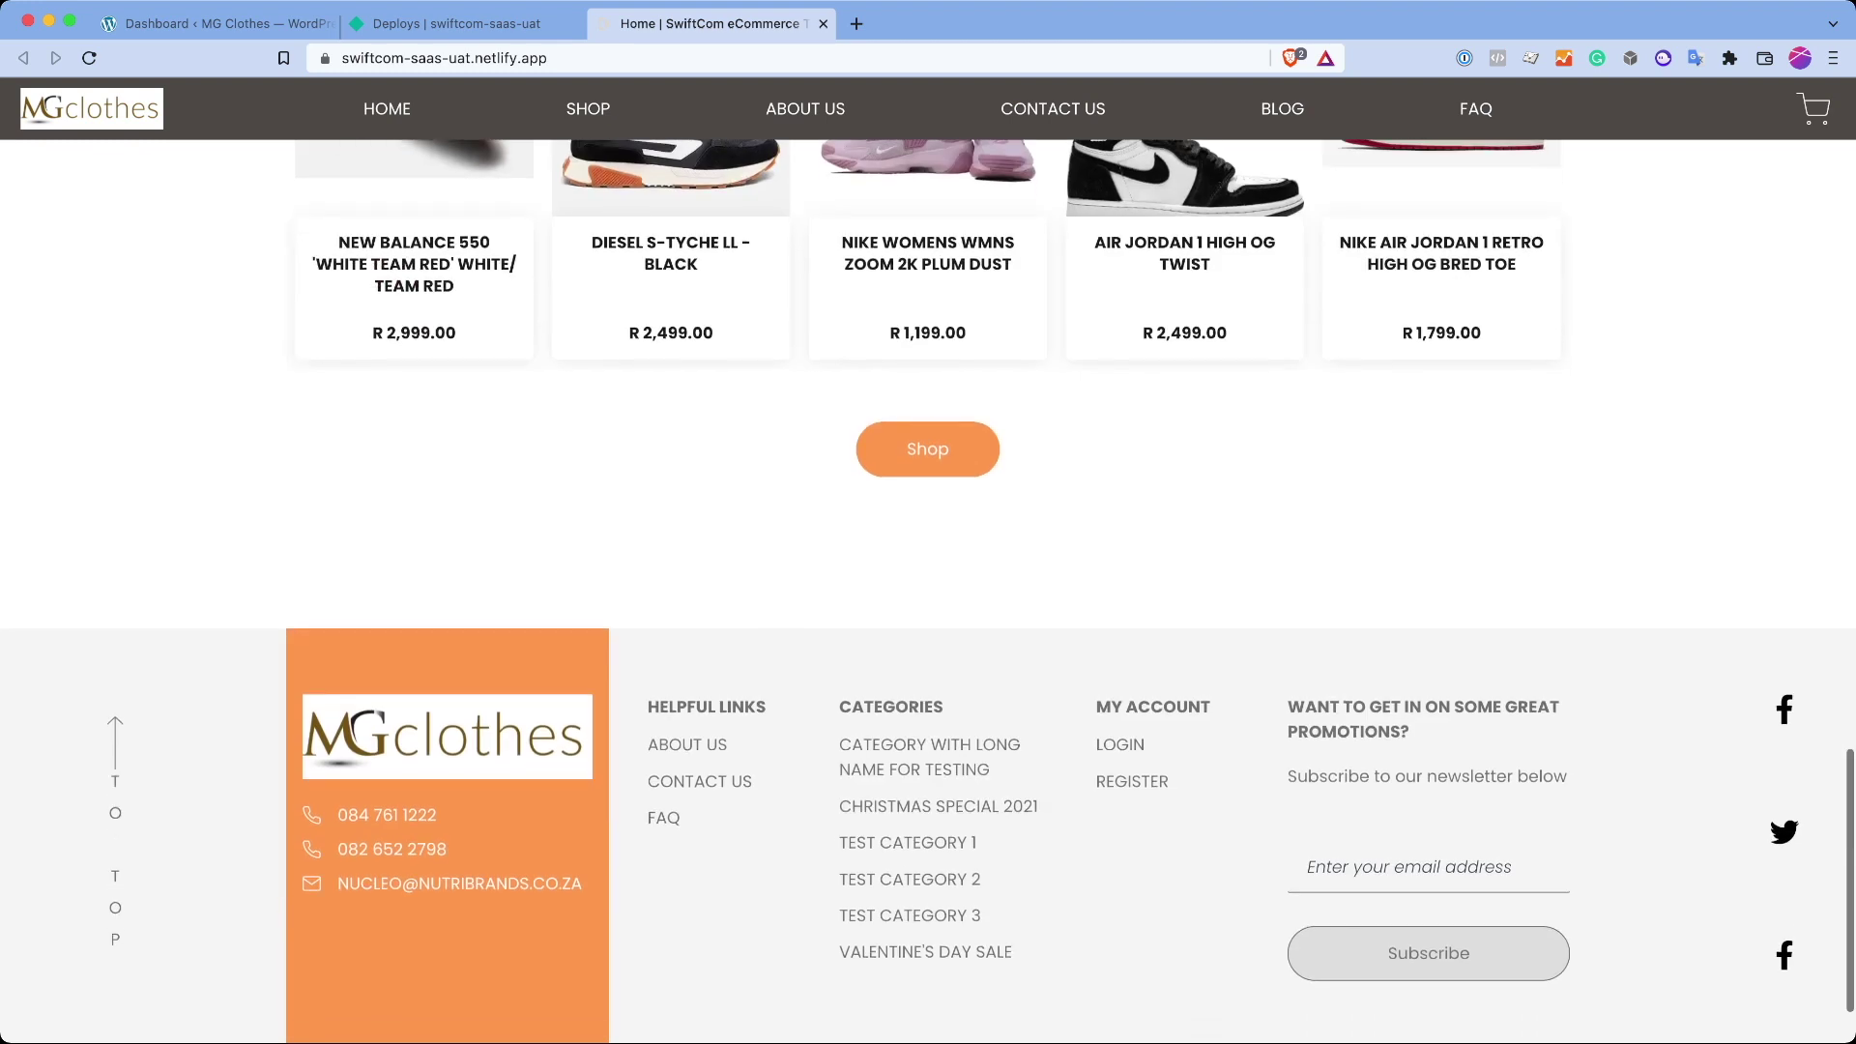
pyautogui.scroll(-2, 928, 448)
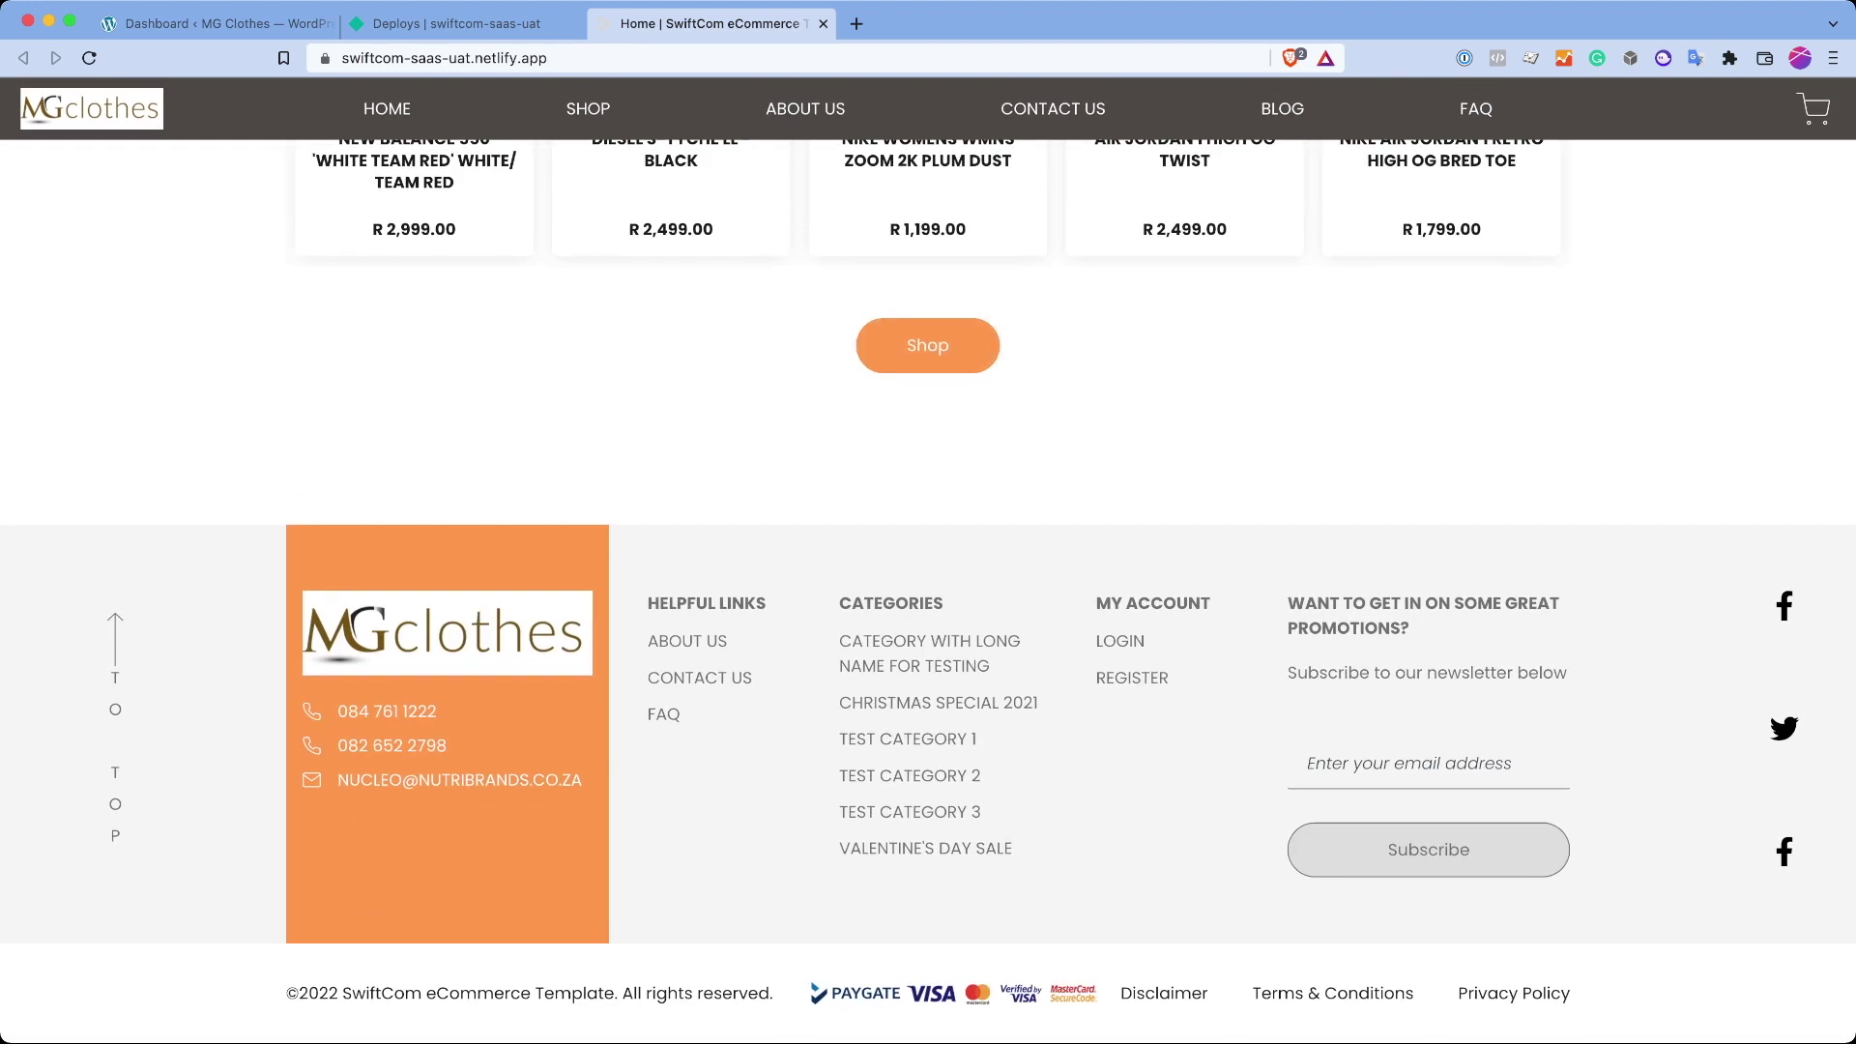
pyautogui.moveTo(840, 602); pyautogui.dragTo(1567, 673)
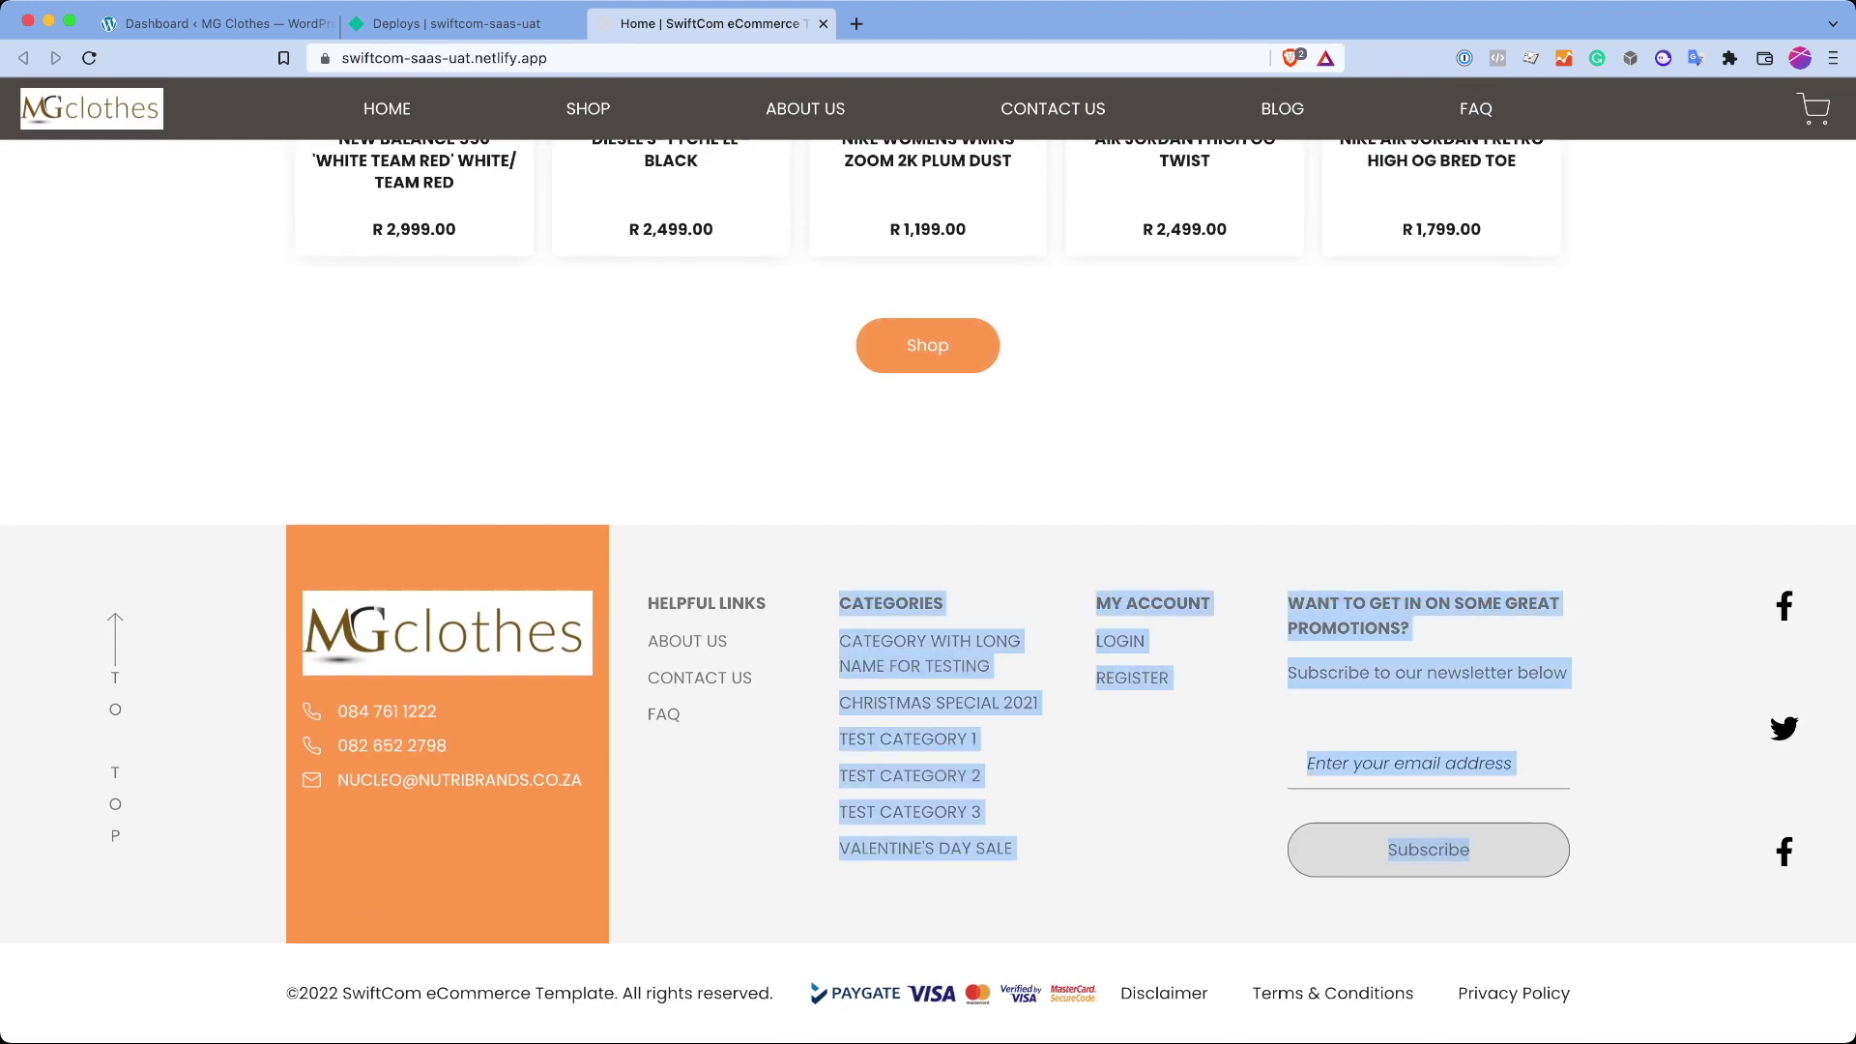
pyautogui.click(1408, 764)
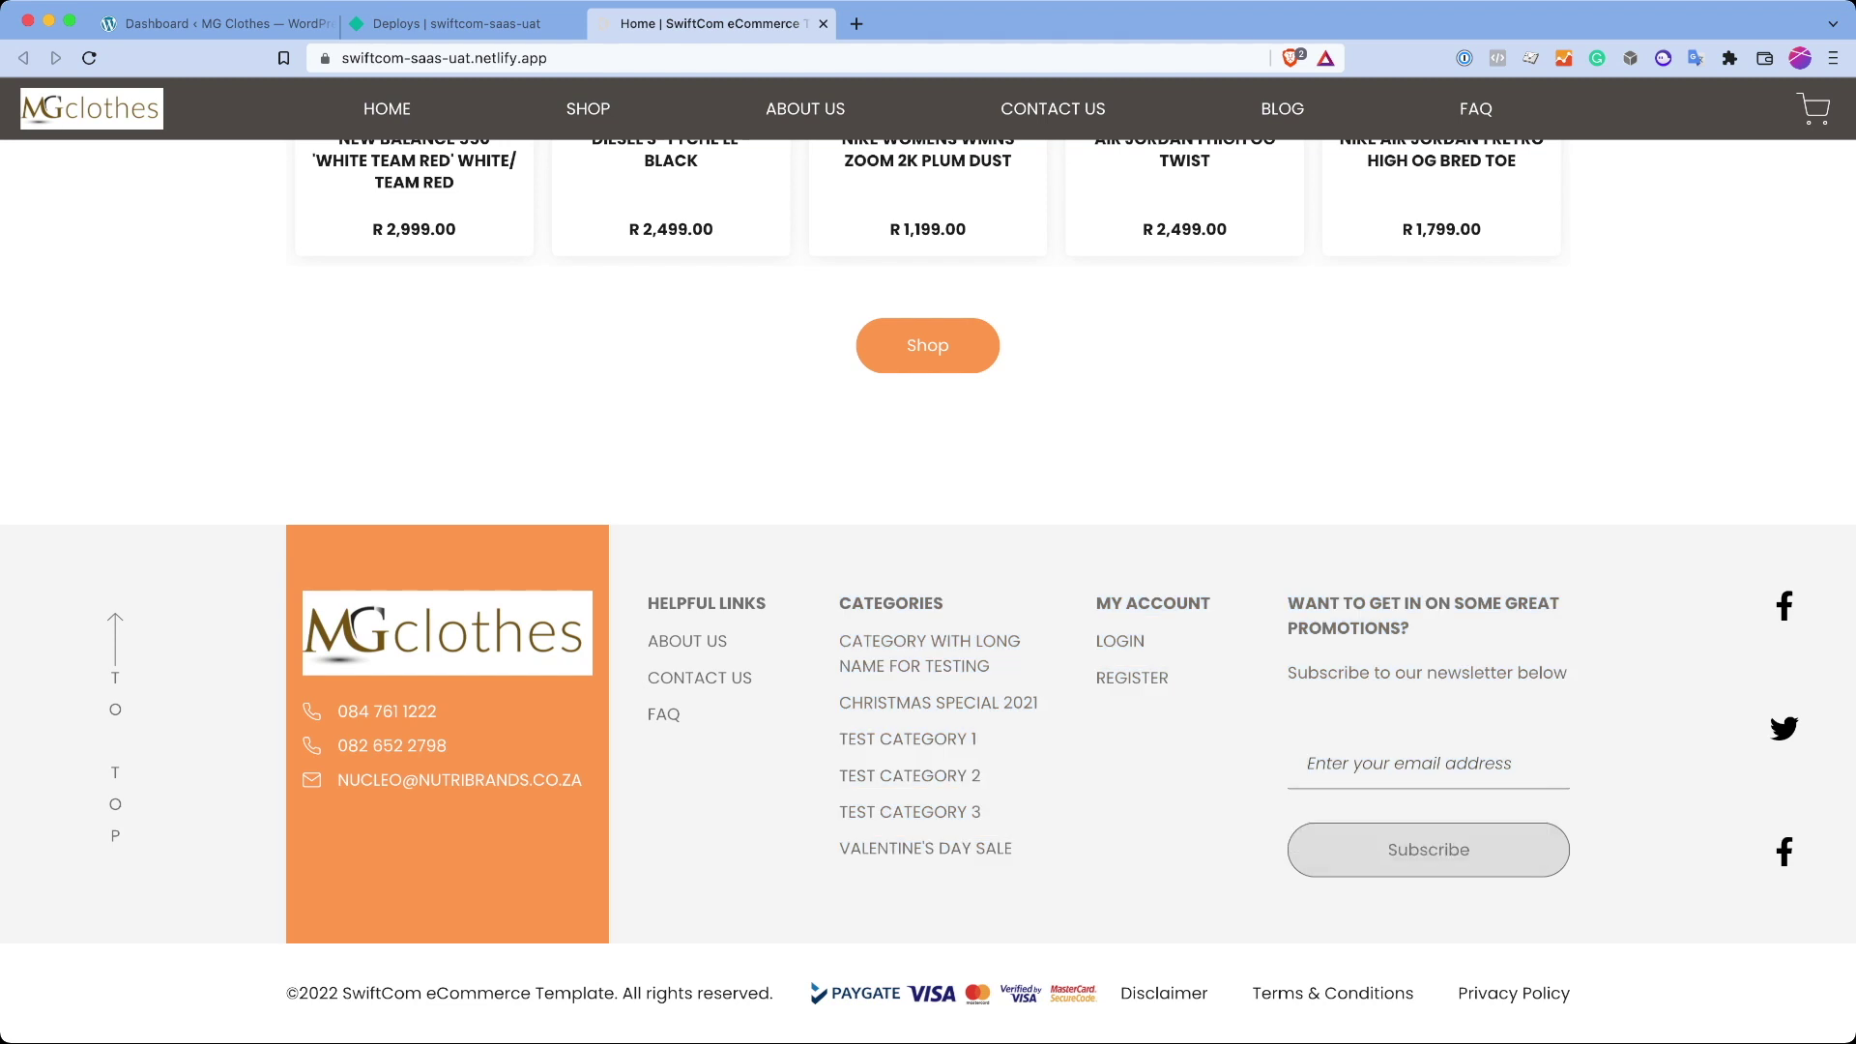
pyautogui.scroll(3, 928, 581)
pyautogui.scroll(-3, 929, 580)
pyautogui.scroll(8, 928, 580)
pyautogui.scroll(15, 928, 580)
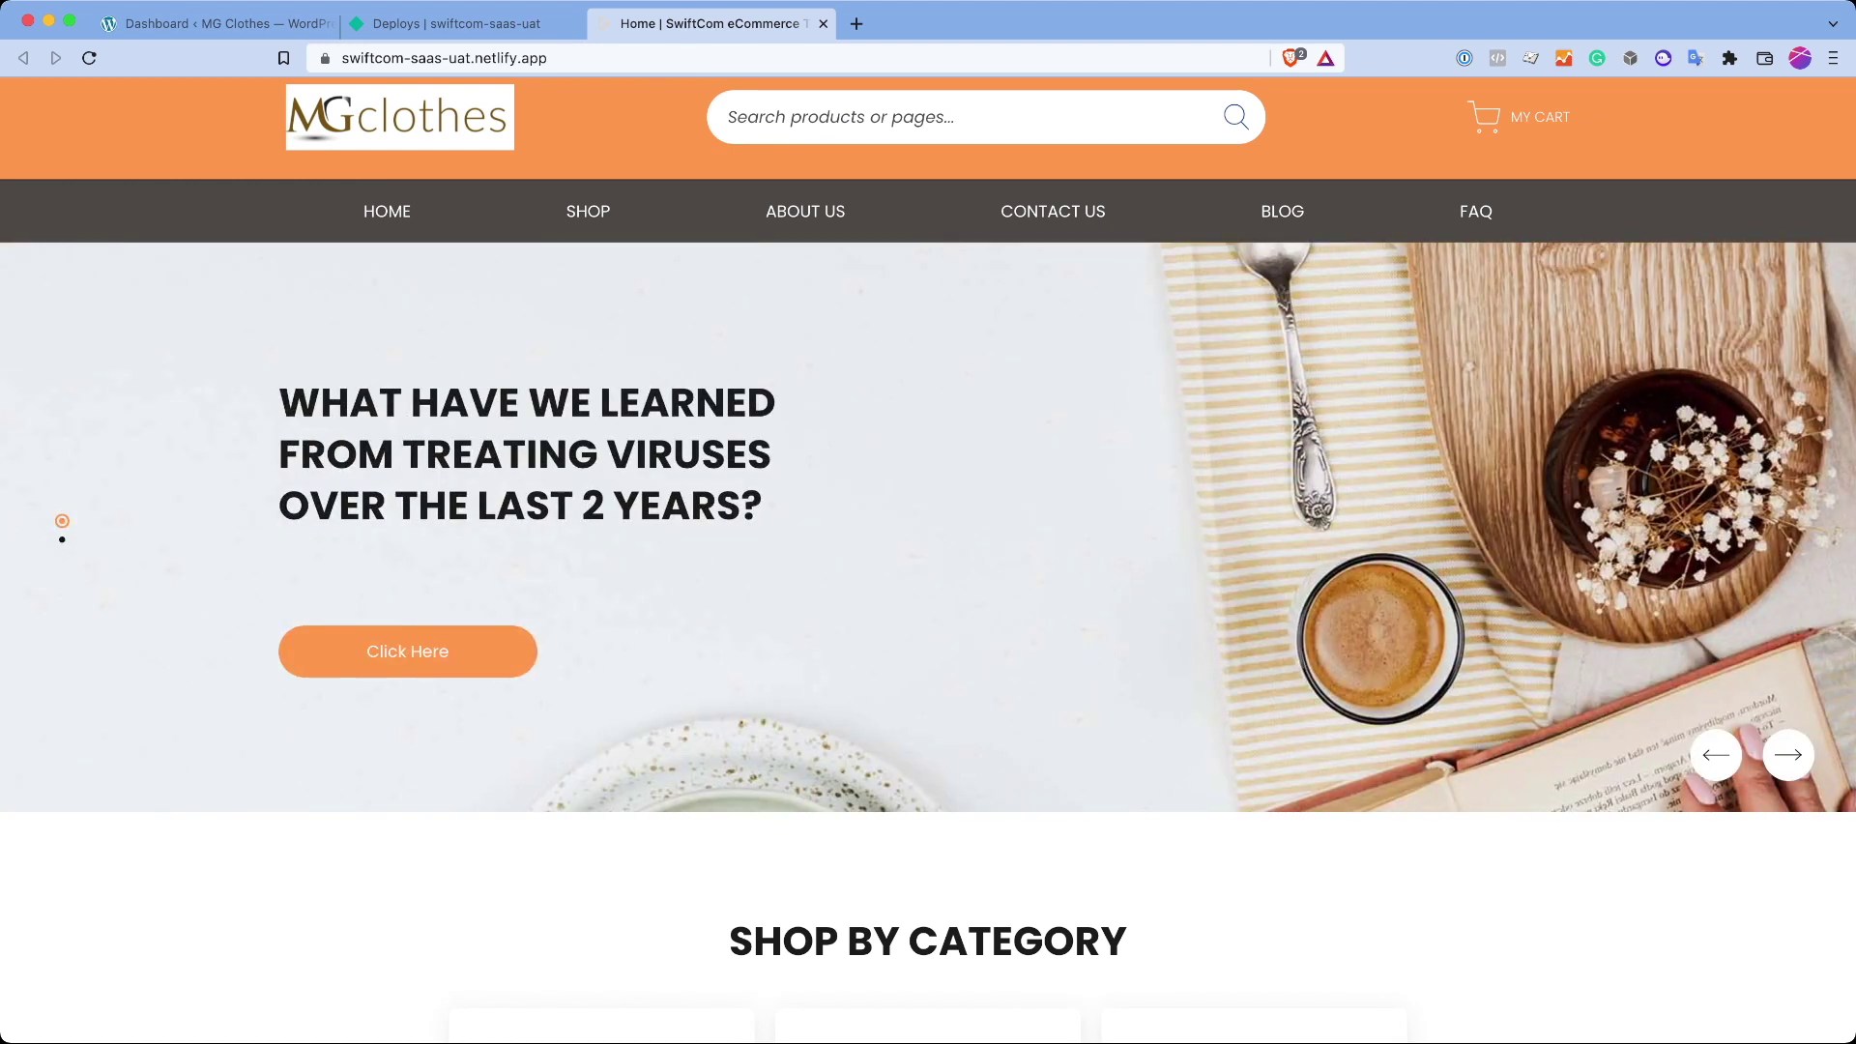
pyautogui.scroll(1, 928, 542)
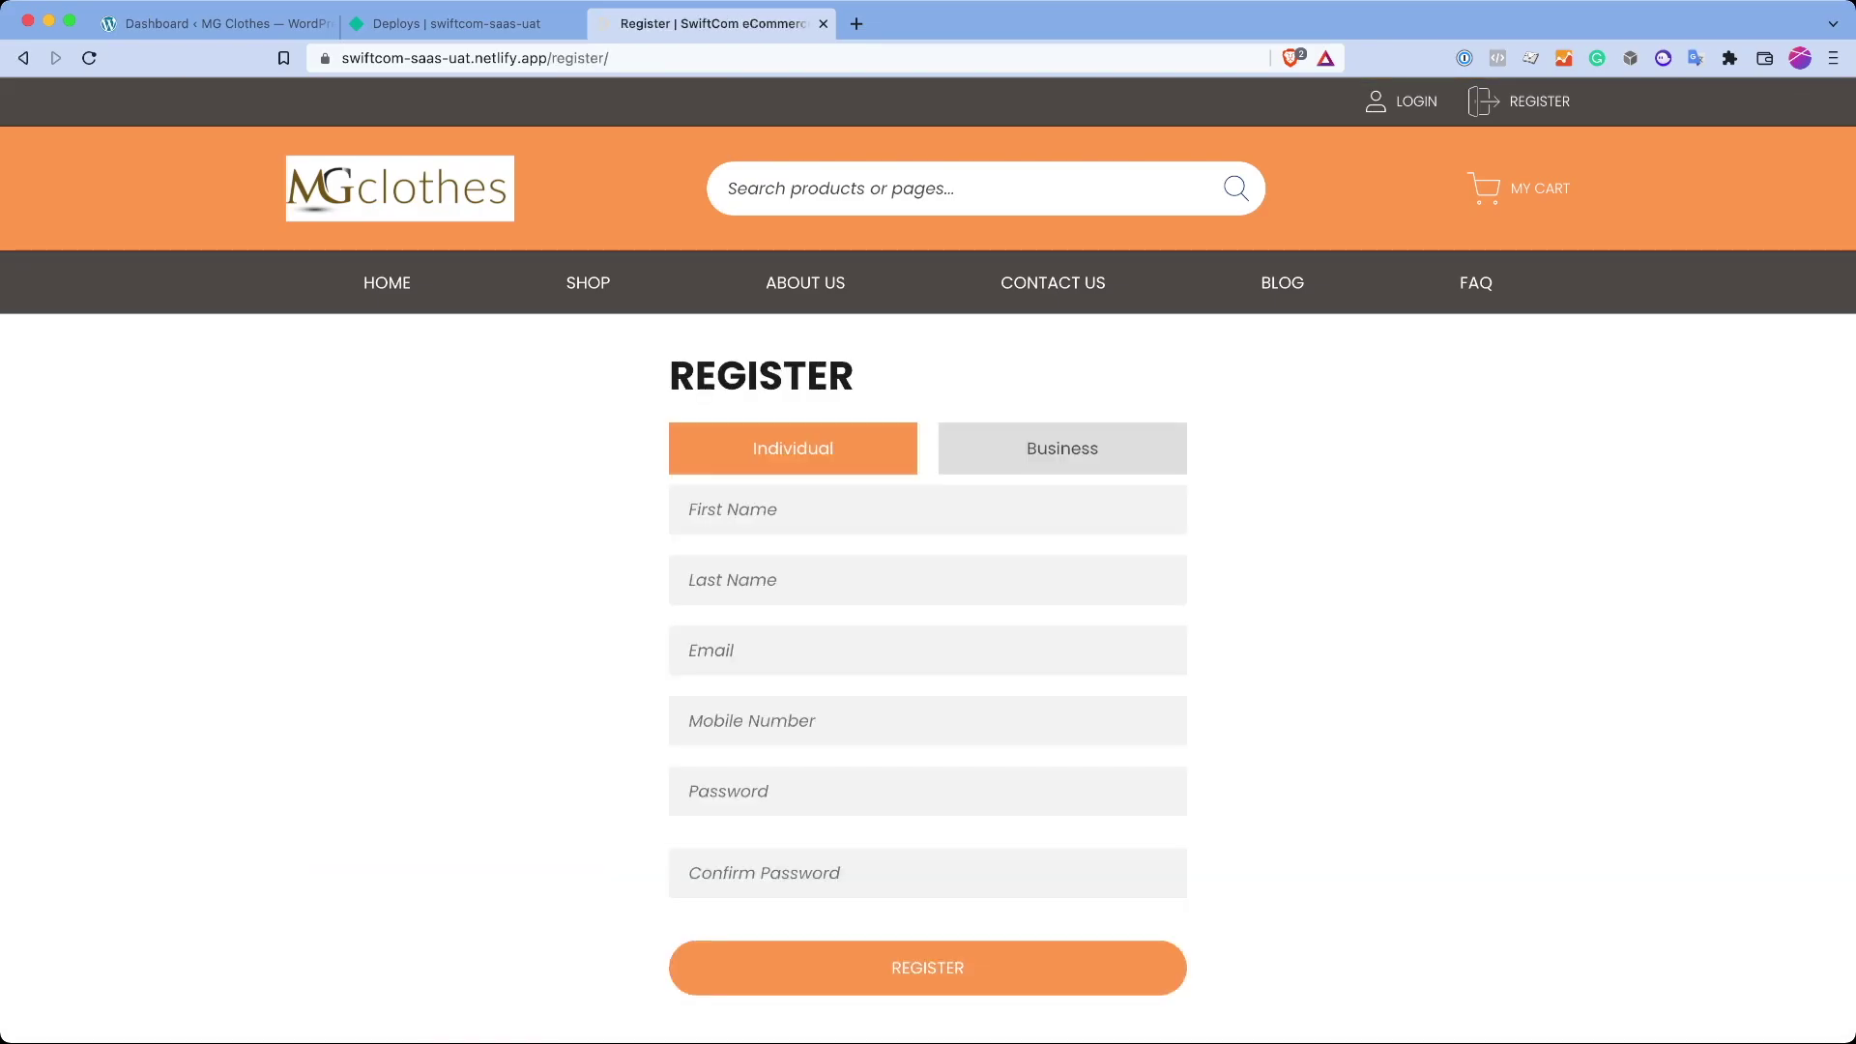
# Step: Preview the Business registration form, then switch back to the Individual form
pyautogui.scroll(-1, 928, 560)
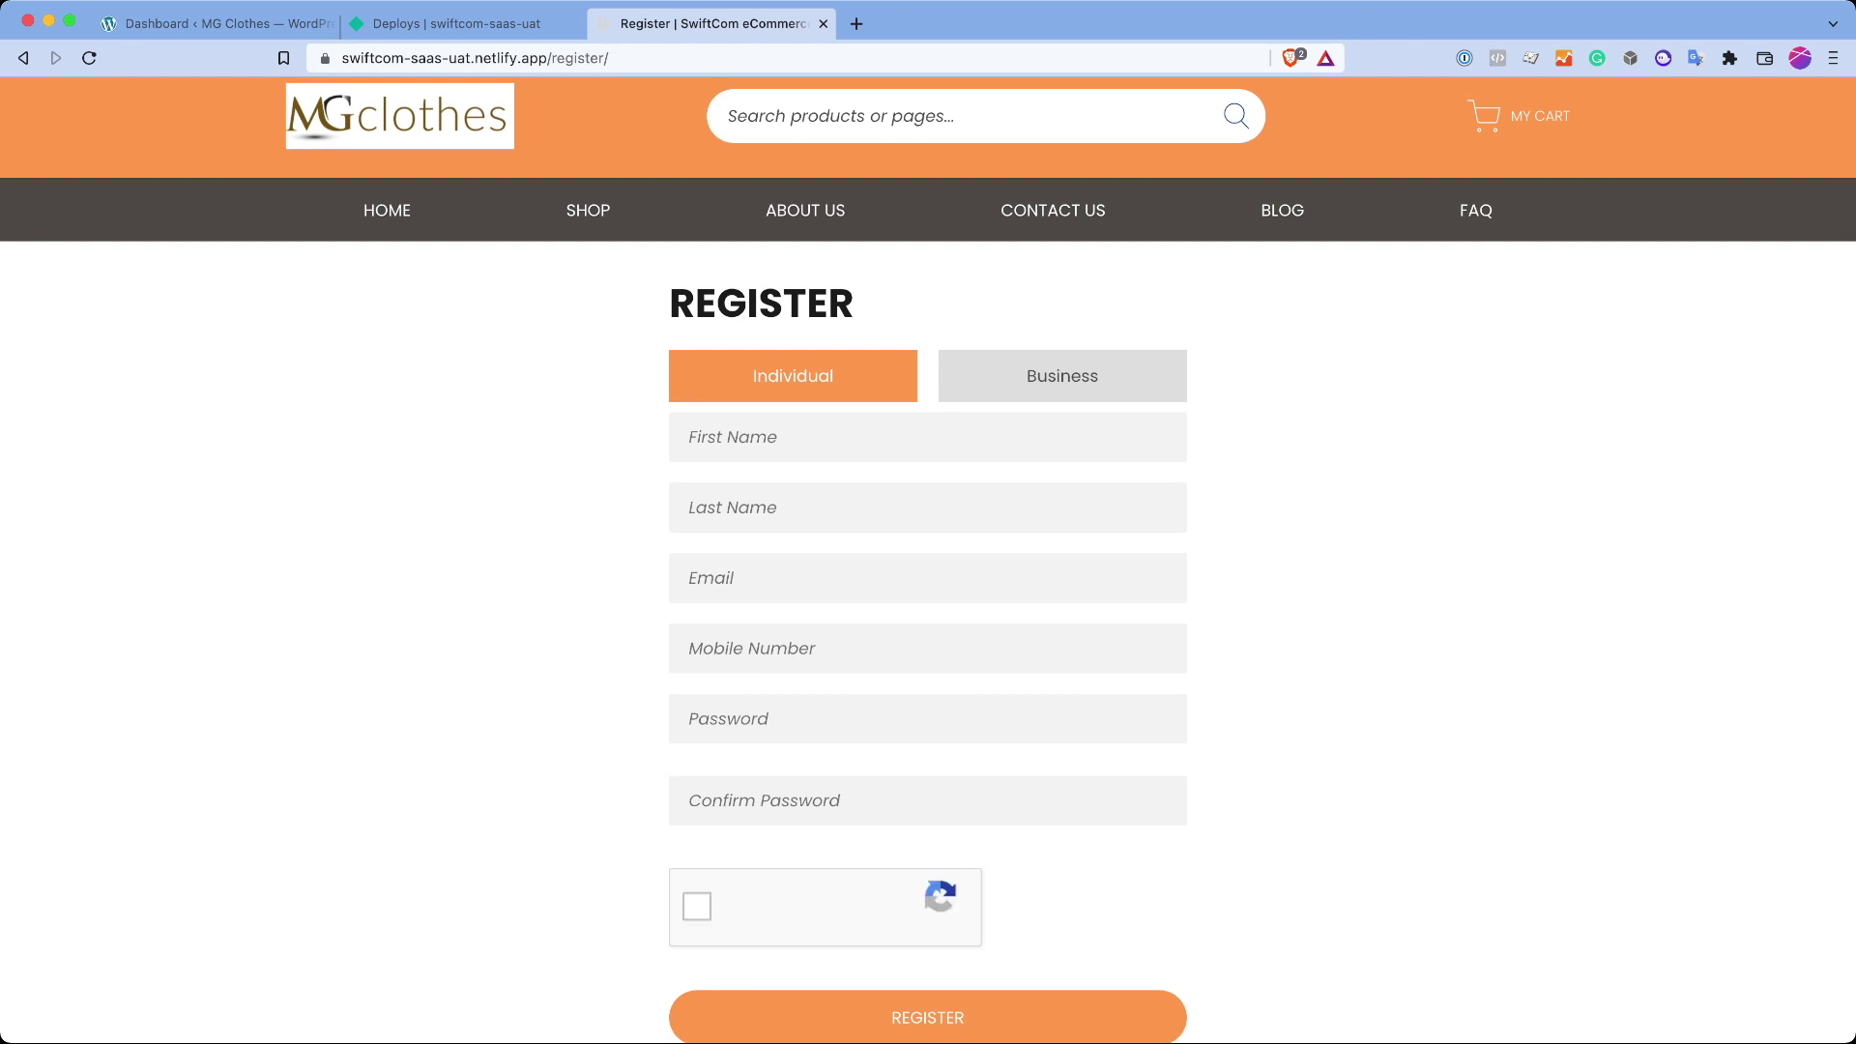
pyautogui.click(1062, 375)
pyautogui.click(793, 375)
pyautogui.scroll(1, 929, 561)
pyautogui.scroll(-5, 928, 548)
pyautogui.scroll(5, 928, 548)
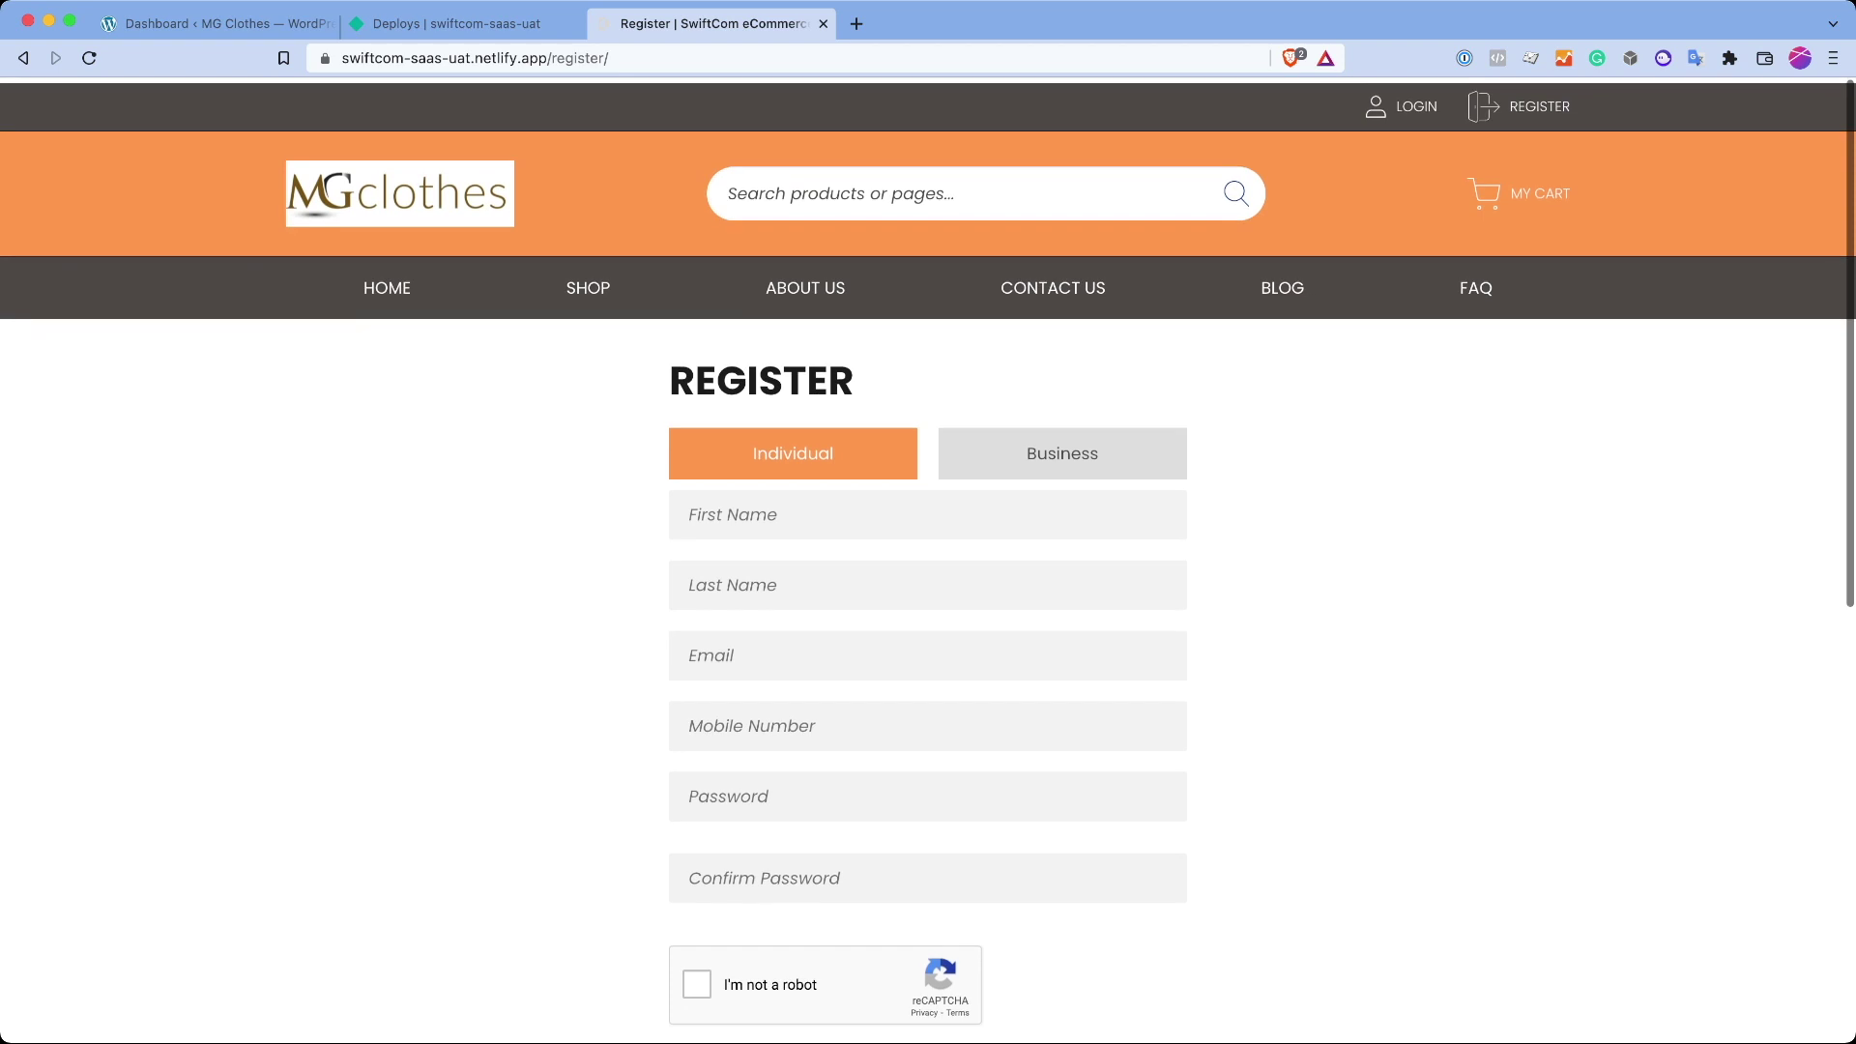
pyautogui.scroll(-4, 928, 548)
# Step: Go to the login page and sign in with the customer's e-mail and password
pyautogui.click(960, 809)
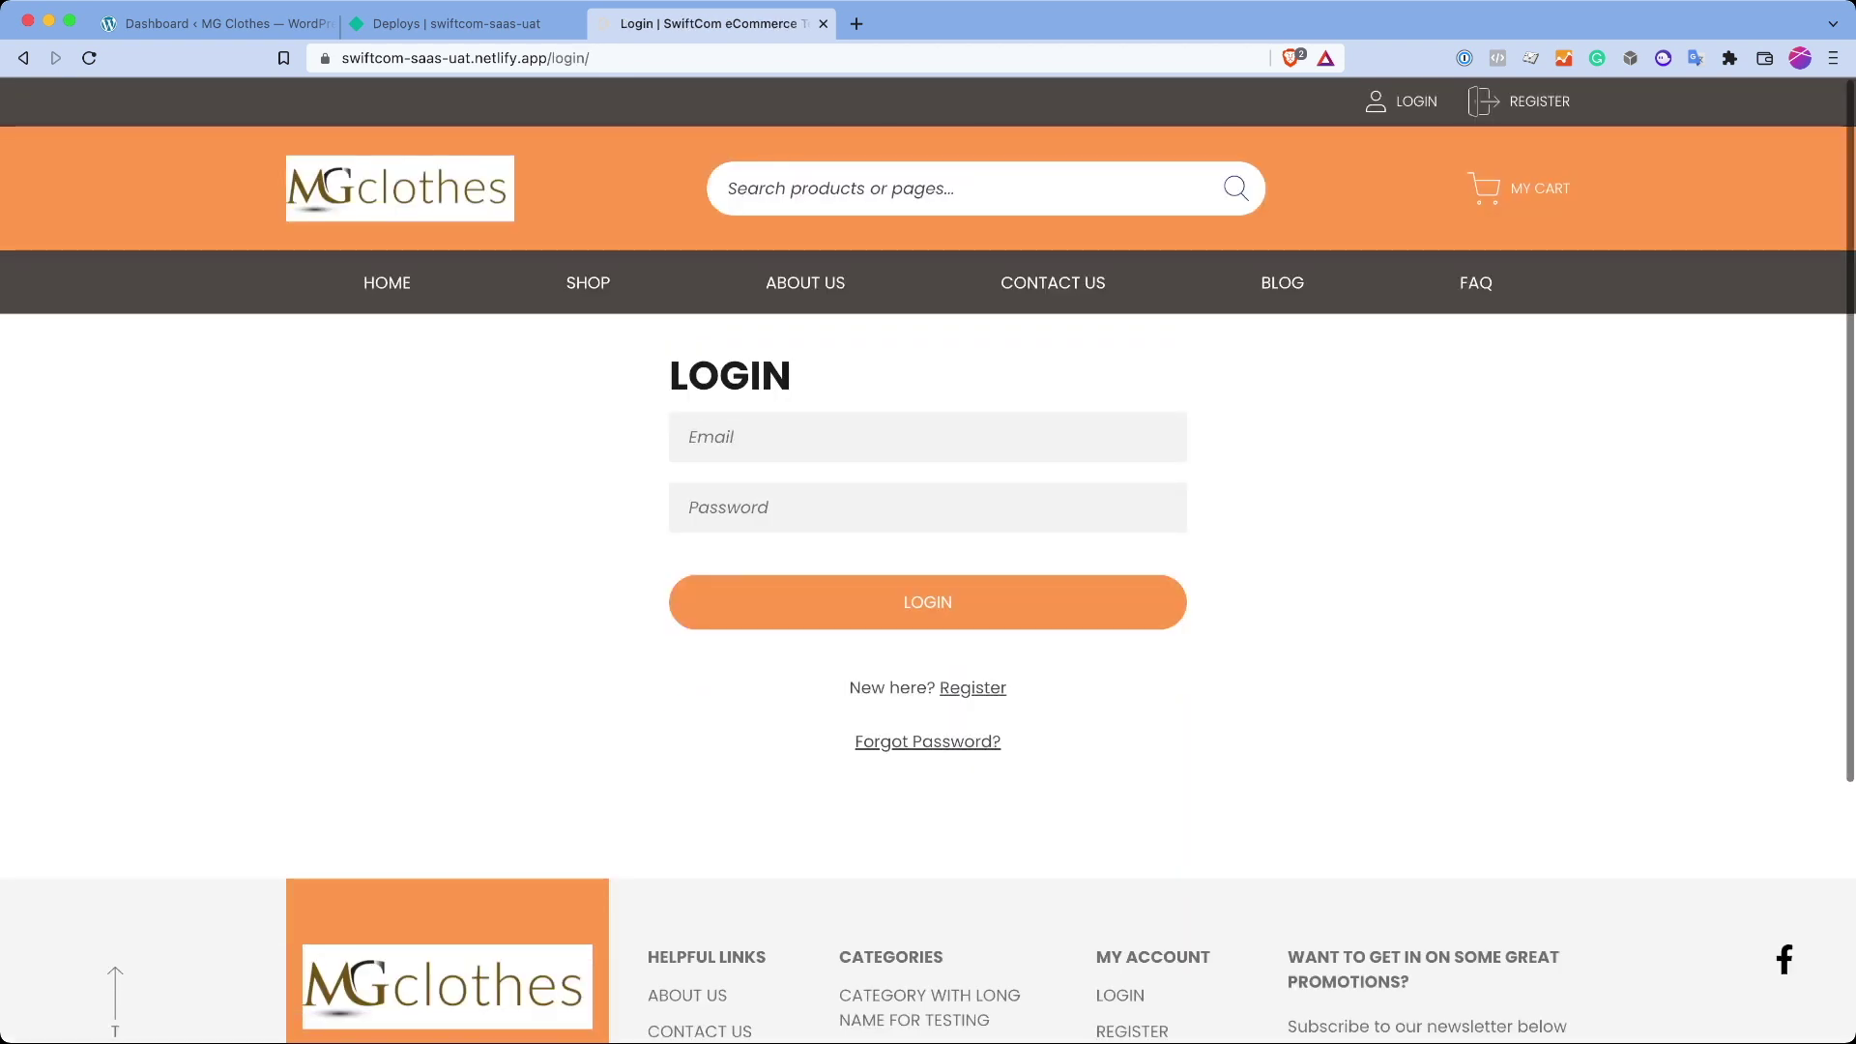
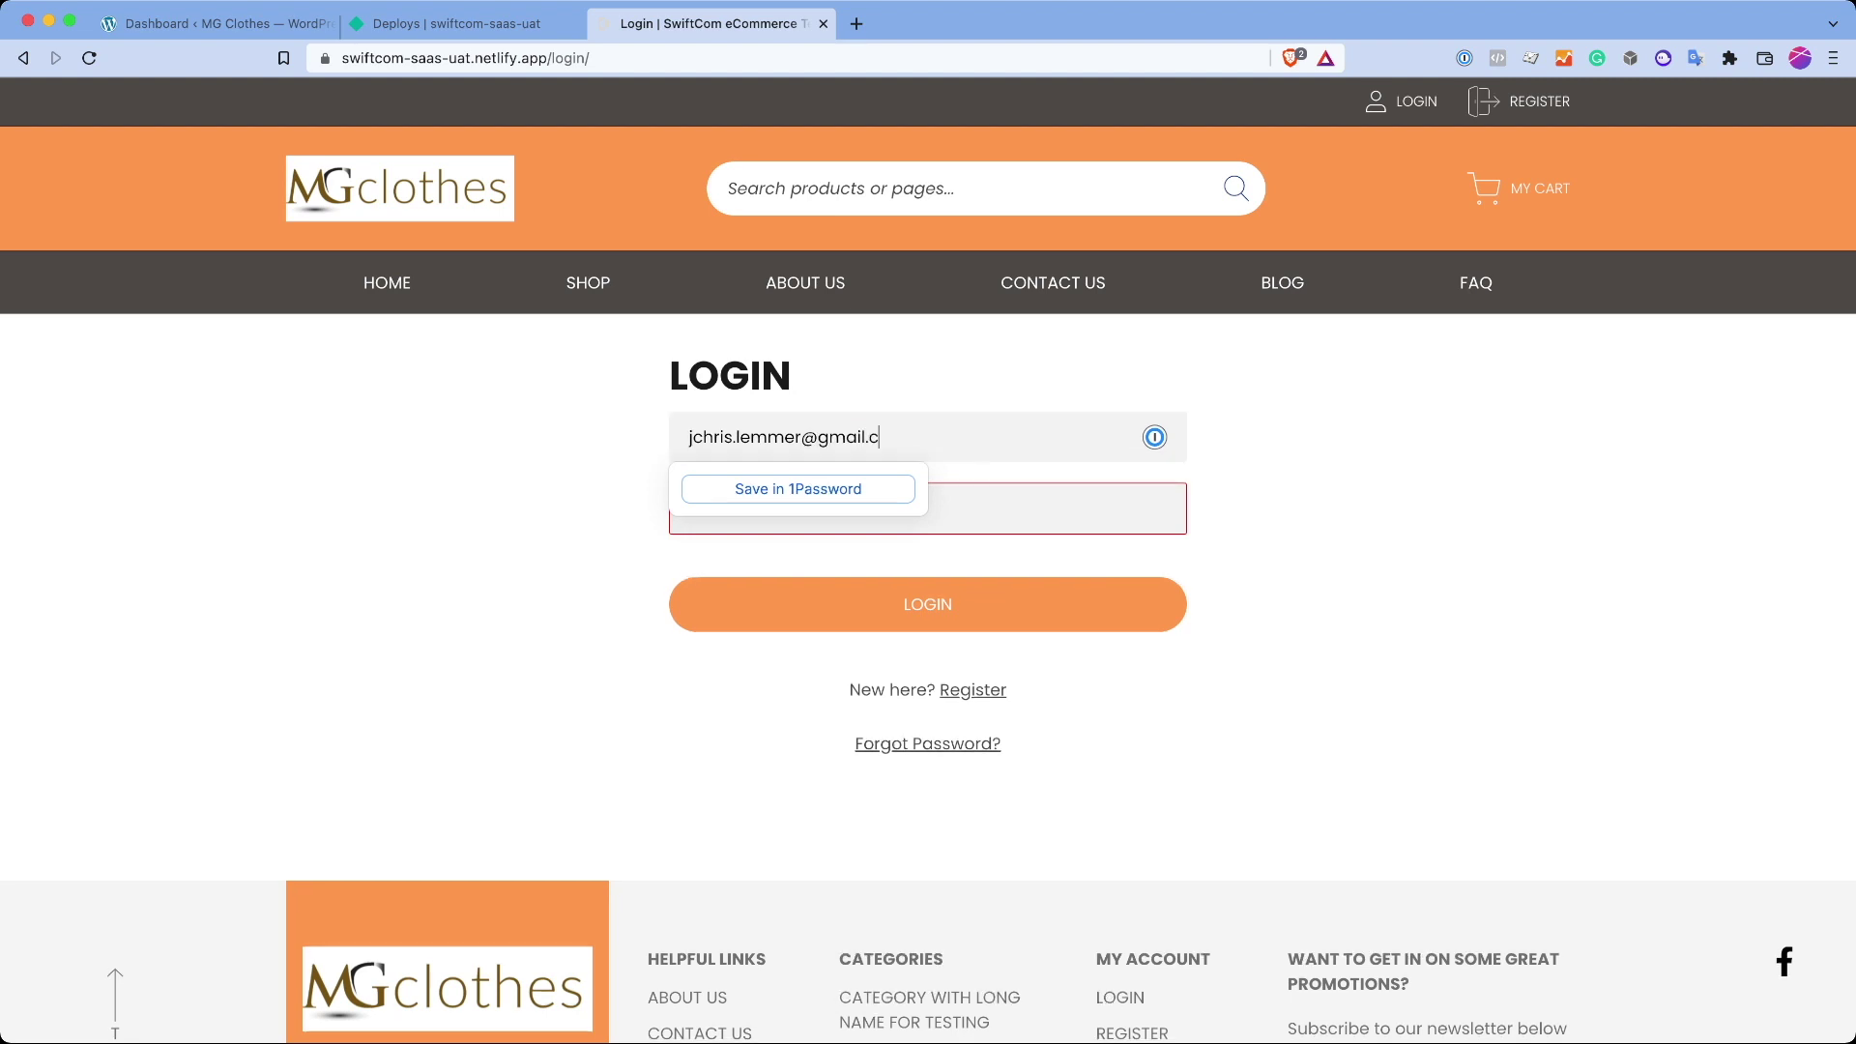
pyautogui.press('Tab')
pyautogui.write('a•••••••••••••••')
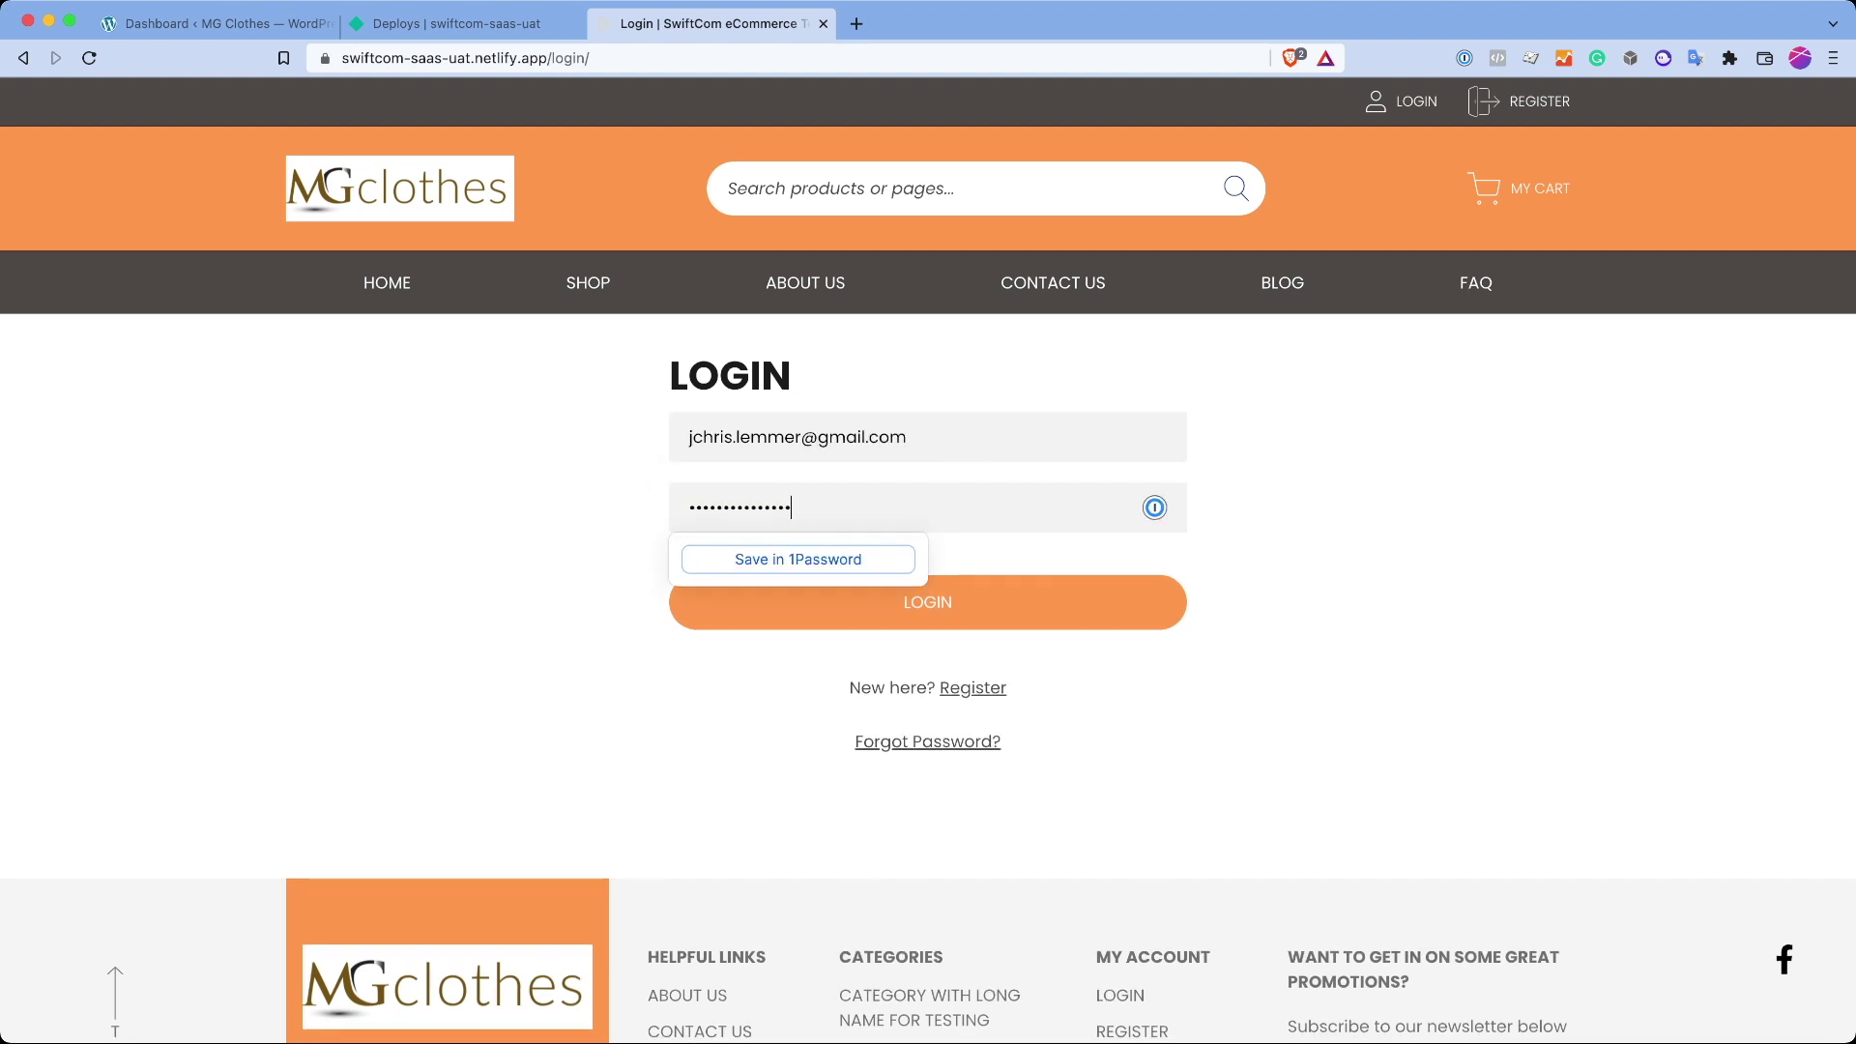
pyautogui.press('Return')
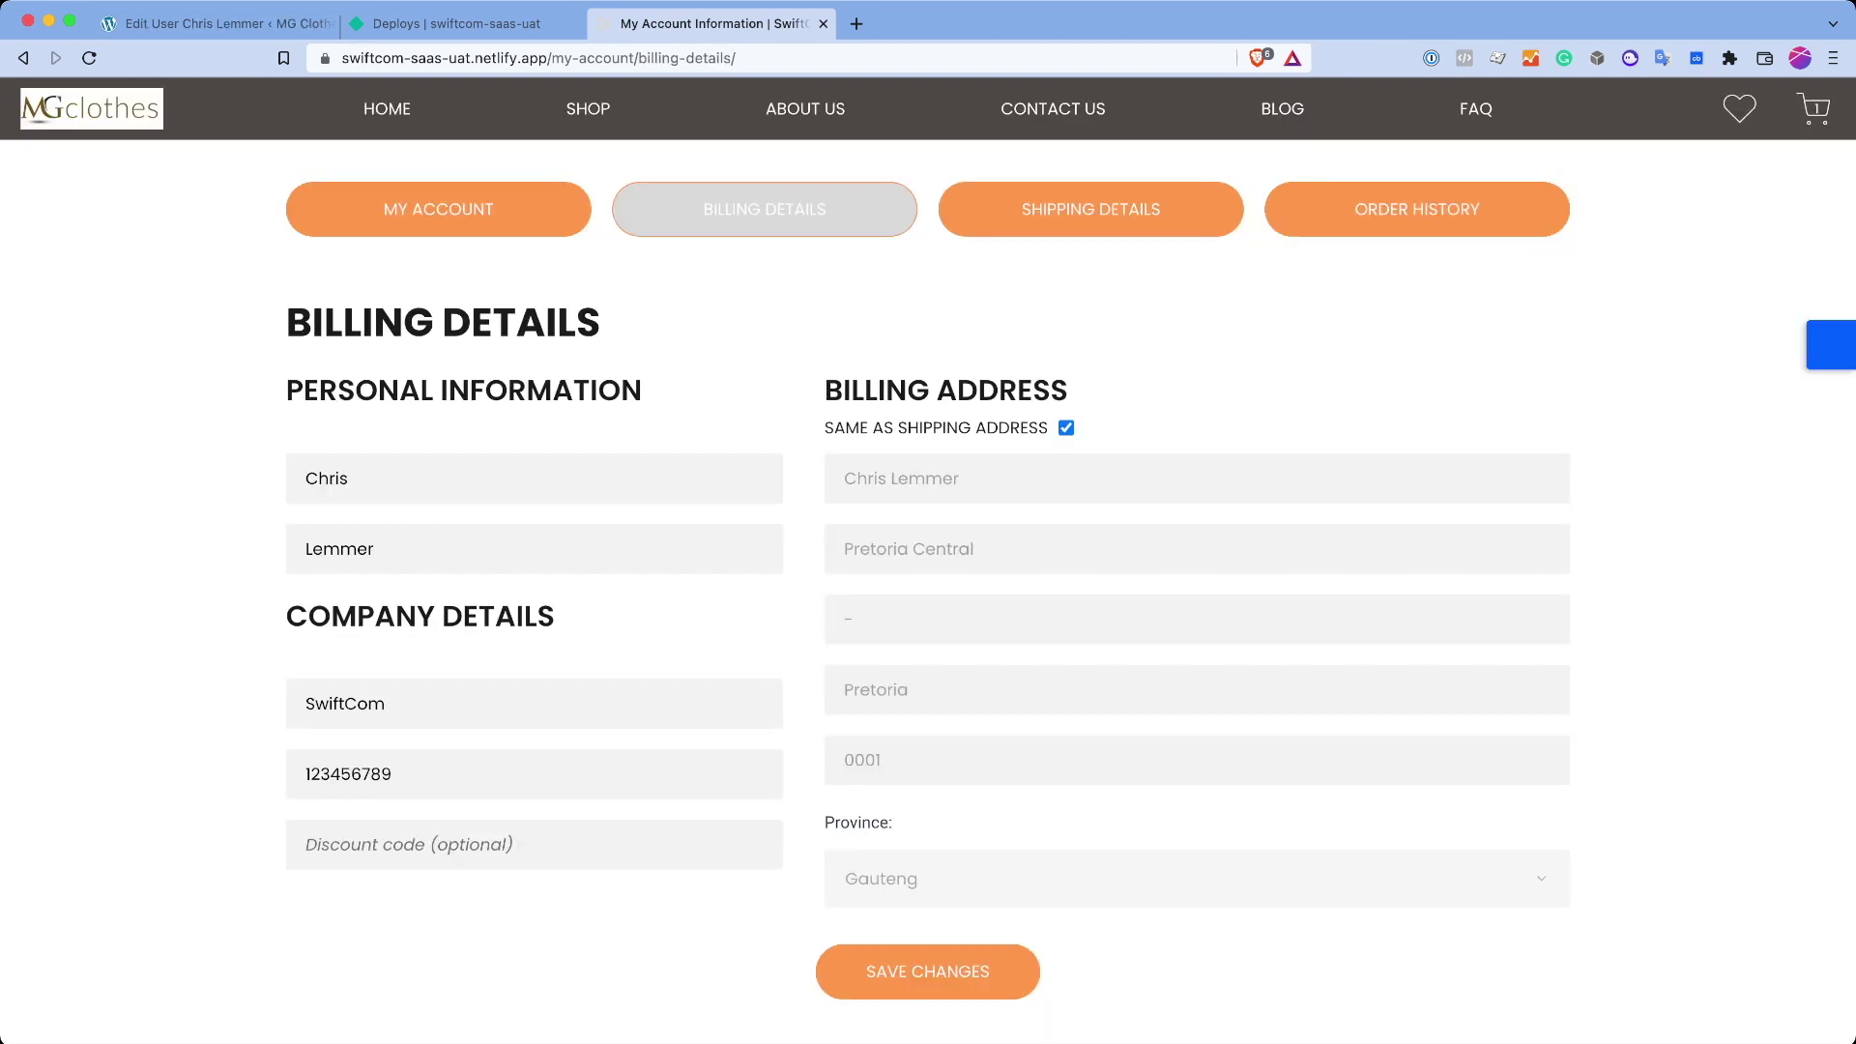
# Step: Highlight the Billing Details heading and the personal information section
pyautogui.moveTo(288, 322); pyautogui.dragTo(601, 324)
pyautogui.click(601, 324)
pyautogui.moveTo(304, 390); pyautogui.dragTo(348, 478)
pyautogui.click(348, 479)
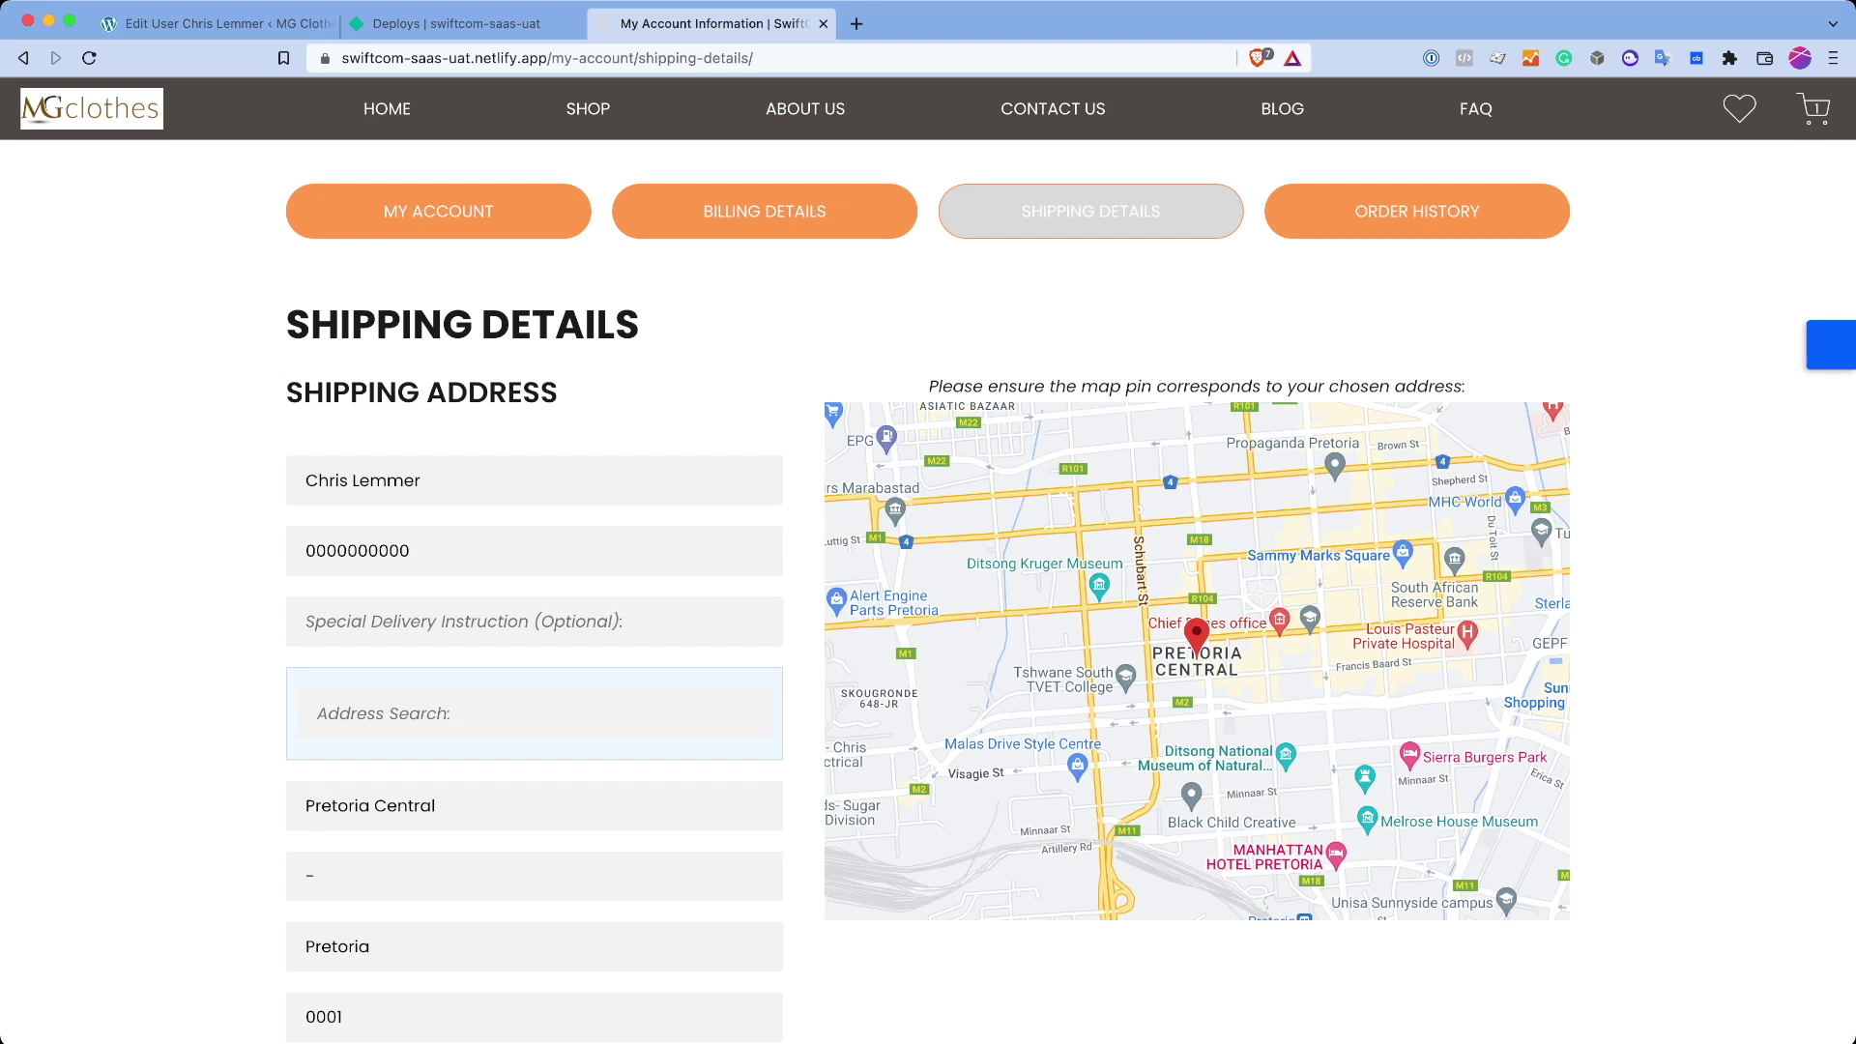
# Step: Search for Pretoria and accept the suggested address as the shipping address
pyautogui.write('Pretoria')
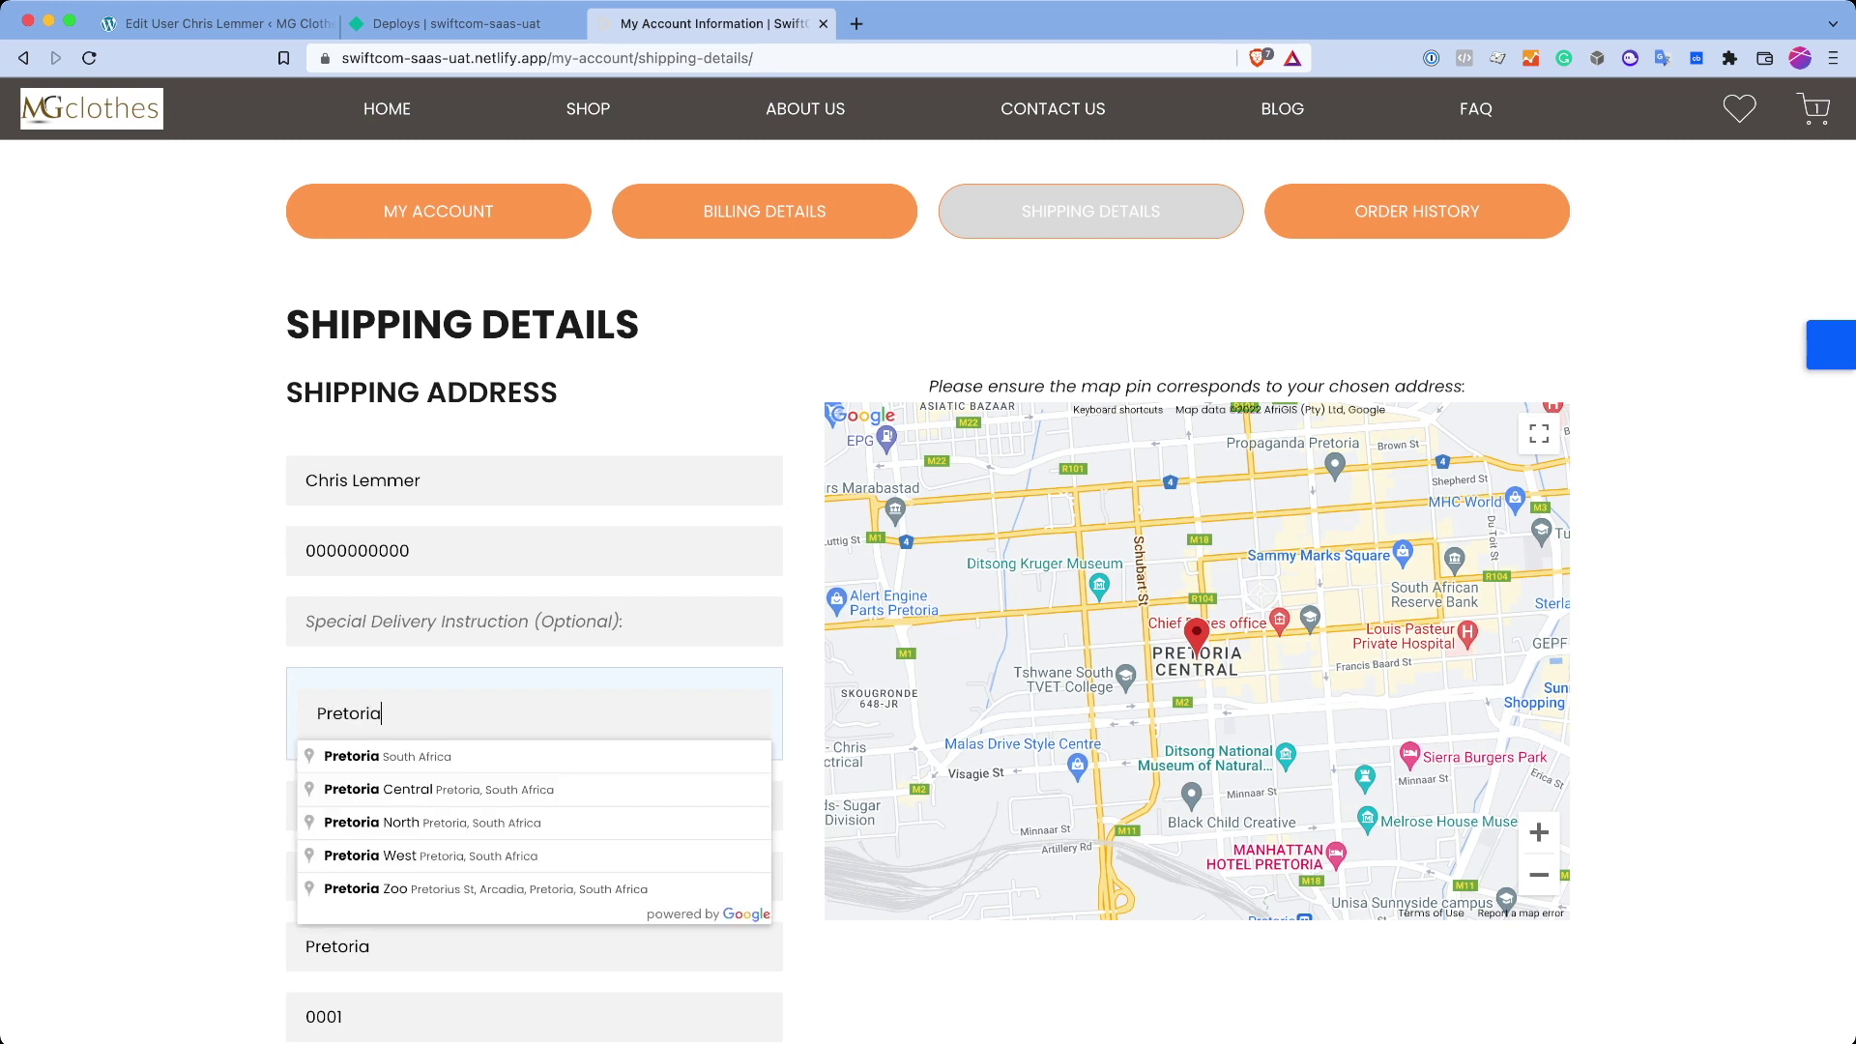
pyautogui.press('Down')
pyautogui.press('Return')
pyautogui.scroll(-4, 928, 581)
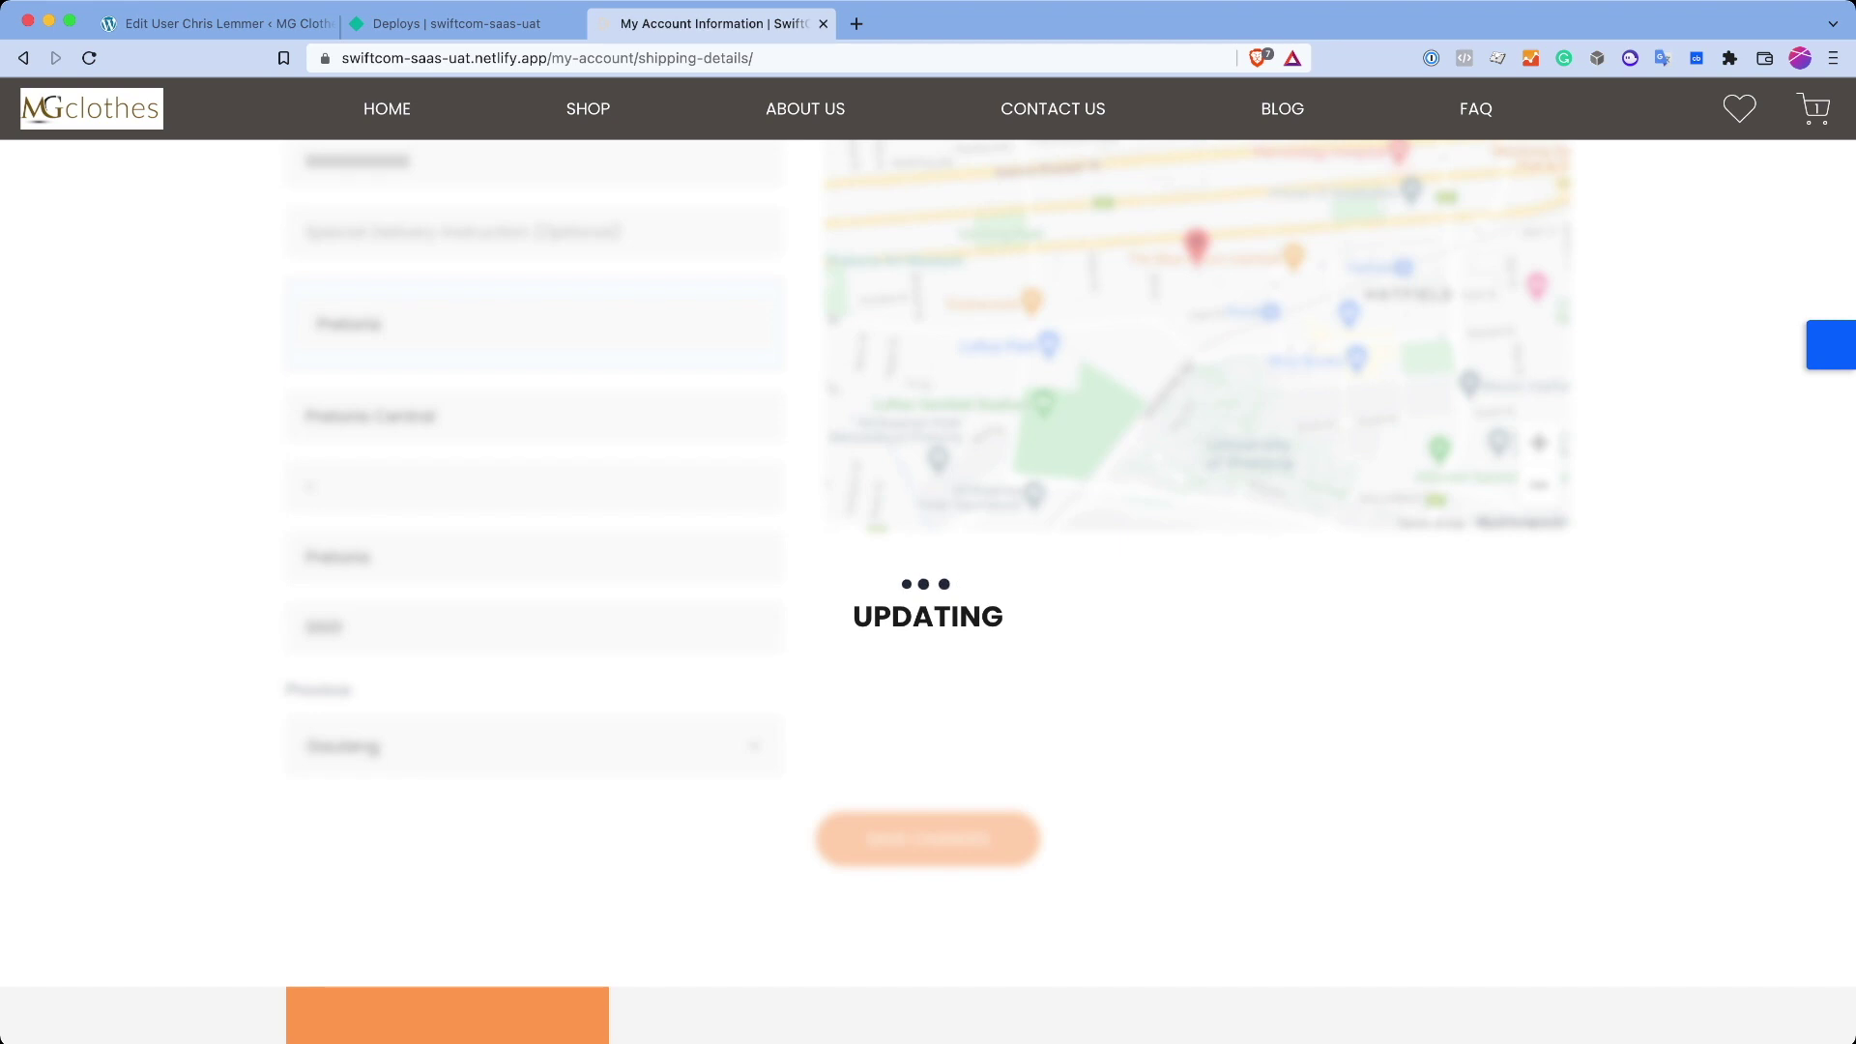
pyautogui.scroll(5, 928, 580)
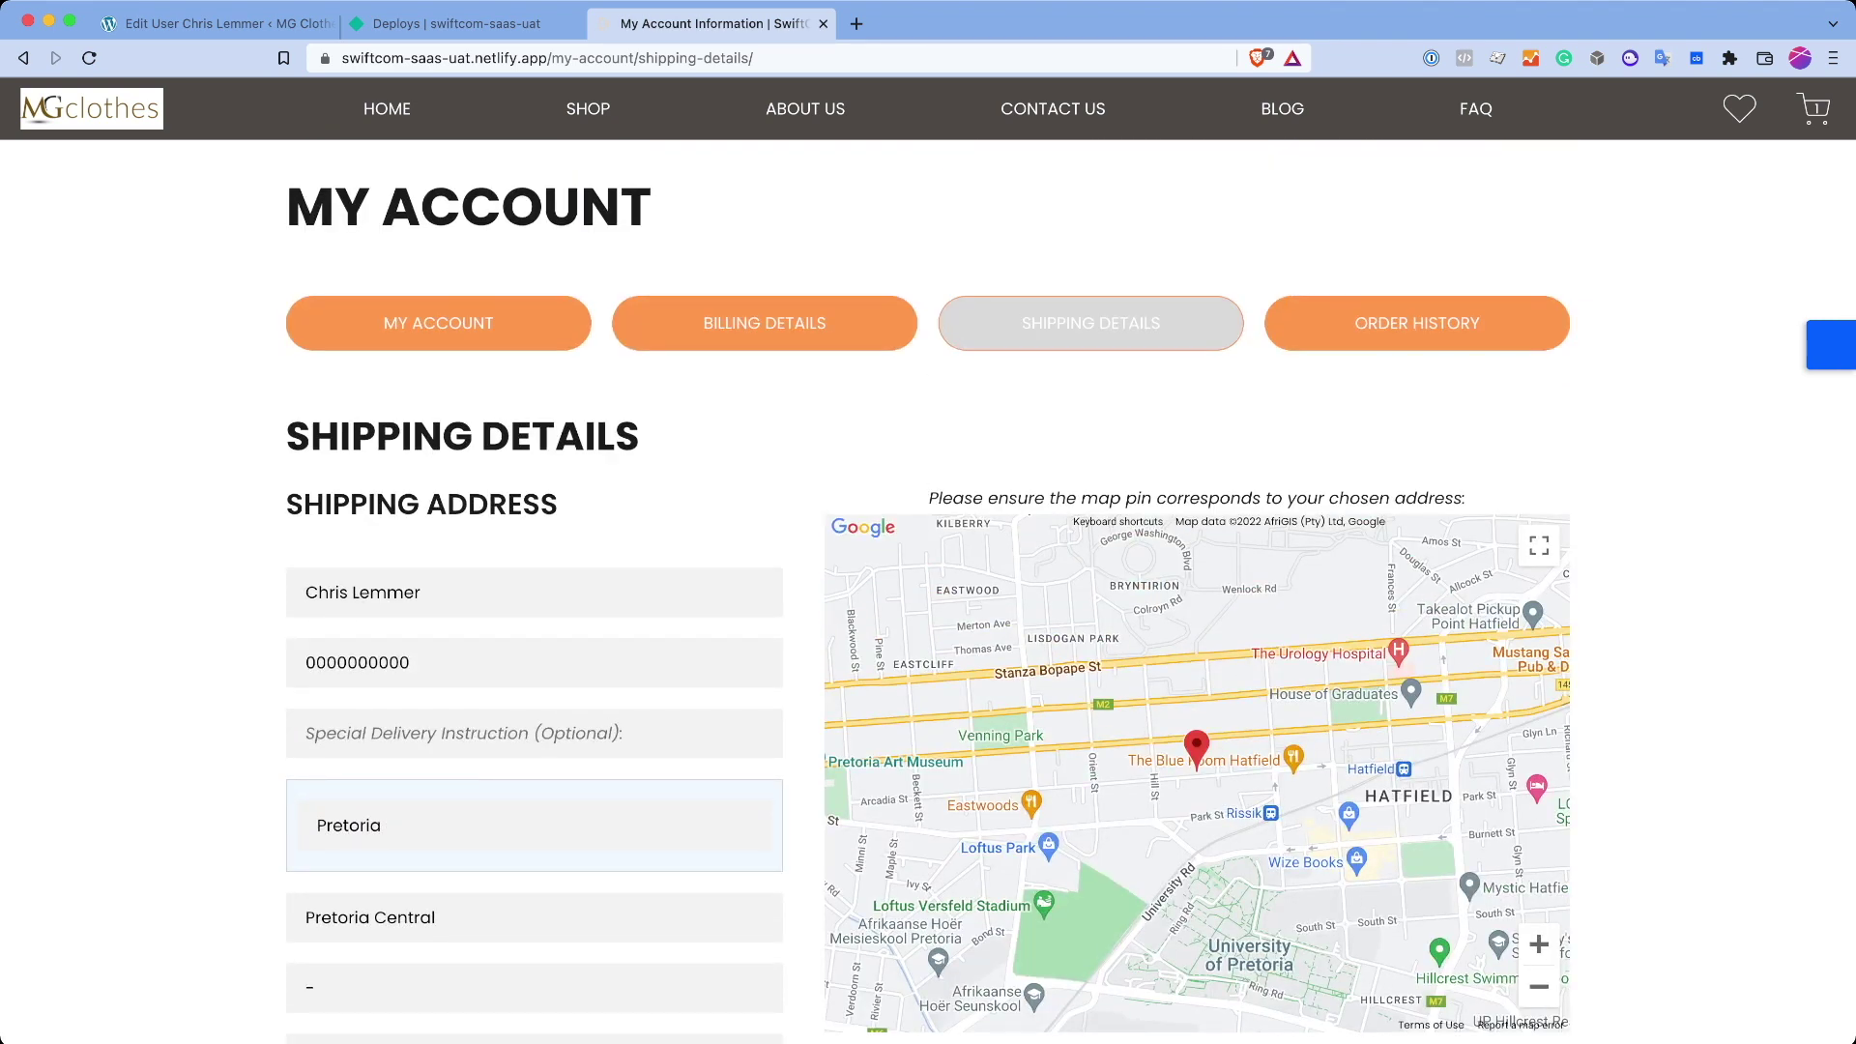
# Step: Untick Same as Shipping Address, delete 'Central' from the billing suburb, and save
pyautogui.click(764, 322)
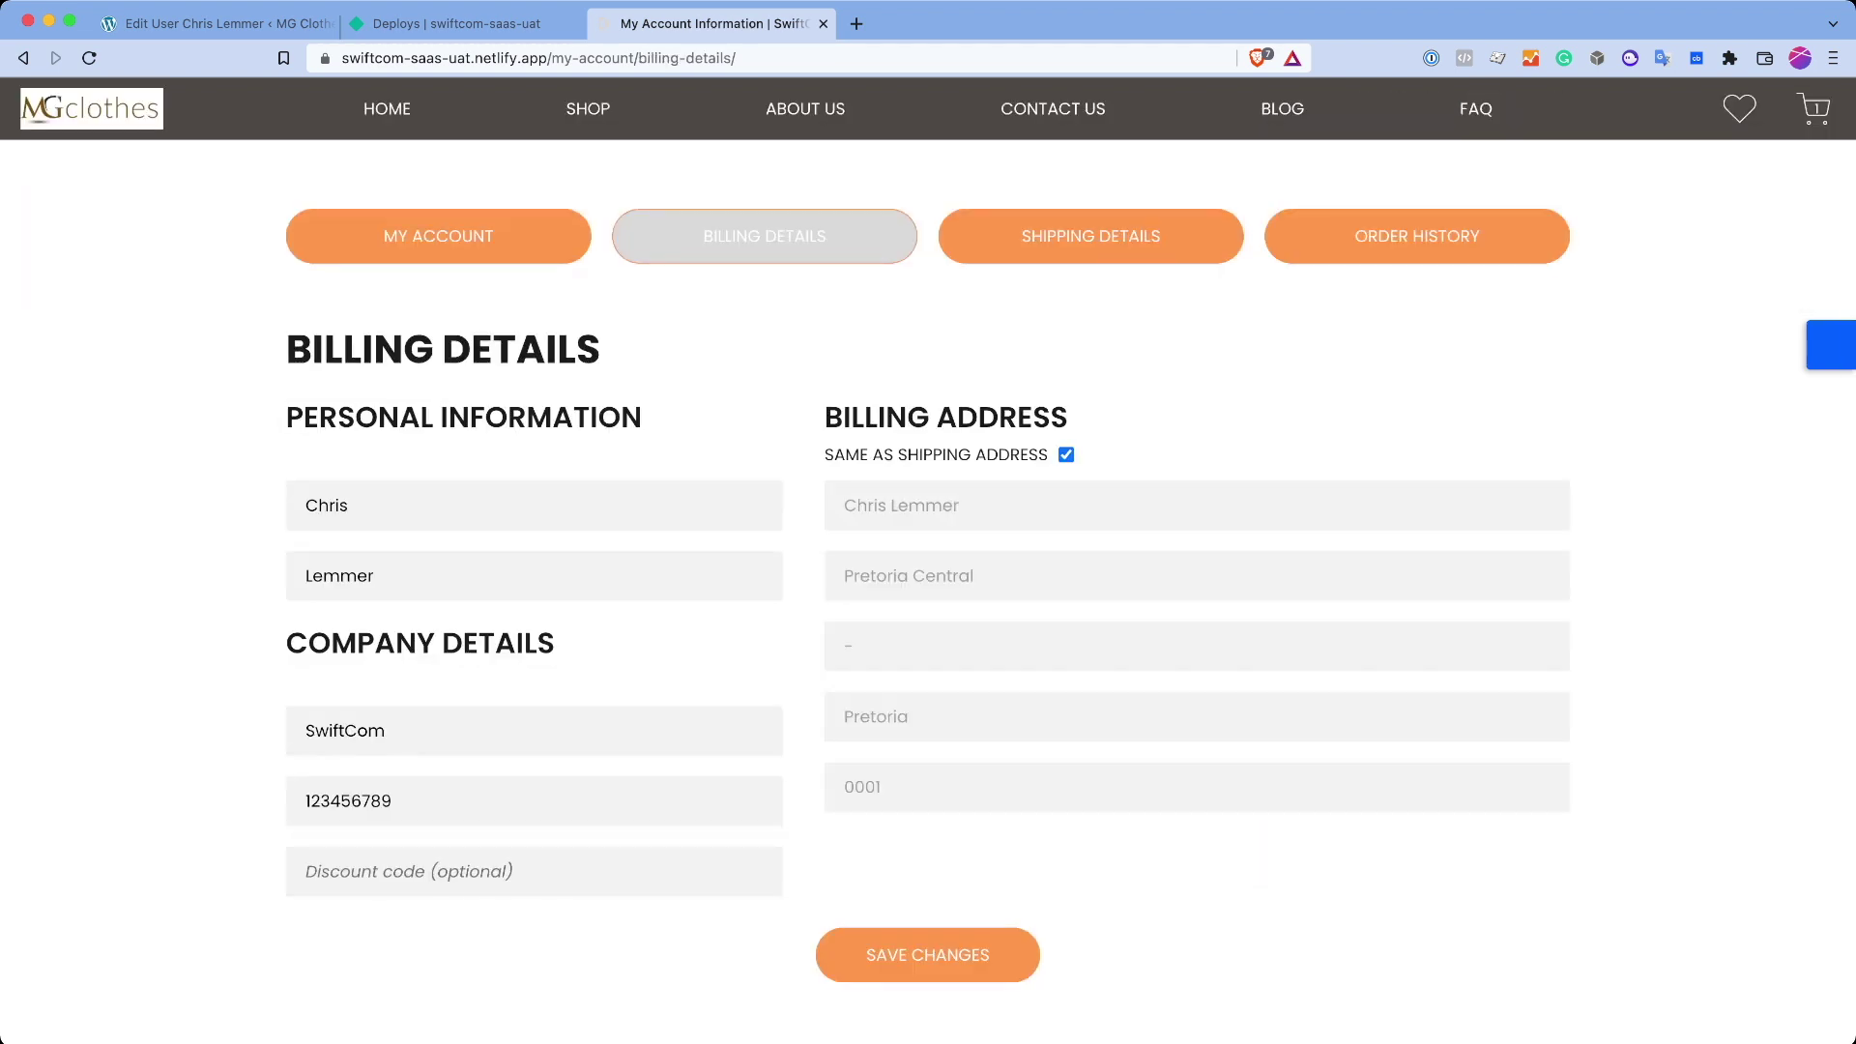
pyautogui.moveTo(844, 575); pyautogui.dragTo(974, 576)
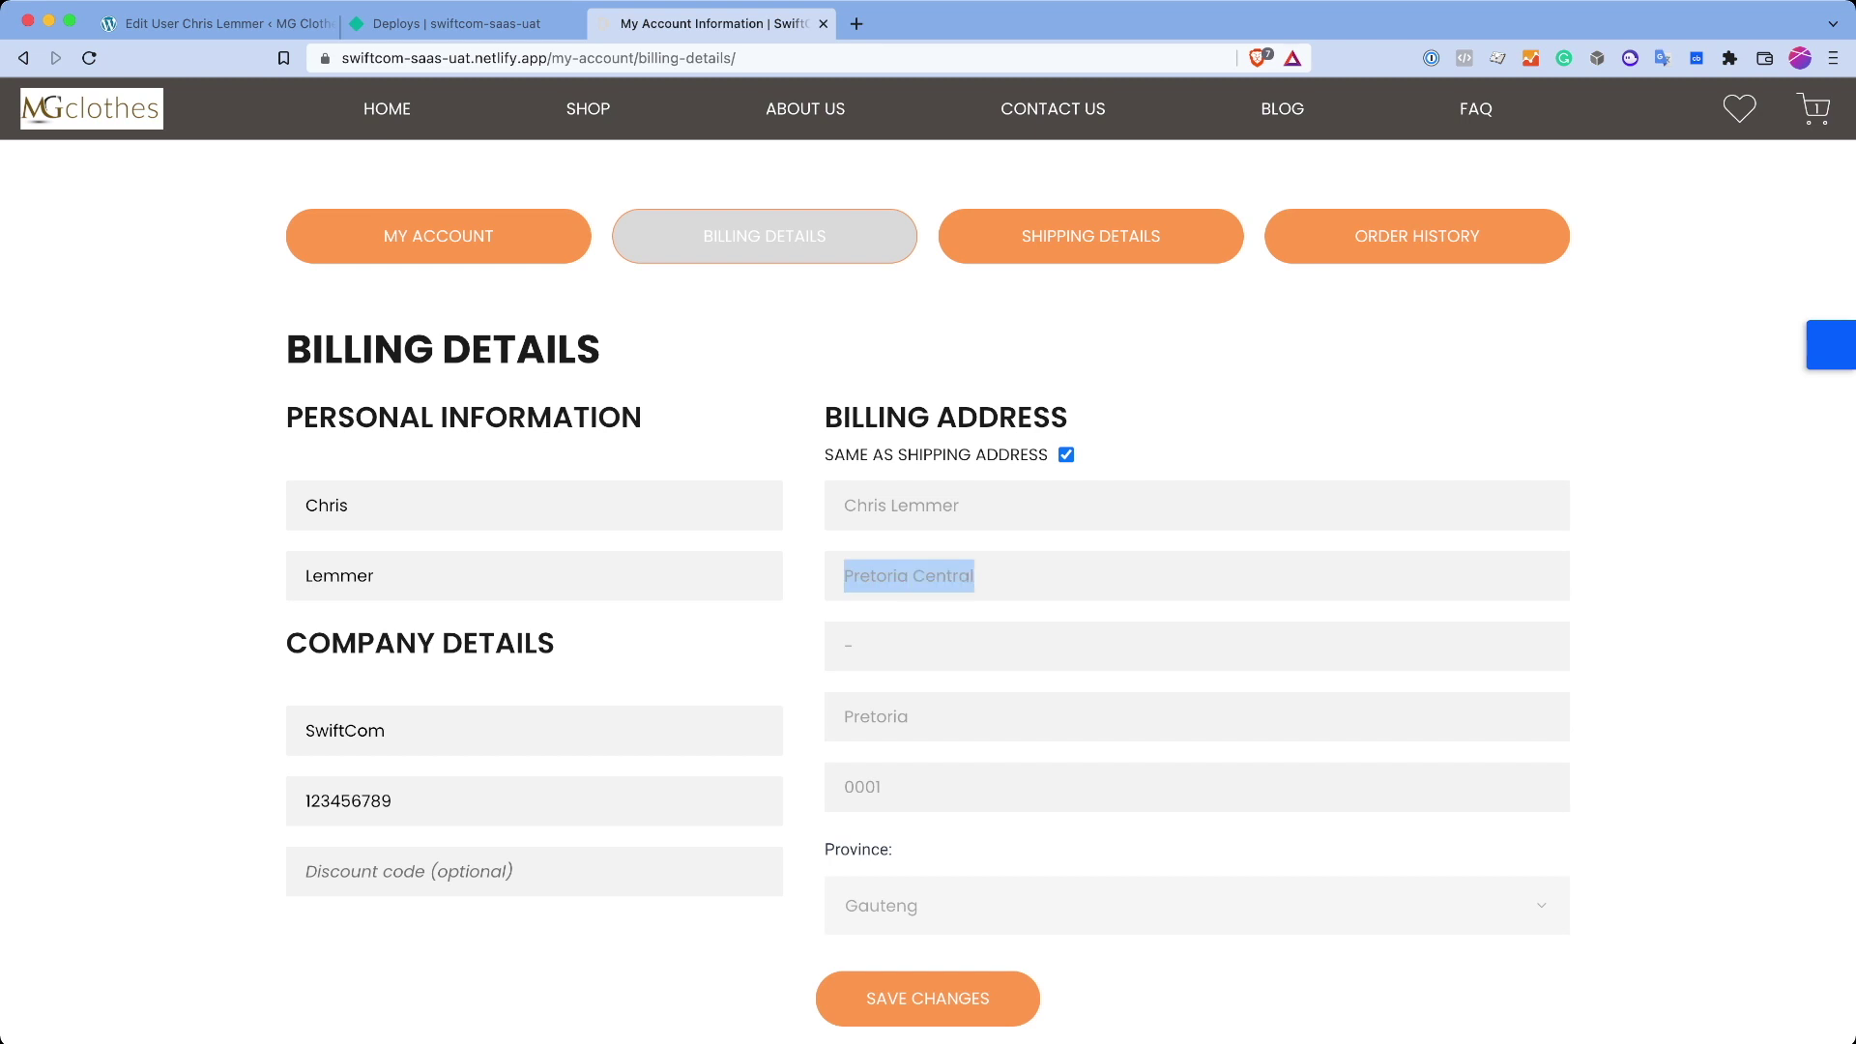
pyautogui.click(1067, 454)
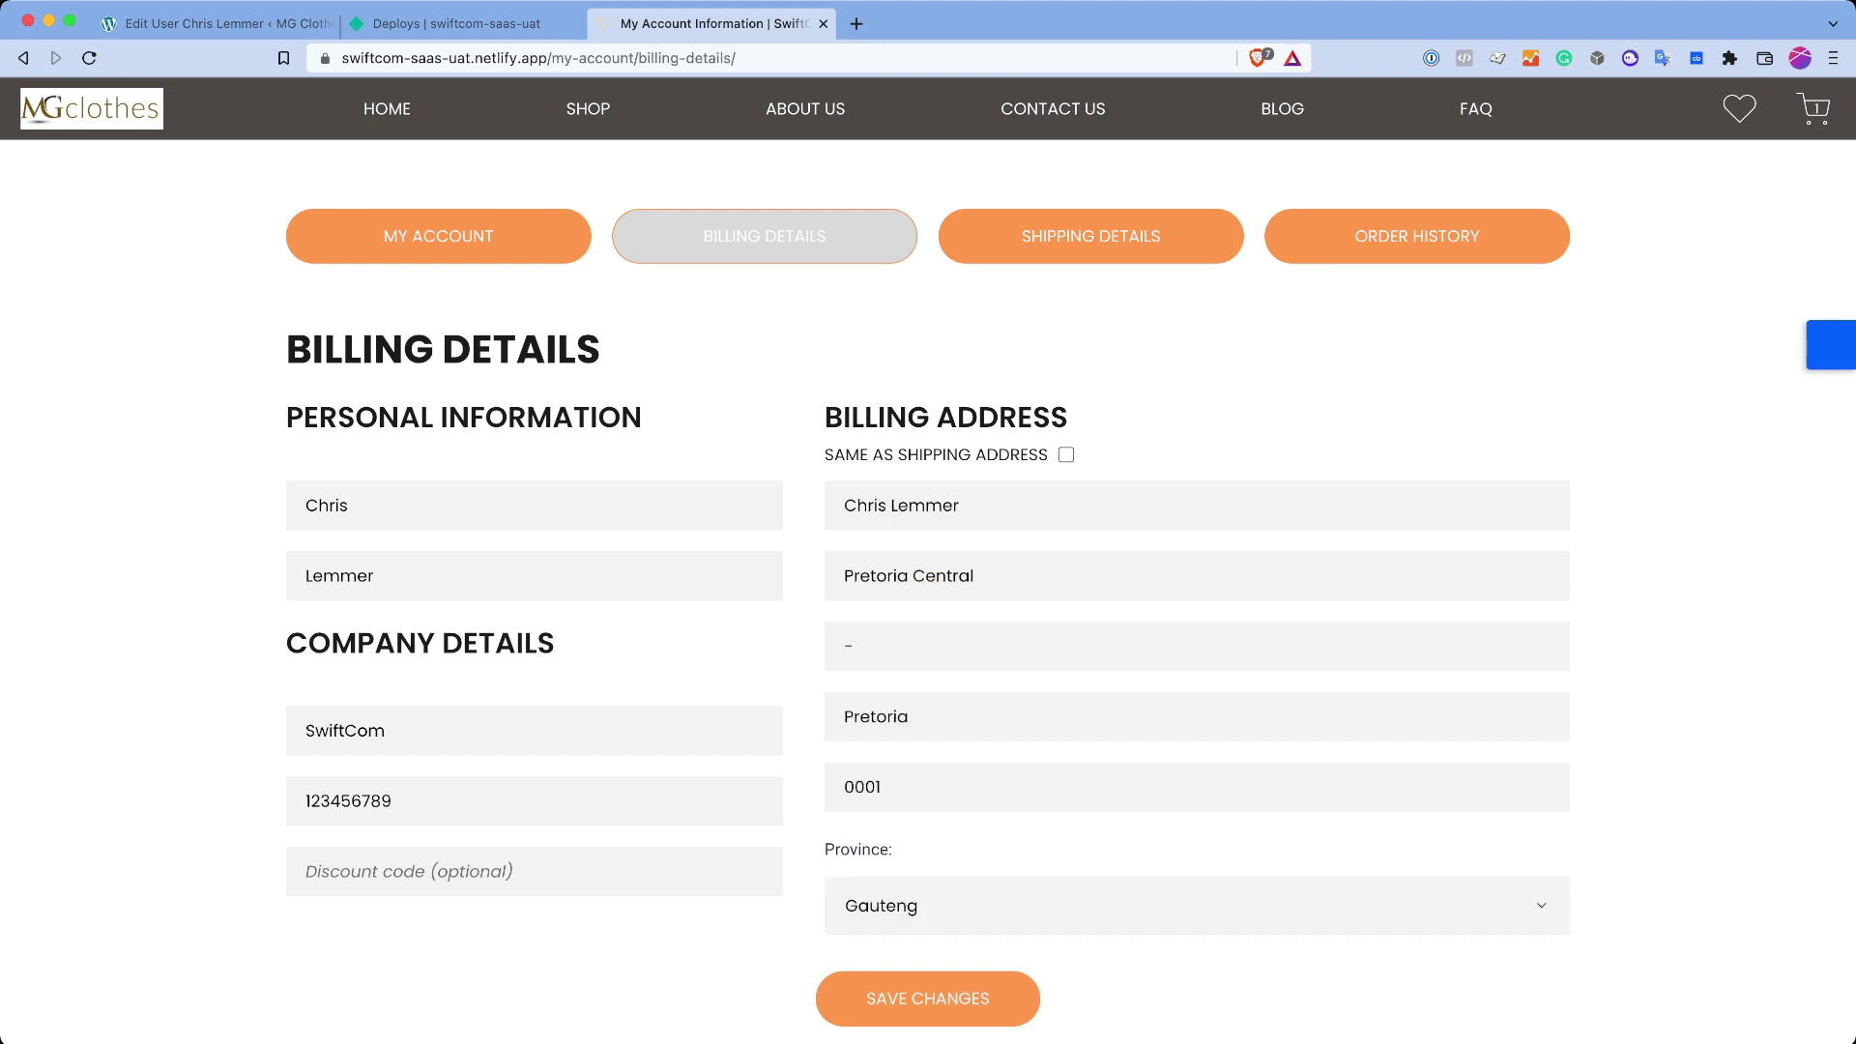
pyautogui.doubleClick(942, 575)
pyautogui.press('BackSpace')
pyautogui.press('Return')
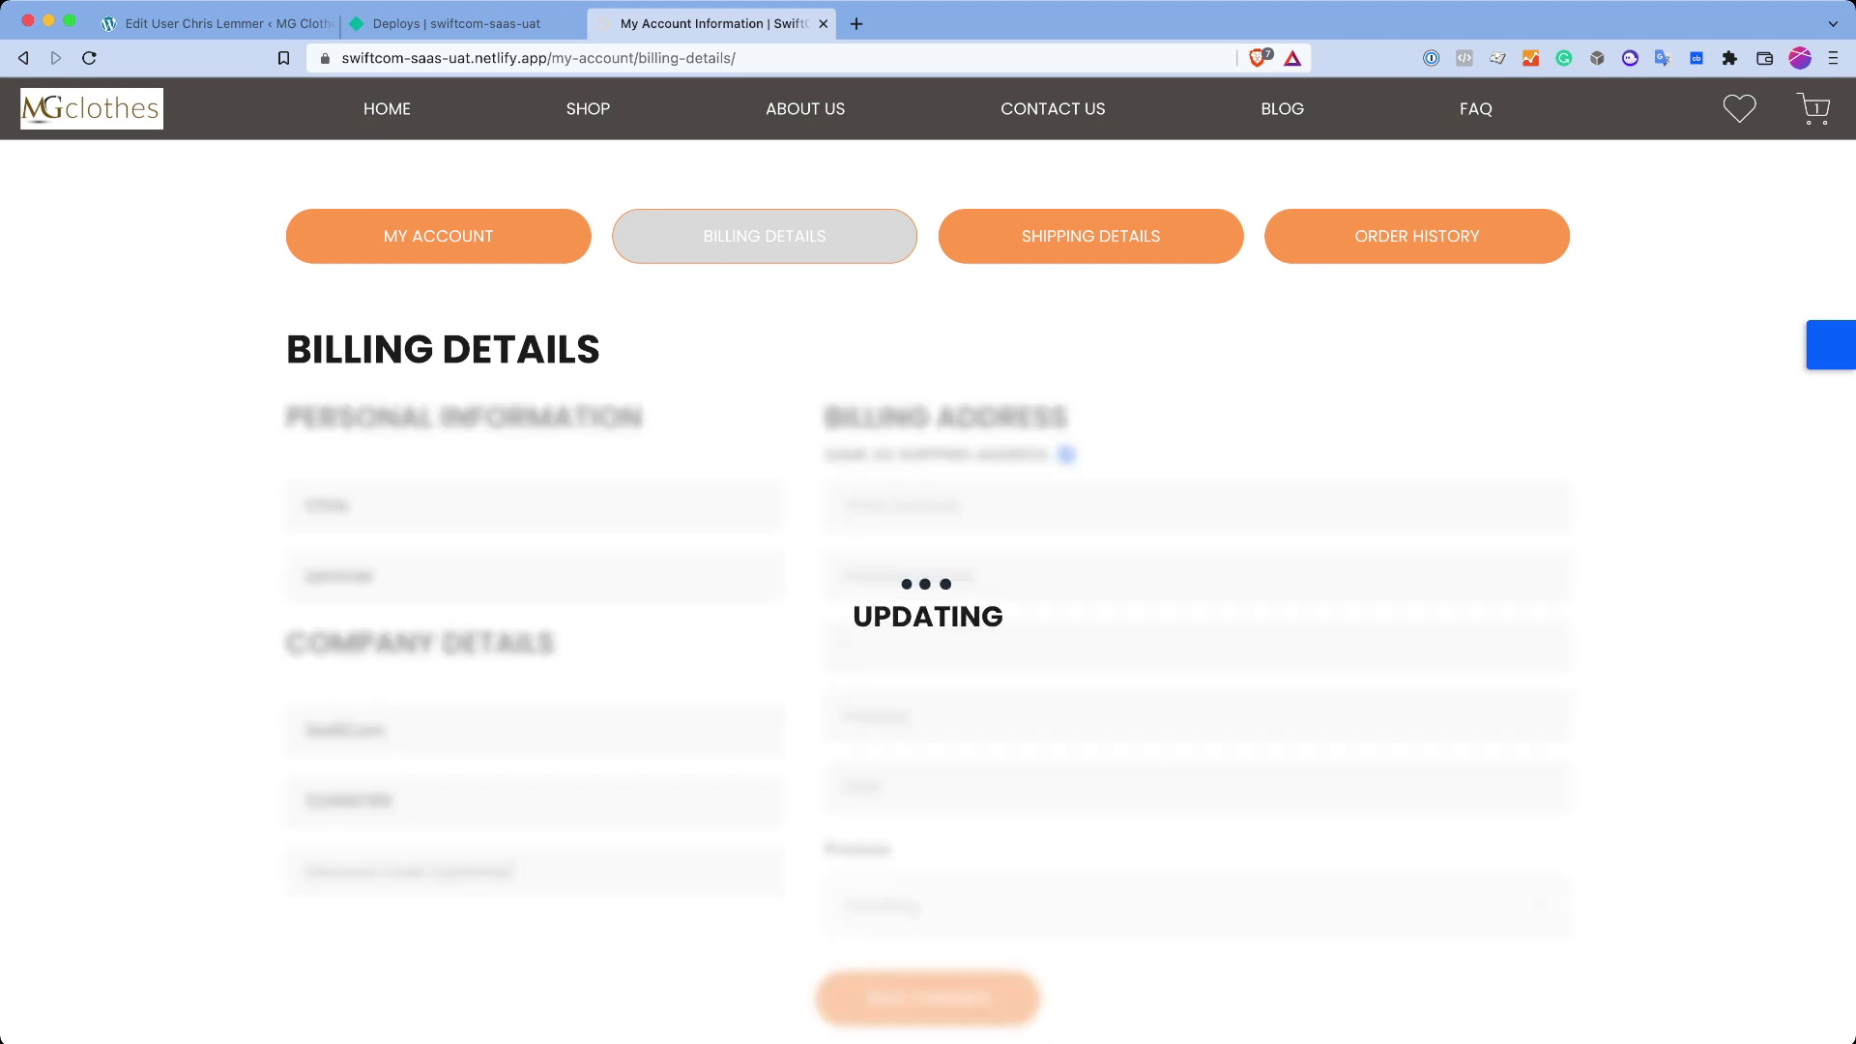
# Step: Confirm the billing address matches the Pretoria Central shipping address, then reload the account page
pyautogui.scroll(-3, 928, 580)
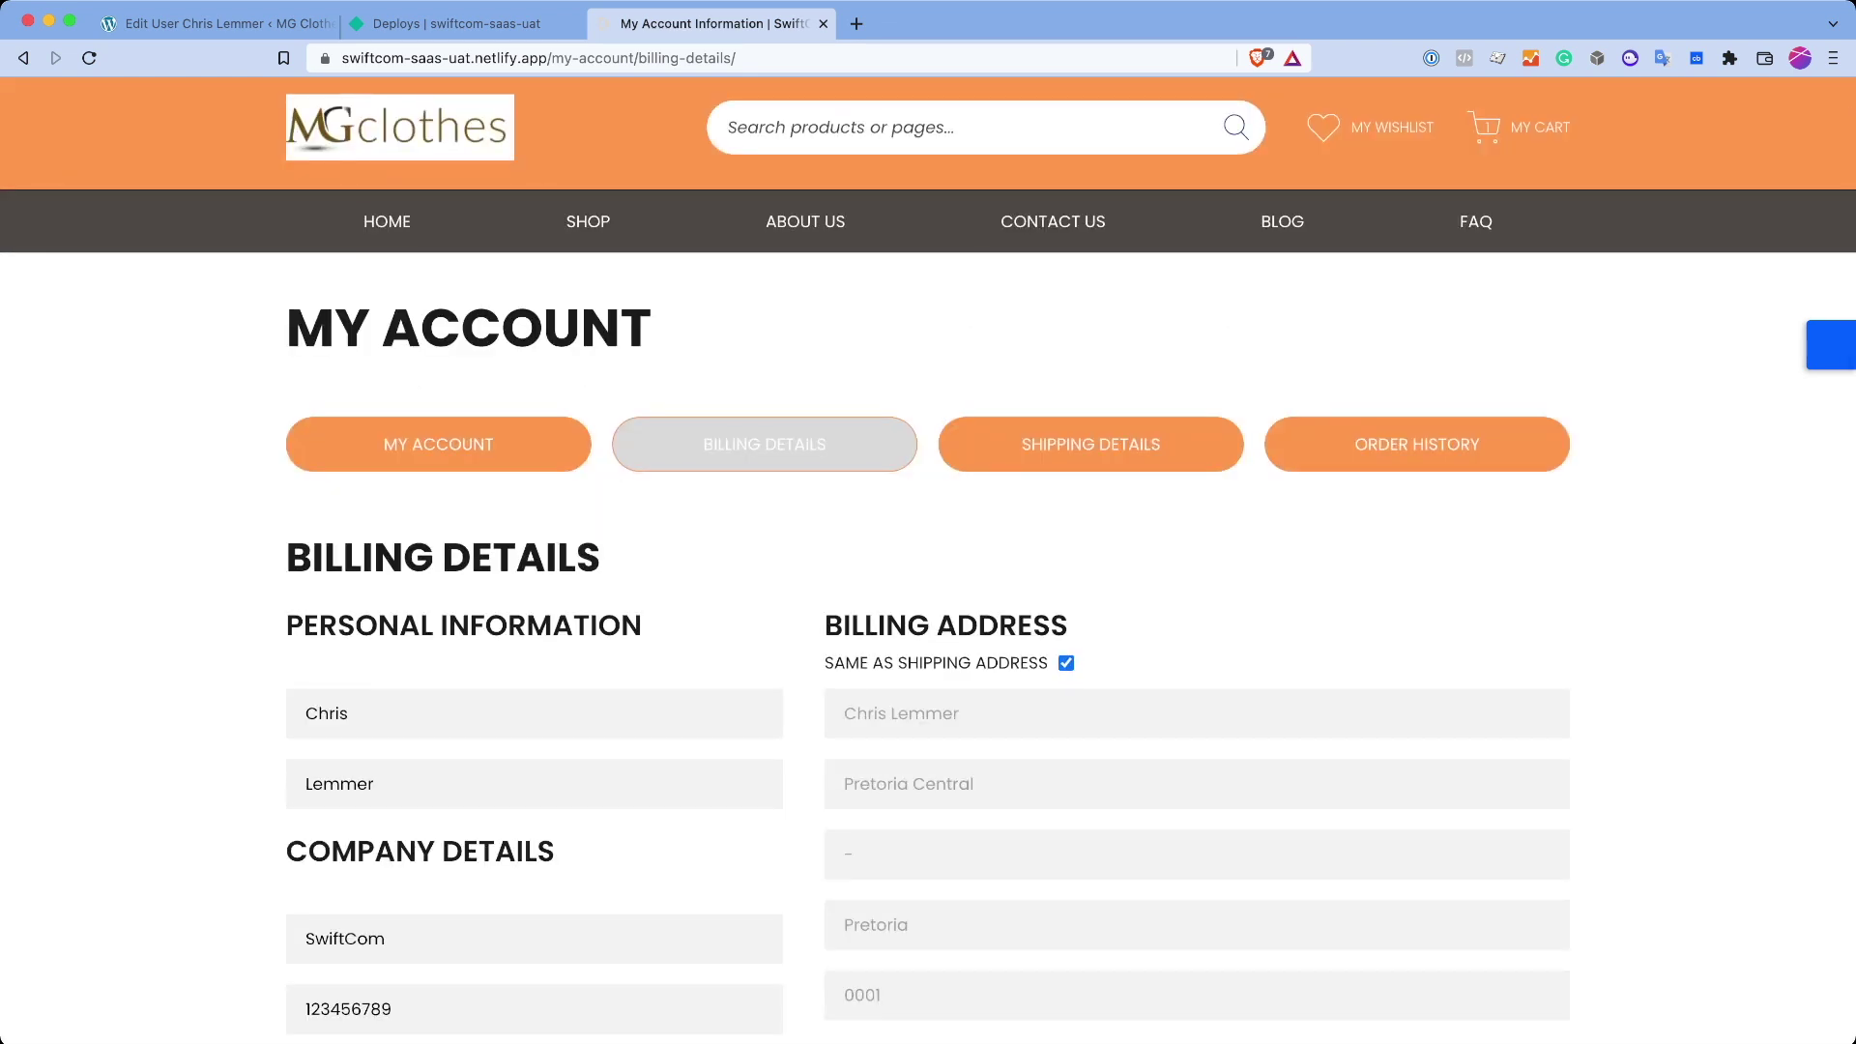
pyautogui.tripleClick(934, 663)
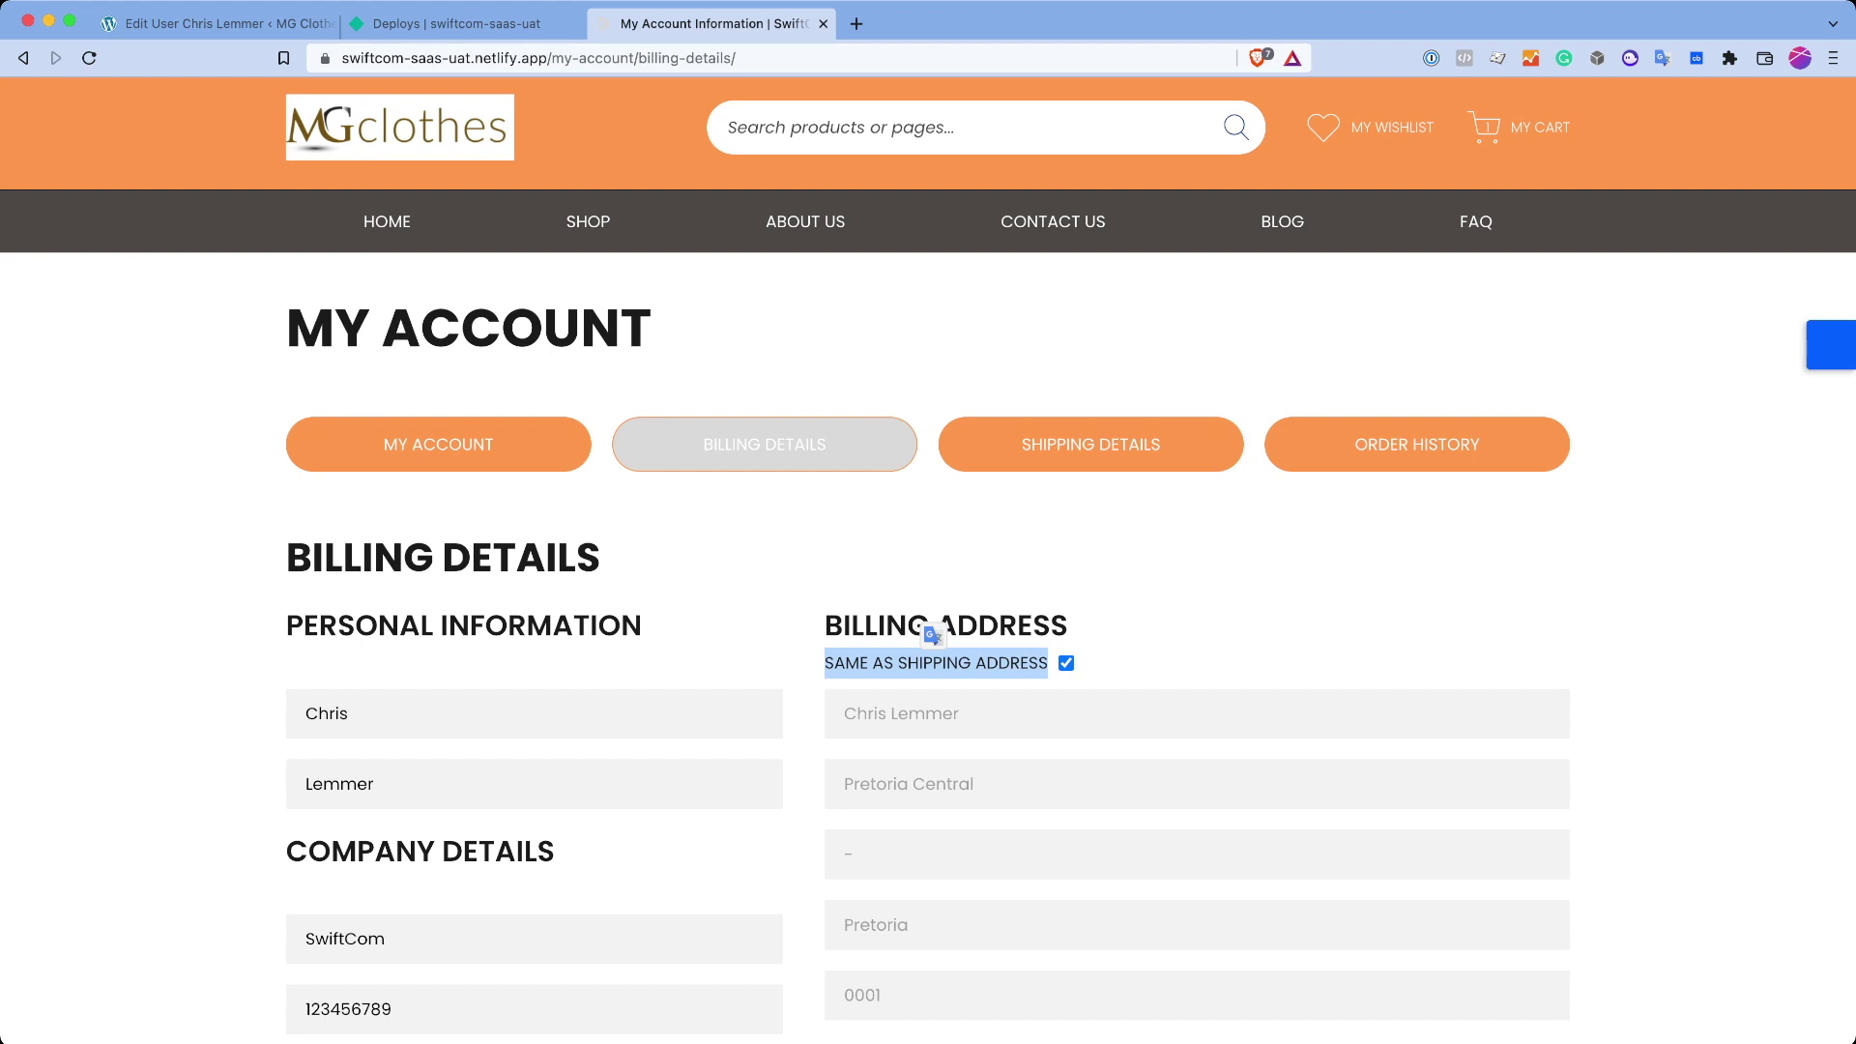
pyautogui.scroll(-2, 929, 561)
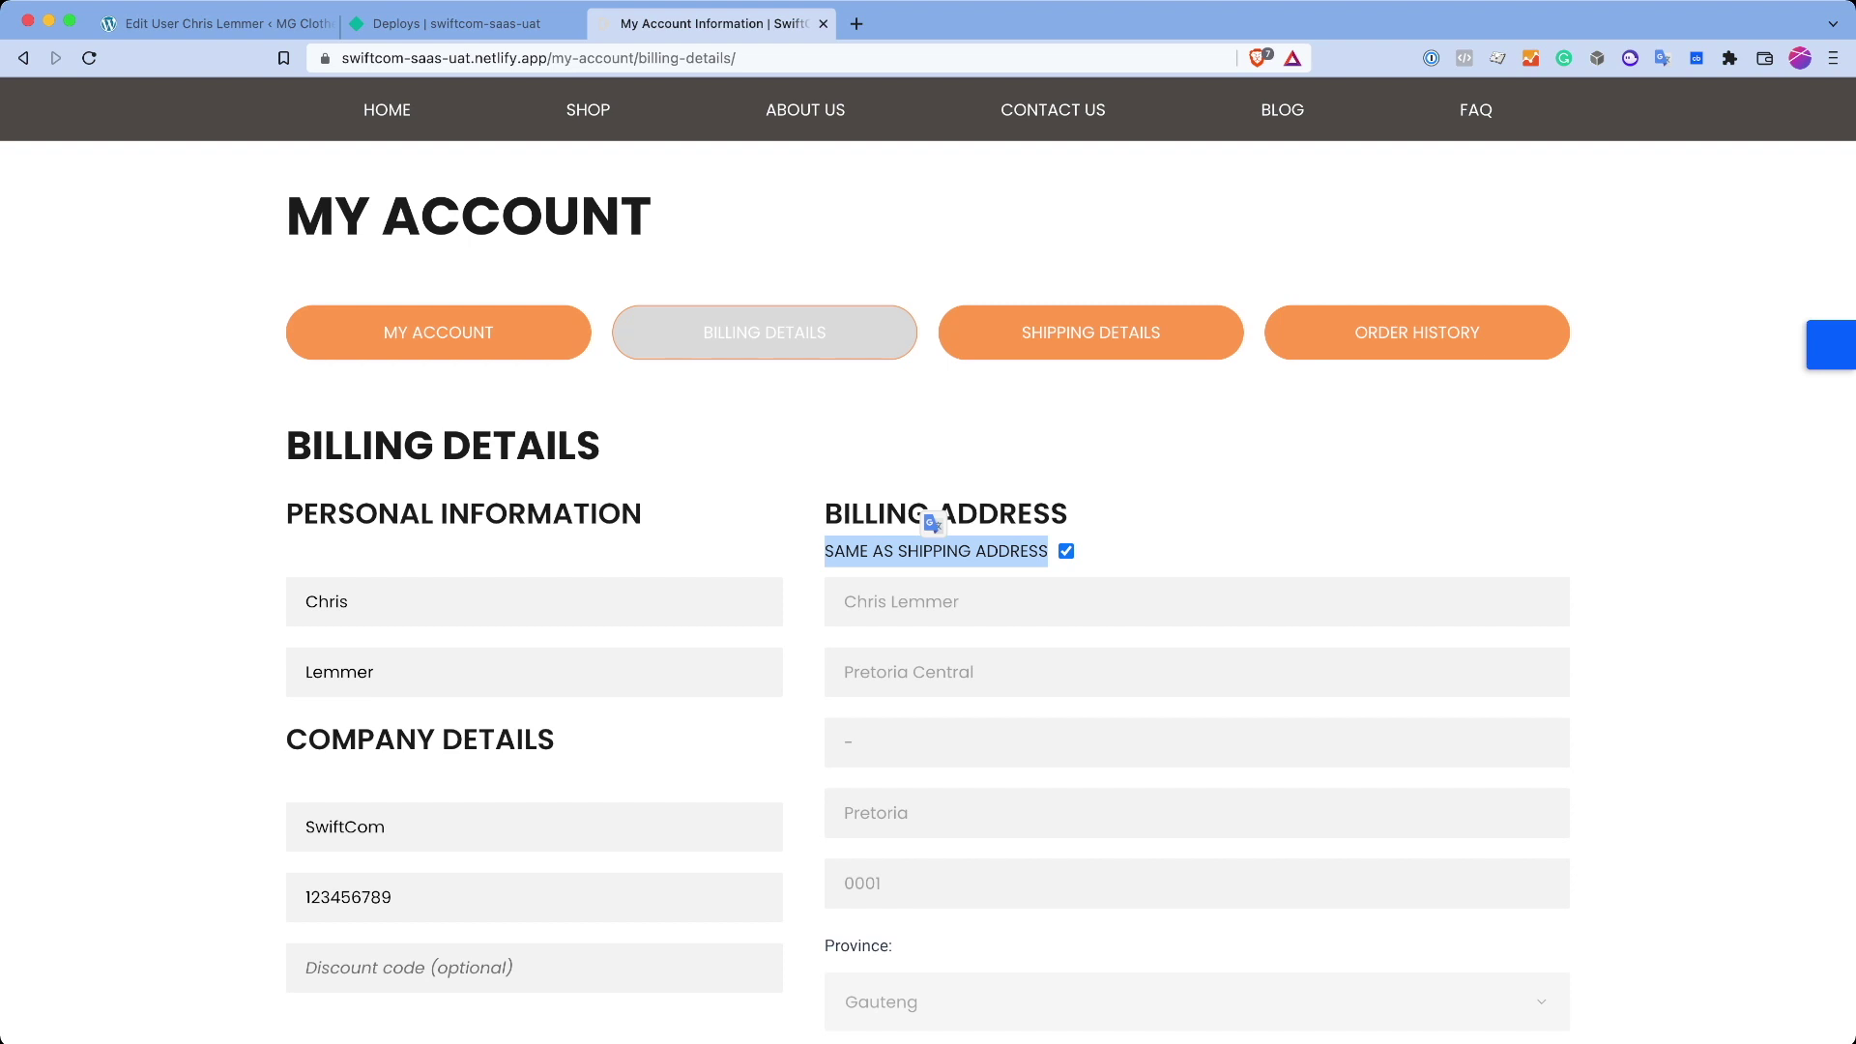
pyautogui.press('super+r')
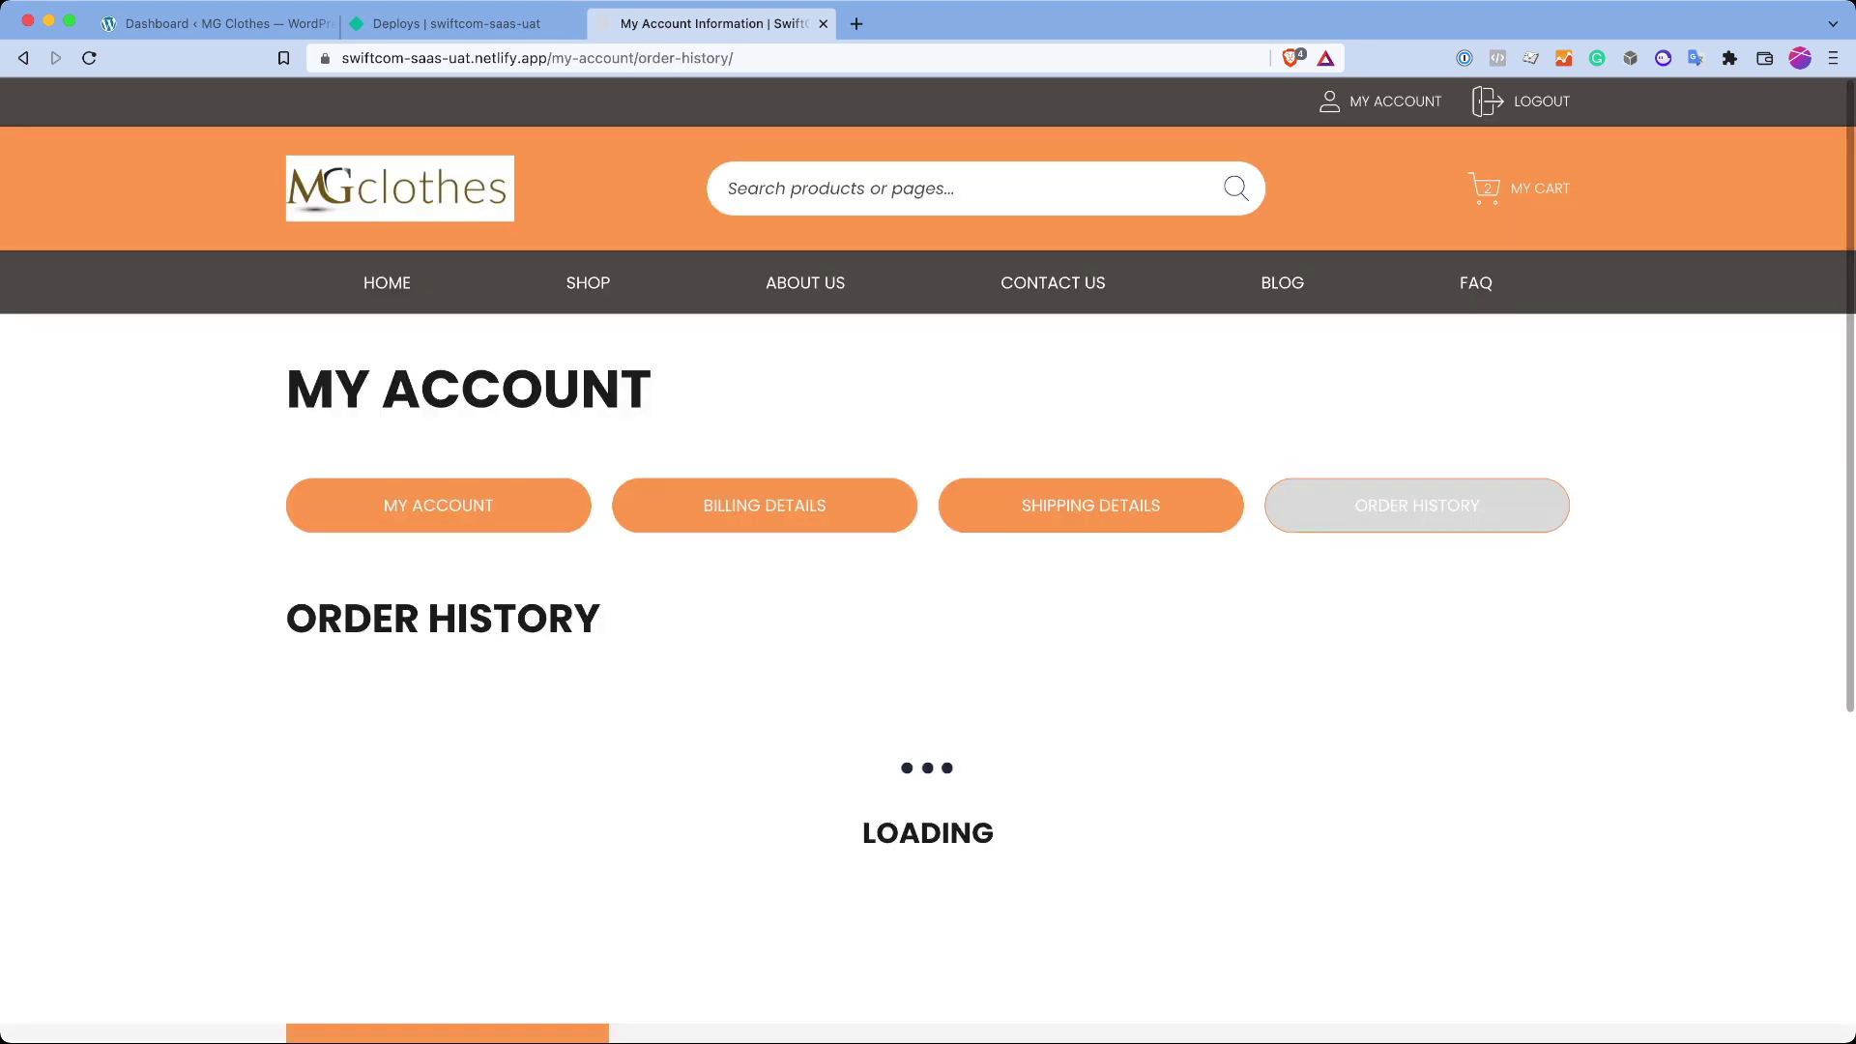
# Step: Scroll the Order History page and highlight the stalled LOADING message
pyautogui.scroll(-3, 928, 580)
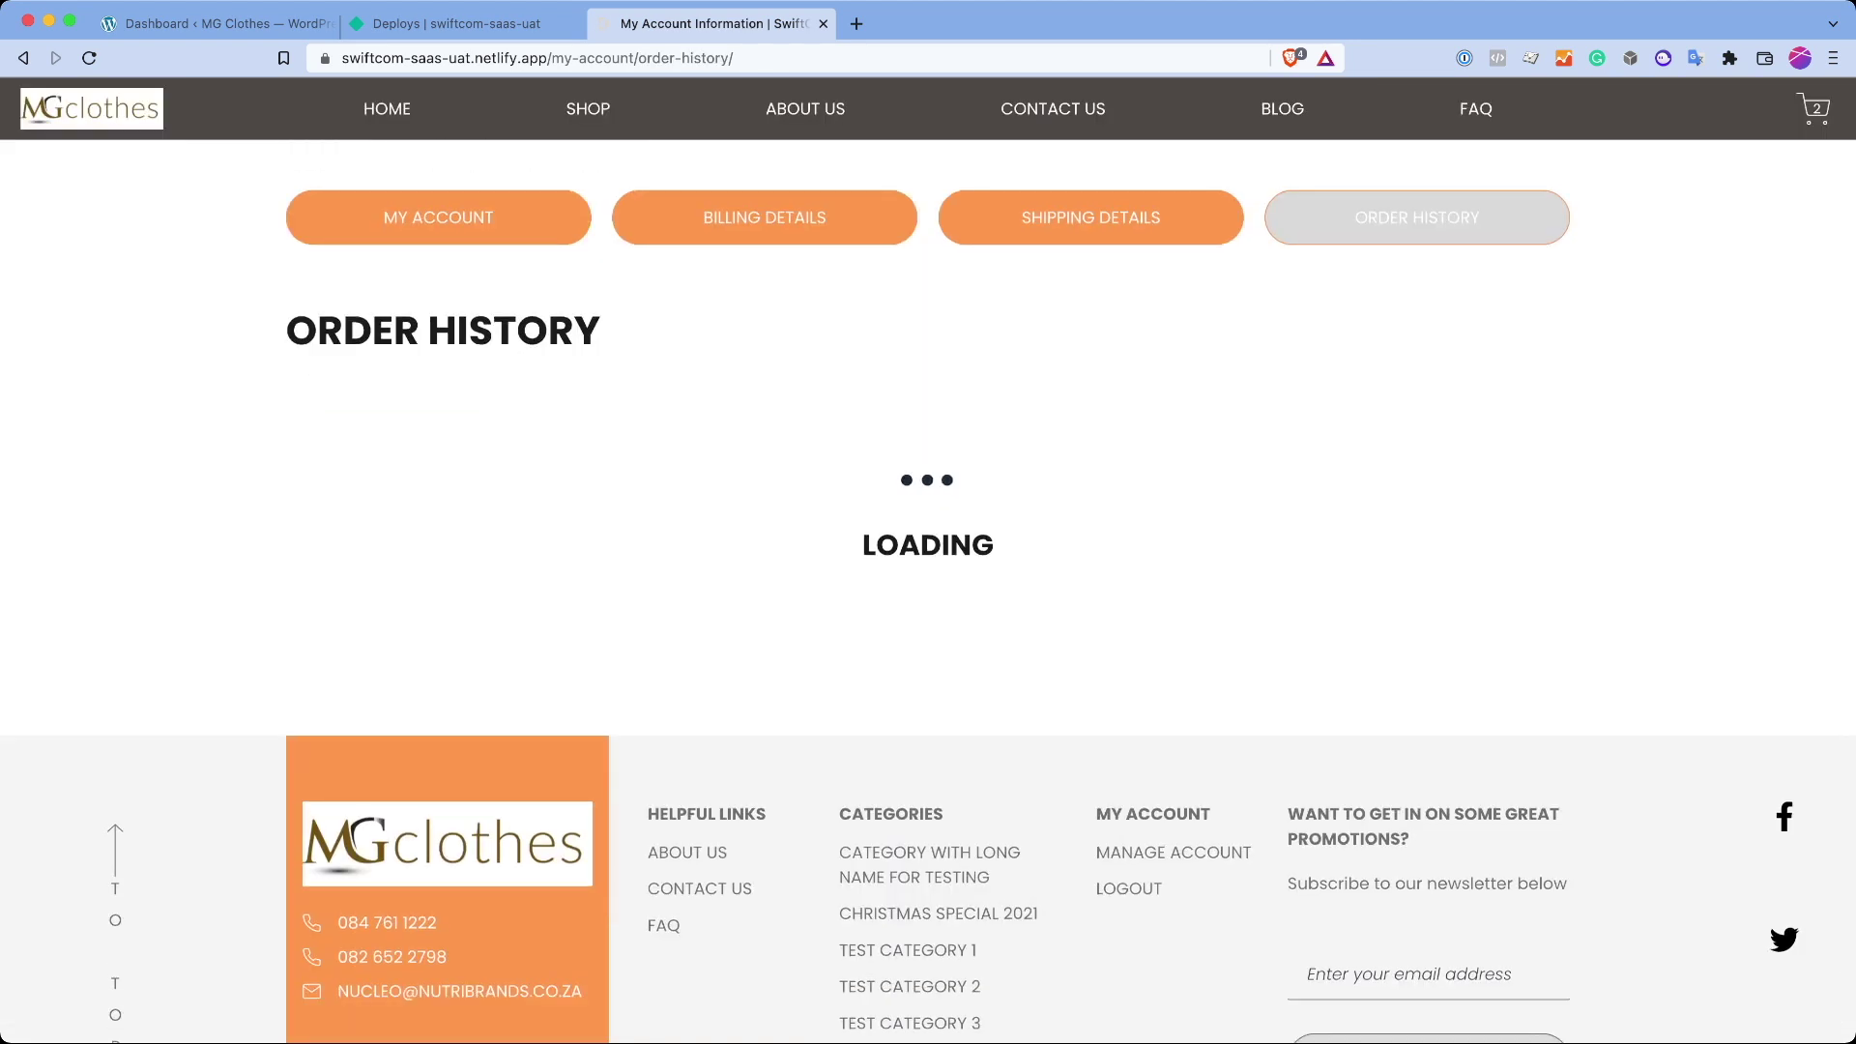
pyautogui.scroll(5, 928, 580)
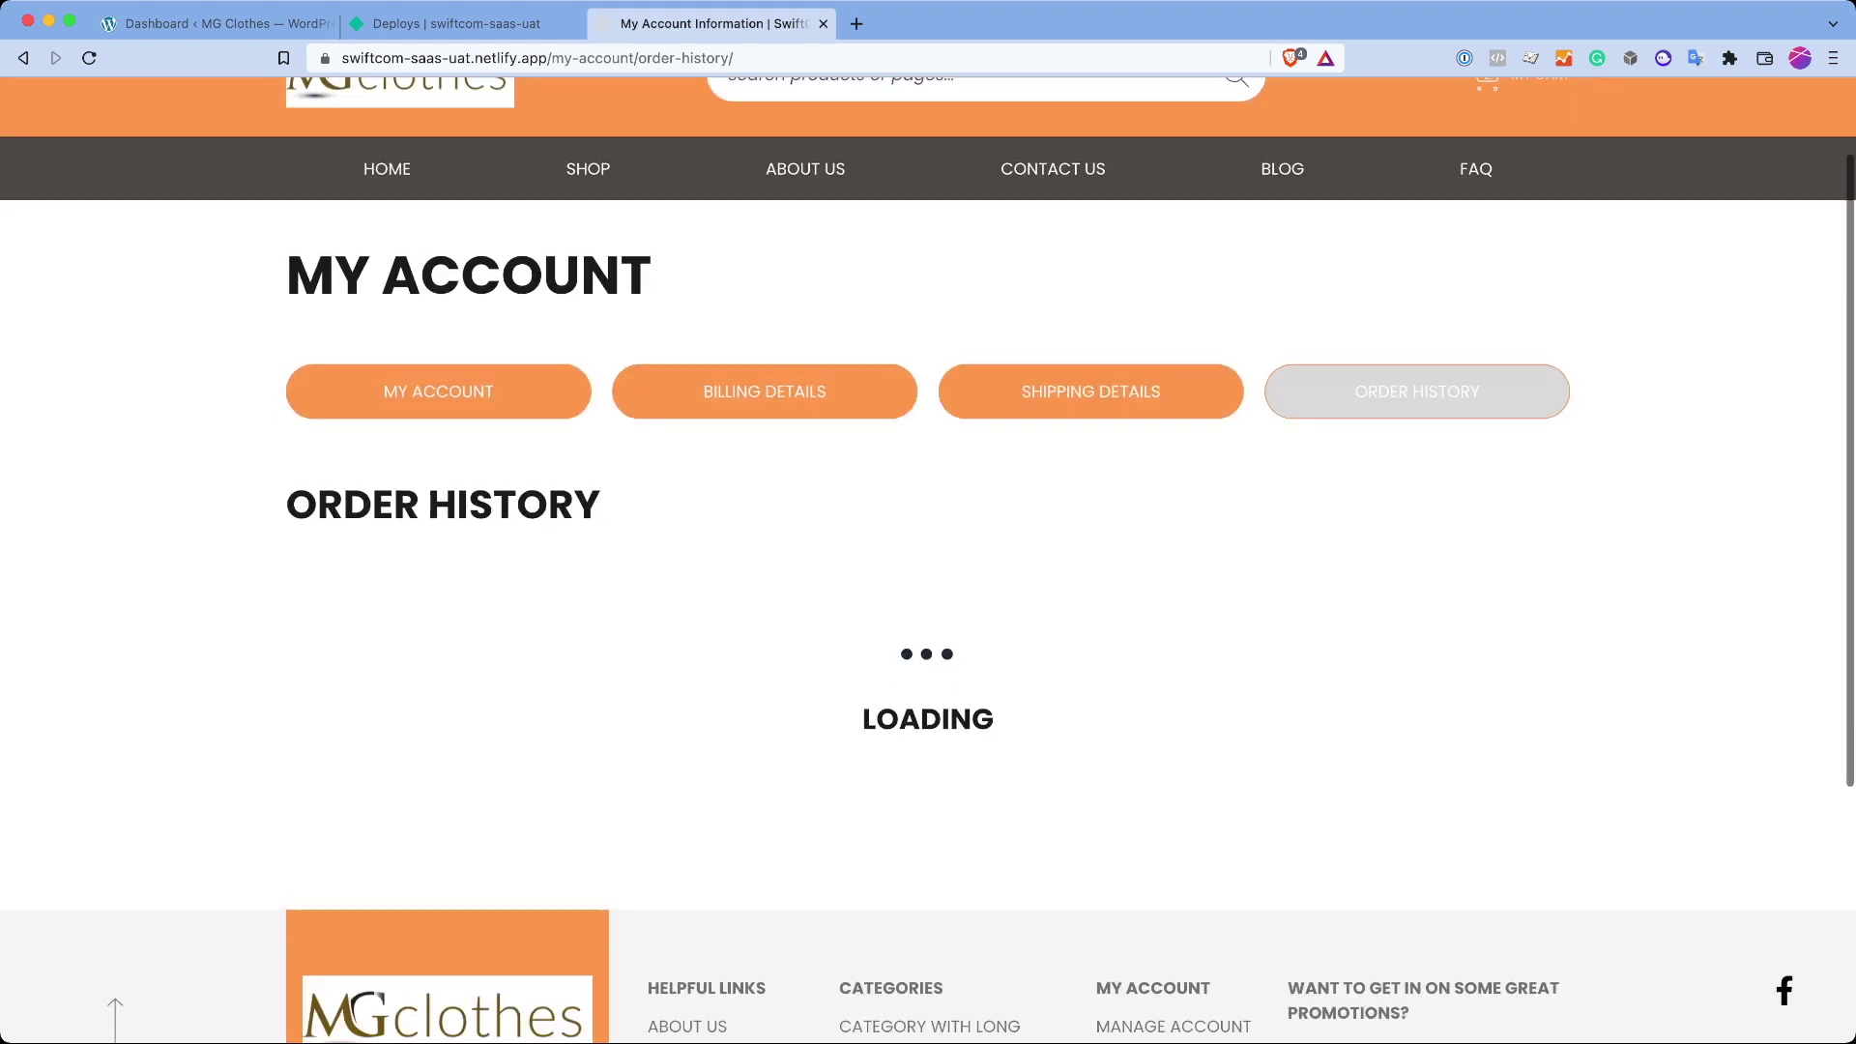
pyautogui.scroll(-10, 928, 580)
pyautogui.scroll(10, 928, 581)
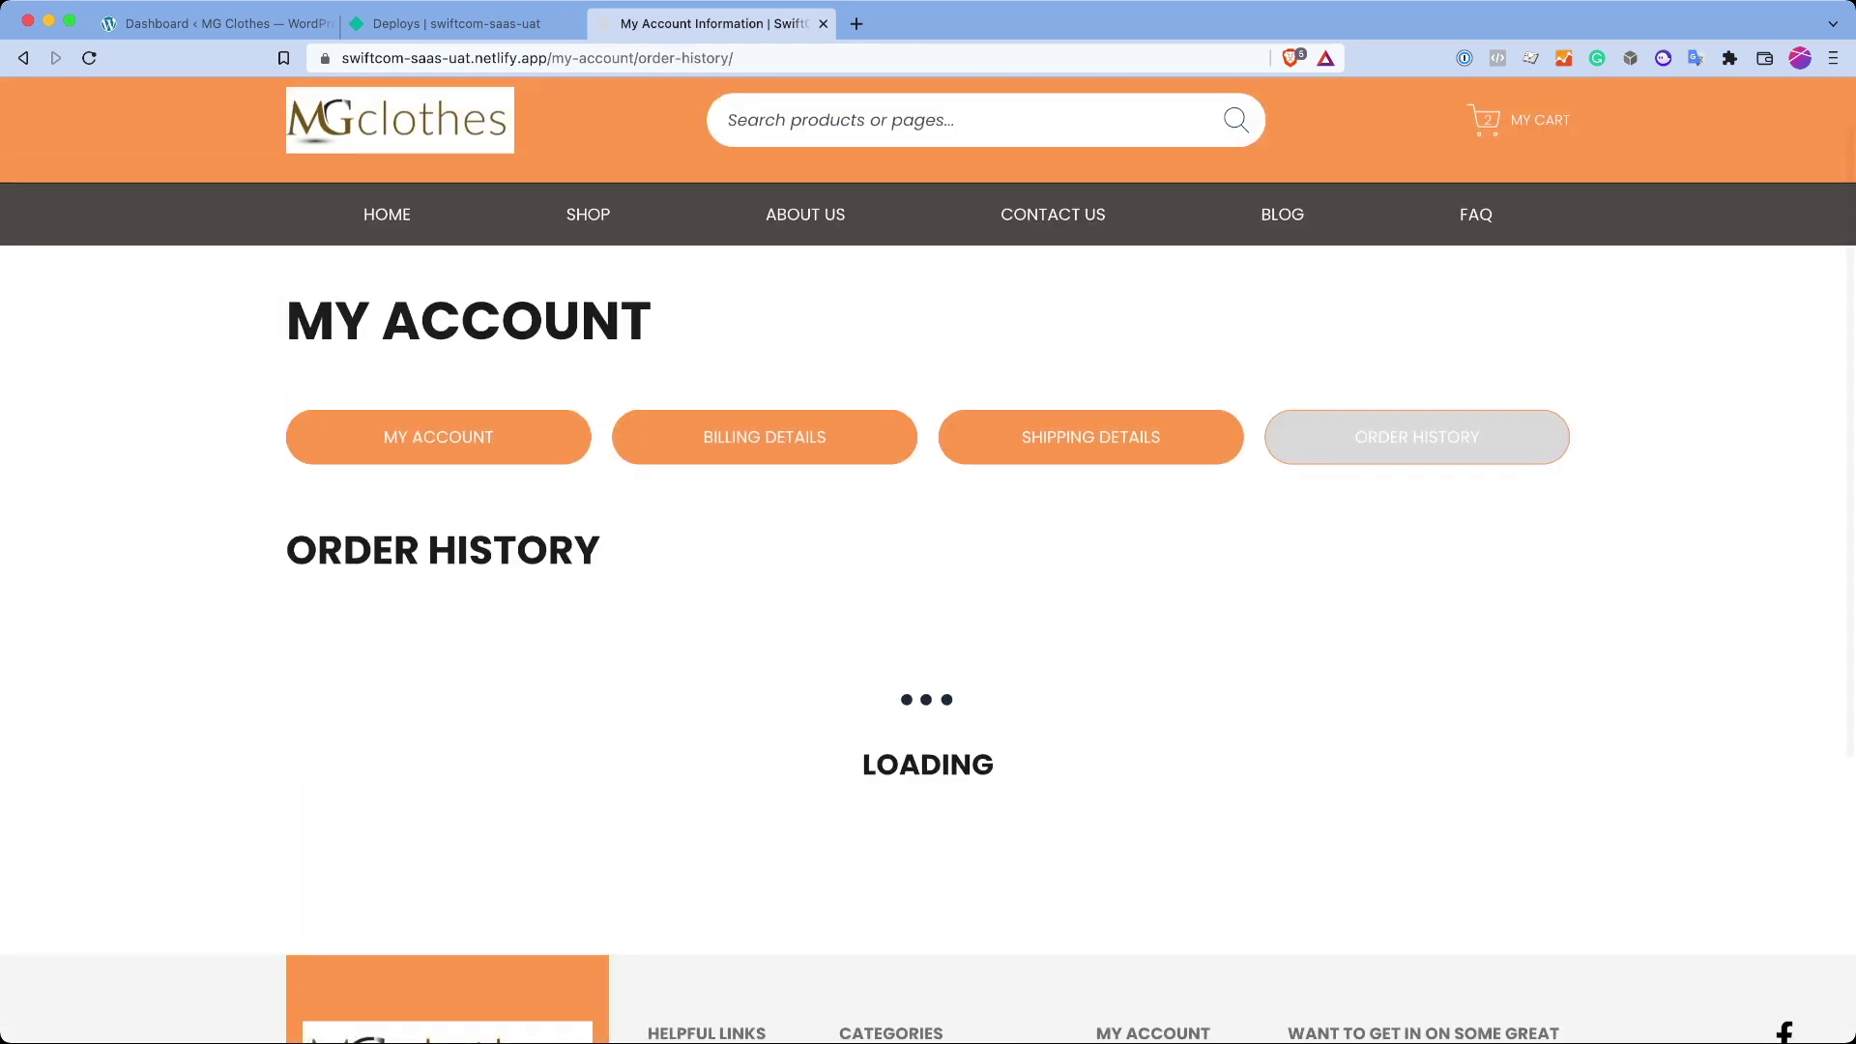
pyautogui.doubleClick(928, 765)
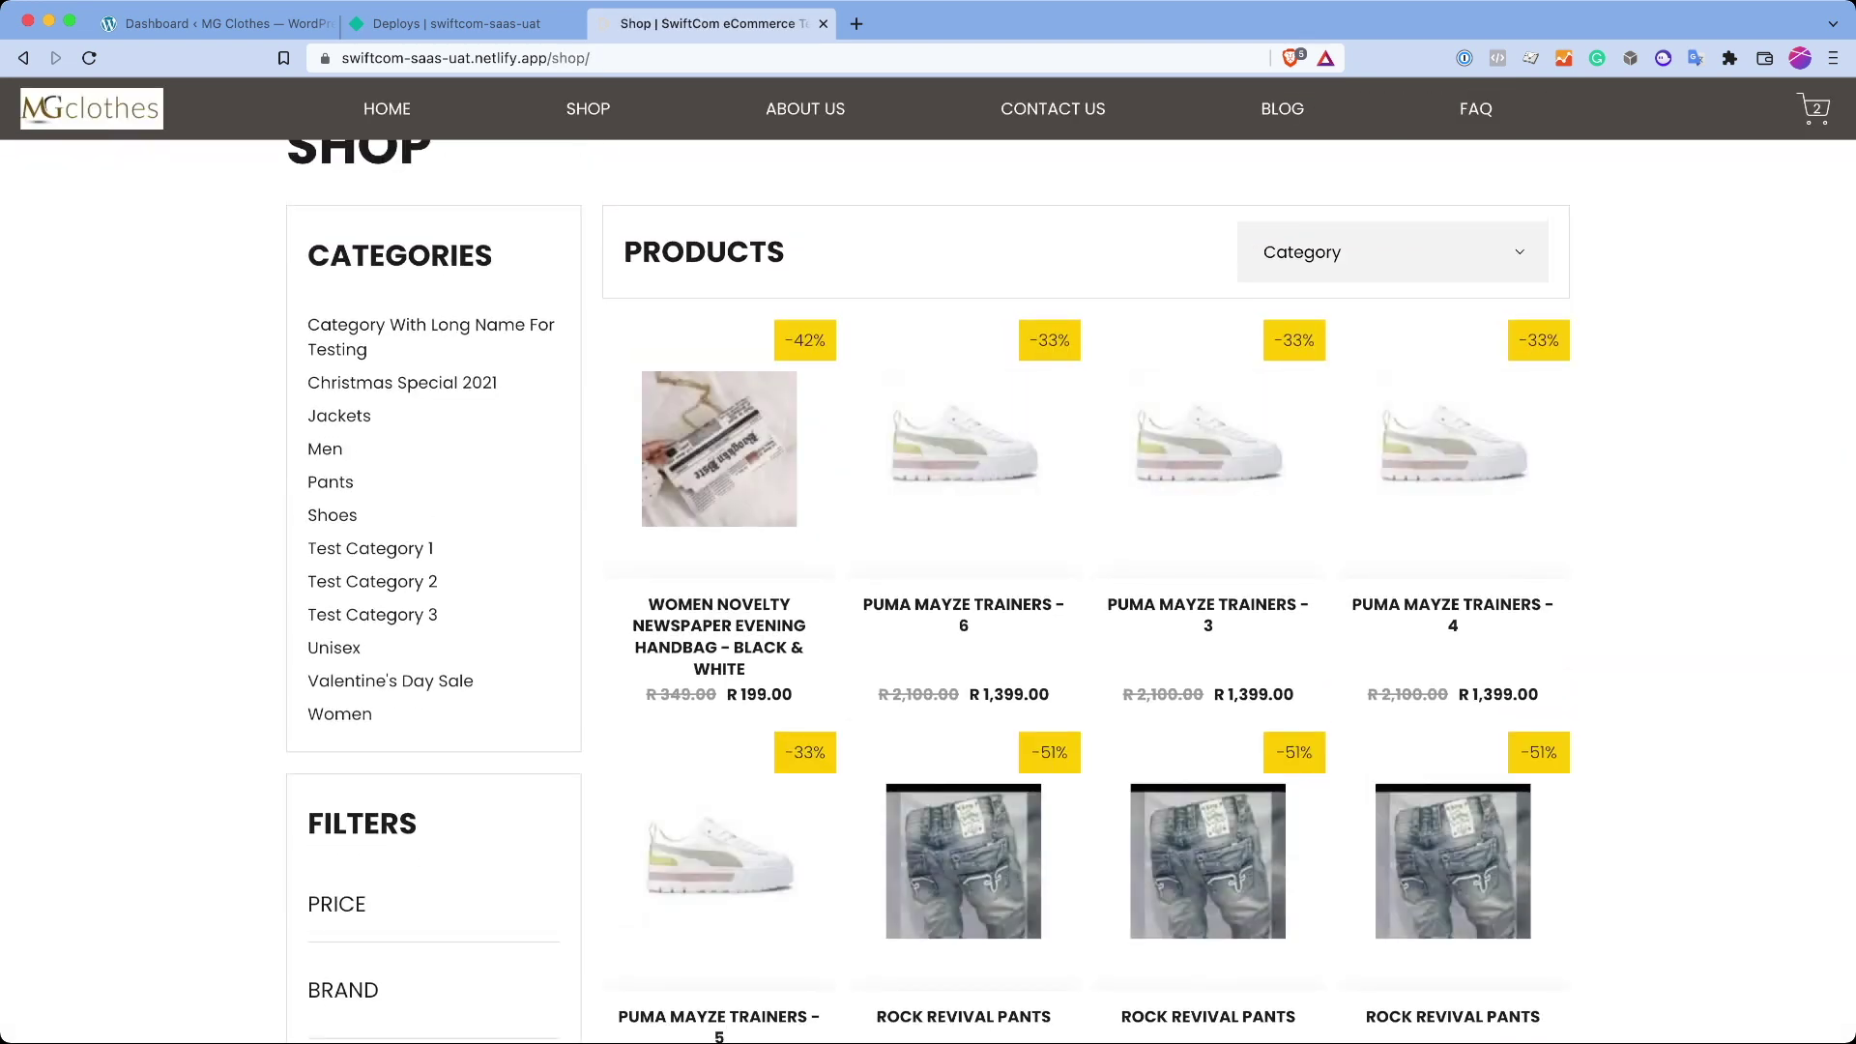
# Step: Expand the Brand filter and tick Balenciaga, Chekich and Converse
pyautogui.scroll(-5, 1070, 596)
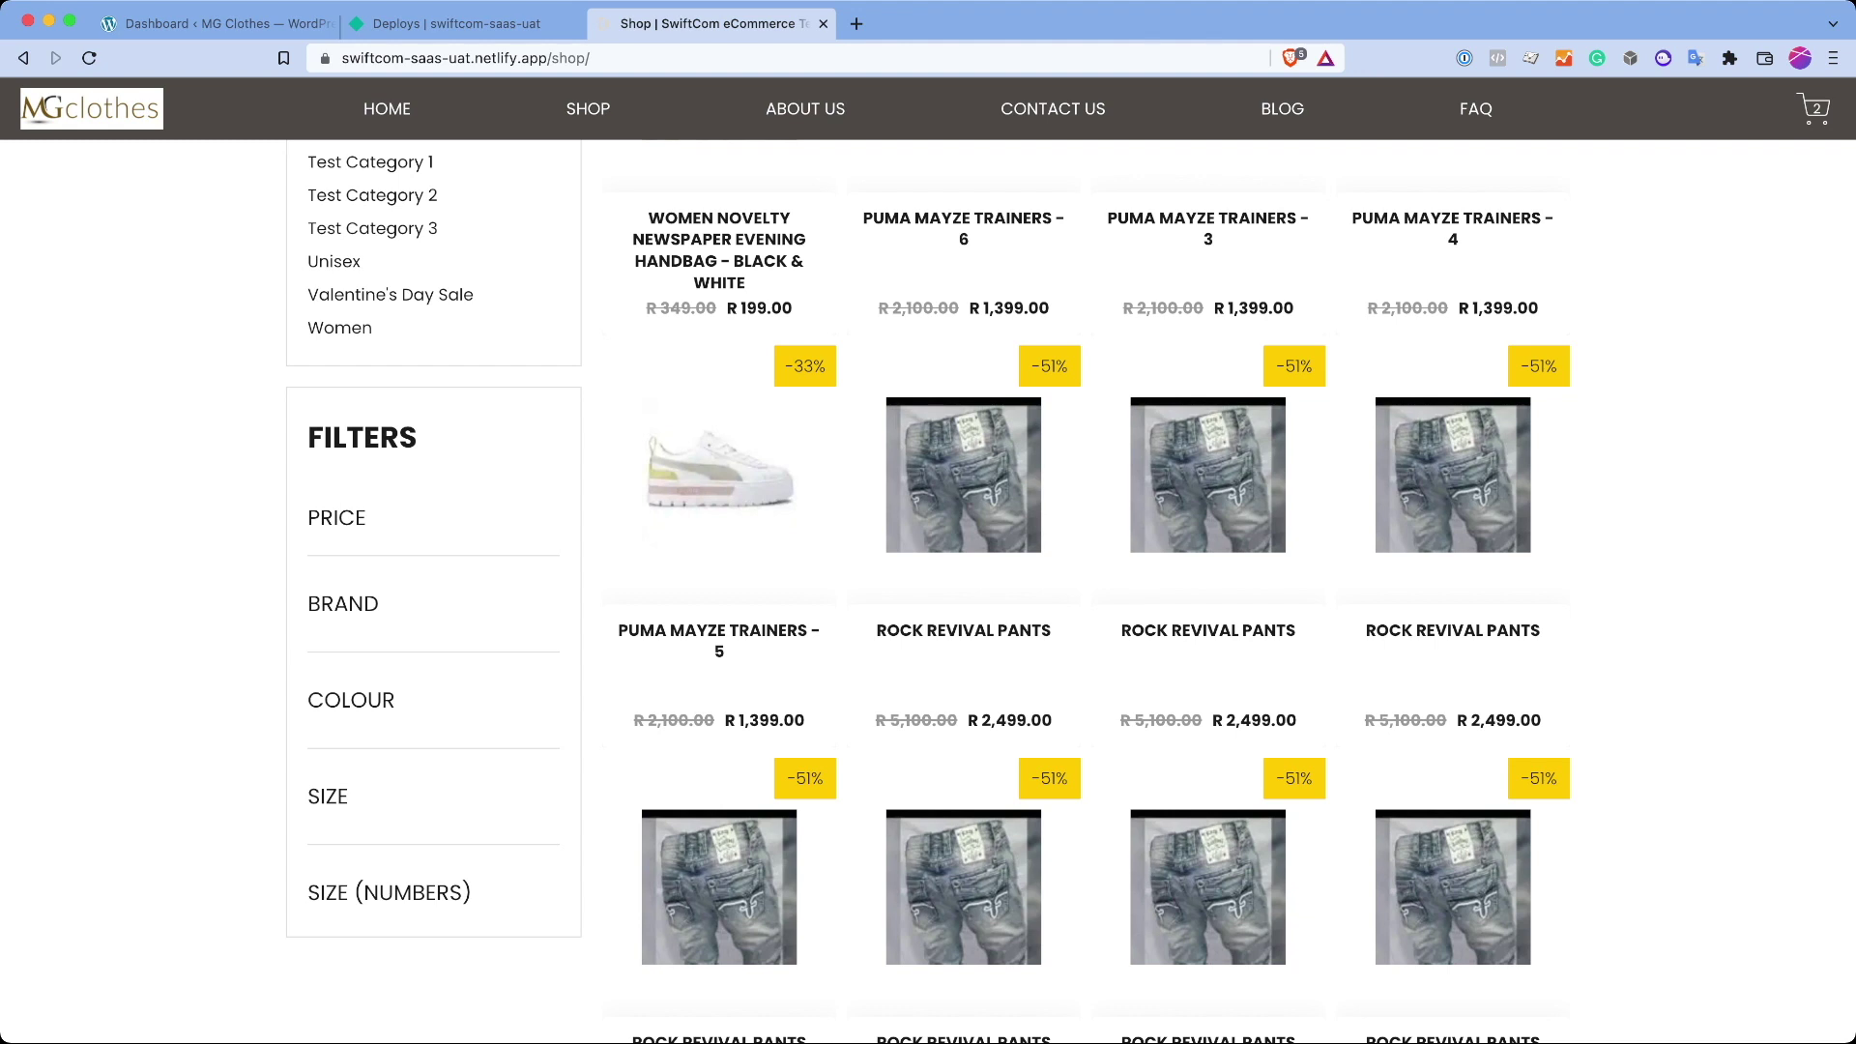
pyautogui.click(342, 604)
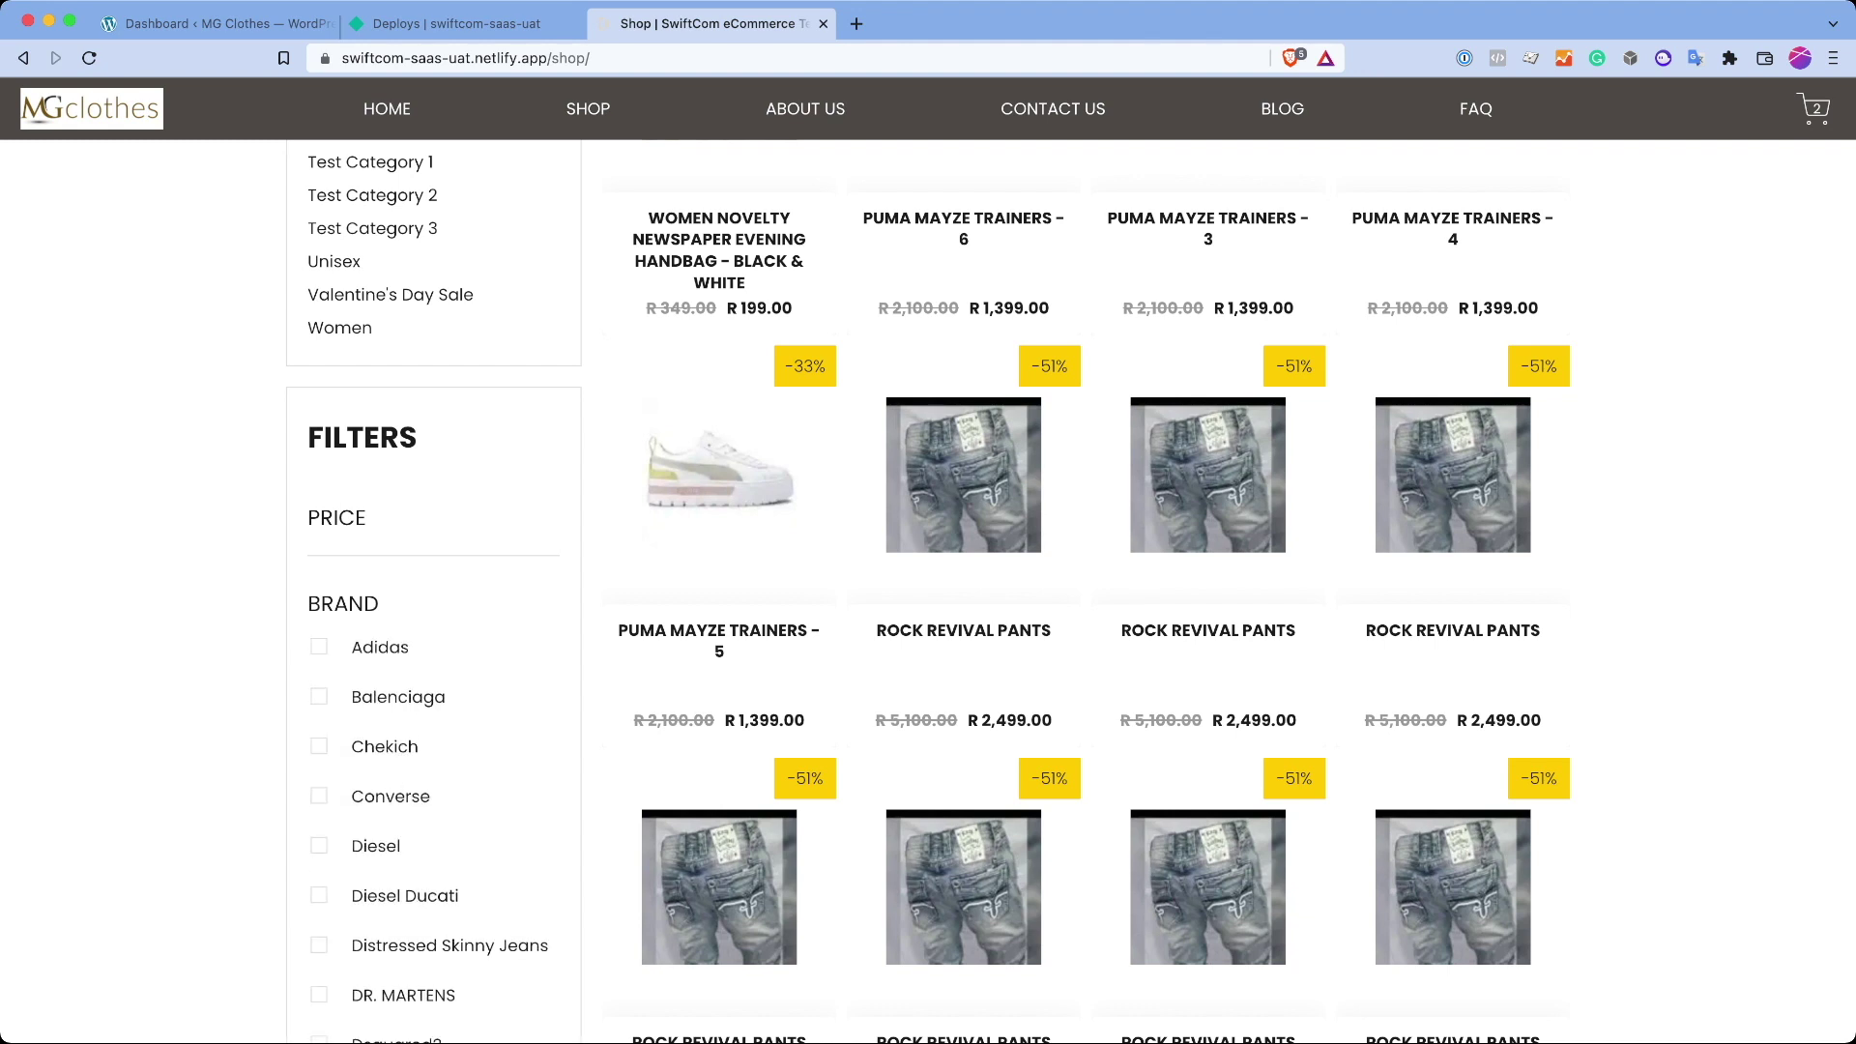
pyautogui.click(319, 696)
pyautogui.click(319, 746)
pyautogui.click(319, 795)
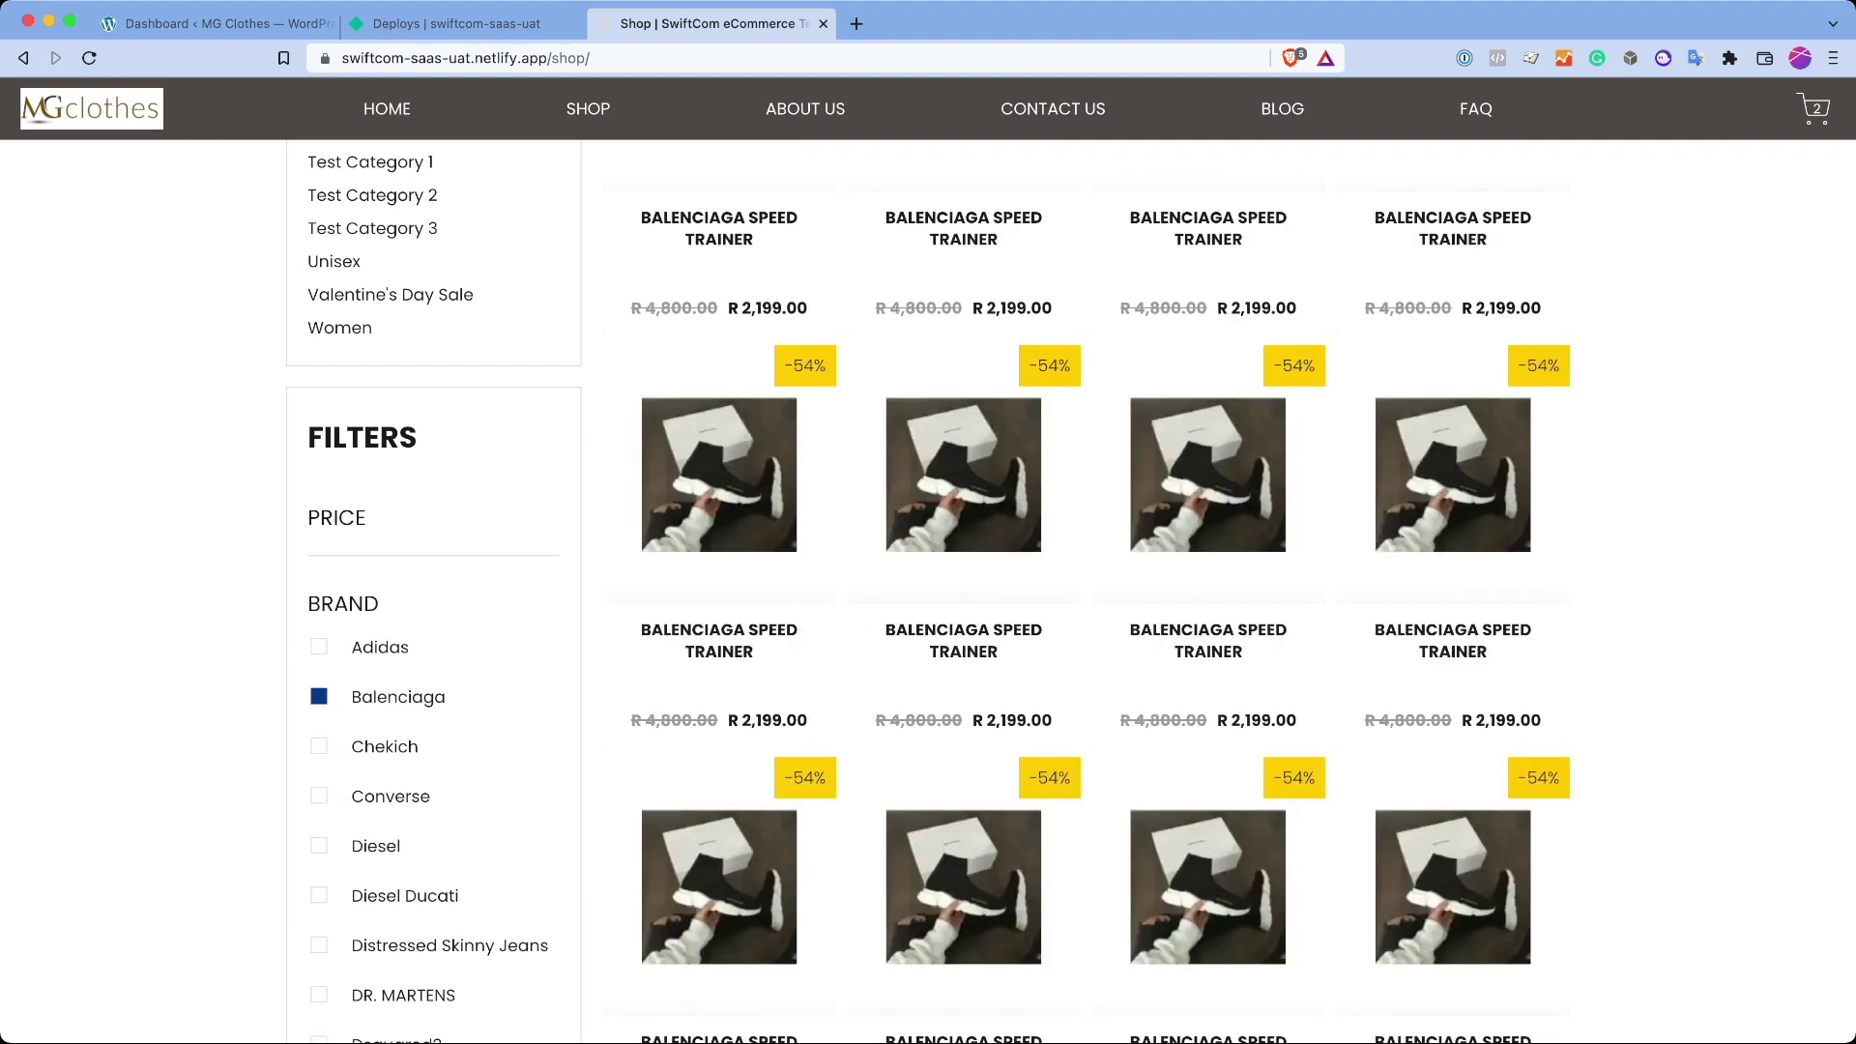
pyautogui.click(343, 603)
# Step: Tick Beige, Black and Black & White colours plus Chekich, then reload to clear the filters
pyautogui.click(351, 700)
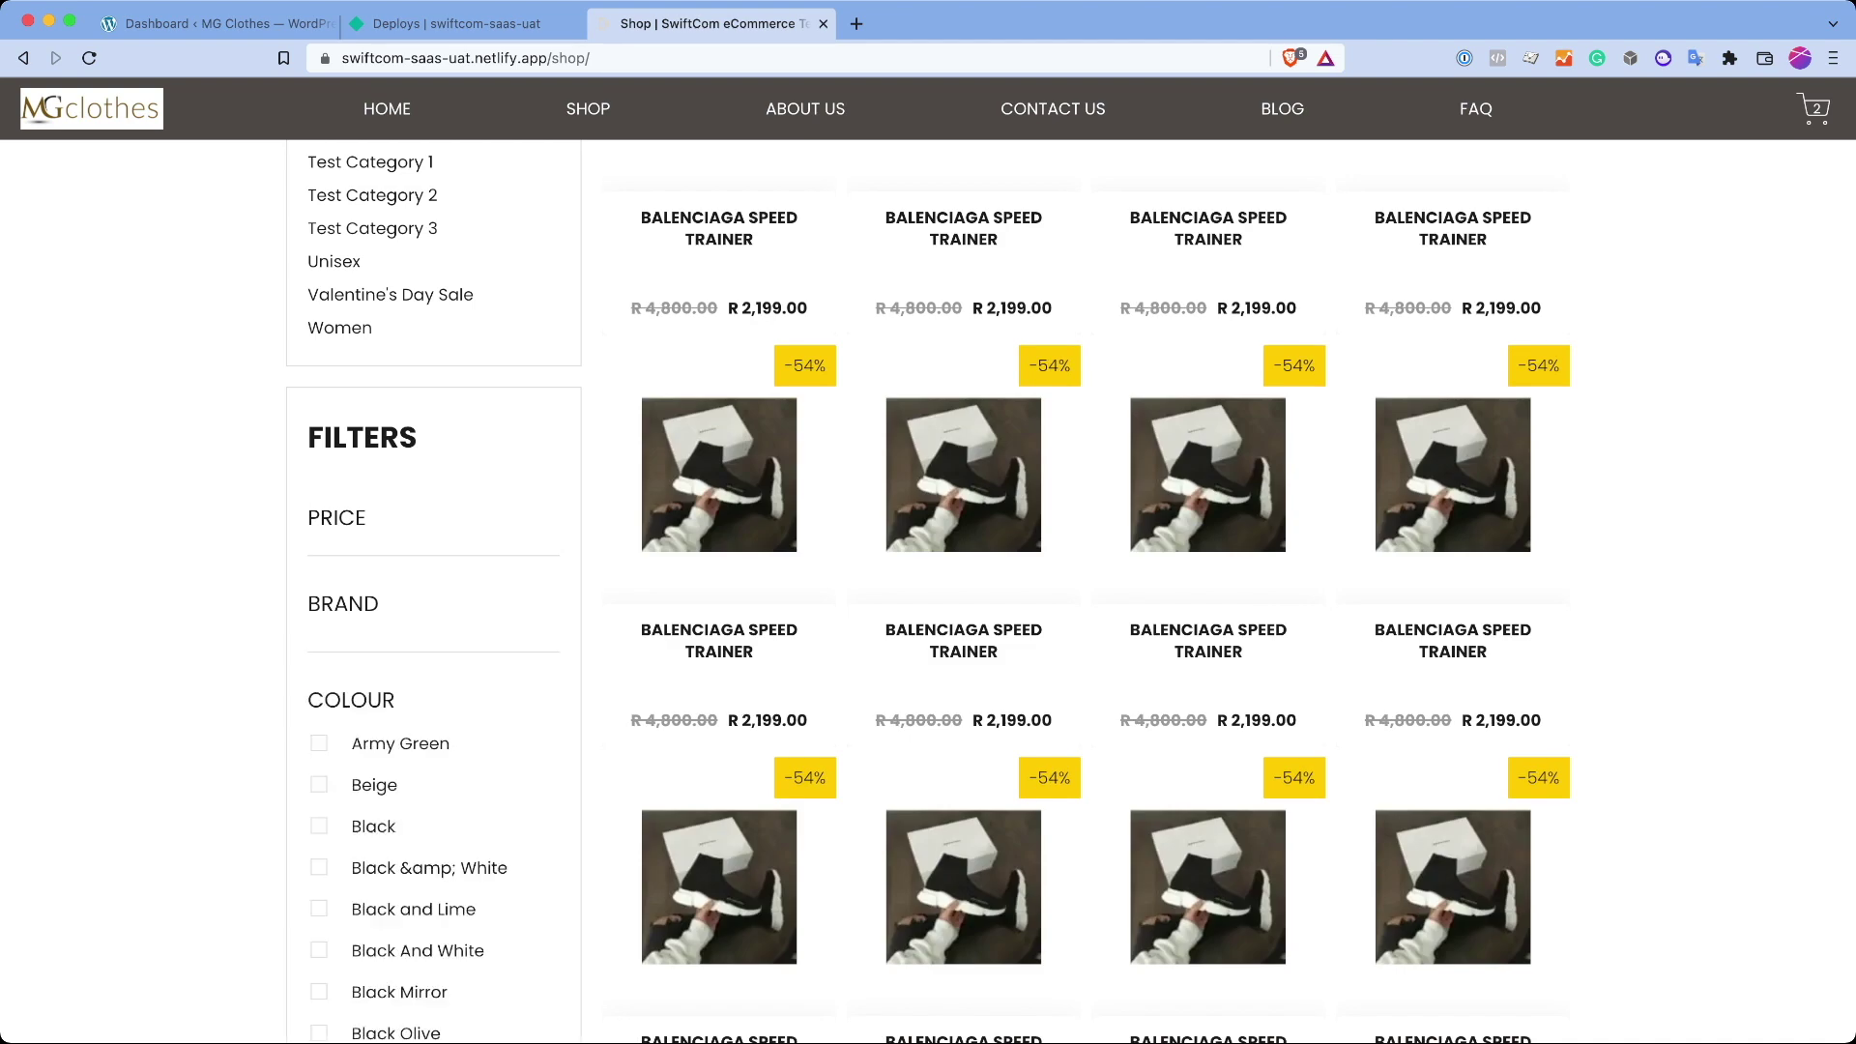
pyautogui.click(319, 784)
pyautogui.click(319, 842)
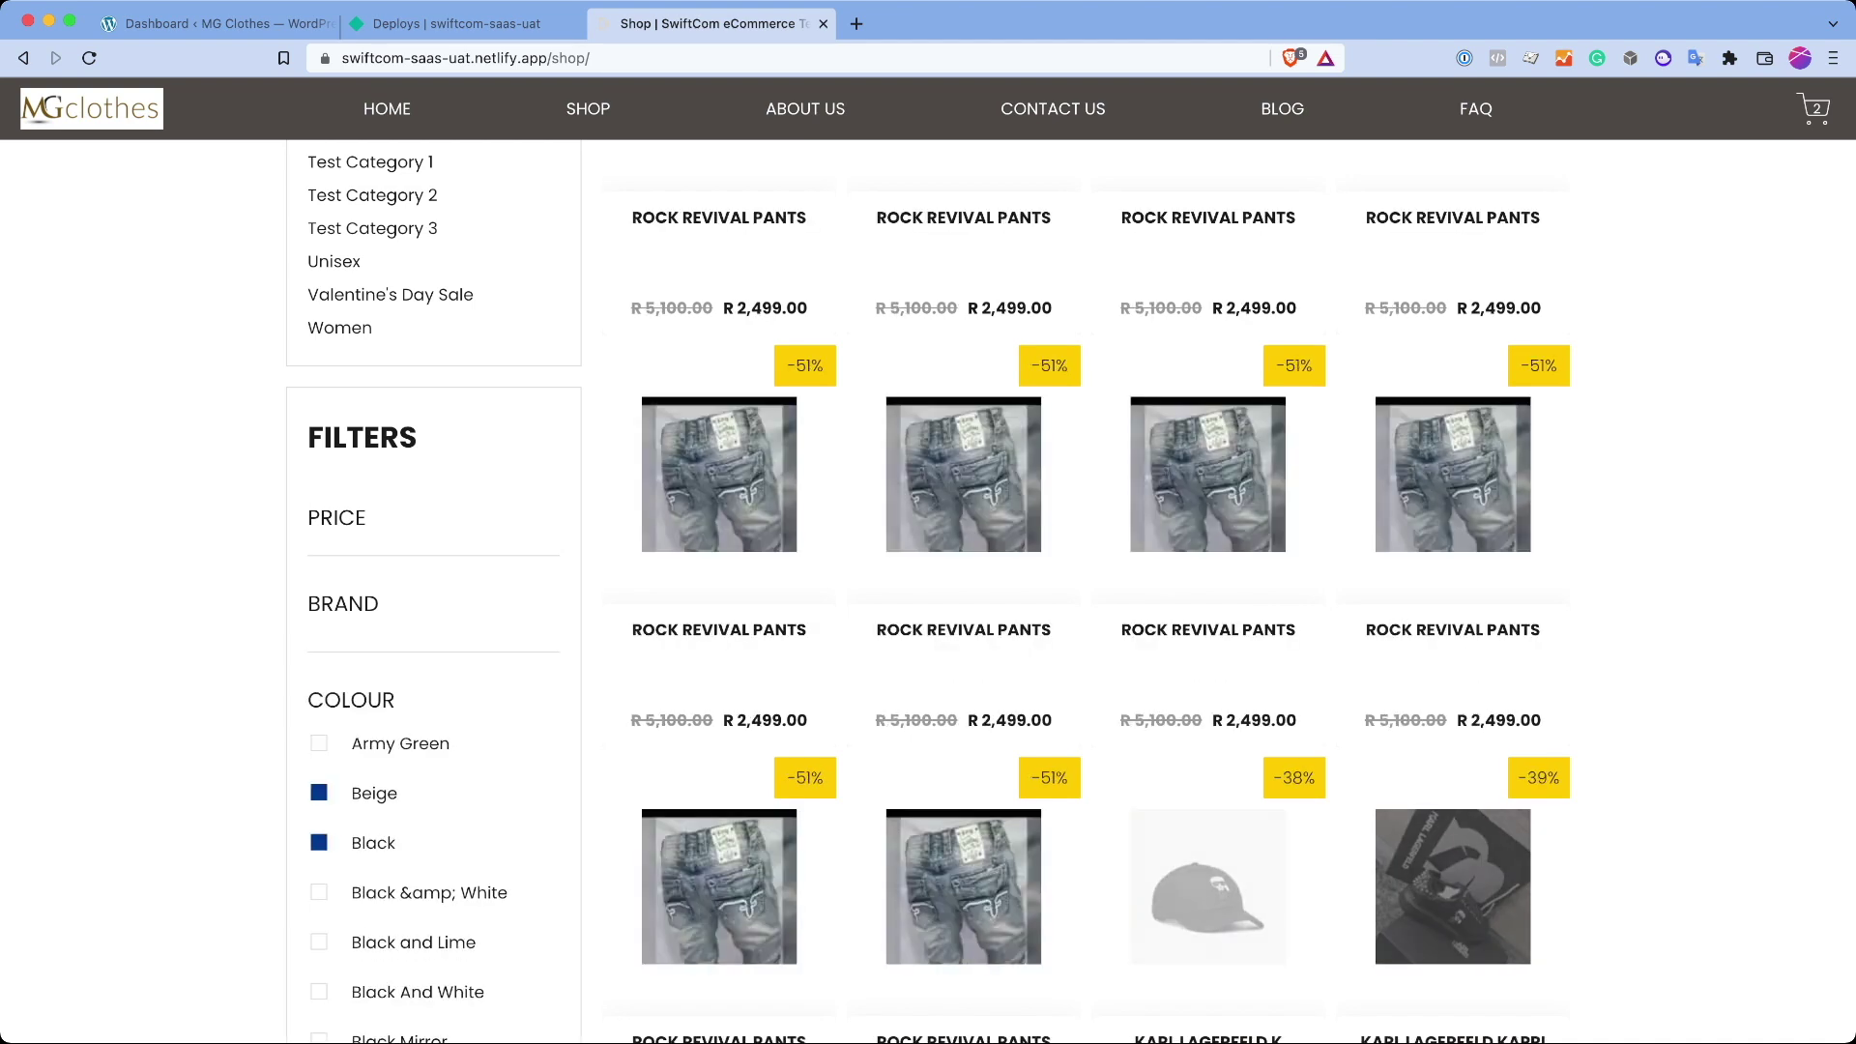
pyautogui.click(319, 892)
pyautogui.click(351, 700)
pyautogui.click(343, 603)
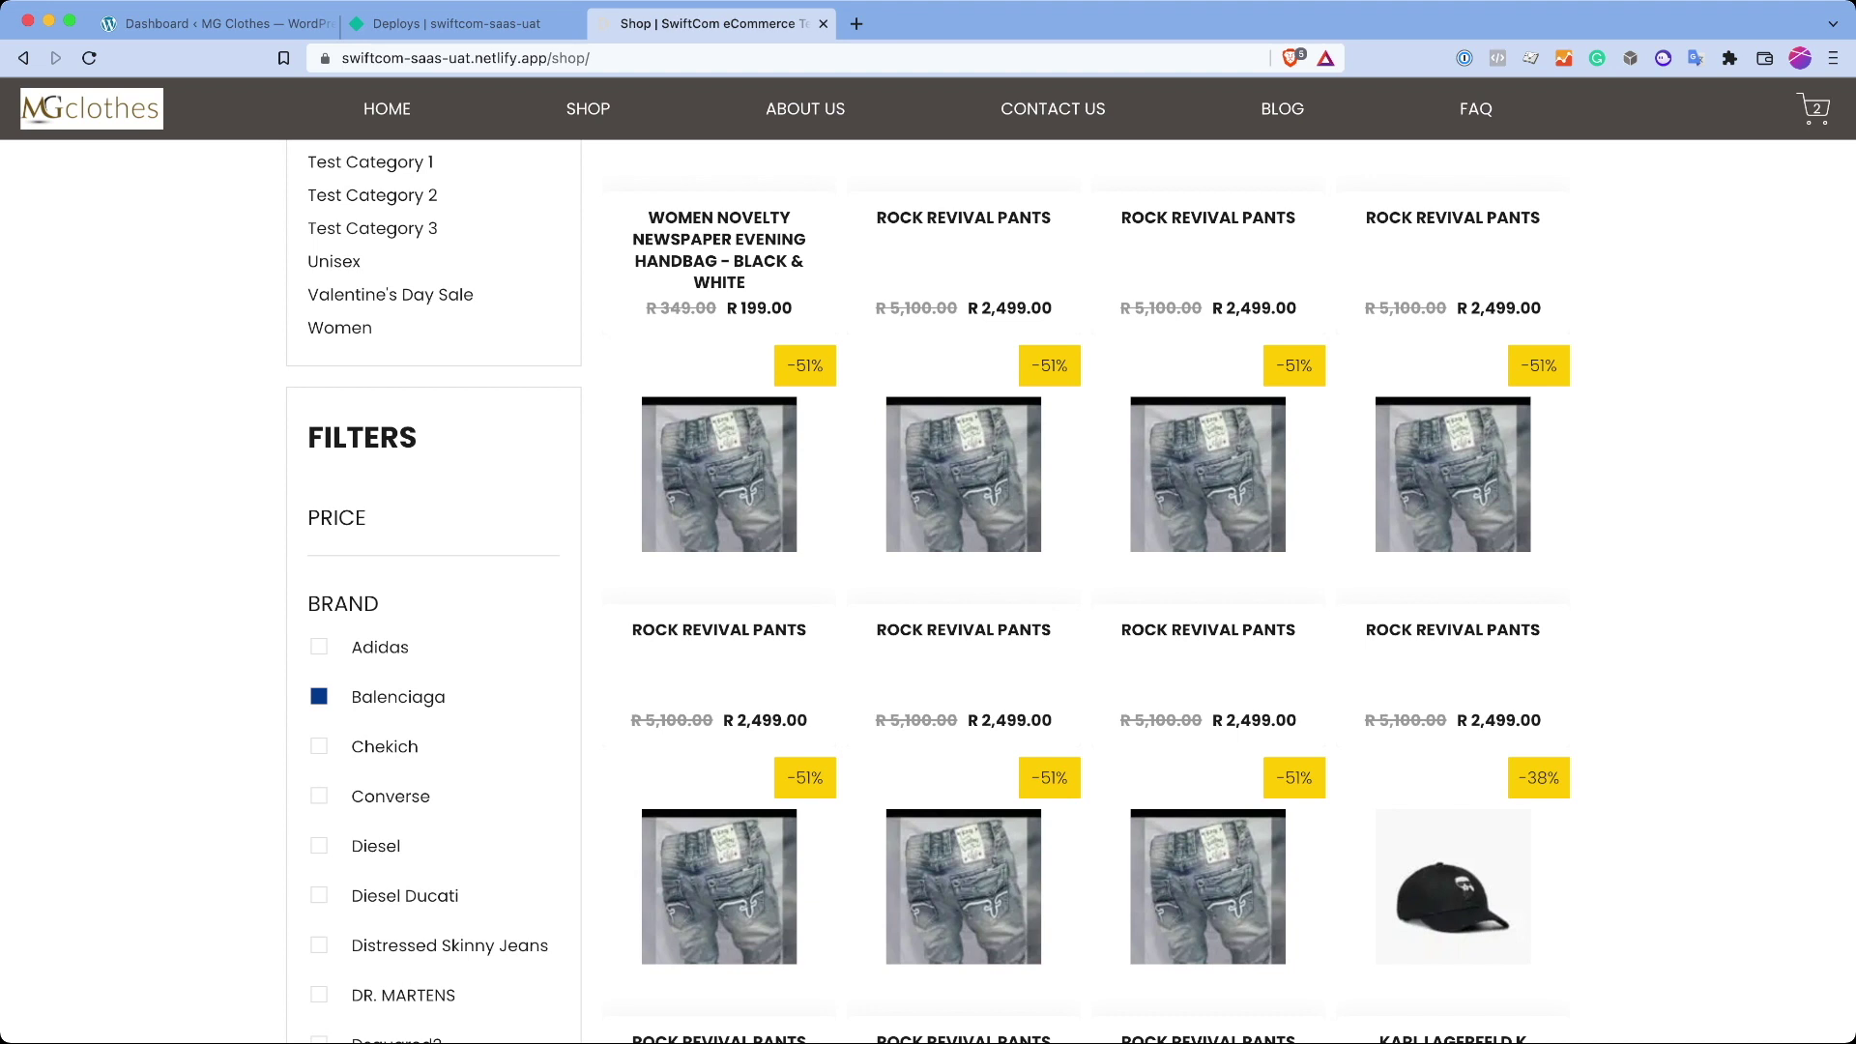
pyautogui.click(319, 745)
pyautogui.press('super+a')
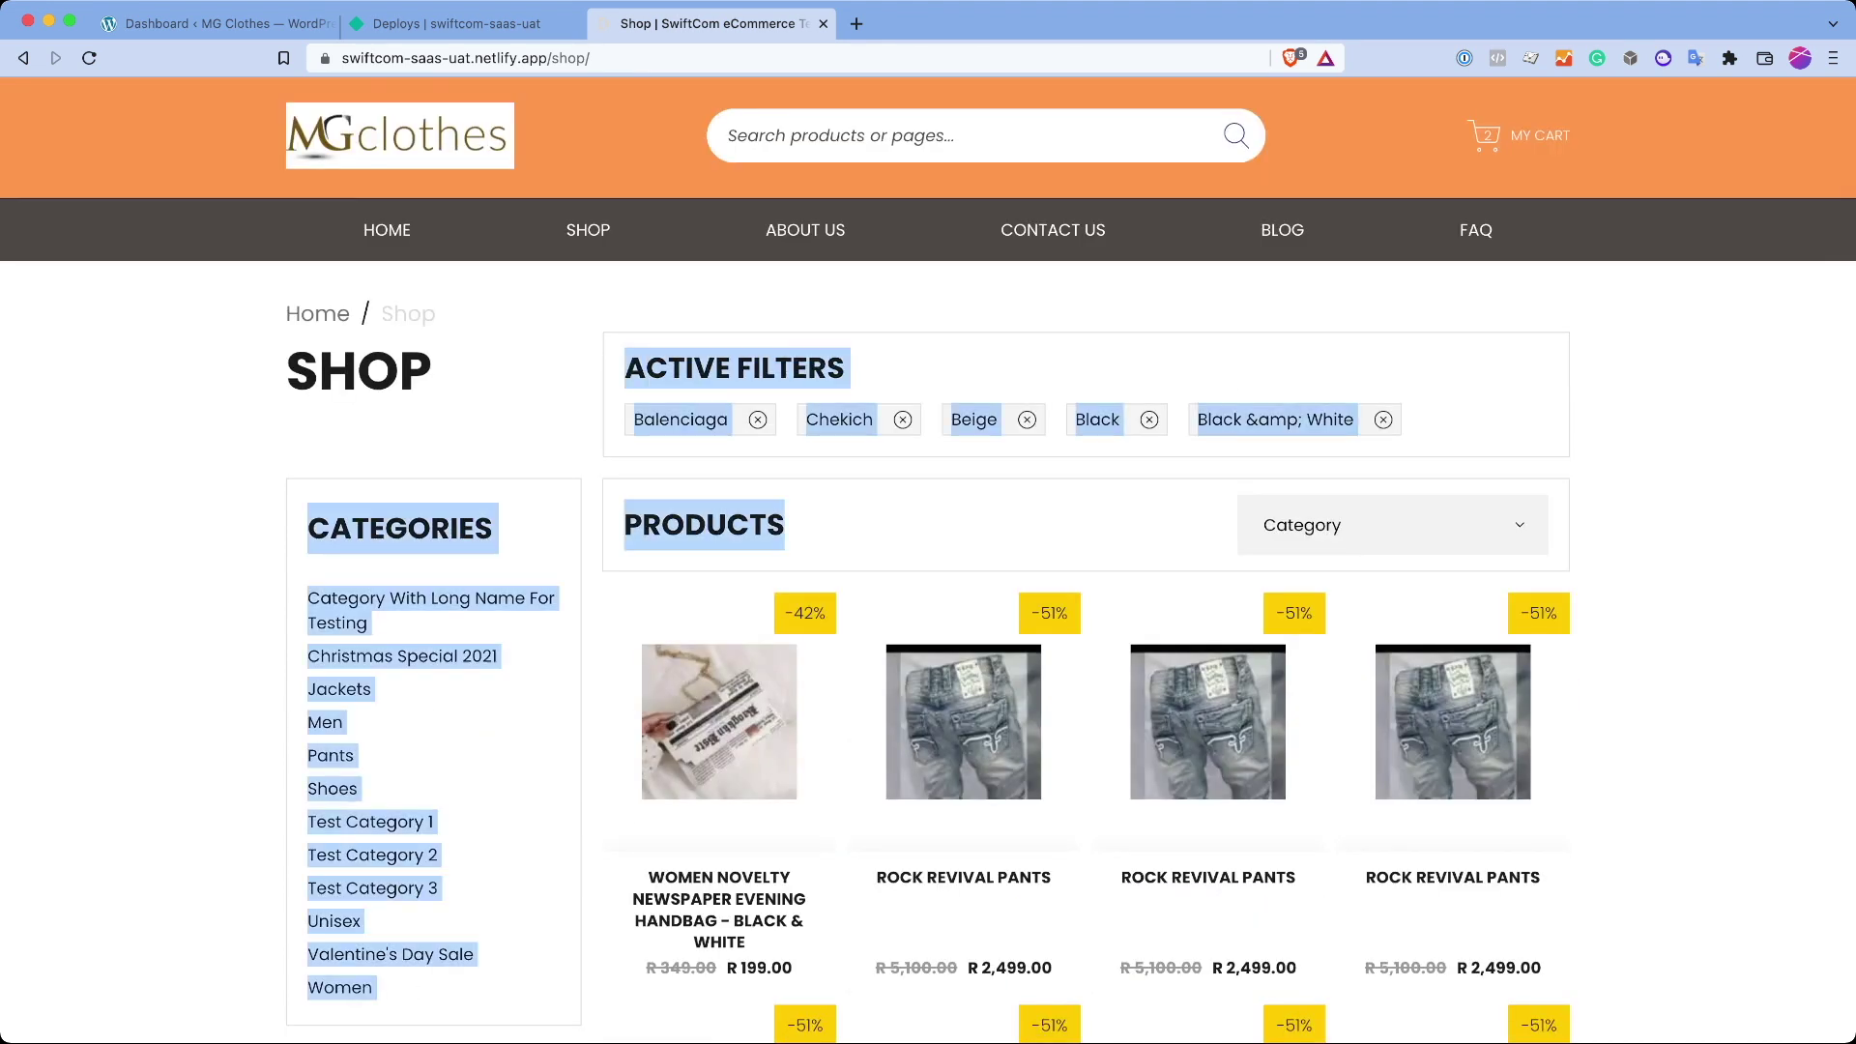
pyautogui.press('super+r')
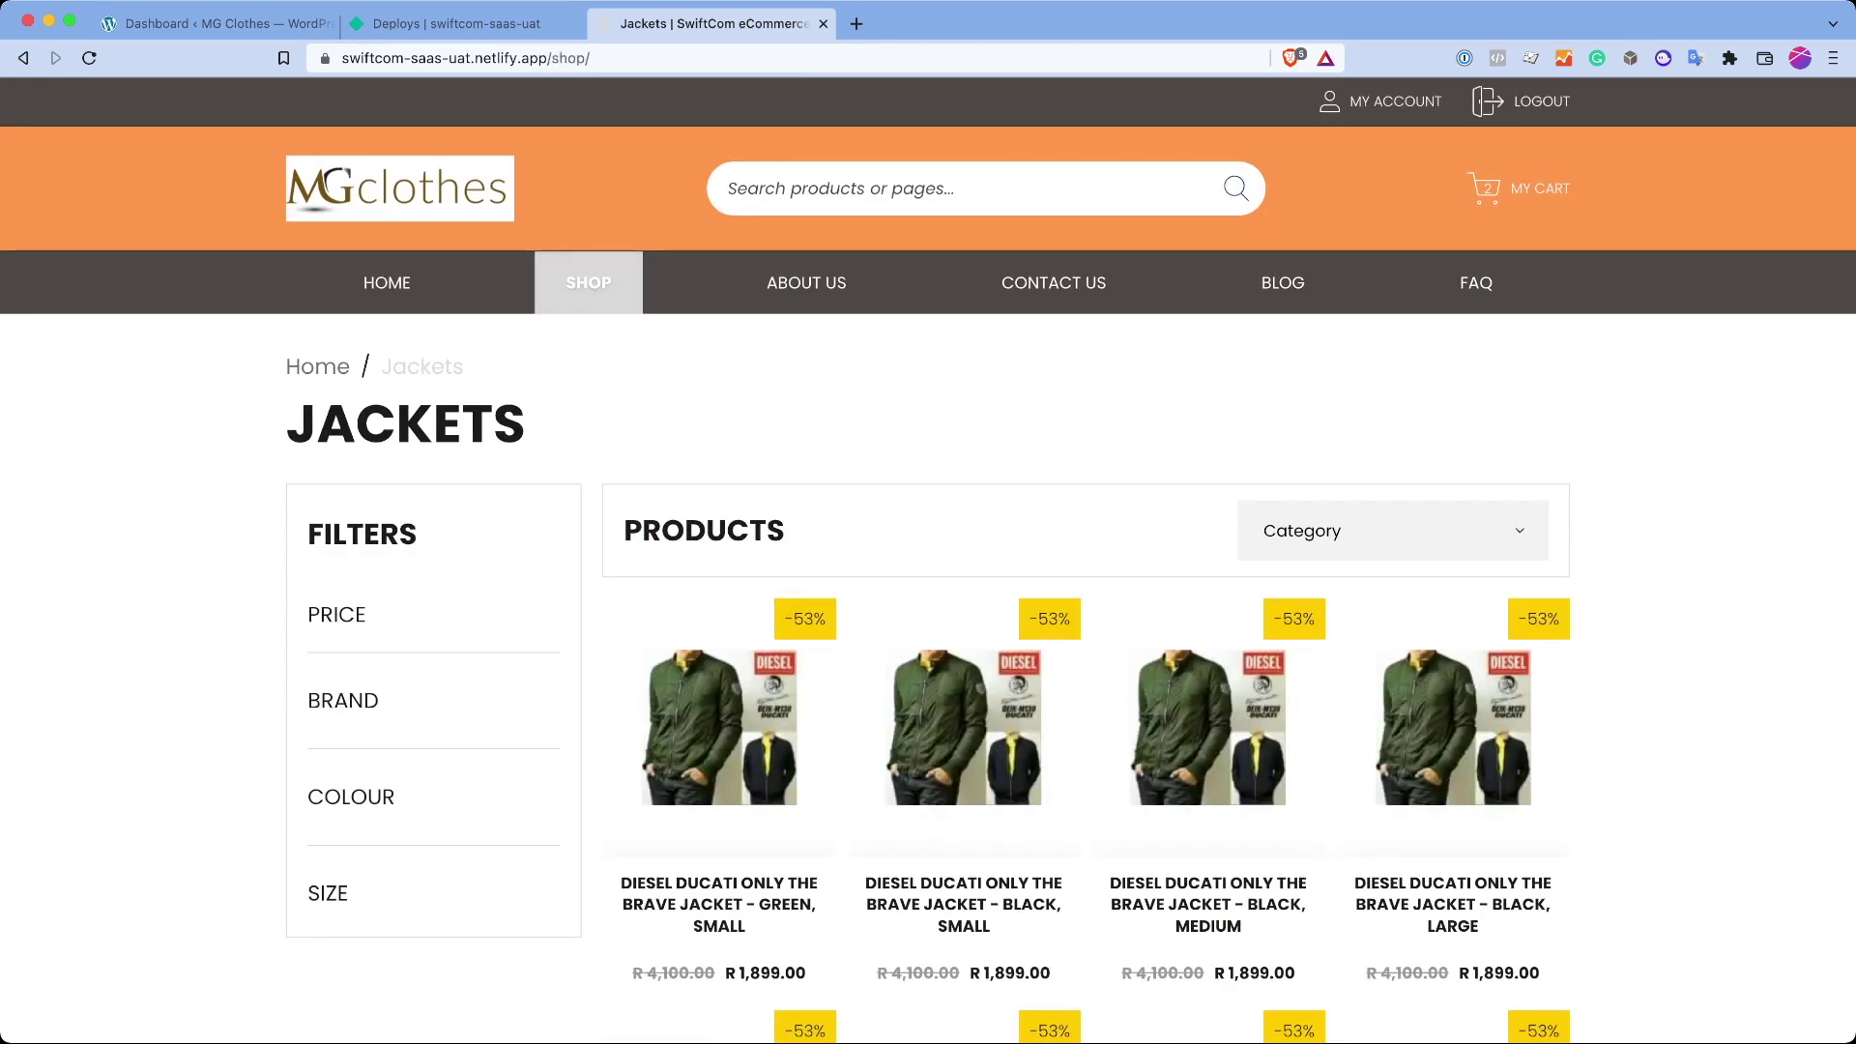
# Step: Try the Black colour filter and scroll through the product grid
pyautogui.scroll(-6, 929, 580)
pyautogui.scroll(-4, 928, 580)
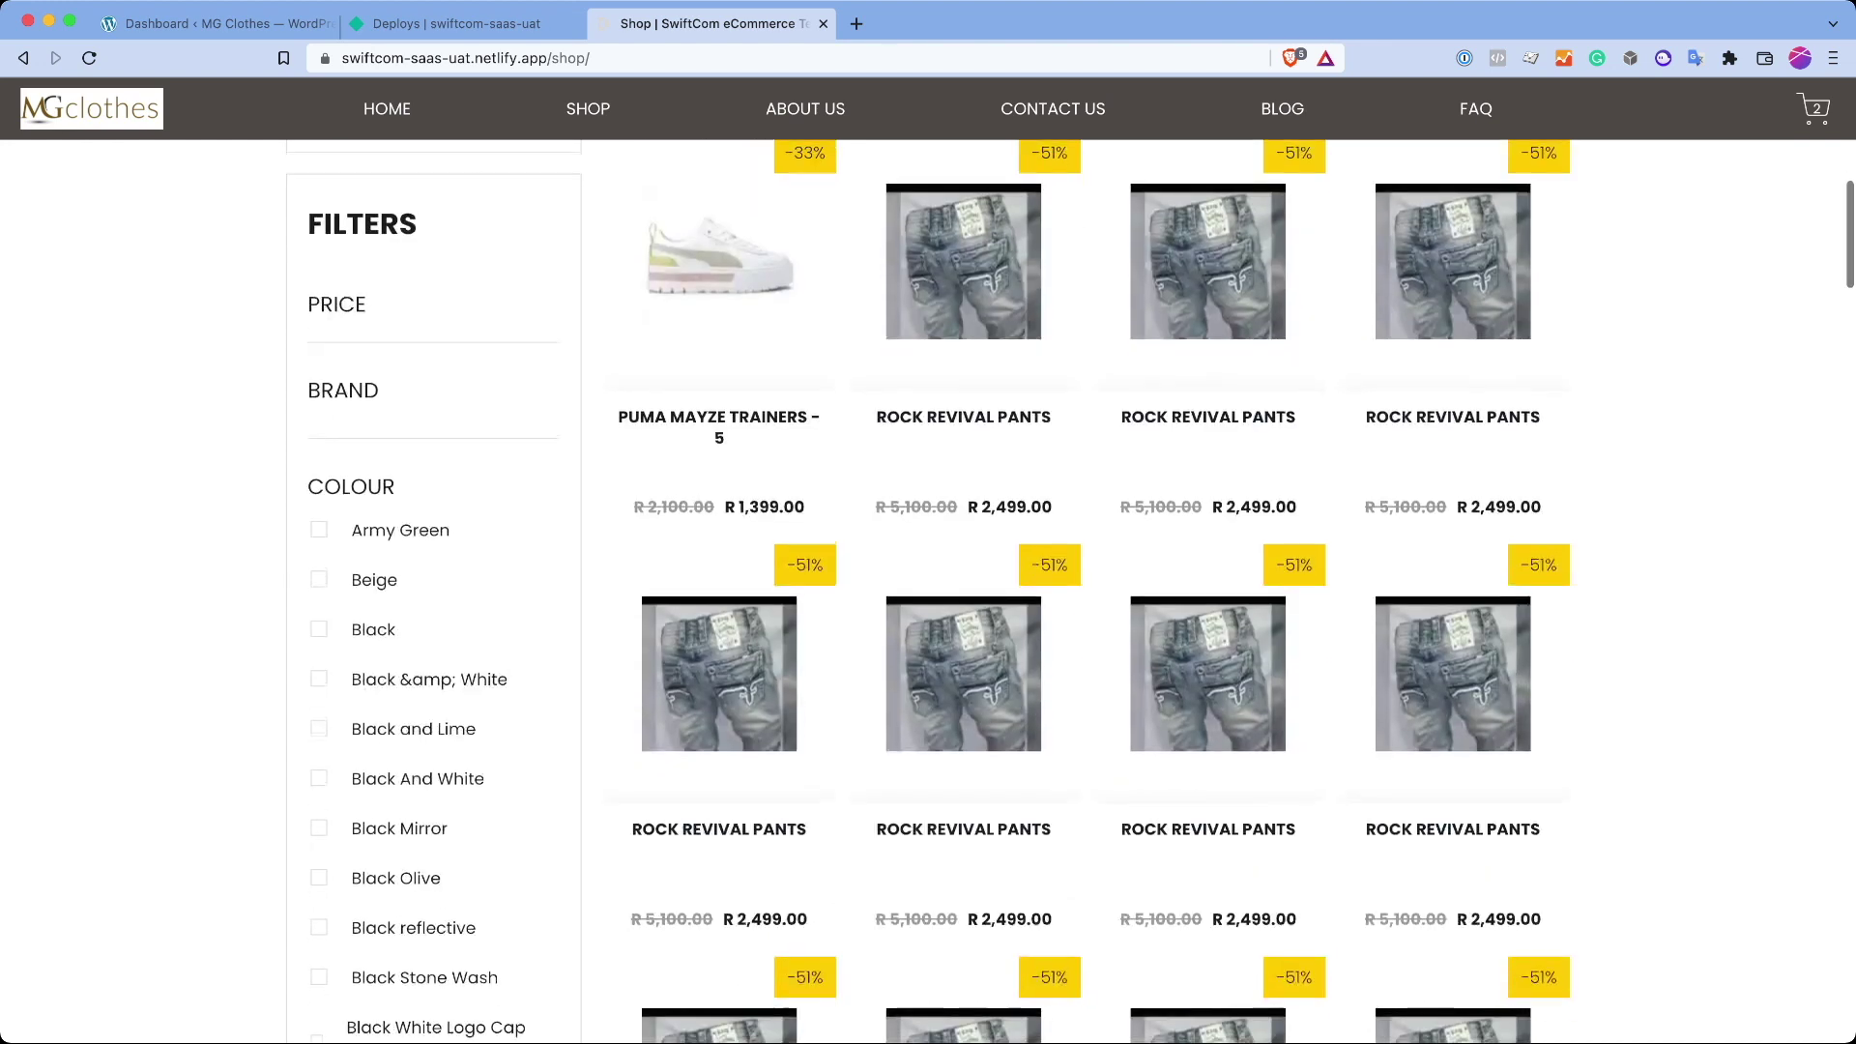
pyautogui.click(319, 626)
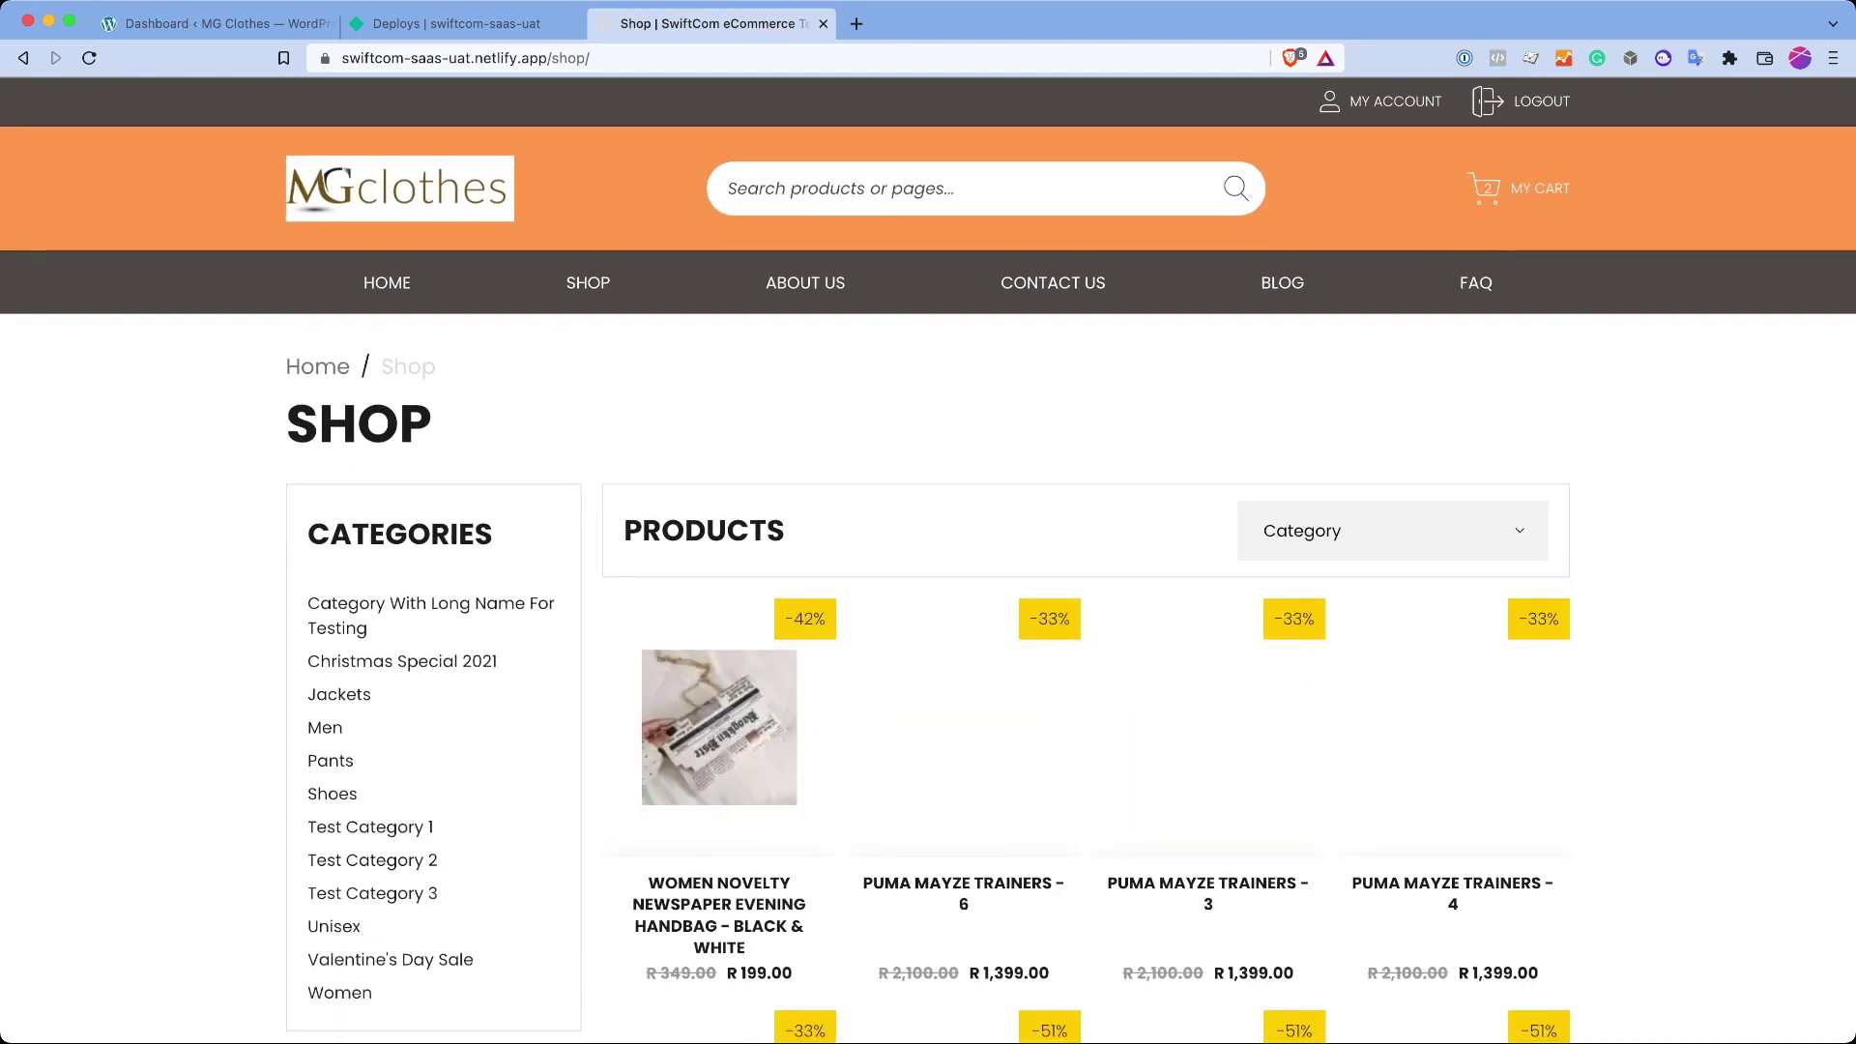
pyautogui.scroll(-3, 929, 580)
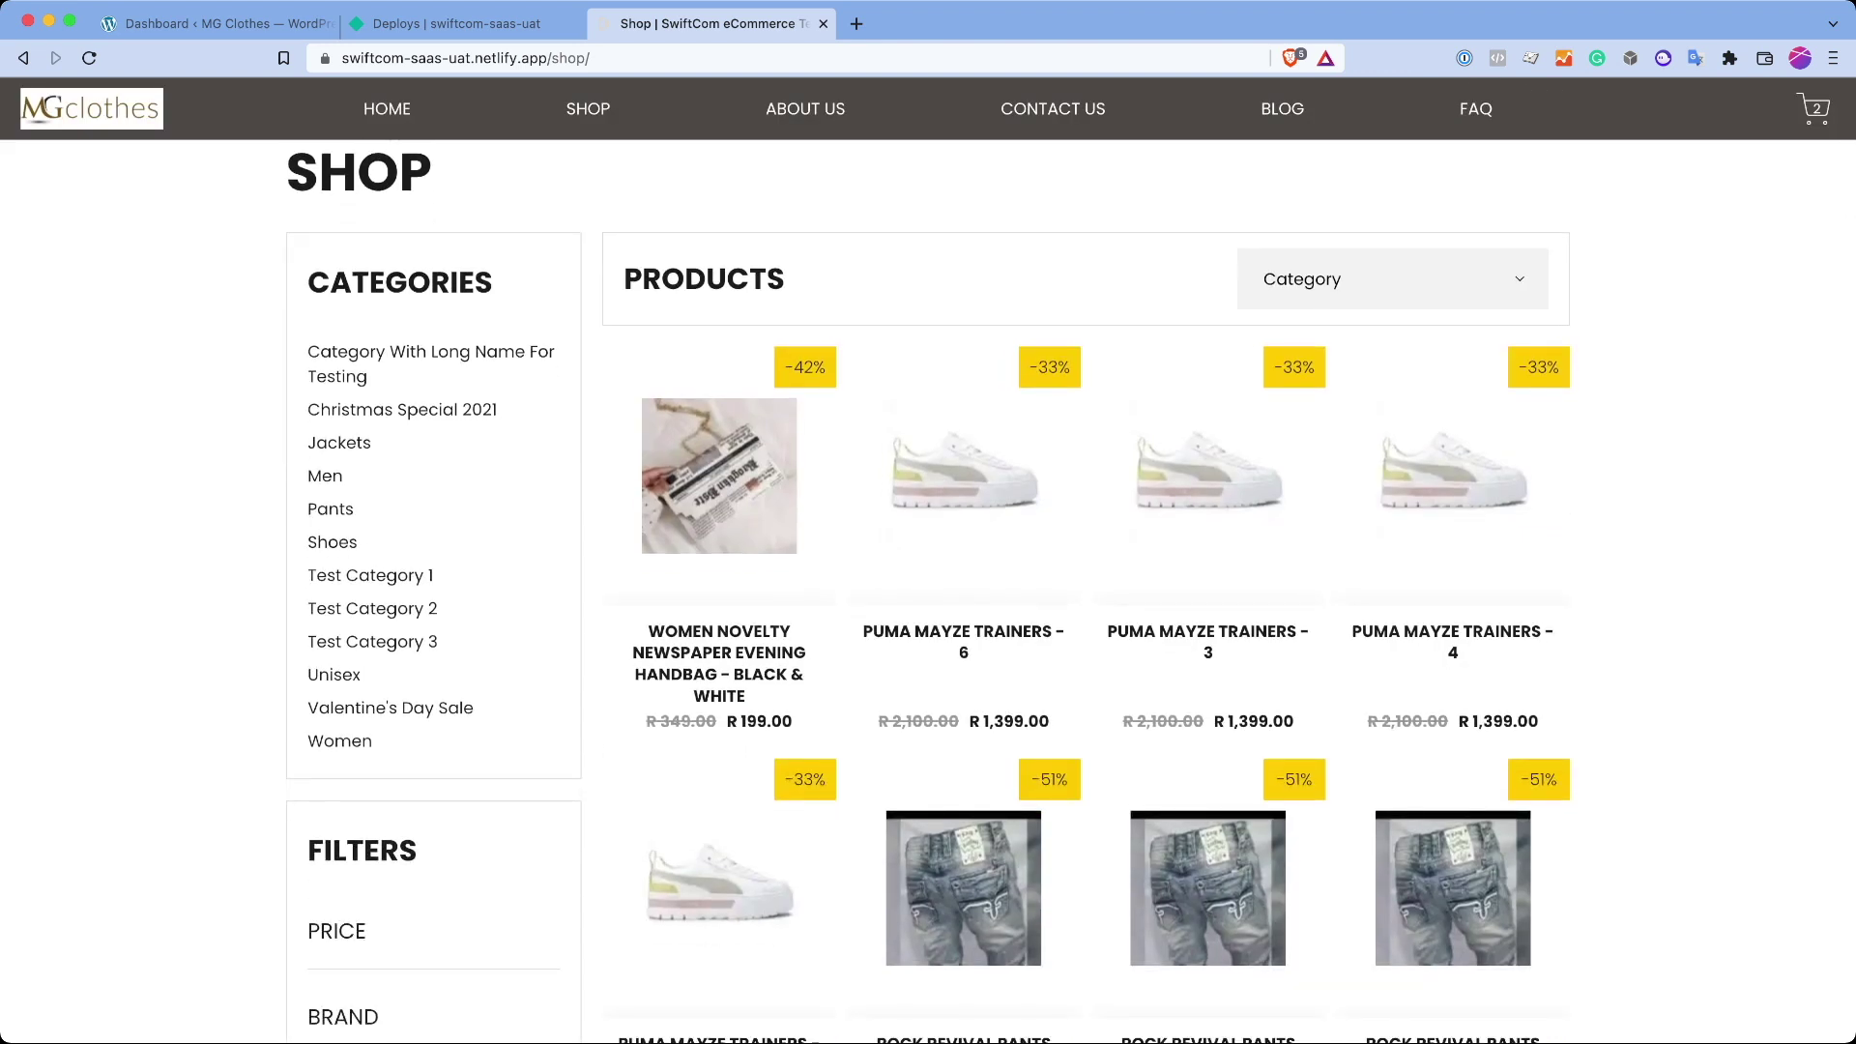
pyautogui.scroll(-10, 928, 580)
pyautogui.scroll(15, 928, 581)
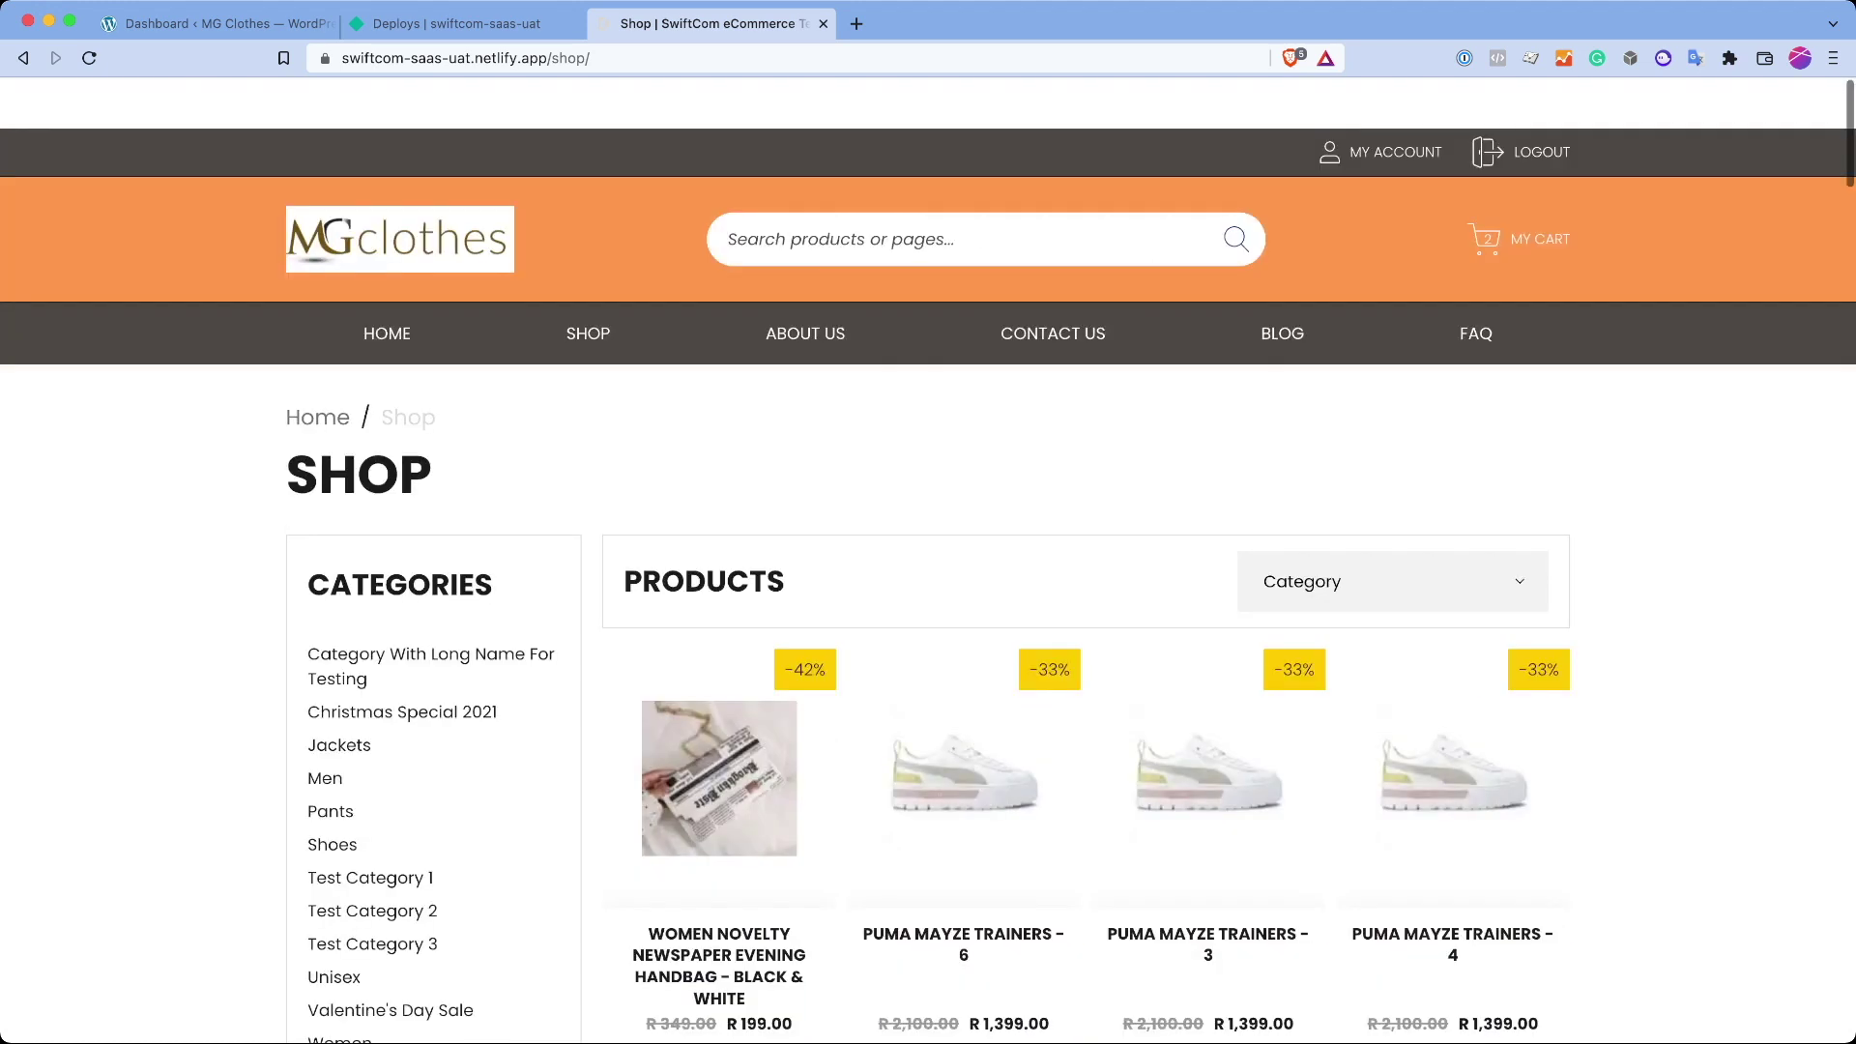
# Step: Open PUMA MAYZE TRAINERS - 6 and view its size options, keeping size 6
pyautogui.click(964, 734)
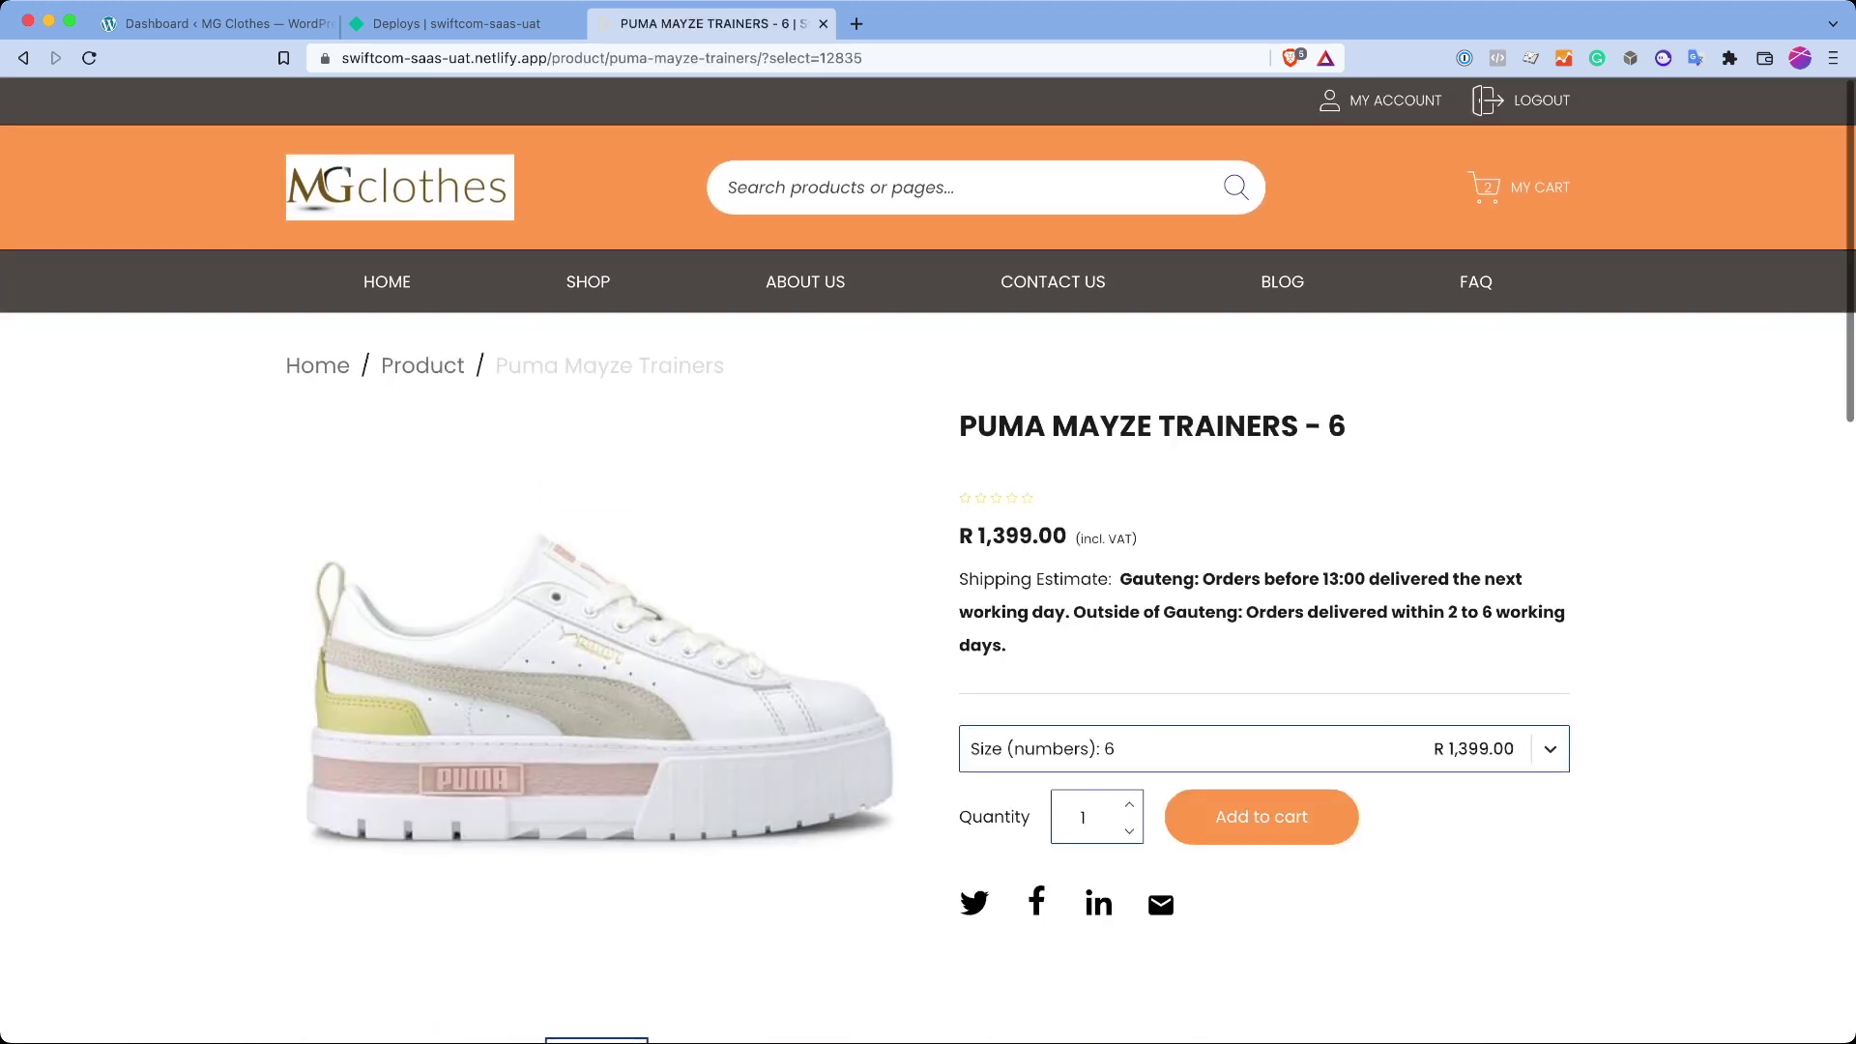
pyautogui.scroll(-3, 928, 580)
pyautogui.click(972, 473)
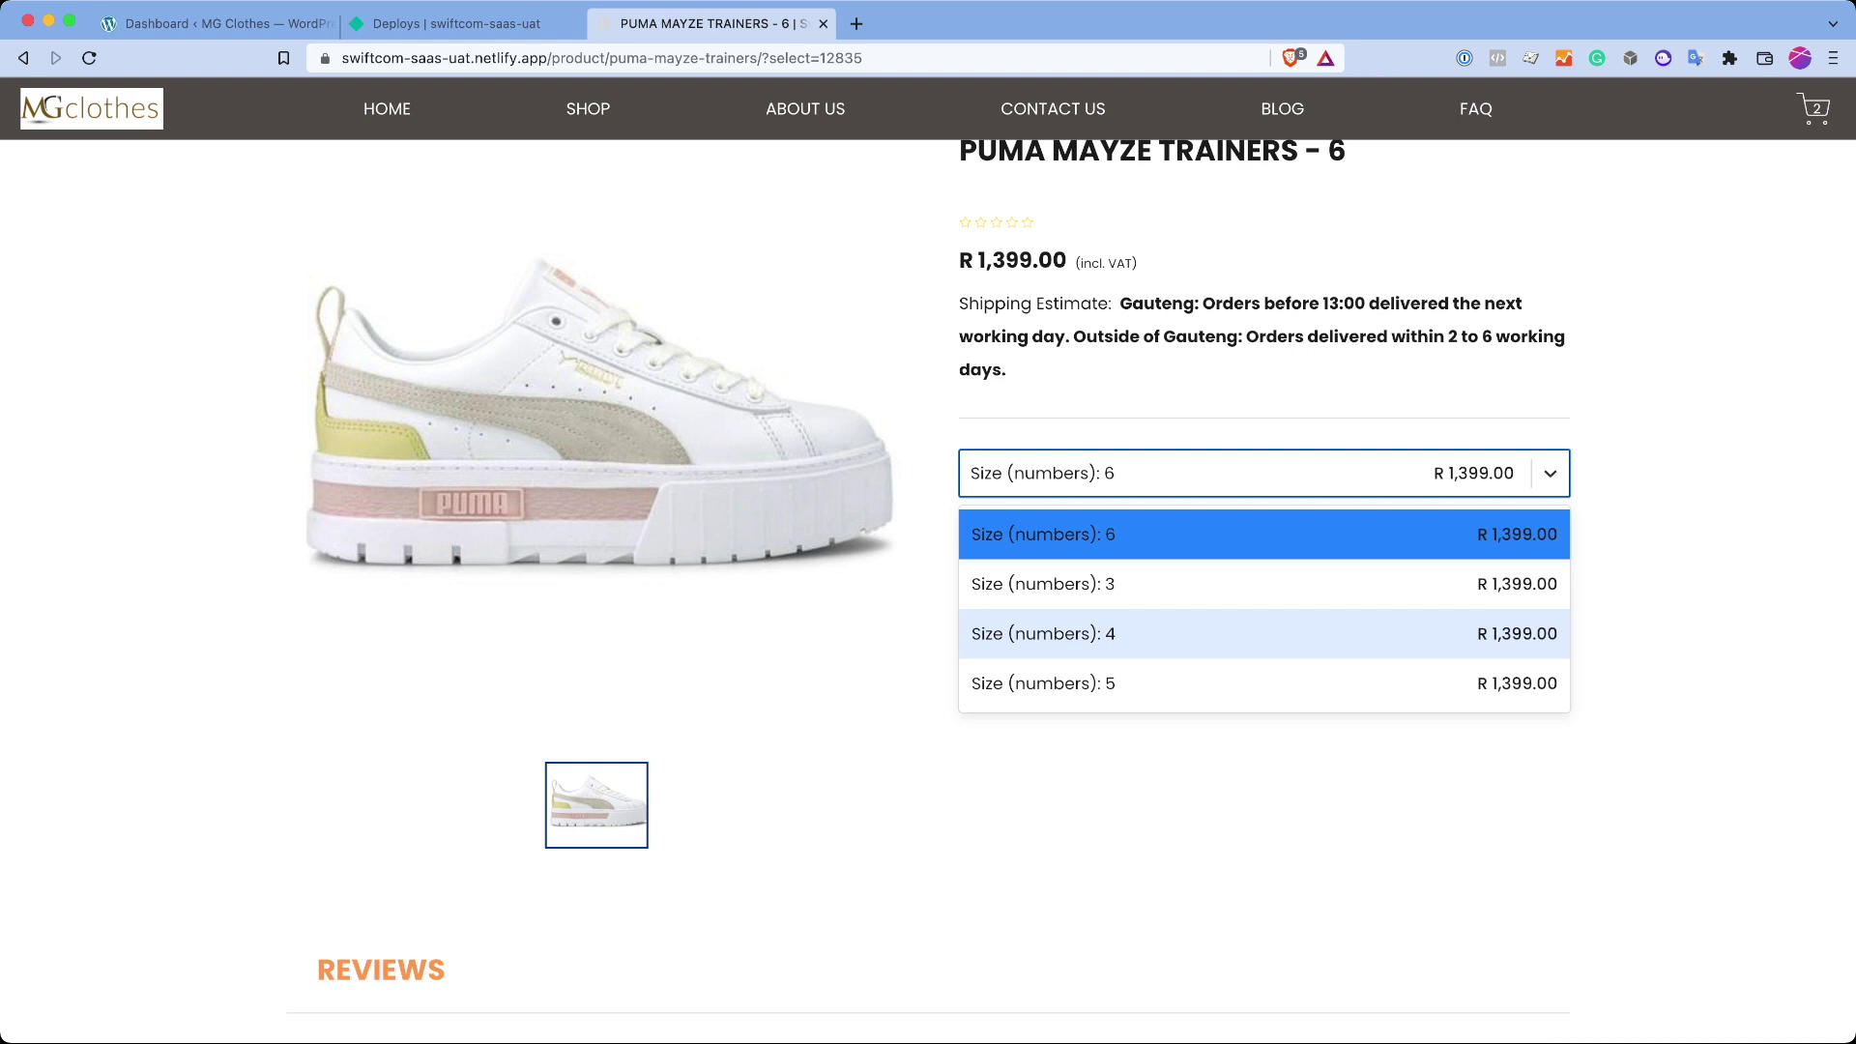
pyautogui.press('Escape')
pyautogui.scroll(3, 928, 581)
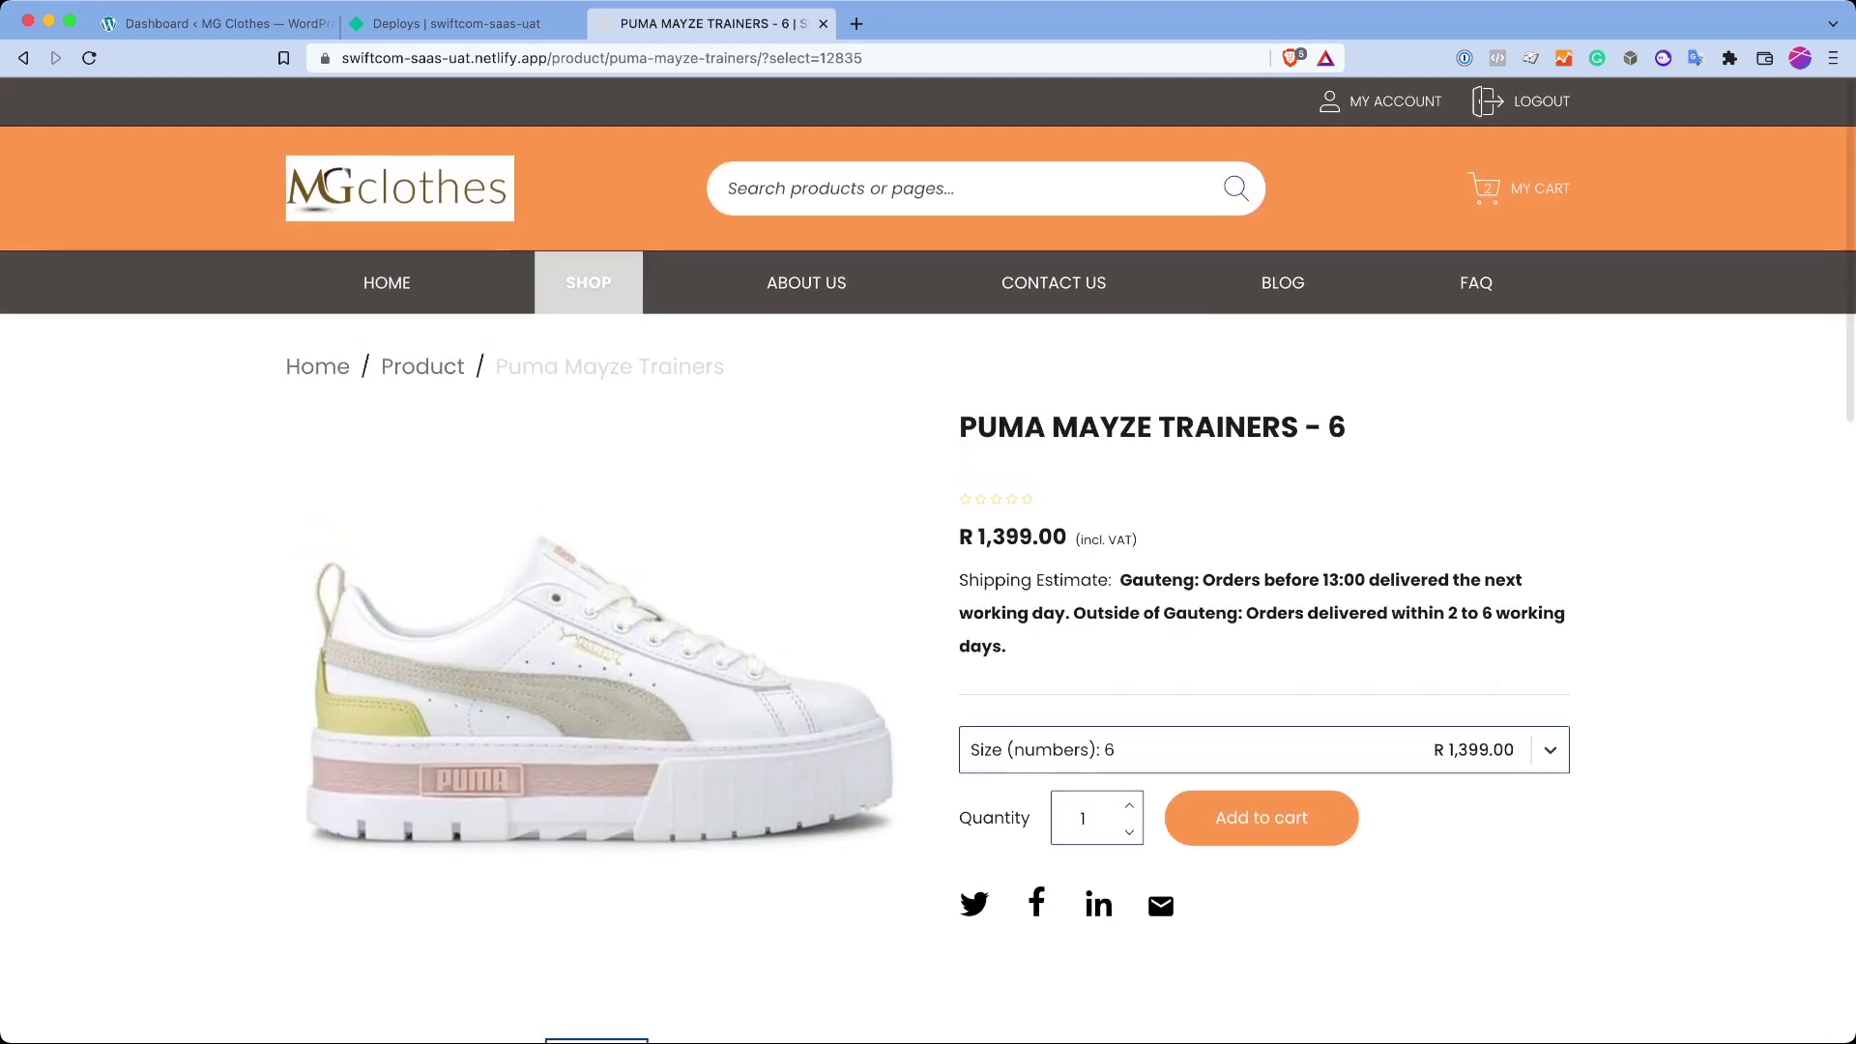
# Step: Return to the Shop, open PUMA MAYZE TRAINERS - 3 and view its sizes, keeping size 3
pyautogui.click(588, 282)
pyautogui.scroll(-3, 964, 484)
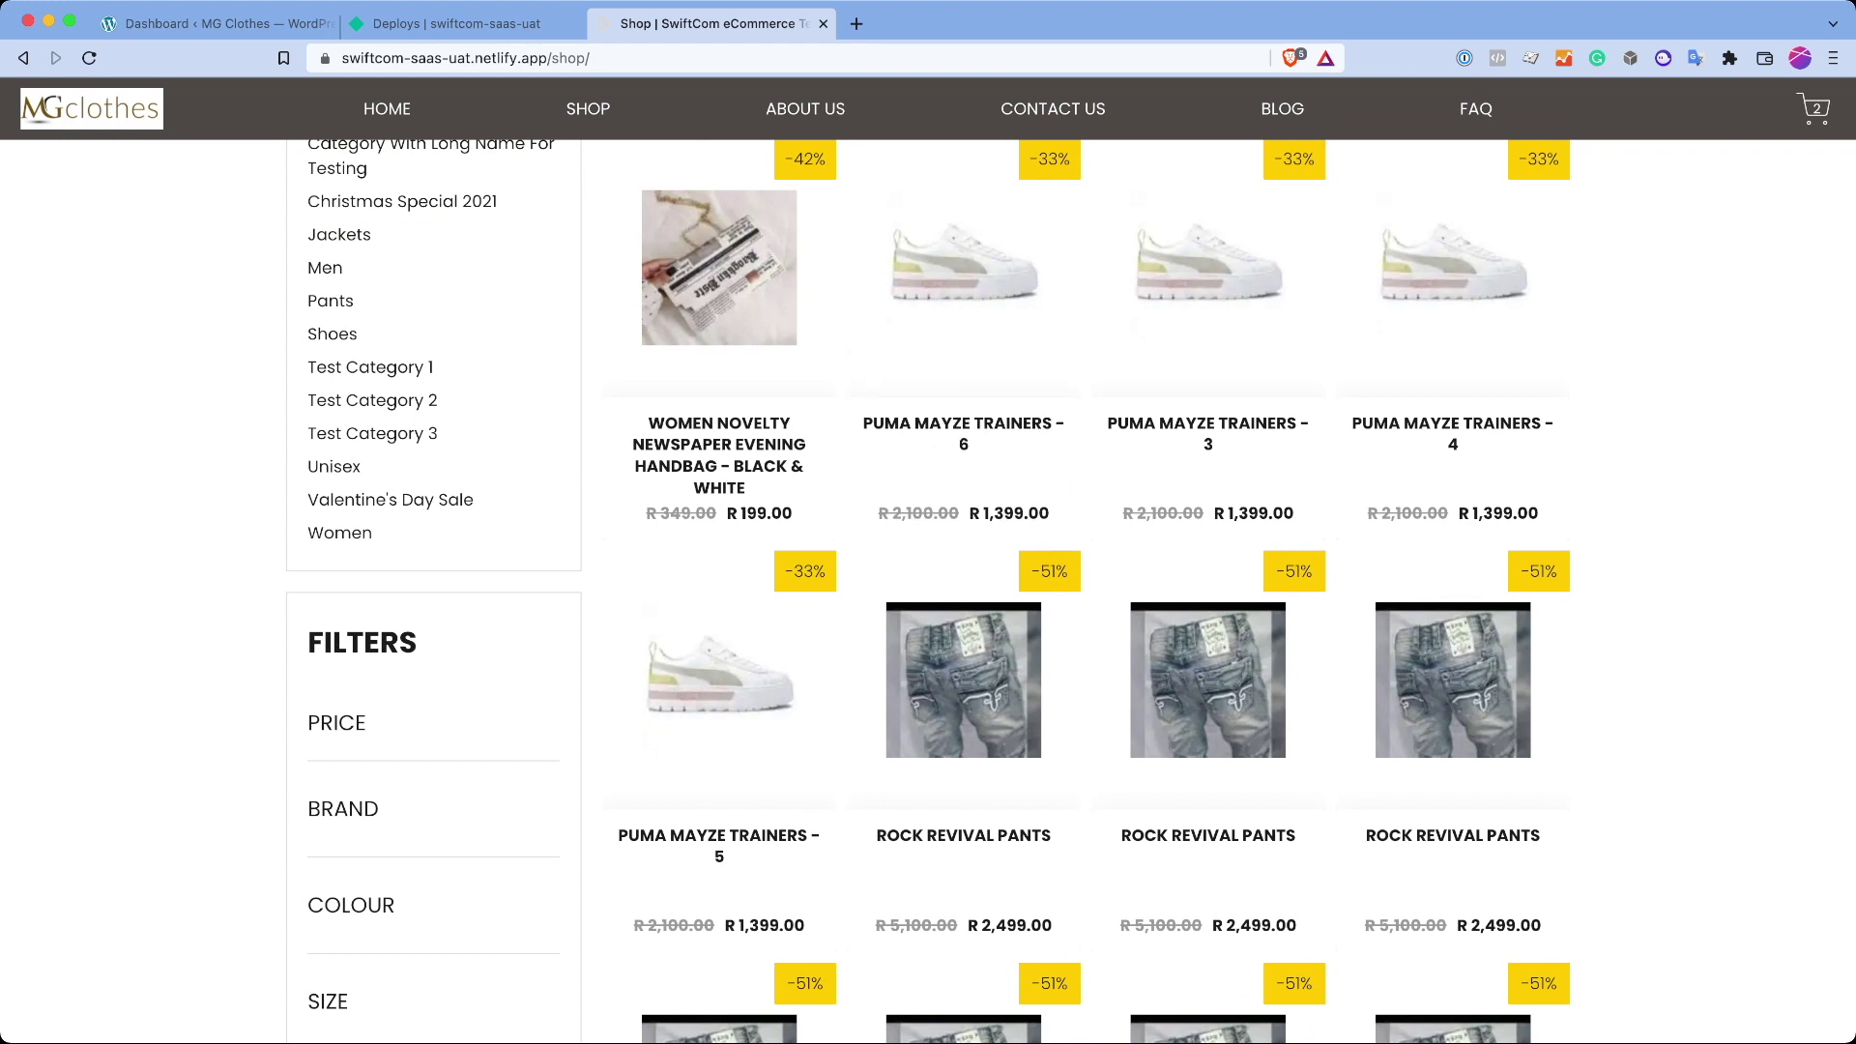
pyautogui.scroll(2, 964, 387)
pyautogui.scroll(-2, 964, 387)
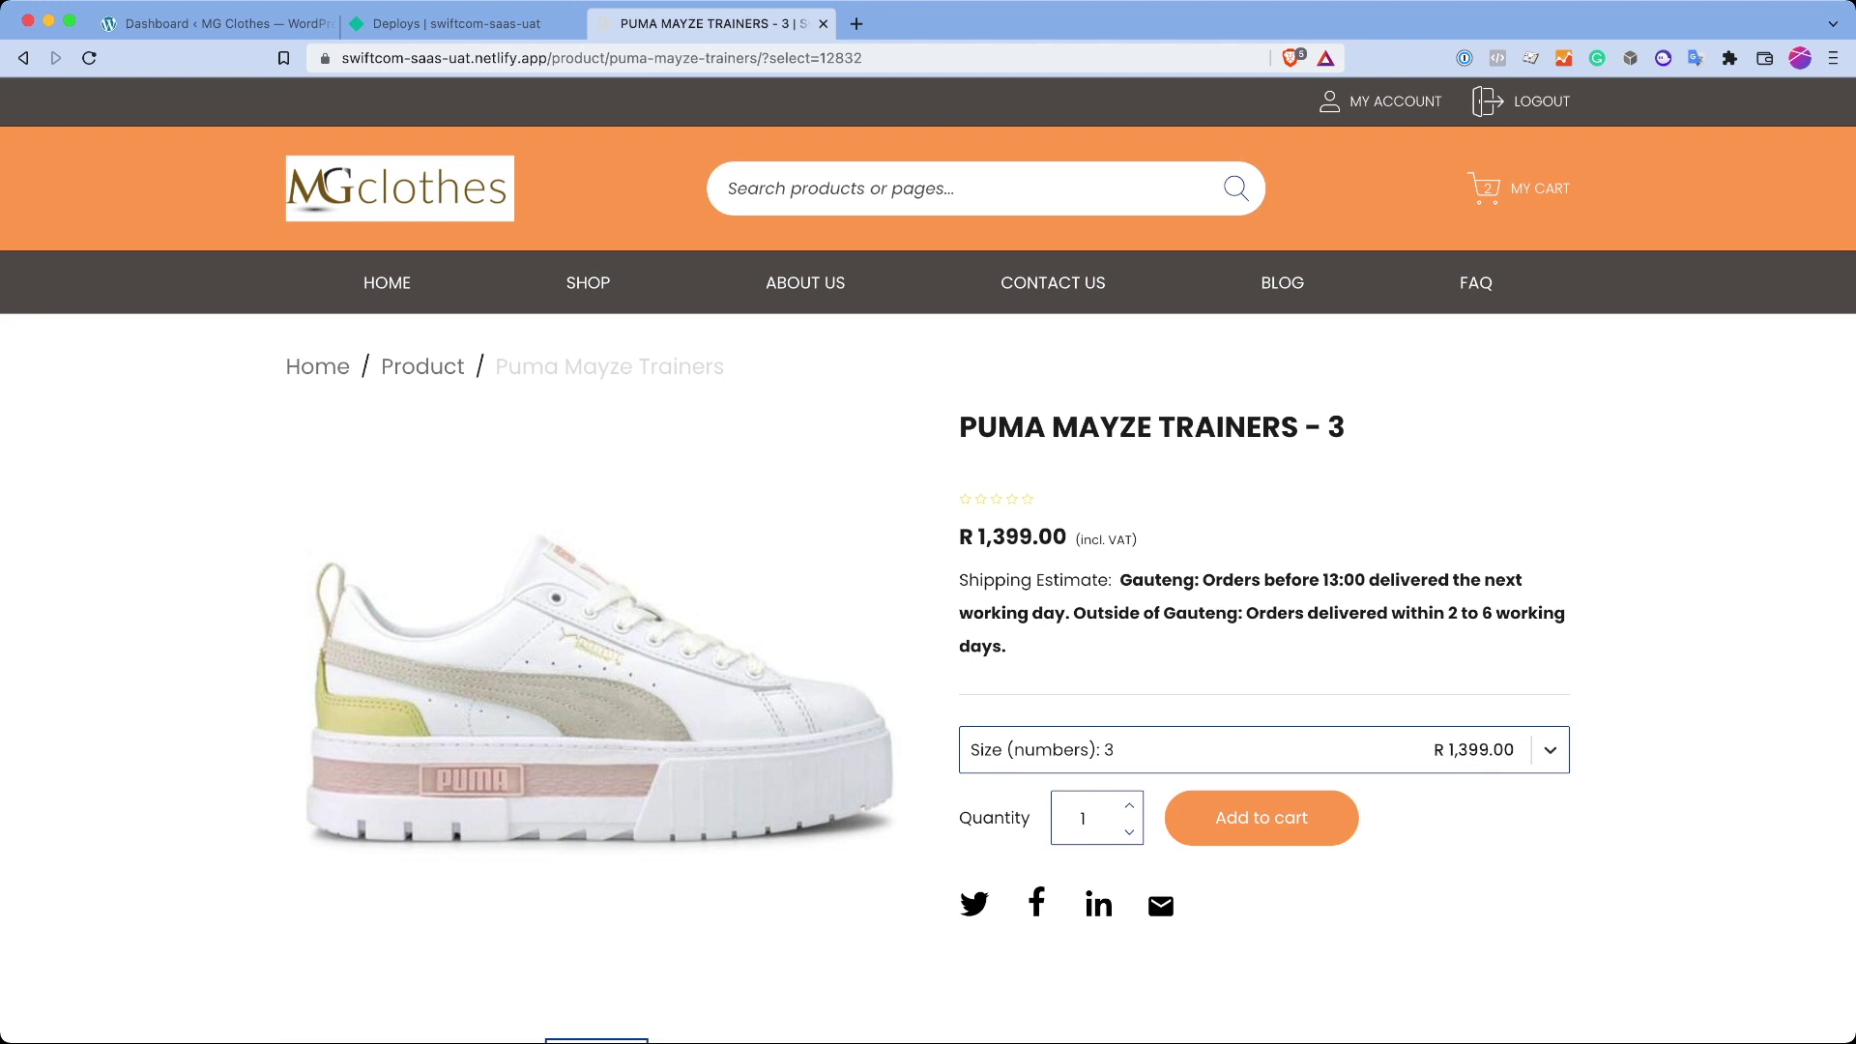
pyautogui.moveTo(818, 58); pyautogui.dragTo(910, 58)
pyautogui.click(1257, 750)
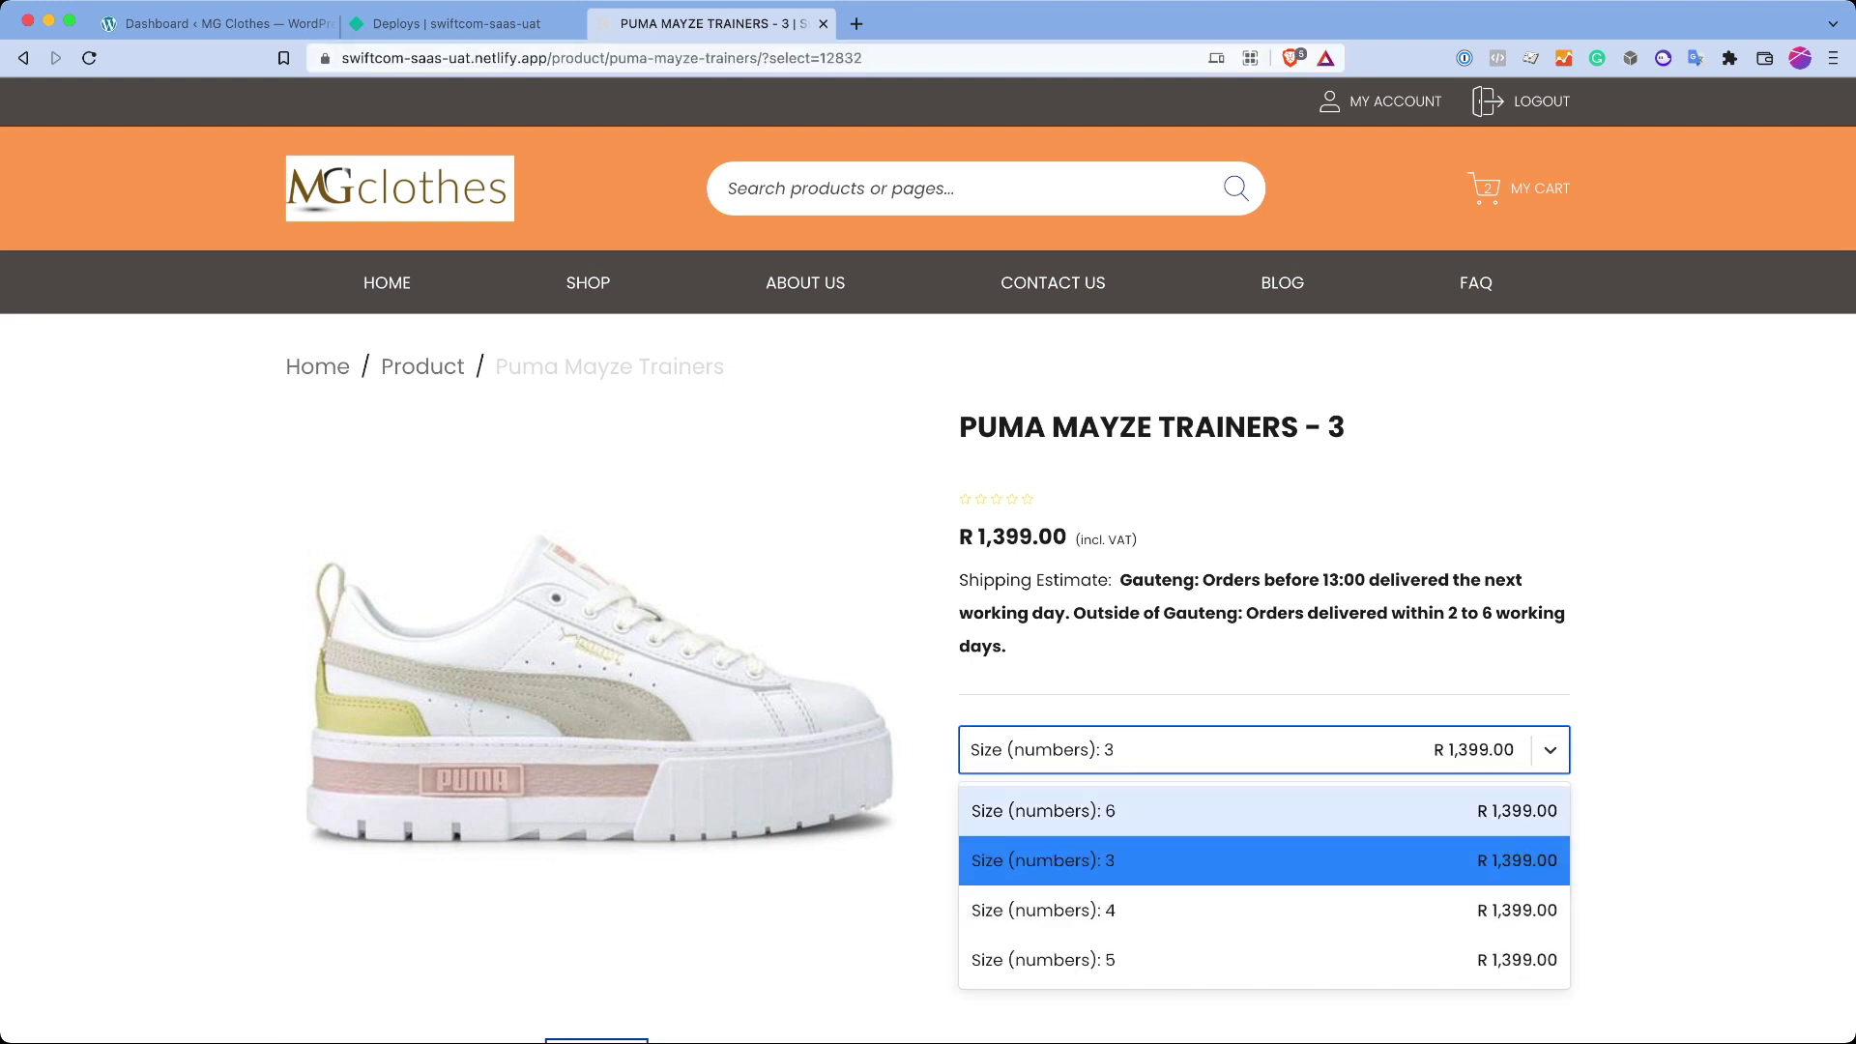
pyautogui.click(1257, 858)
# Step: Scroll down to the empty Reviews section and back up the product page
pyautogui.scroll(-10, 928, 581)
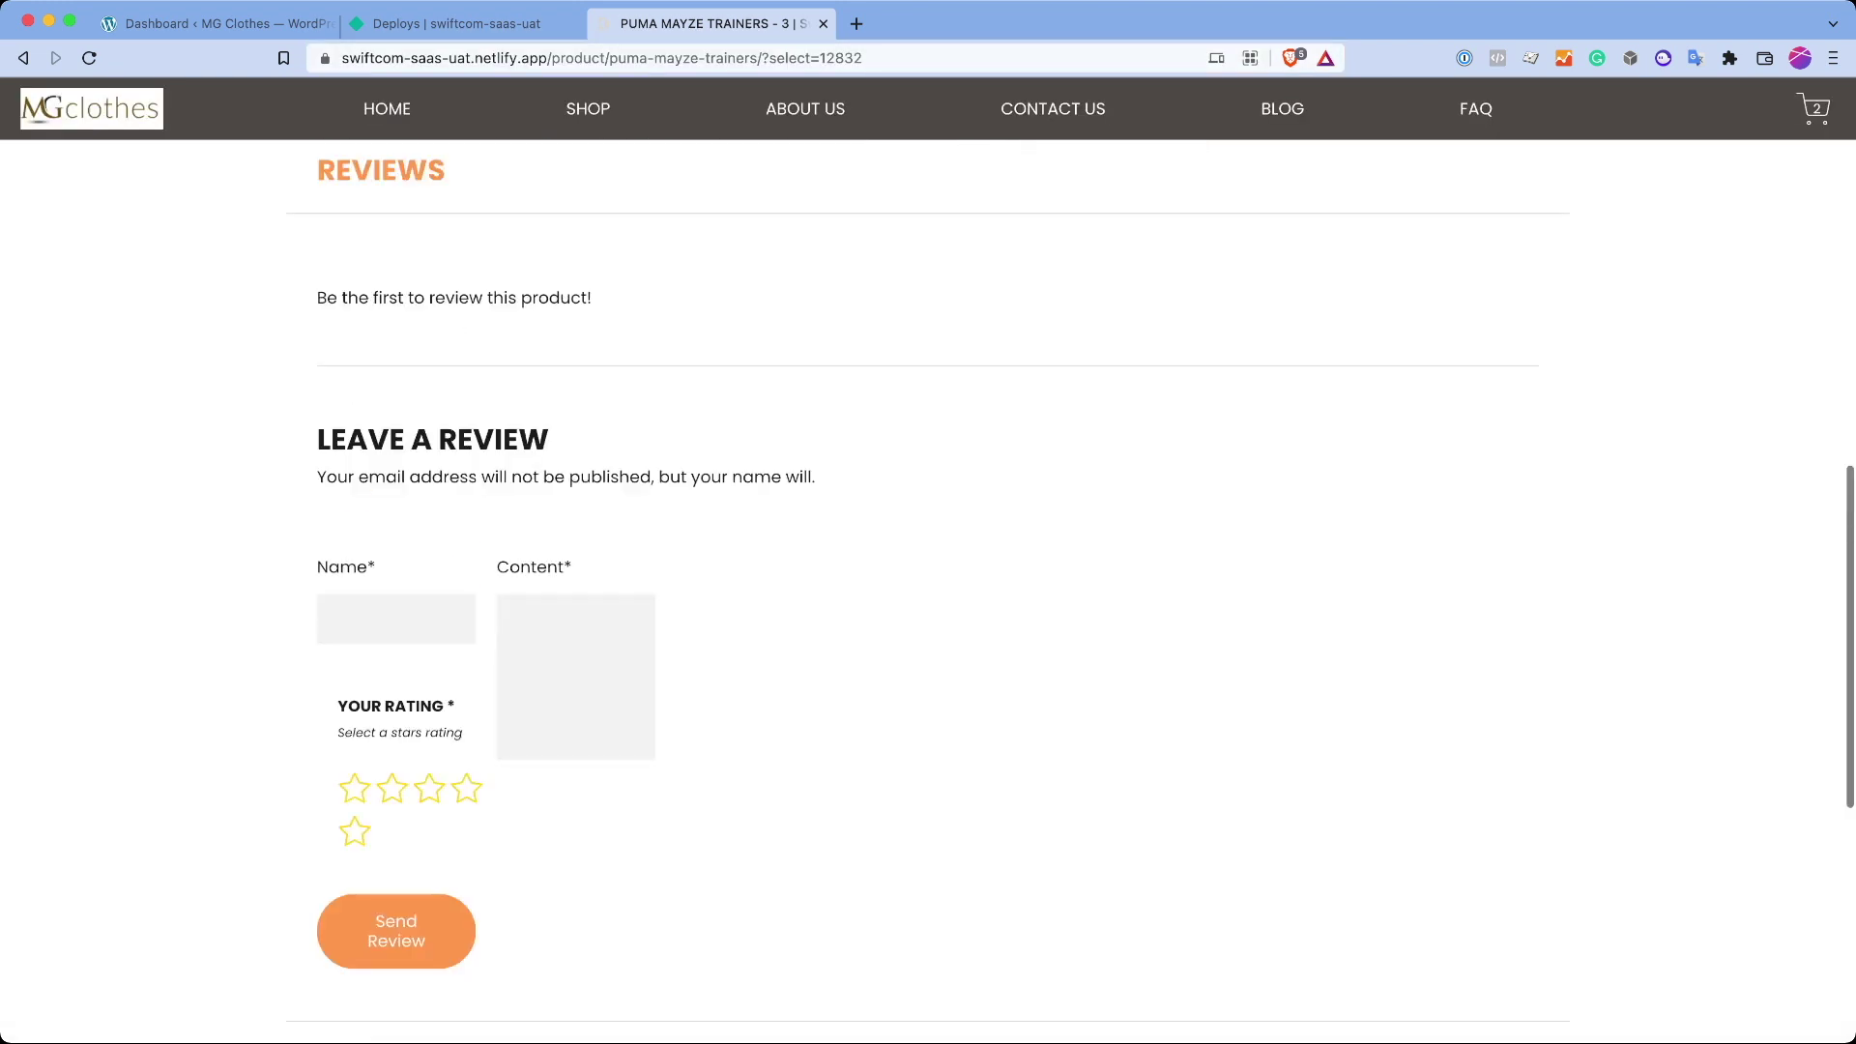
pyautogui.scroll(5, 929, 580)
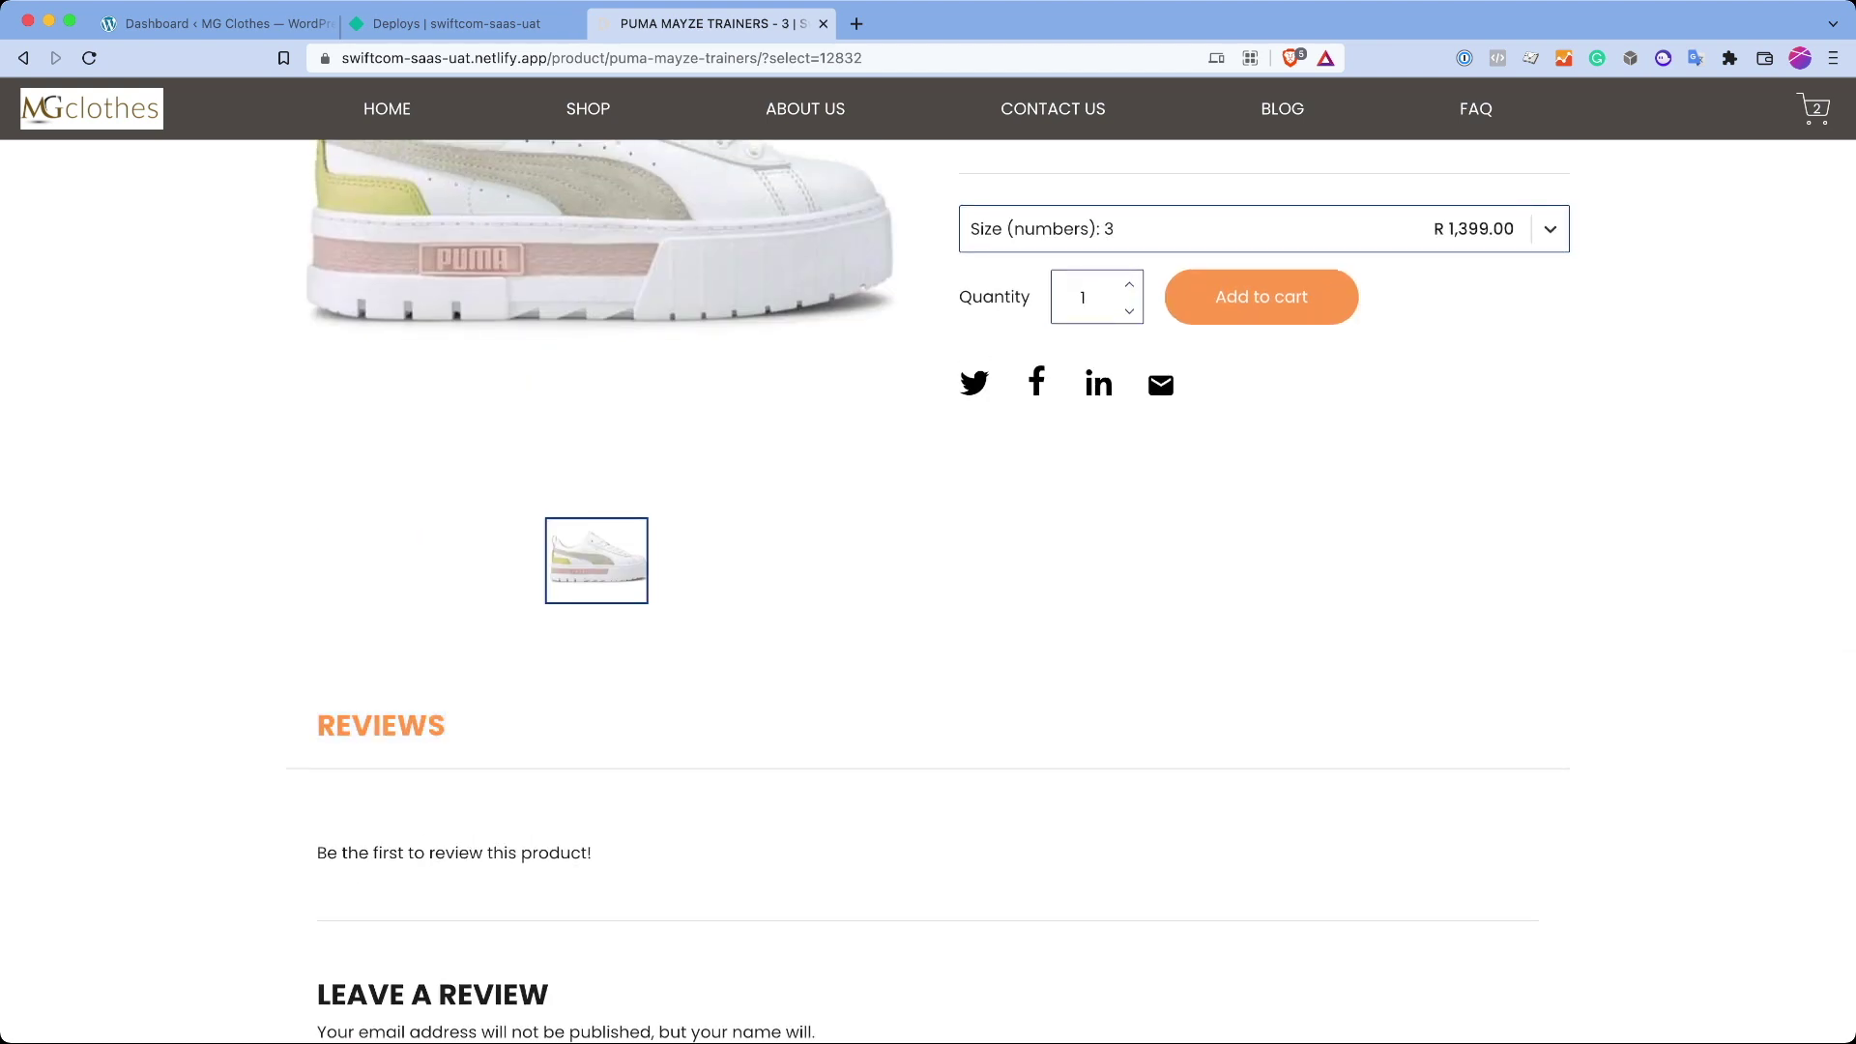
pyautogui.scroll(2, 596, 406)
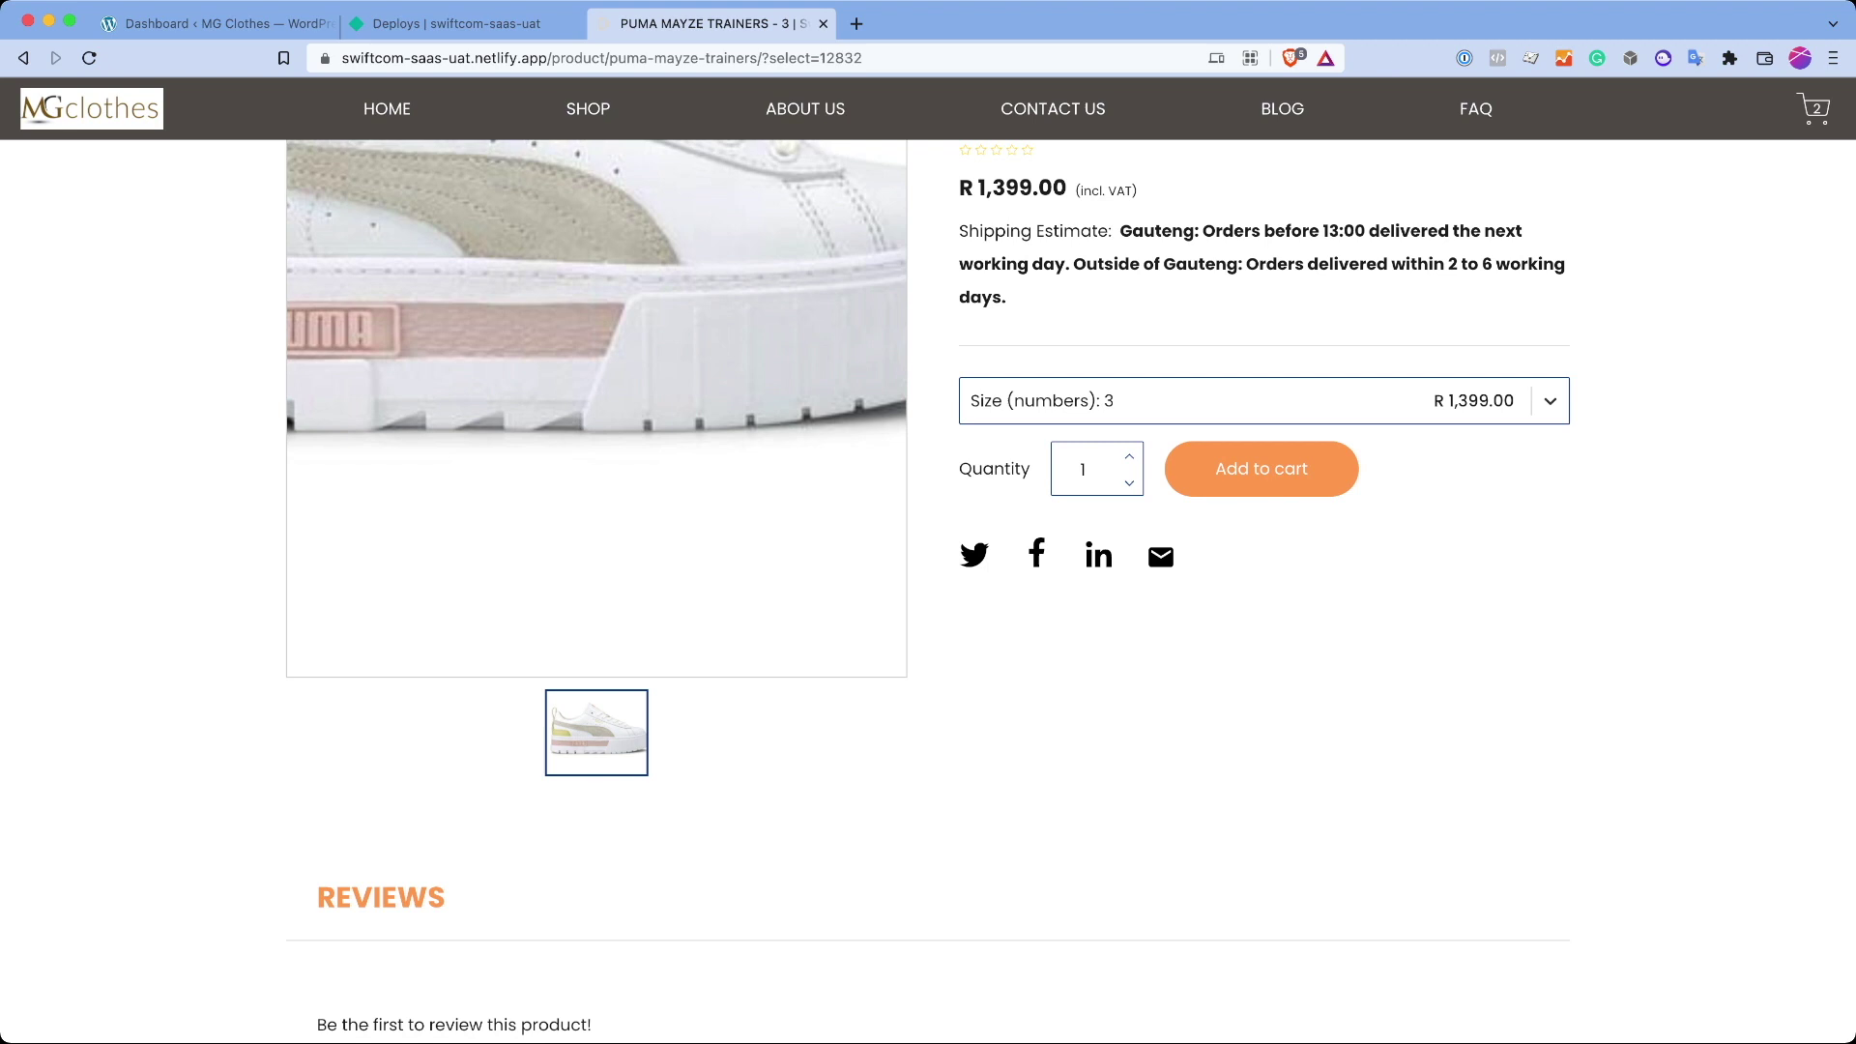
pyautogui.scroll(-9, 929, 580)
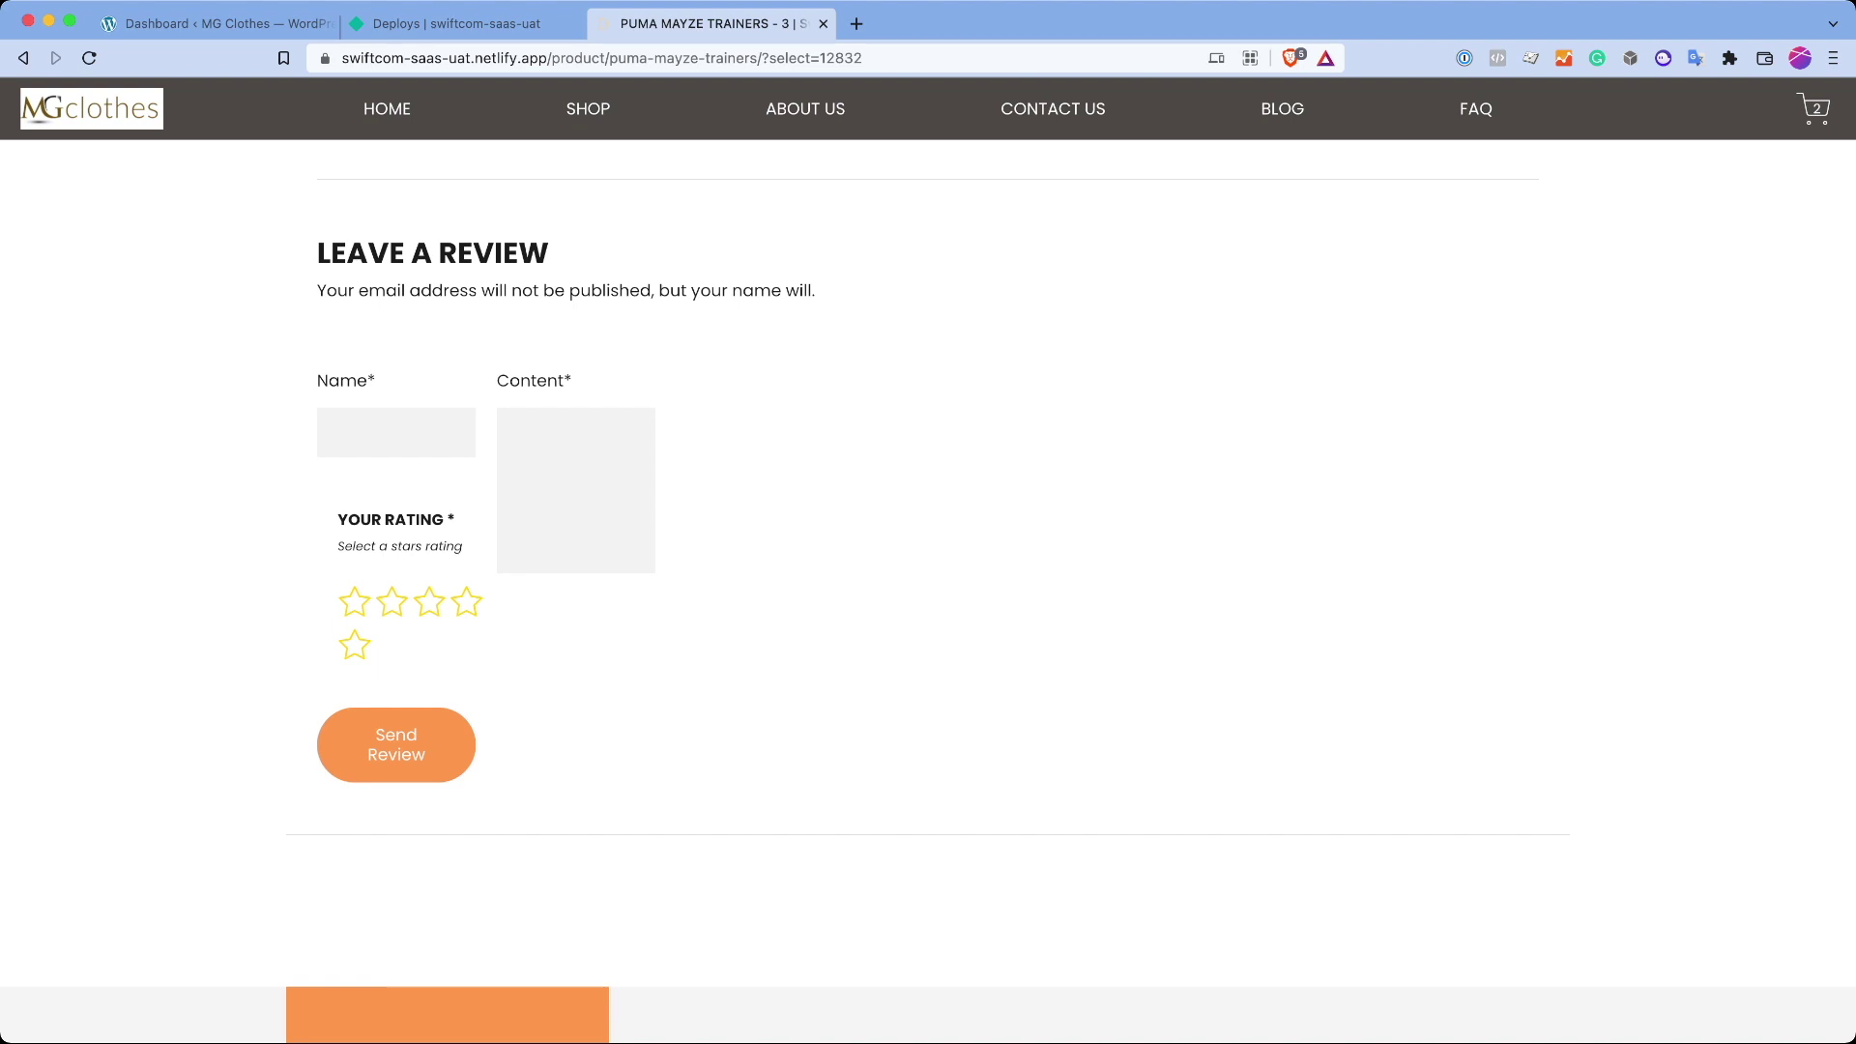
pyautogui.scroll(4, 929, 580)
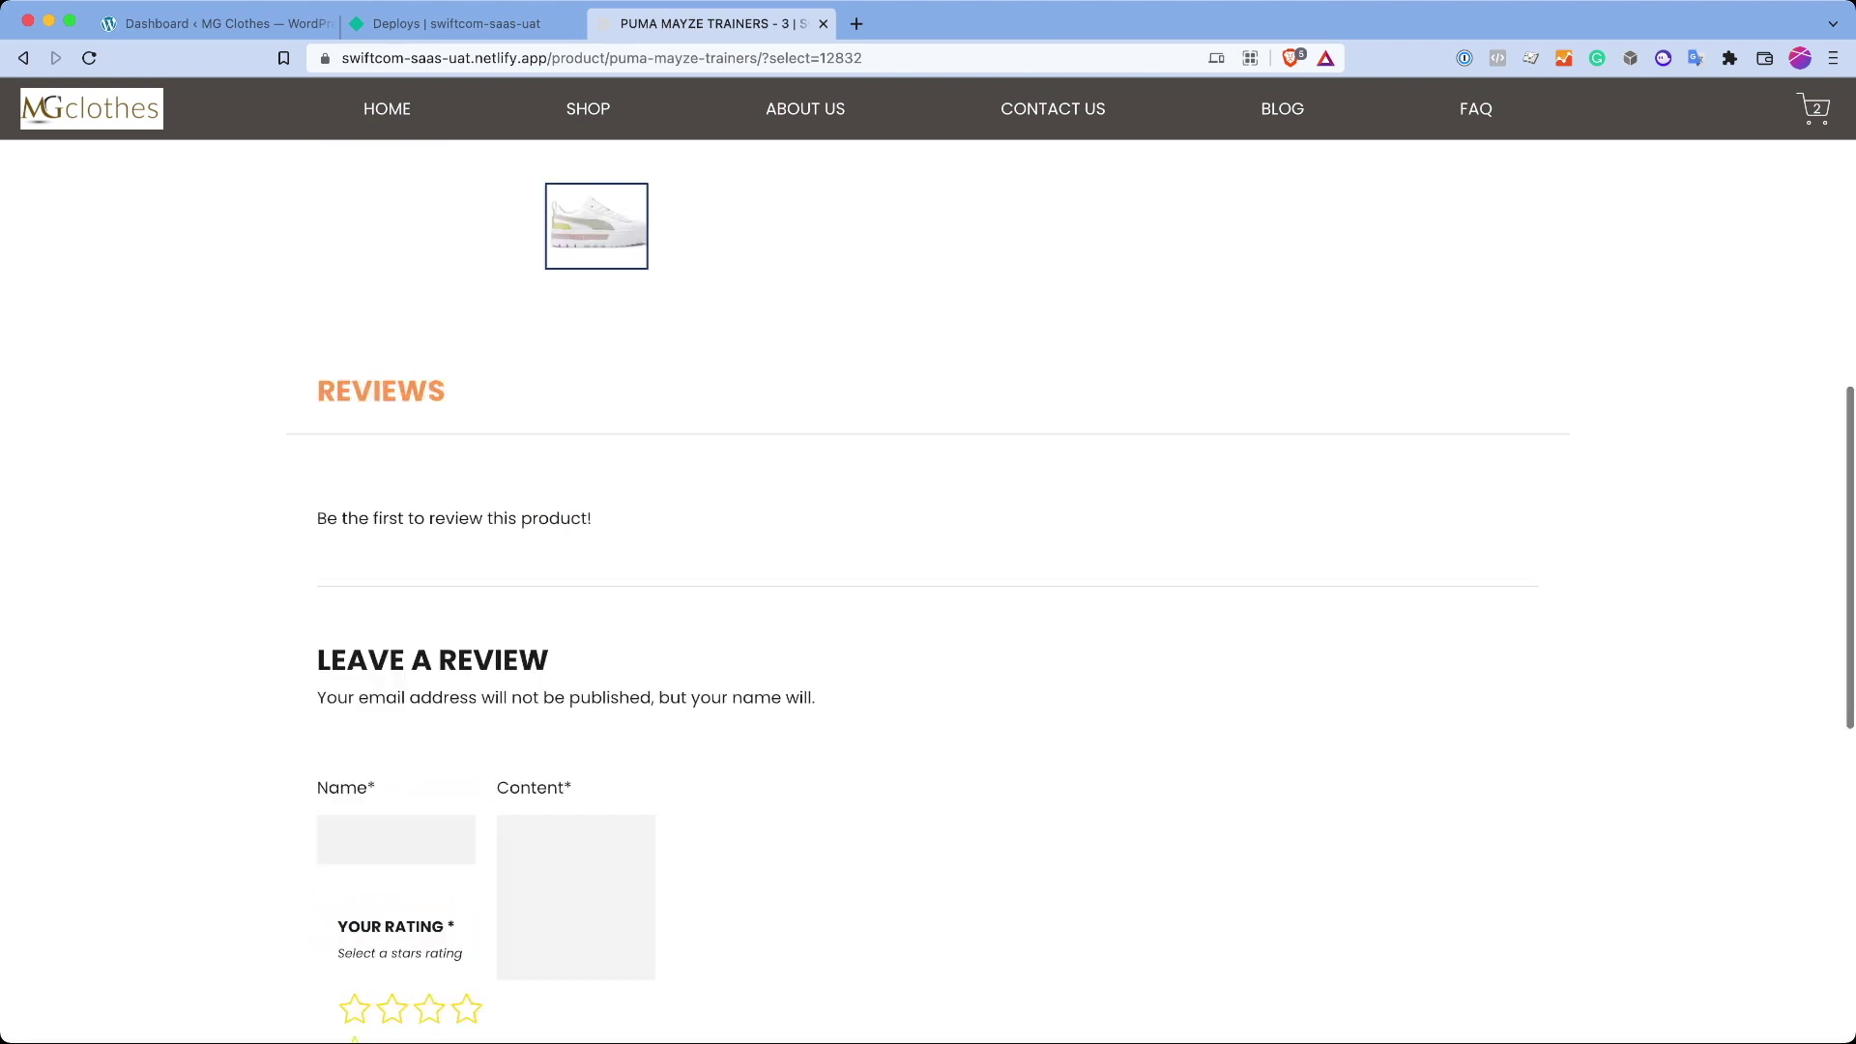
pyautogui.scroll(10, 928, 580)
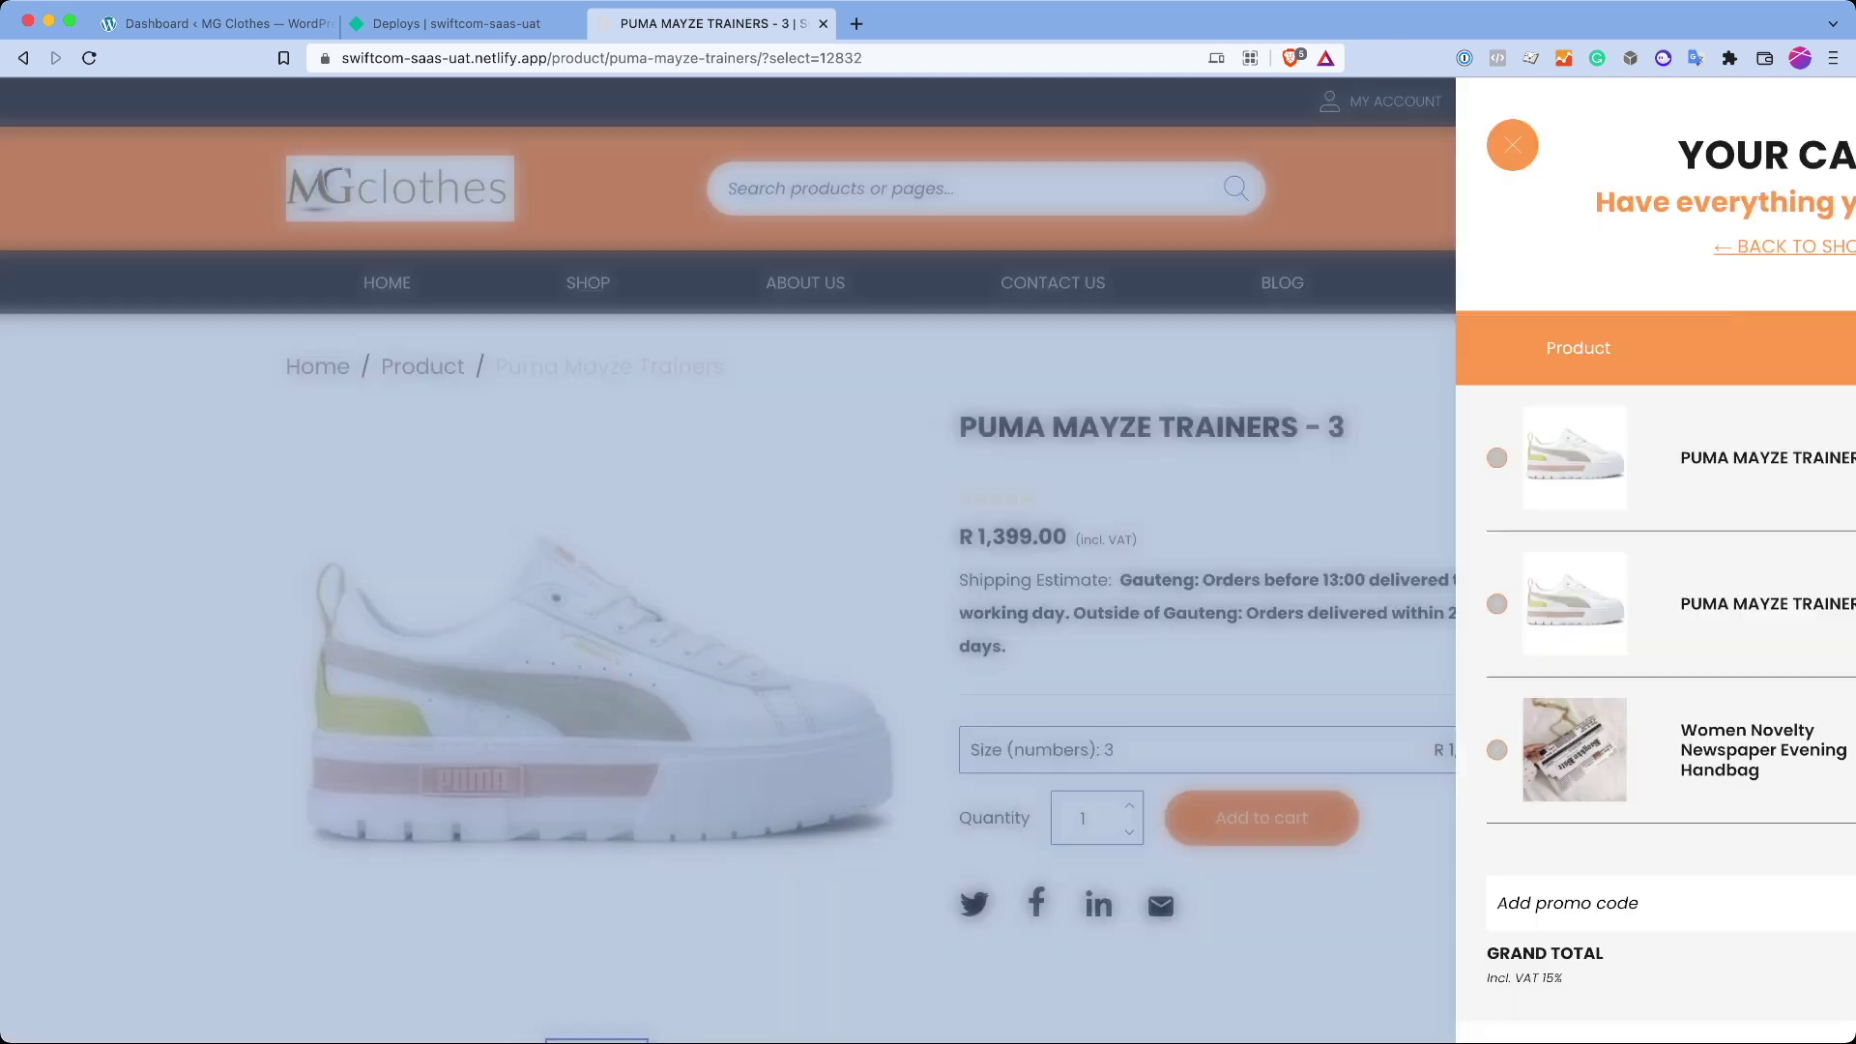
# Step: Raise the trainers and handbag quantities in the cart to 2 each
pyautogui.scroll(-3, 1518, 580)
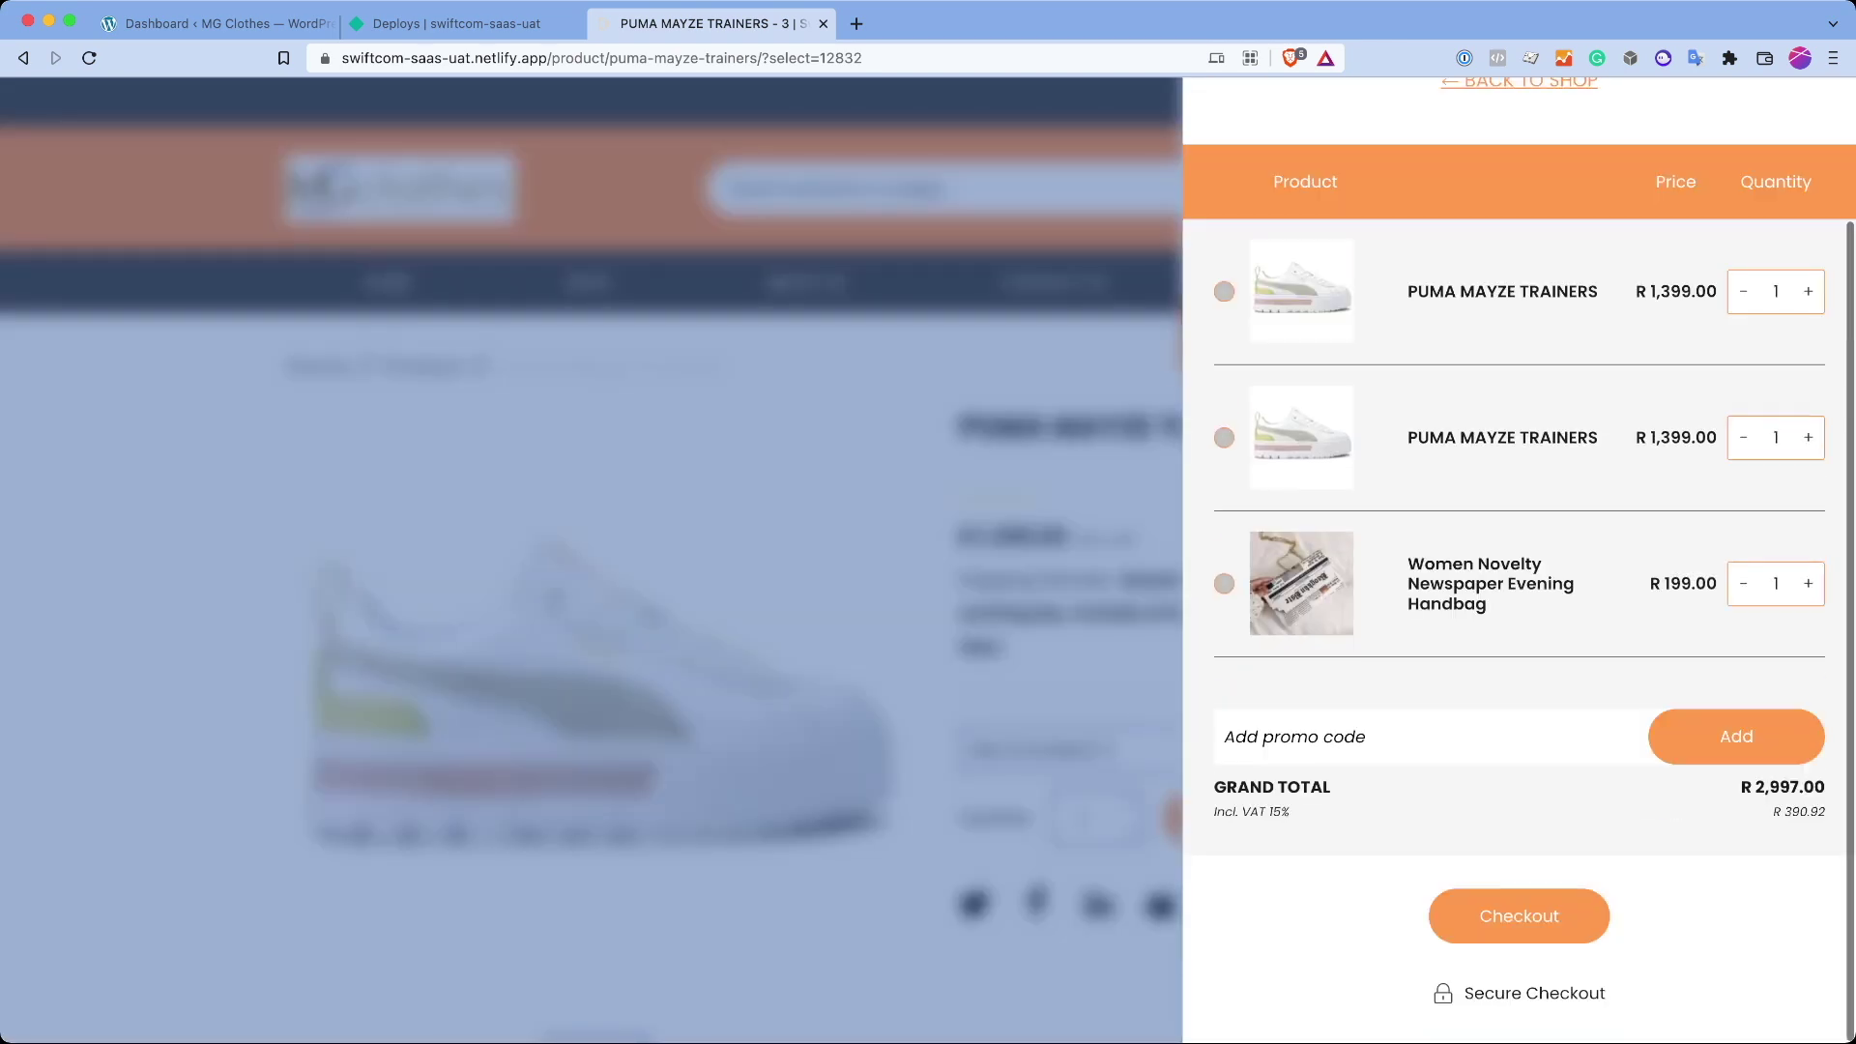
pyautogui.scroll(3, 1518, 580)
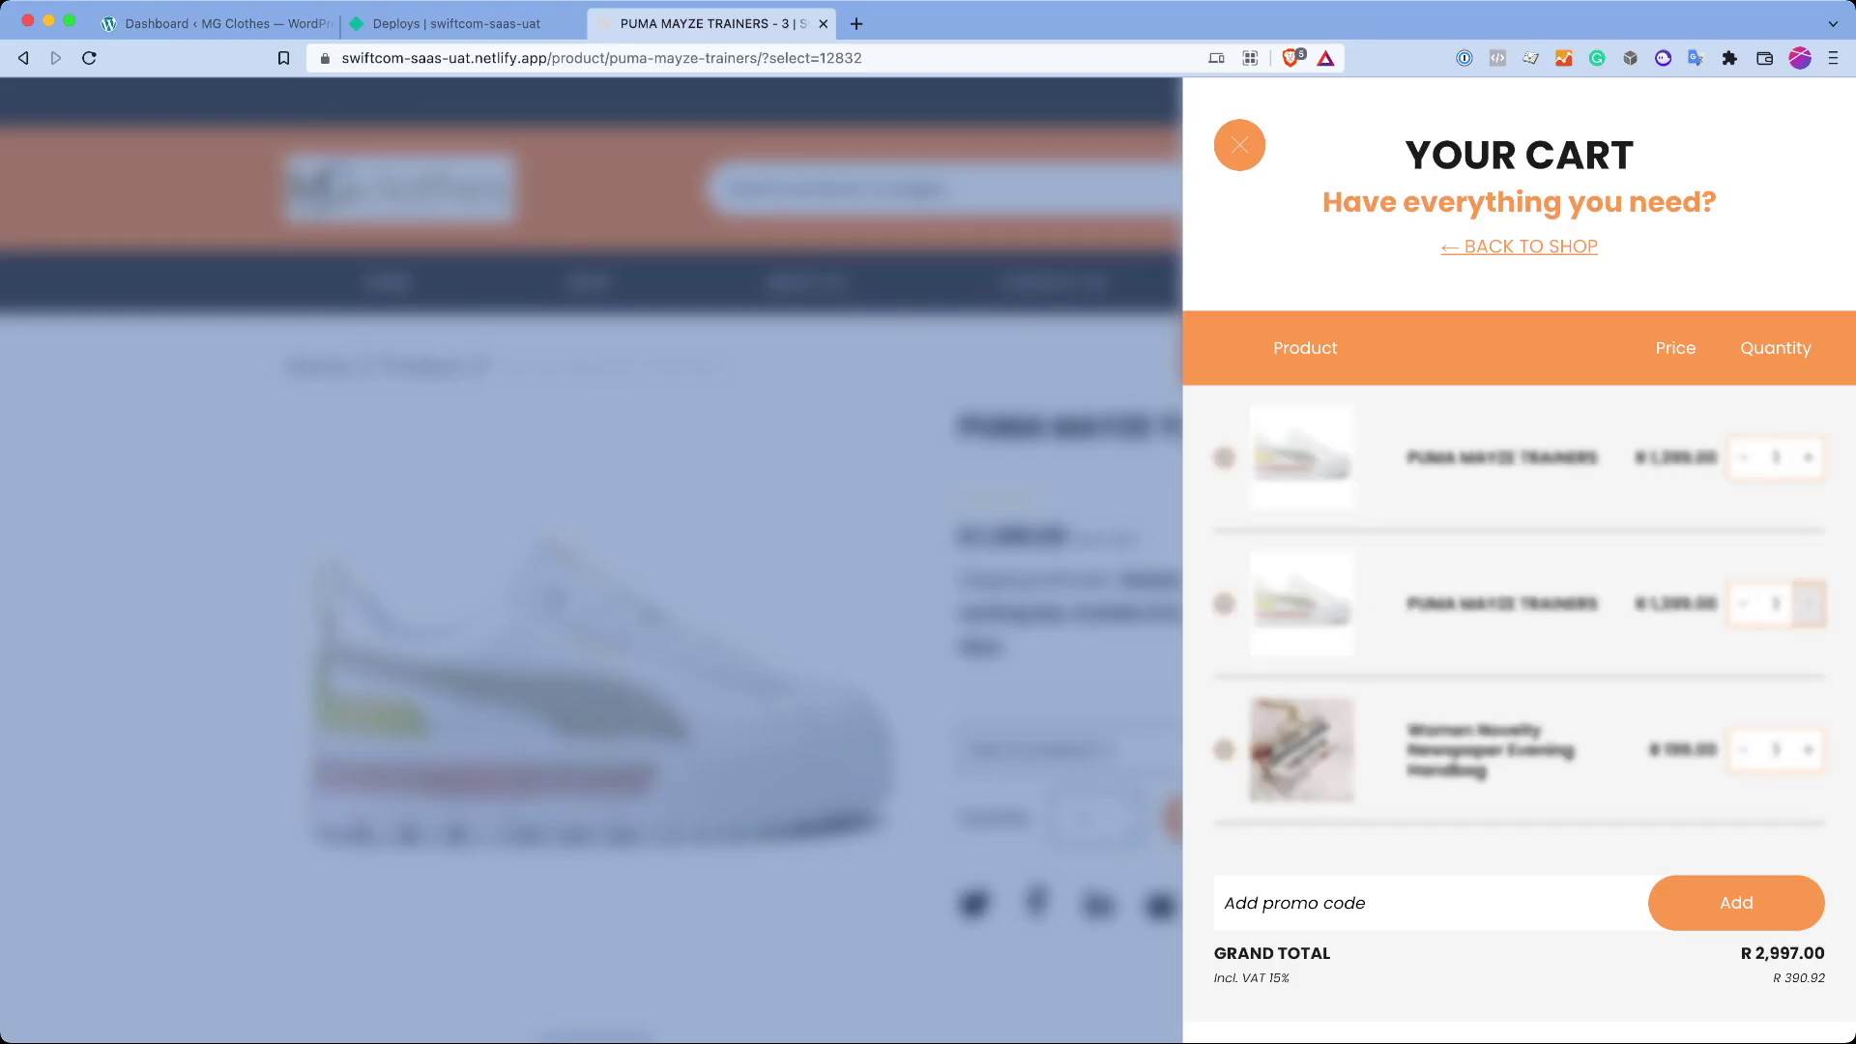
pyautogui.click(1808, 457)
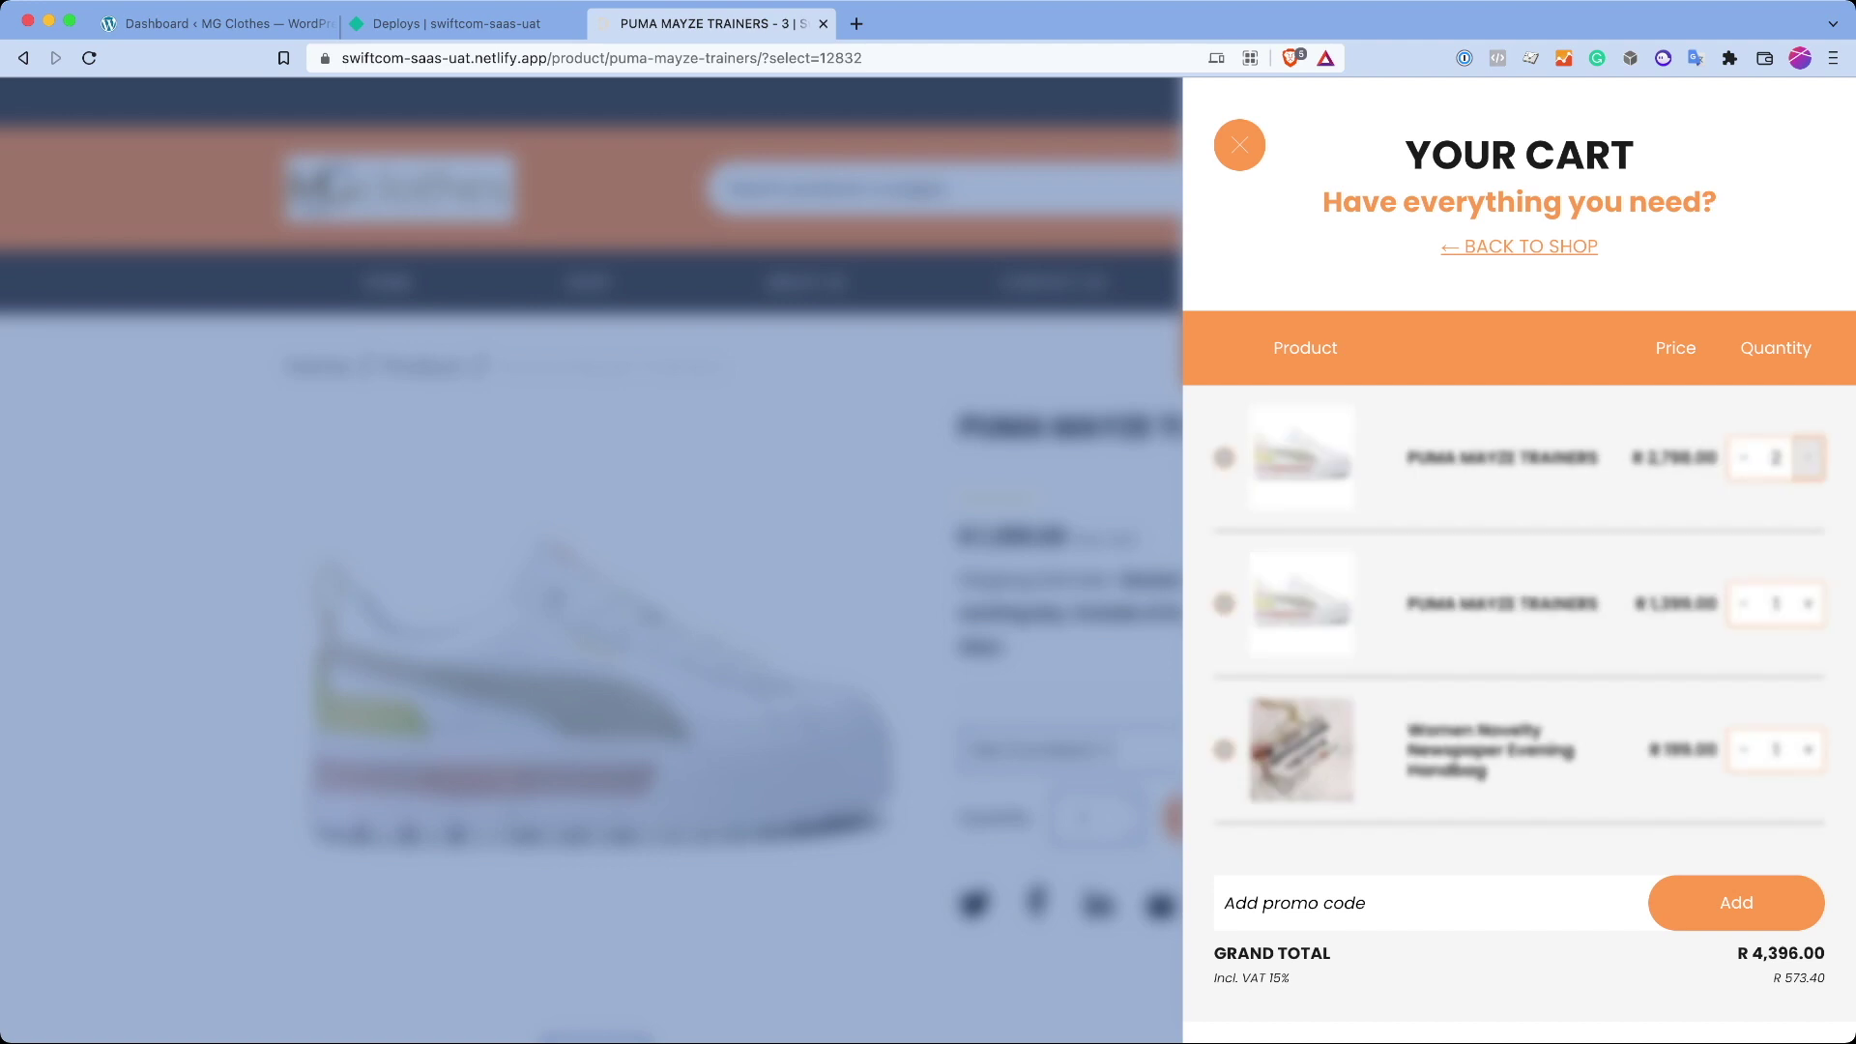
pyautogui.click(1808, 750)
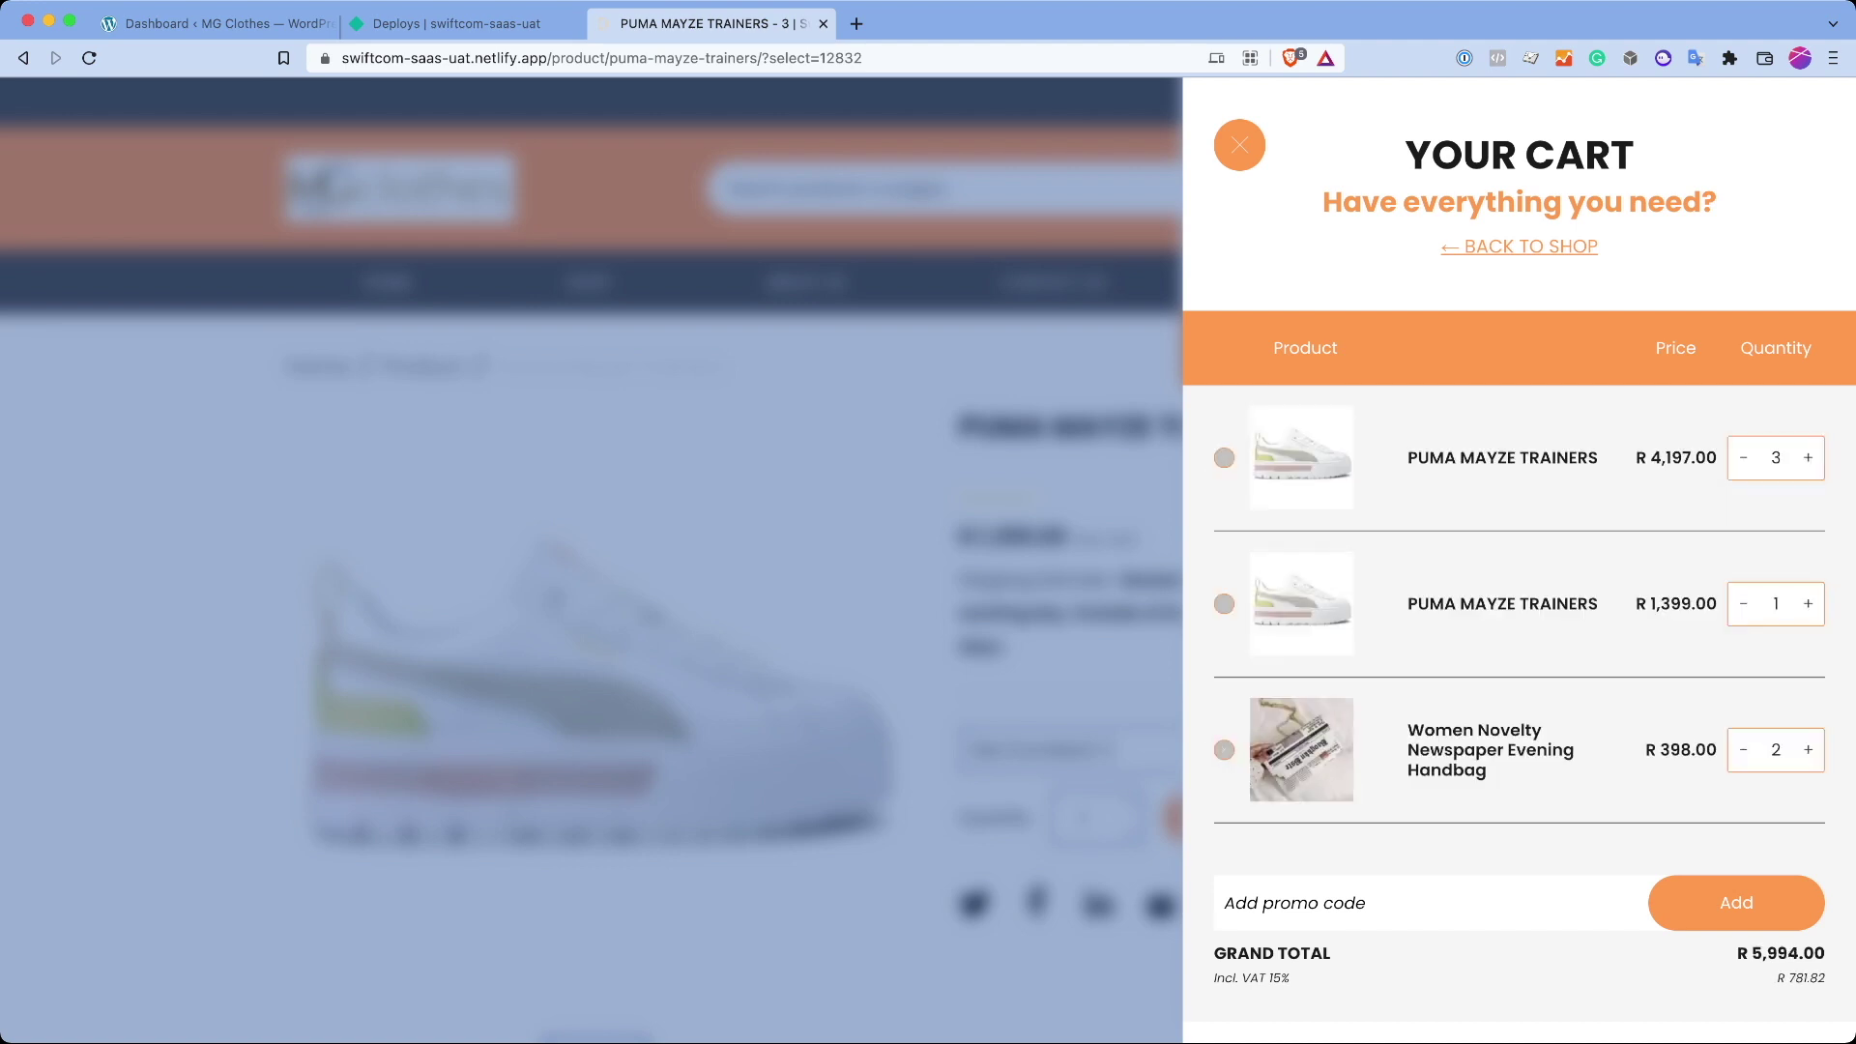
pyautogui.press('Escape')
# Step: Inspect the cart's network request in DevTools, then close DevTools and check the R 7,393.00 total
pyautogui.press('super+alt+i')
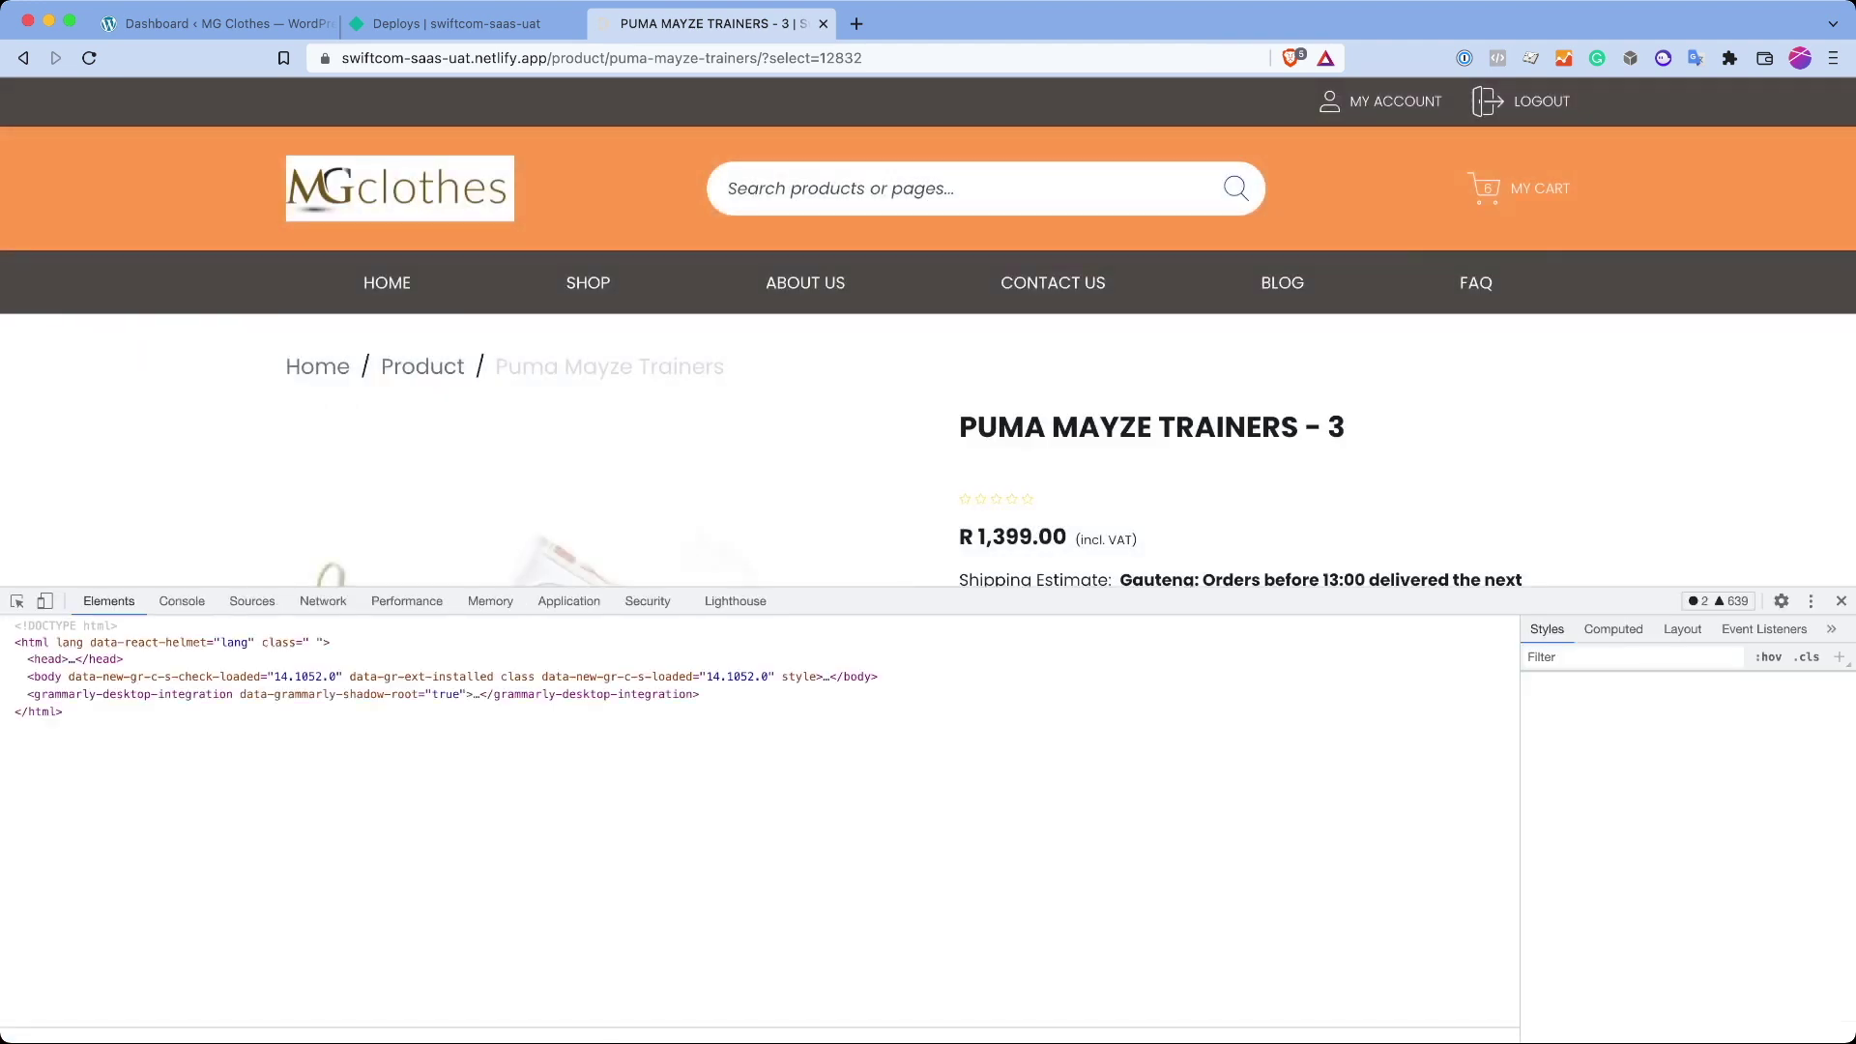
pyautogui.click(1485, 188)
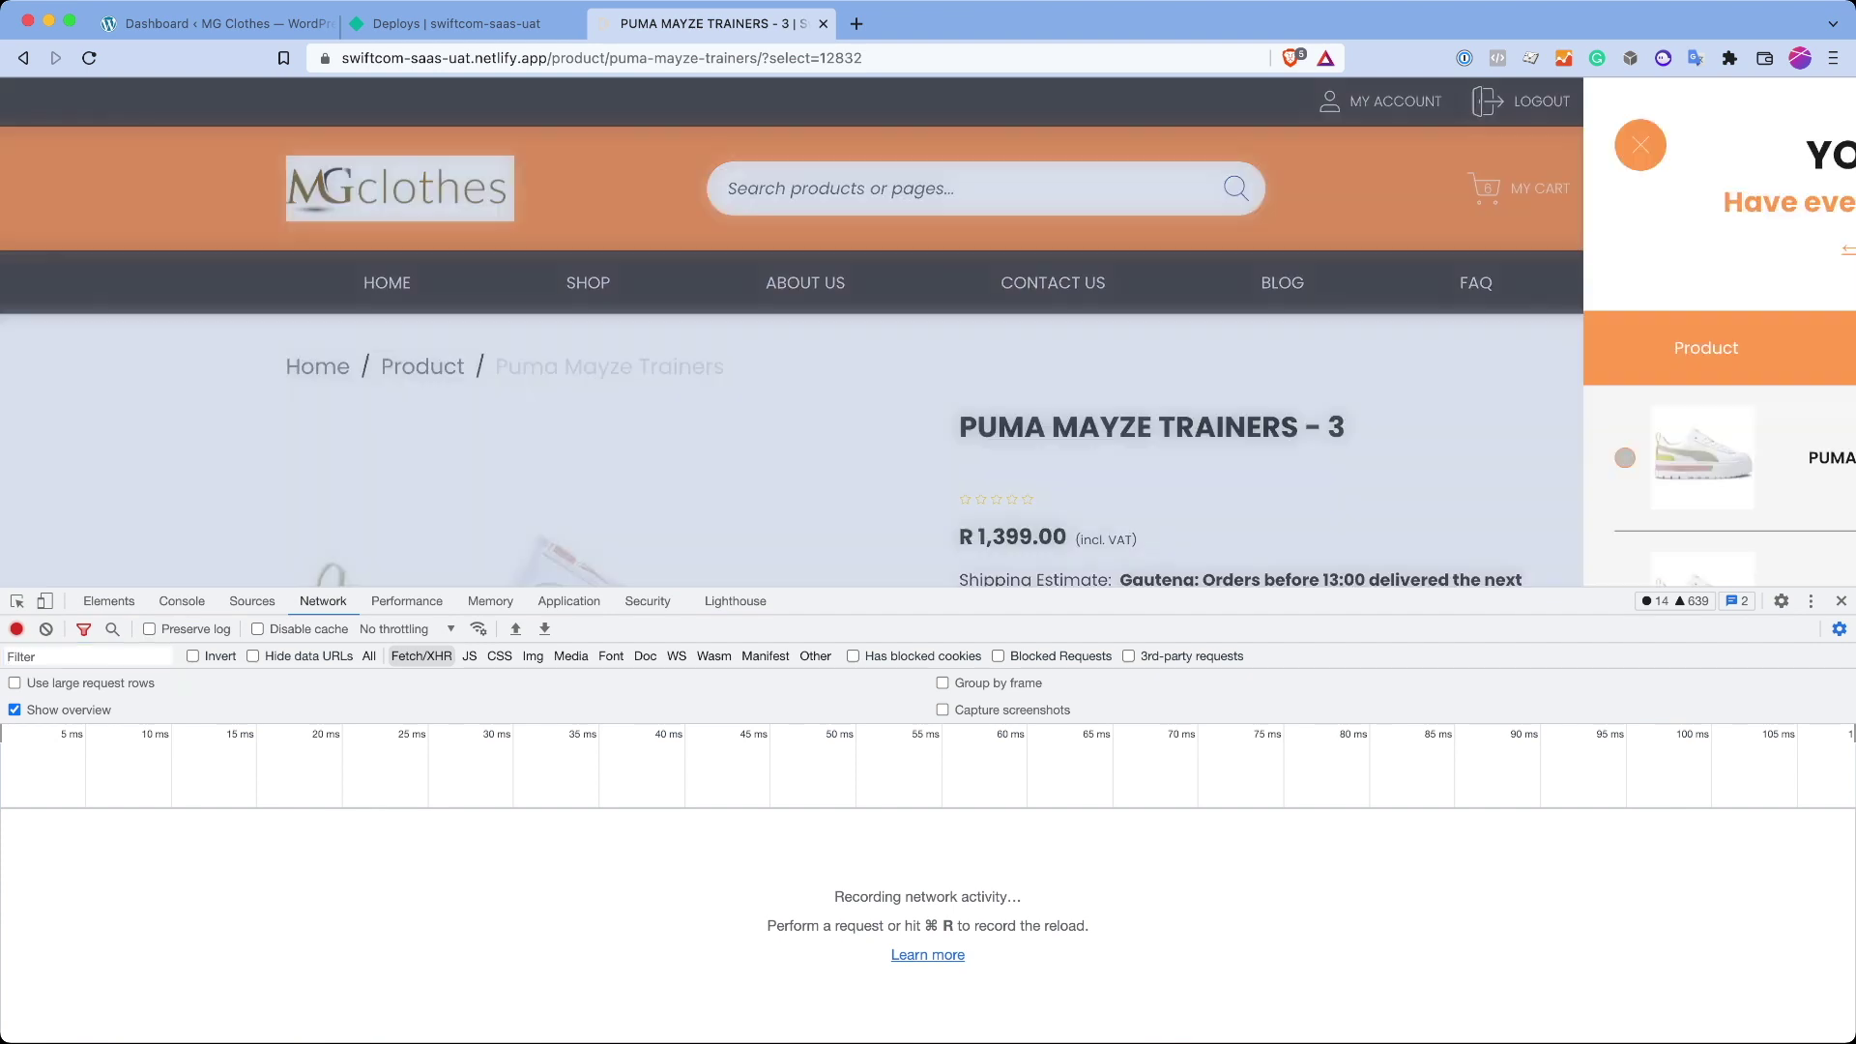
pyautogui.scroll(-2, 1518, 387)
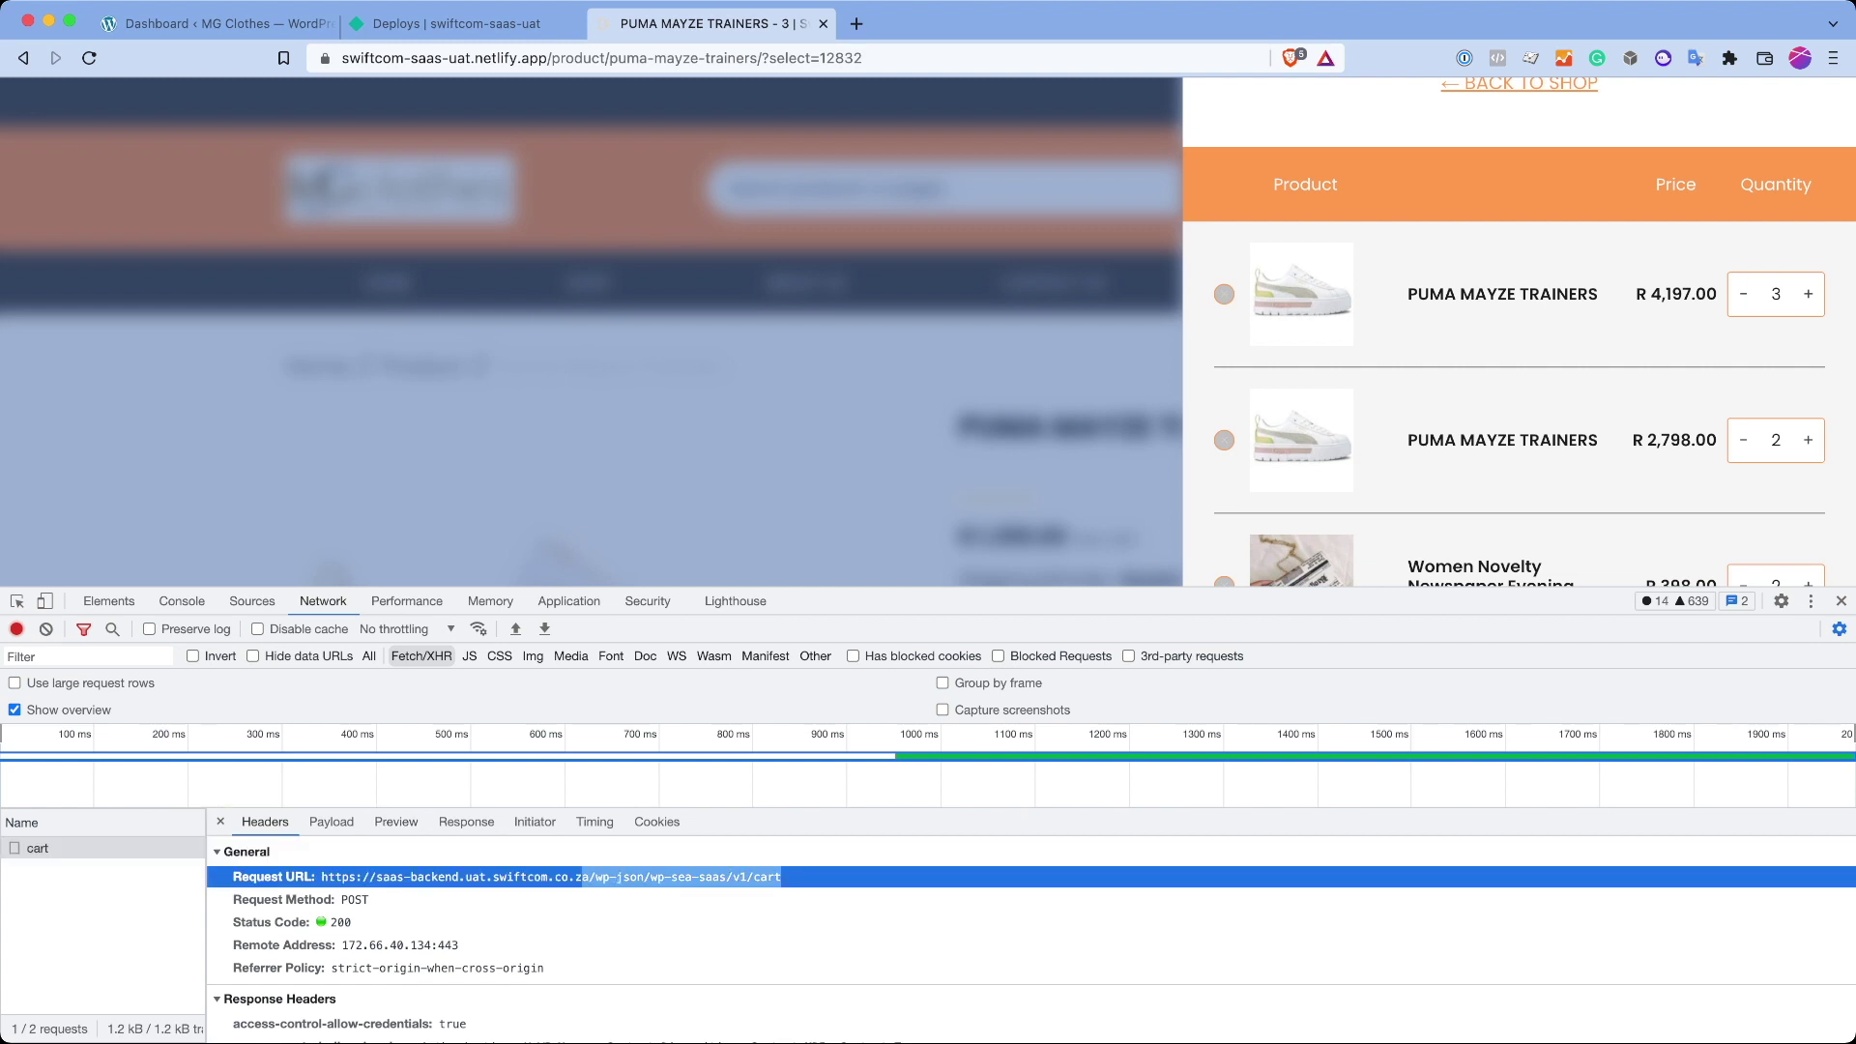
pyautogui.scroll(-5, 1031, 928)
pyautogui.scroll(5, 1030, 928)
pyautogui.press('super+alt+i')
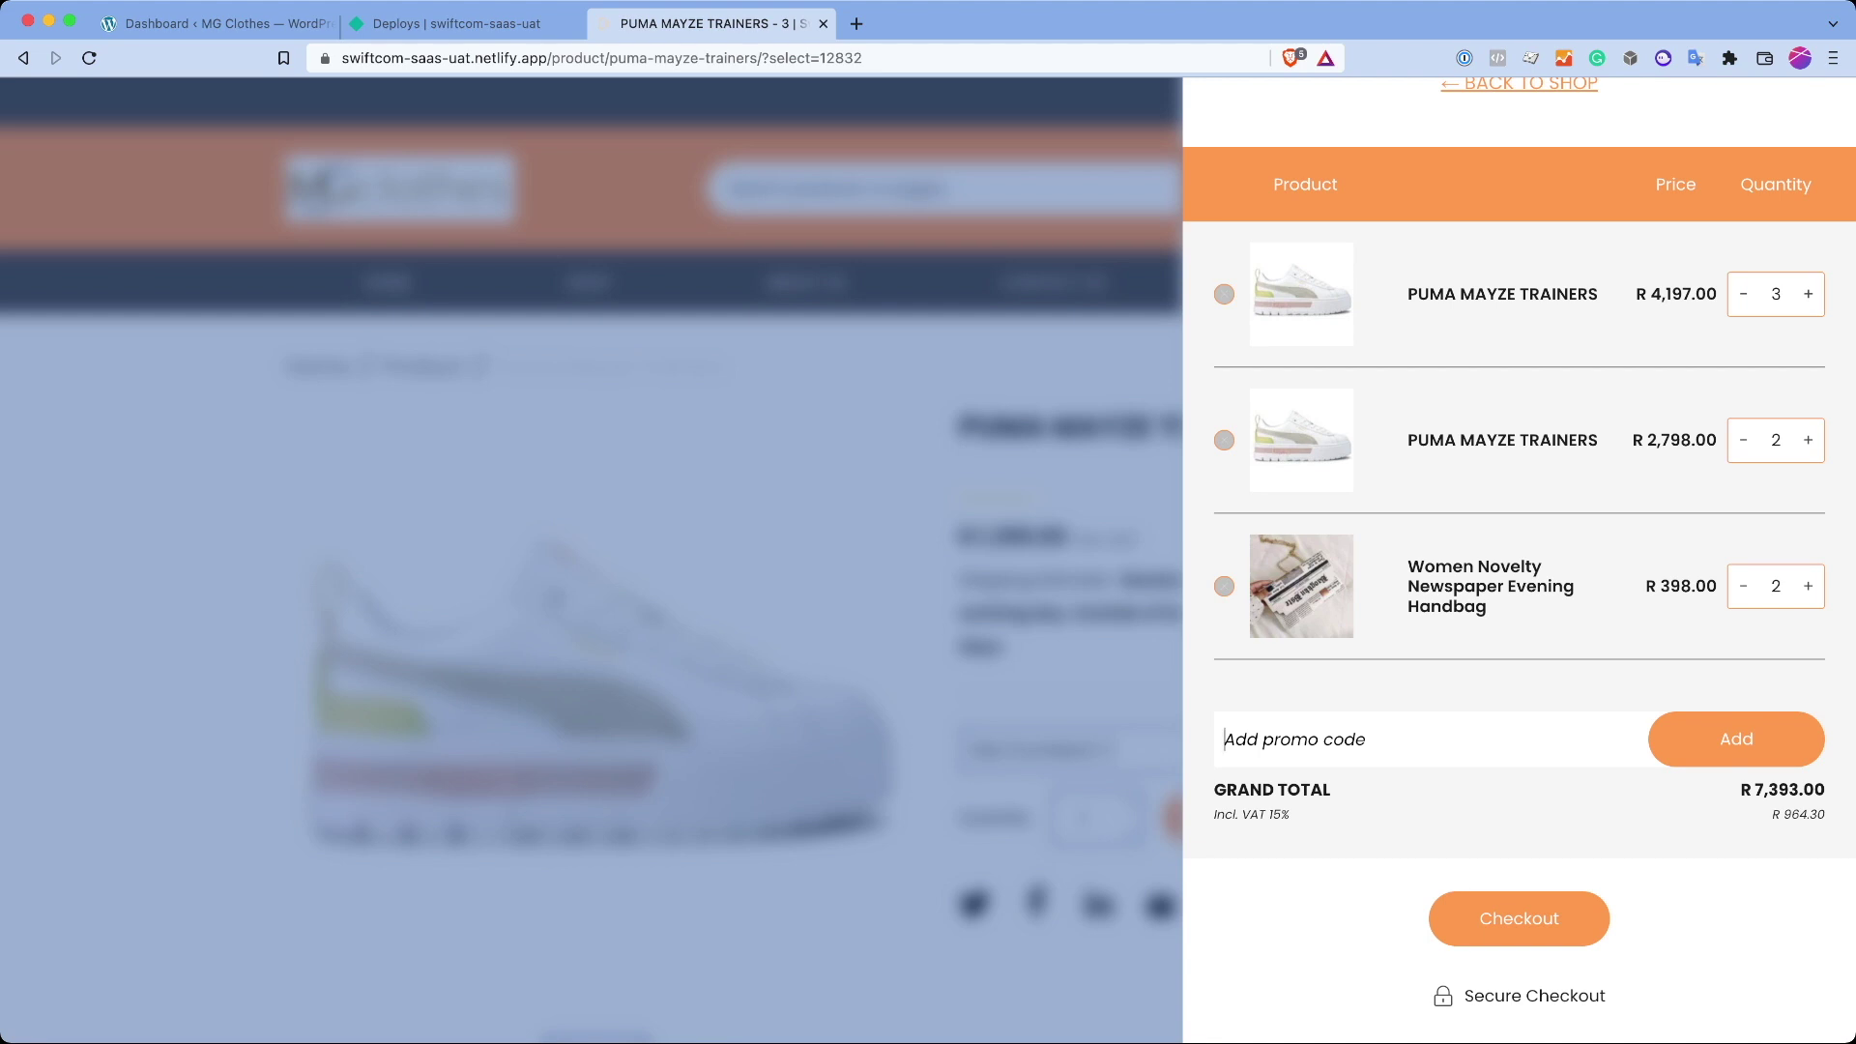
pyautogui.scroll(3, 1518, 561)
pyautogui.scroll(-3, 1518, 560)
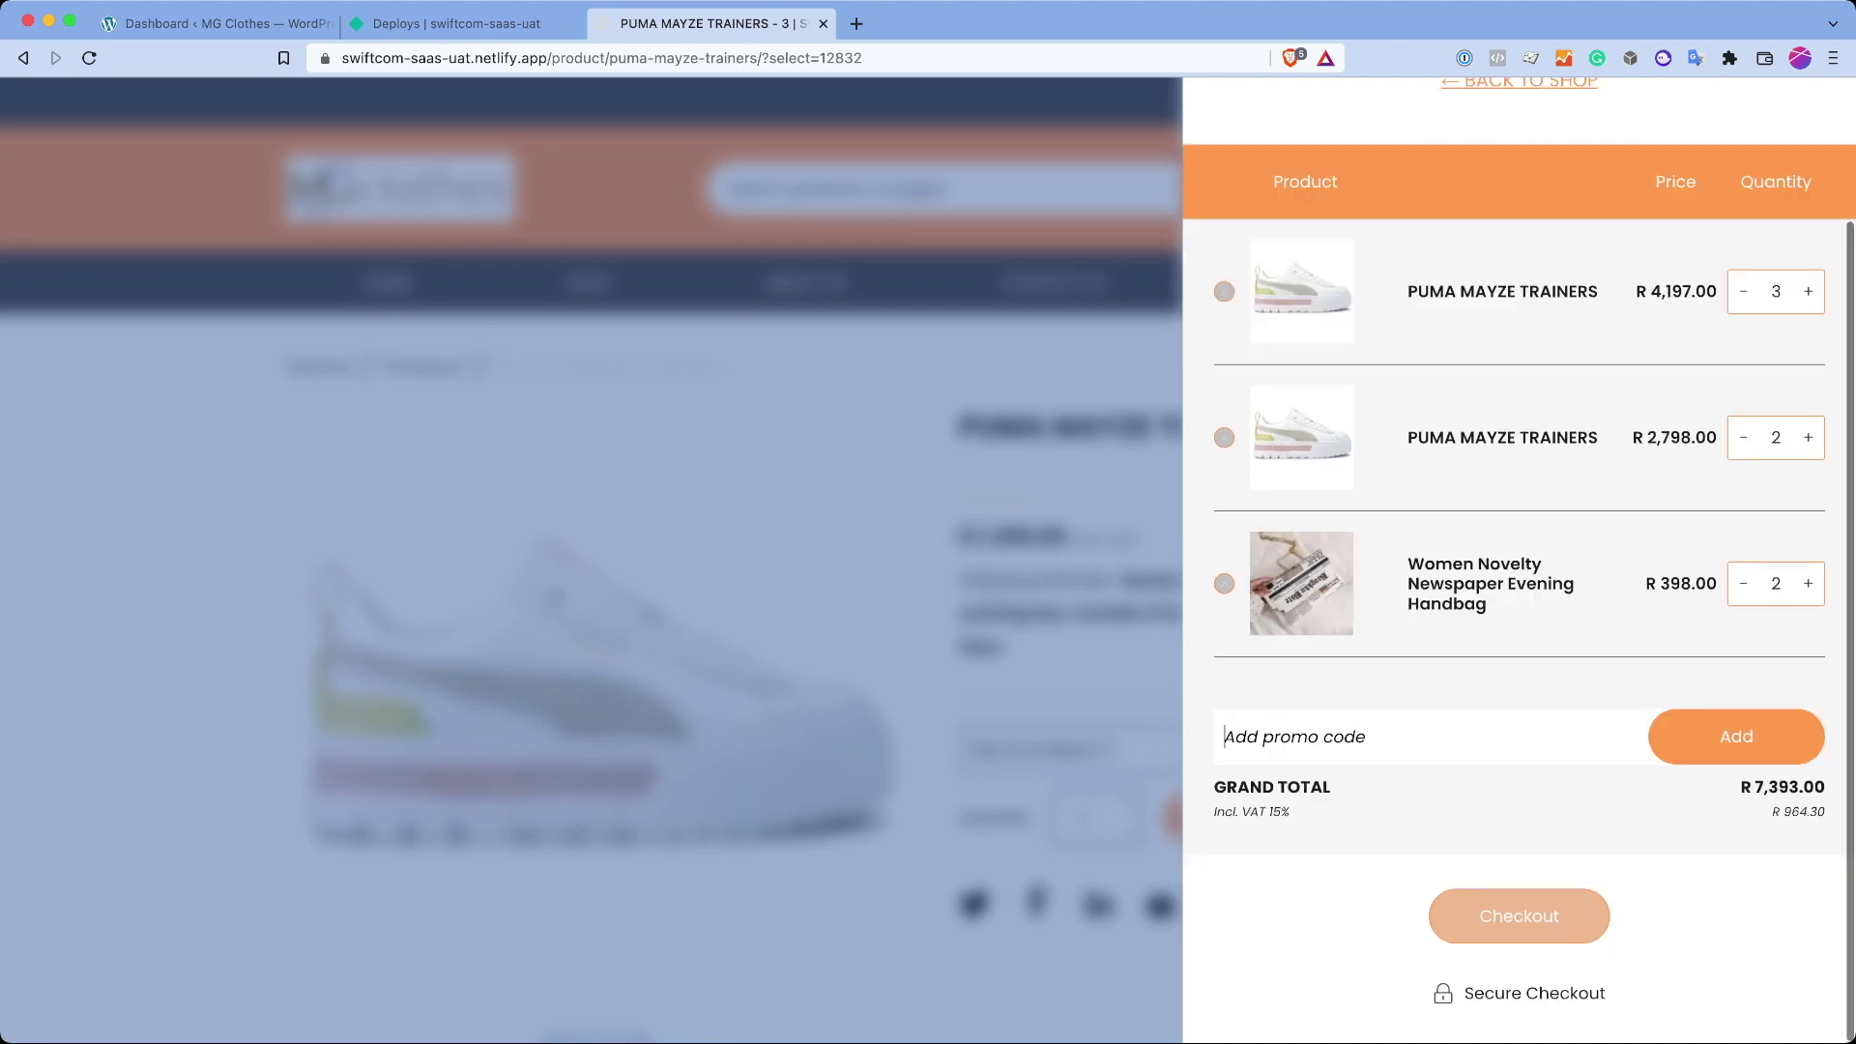
# Step: Go to checkout and continue with Courier delivery to the saved shipping address
pyautogui.click(1519, 916)
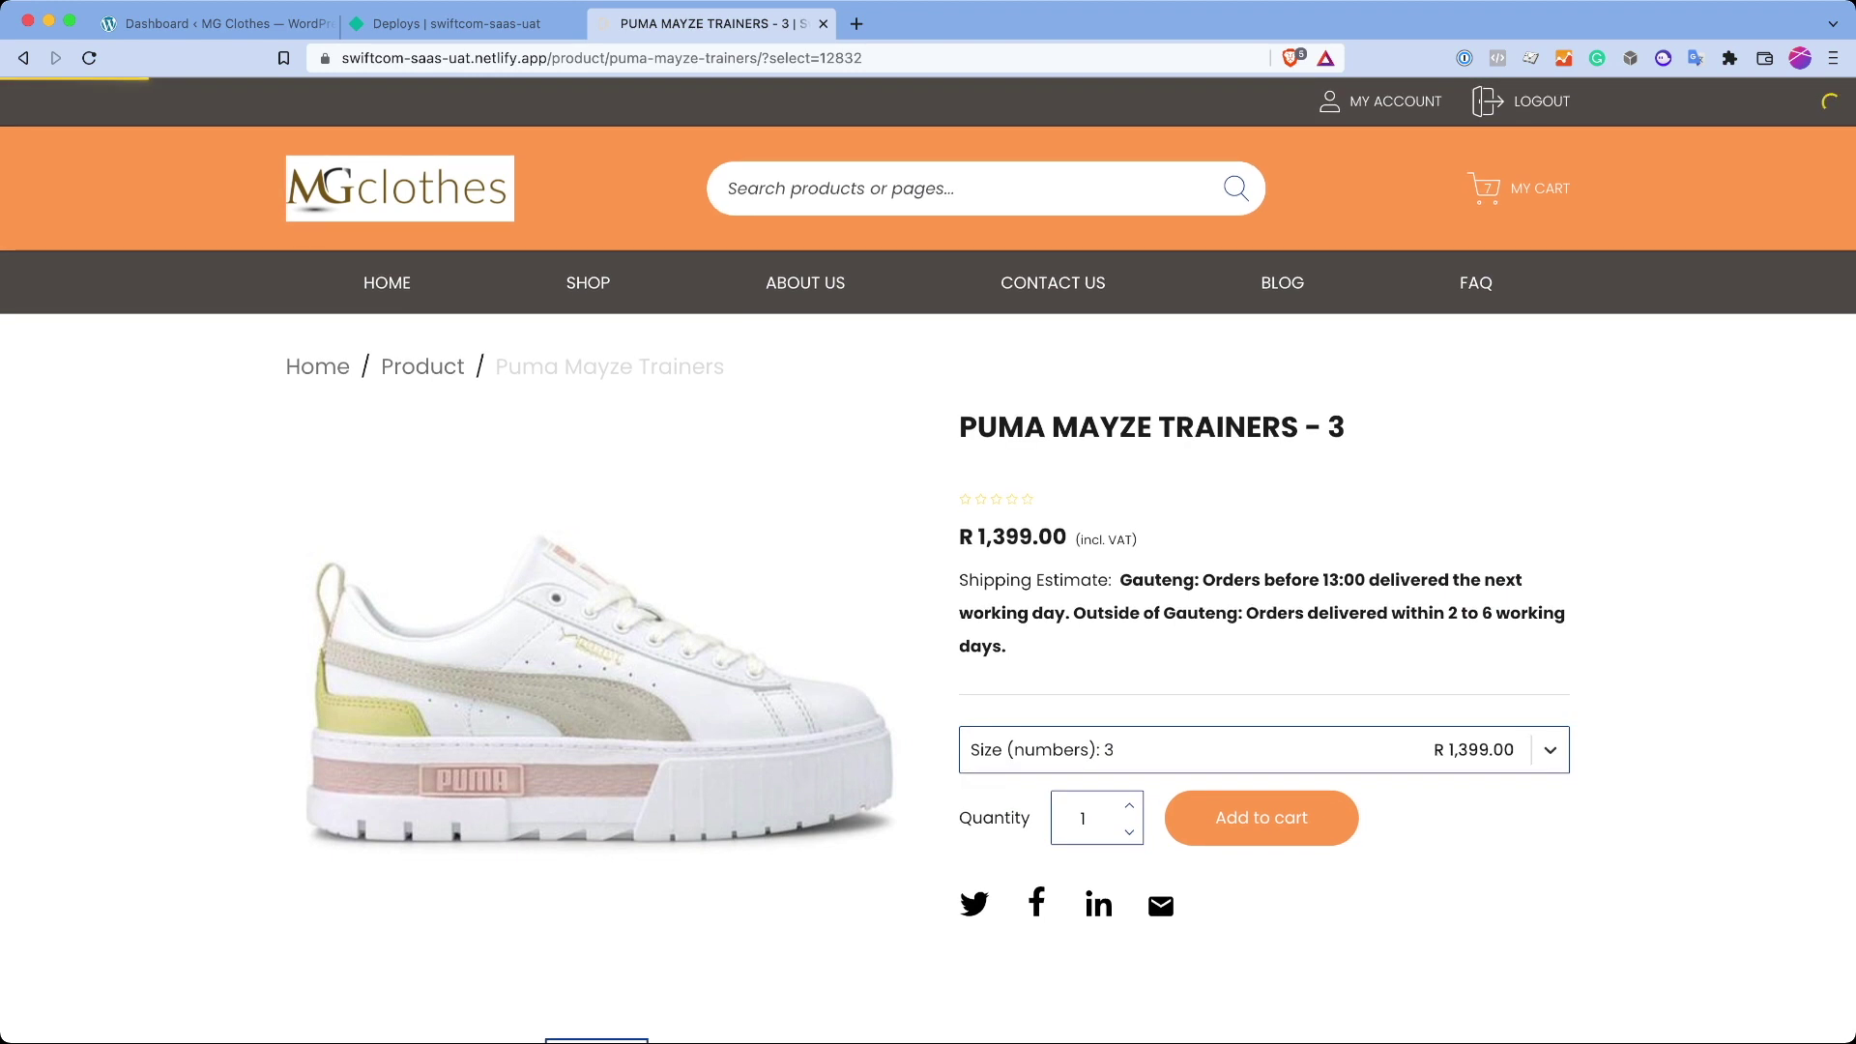
pyautogui.scroll(-5, 928, 566)
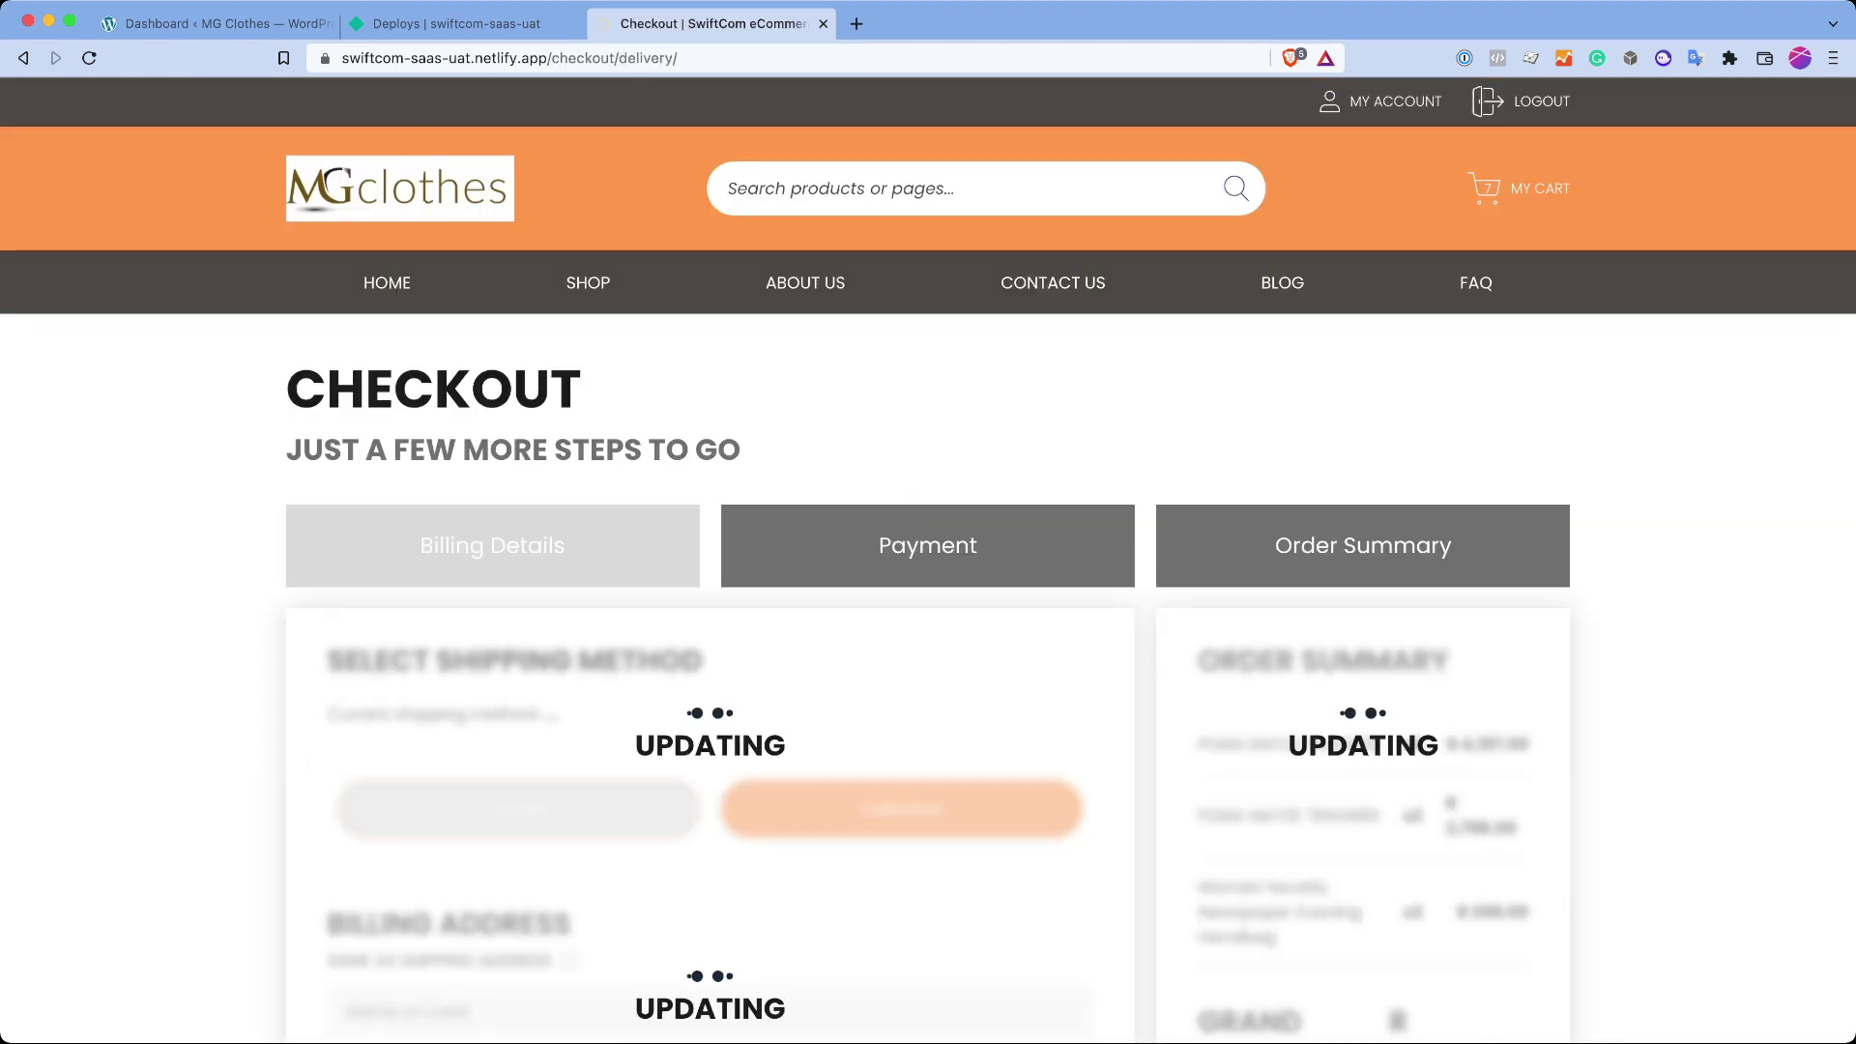
pyautogui.scroll(-2, 928, 580)
pyautogui.scroll(-3, 928, 580)
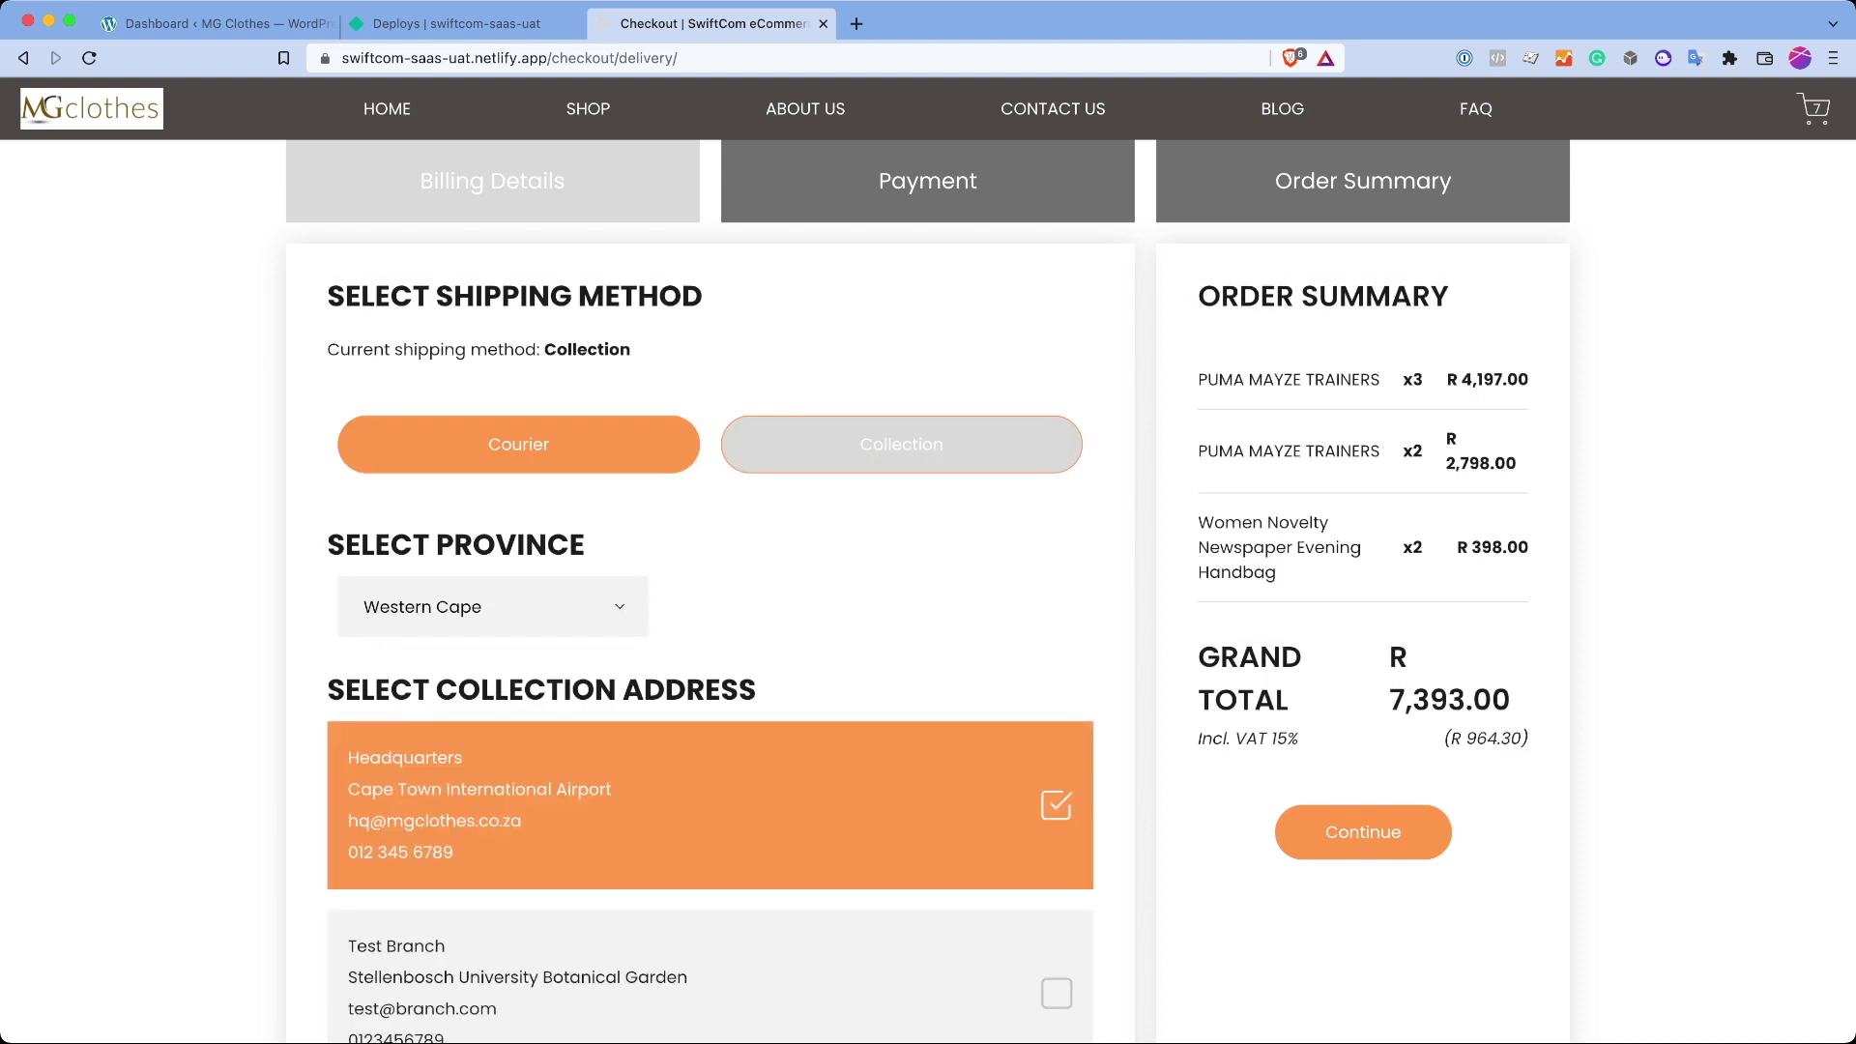
pyautogui.scroll(-3, 928, 581)
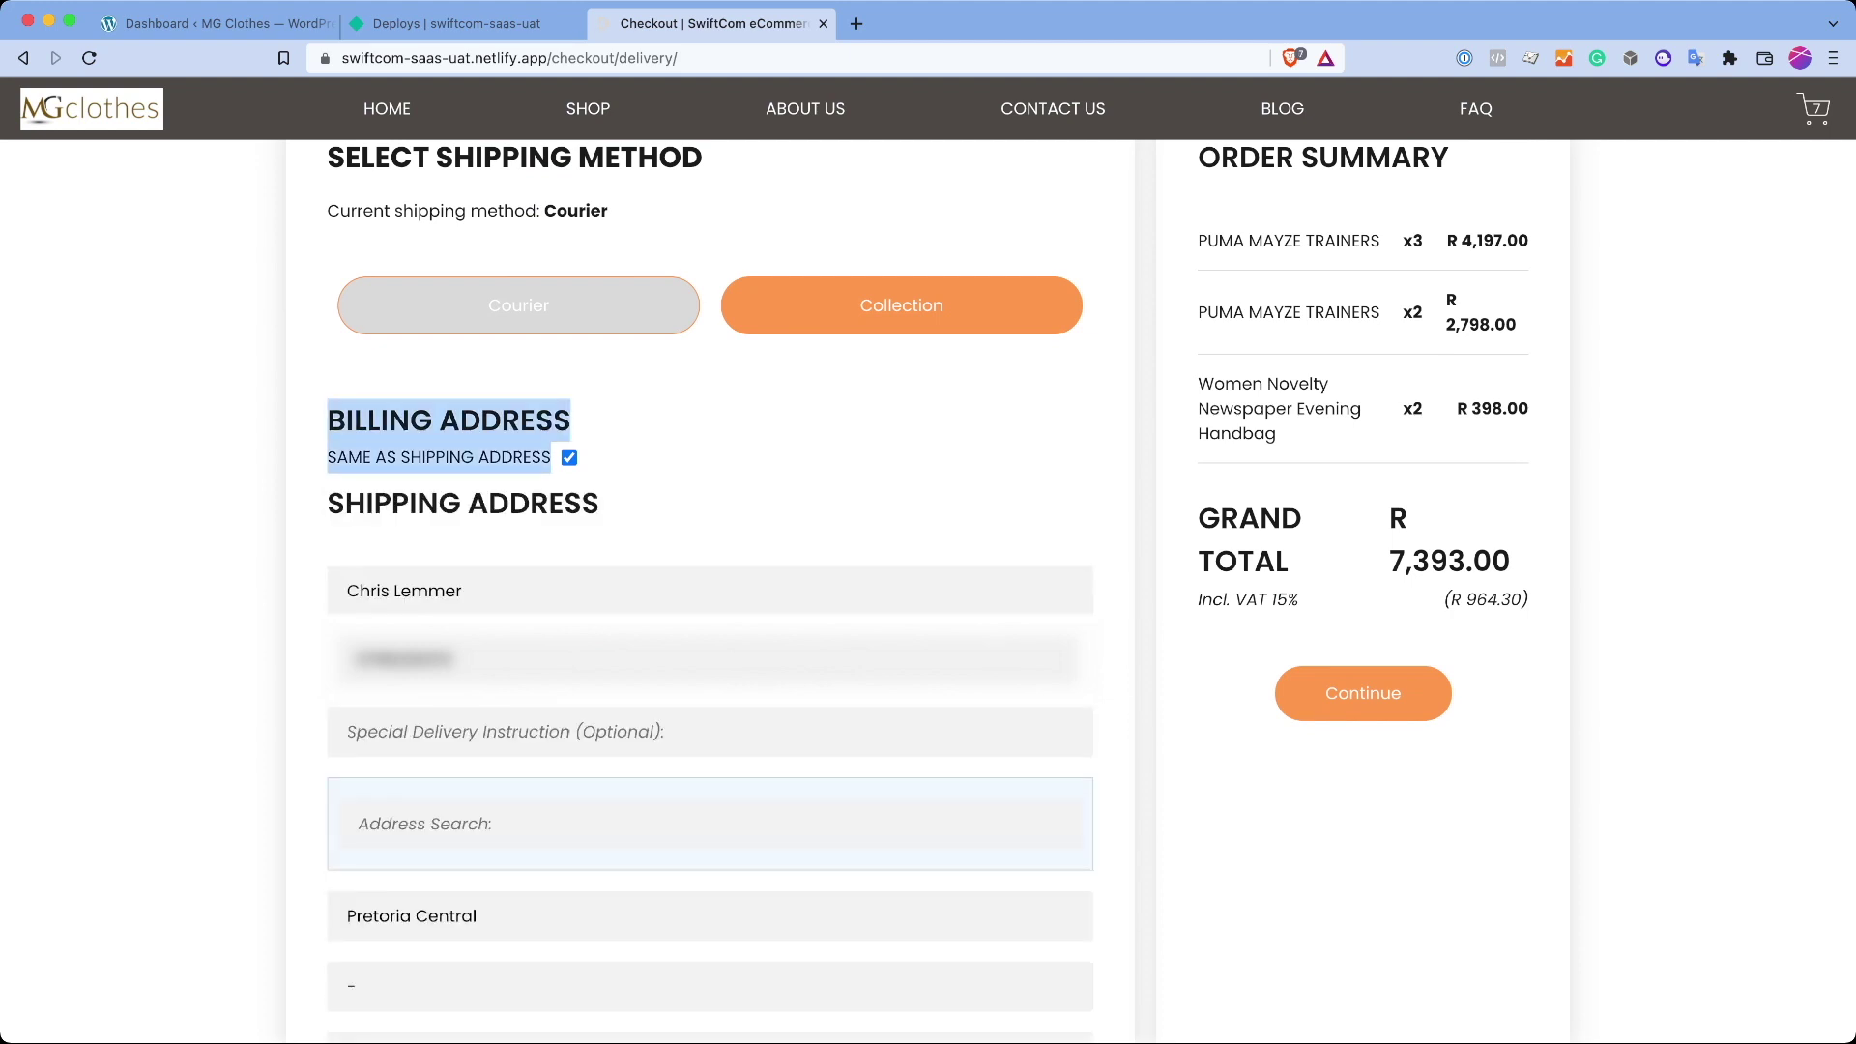
pyautogui.scroll(-8, 711, 590)
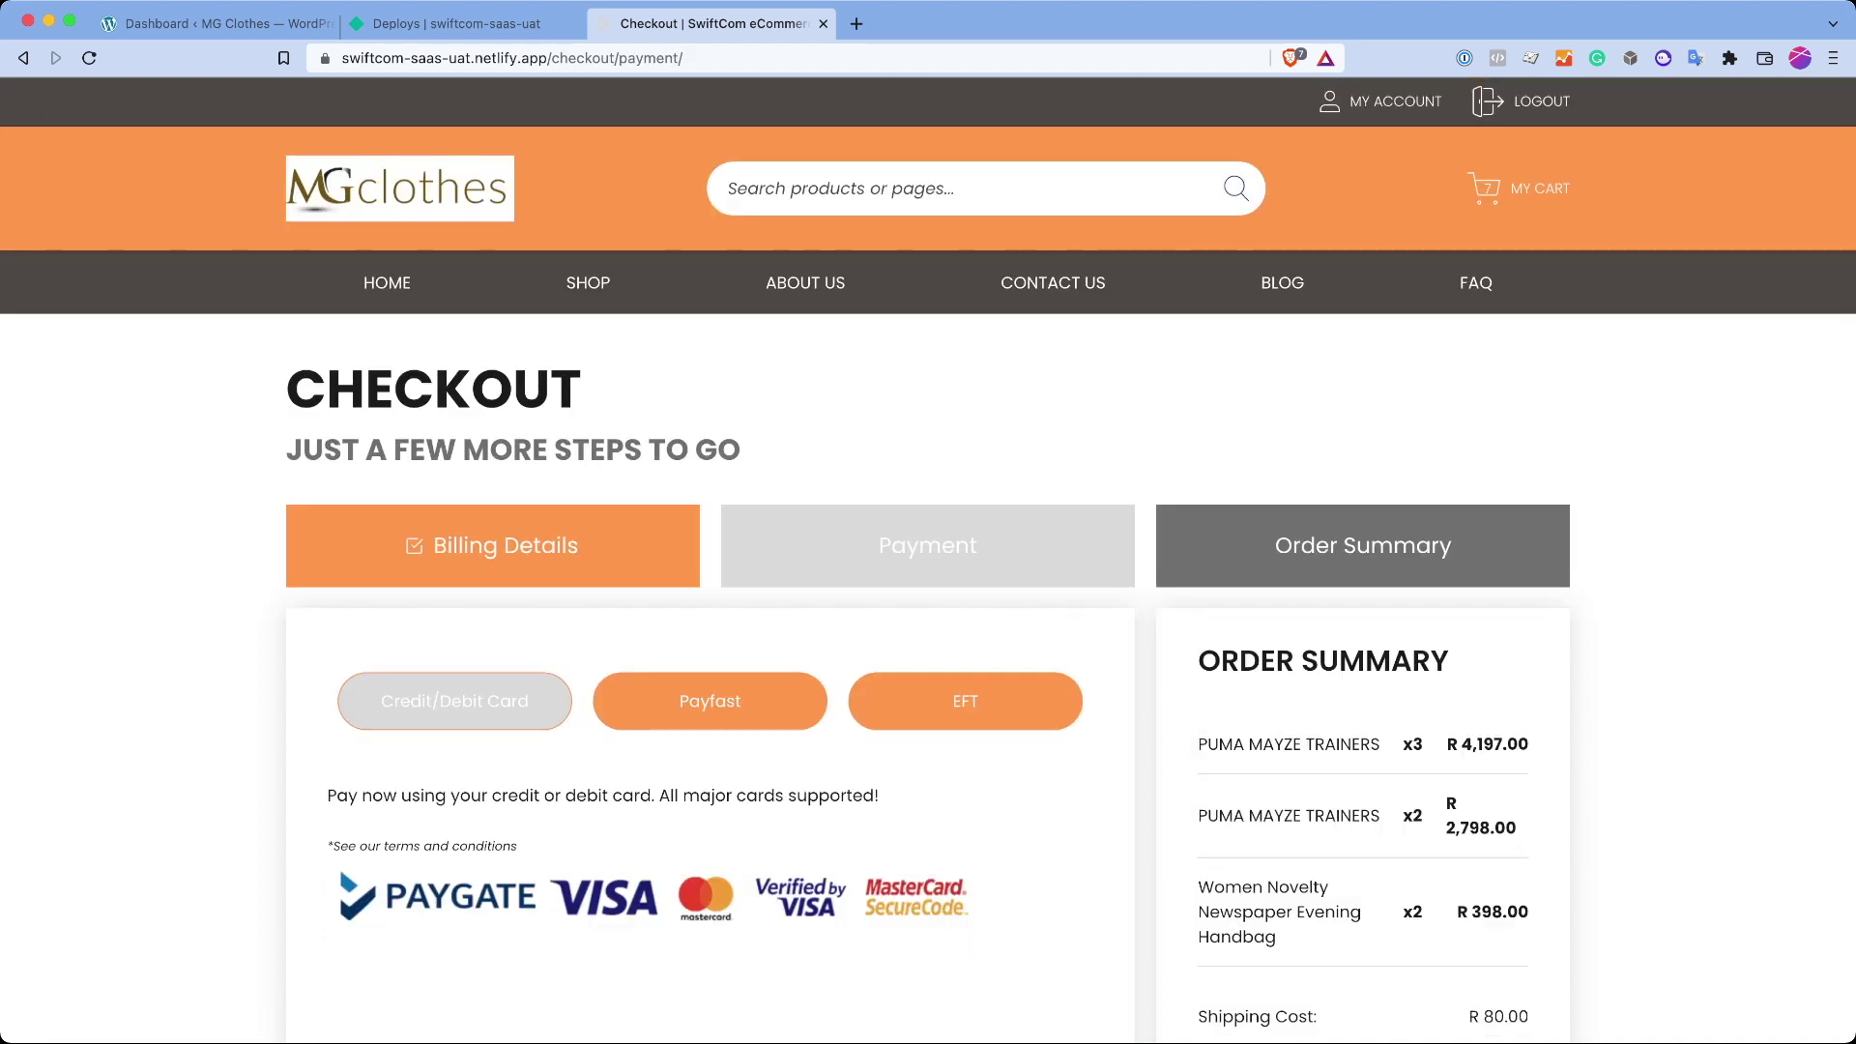
# Step: Pay by EFT and submit the R 7,473.00 order, which includes R 80.00 shipping
pyautogui.scroll(-5, 928, 522)
pyautogui.moveTo(1529, 545); pyautogui.dragTo(1198, 544)
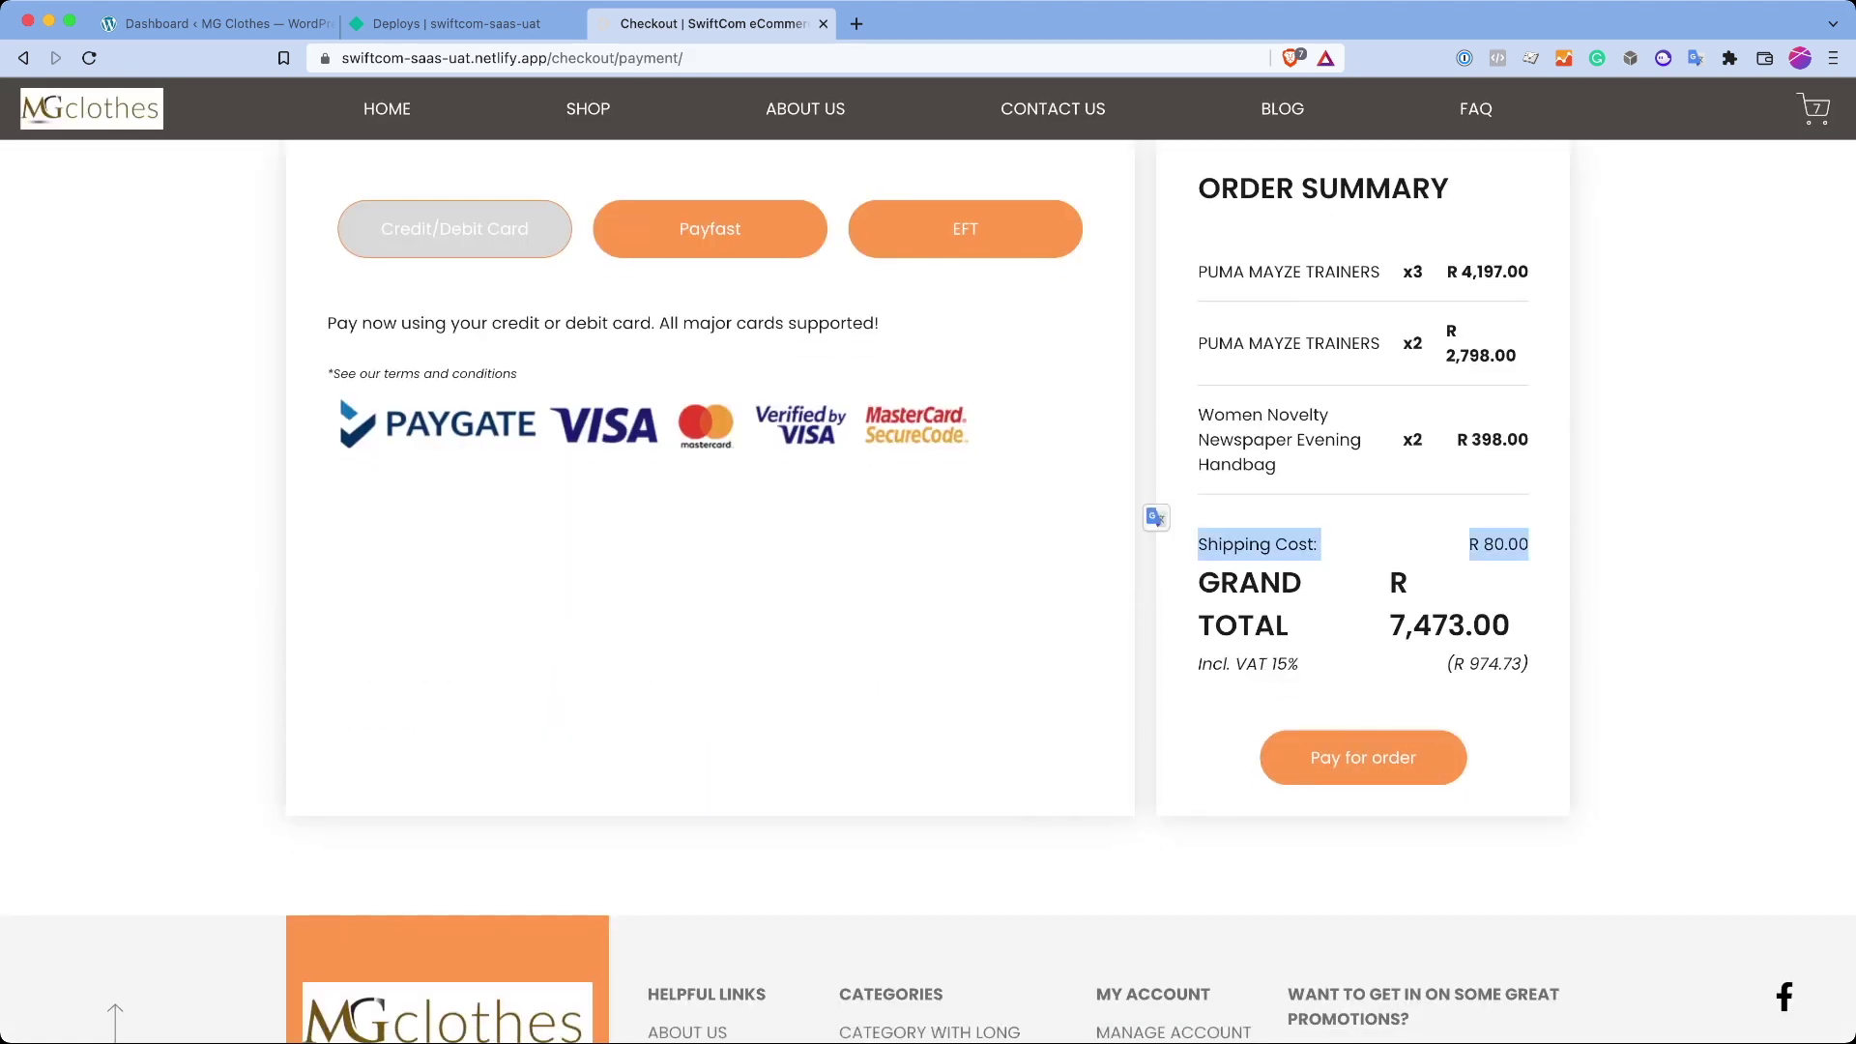
pyautogui.scroll(2, 928, 580)
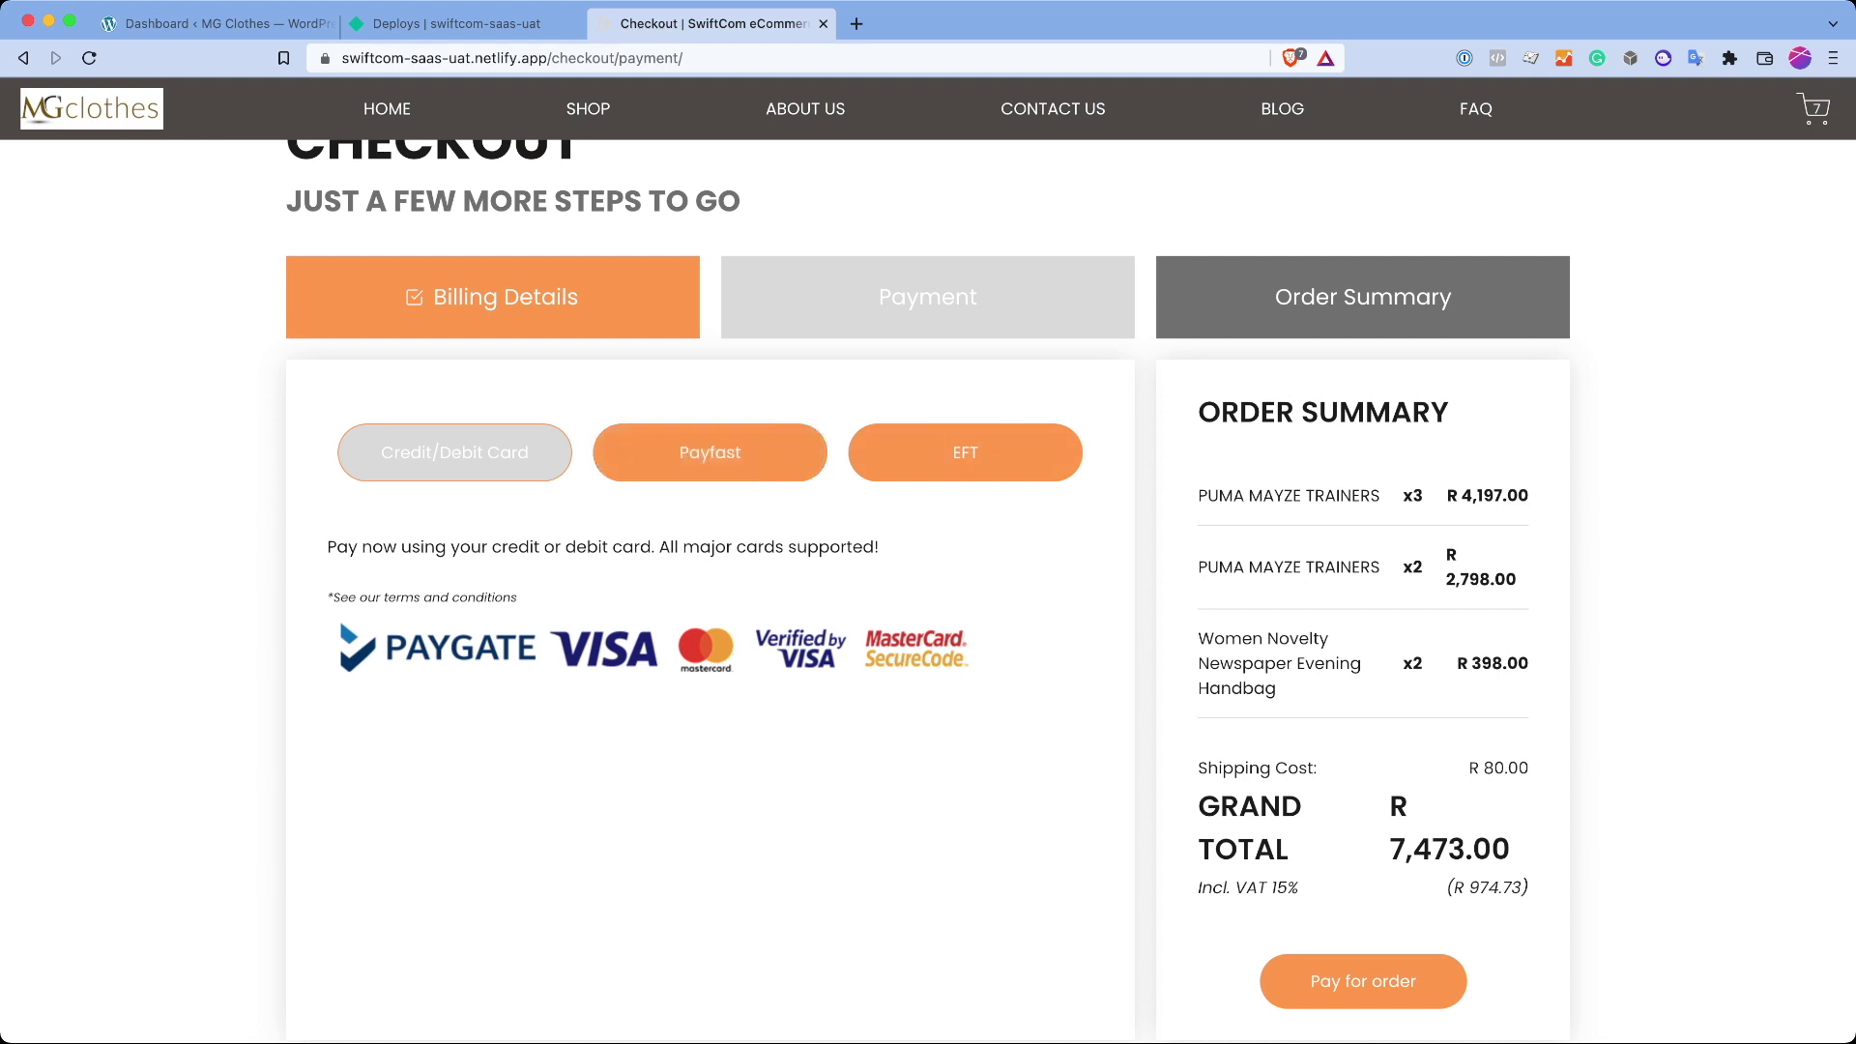
pyautogui.click(965, 452)
pyautogui.scroll(-3, 928, 677)
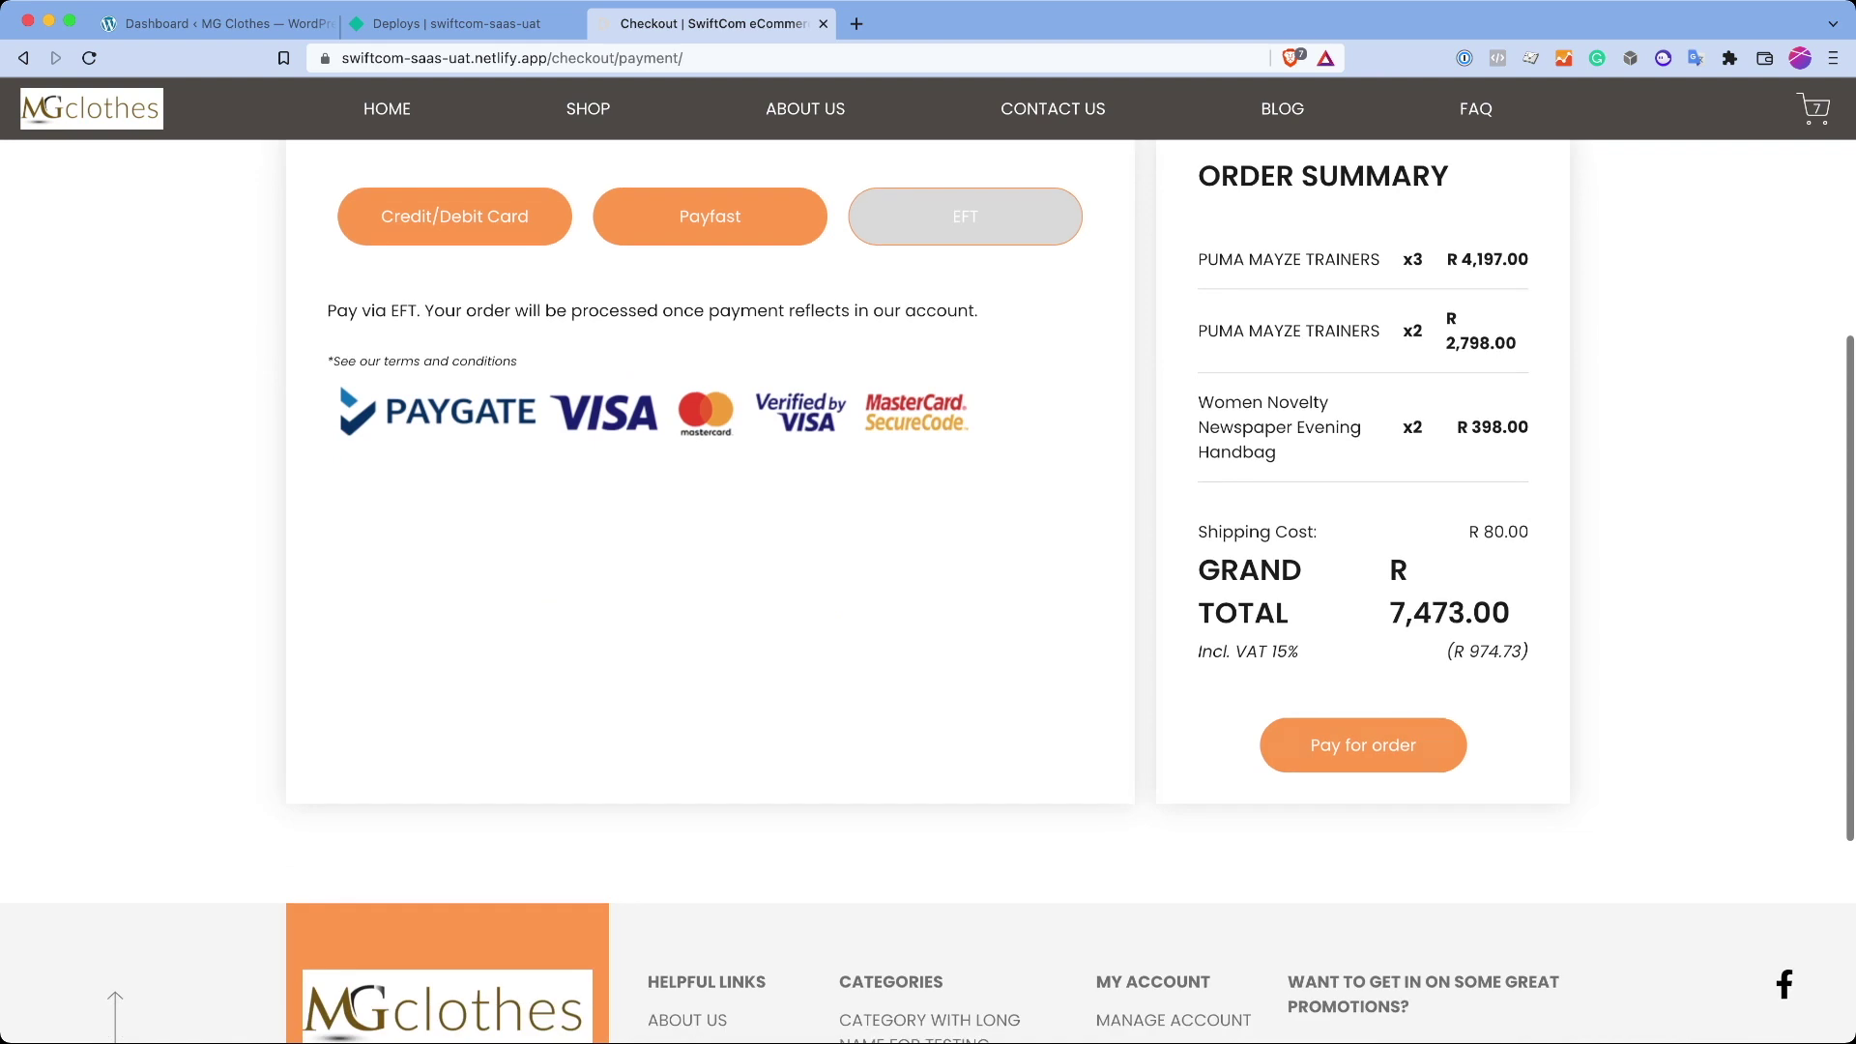
pyautogui.click(1363, 981)
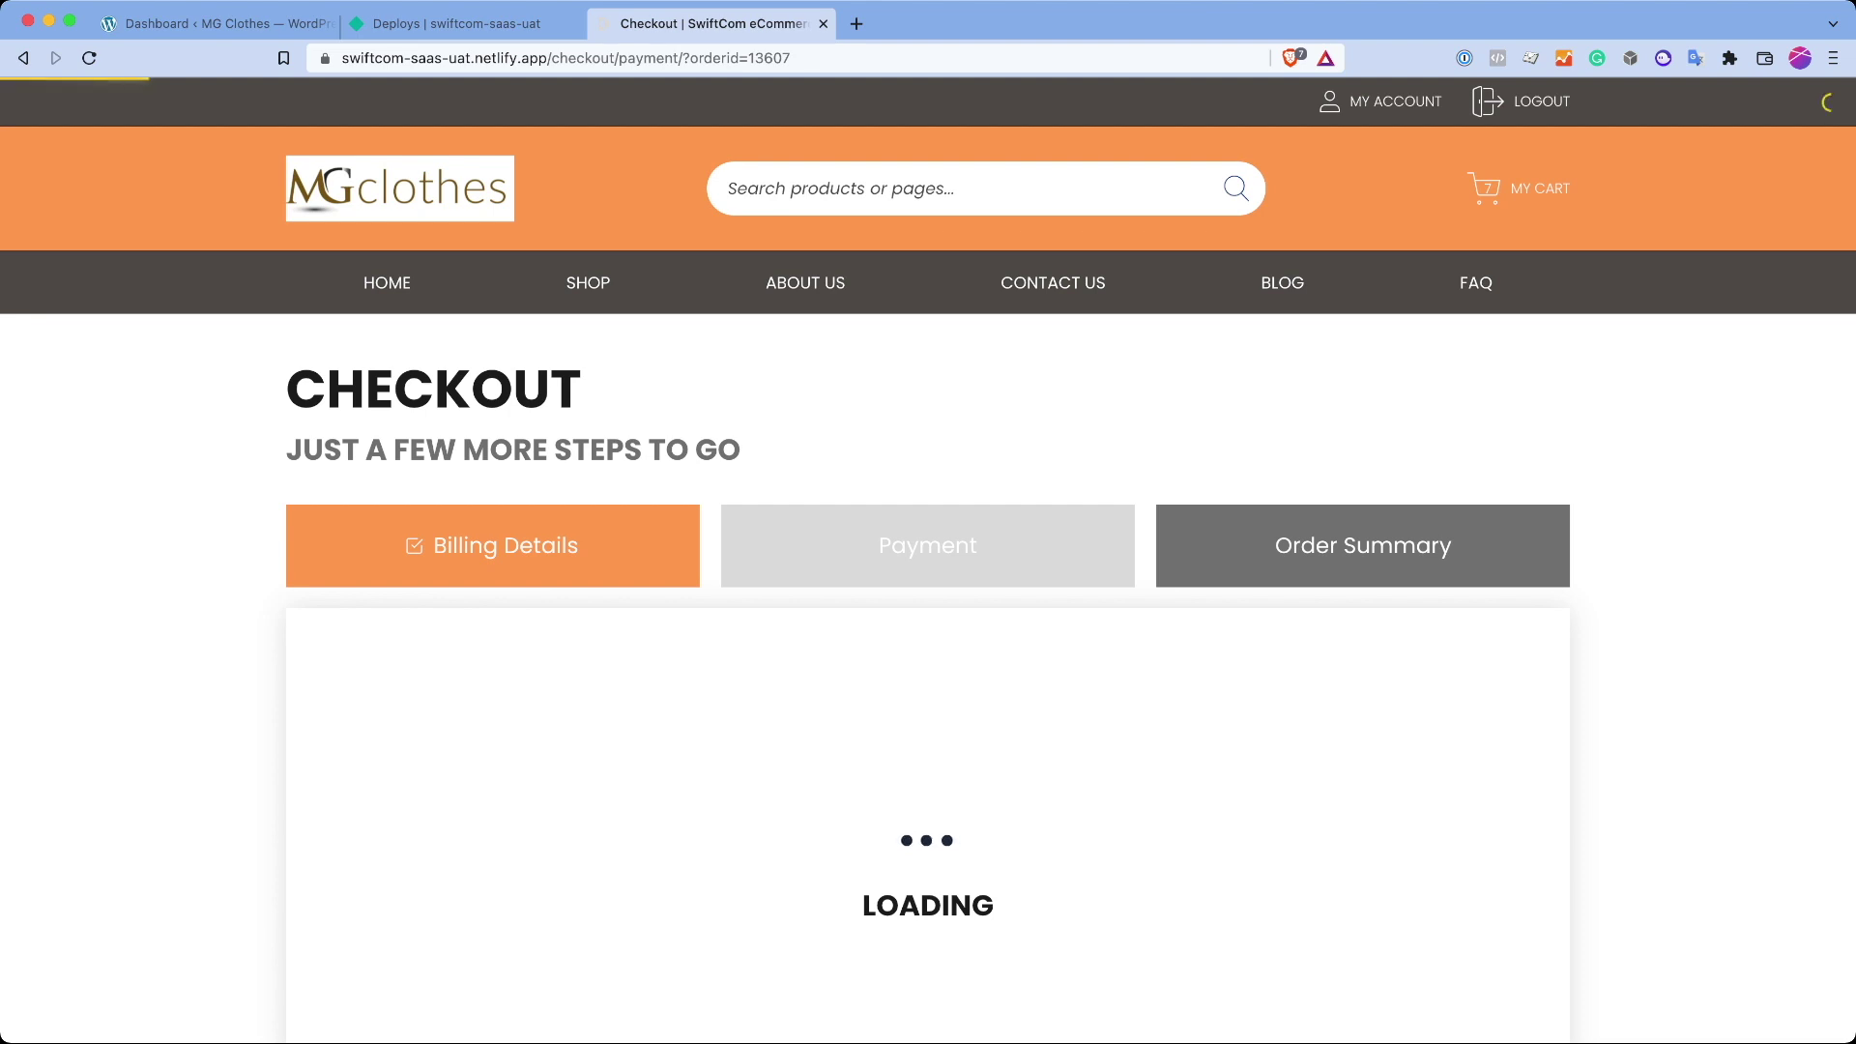
# Step: Scroll the order confirmation and highlight the bank transfer details
pyautogui.scroll(-3, 928, 580)
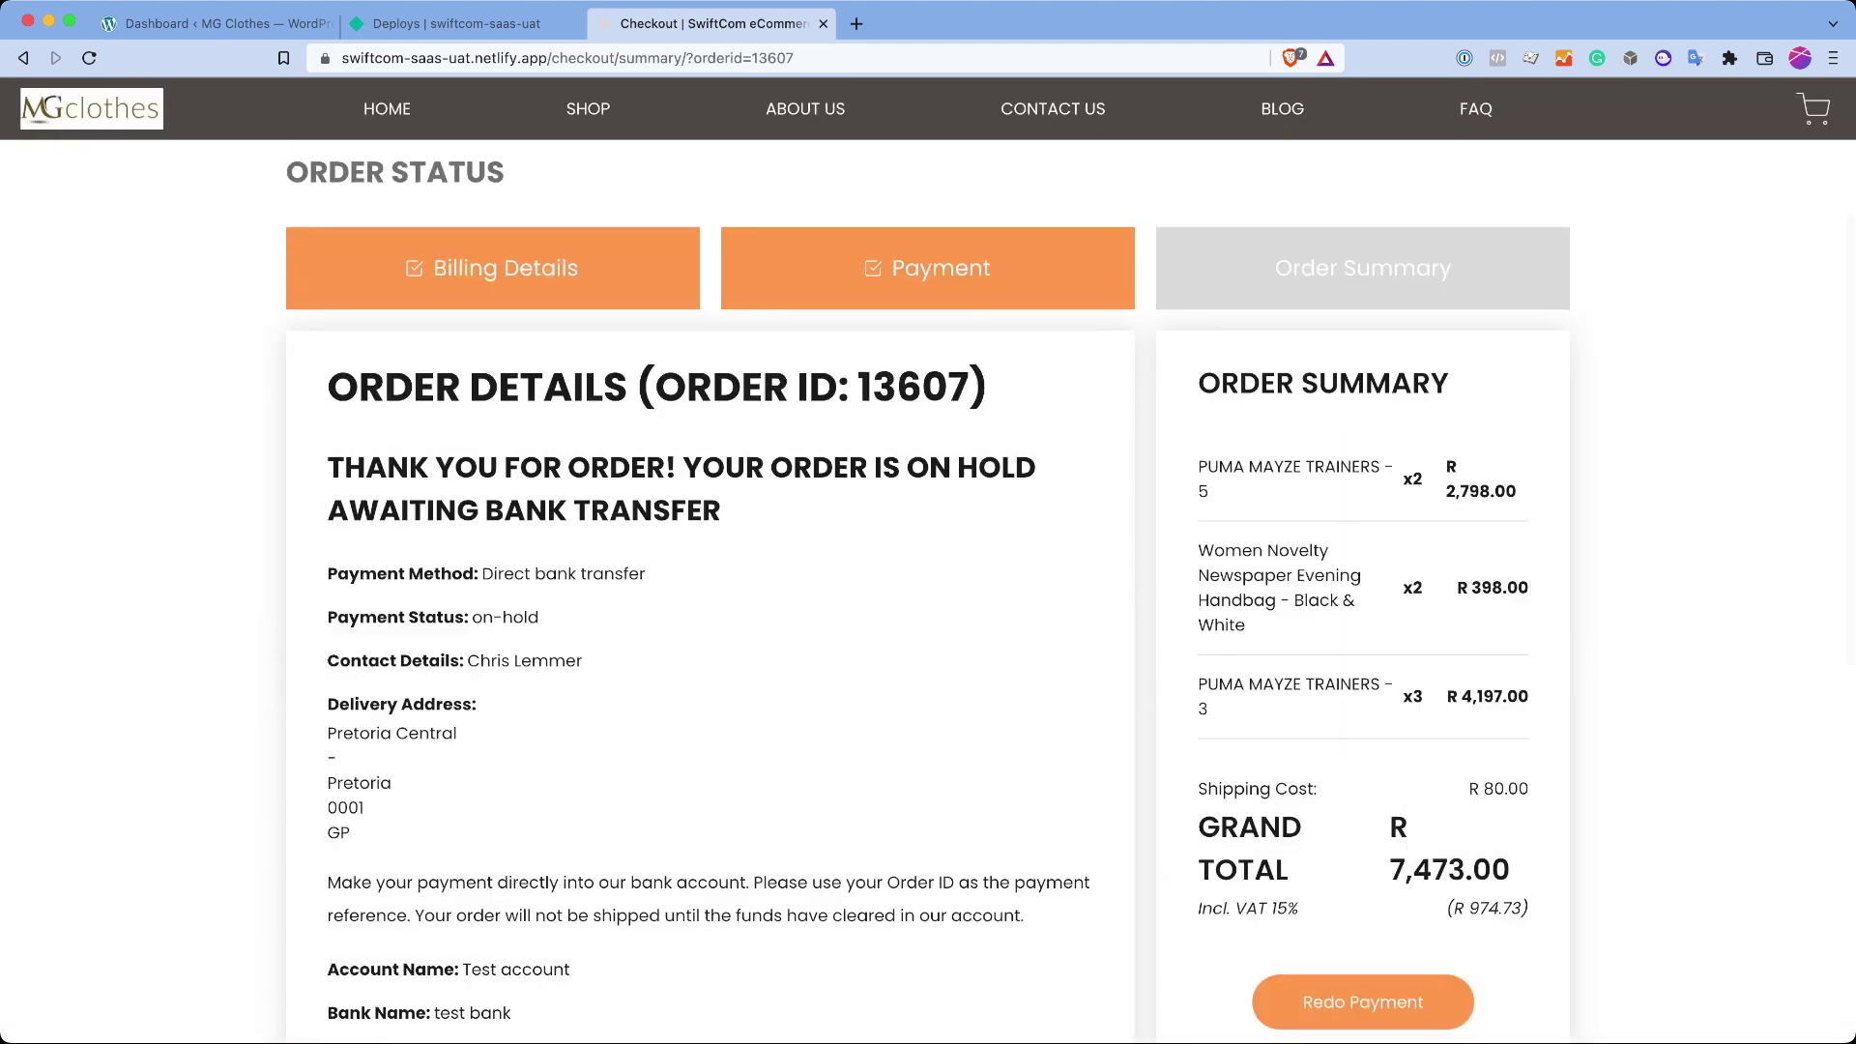
pyautogui.scroll(-3, 929, 580)
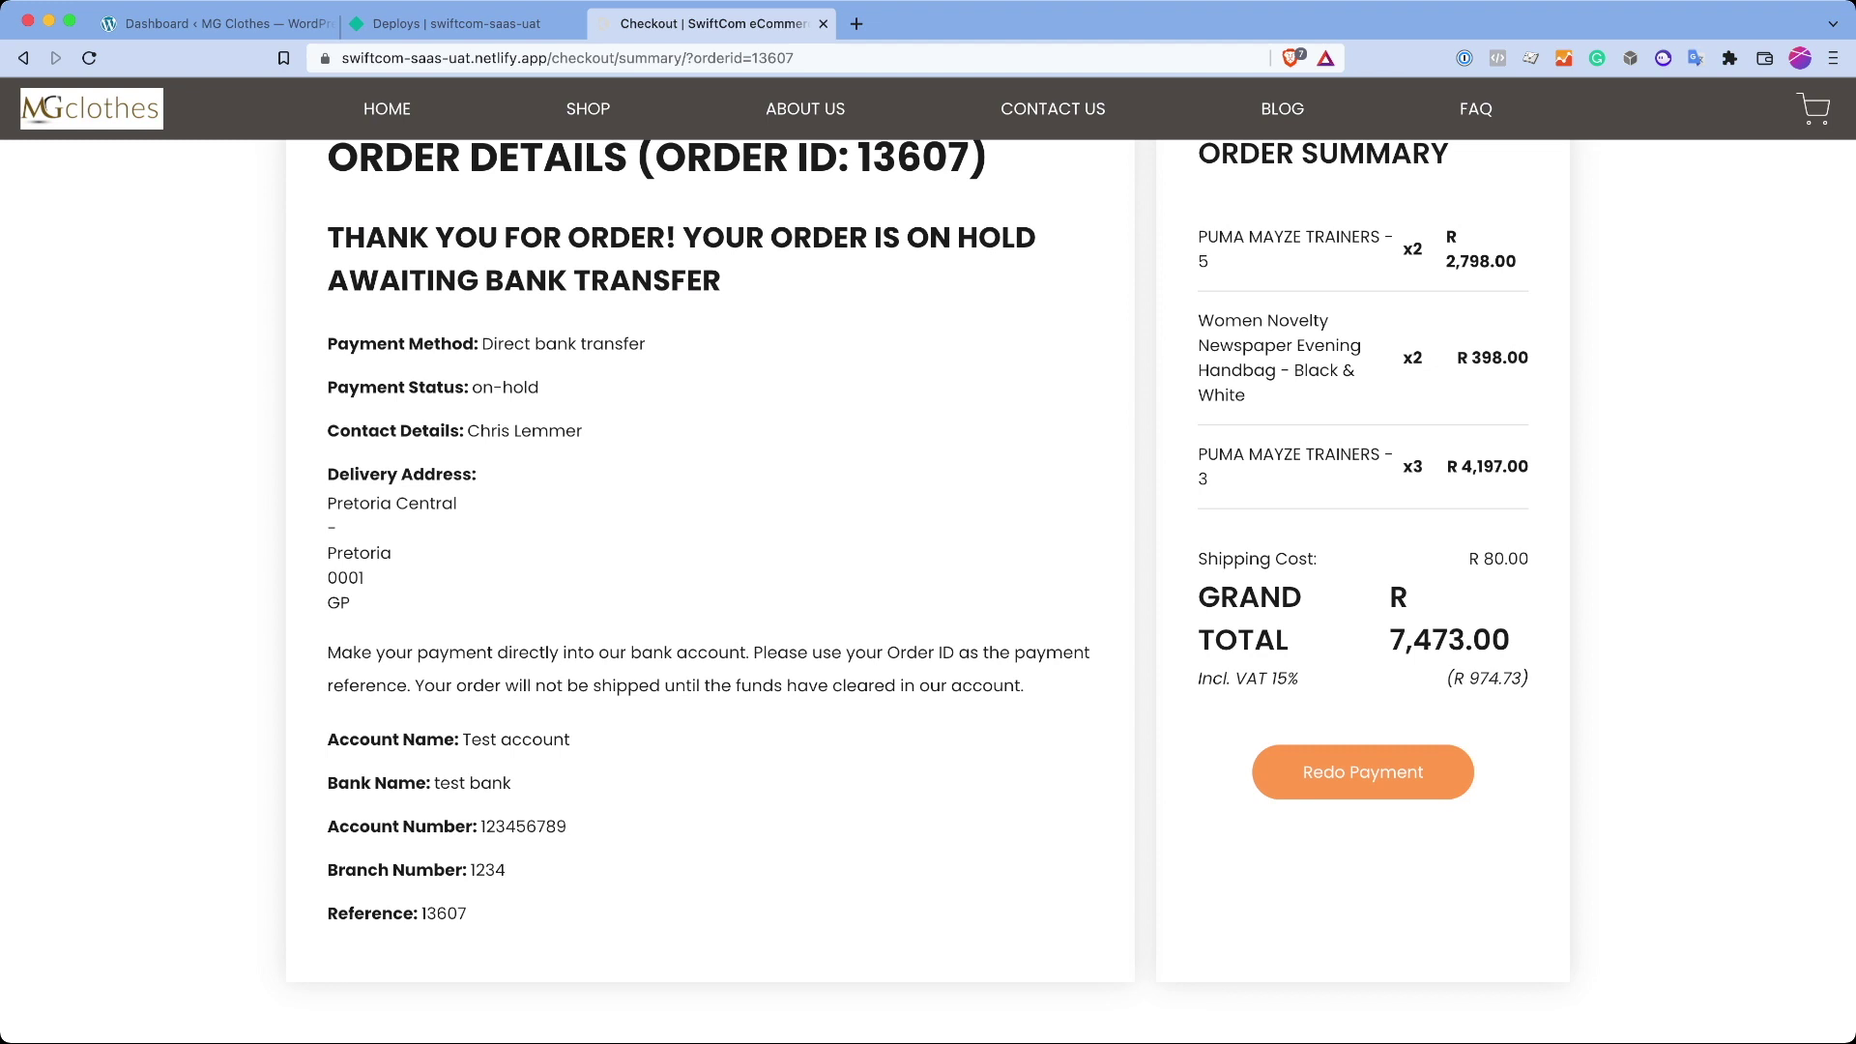
pyautogui.moveTo(369, 430); pyautogui.dragTo(1451, 918)
pyautogui.scroll(1, 928, 580)
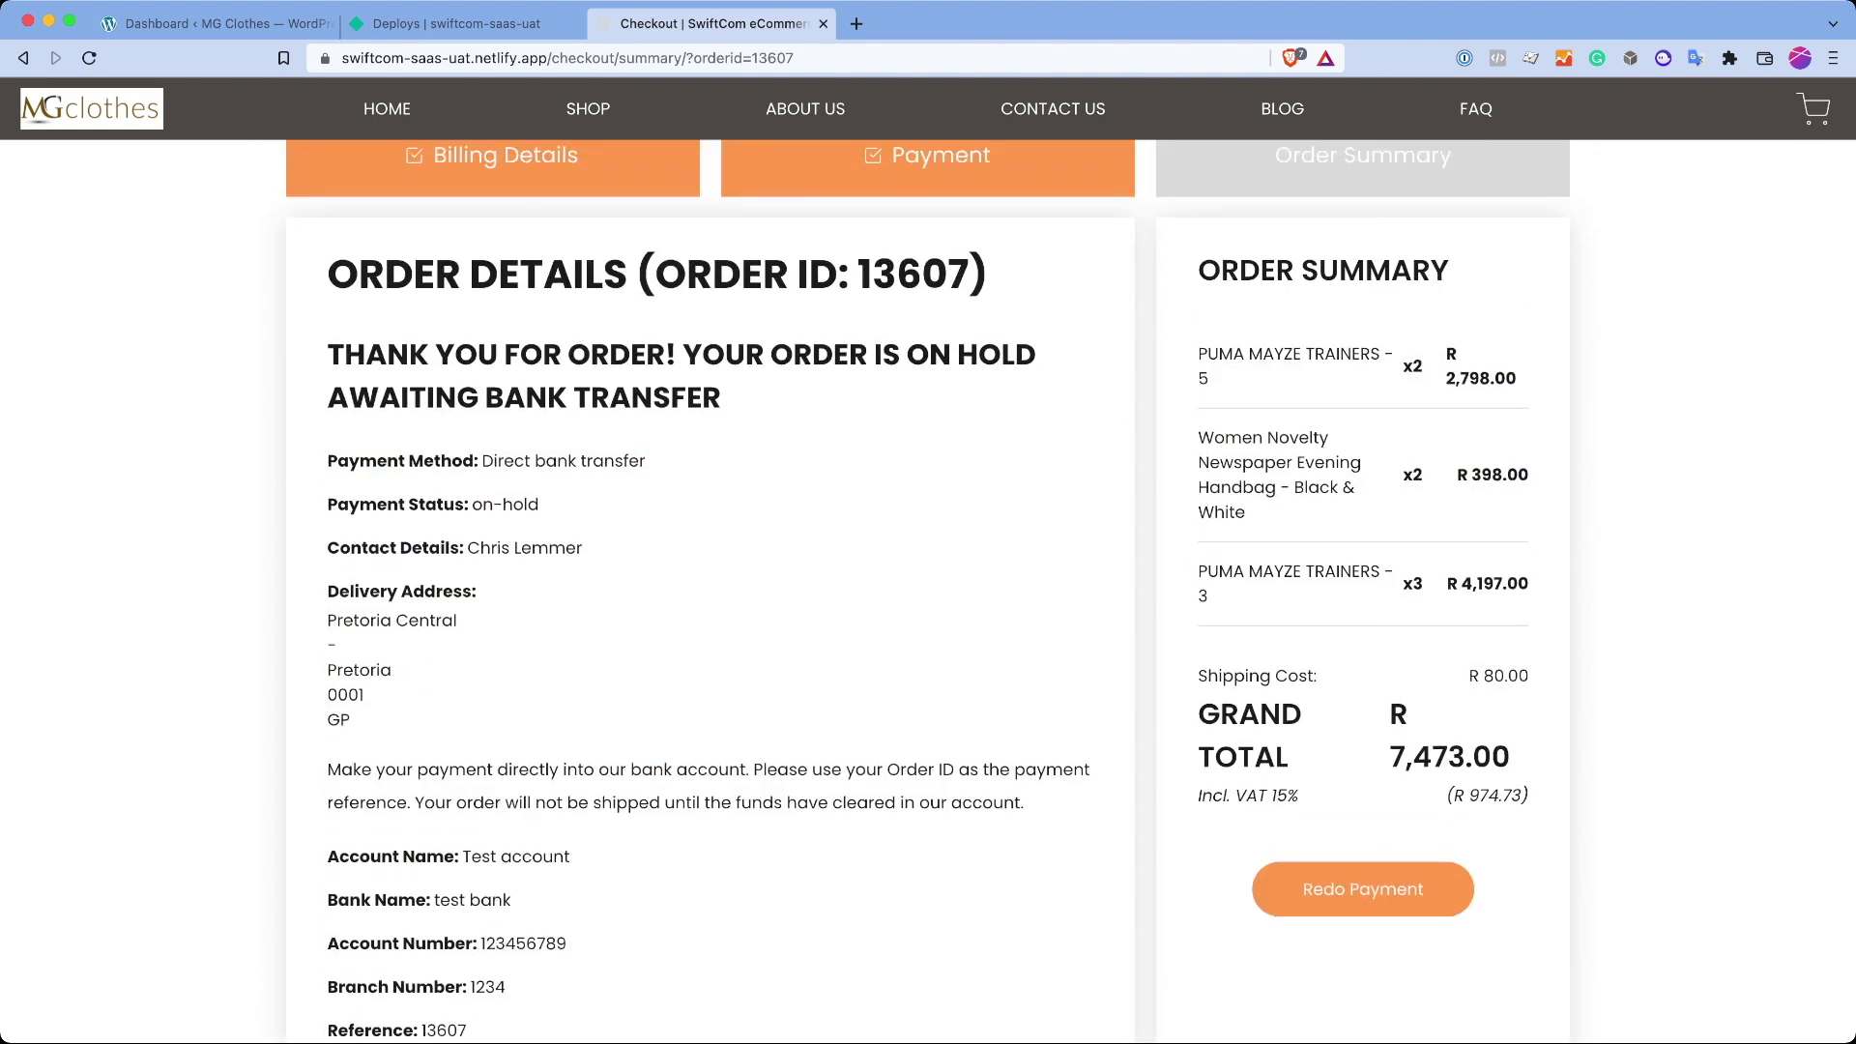
# Step: Highlight the payment instructions paragraph, then clear the selection and return to the page top
pyautogui.scroll(-1, 928, 581)
pyautogui.scroll(-1, 928, 580)
pyautogui.moveTo(470, 870); pyautogui.dragTo(328, 693)
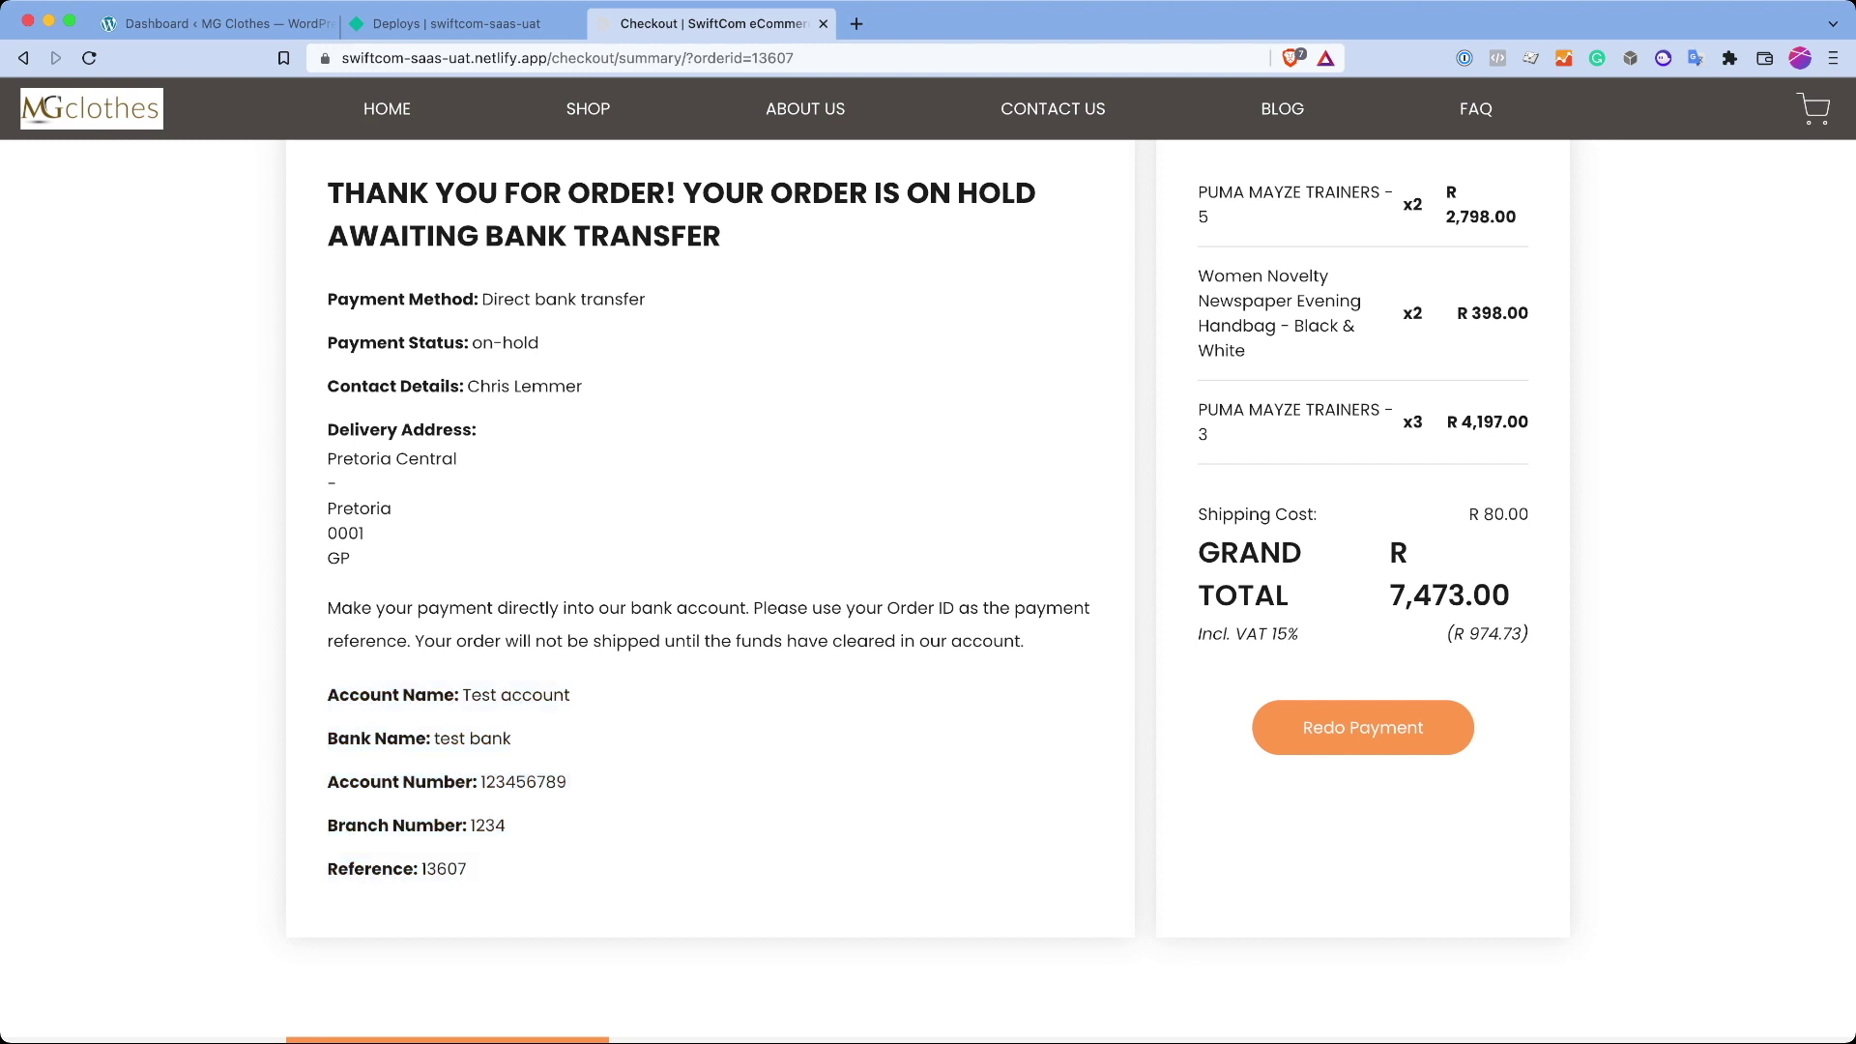
pyautogui.tripleClick(708, 623)
pyautogui.scroll(2, 928, 580)
pyautogui.click(709, 800)
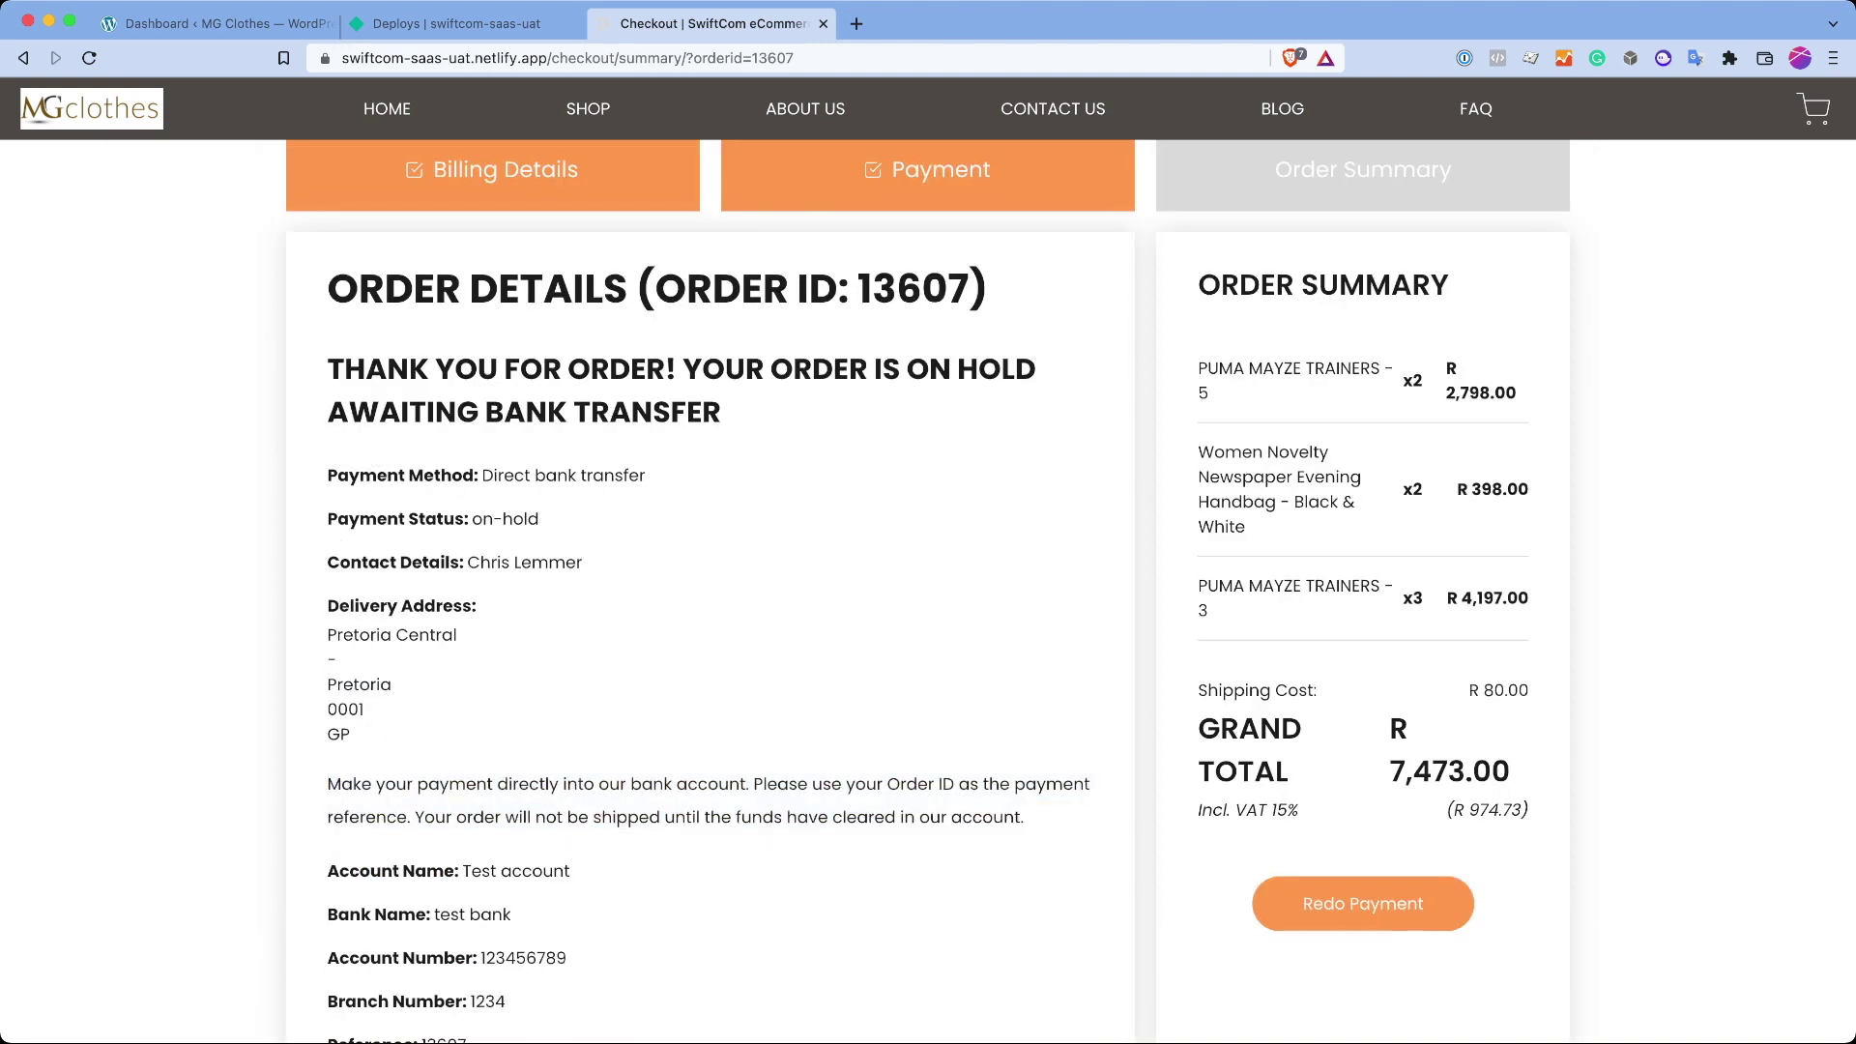
pyautogui.scroll(5, 928, 580)
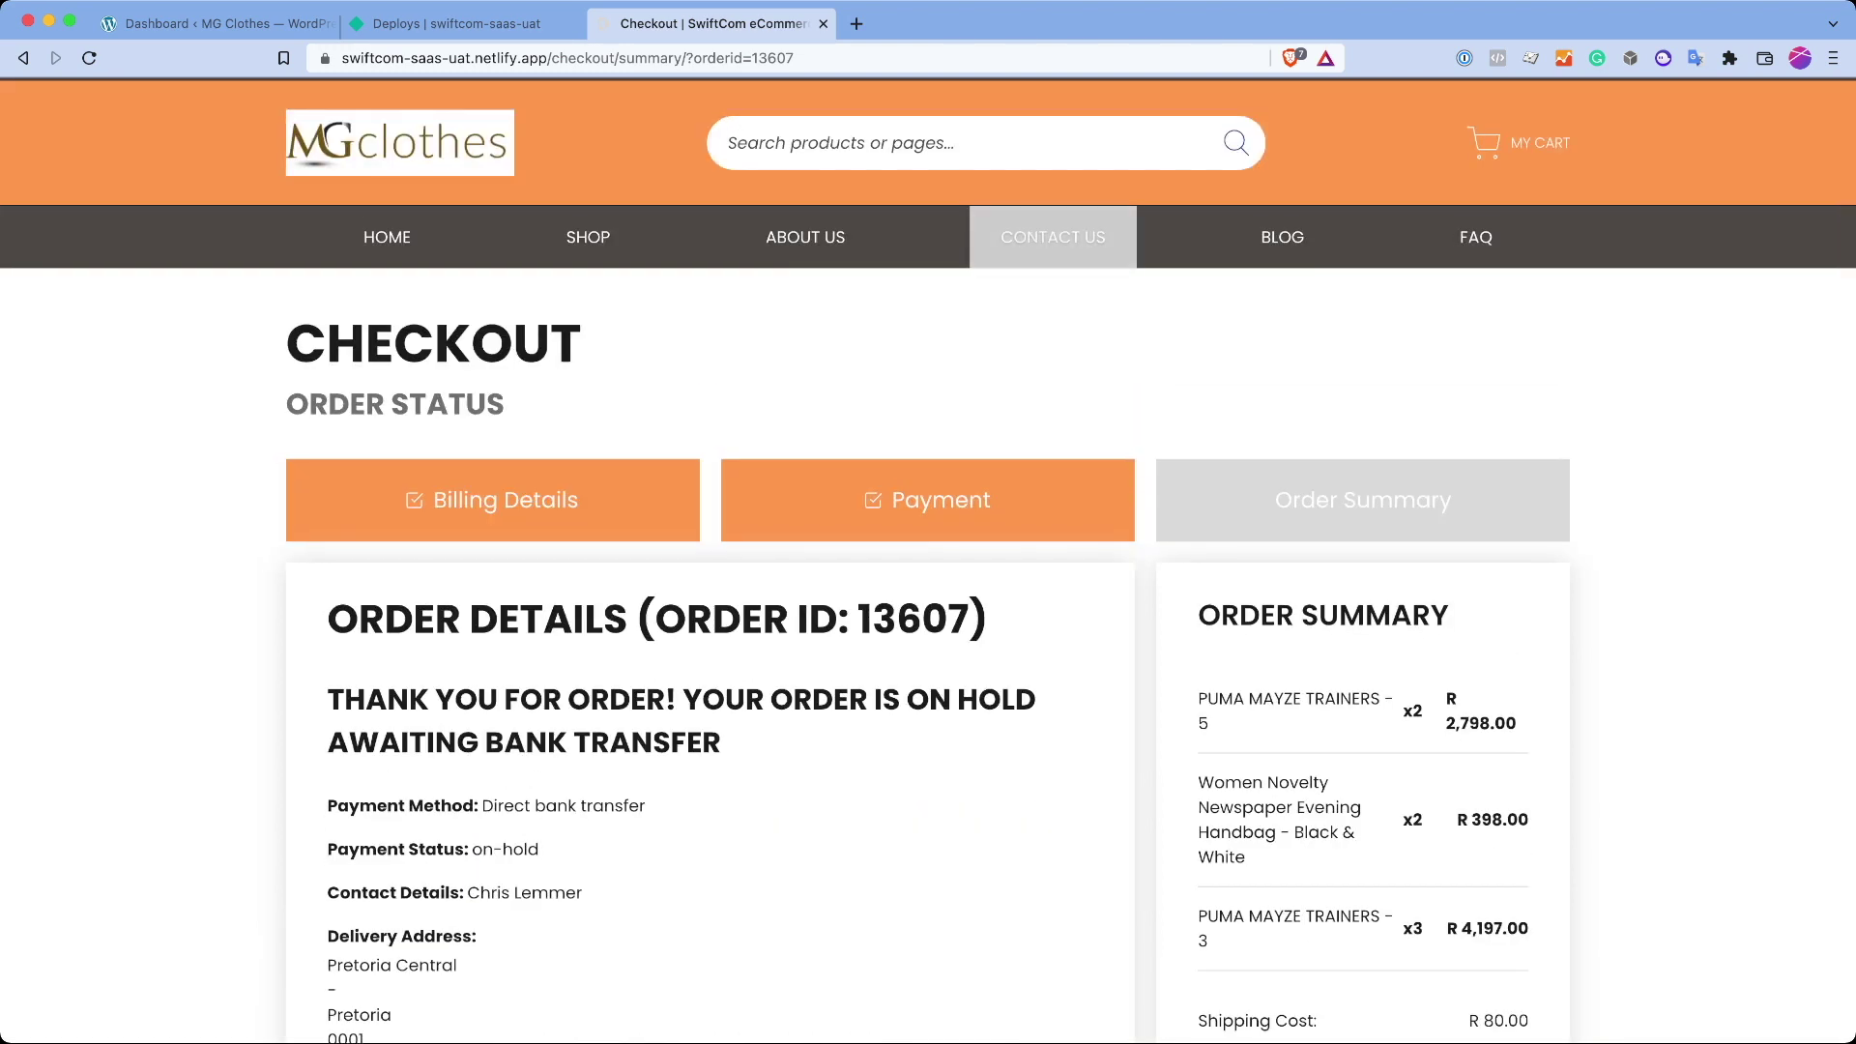
pyautogui.scroll(1, 1476, 237)
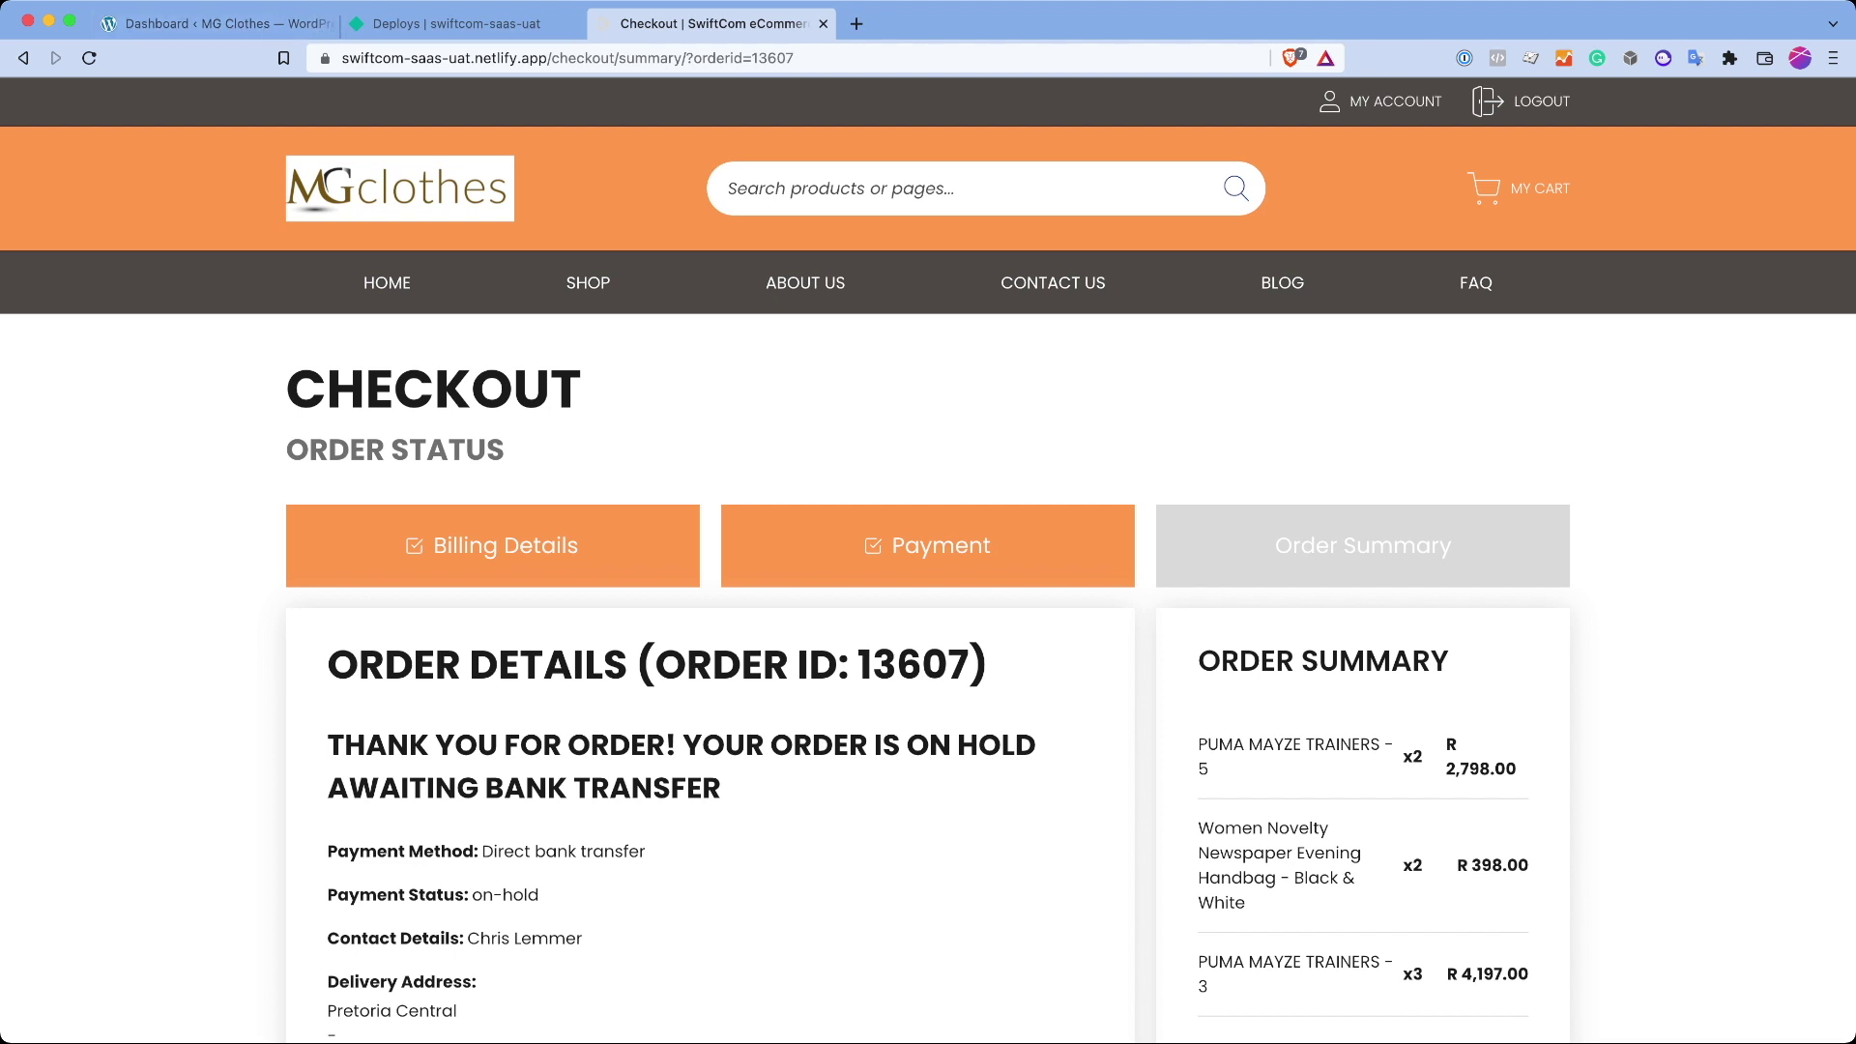
# Step: Try the store search with 'nike', then replace it with 'nucleo'
pyautogui.write('nike')
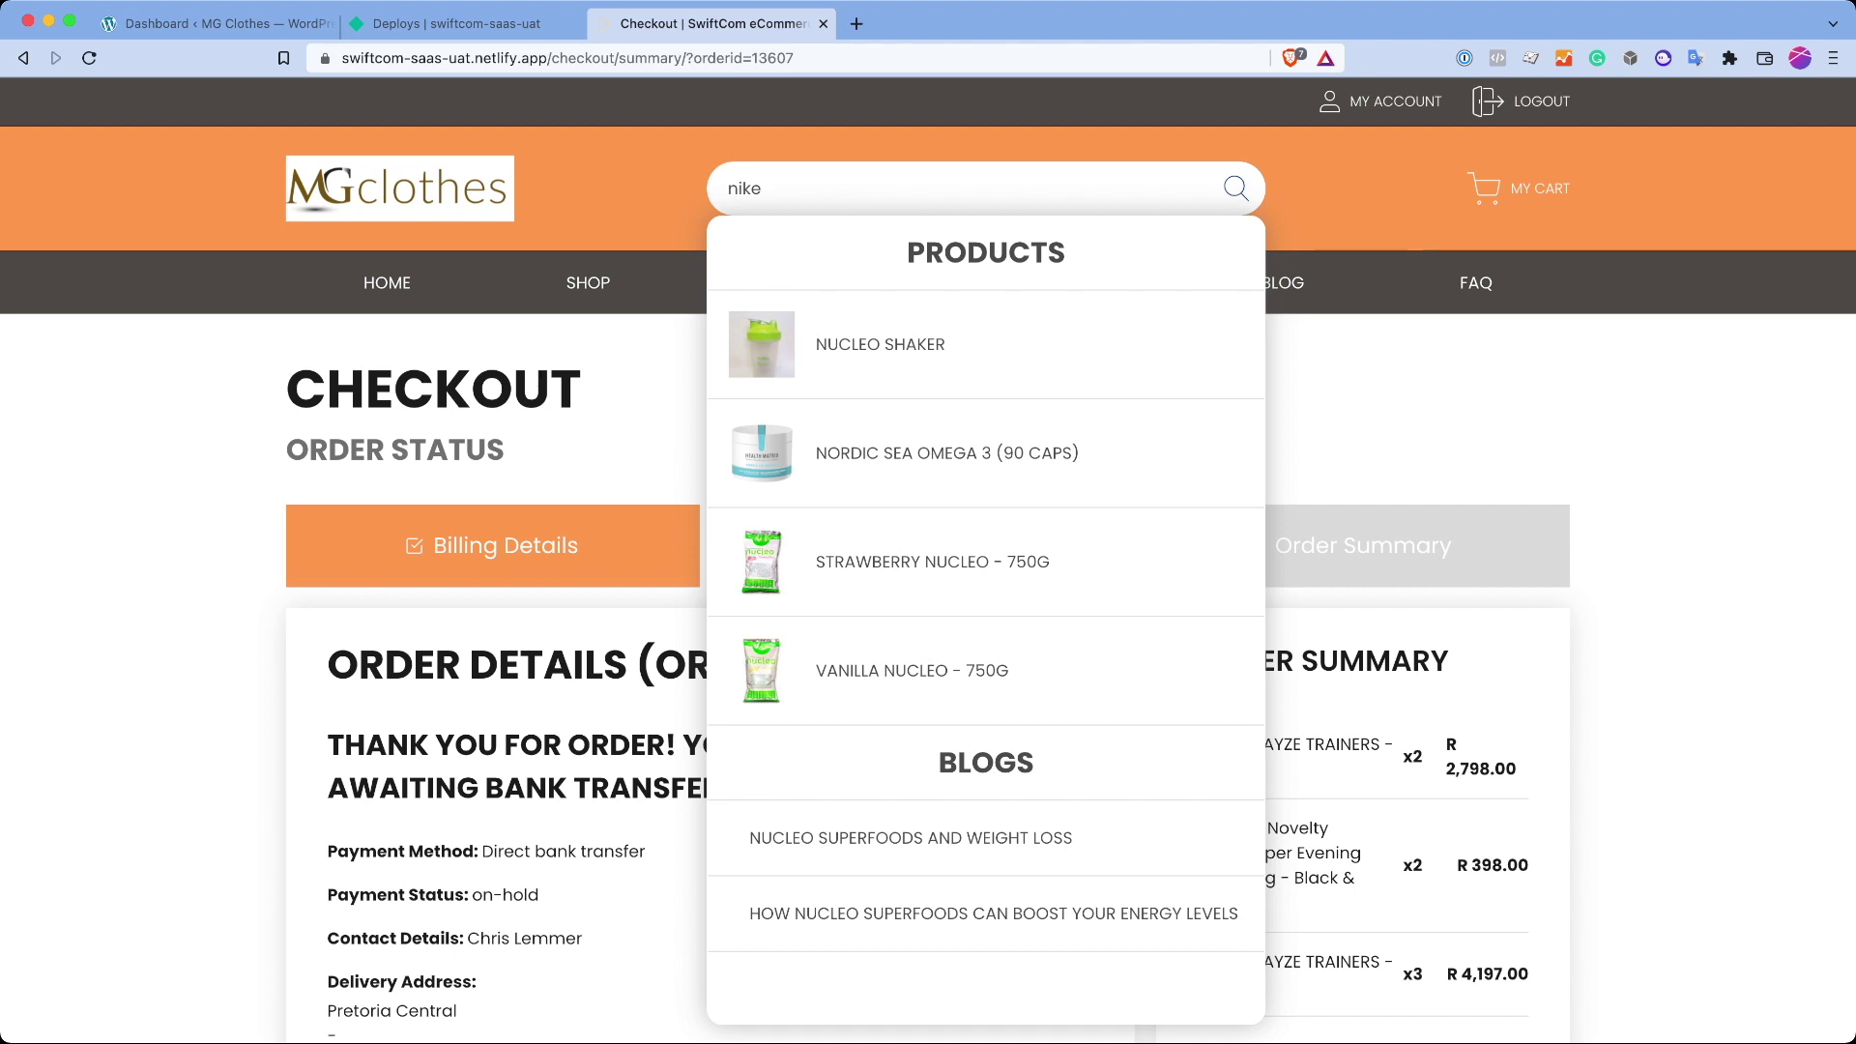
pyautogui.press('BackSpace')
pyautogui.press('BackSpace')
pyautogui.press('BackSpace')
pyautogui.press('BackSpace')
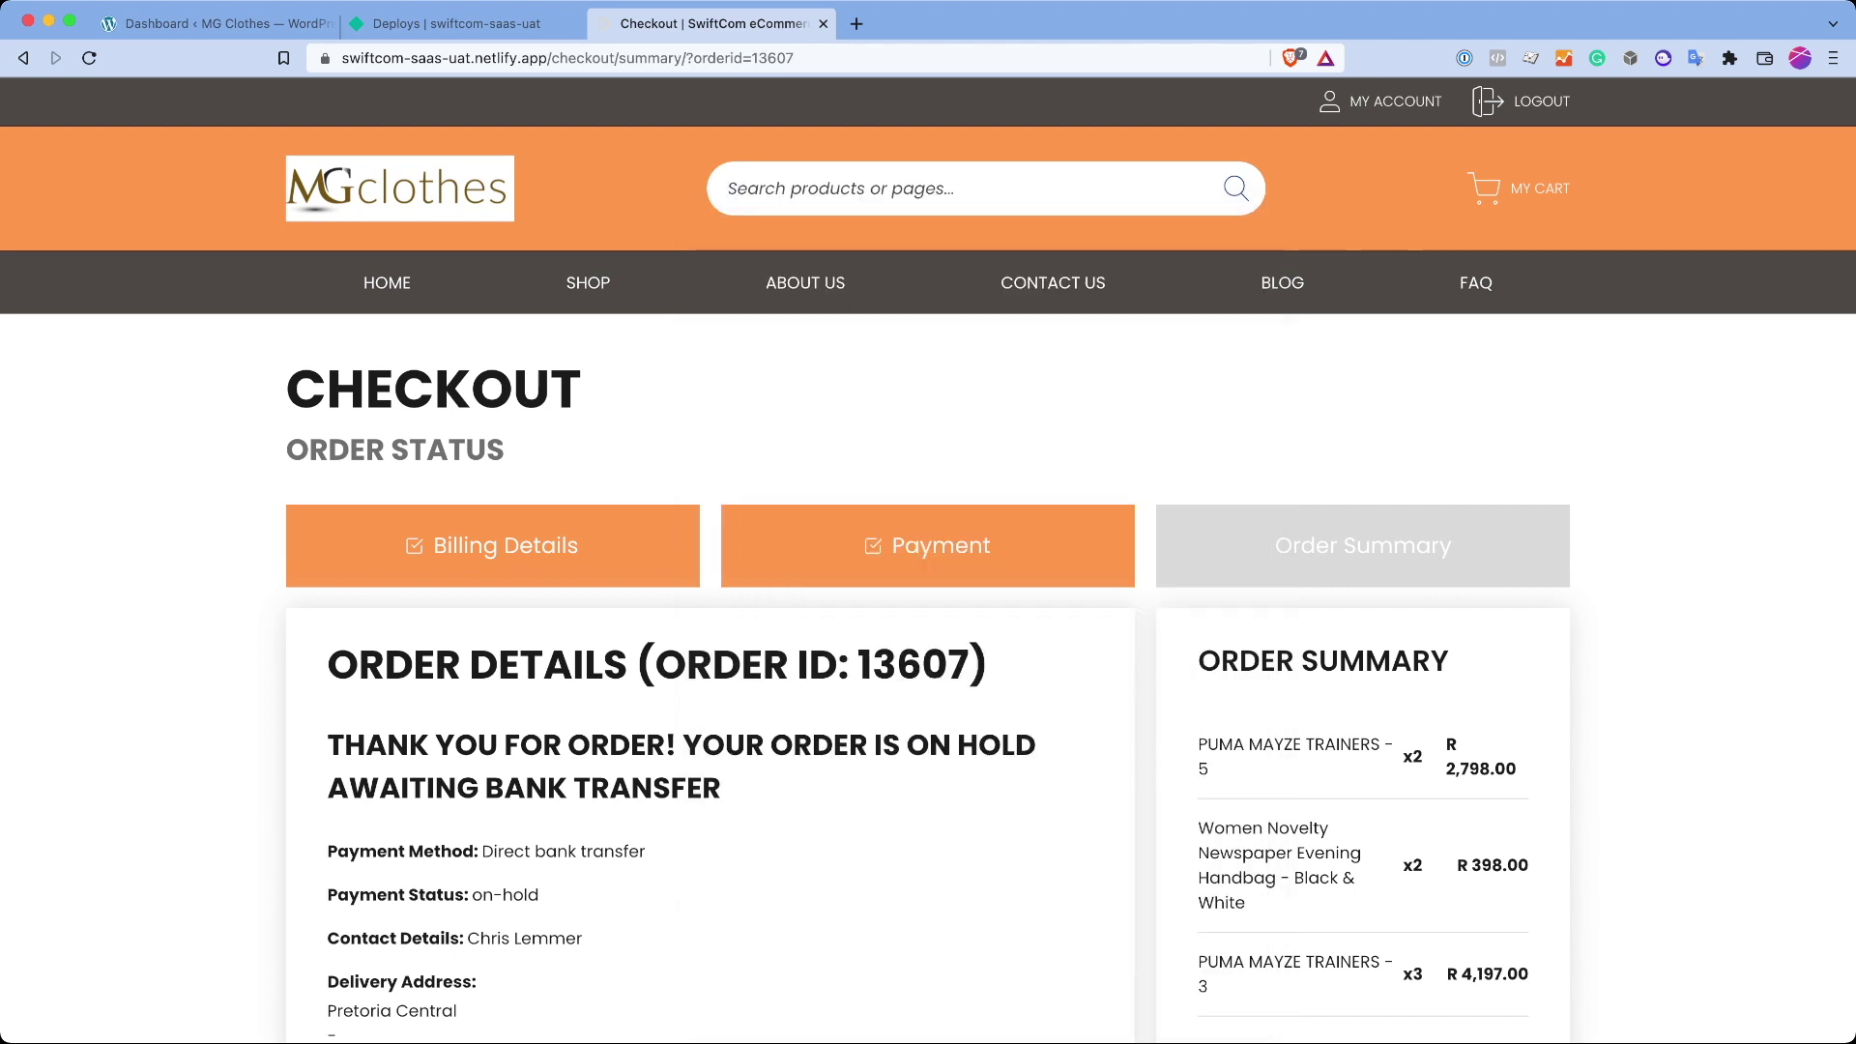
pyautogui.write('nucleo')
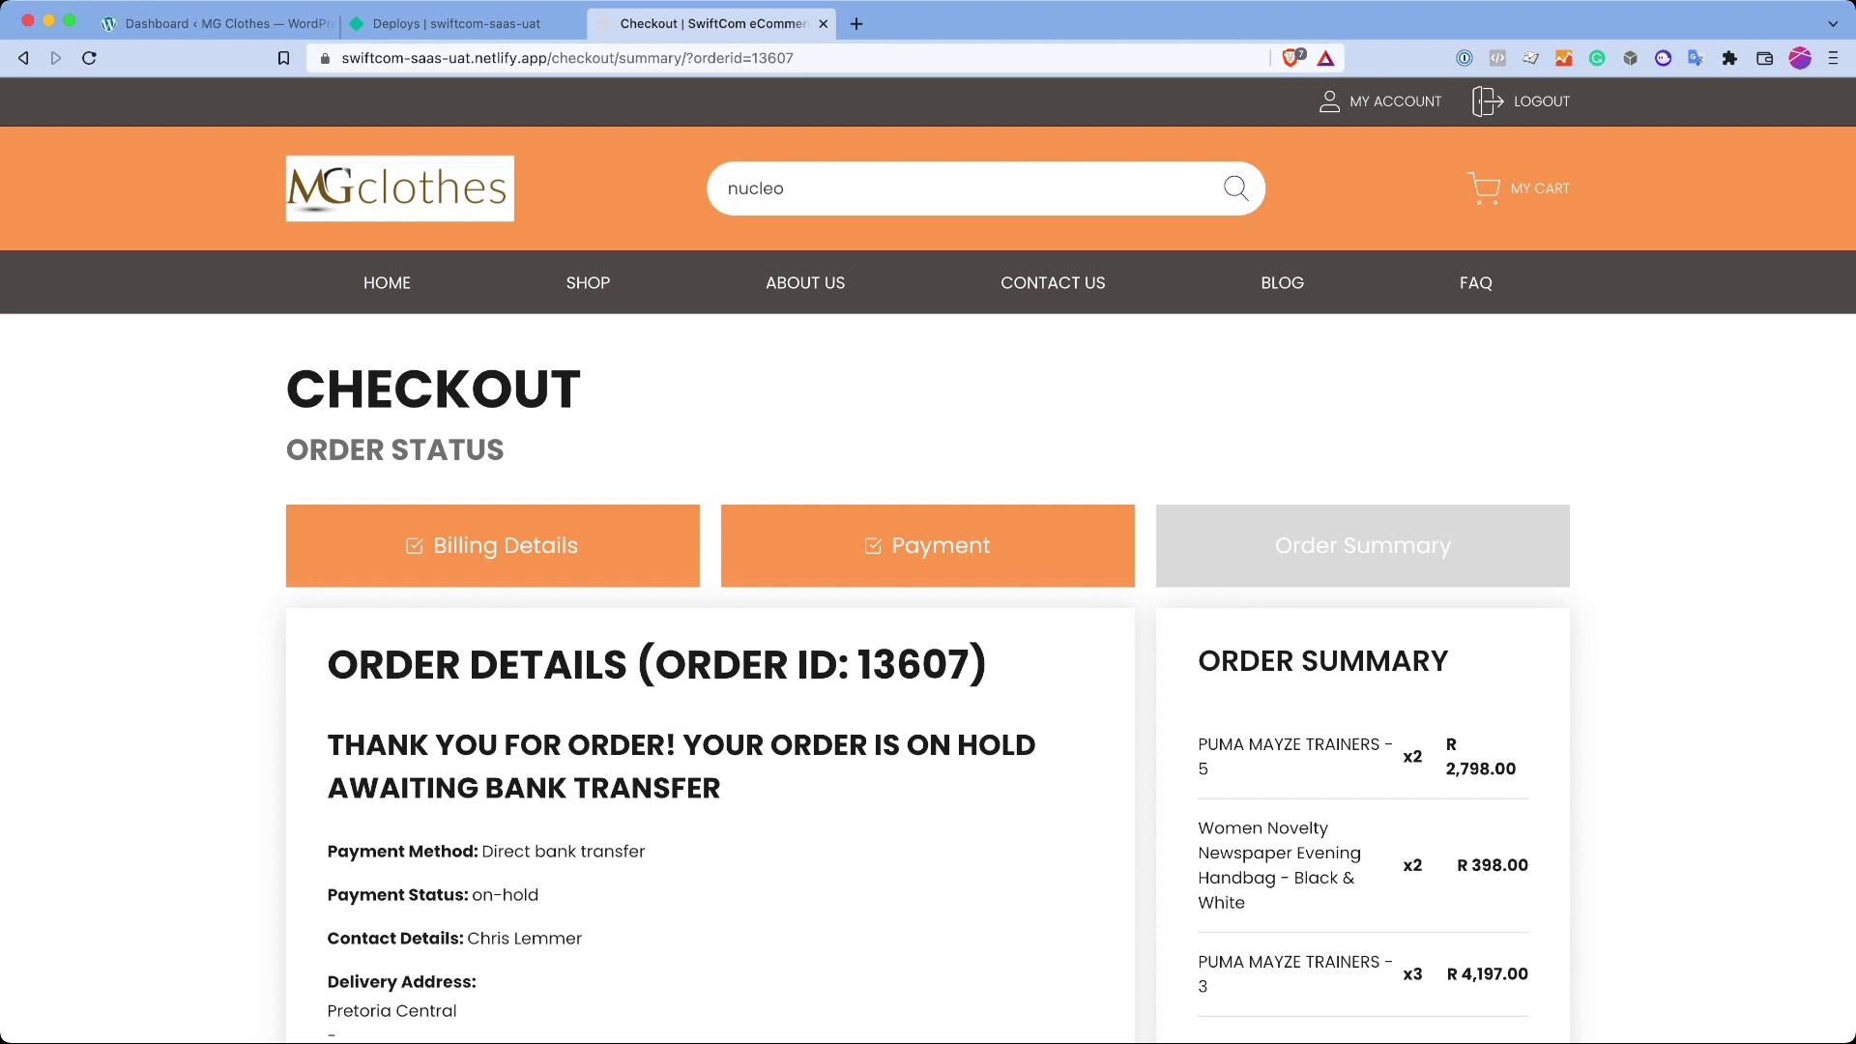
# Step: View My Account's Order History, then go HOME and switch to the WordPress dashboard
pyautogui.click(1395, 101)
pyautogui.click(1417, 506)
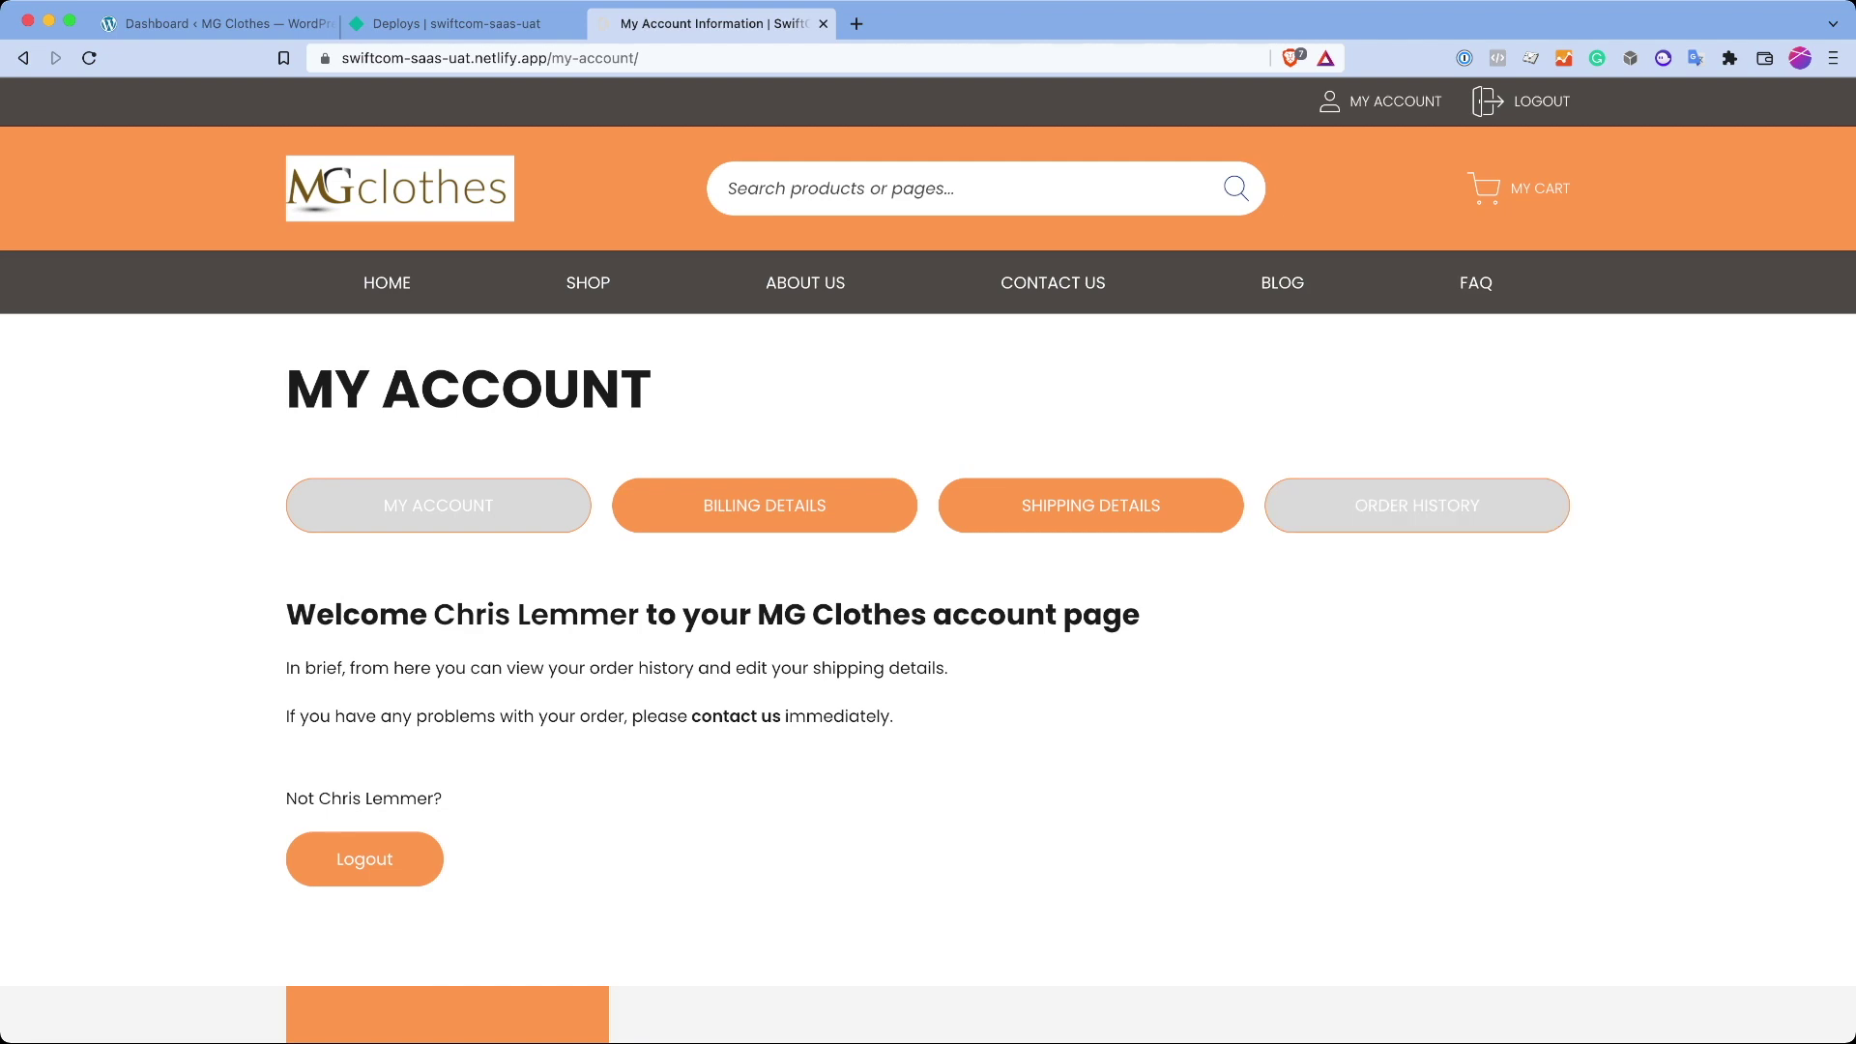
pyautogui.scroll(-4, 929, 580)
pyautogui.scroll(3, 928, 522)
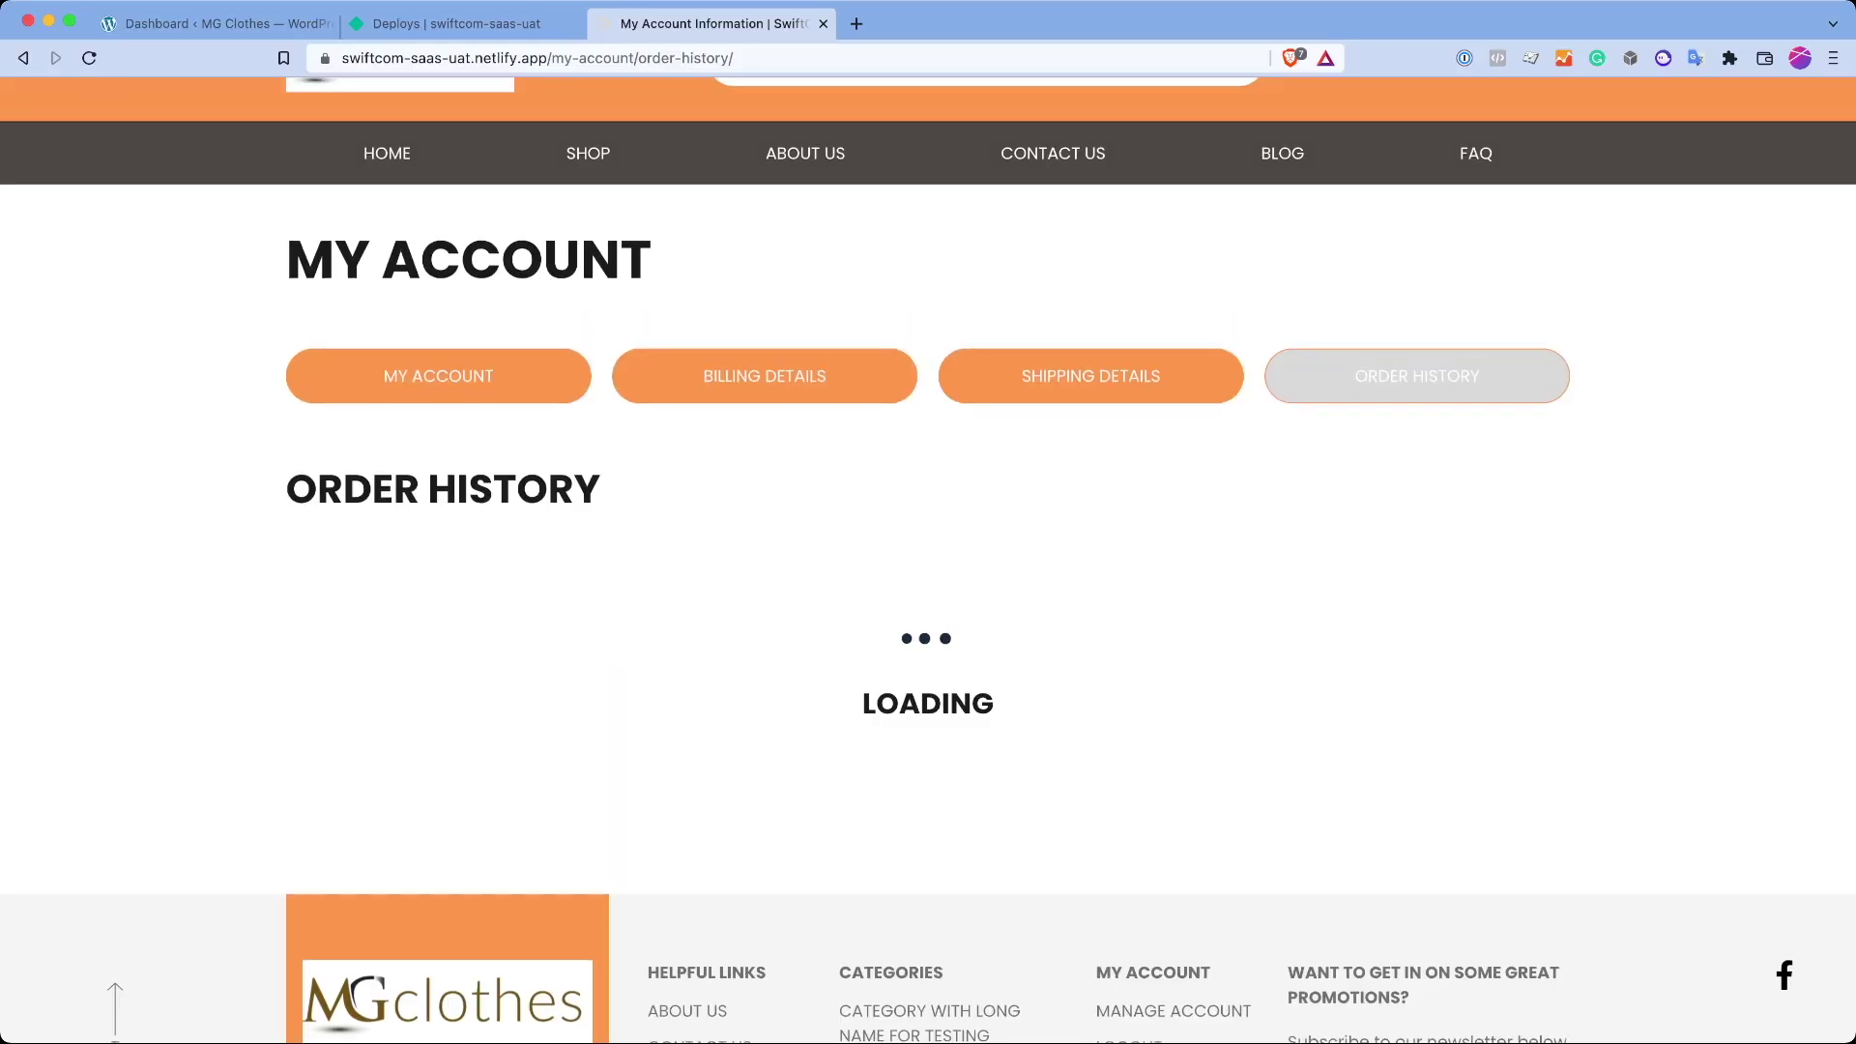
pyautogui.moveTo(676, 375); pyautogui.dragTo(1231, 654)
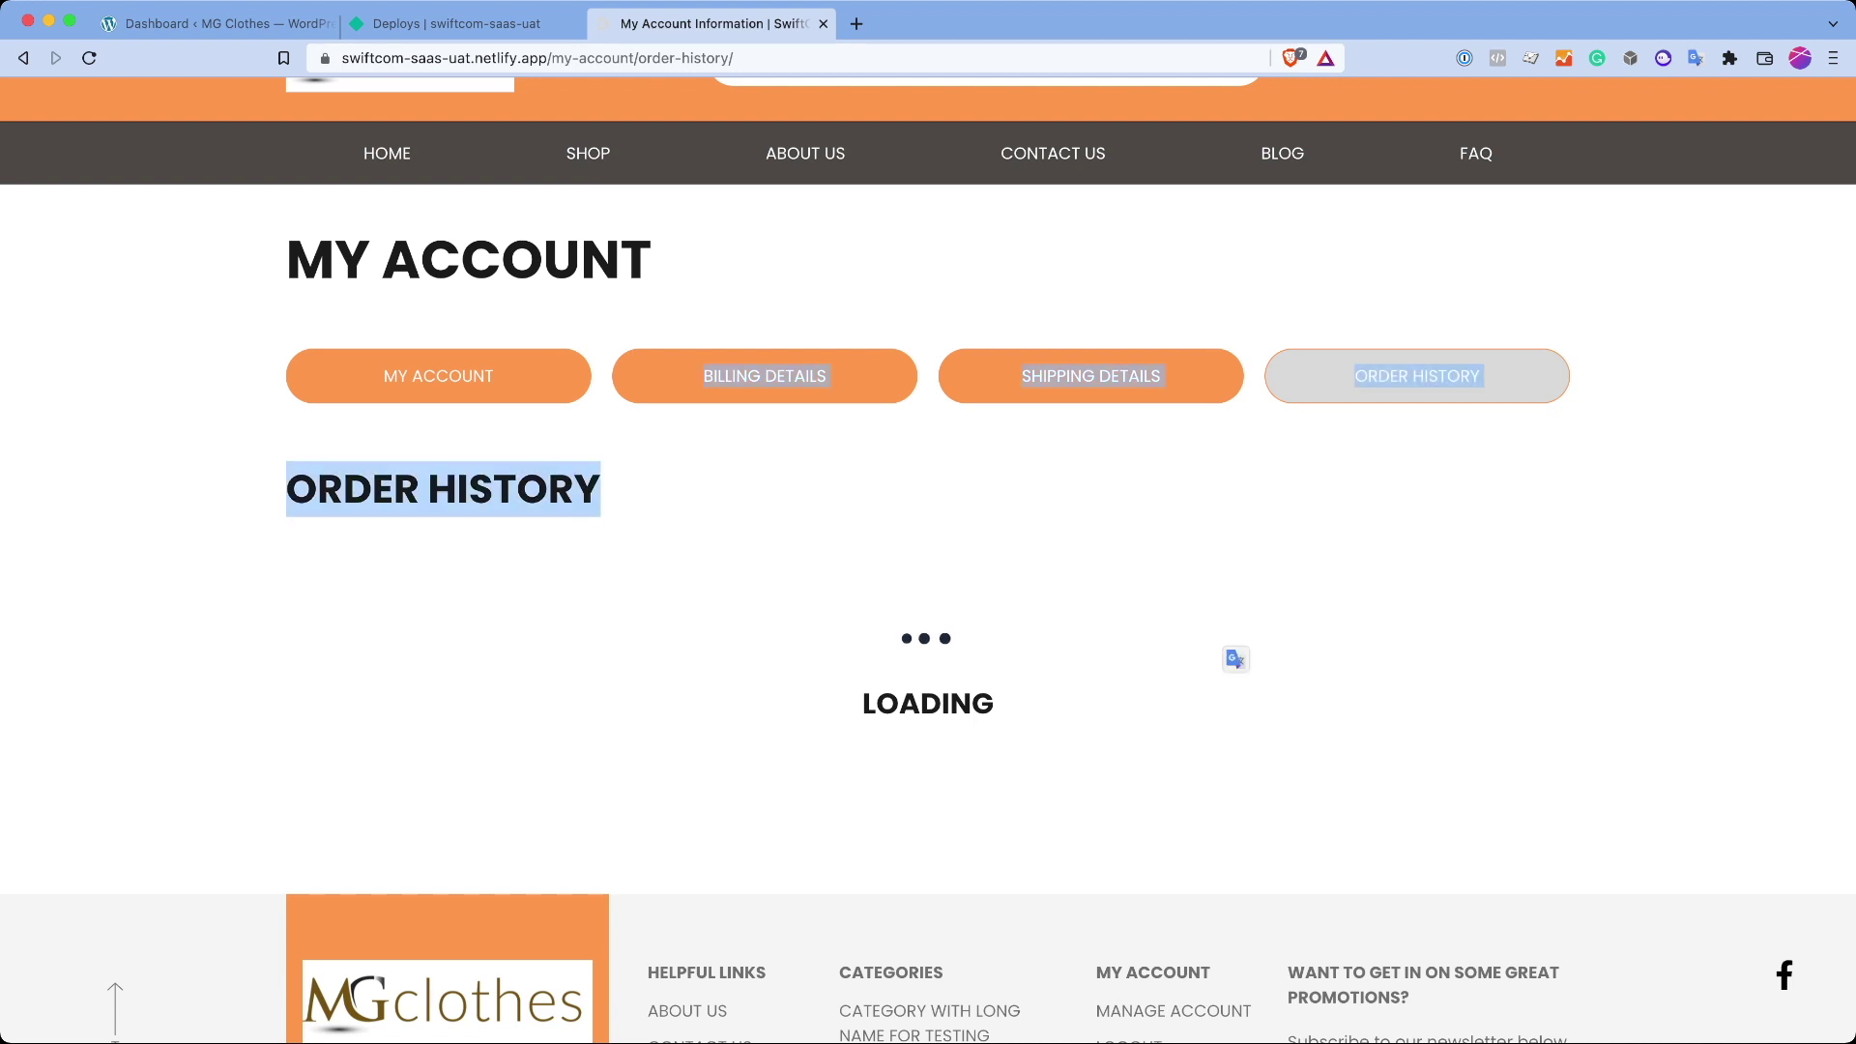
pyautogui.click(1231, 654)
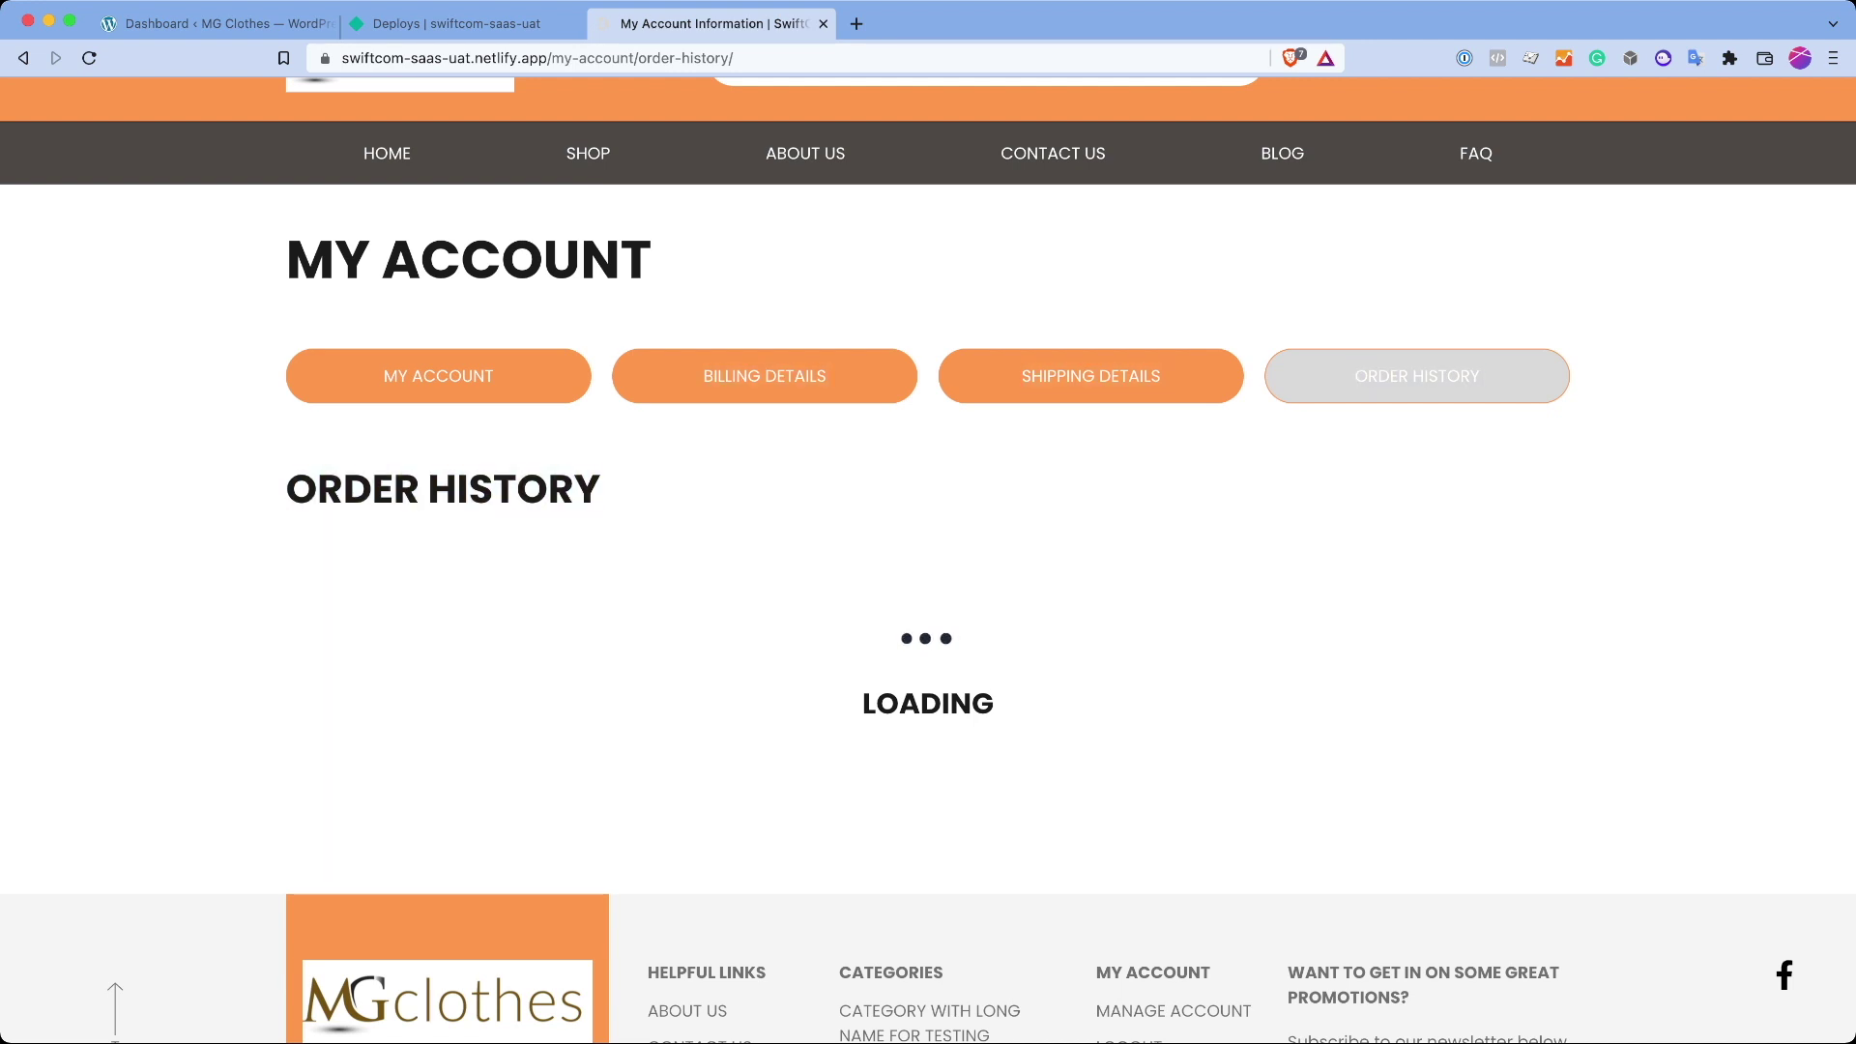
pyautogui.scroll(2, 928, 522)
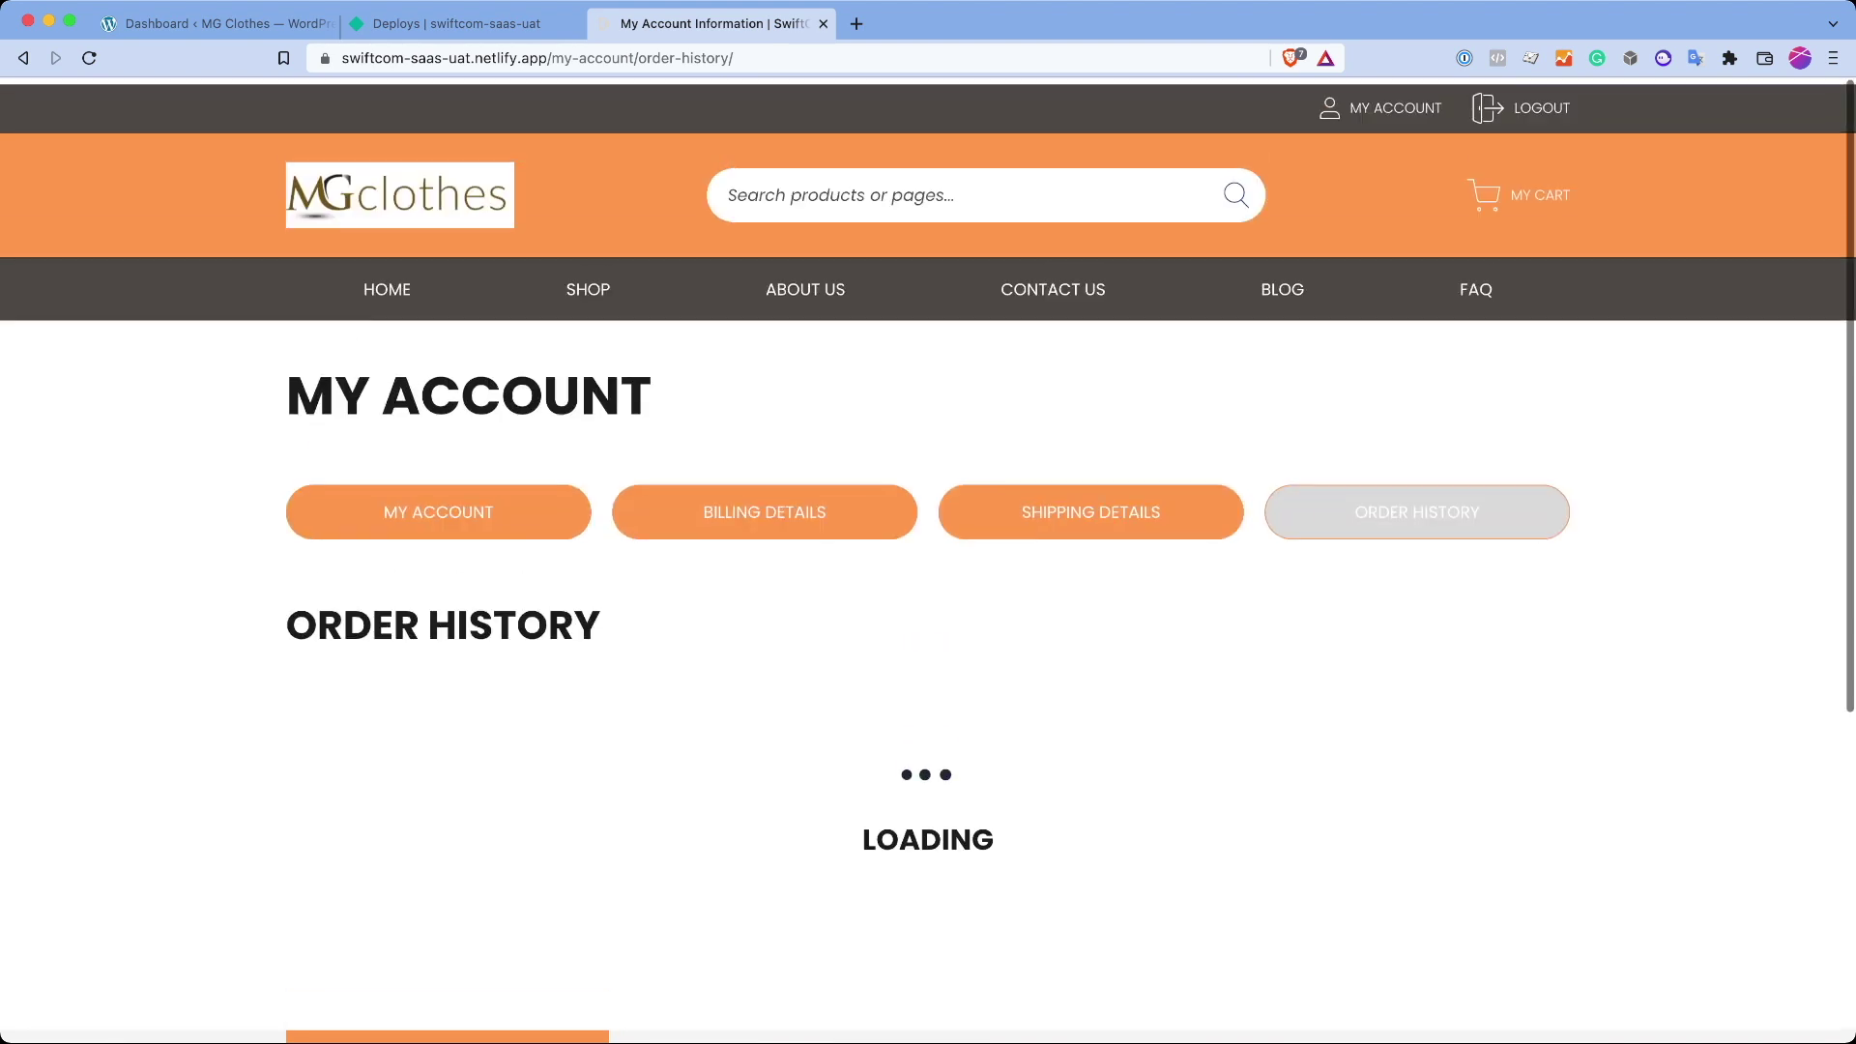
pyautogui.click(387, 282)
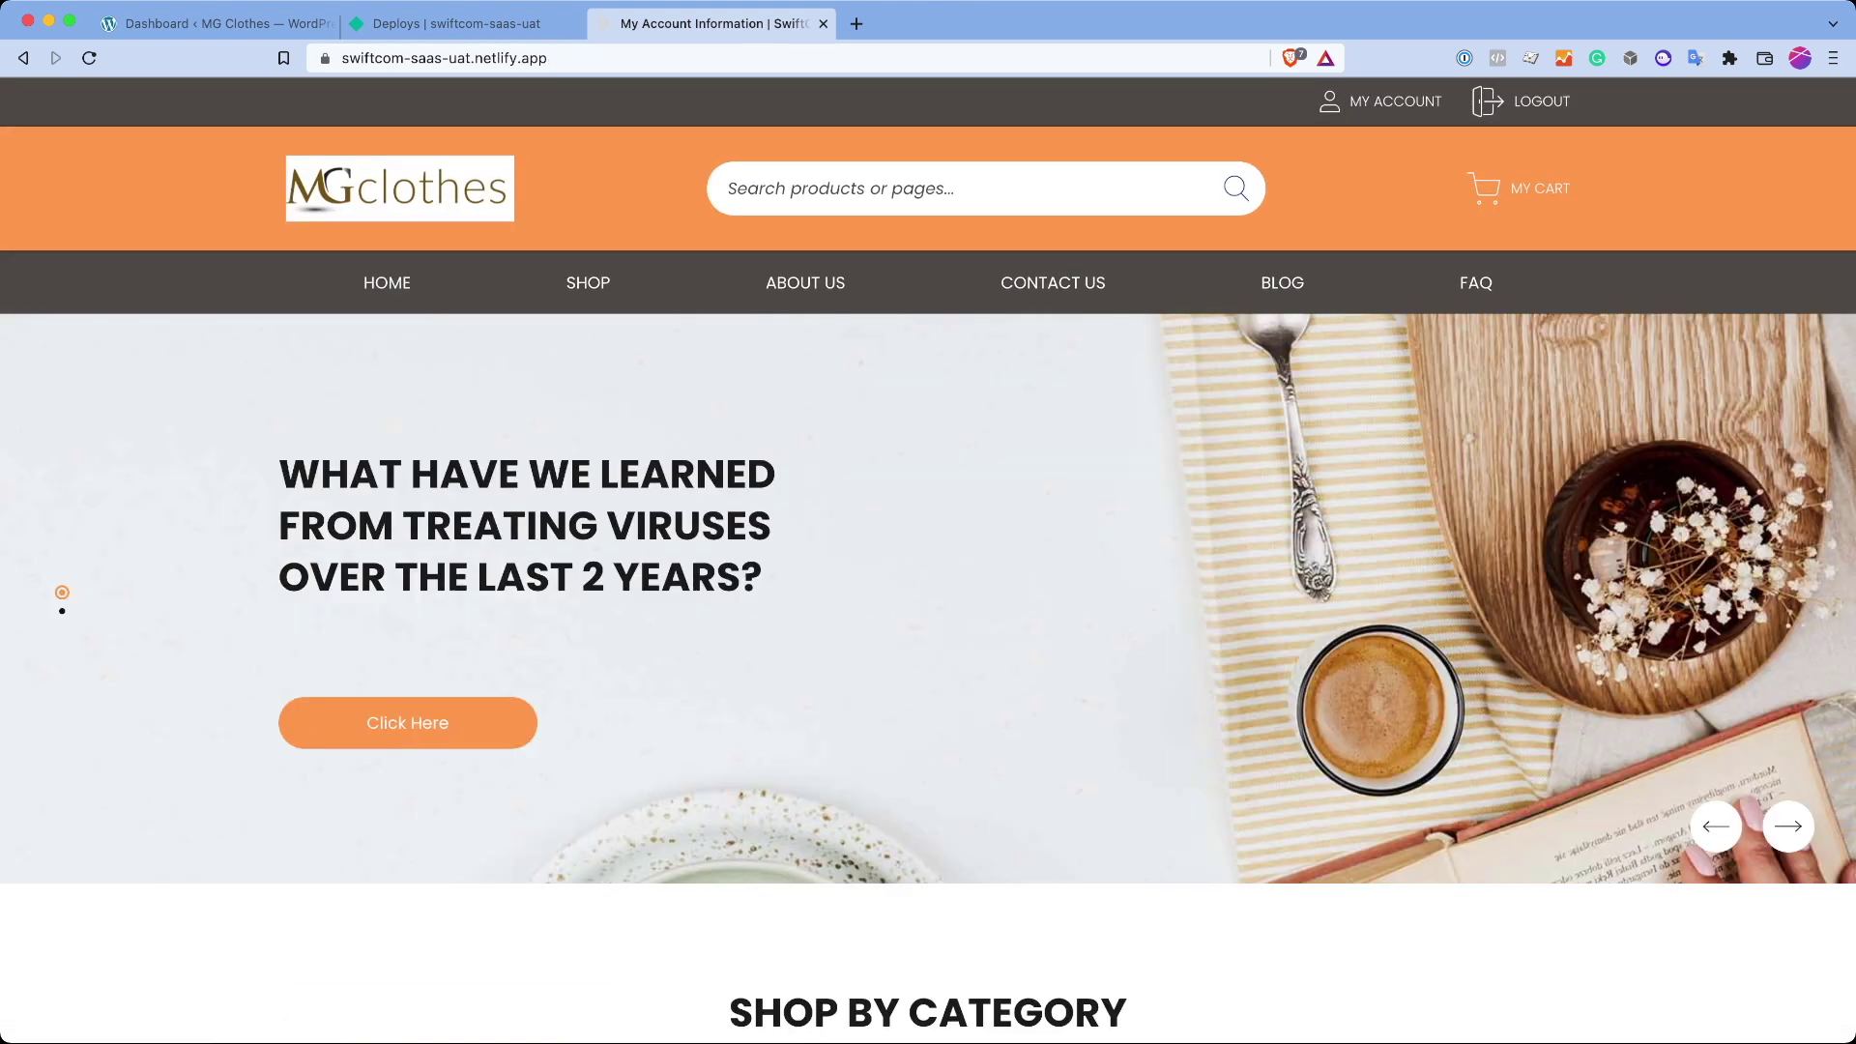
pyautogui.press('super+1')
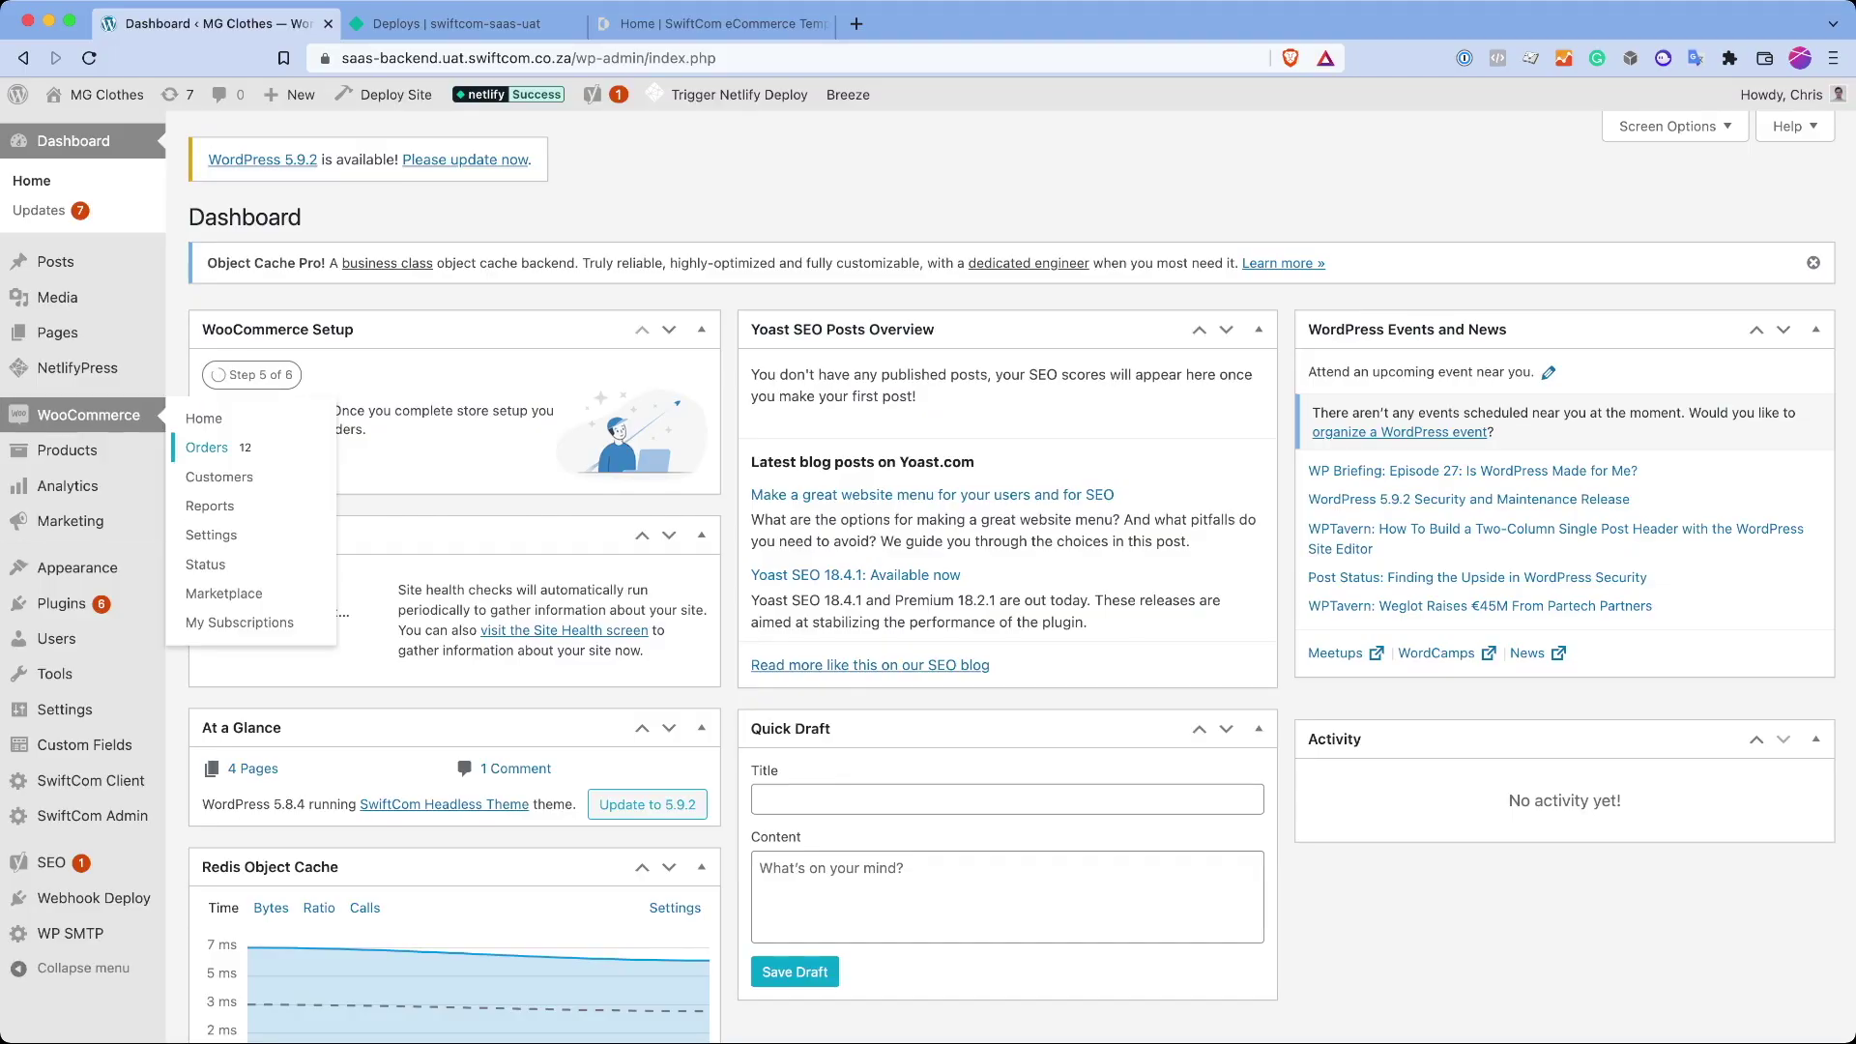
pyautogui.click(208, 443)
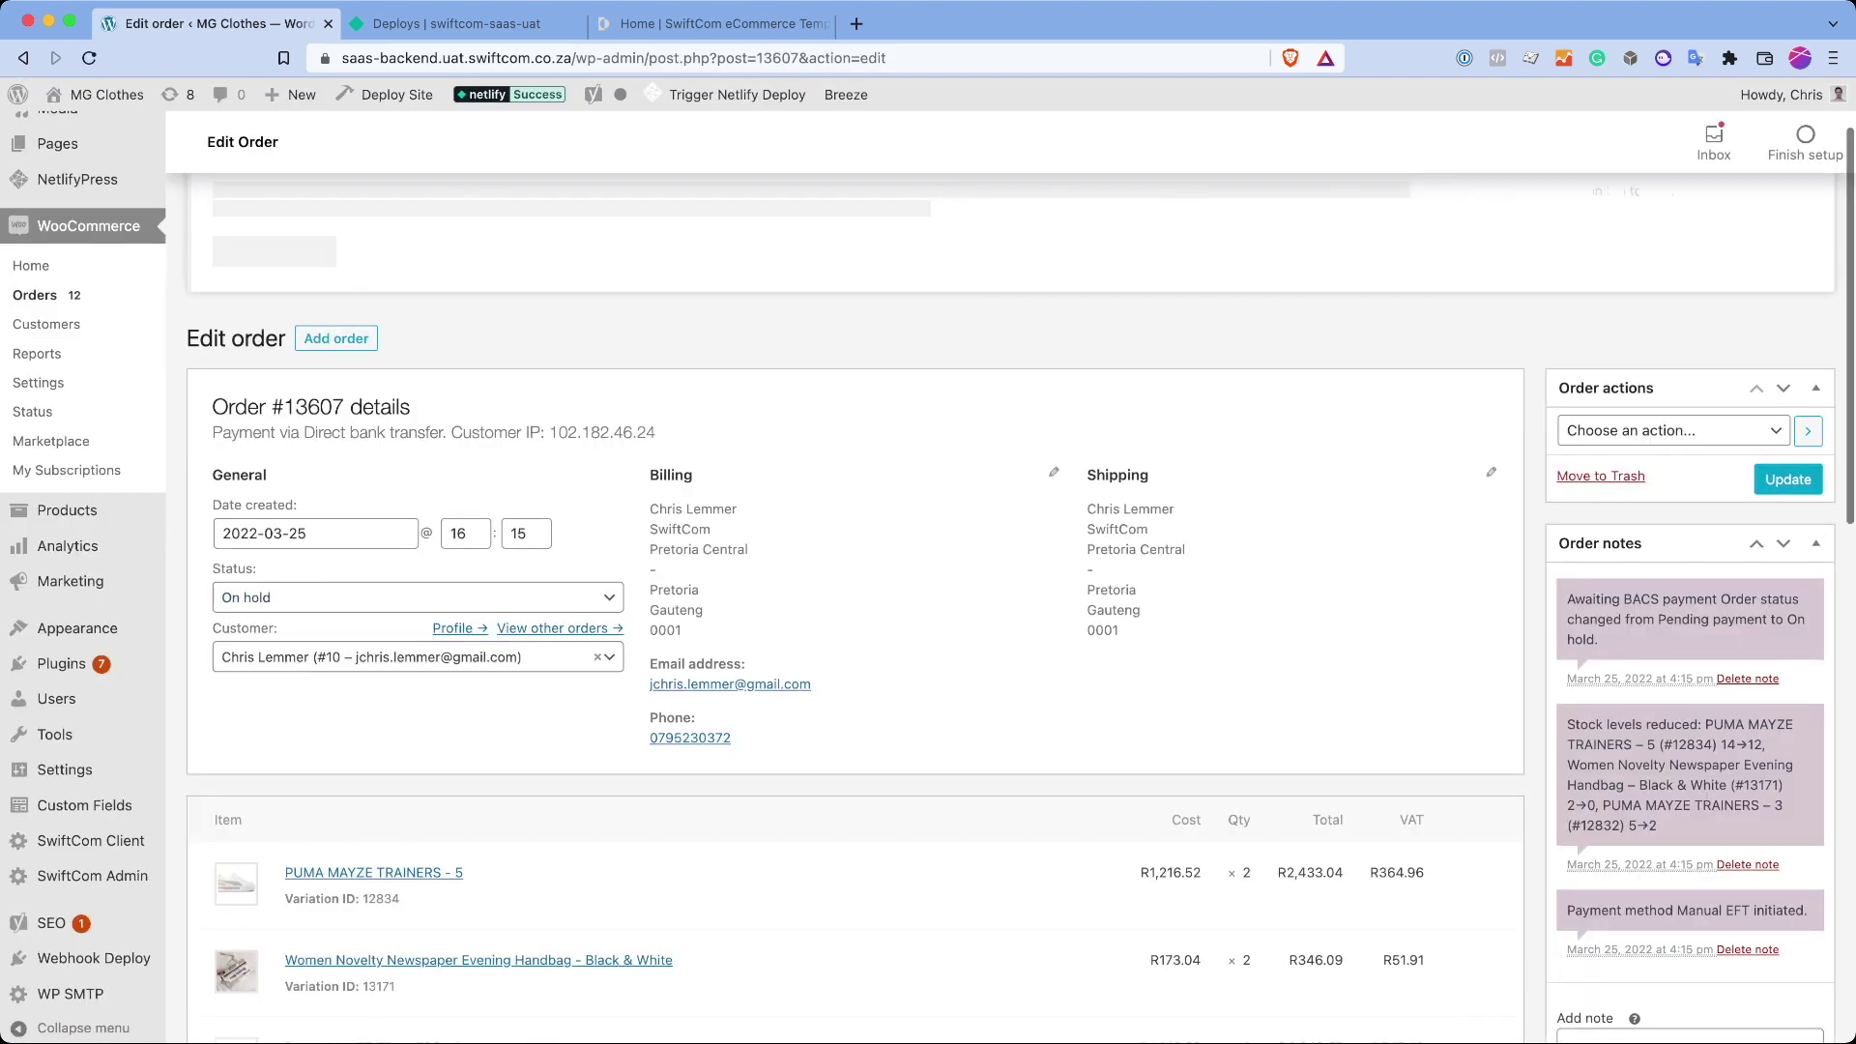
pyautogui.doubleClick(602, 420)
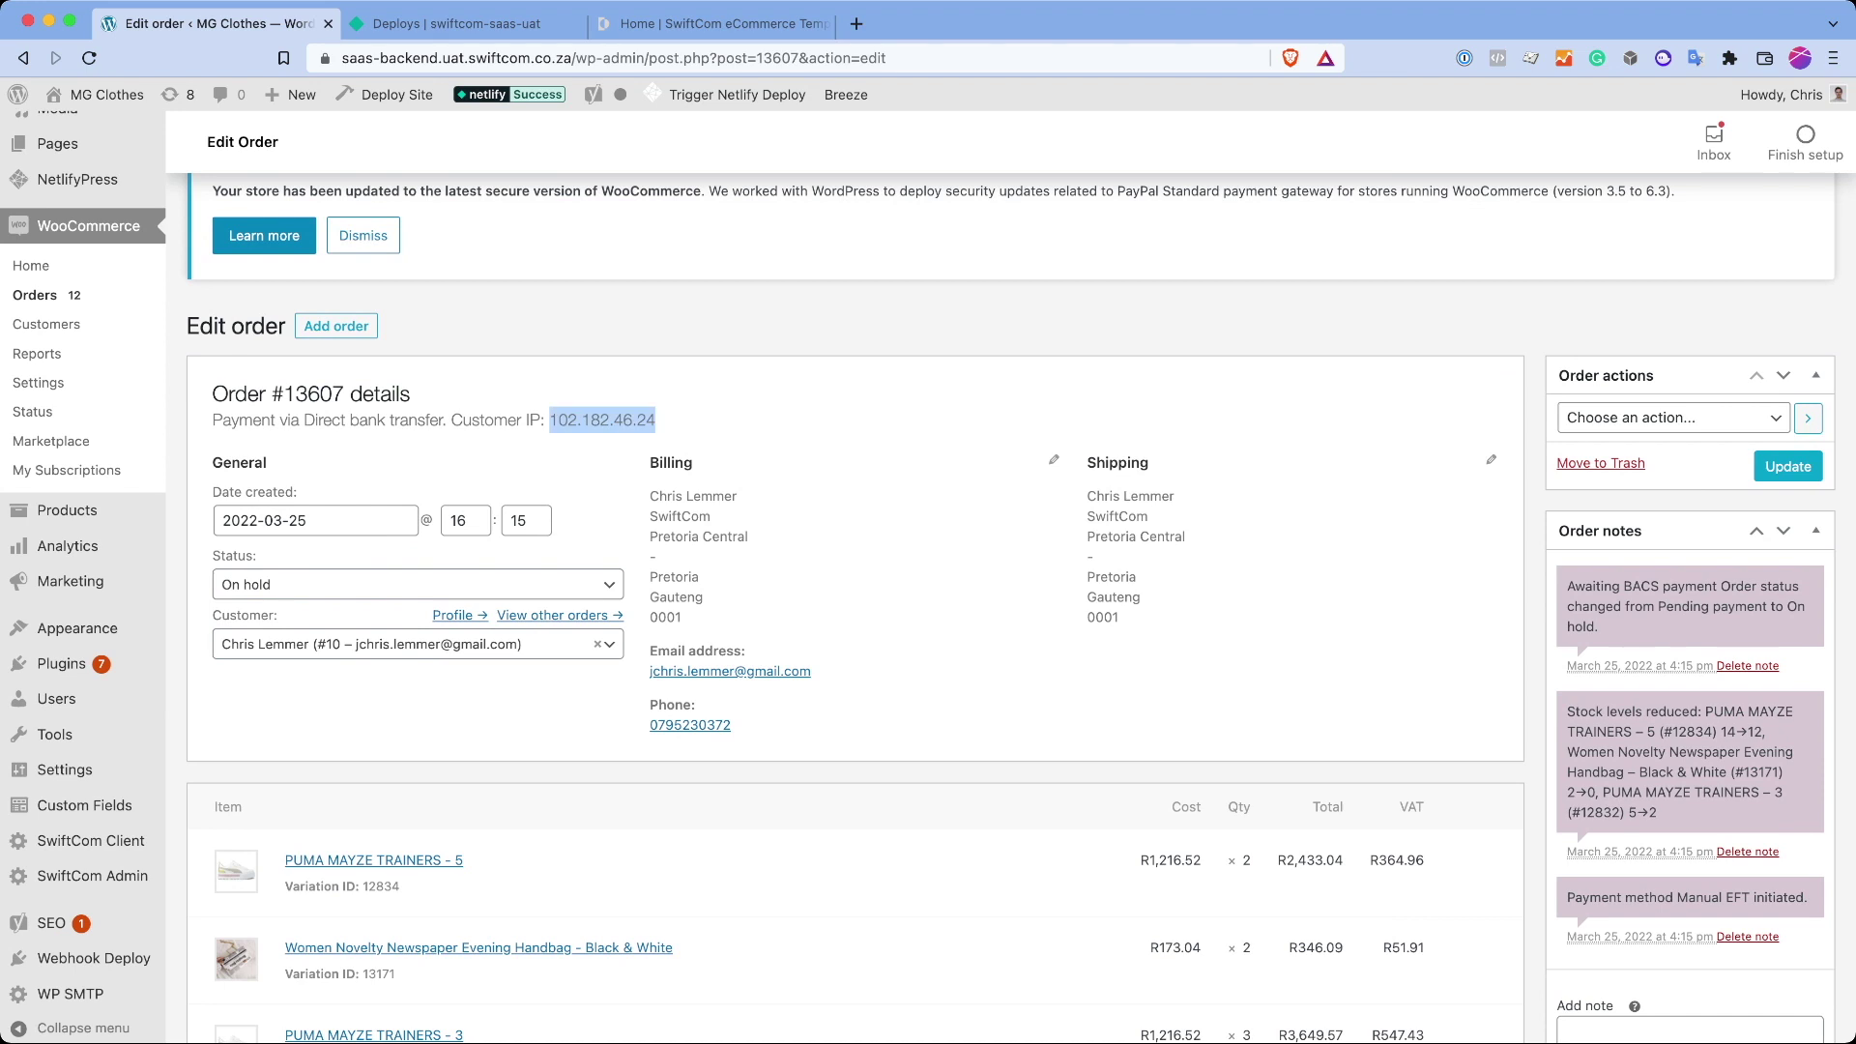
pyautogui.click(363, 235)
pyautogui.moveTo(1561, 480); pyautogui.dragTo(1808, 791)
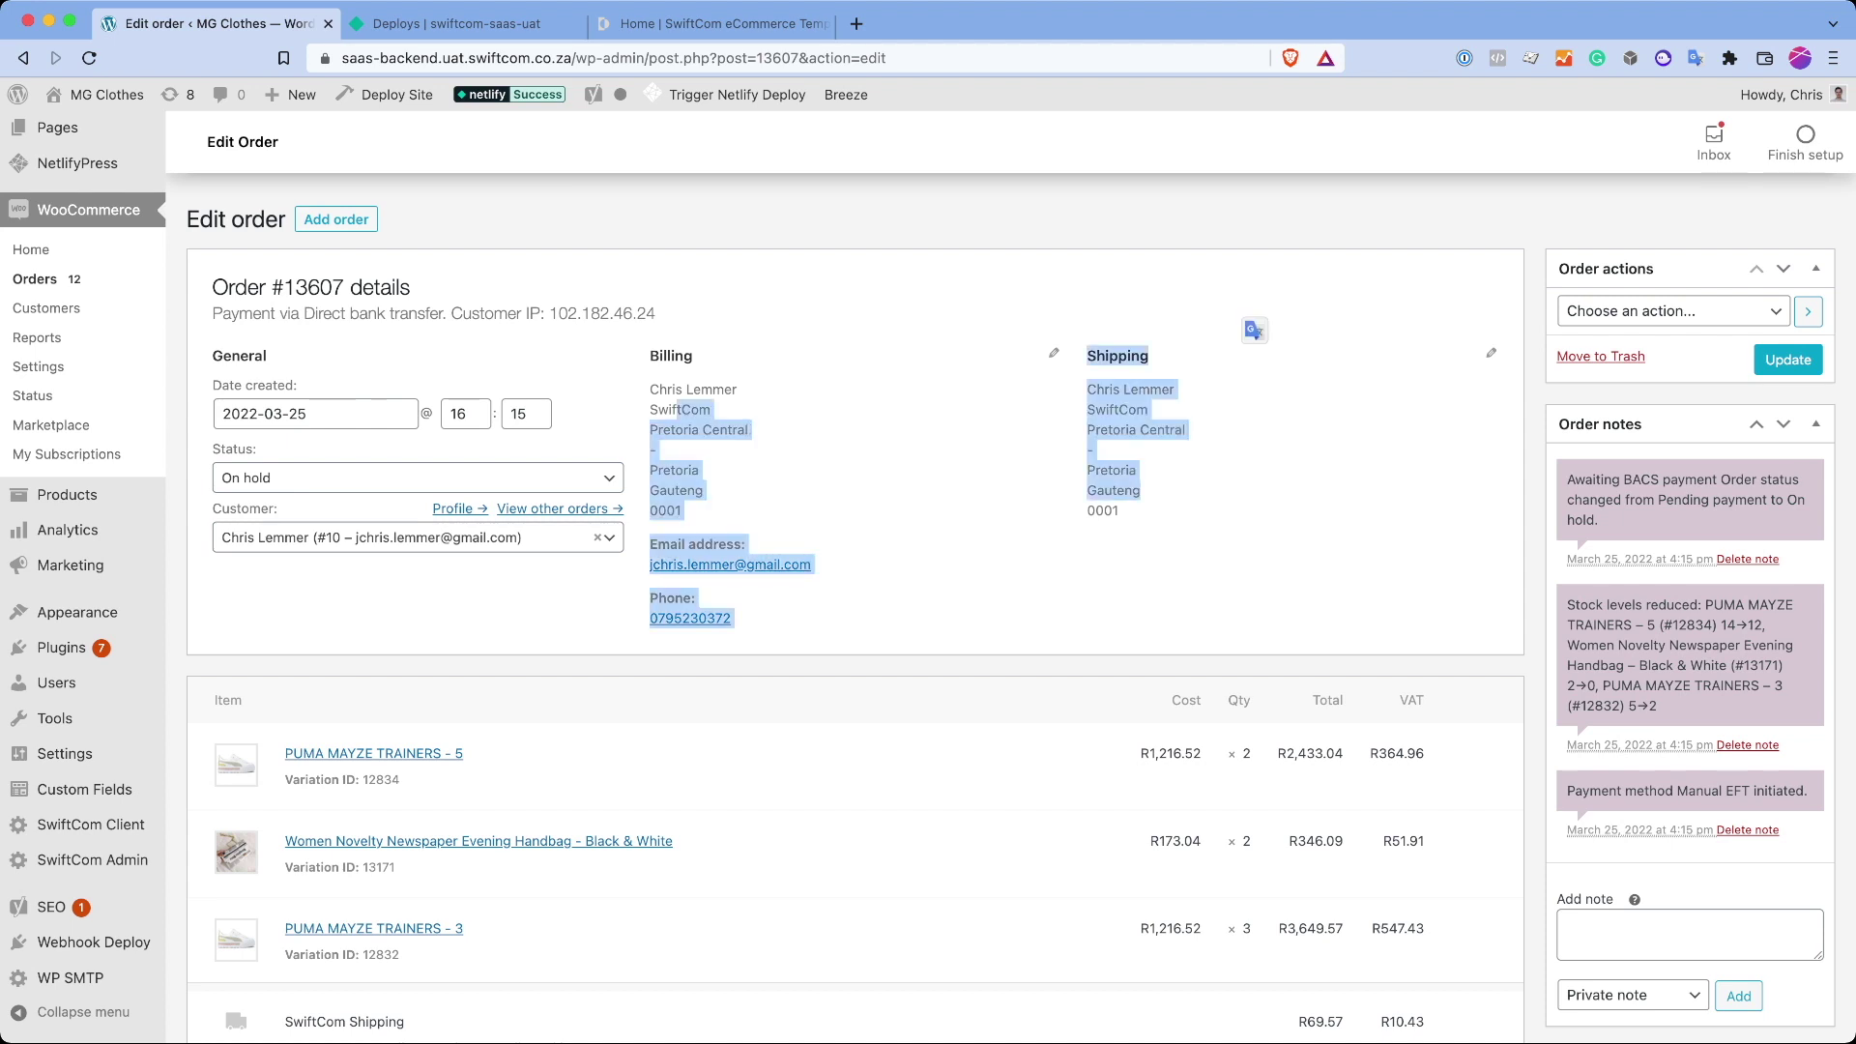
pyautogui.scroll(3, 928, 580)
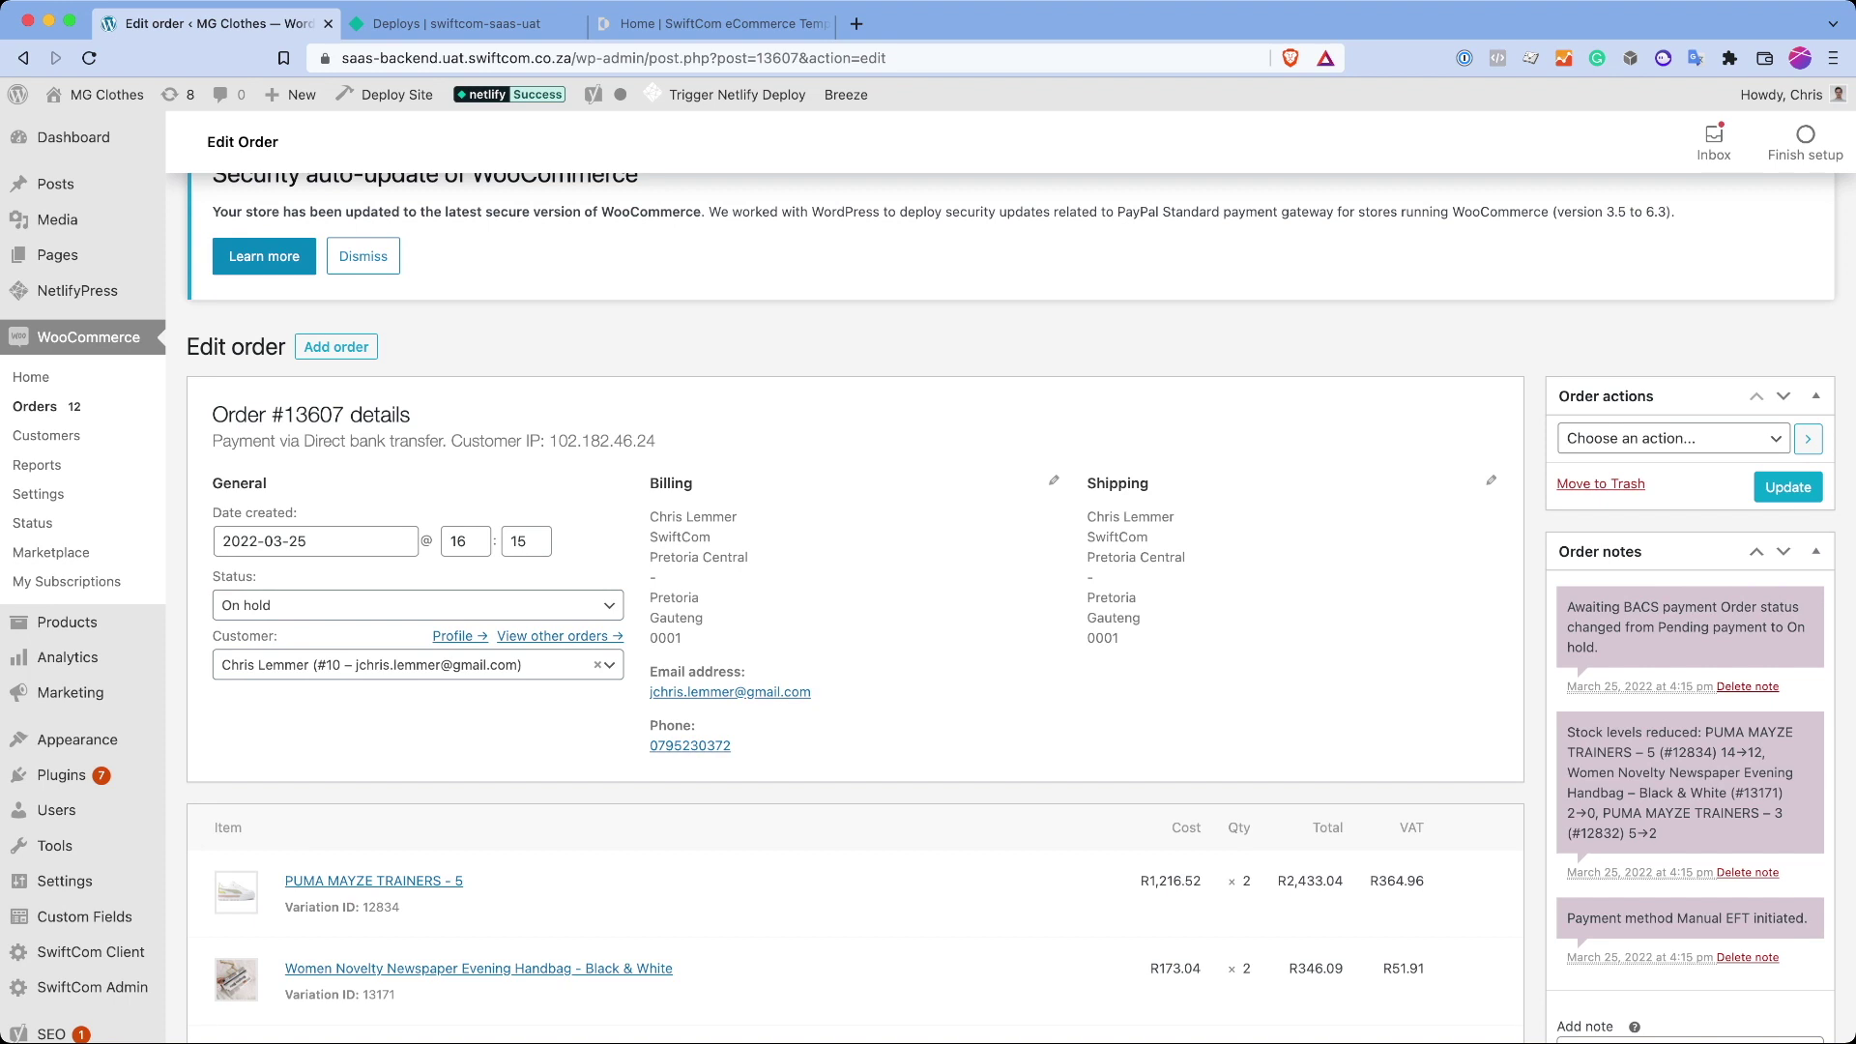
pyautogui.scroll(-7, 928, 580)
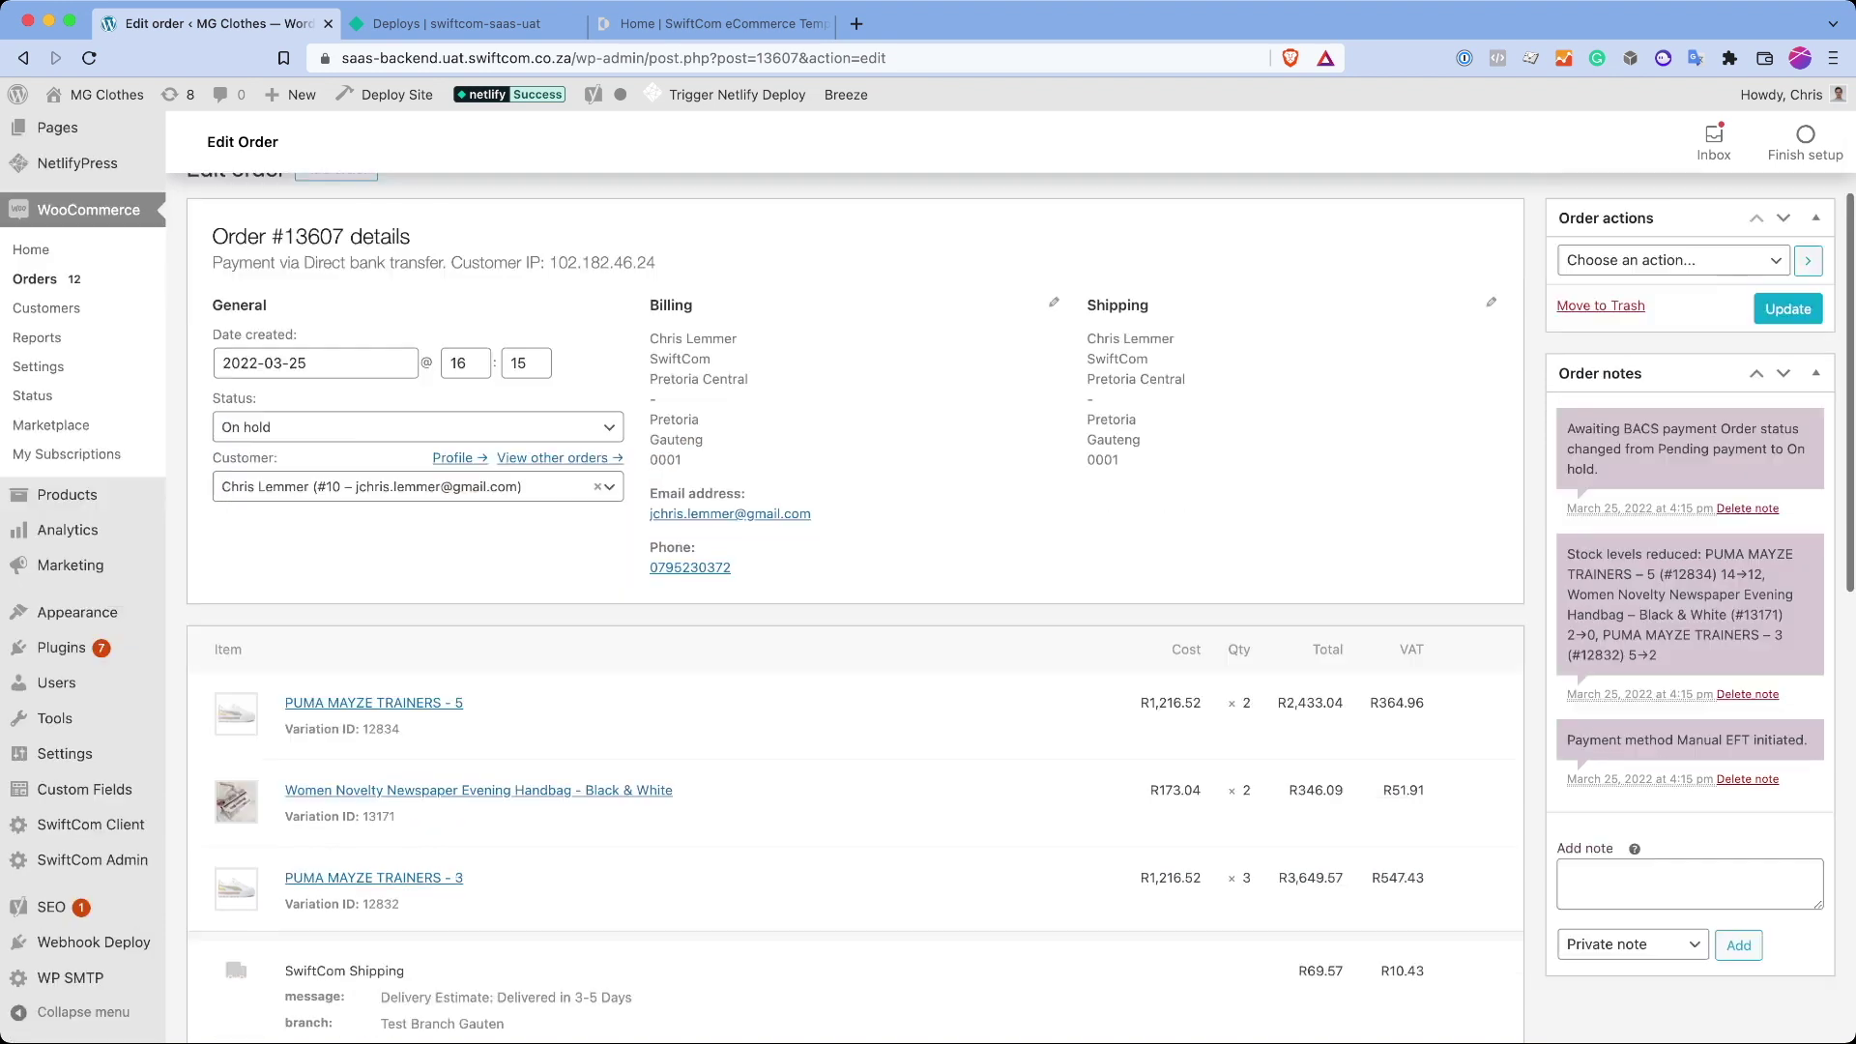
pyautogui.scroll(-1, 928, 580)
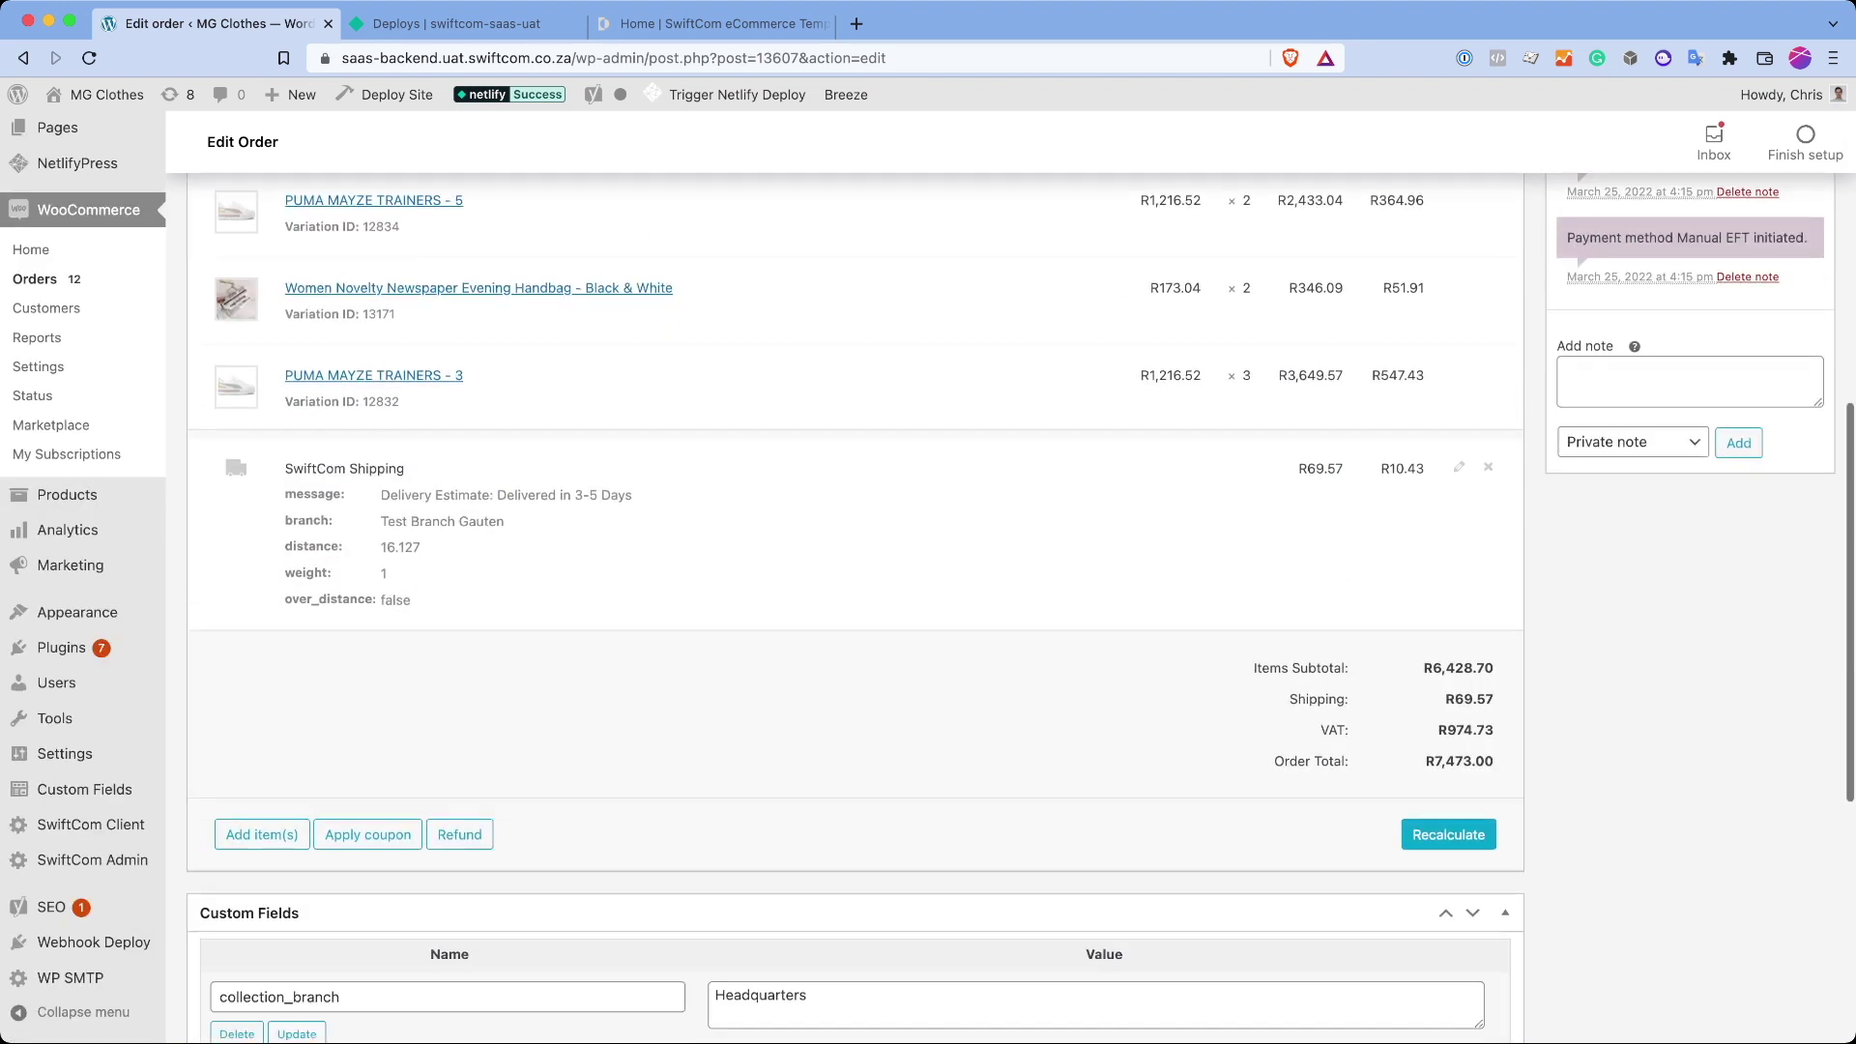
pyautogui.scroll(5, 397, 497)
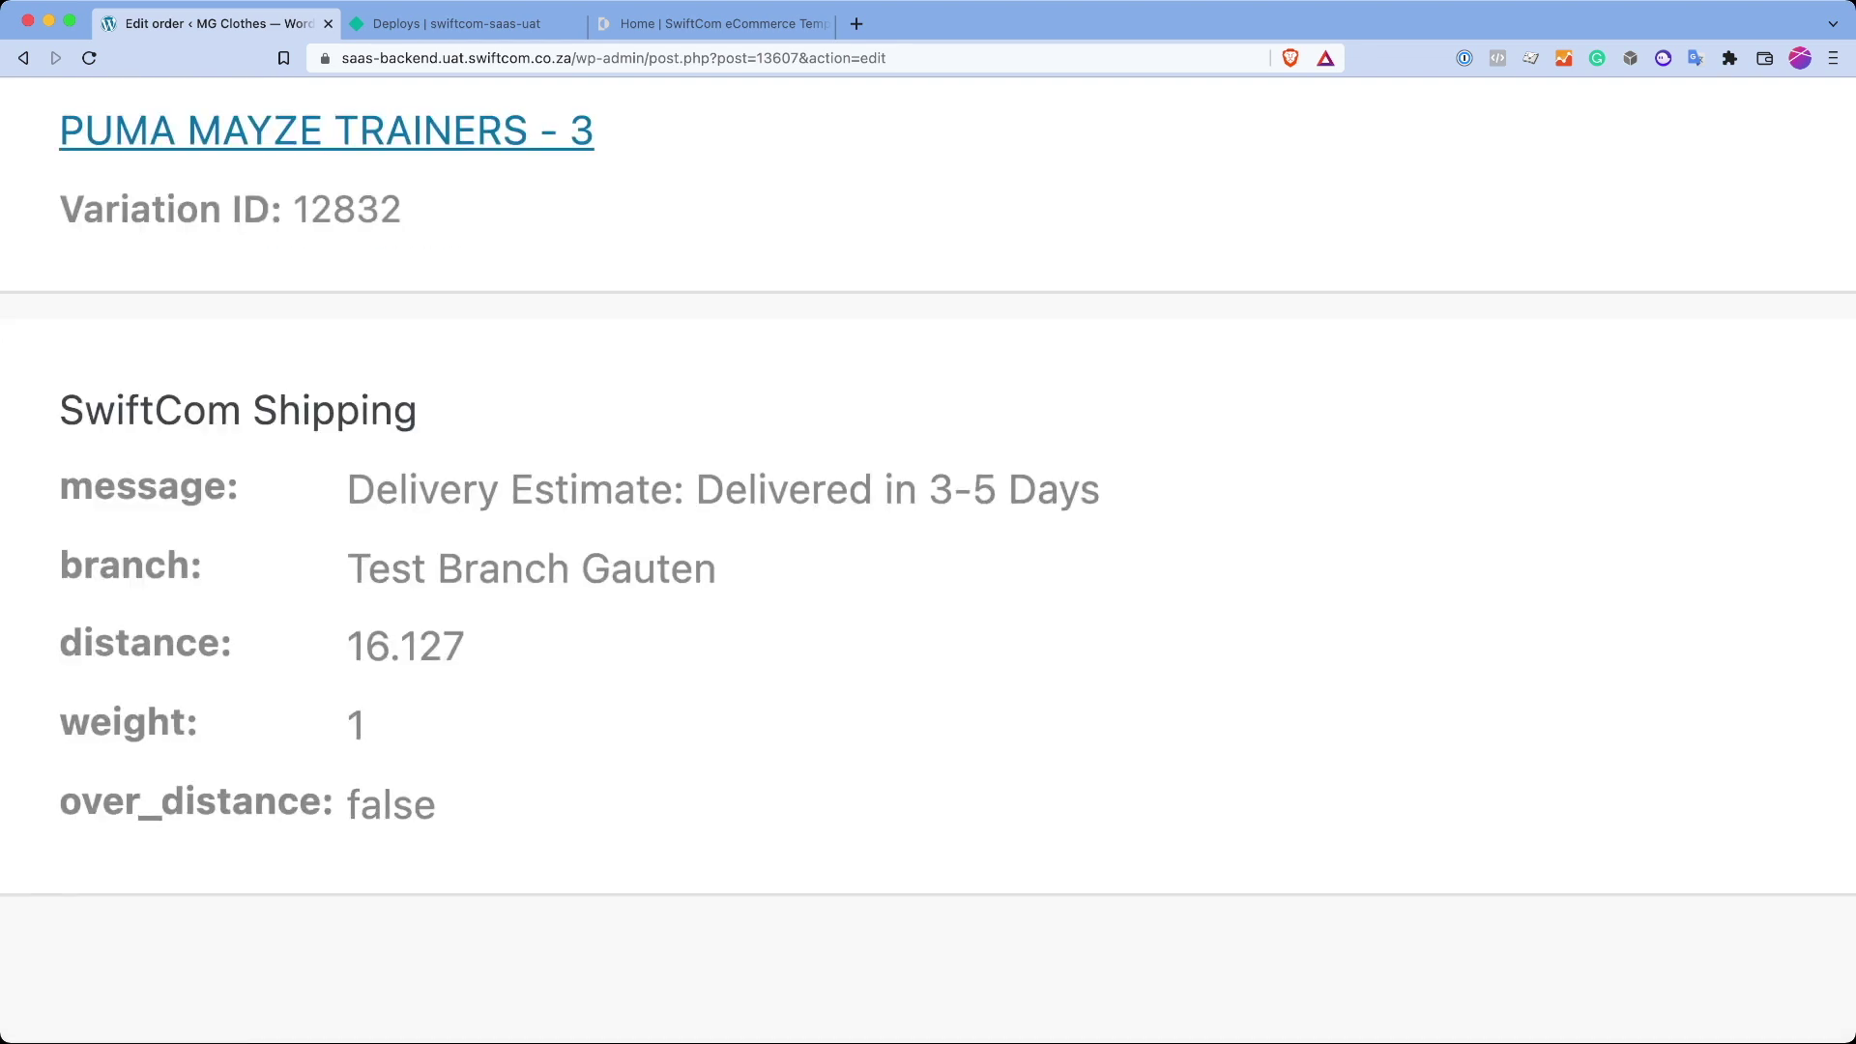
pyautogui.hscroll(-3, 928, 483)
pyautogui.moveTo(249, 566); pyautogui.dragTo(882, 572)
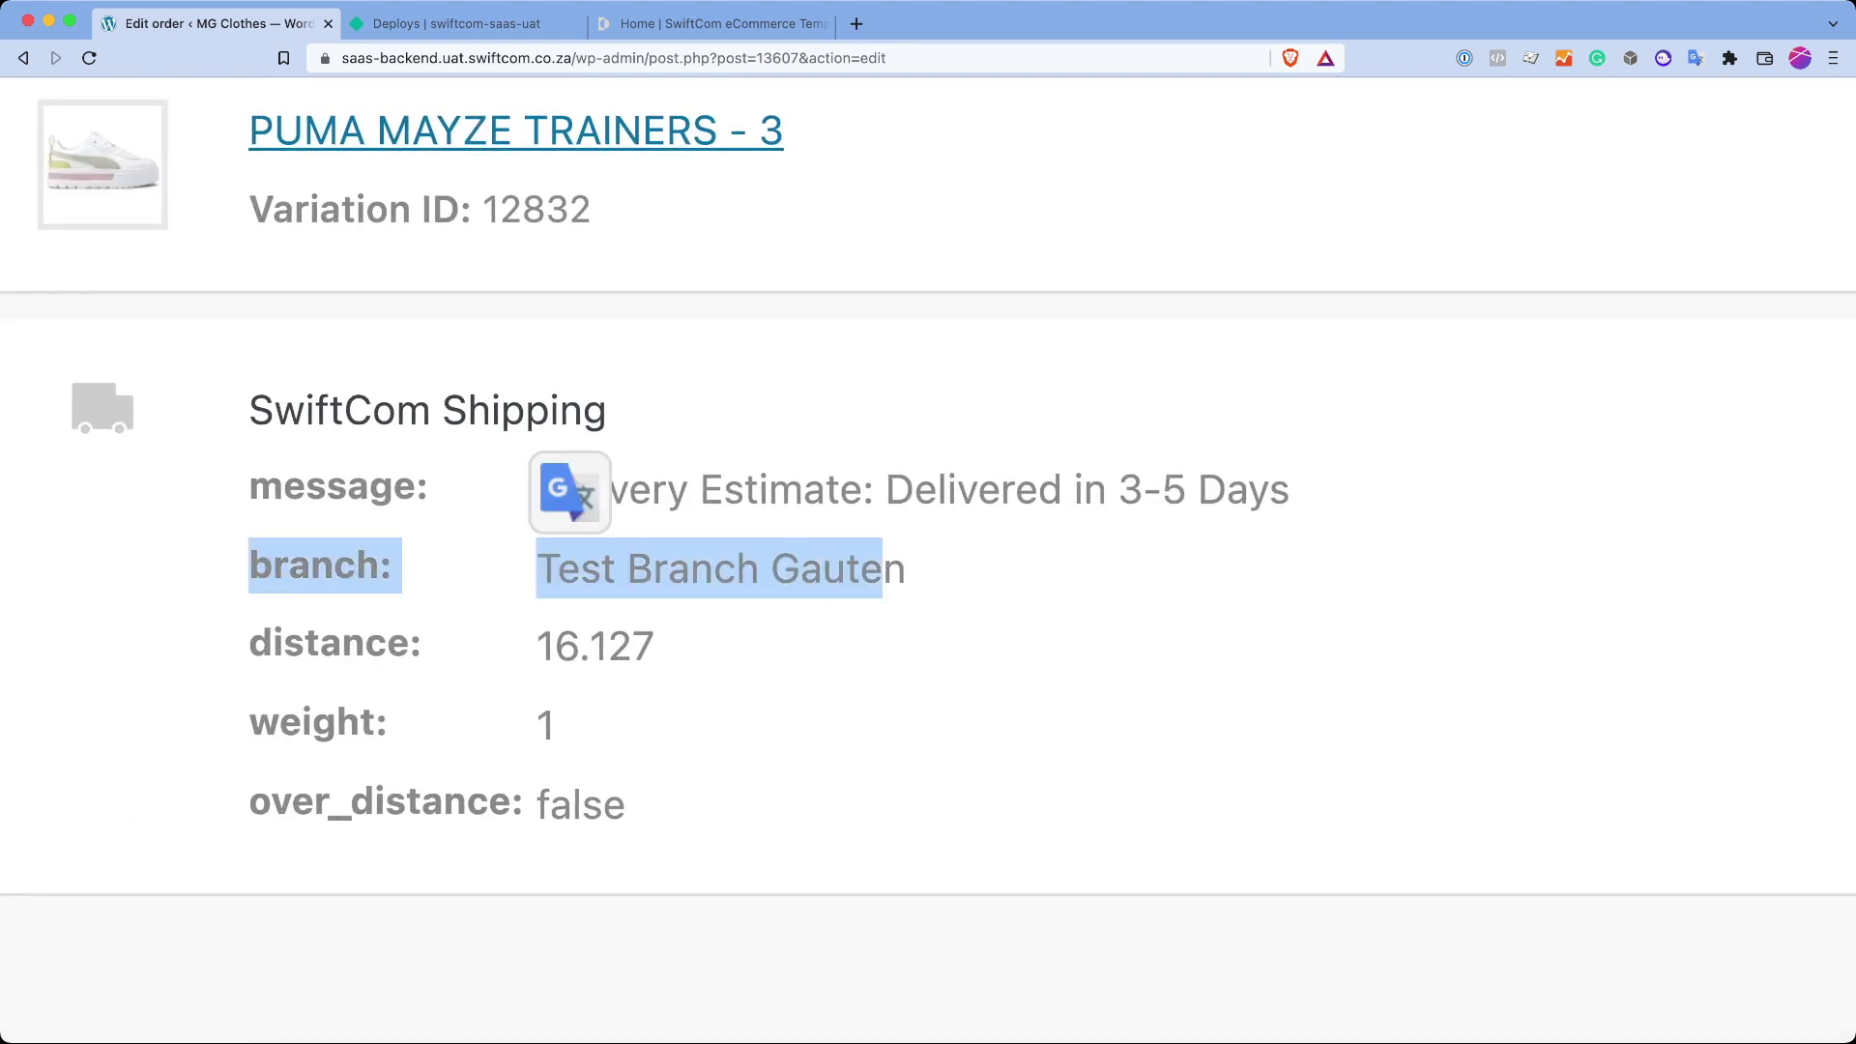
pyautogui.click(595, 645)
pyautogui.doubleClick(594, 645)
pyautogui.moveTo(557, 725); pyautogui.dragTo(312, 723)
pyautogui.moveTo(538, 489); pyautogui.dragTo(1269, 490)
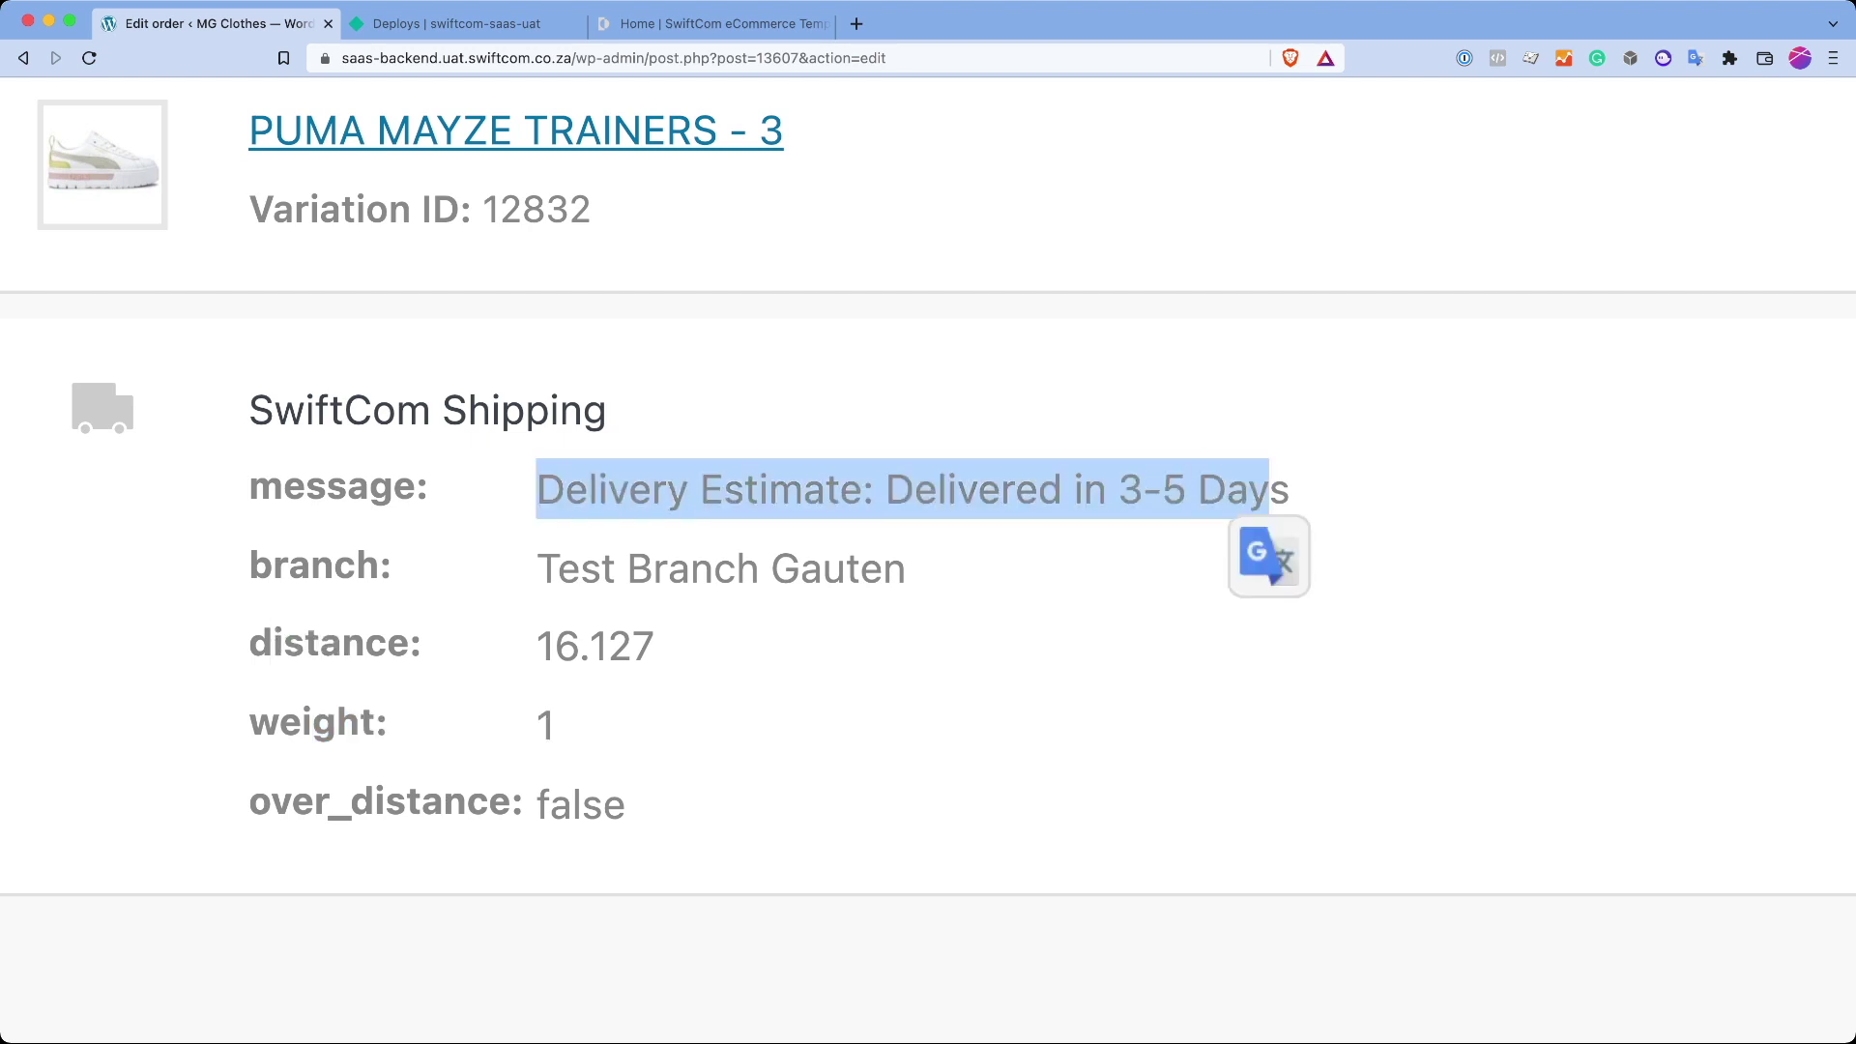
pyautogui.moveTo(626, 804); pyautogui.dragTo(542, 769)
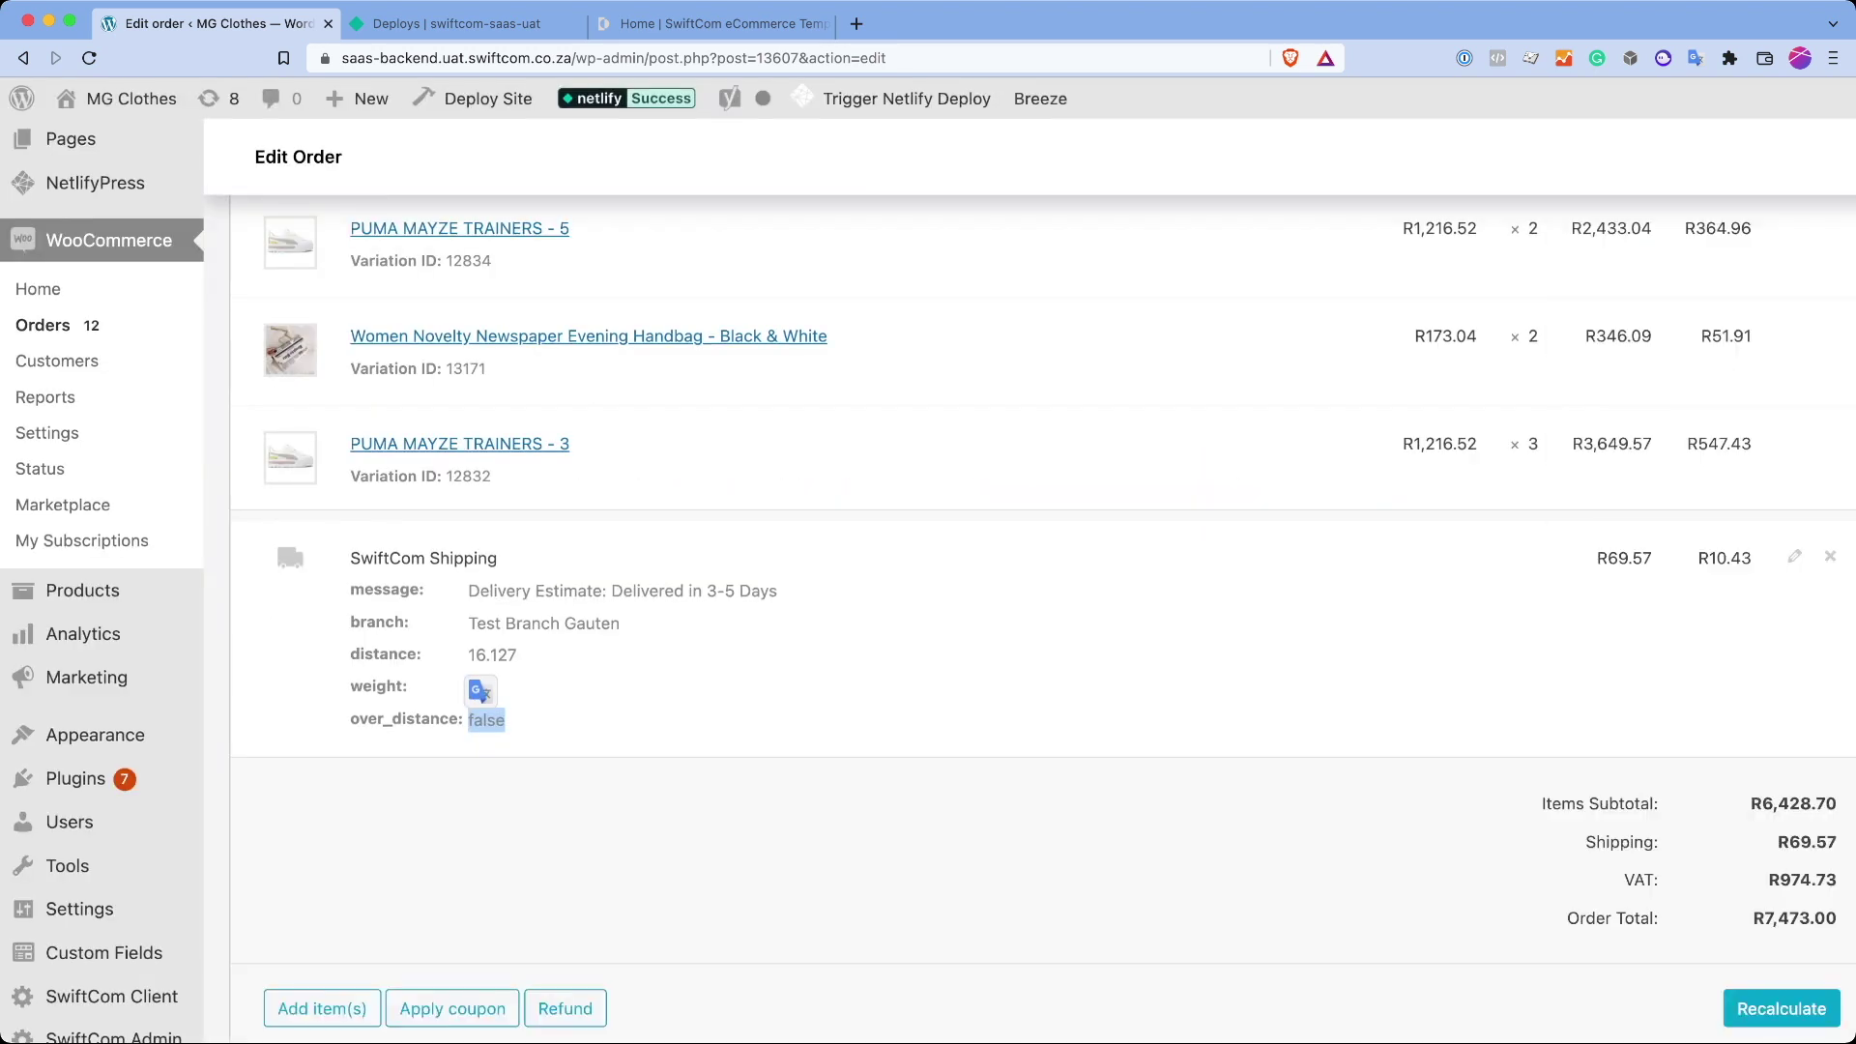
pyautogui.scroll(3, 856, 580)
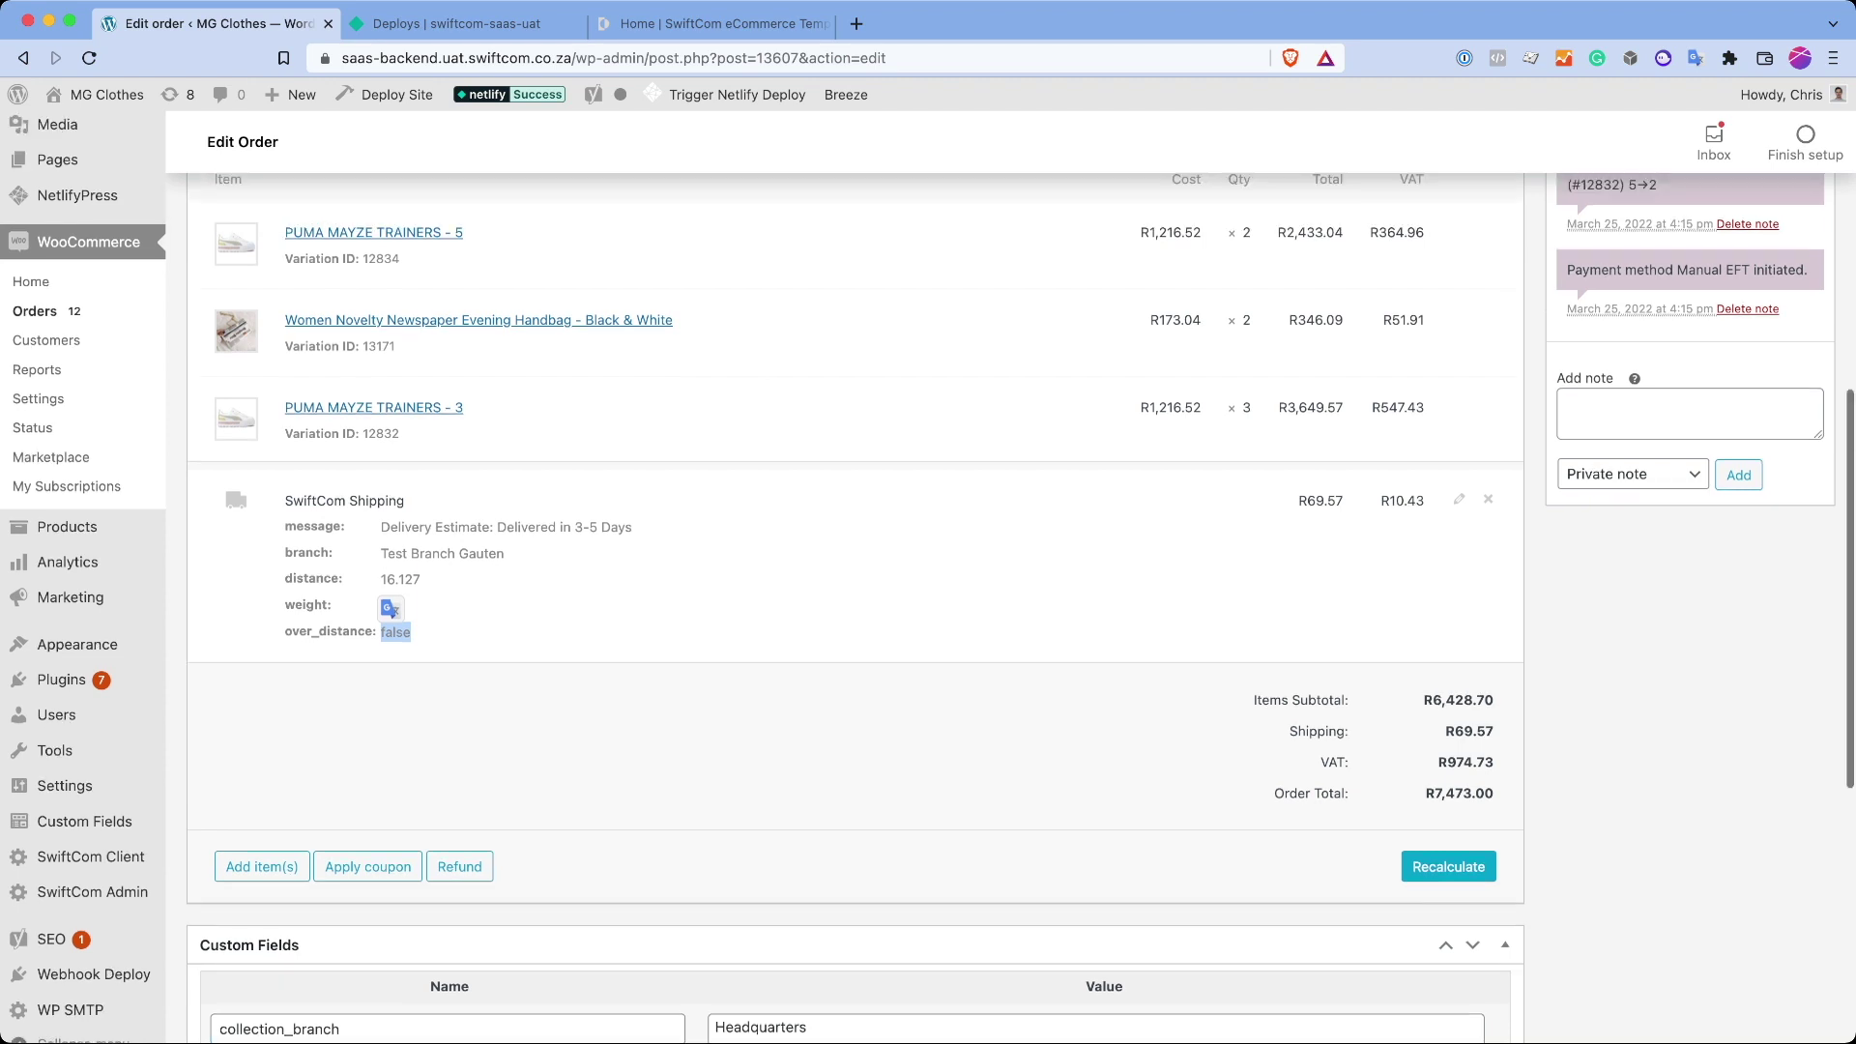
pyautogui.scroll(2, 856, 580)
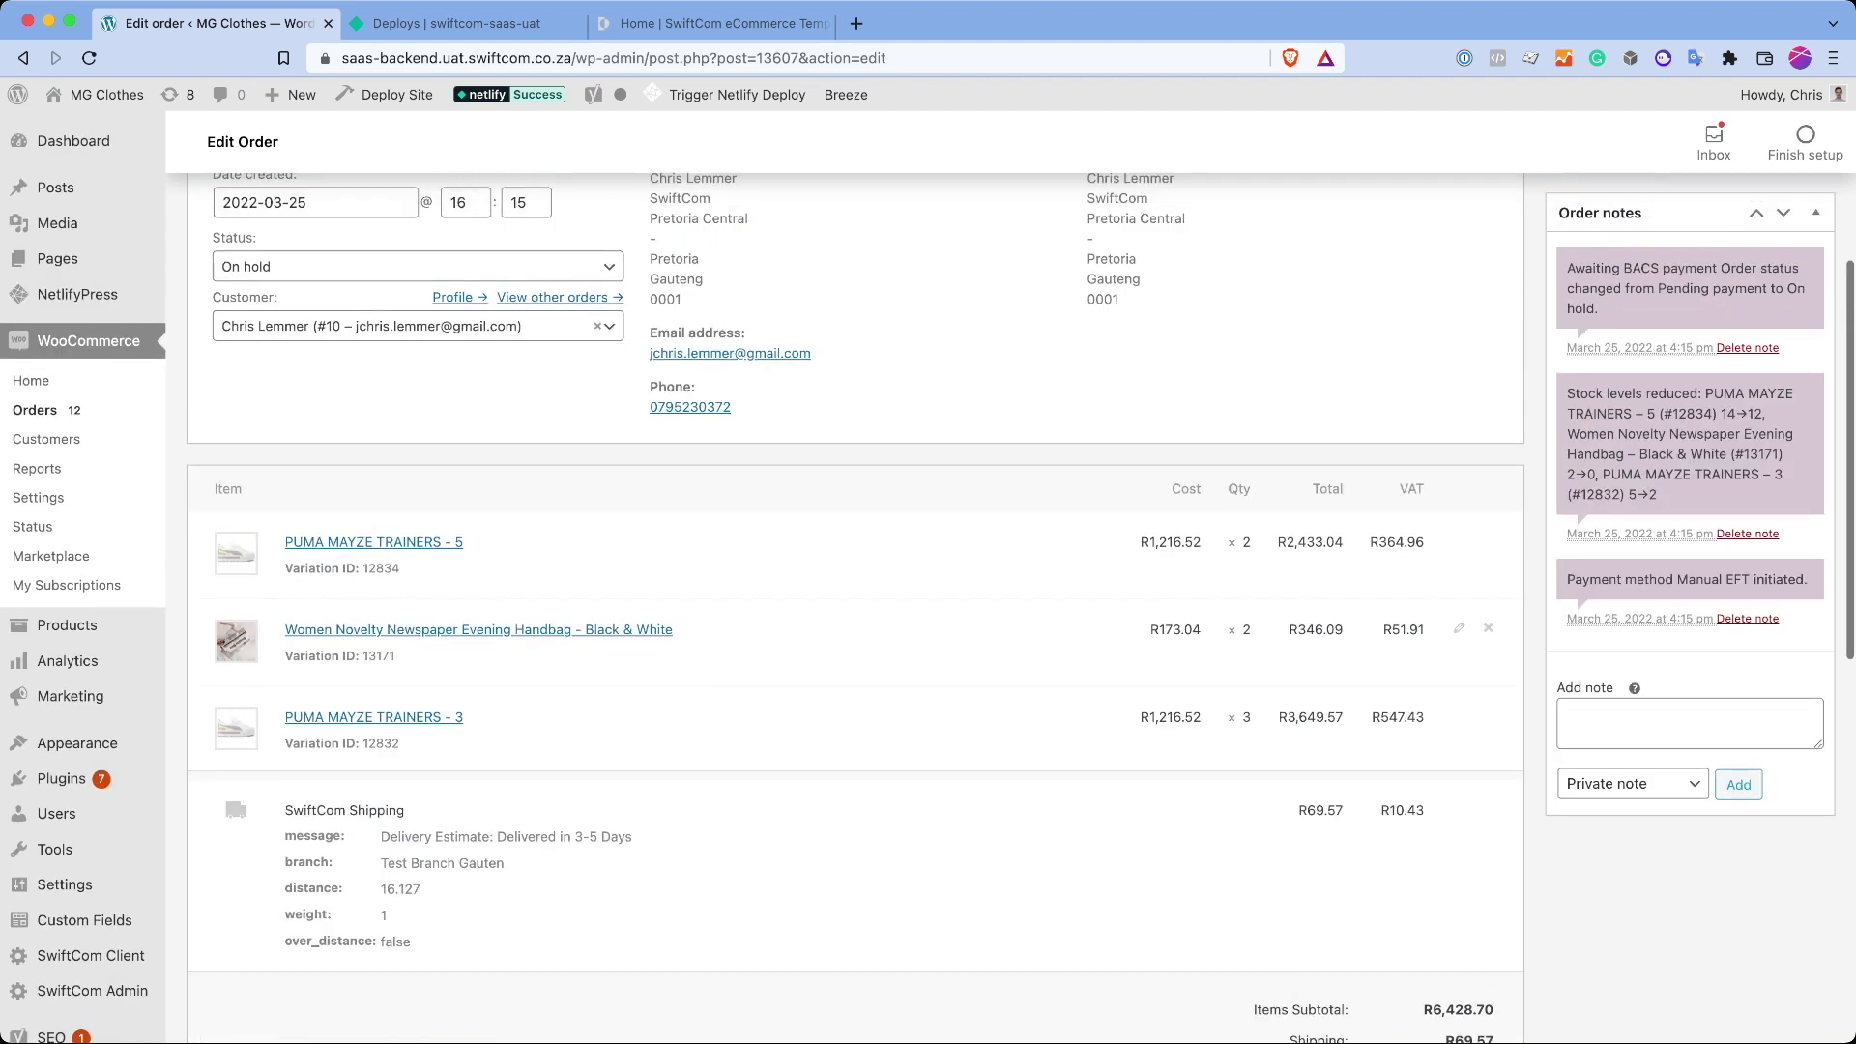
pyautogui.scroll(4, 97, 256)
pyautogui.scroll(-10, 855, 580)
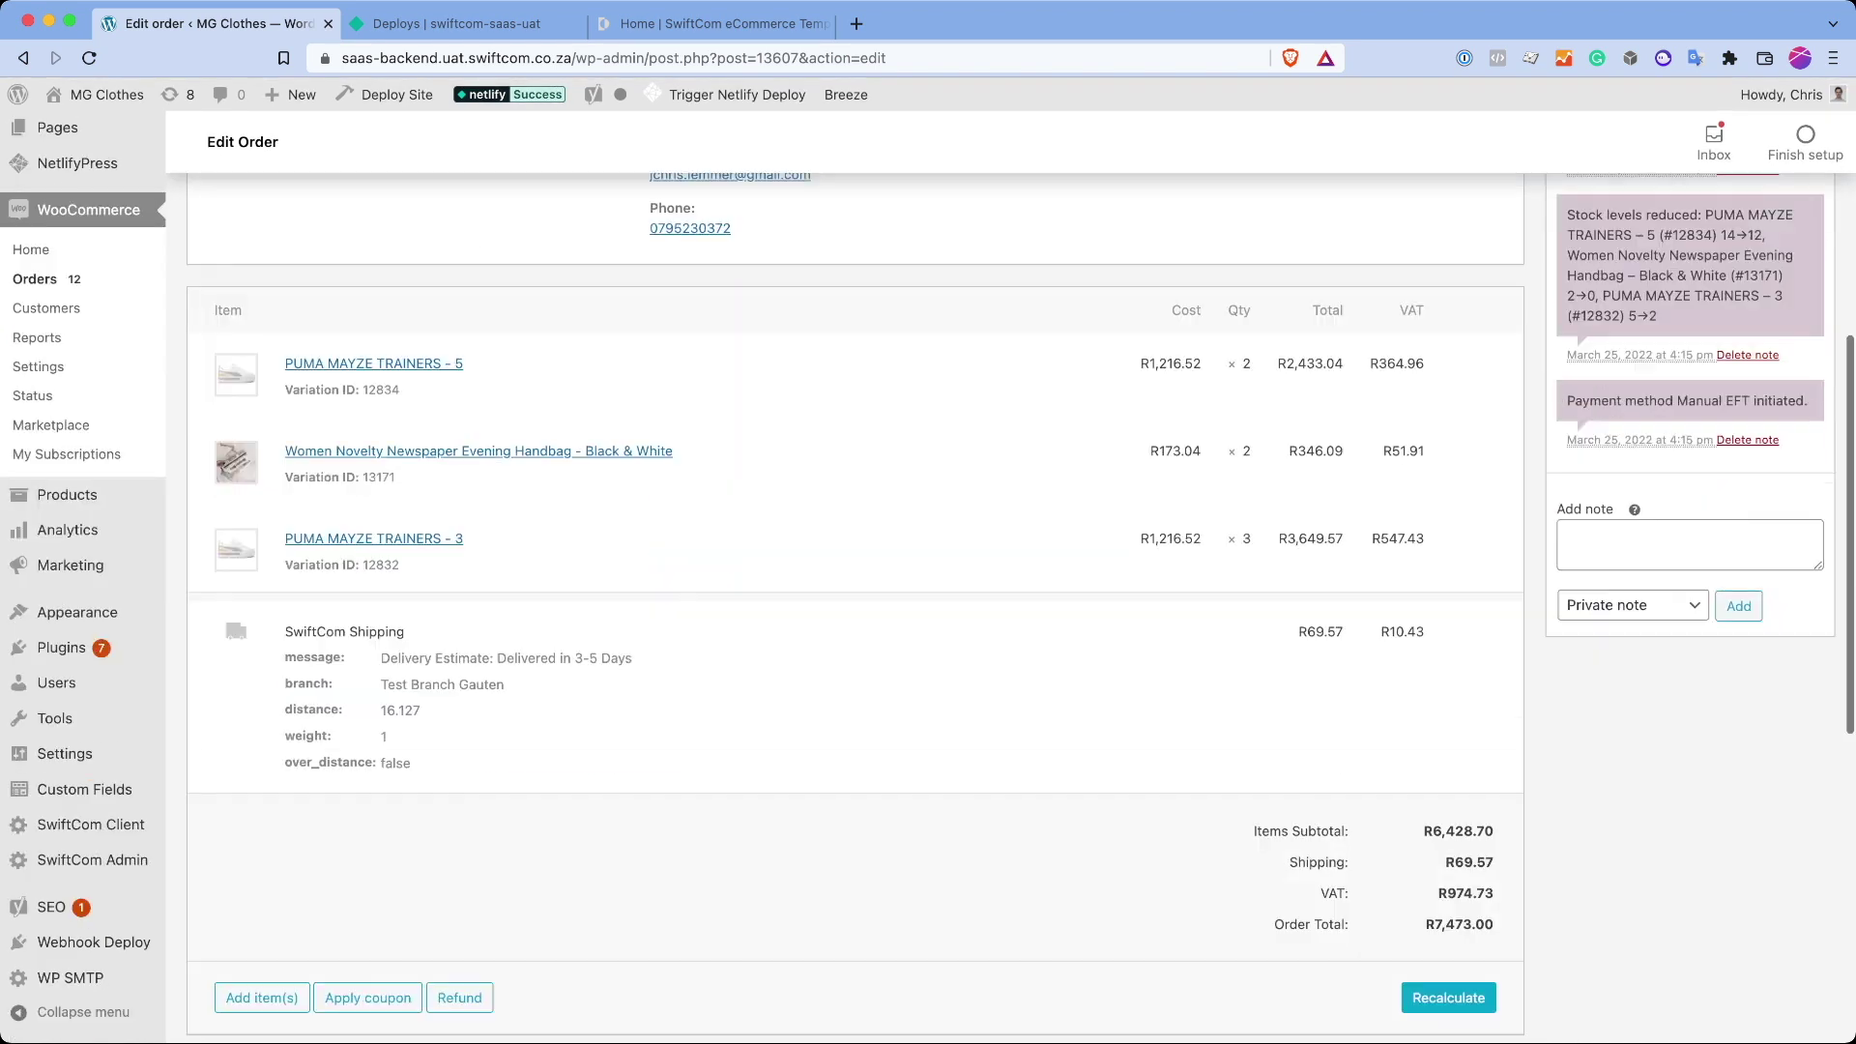
pyautogui.scroll(1, 856, 580)
pyautogui.scroll(-6, 856, 580)
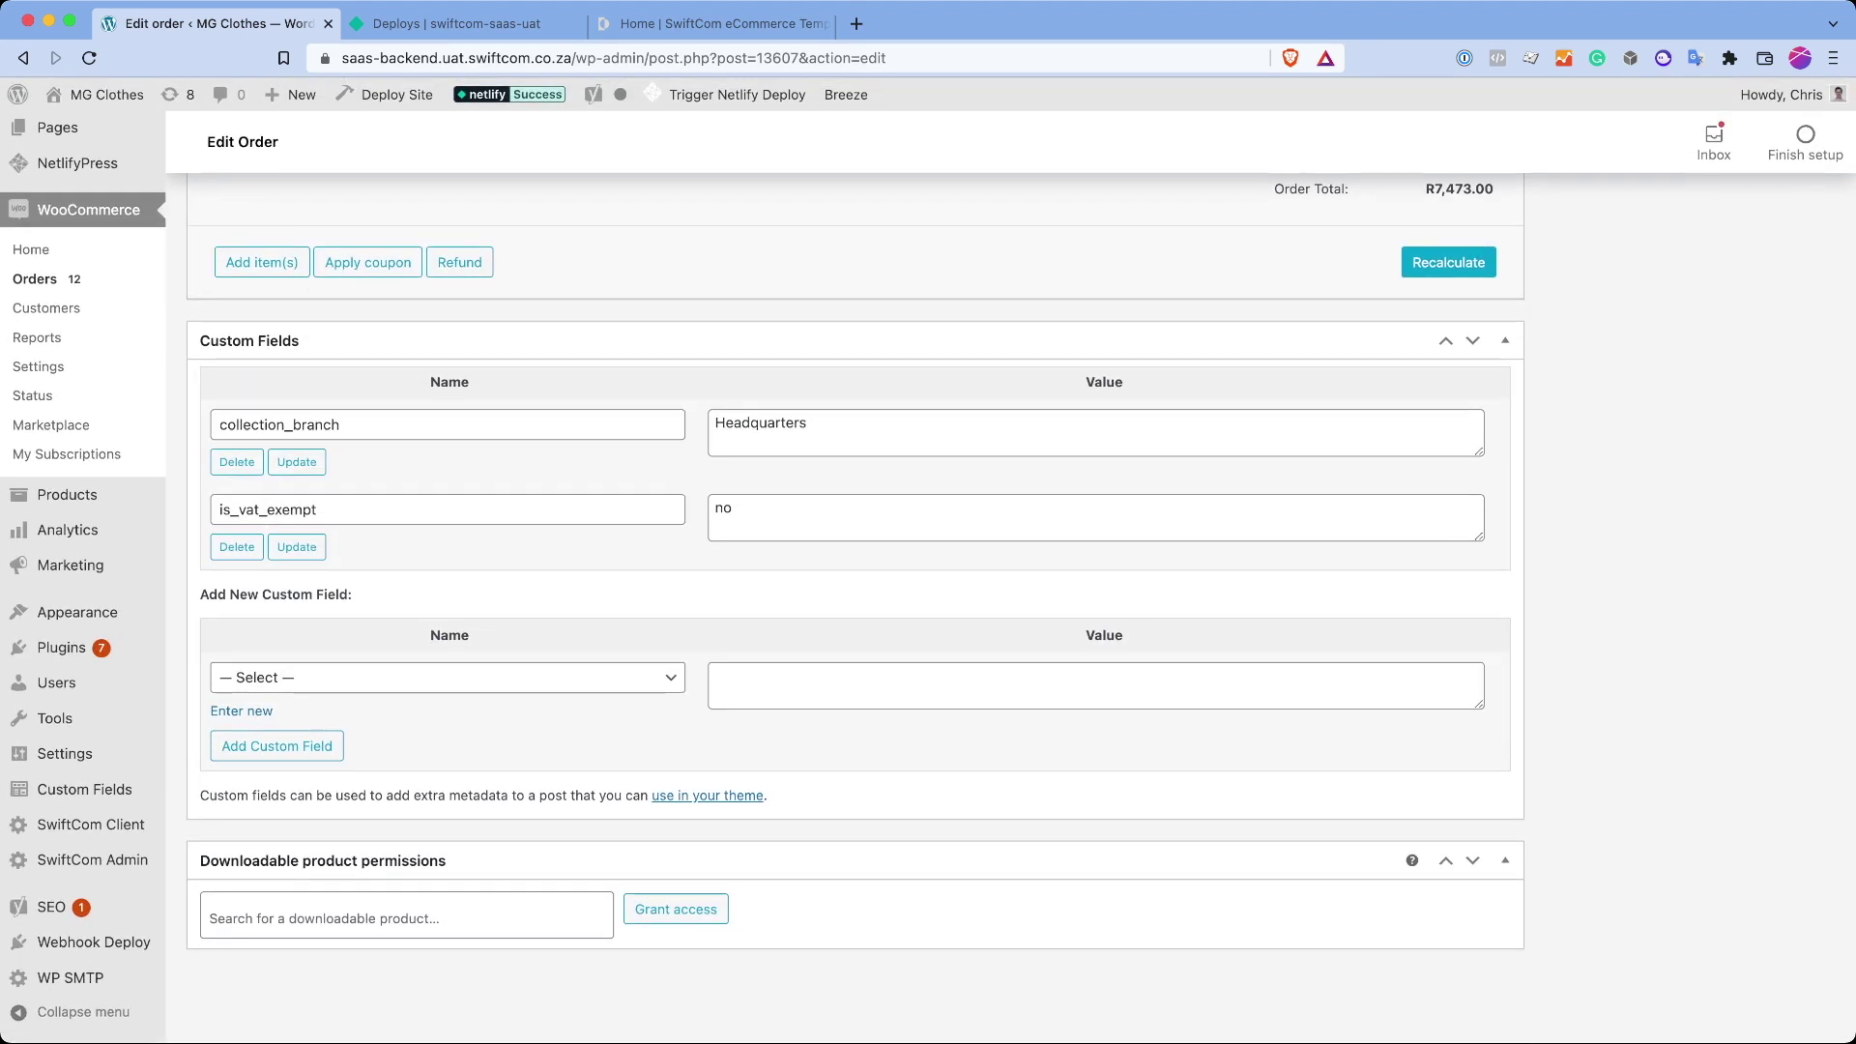
pyautogui.scroll(20, 39, 497)
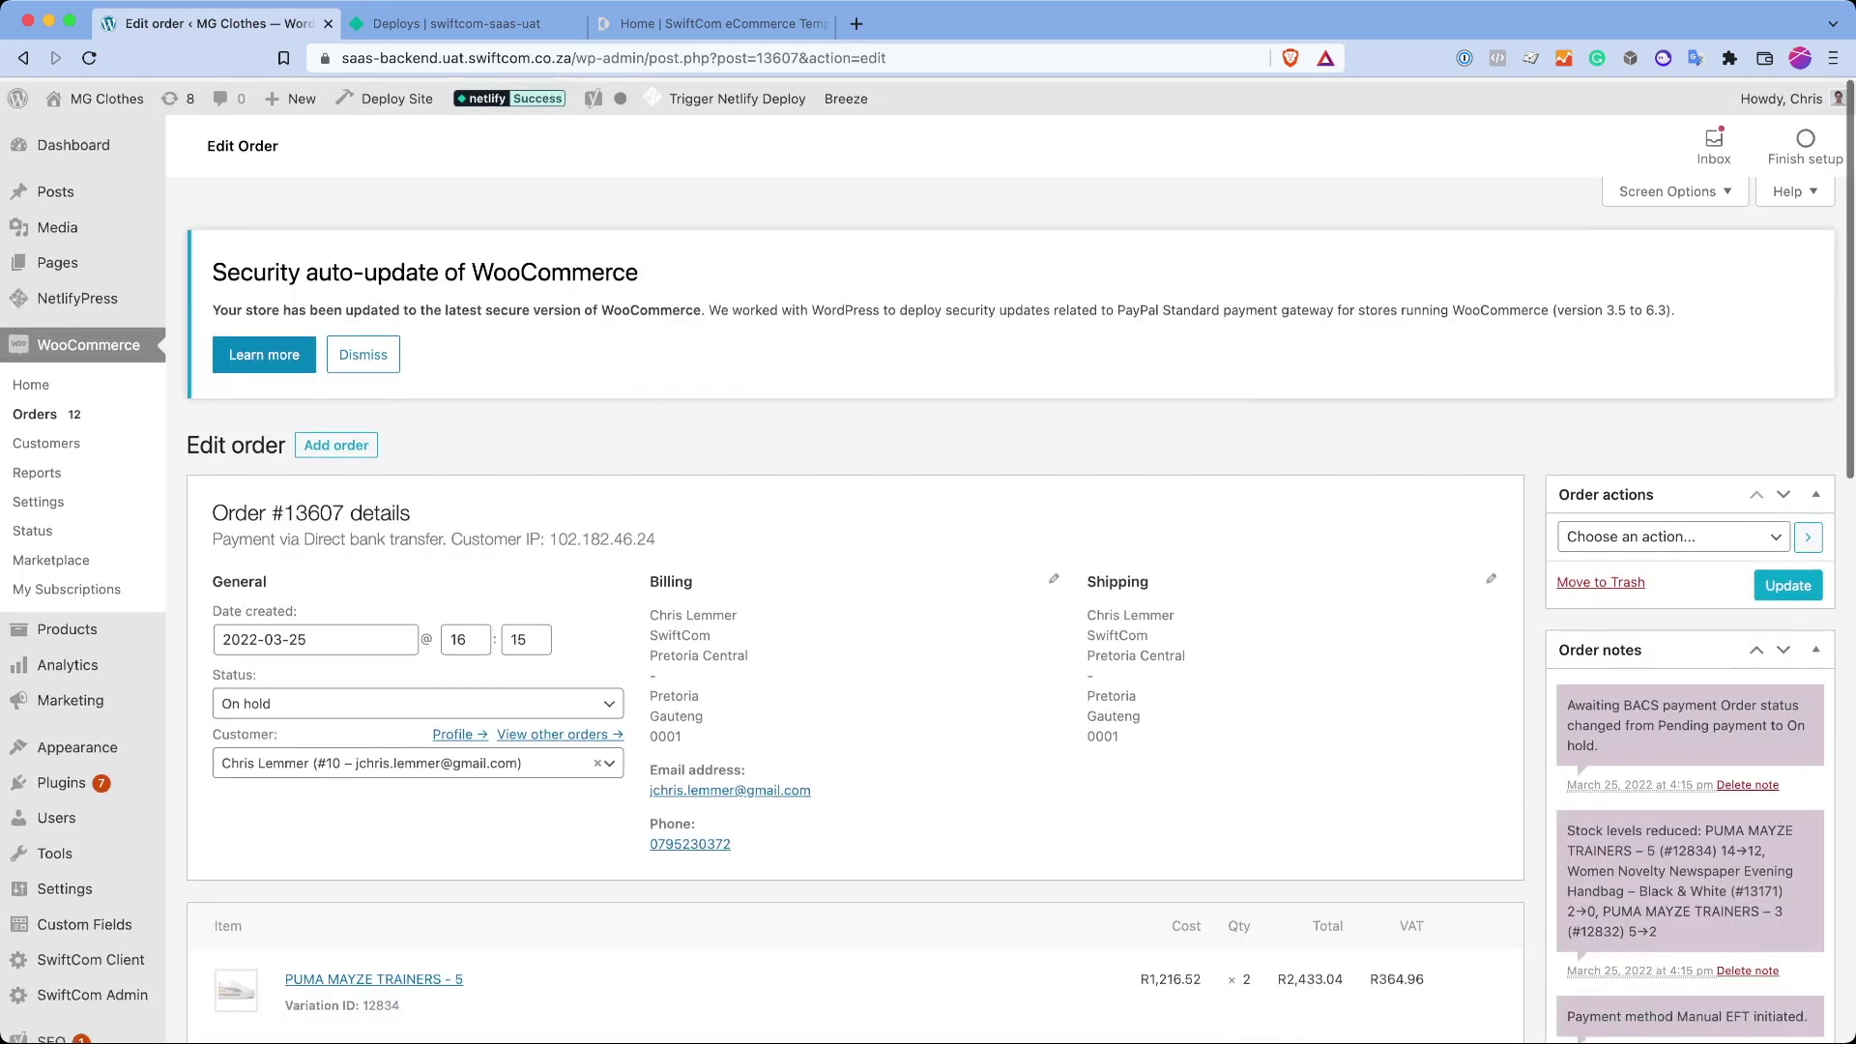
# Step: In WooCommerce Shipping settings, open SwiftCom Shipping under 'Locations not covered by your other zones'
pyautogui.click(39, 497)
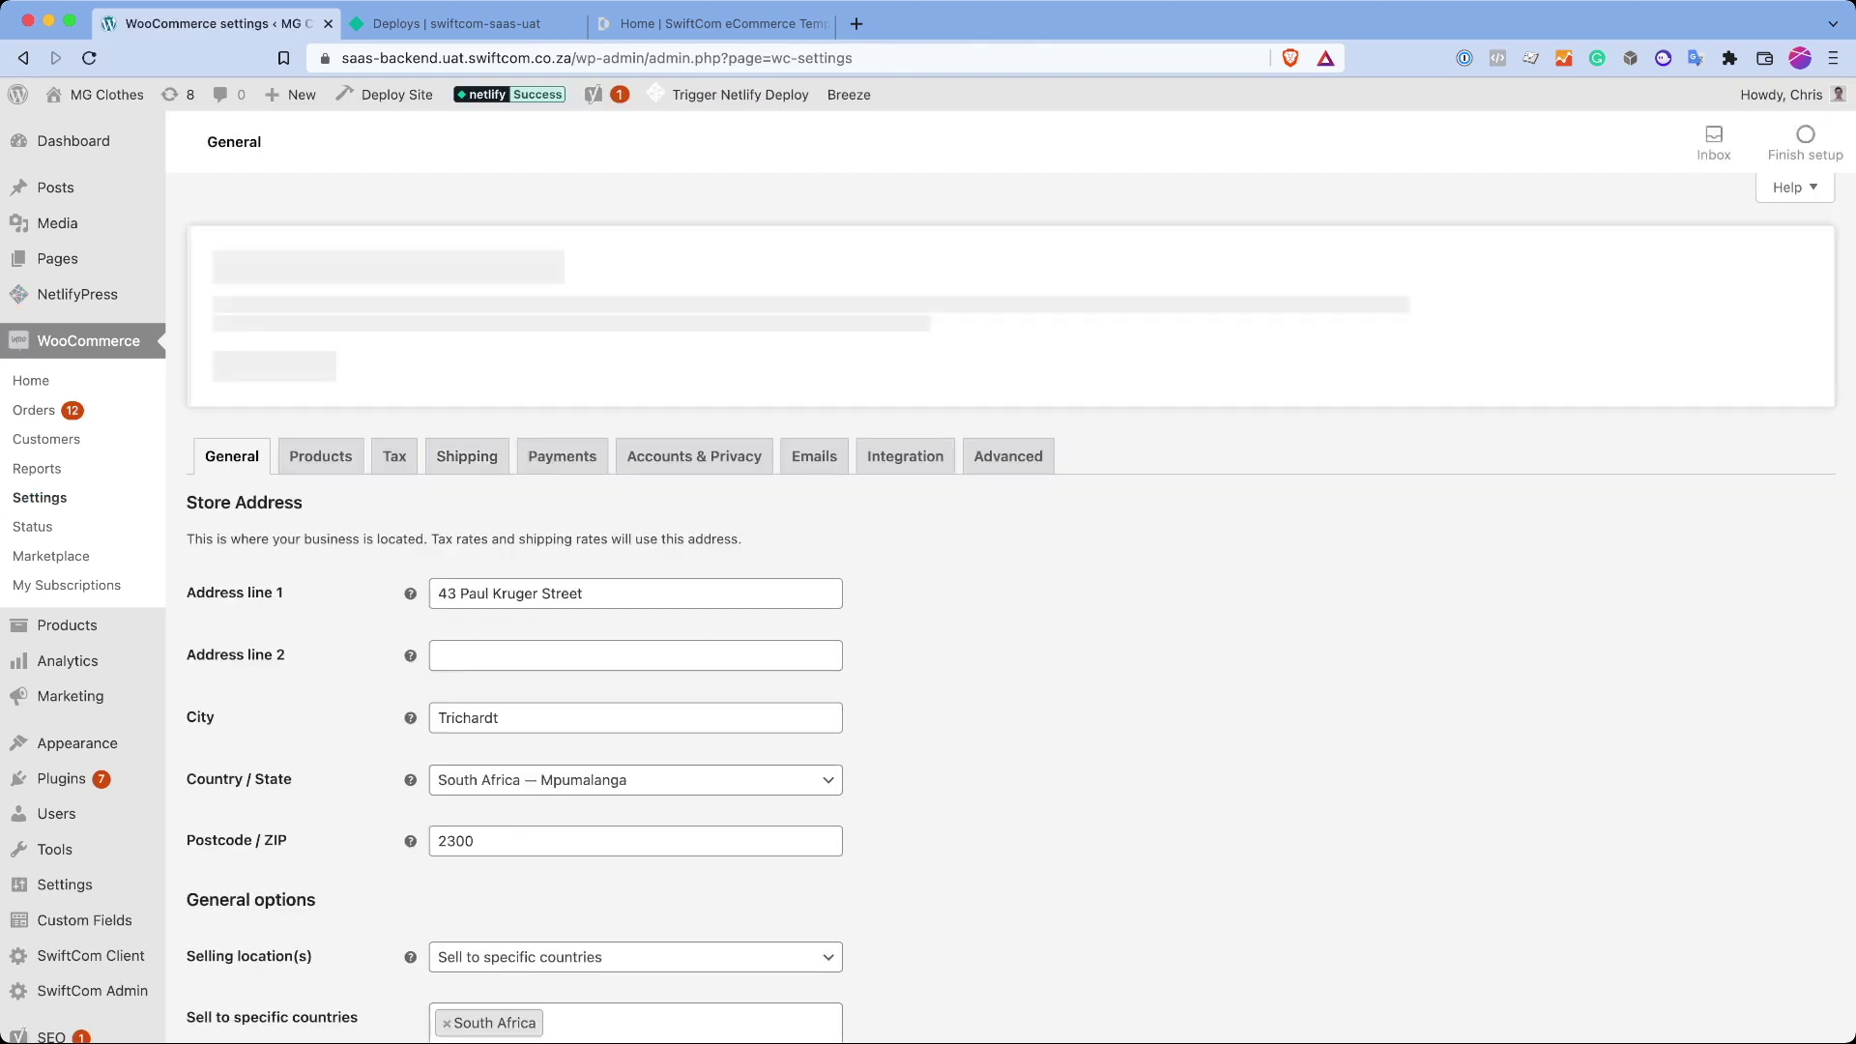
pyautogui.click(467, 444)
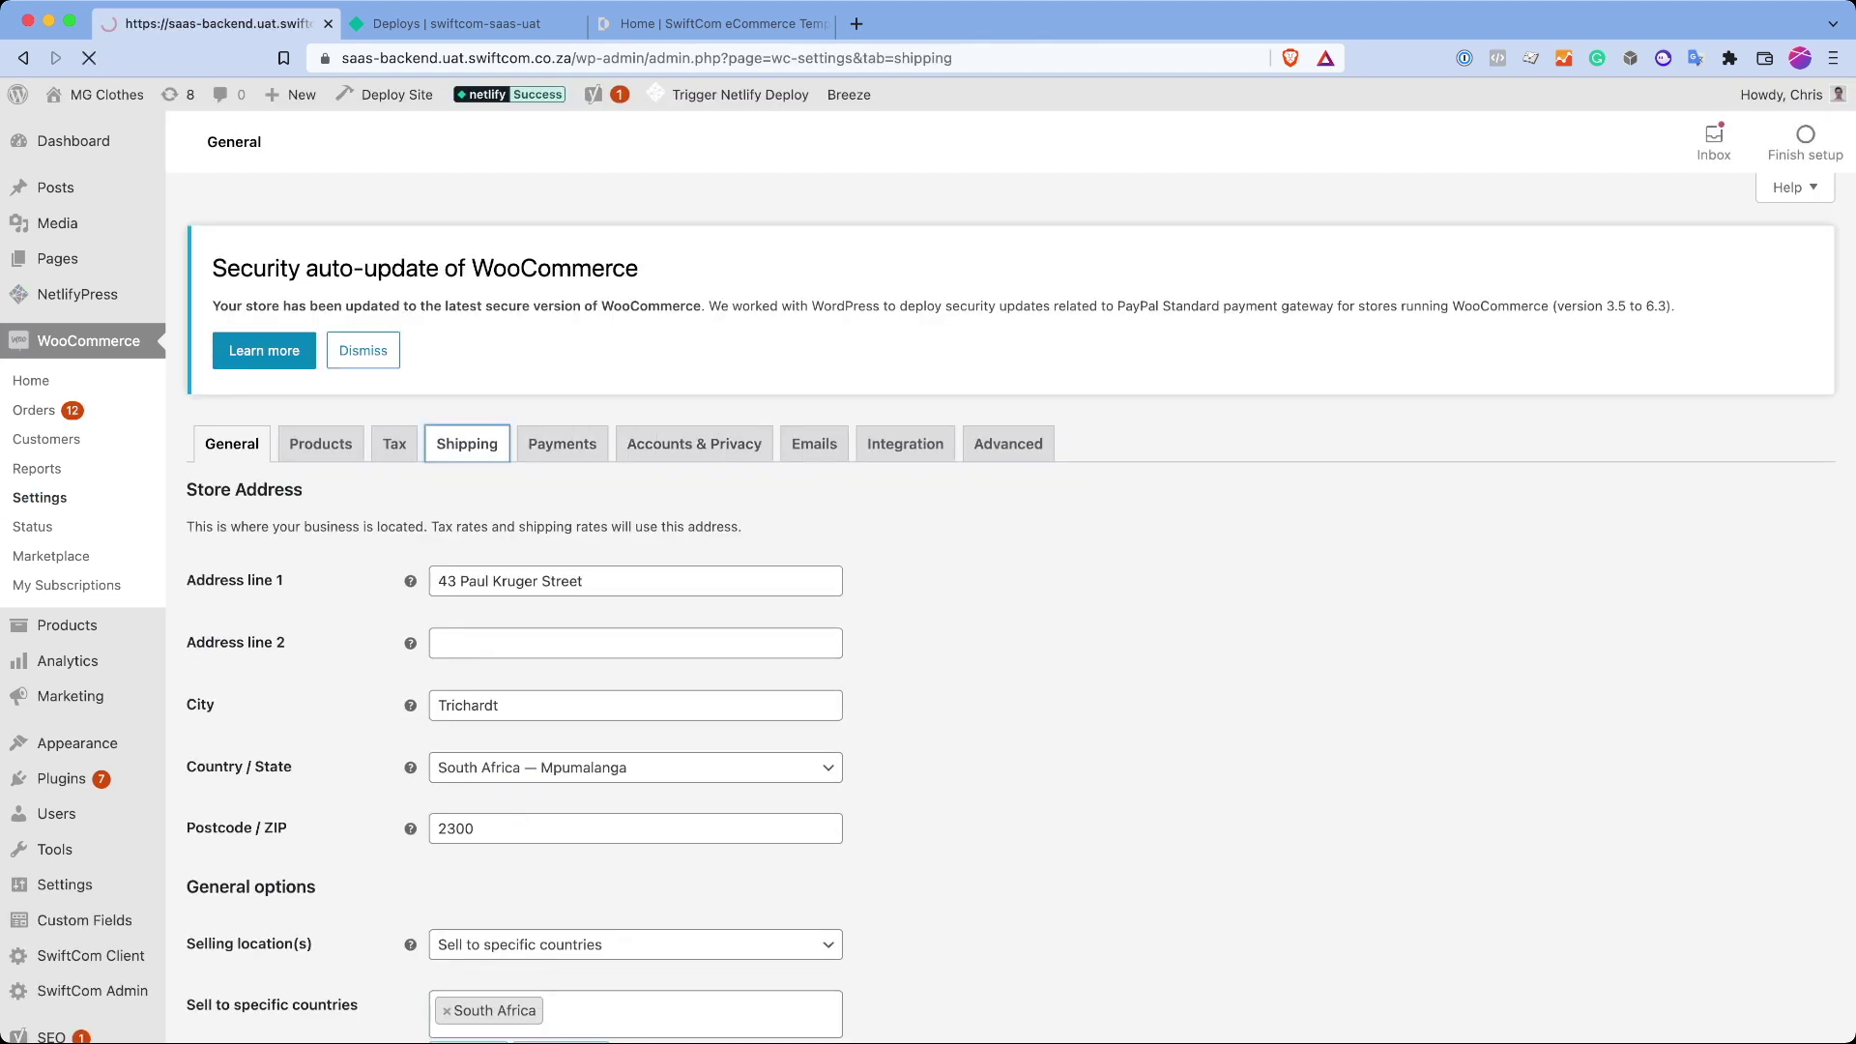
pyautogui.click(331, 702)
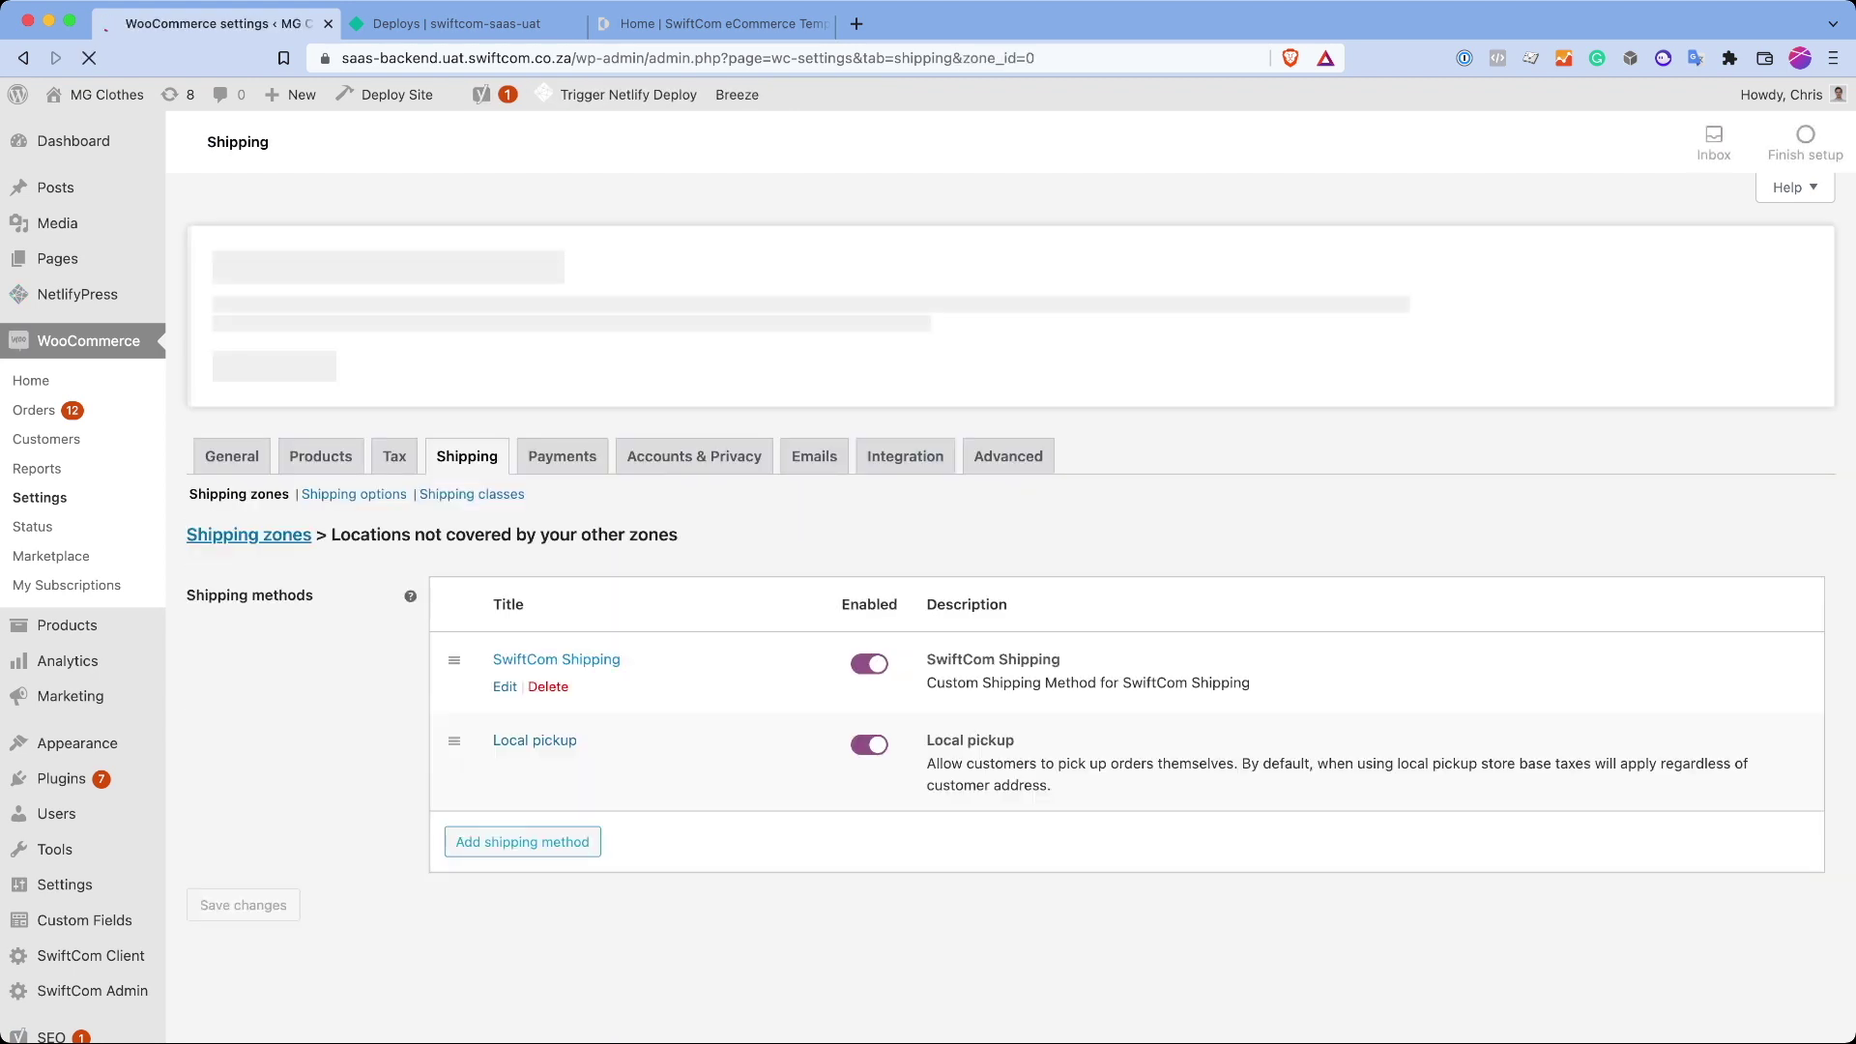
pyautogui.click(556, 647)
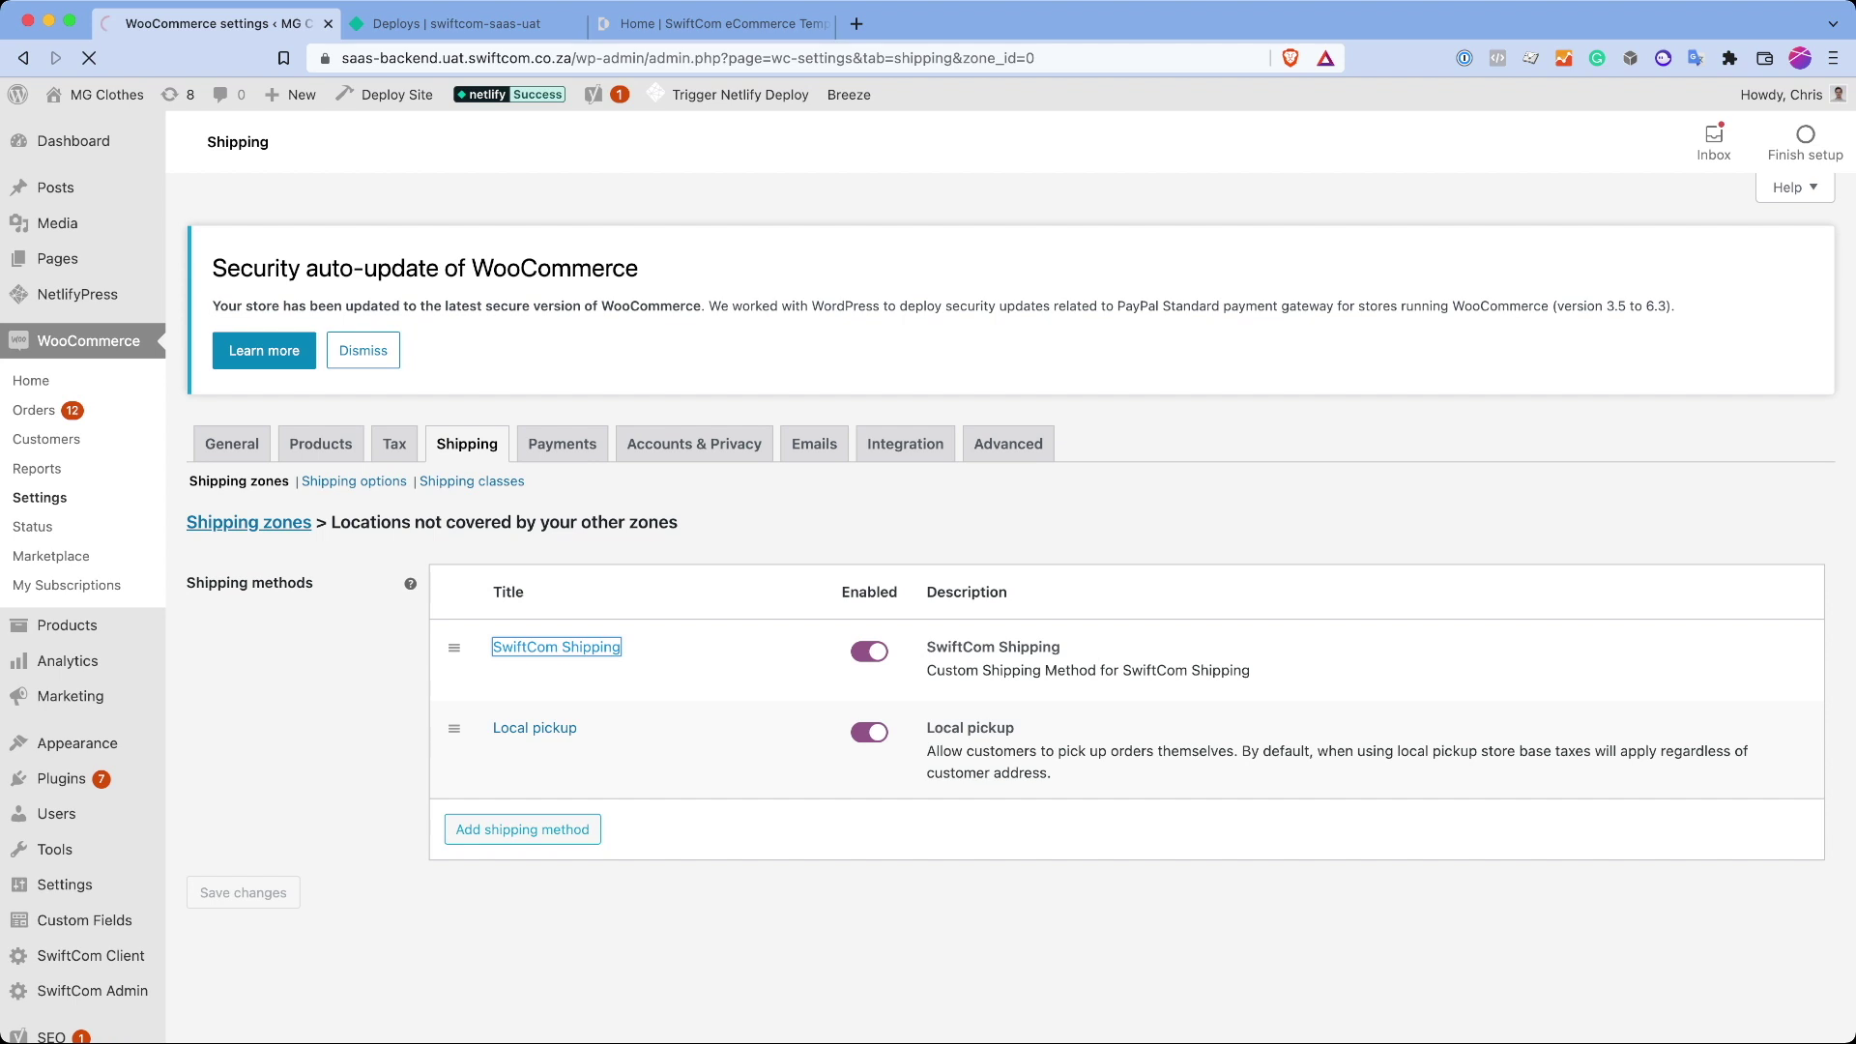
# Step: Review its rates: base cost 80, 40 km base, R20 per 100 km, 140 km over-distance at 135
pyautogui.scroll(-5, 1010, 600)
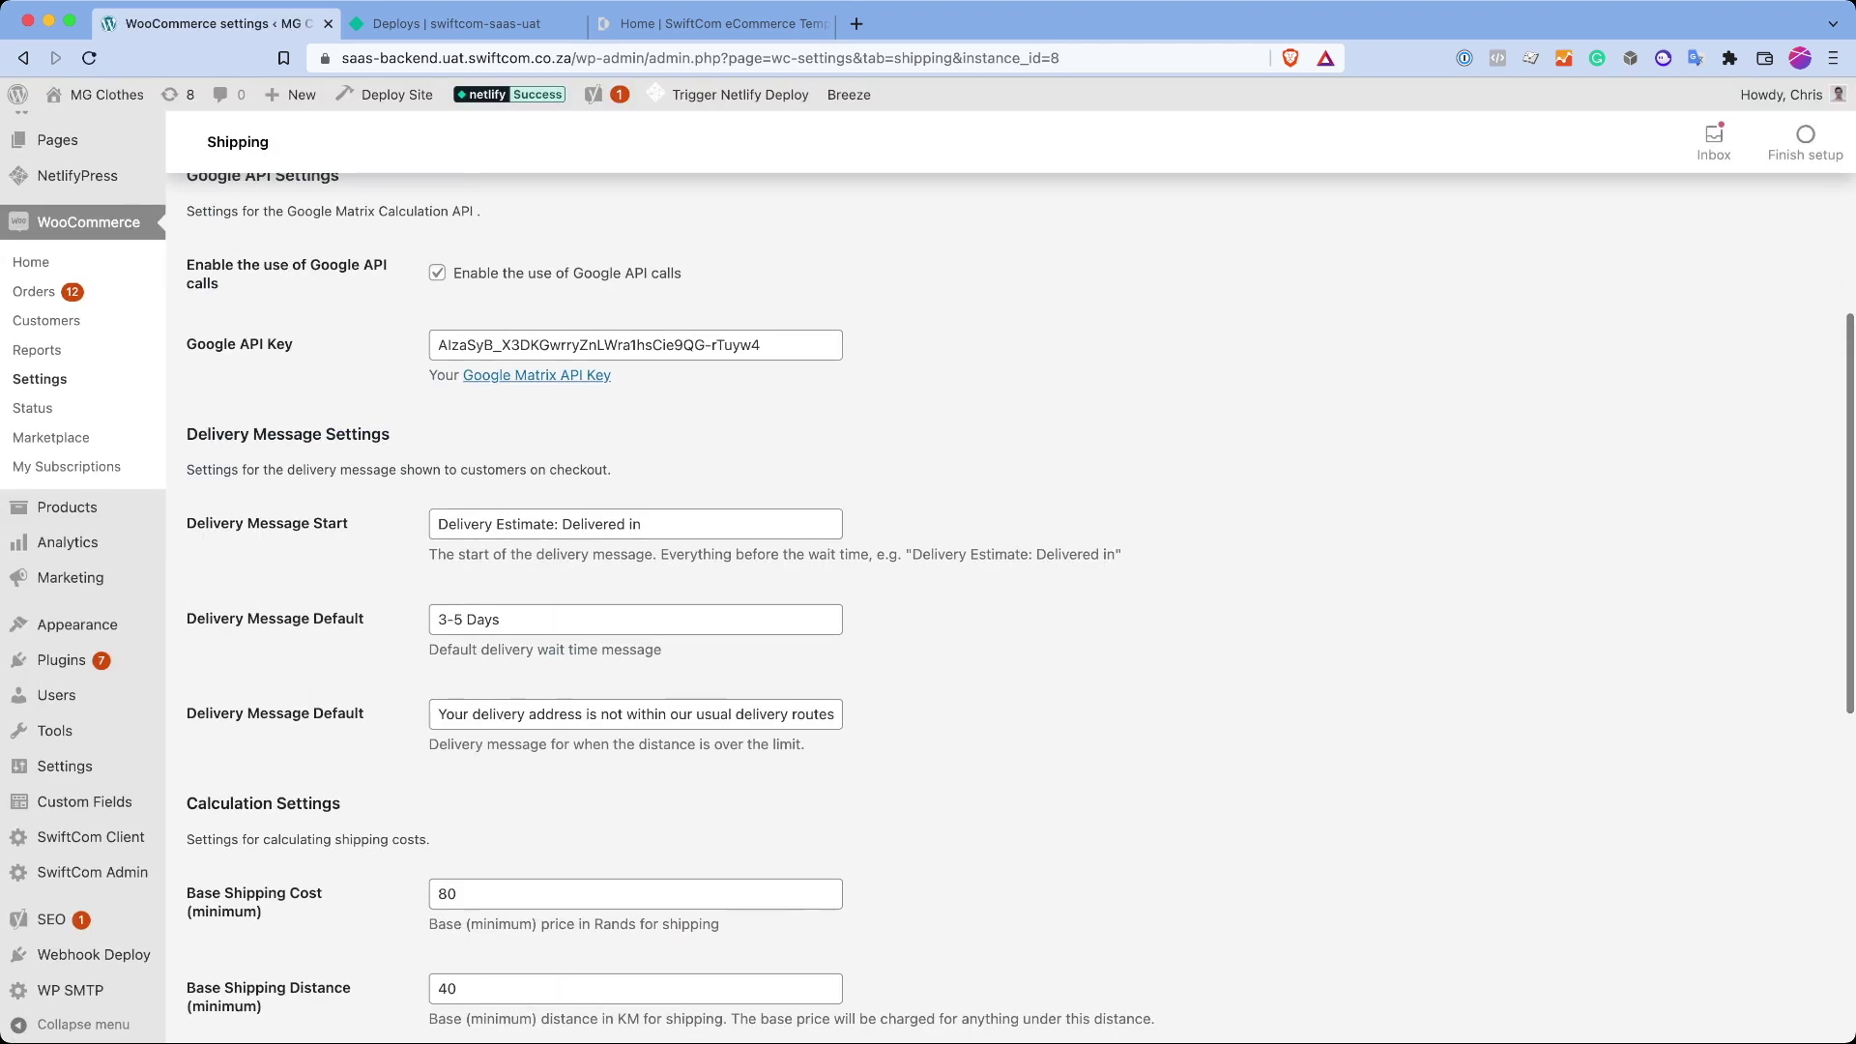
pyautogui.scroll(-5, 1010, 600)
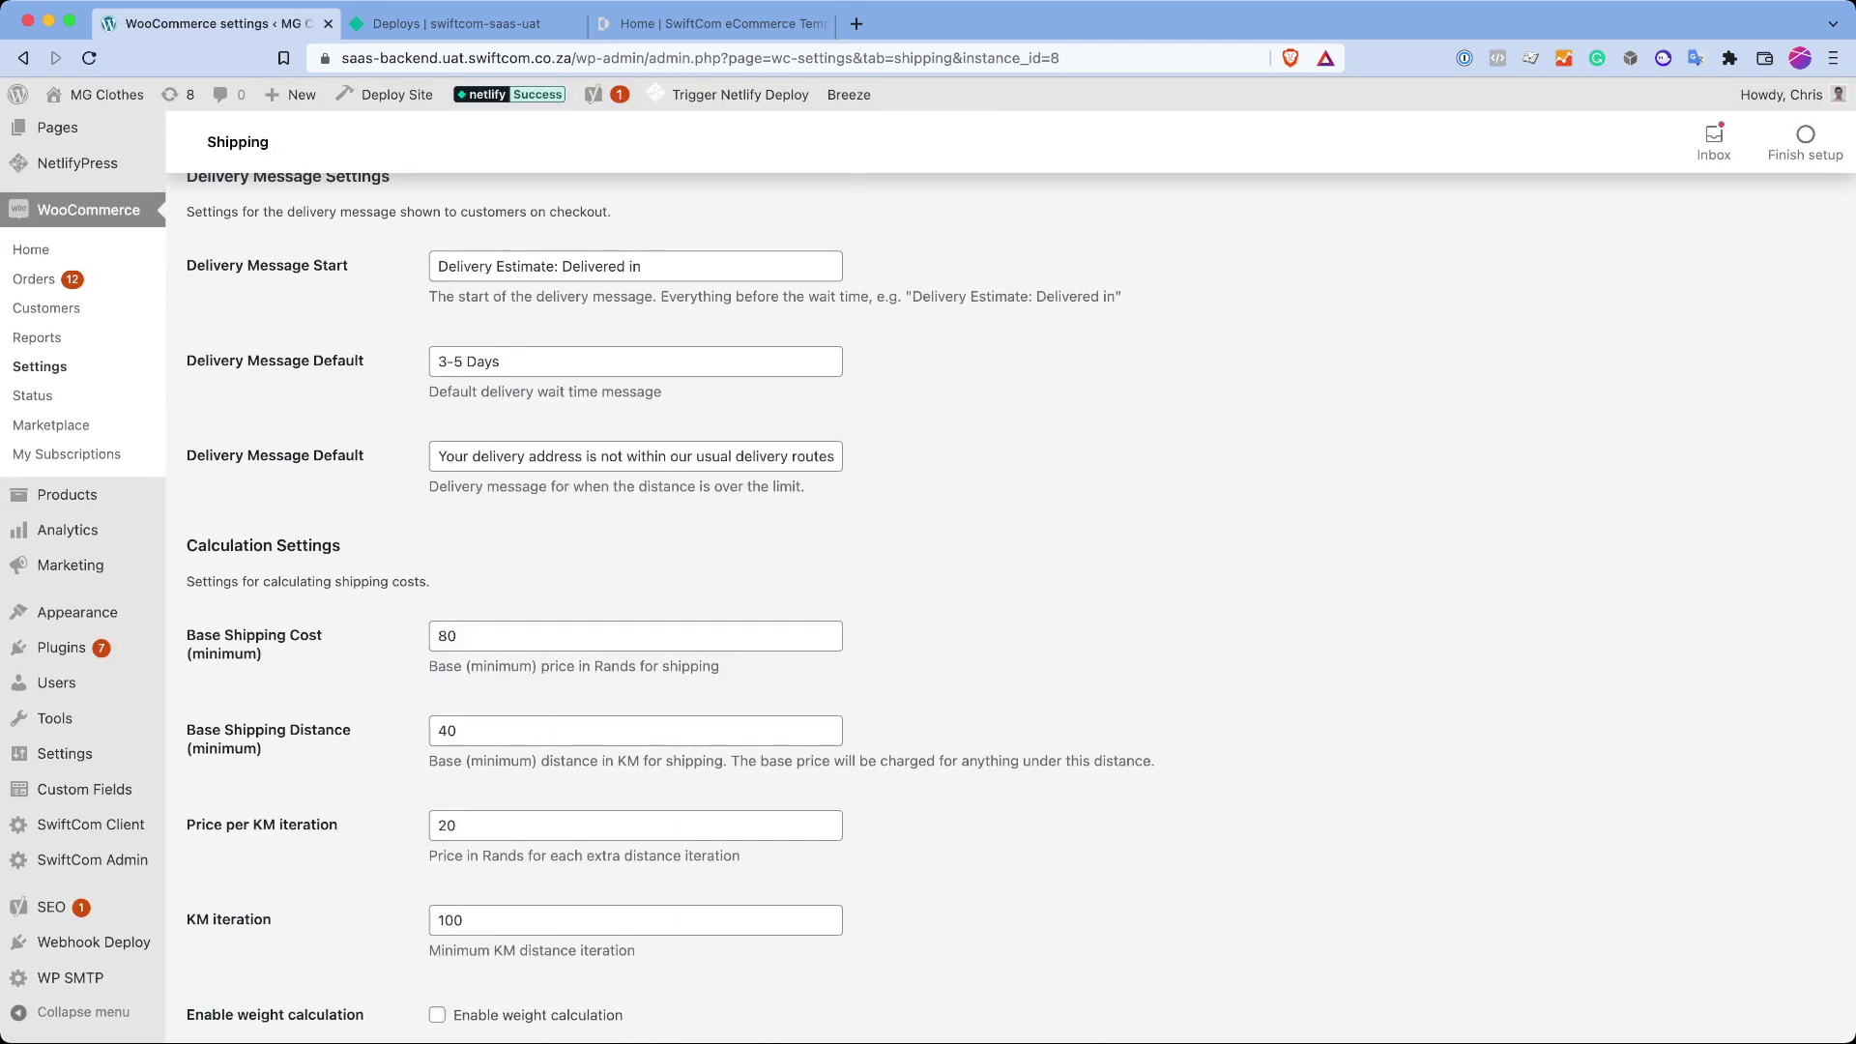
pyautogui.moveTo(186, 265); pyautogui.dragTo(806, 486)
pyautogui.scroll(-5, 1021, 600)
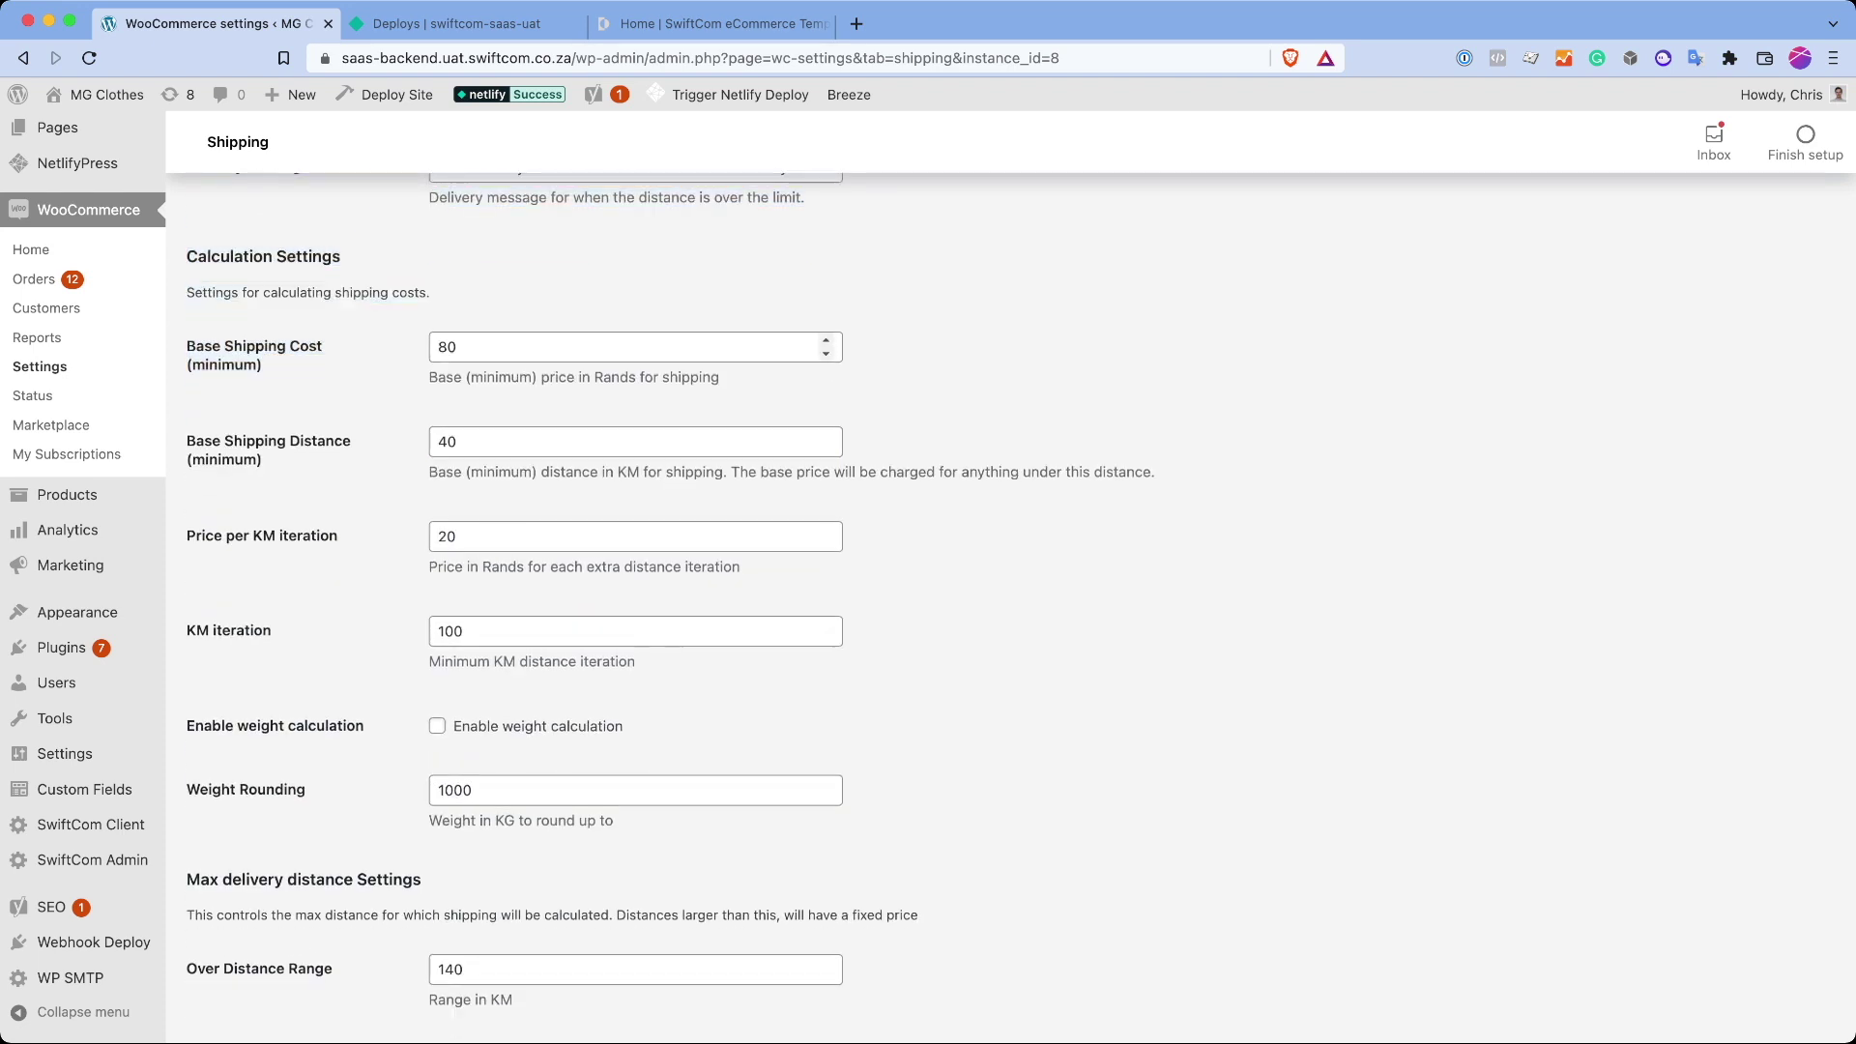
pyautogui.scroll(-5, 1010, 600)
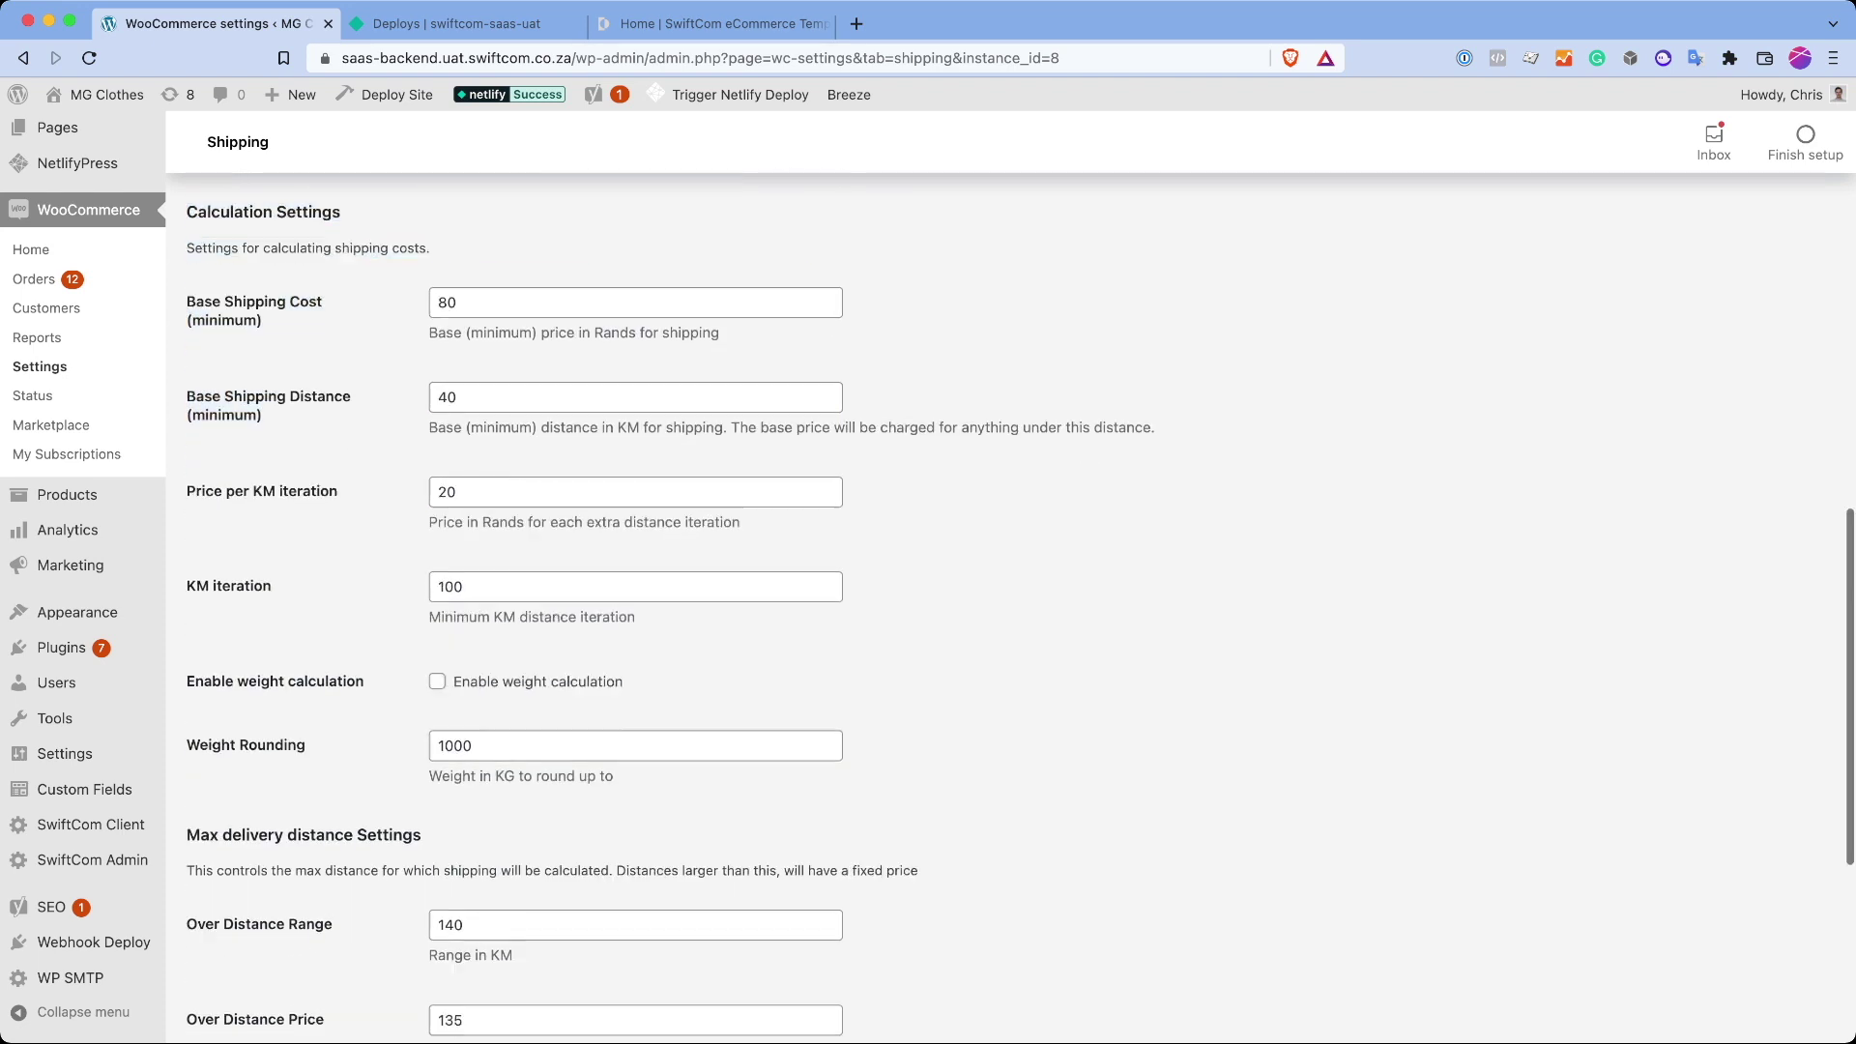
pyautogui.scroll(4, 1010, 600)
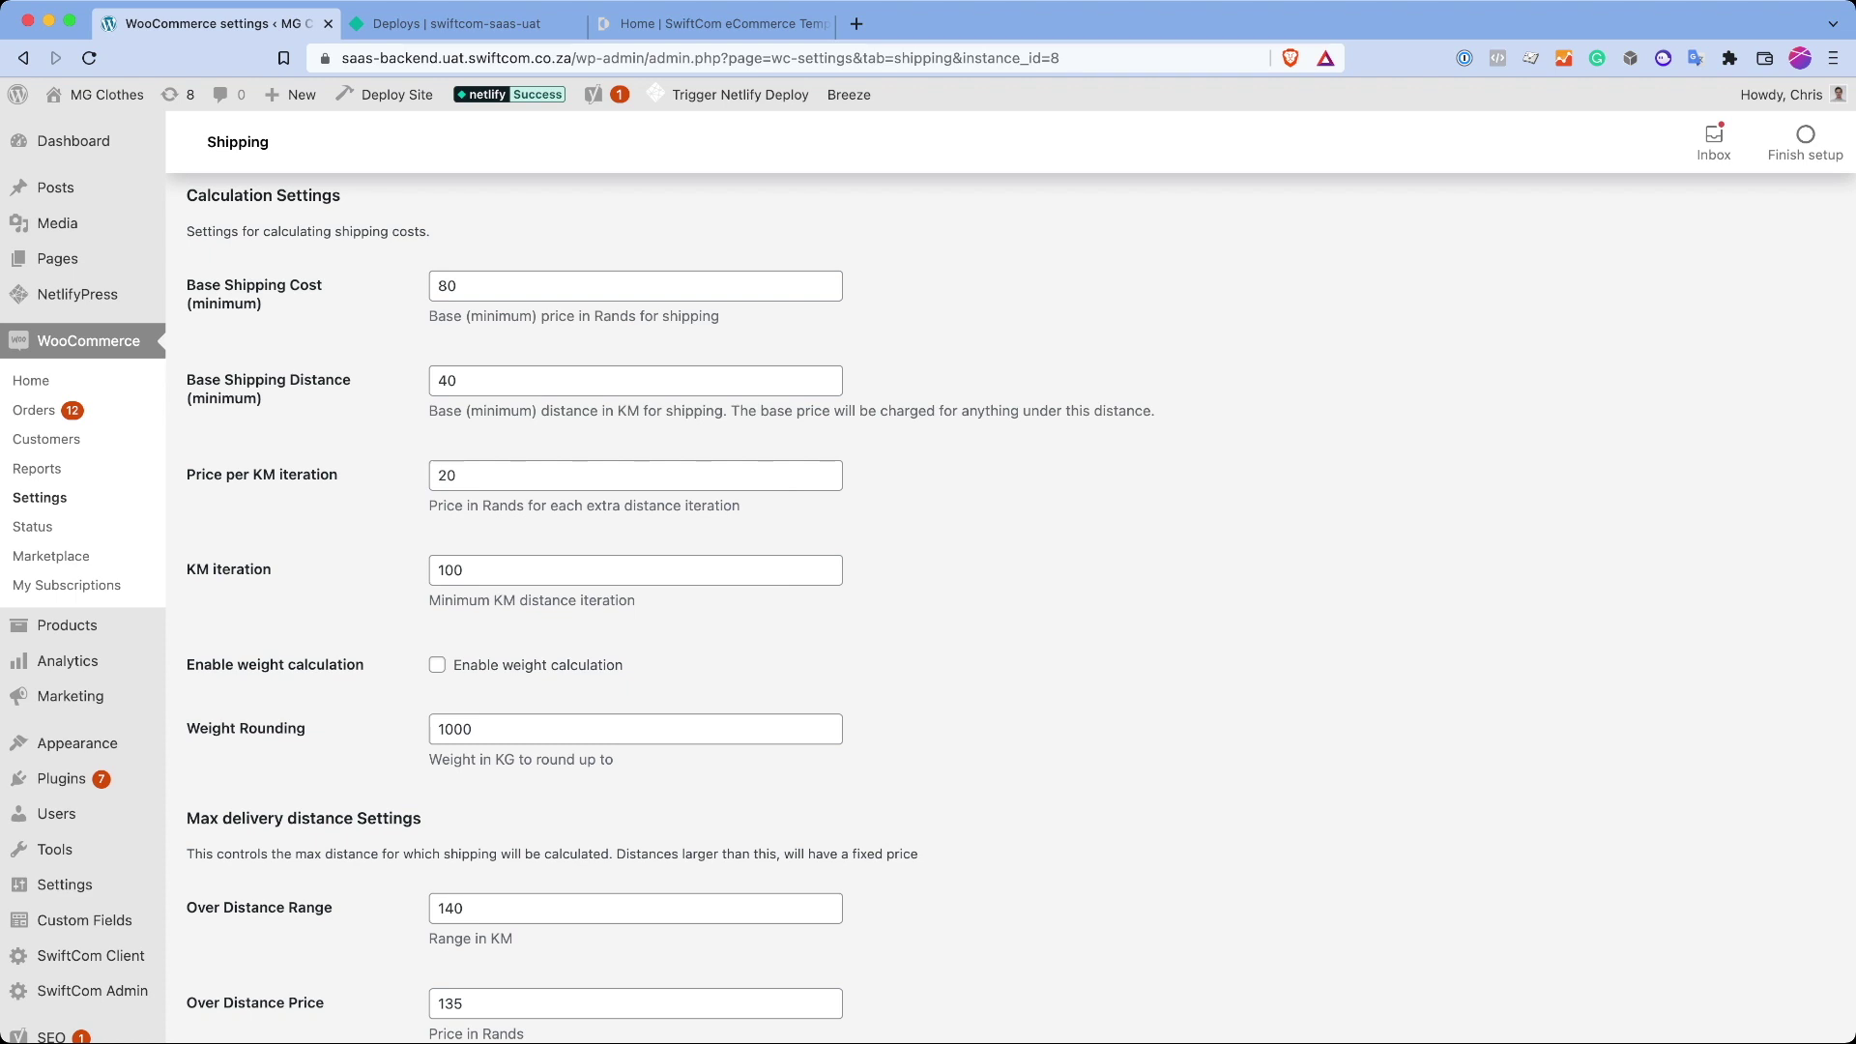
pyautogui.scroll(-2, 33, 400)
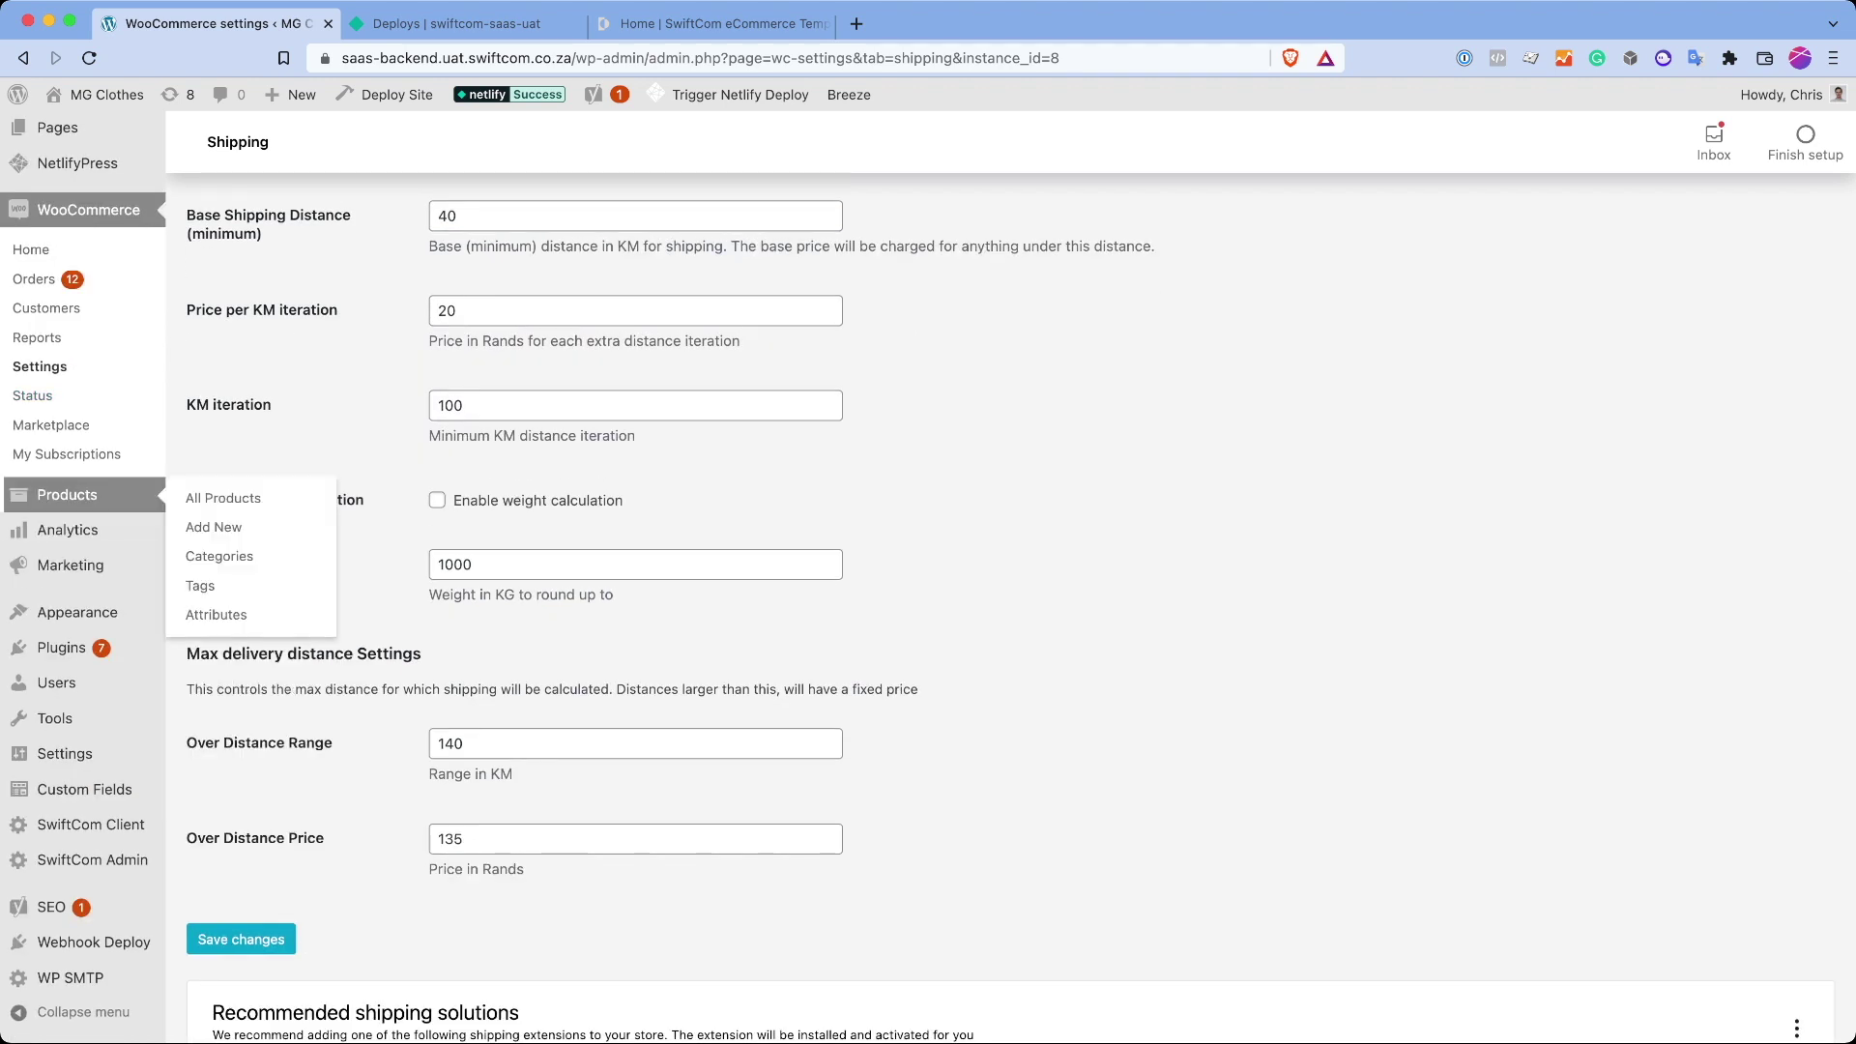
# Step: From All Products, open Karl Lagerfeld slim denim jeans and scroll to its Product Information box
pyautogui.click(67, 495)
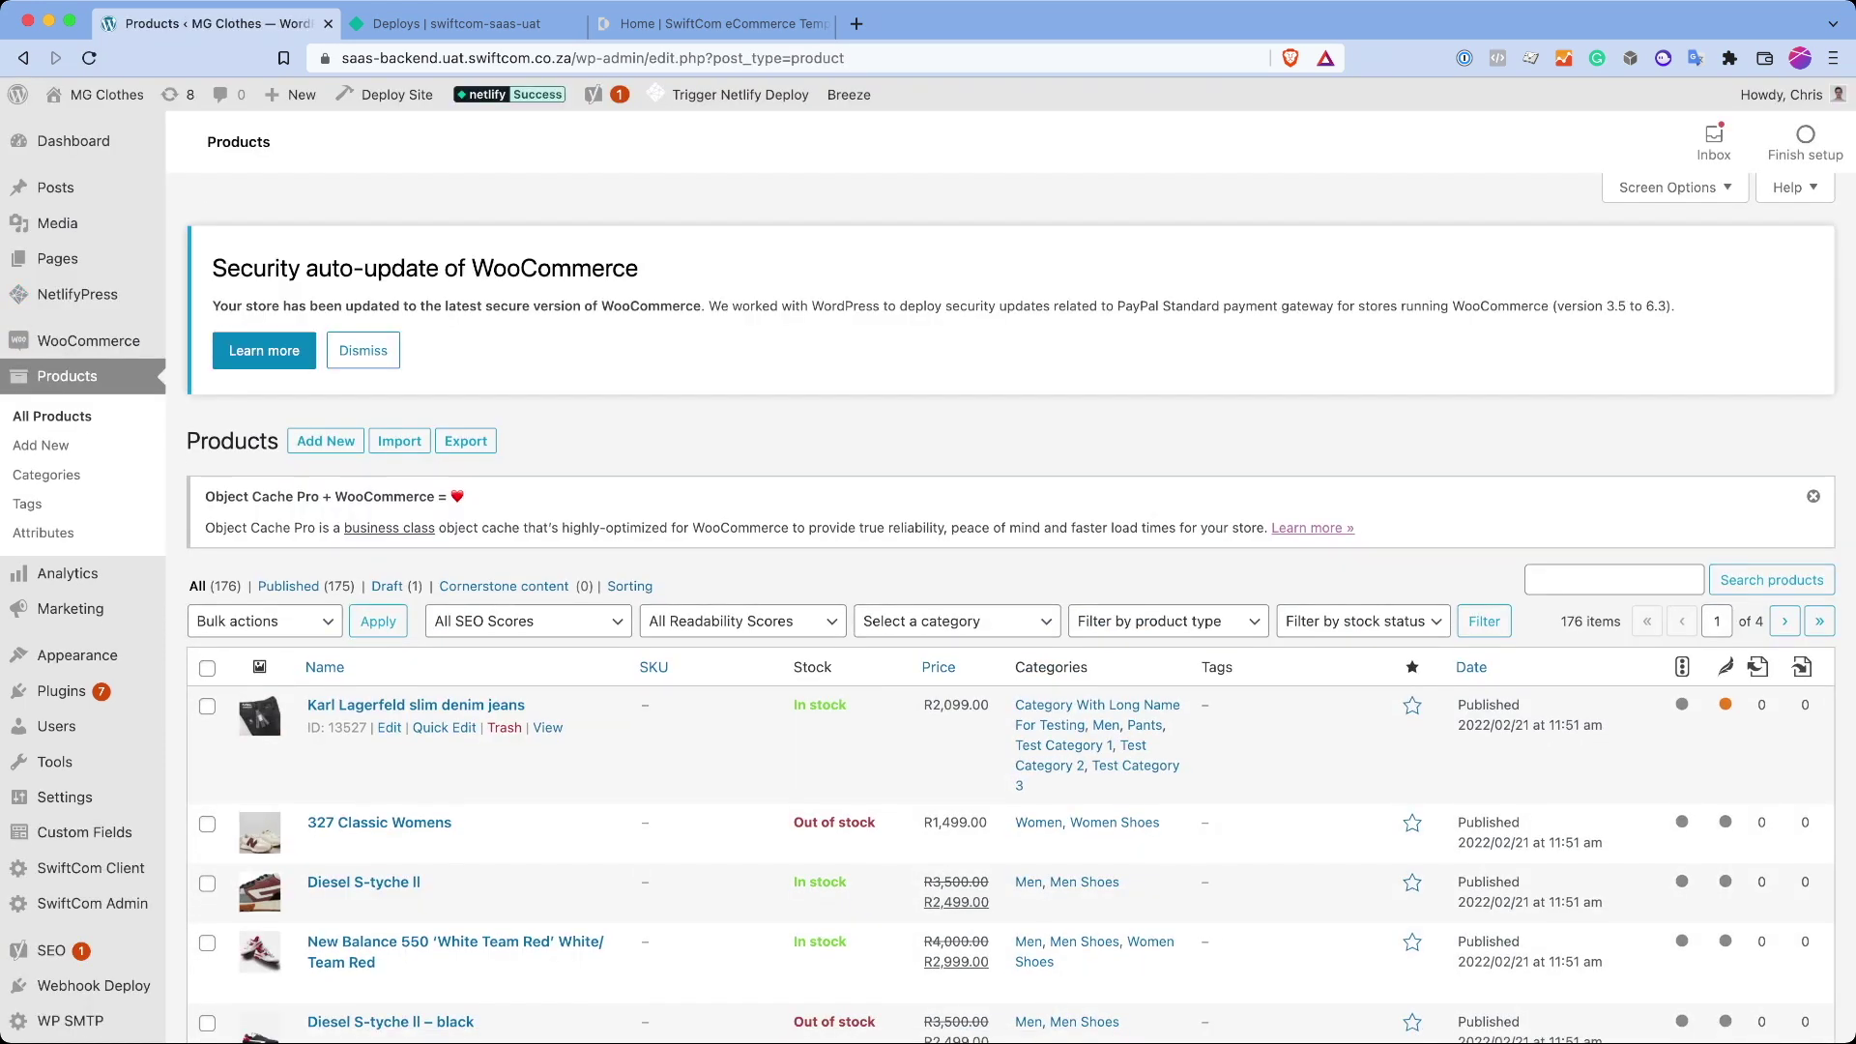
pyautogui.click(415, 718)
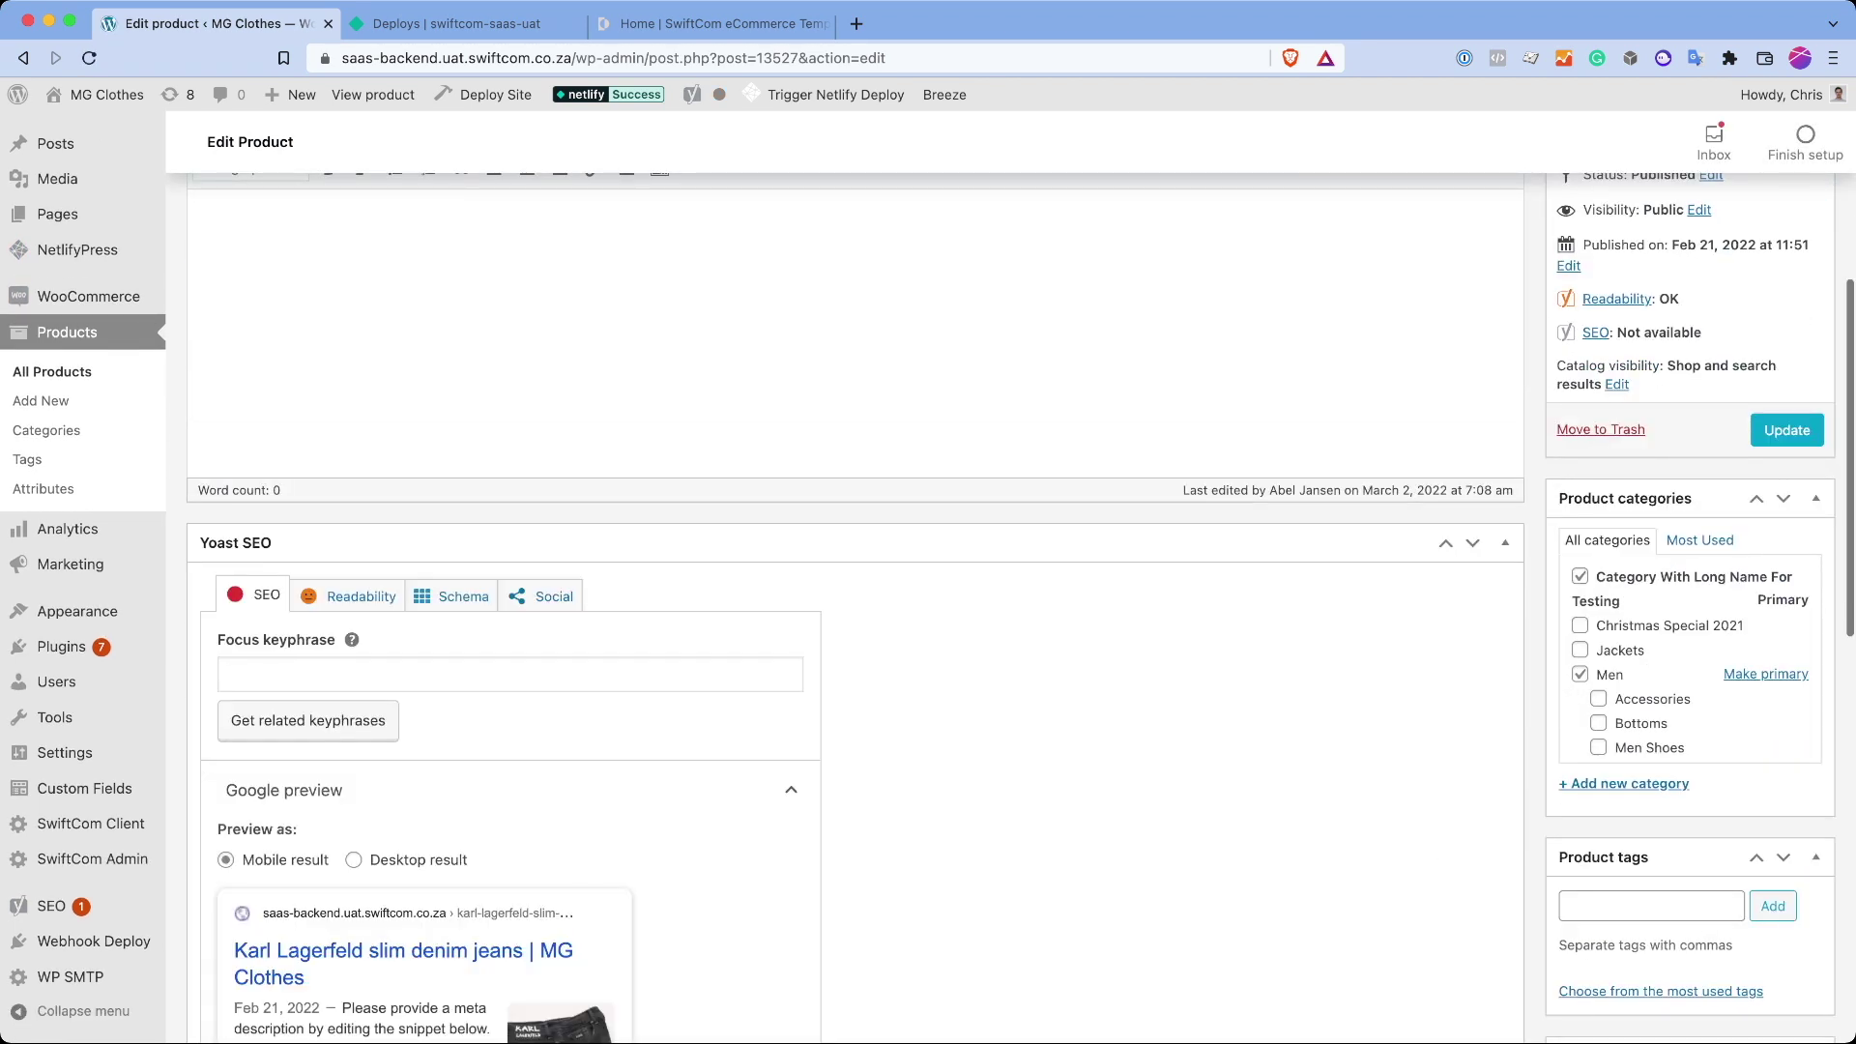
pyautogui.scroll(-5, 203, 786)
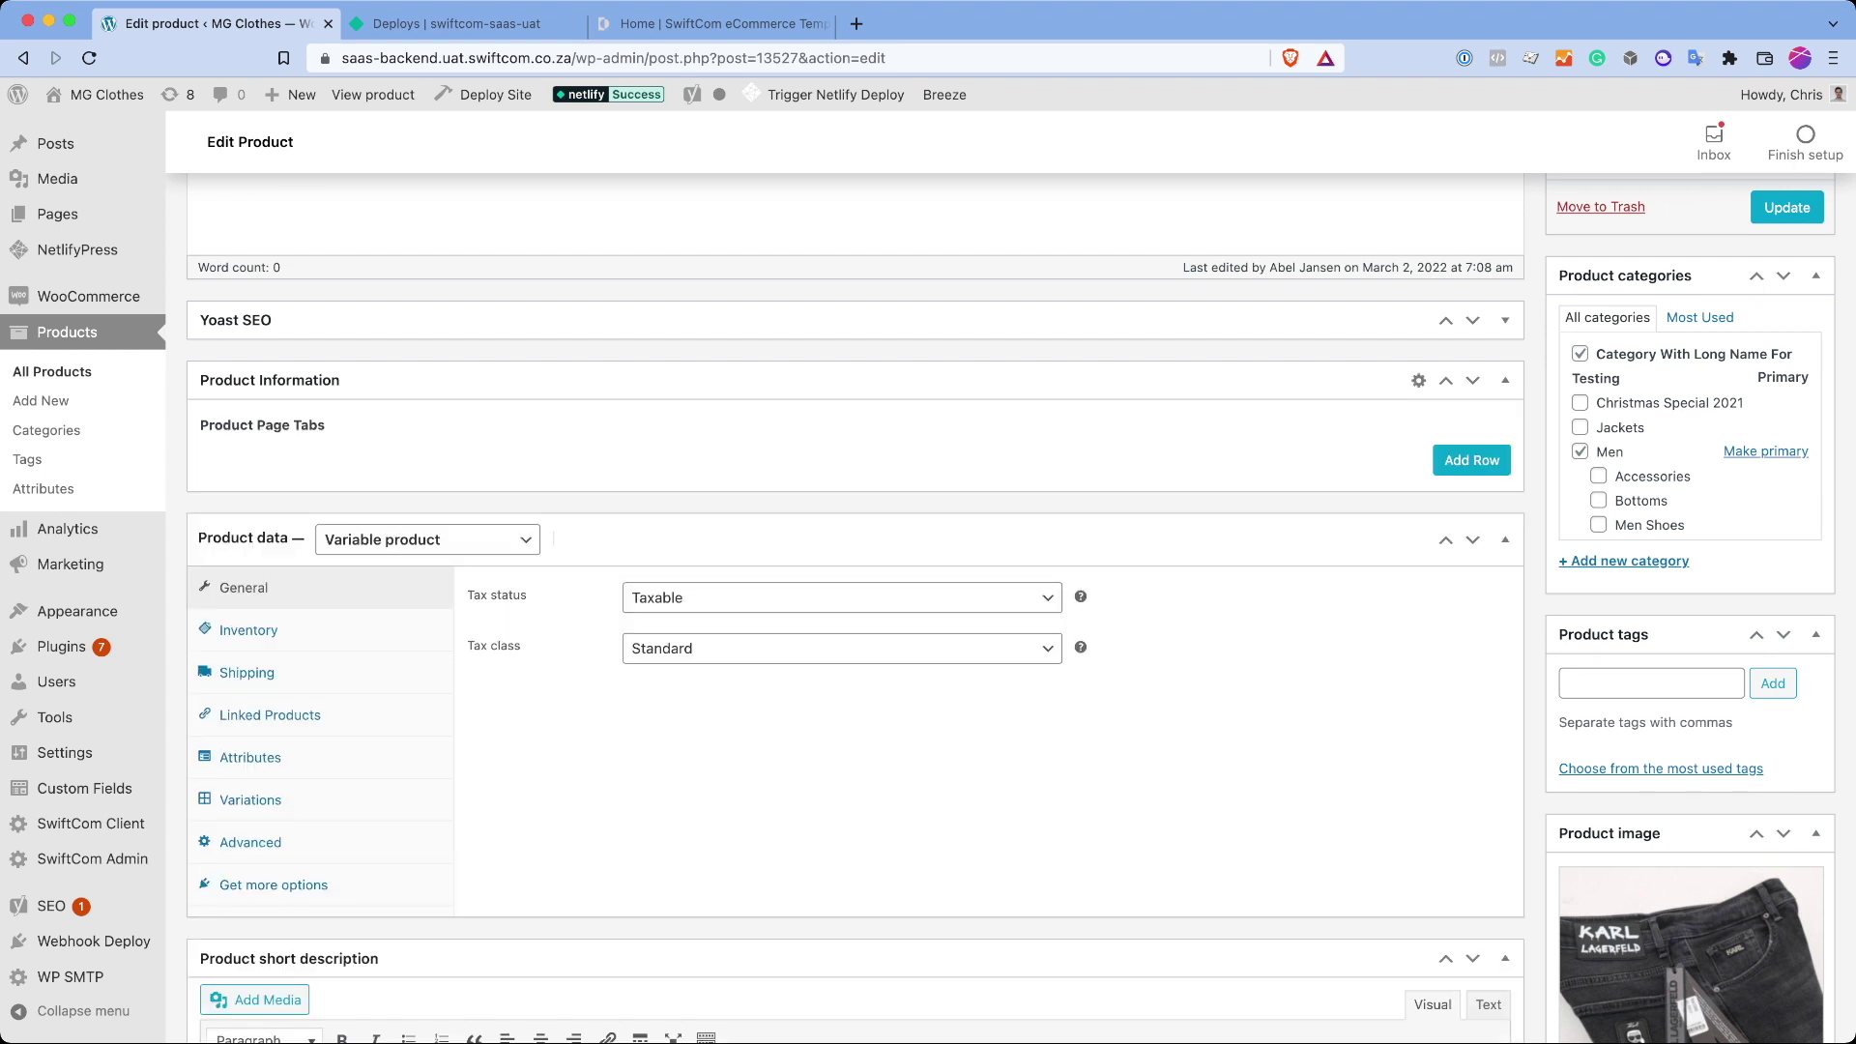
# Step: Add a product page tab with row 'Row 1' / 'Valu' and a second row, plus a second empty tab
pyautogui.click(1453, 460)
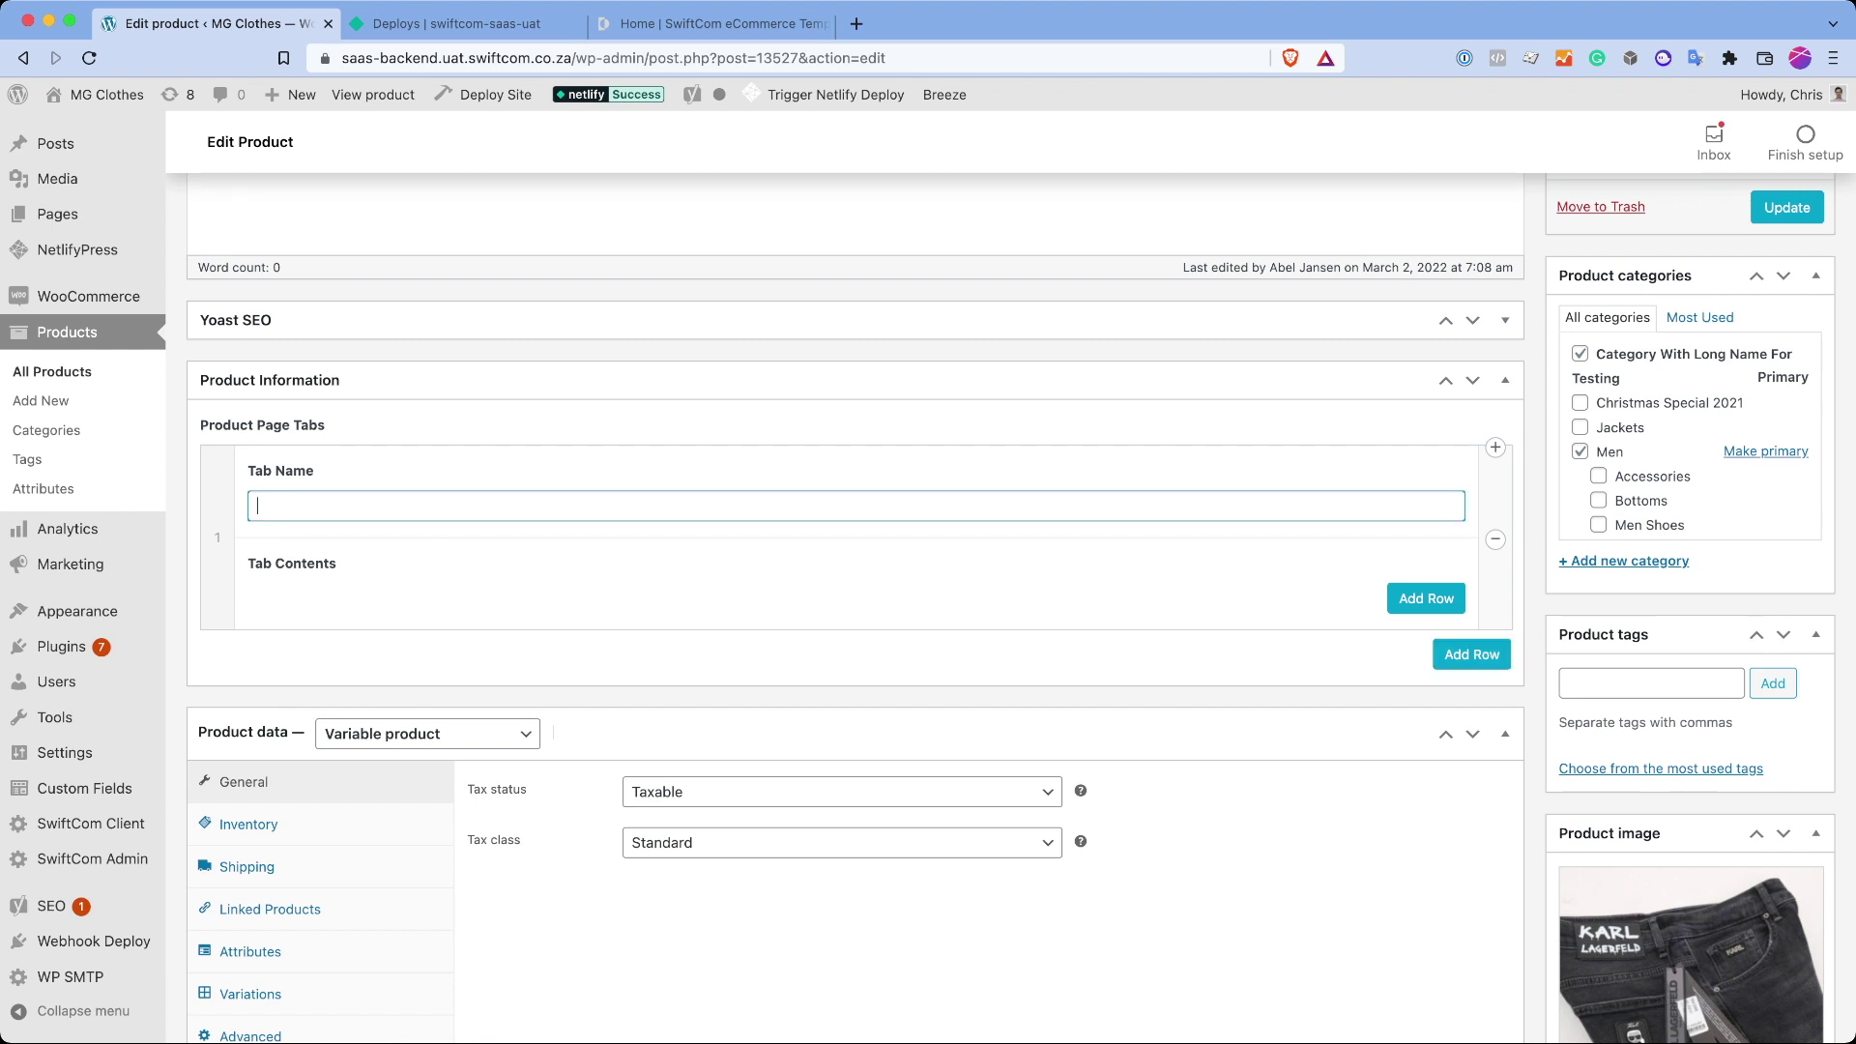
pyautogui.click(1427, 597)
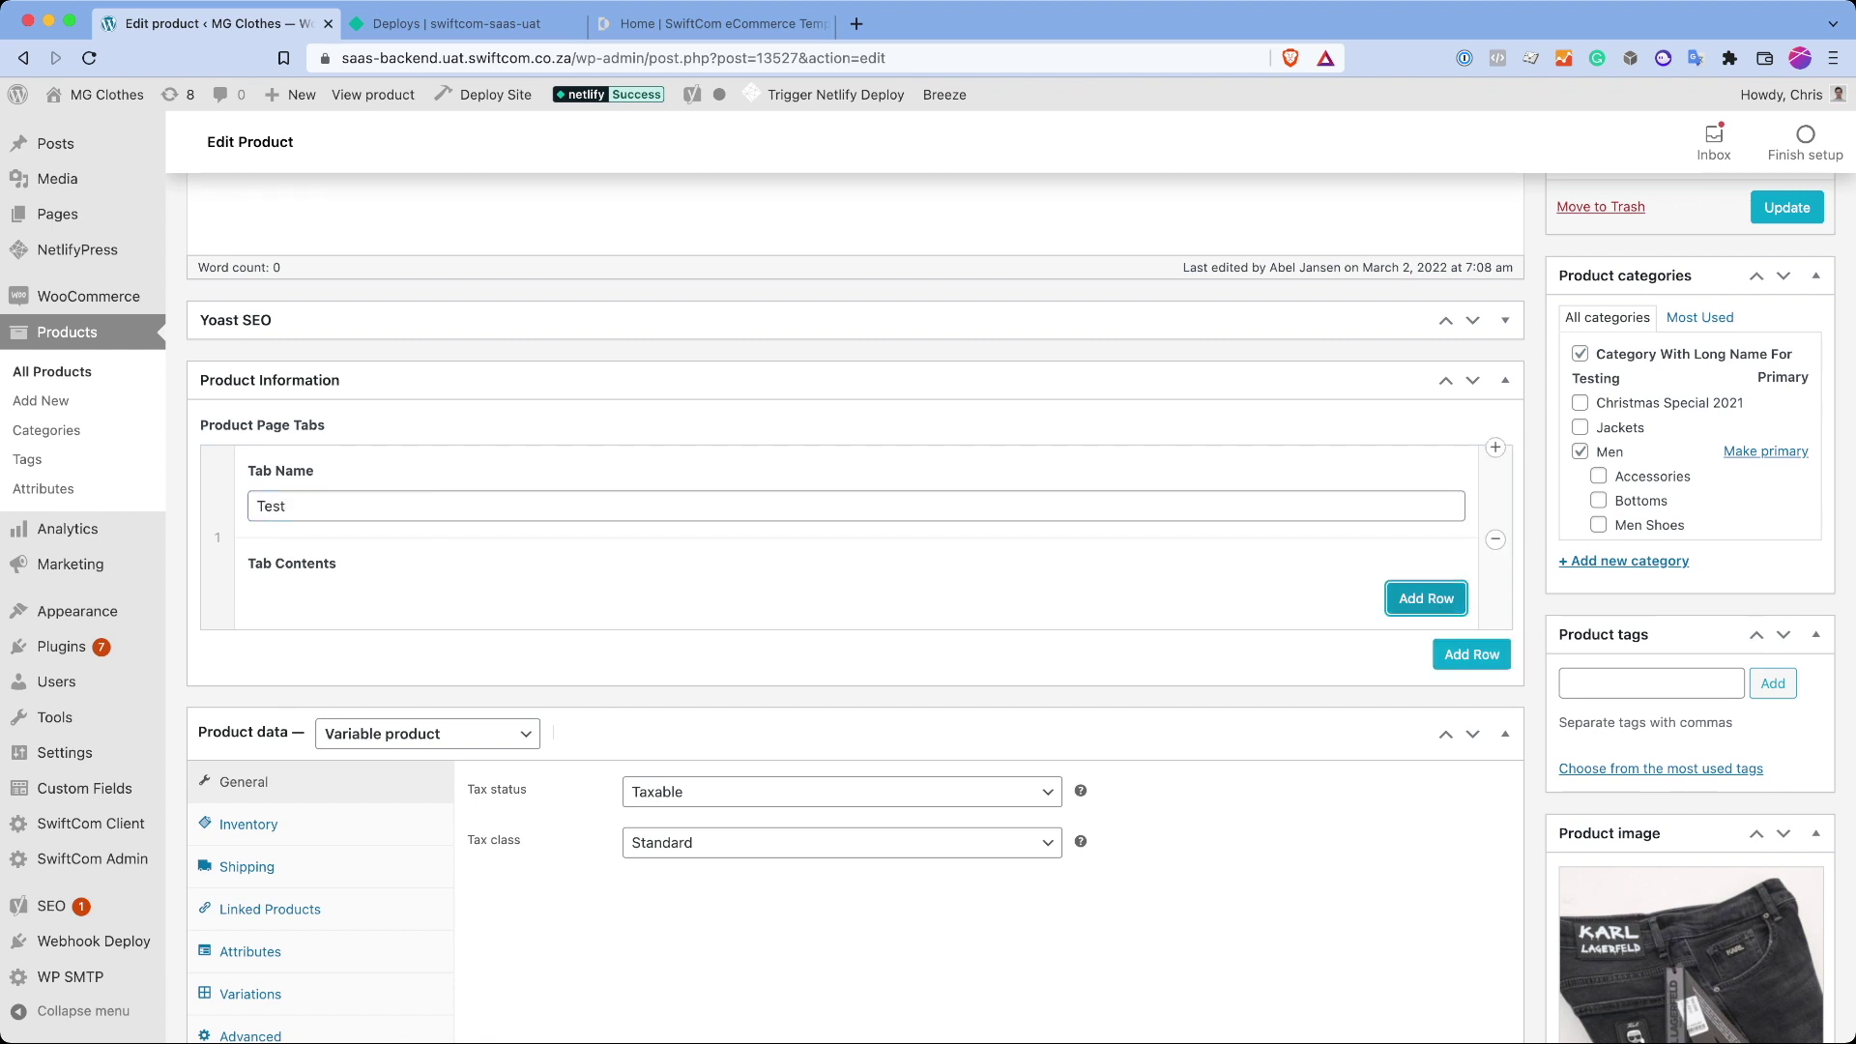
pyautogui.write('Ro')
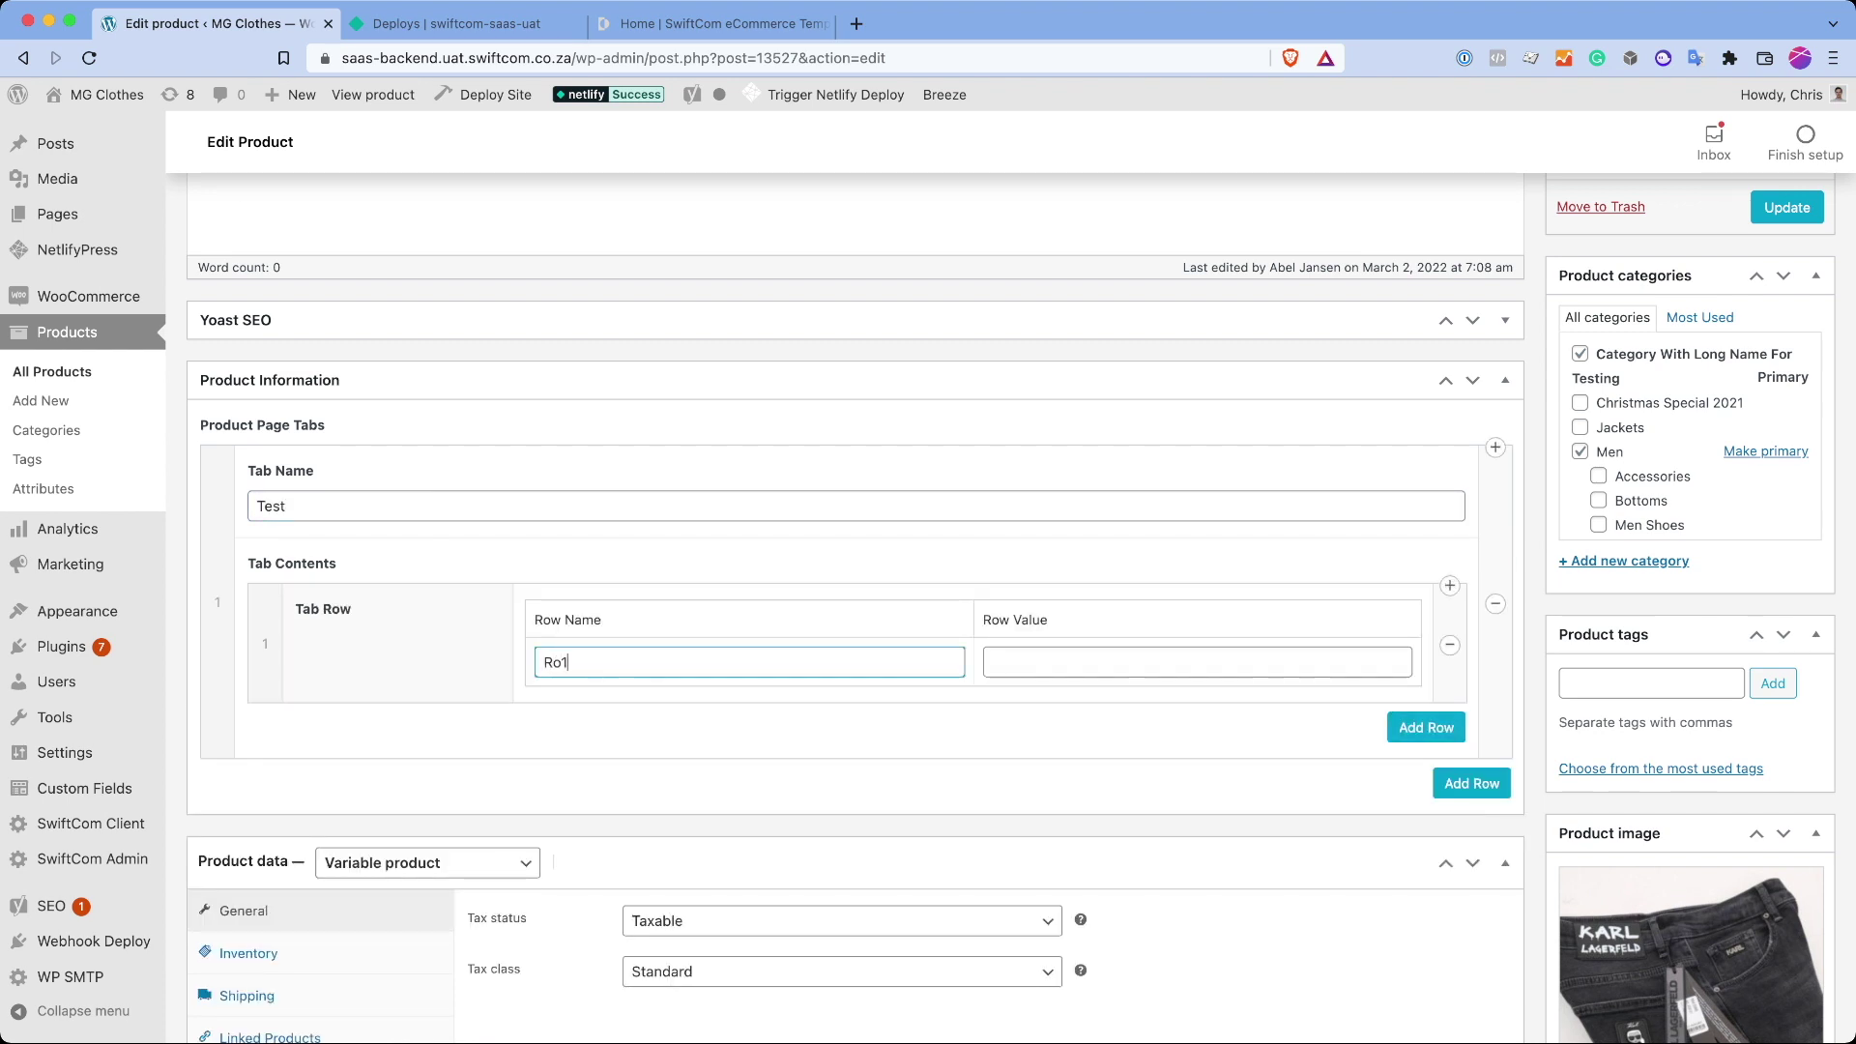
pyautogui.write('w 1')
pyautogui.press('Tab')
pyautogui.write('Valu')
pyautogui.click(1426, 728)
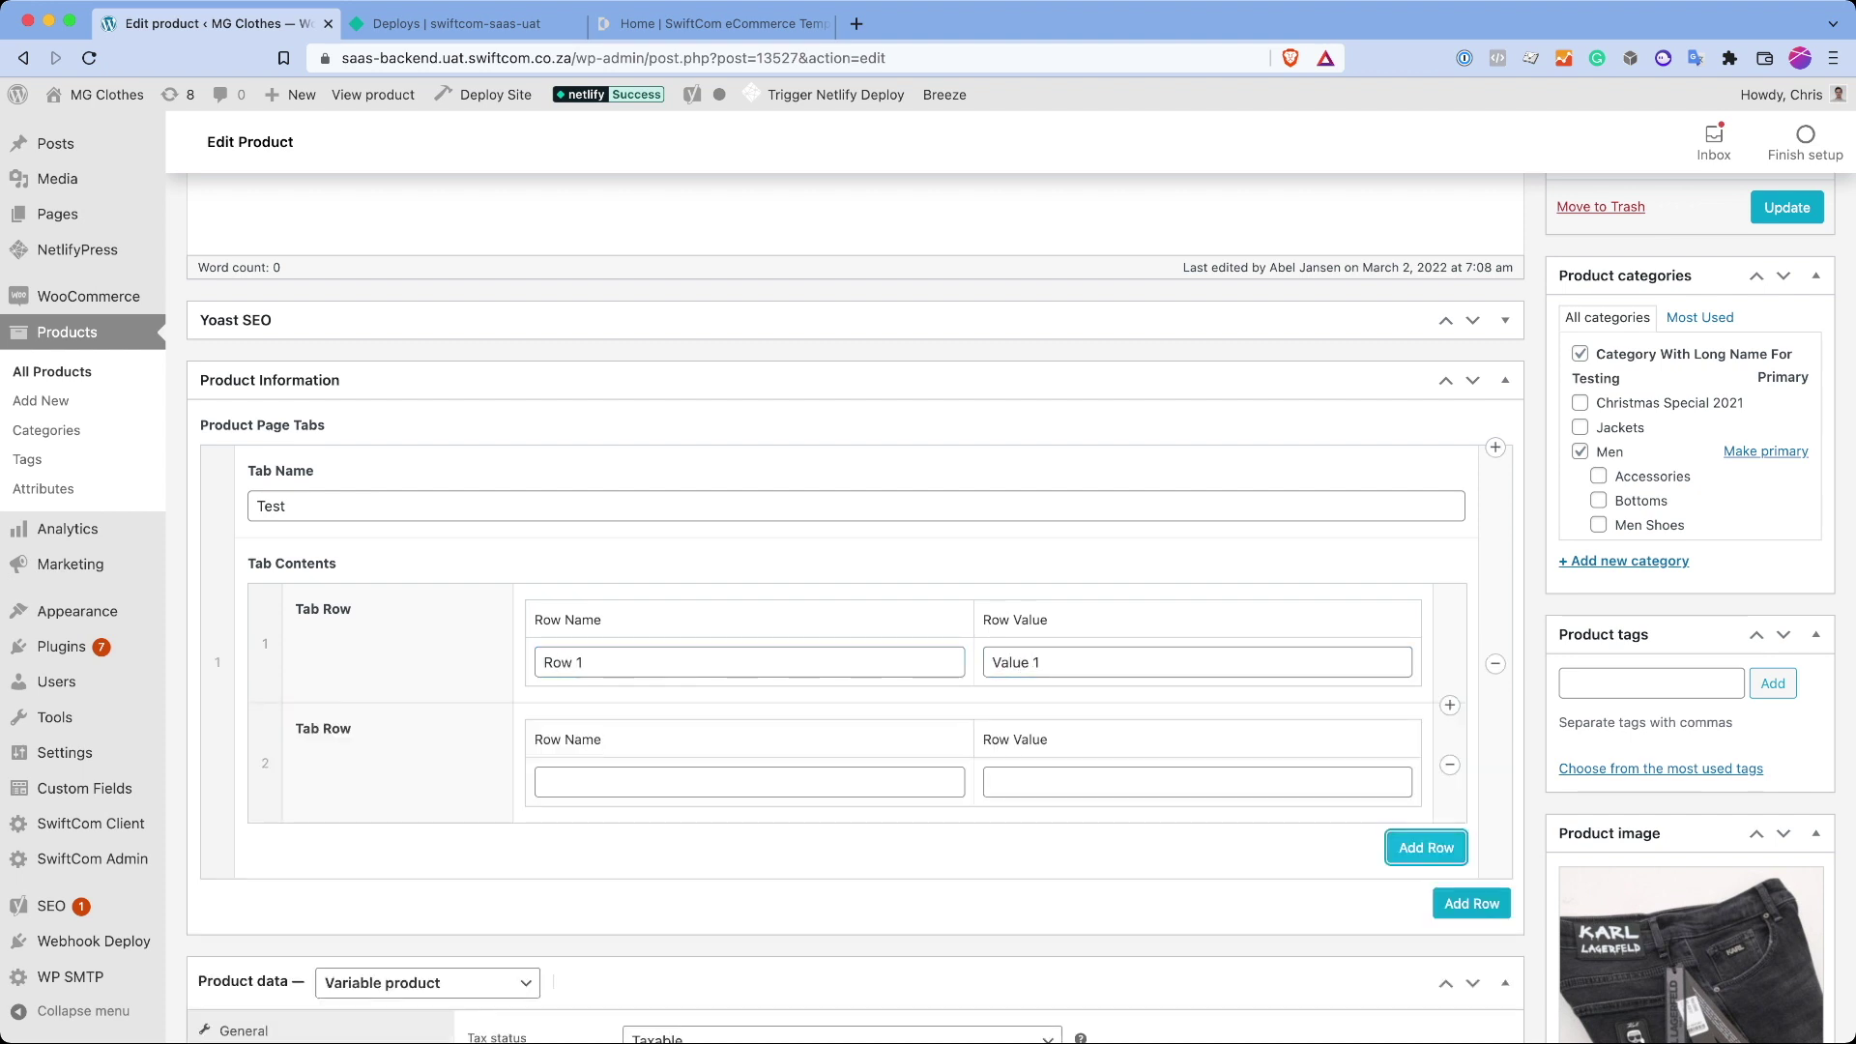
pyautogui.click(1471, 903)
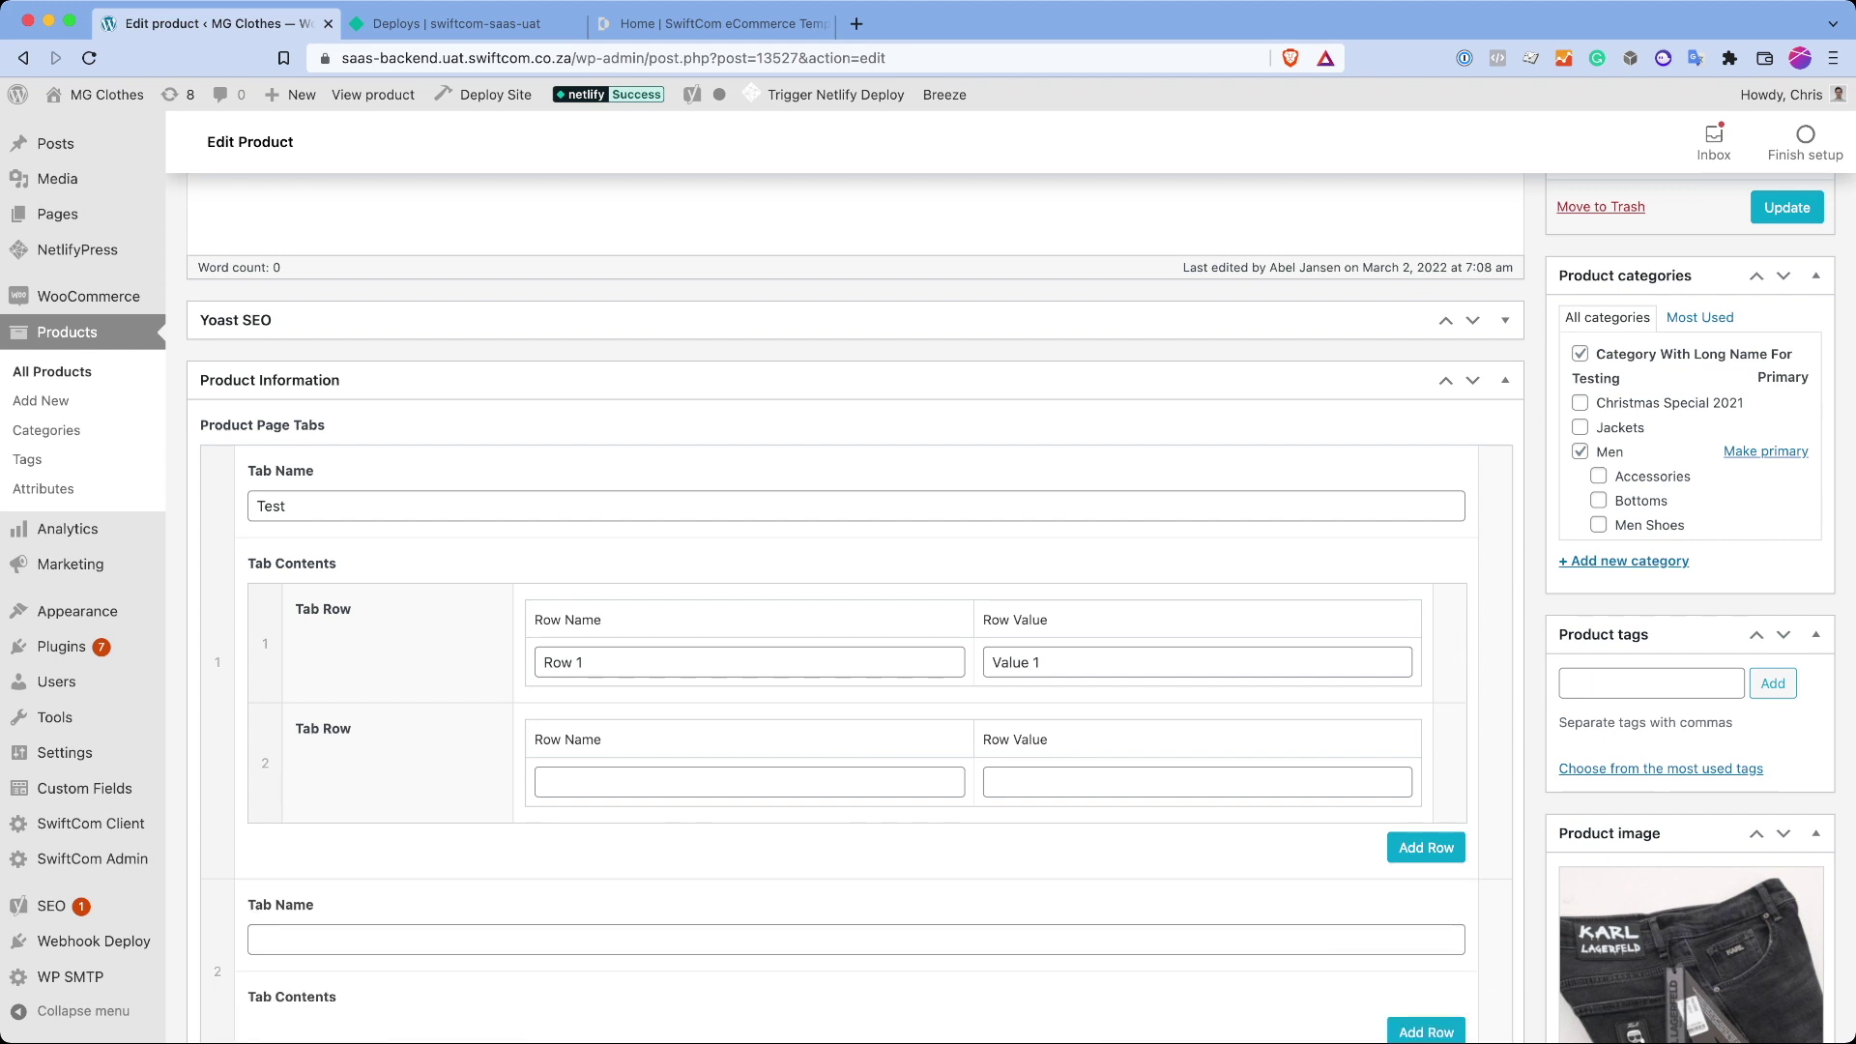
pyautogui.press('super+3')
# Step: On the storefront, open Test Category 2 and the size 36 jeans page, checking its Reviews section
pyautogui.scroll(-10, 929, 522)
pyautogui.click(613, 580)
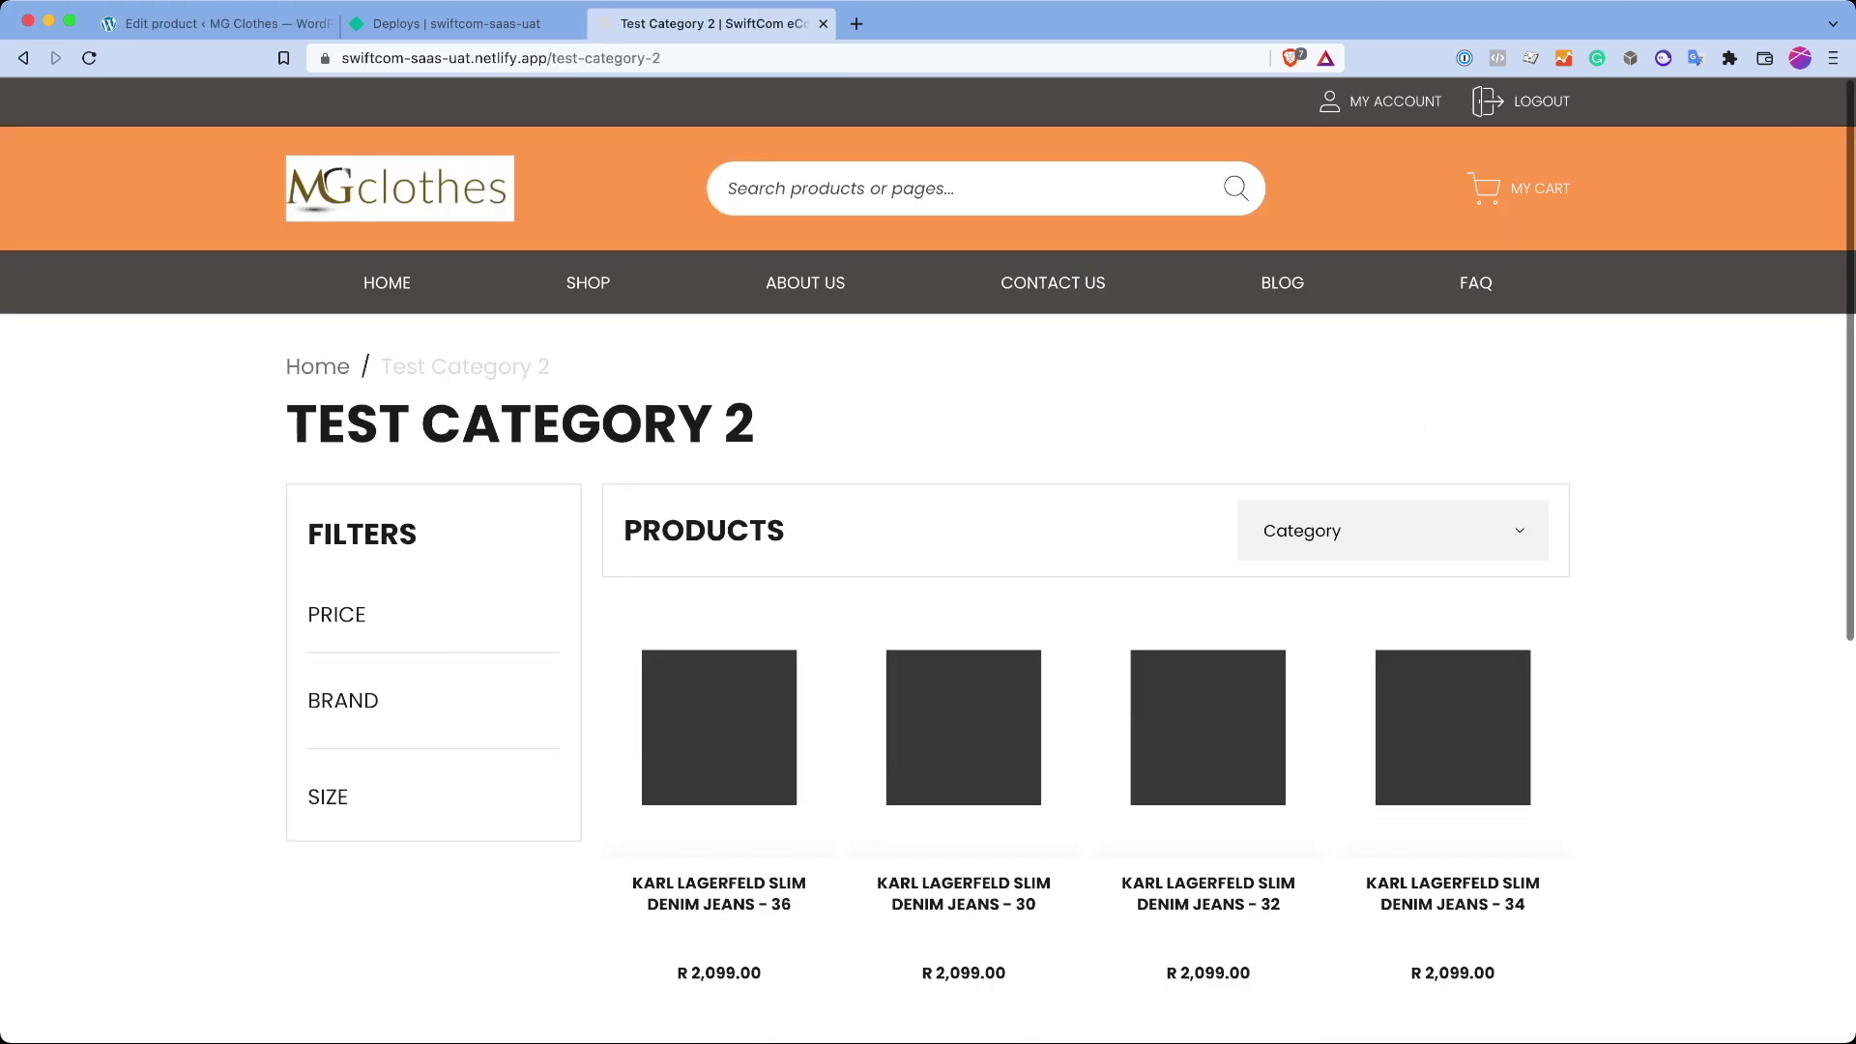
pyautogui.scroll(-8, 928, 523)
pyautogui.scroll(15, 928, 522)
pyautogui.click(721, 746)
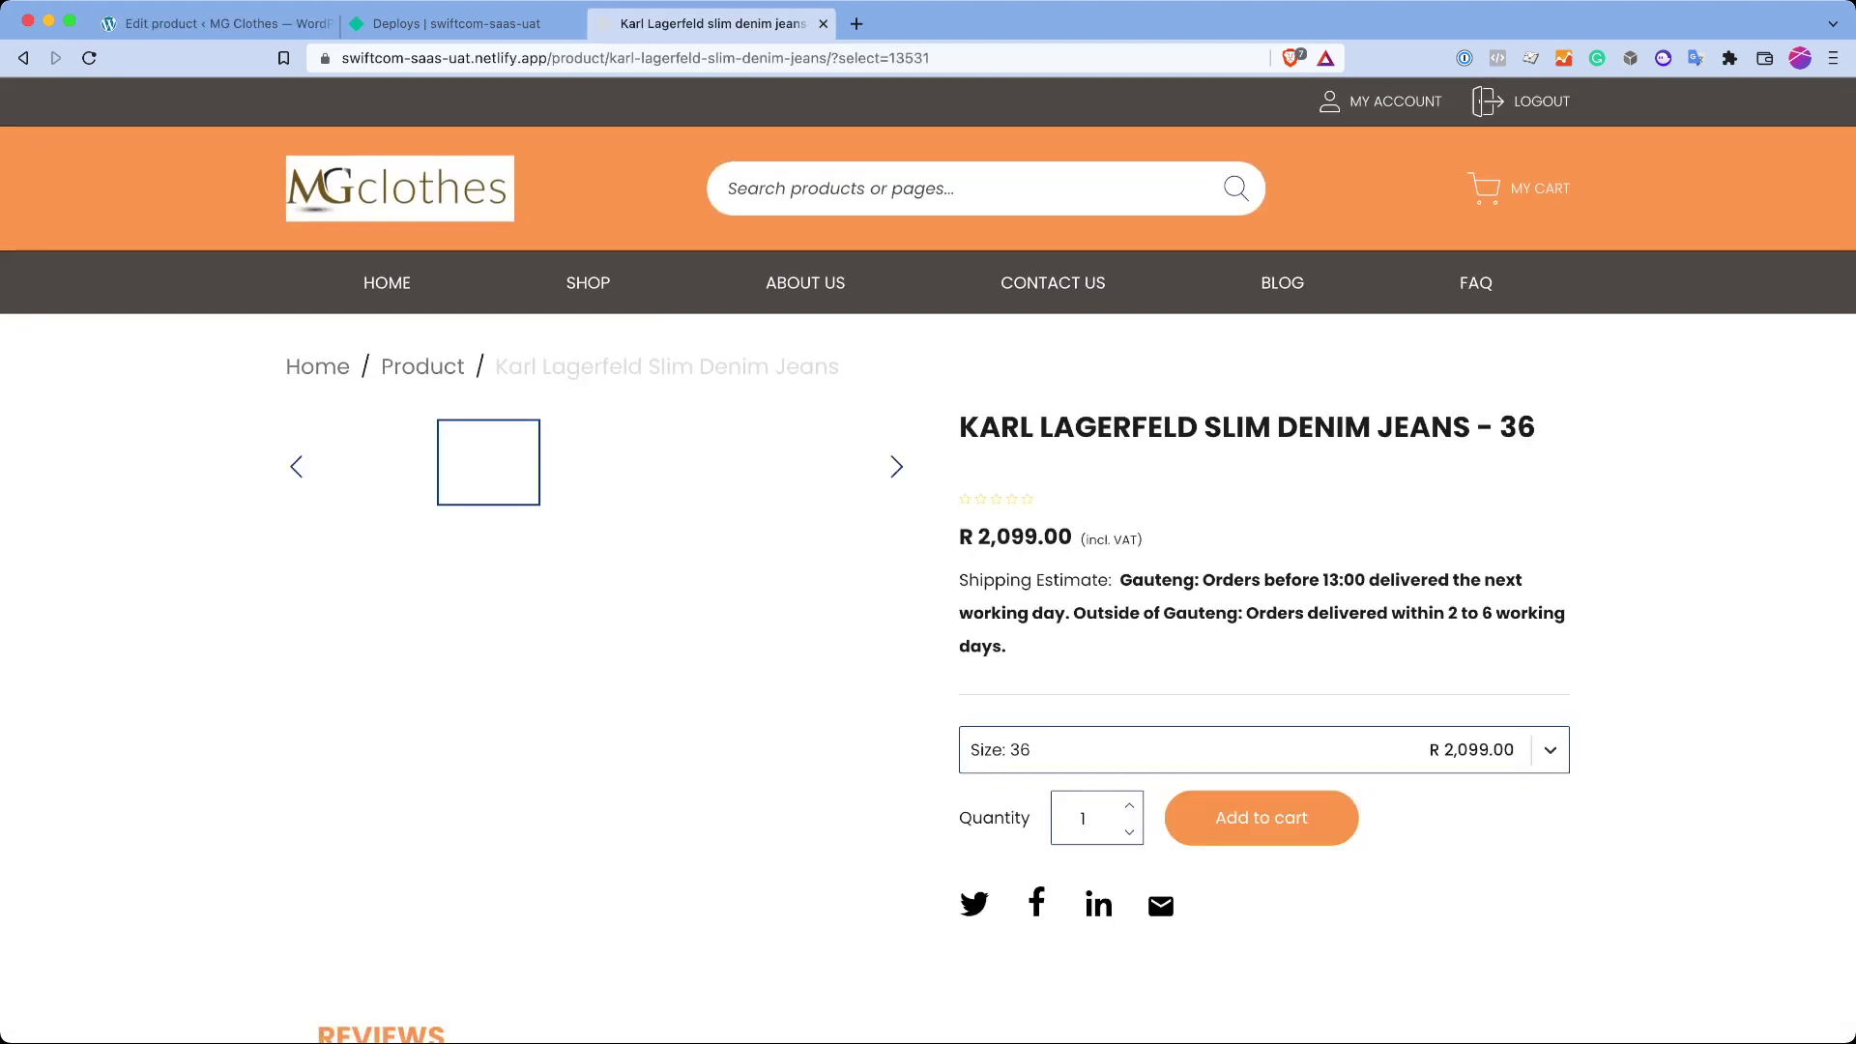
pyautogui.scroll(-8, 928, 522)
pyautogui.moveTo(318, 667); pyautogui.dragTo(592, 796)
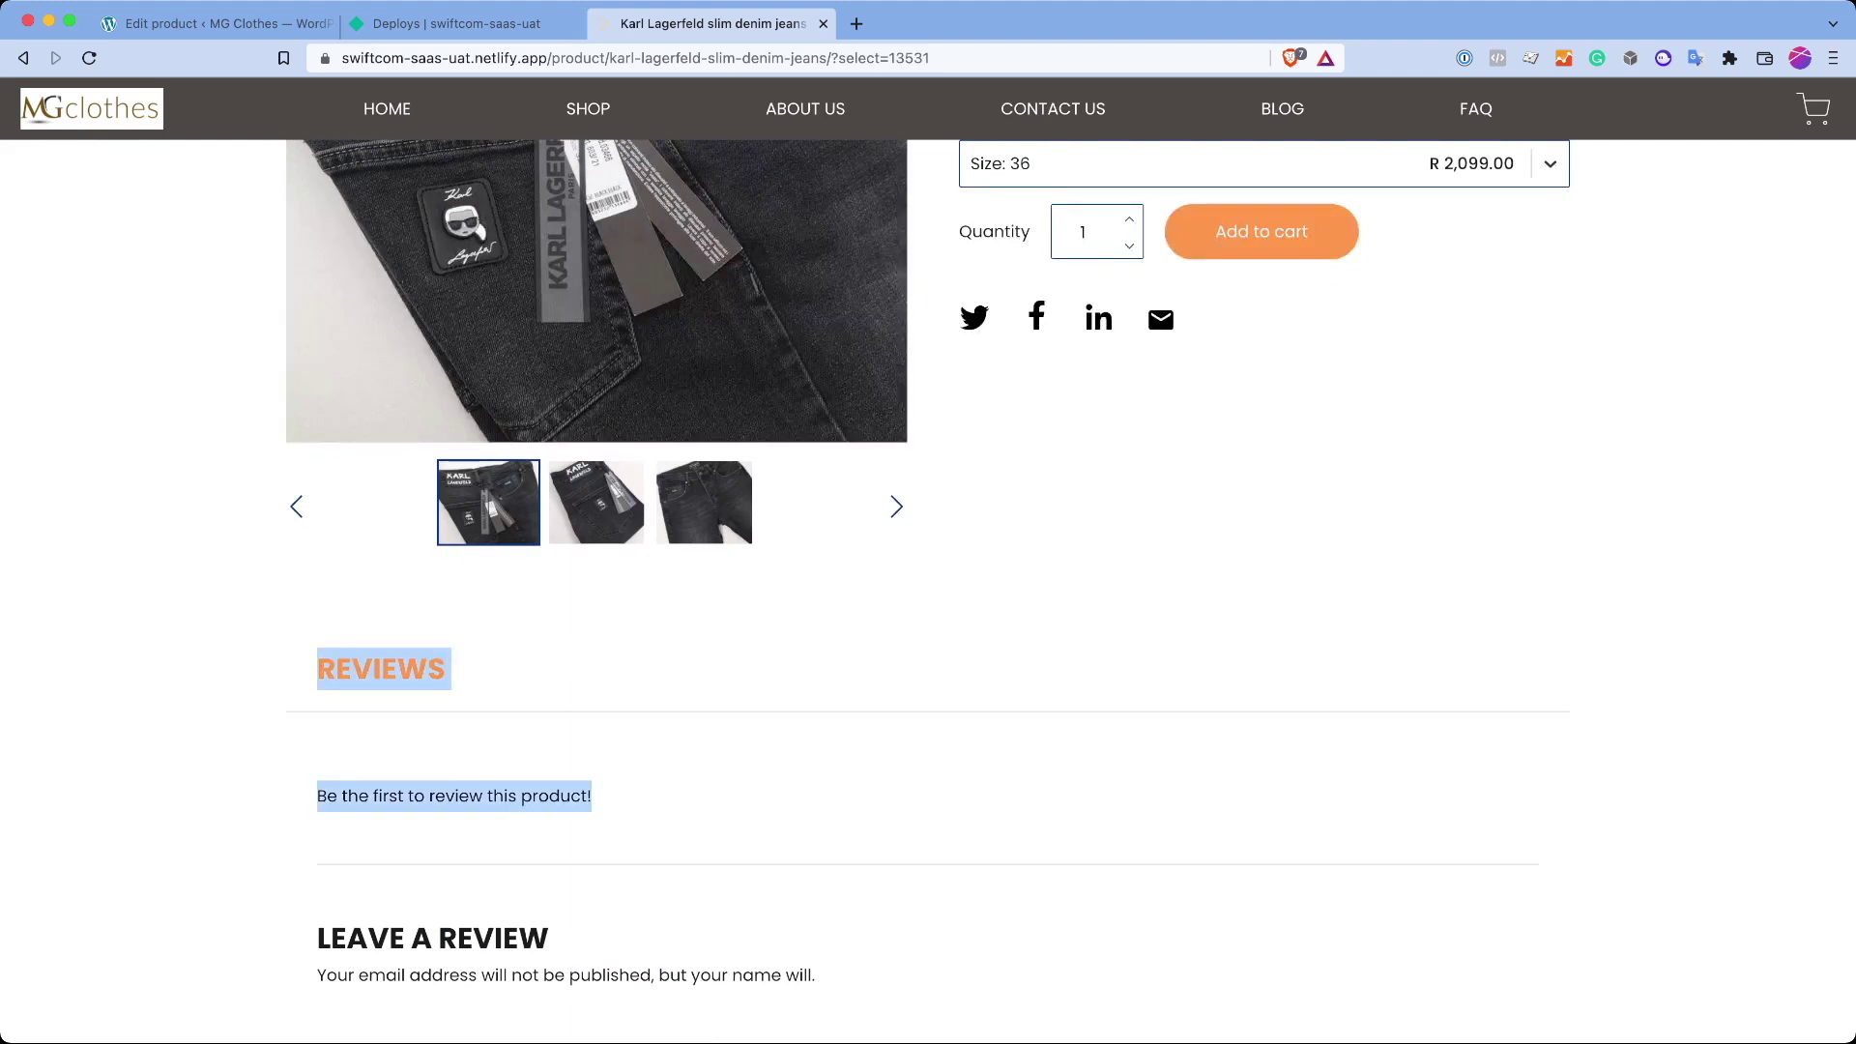
pyautogui.click(592, 796)
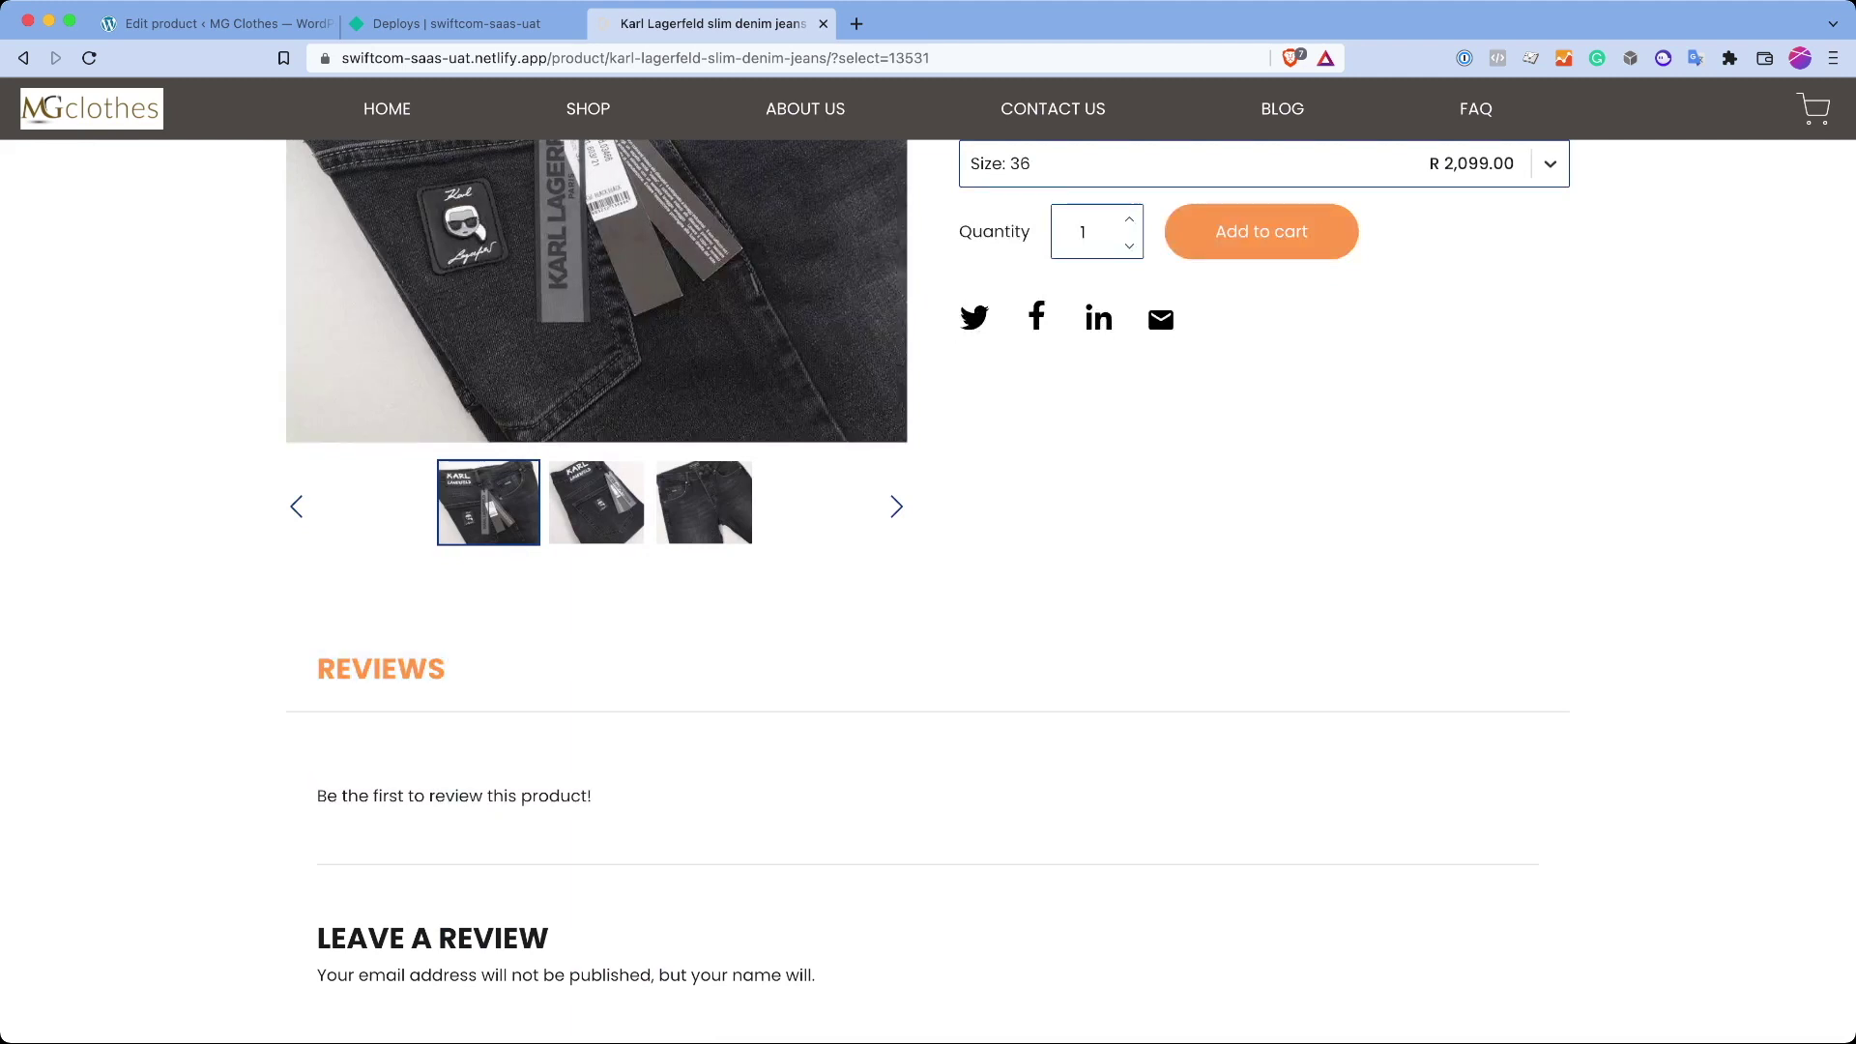
# Step: In the product editor, show Product data > Variations, expanding and collapsing variation #13531
pyautogui.press('super+1')
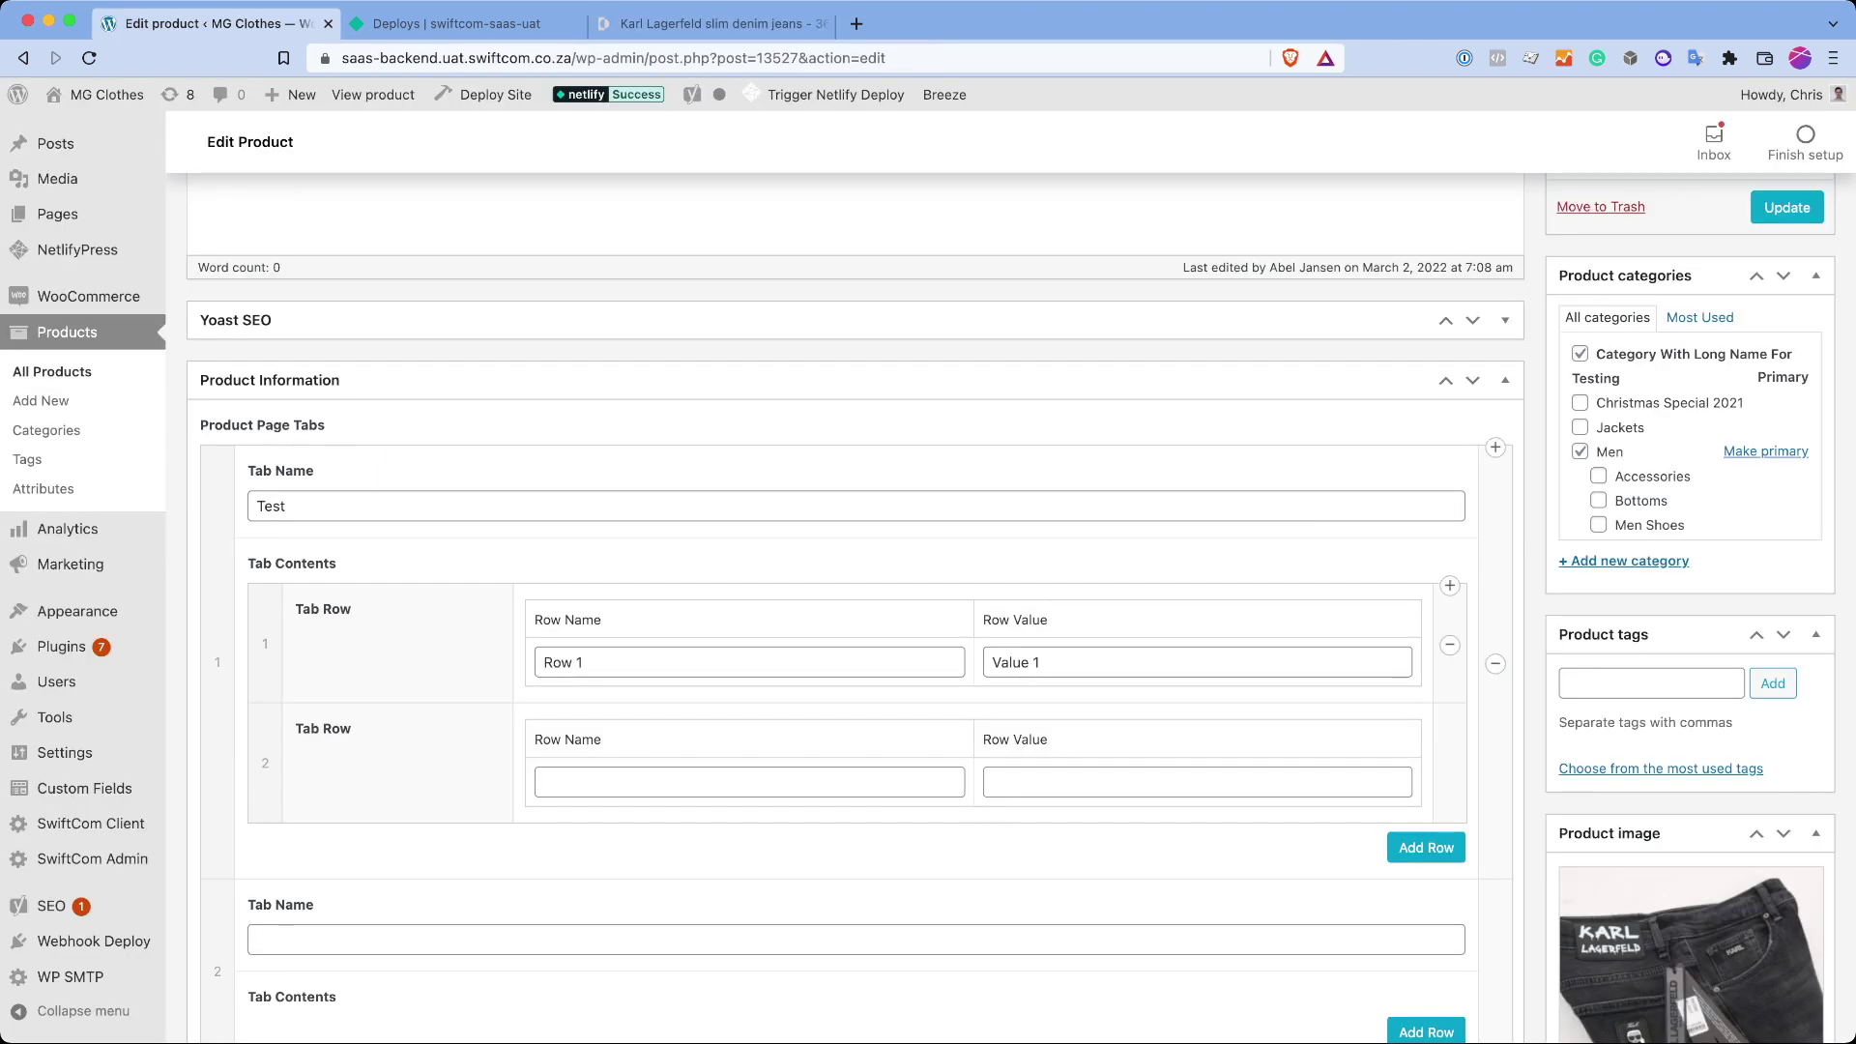
pyautogui.scroll(-10, 855, 609)
pyautogui.scroll(15, 661, 653)
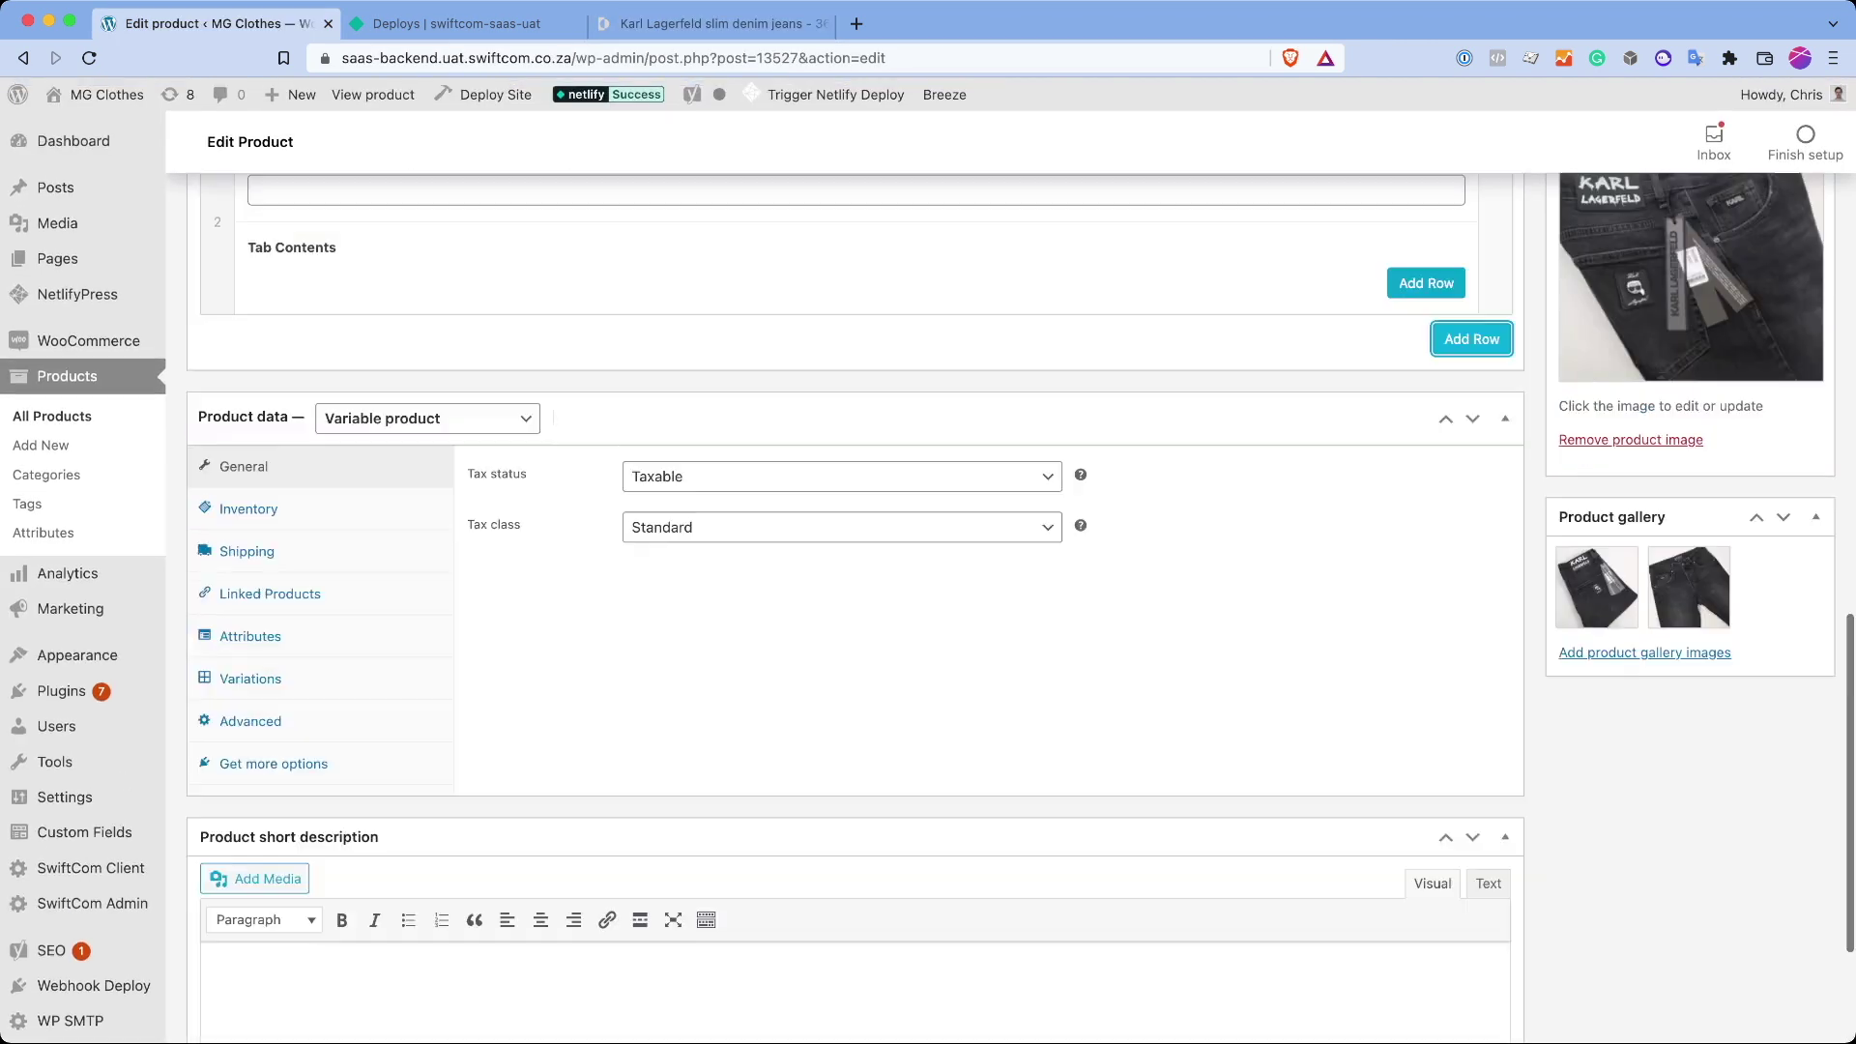
pyautogui.scroll(-5, 660, 653)
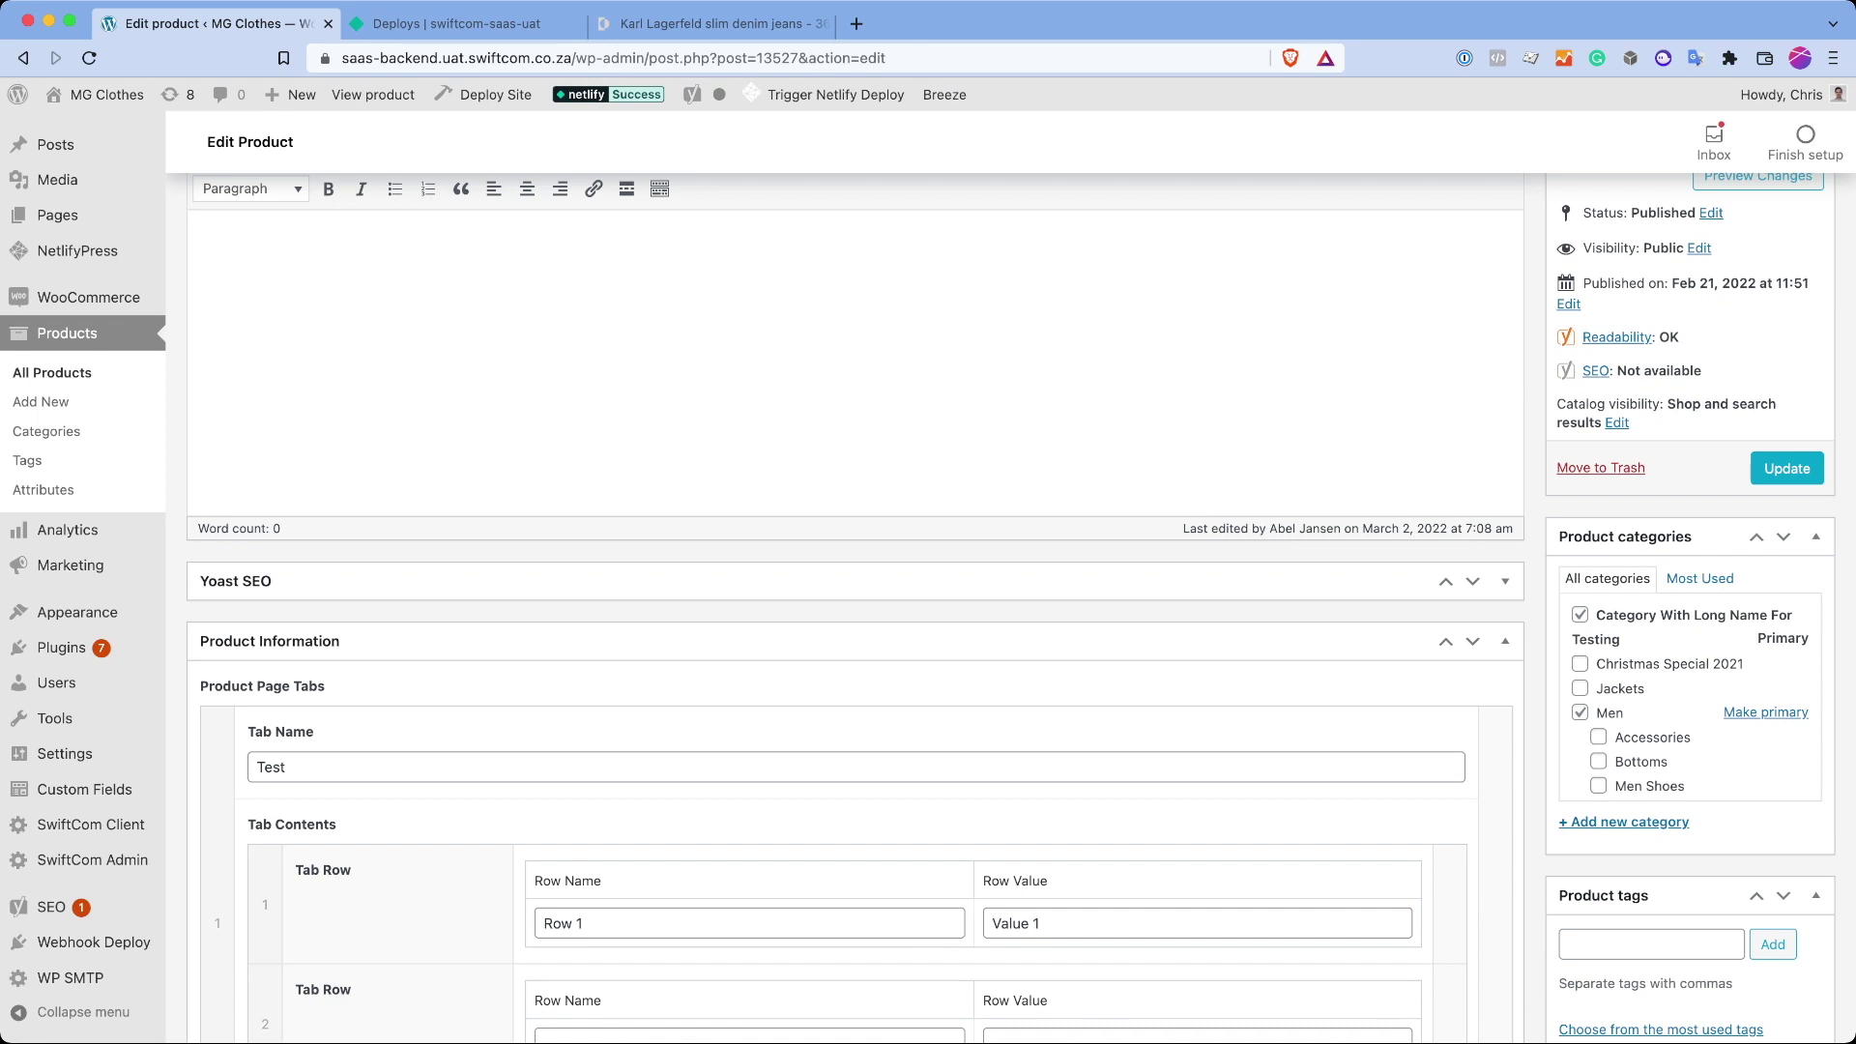
pyautogui.scroll(-3, 856, 609)
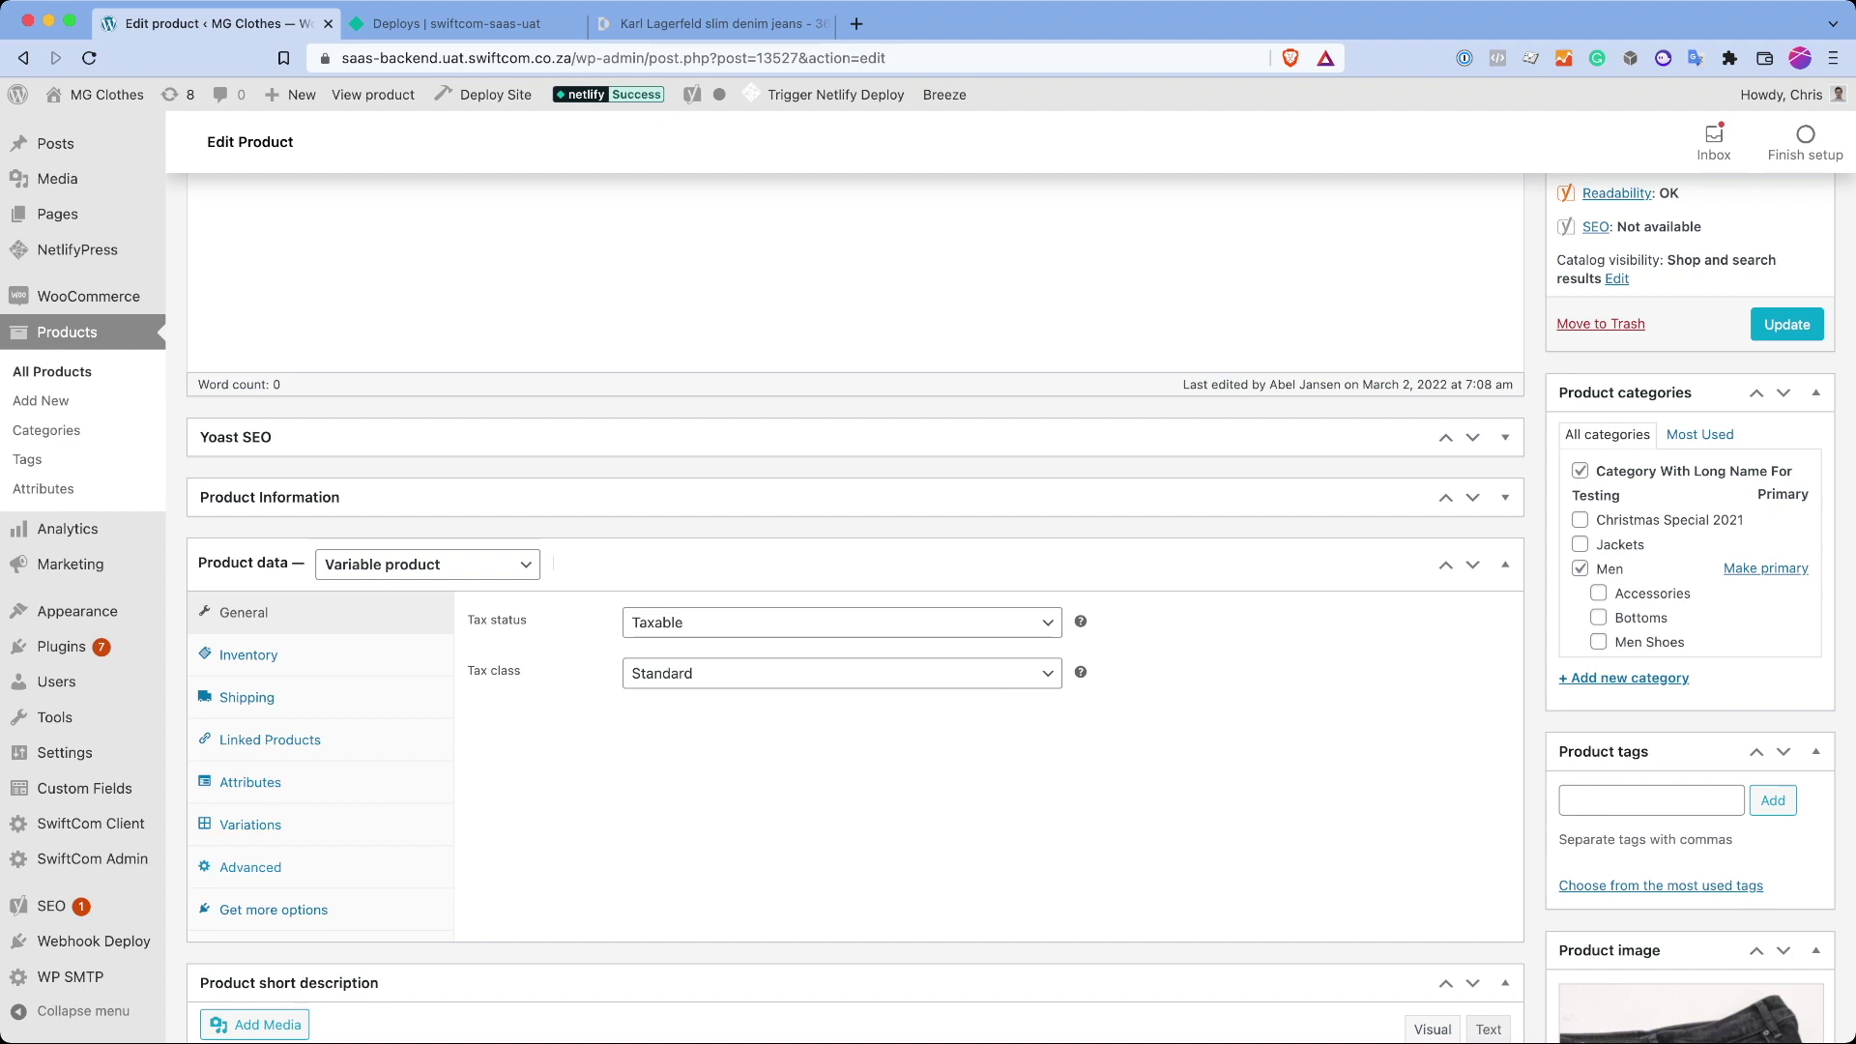
pyautogui.click(250, 868)
pyautogui.scroll(-2, 855, 609)
pyautogui.click(251, 725)
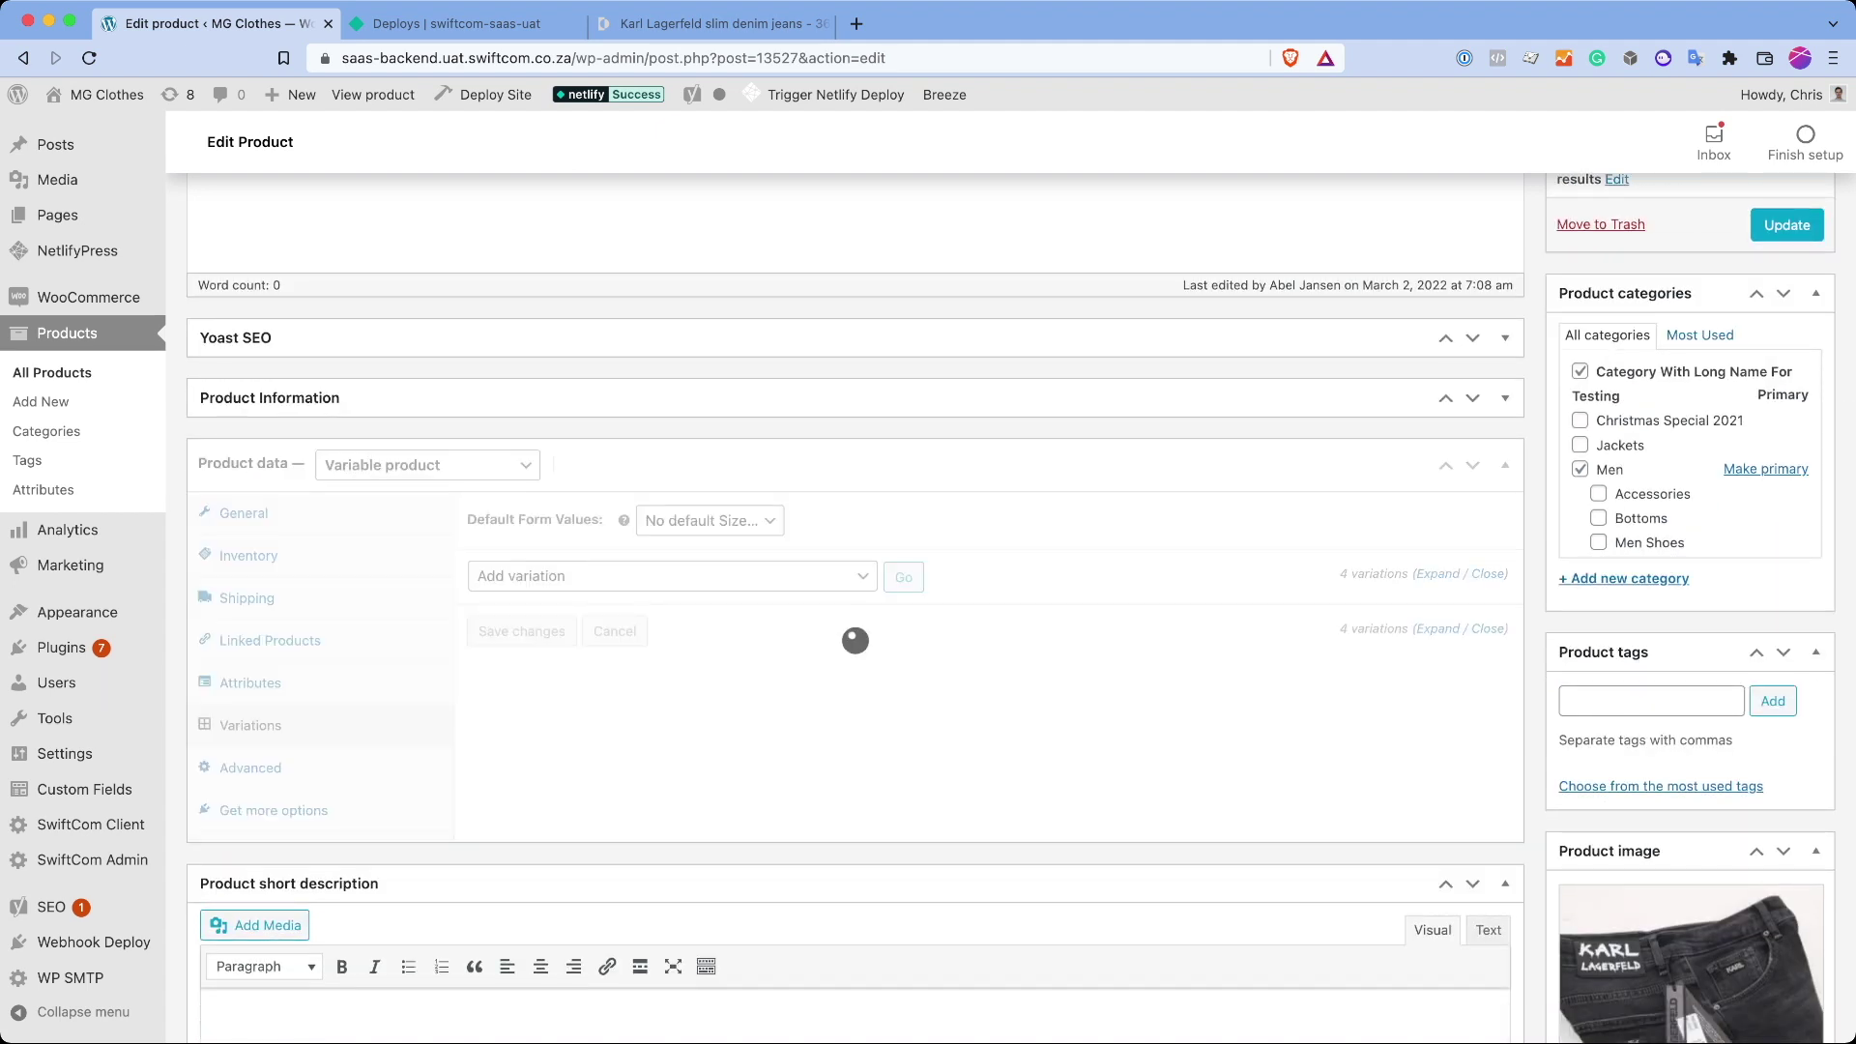
pyautogui.scroll(-3, 855, 638)
pyautogui.click(1444, 414)
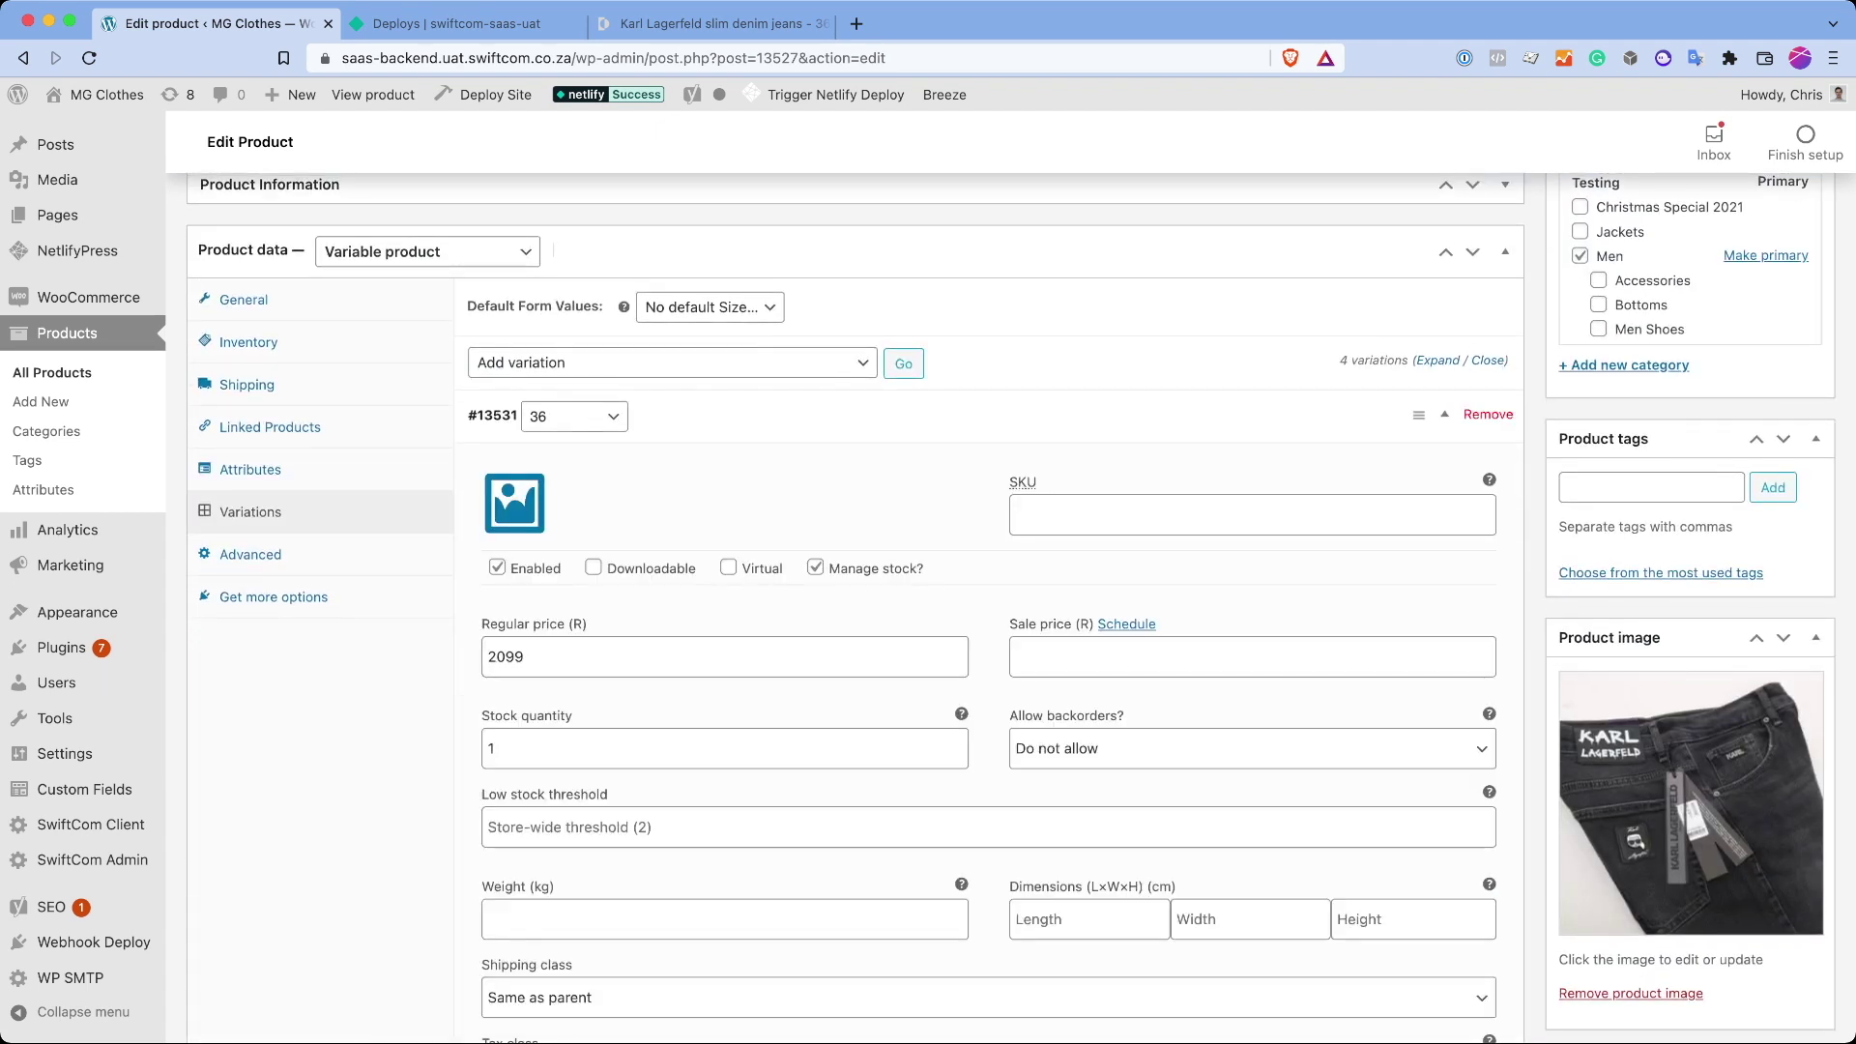
pyautogui.click(1445, 415)
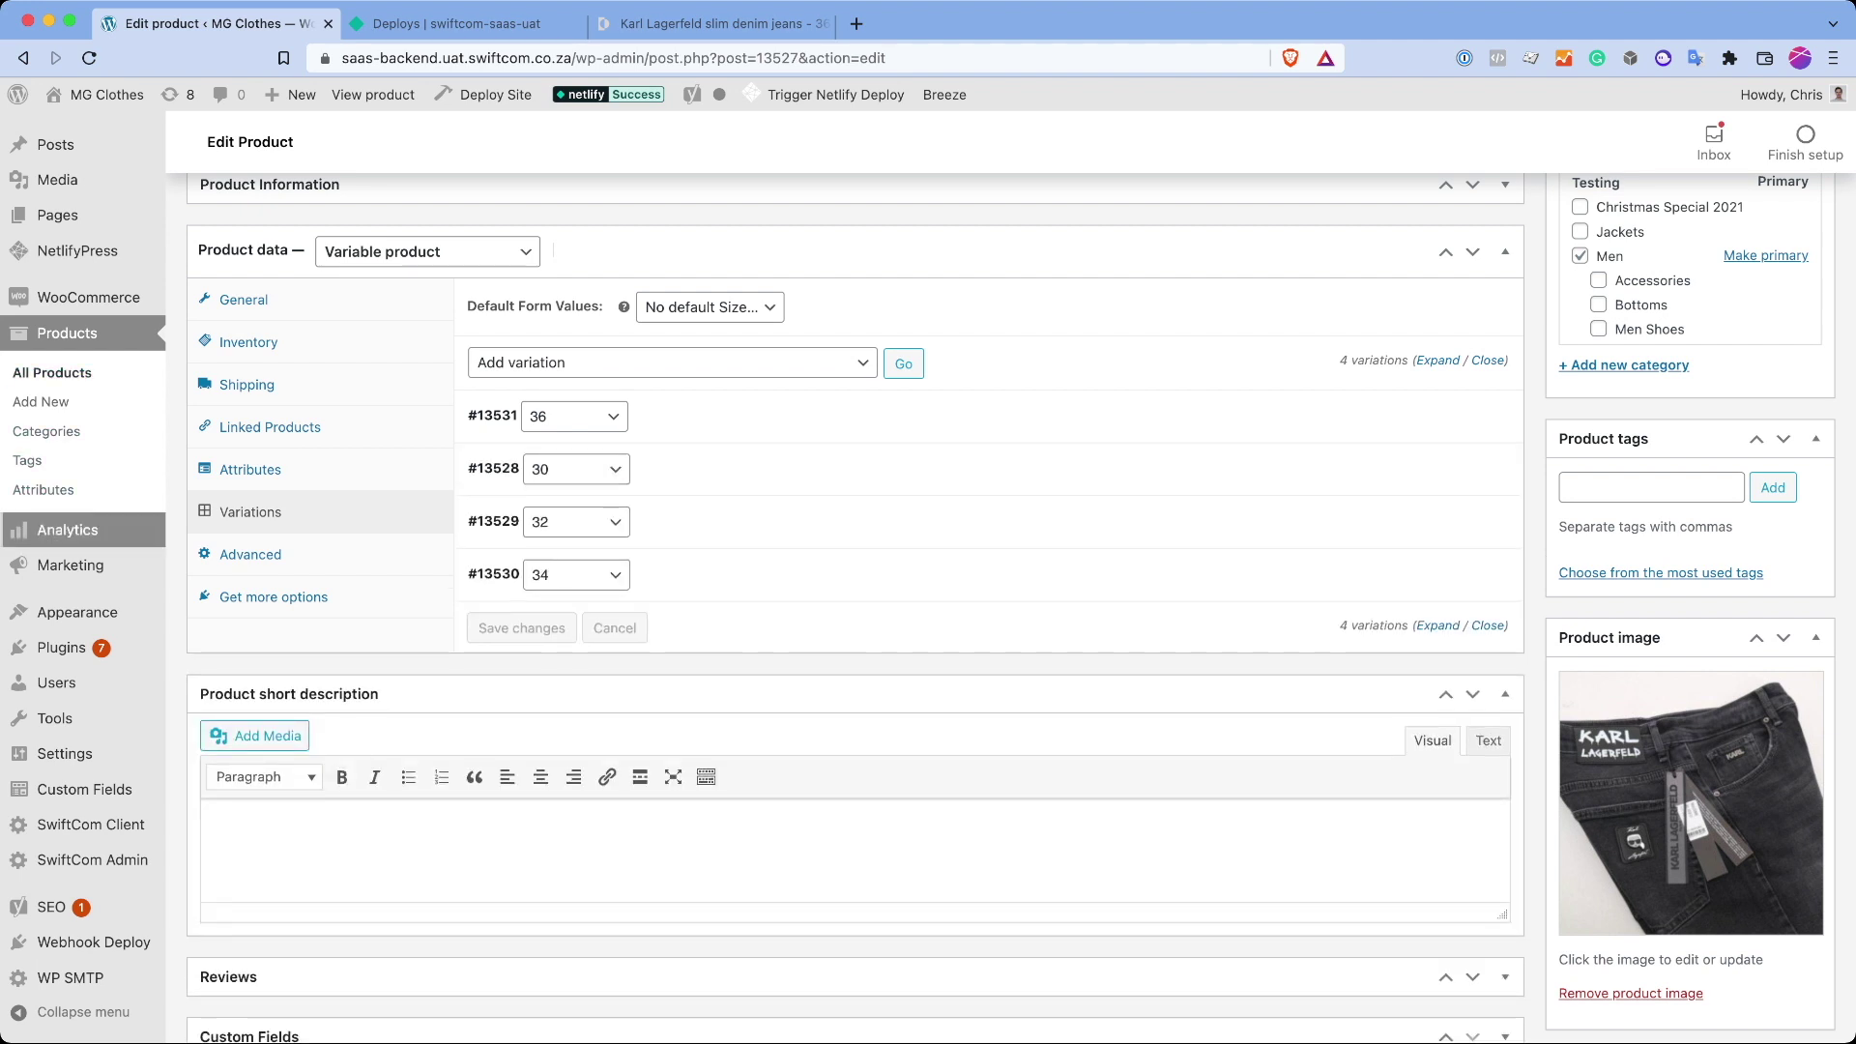
# Step: Open the SwiftCom Client settings page and scroll down to its Branches contact details
pyautogui.moveTo(87, 530)
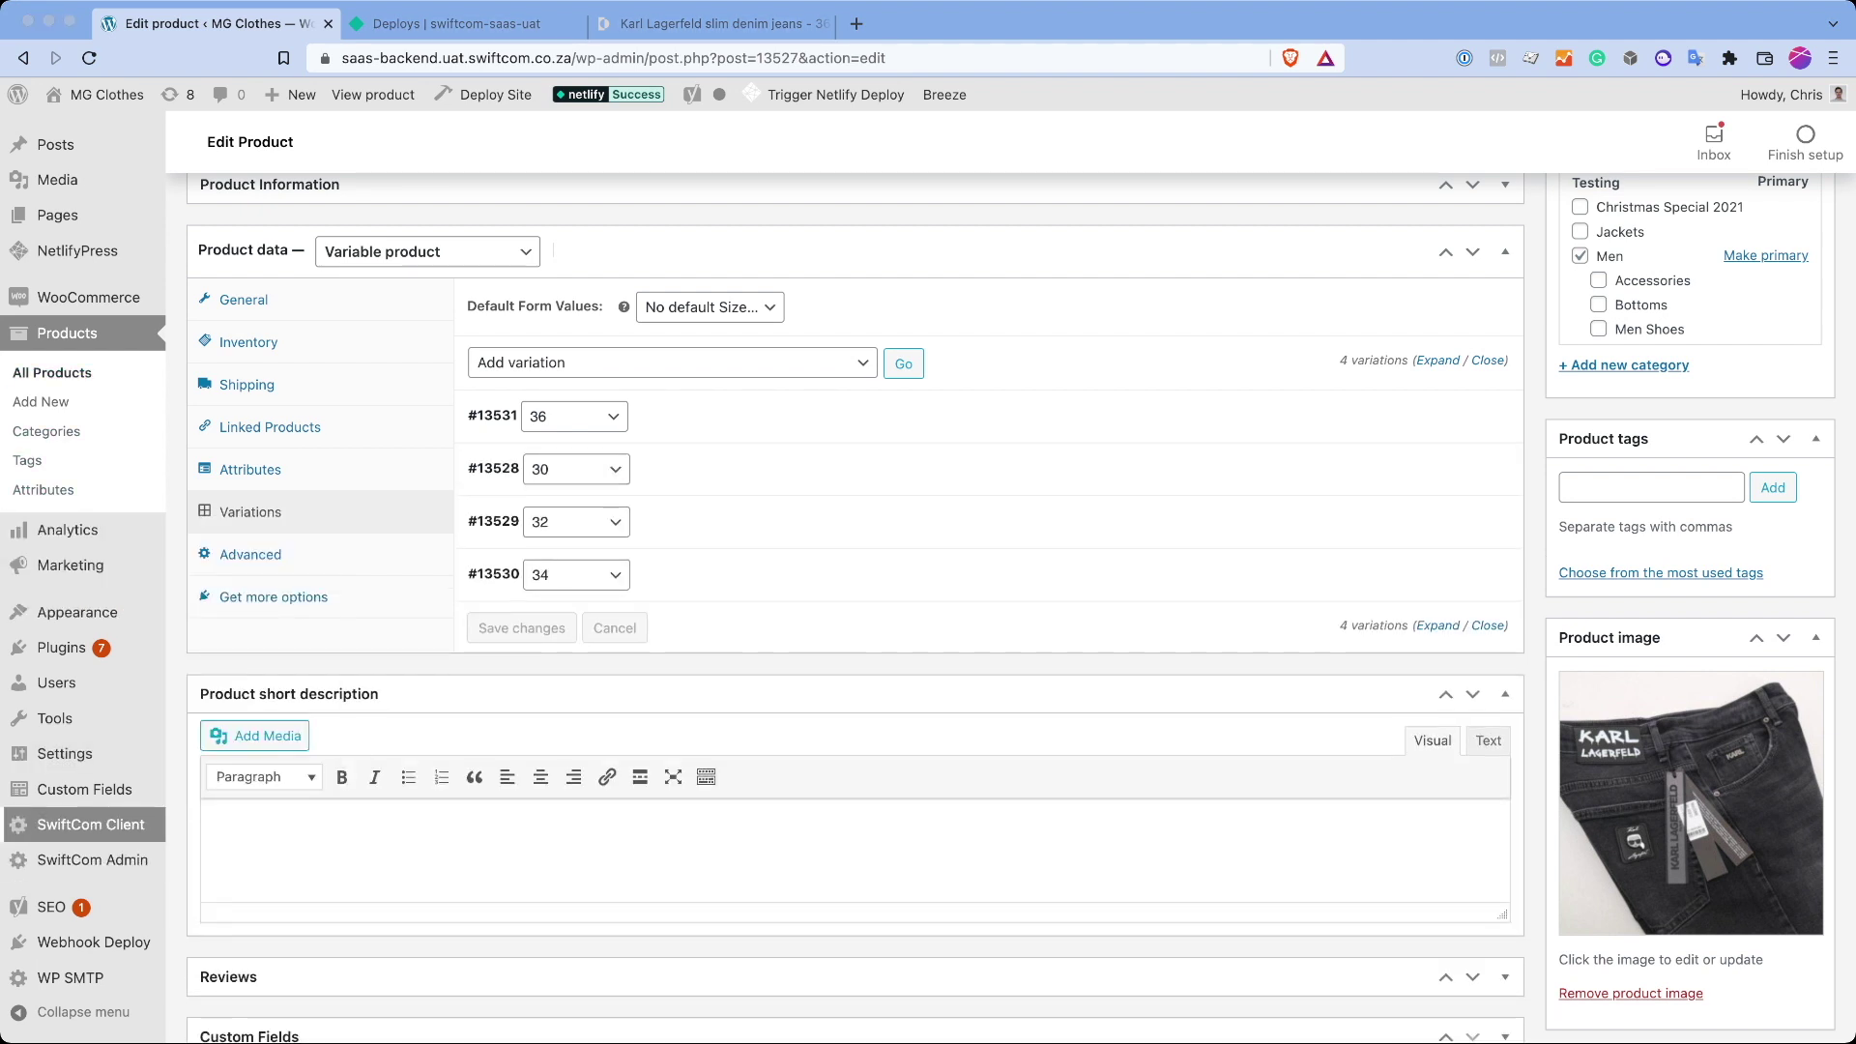
pyautogui.click(89, 825)
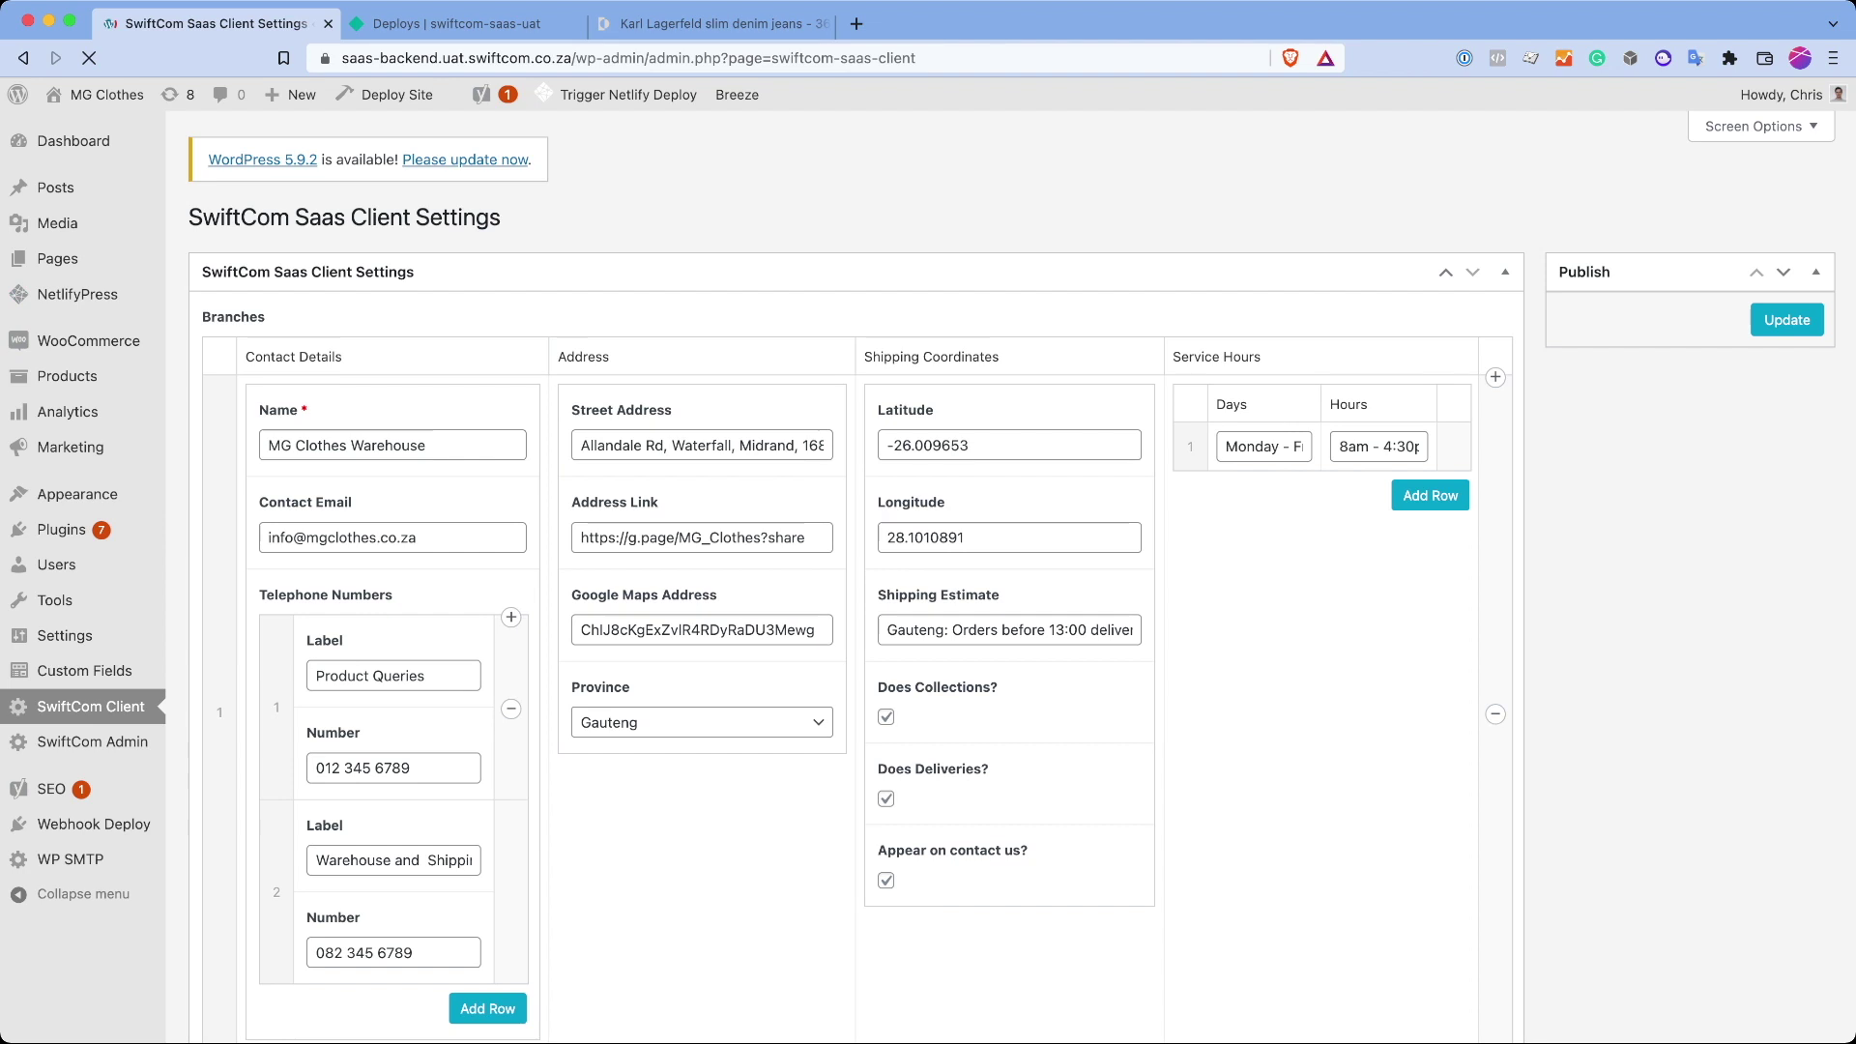
pyautogui.scroll(-2, 928, 580)
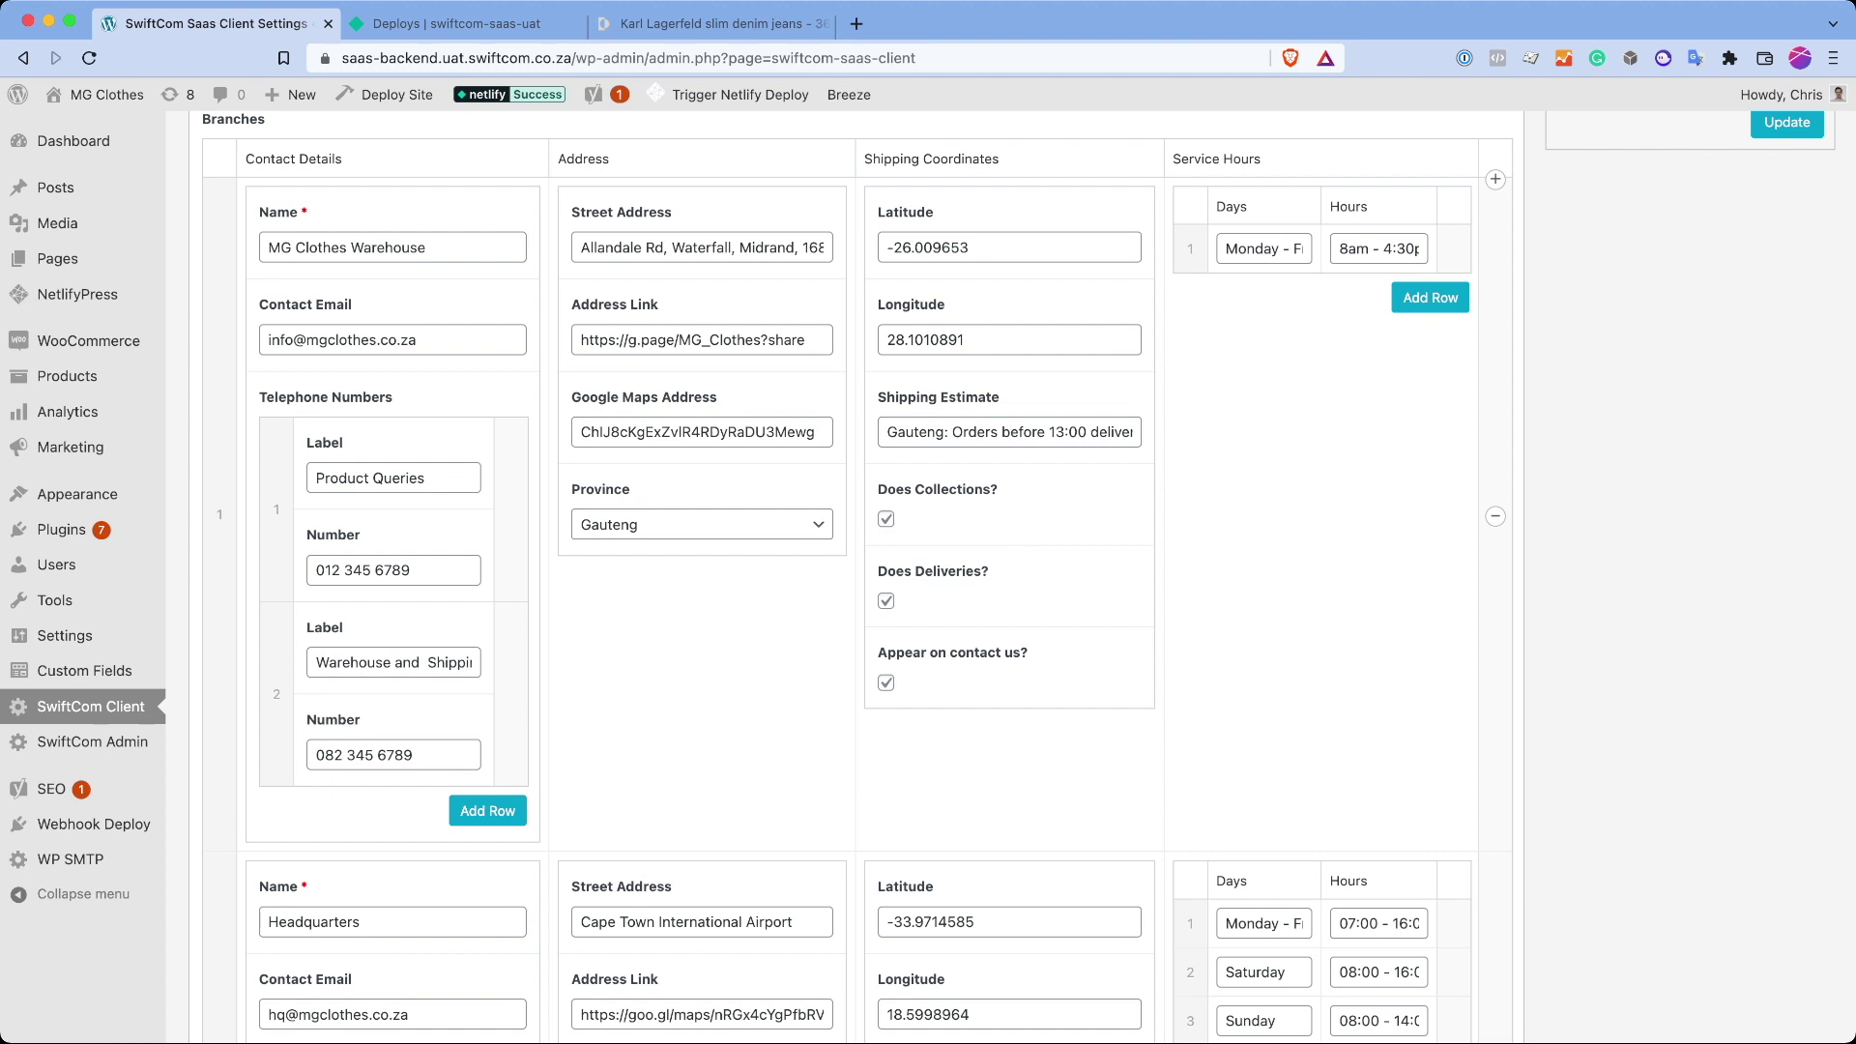
pyautogui.click(716, 24)
# Step: From Contact Us, view the Headquarters branch page top to bottom, then return to the branch listing
pyautogui.click(1052, 107)
pyautogui.scroll(-2, 928, 581)
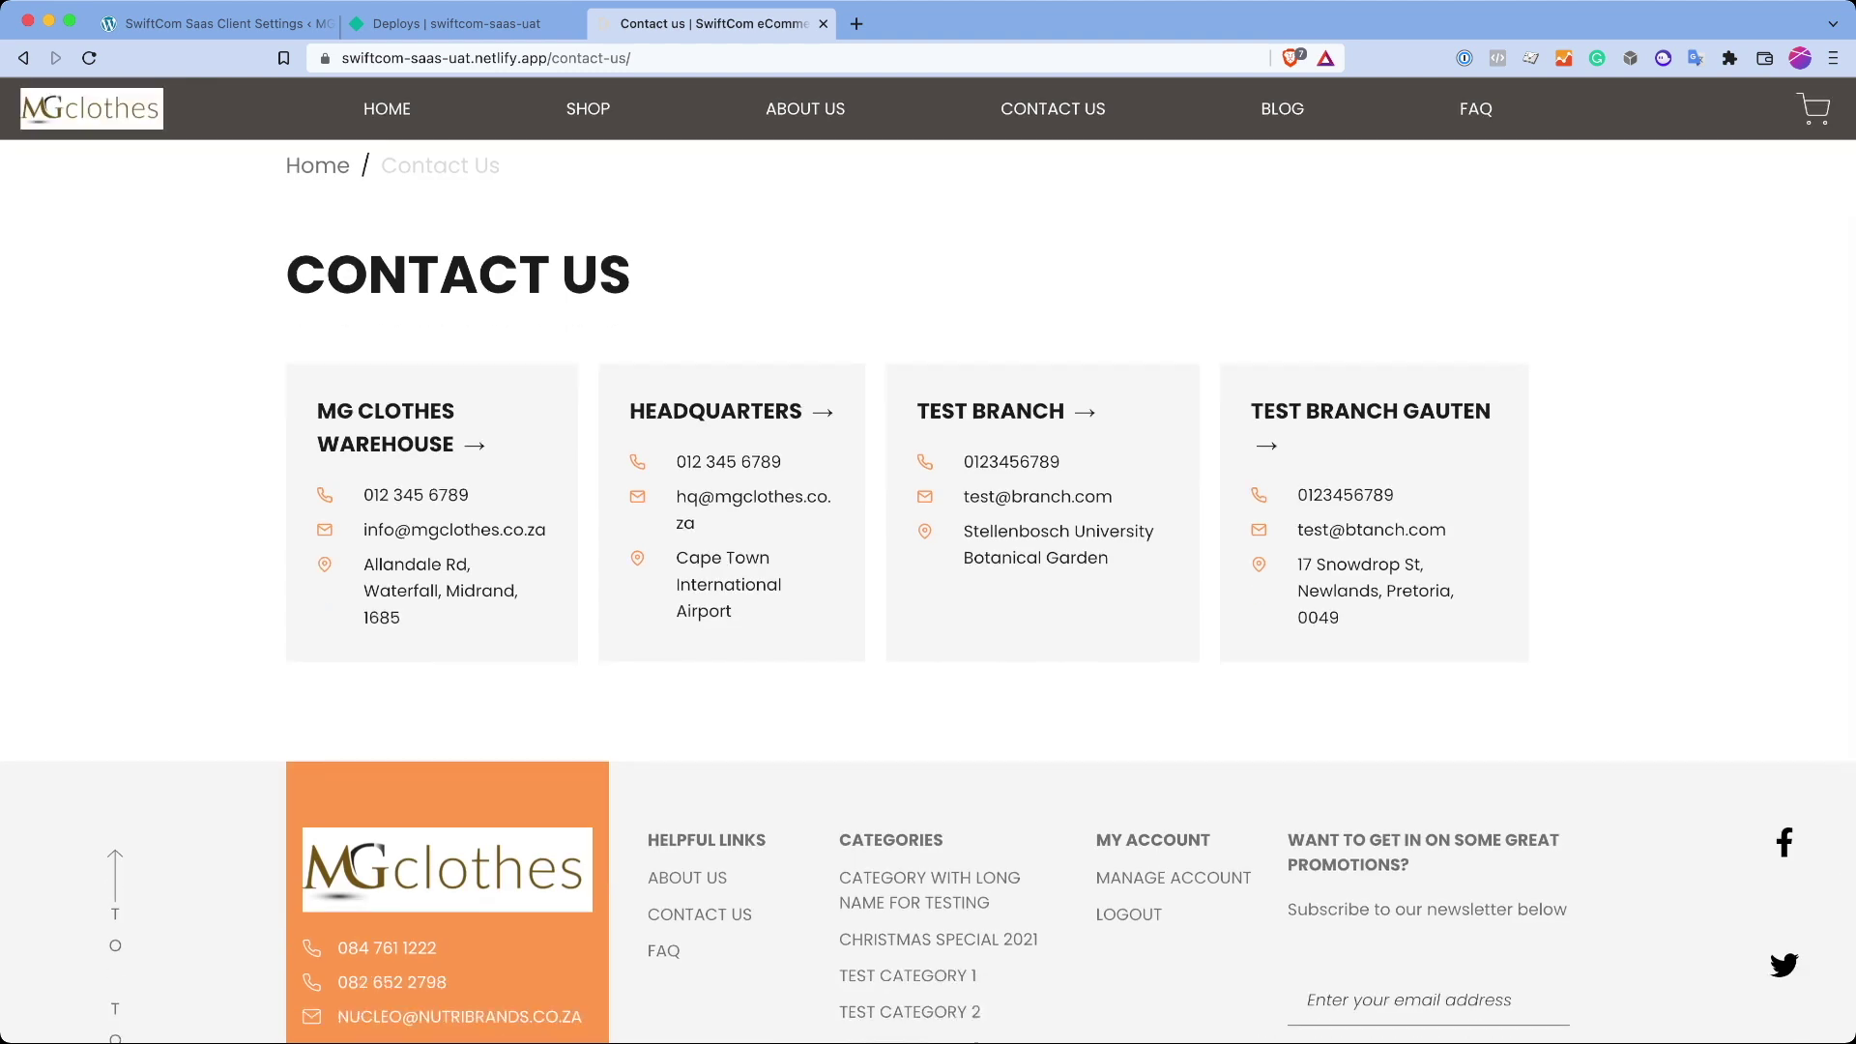
pyautogui.press('super+1')
pyautogui.press('super+3')
pyautogui.click(660, 445)
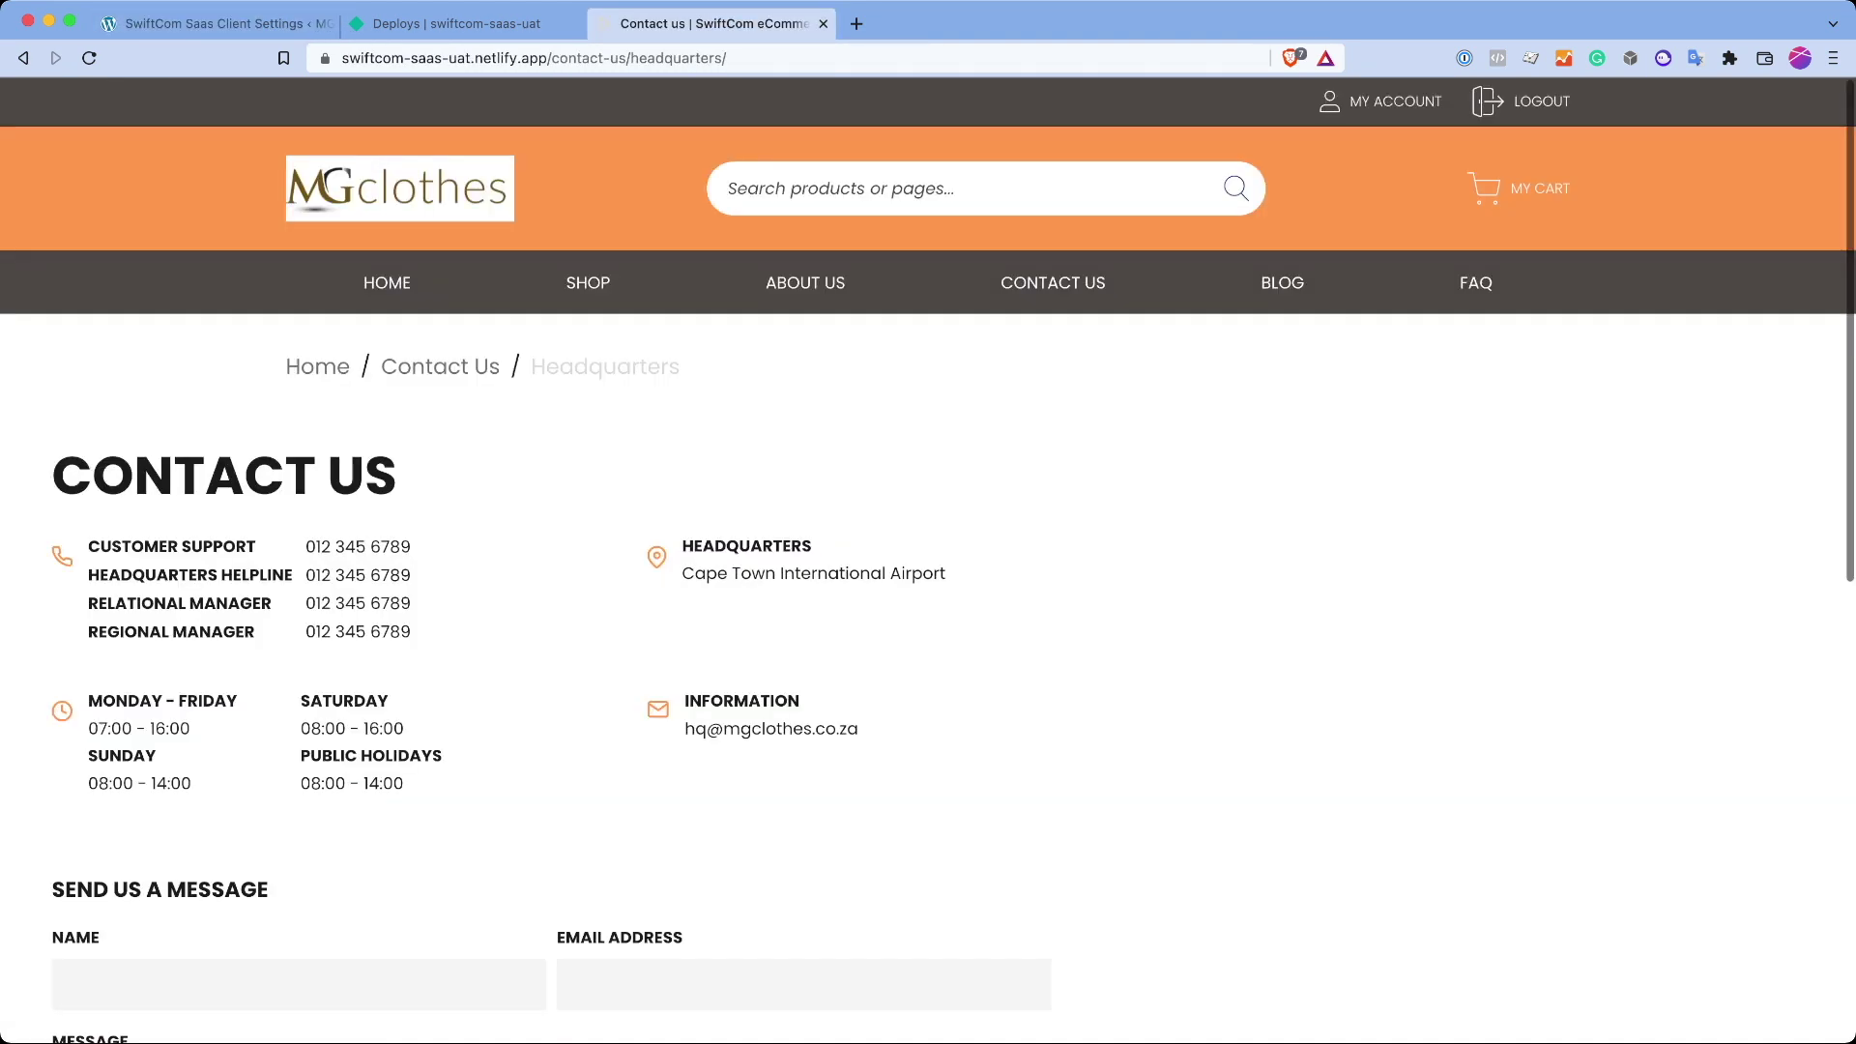
pyautogui.press('End')
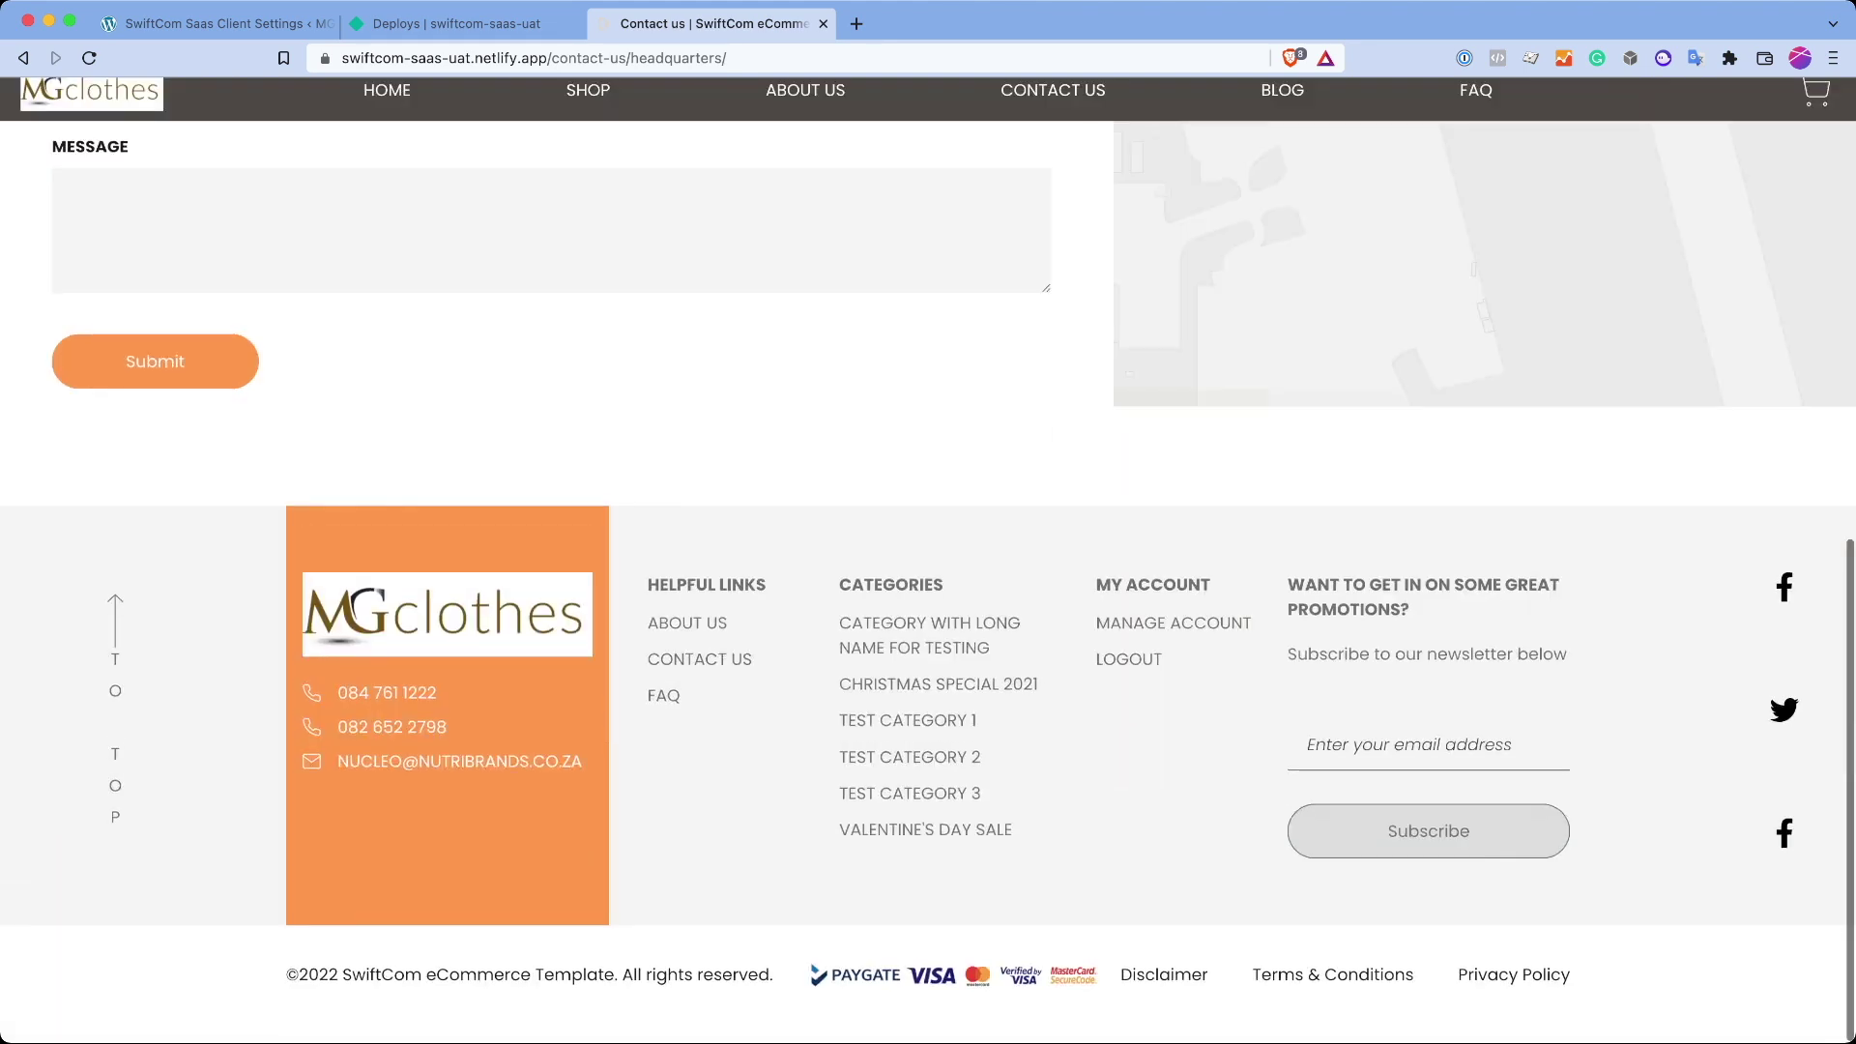
pyautogui.press('Home')
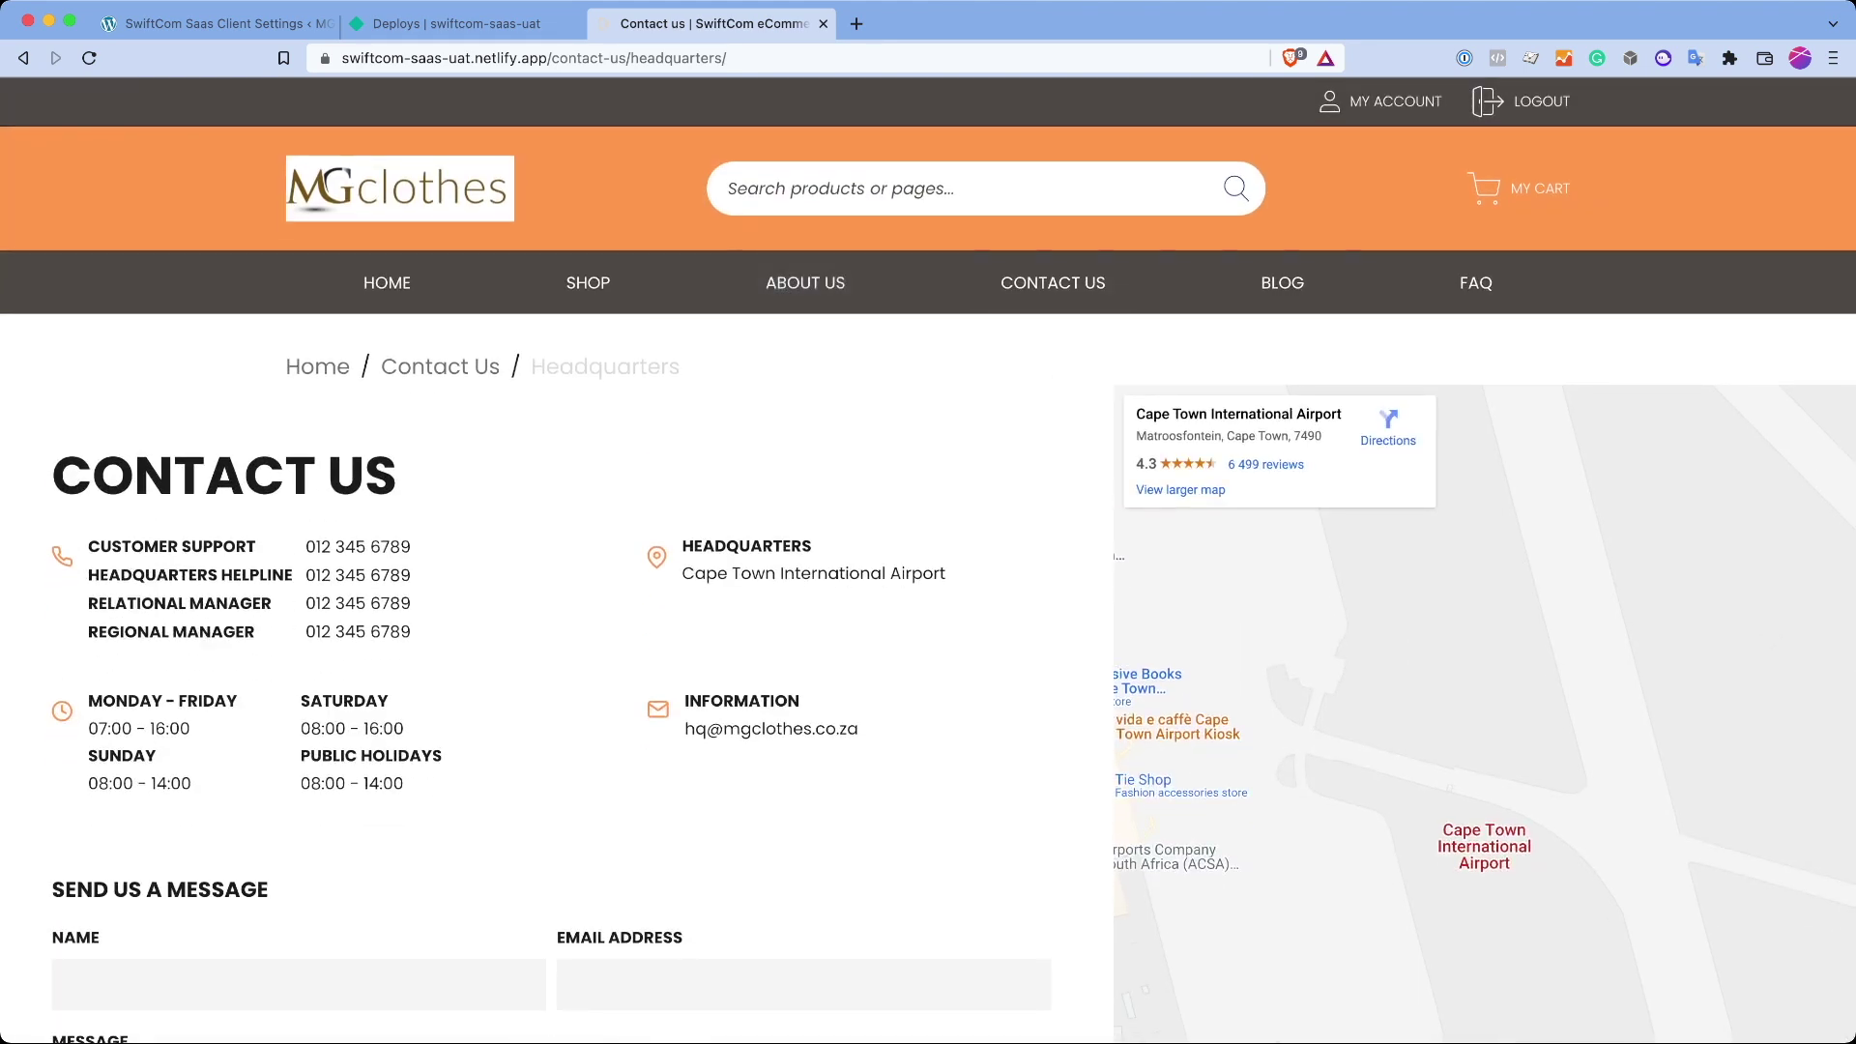
pyautogui.click(1053, 283)
pyautogui.click(213, 23)
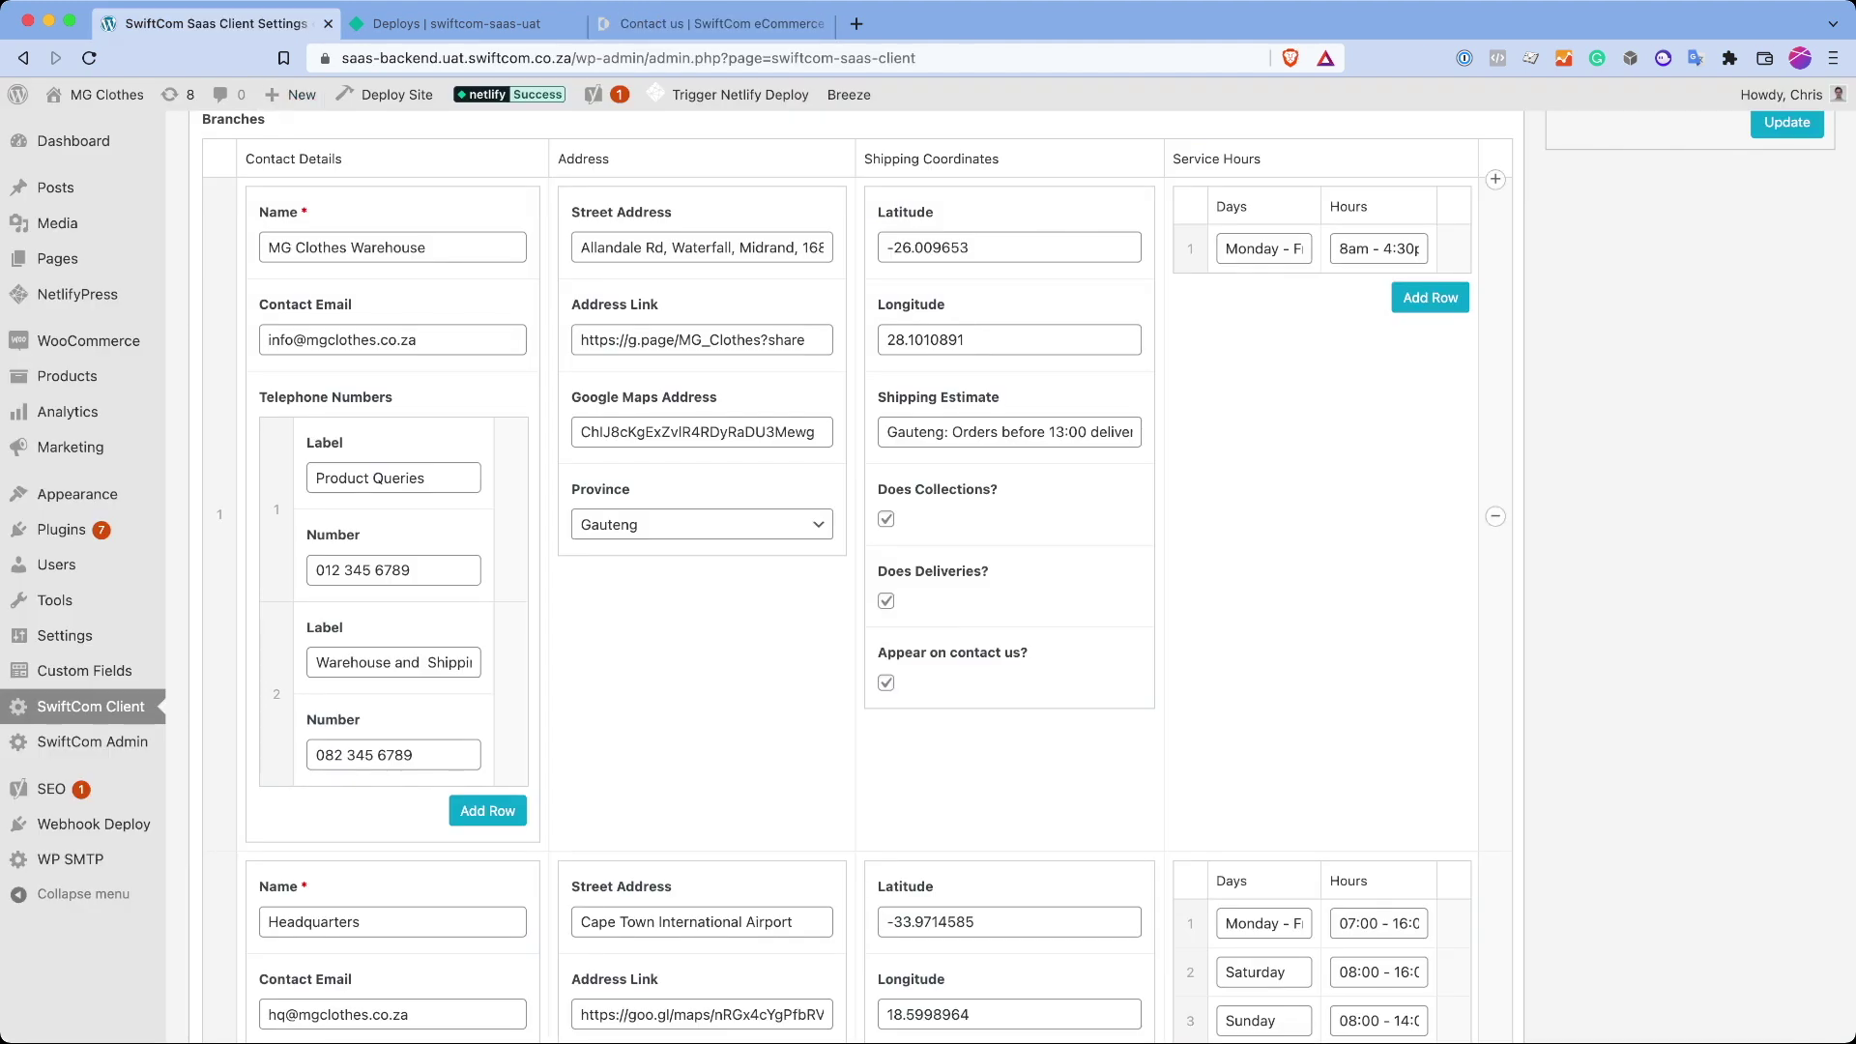
pyautogui.scroll(-5, 1028, 578)
pyautogui.scroll(-3, 1028, 577)
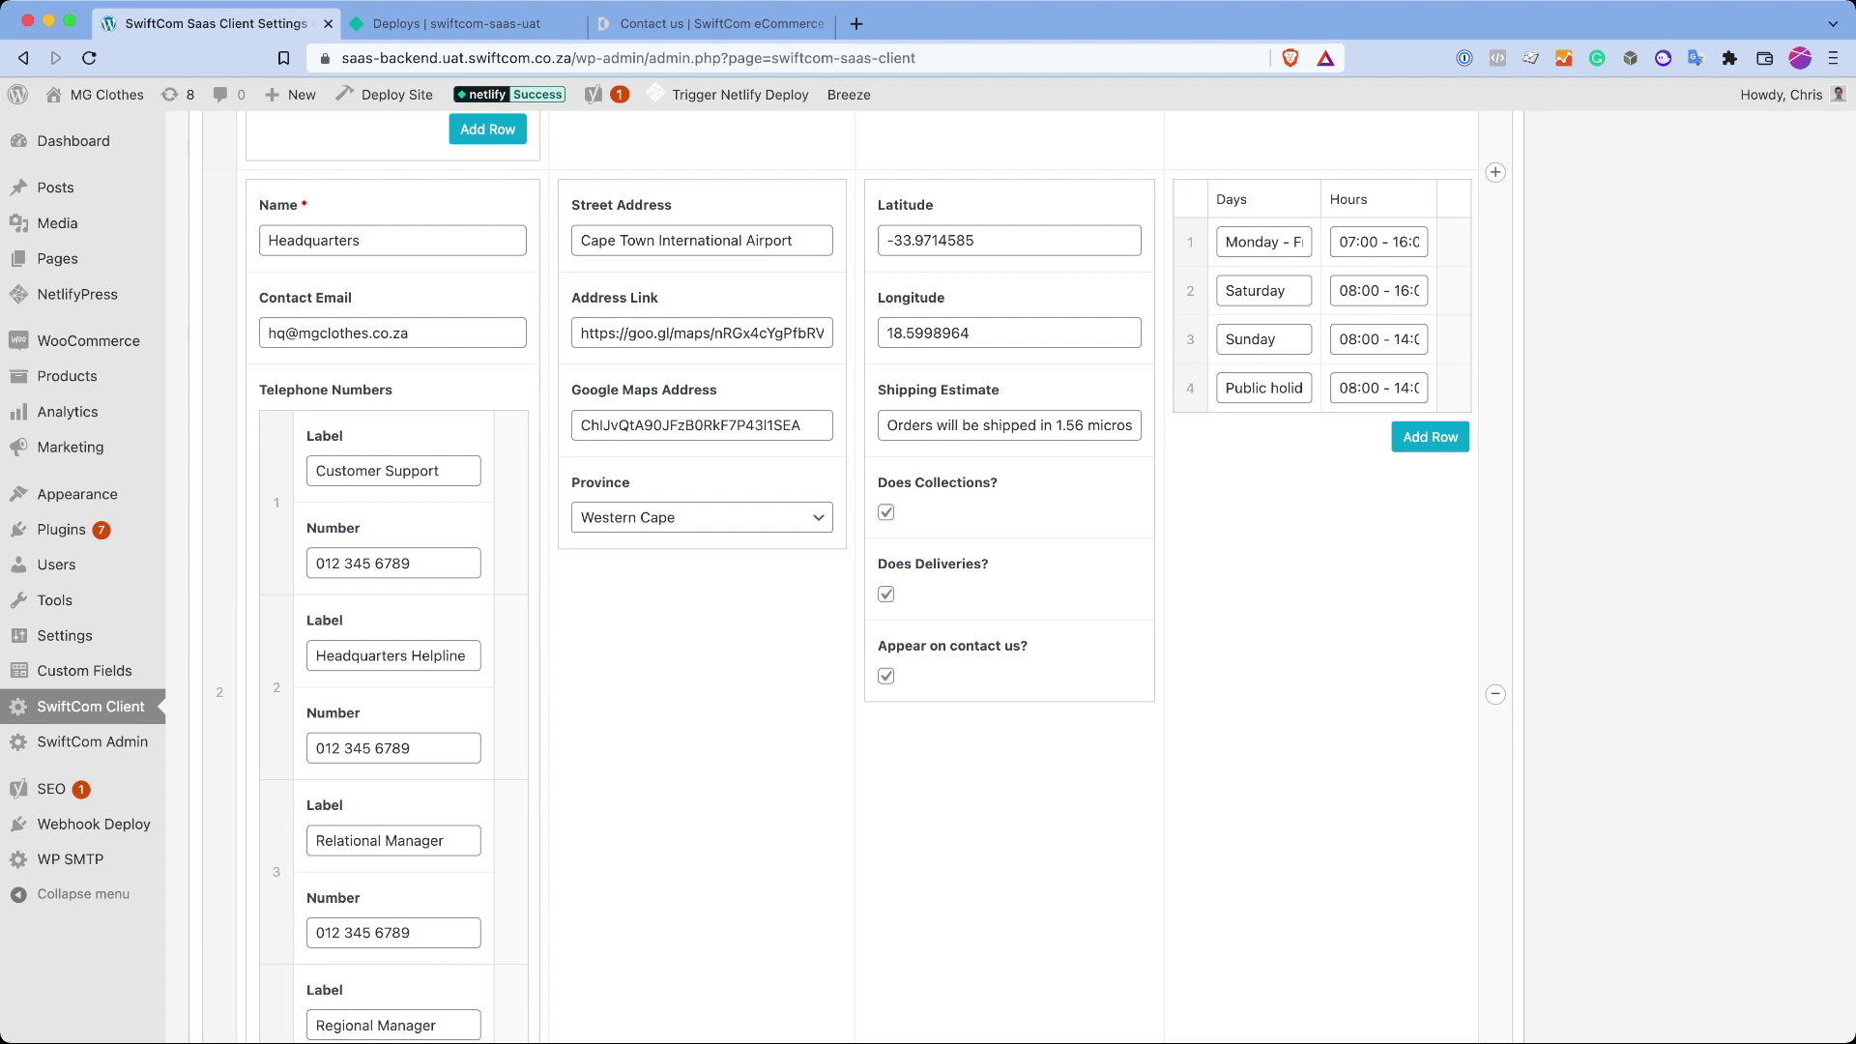
pyautogui.scroll(-20, 1028, 577)
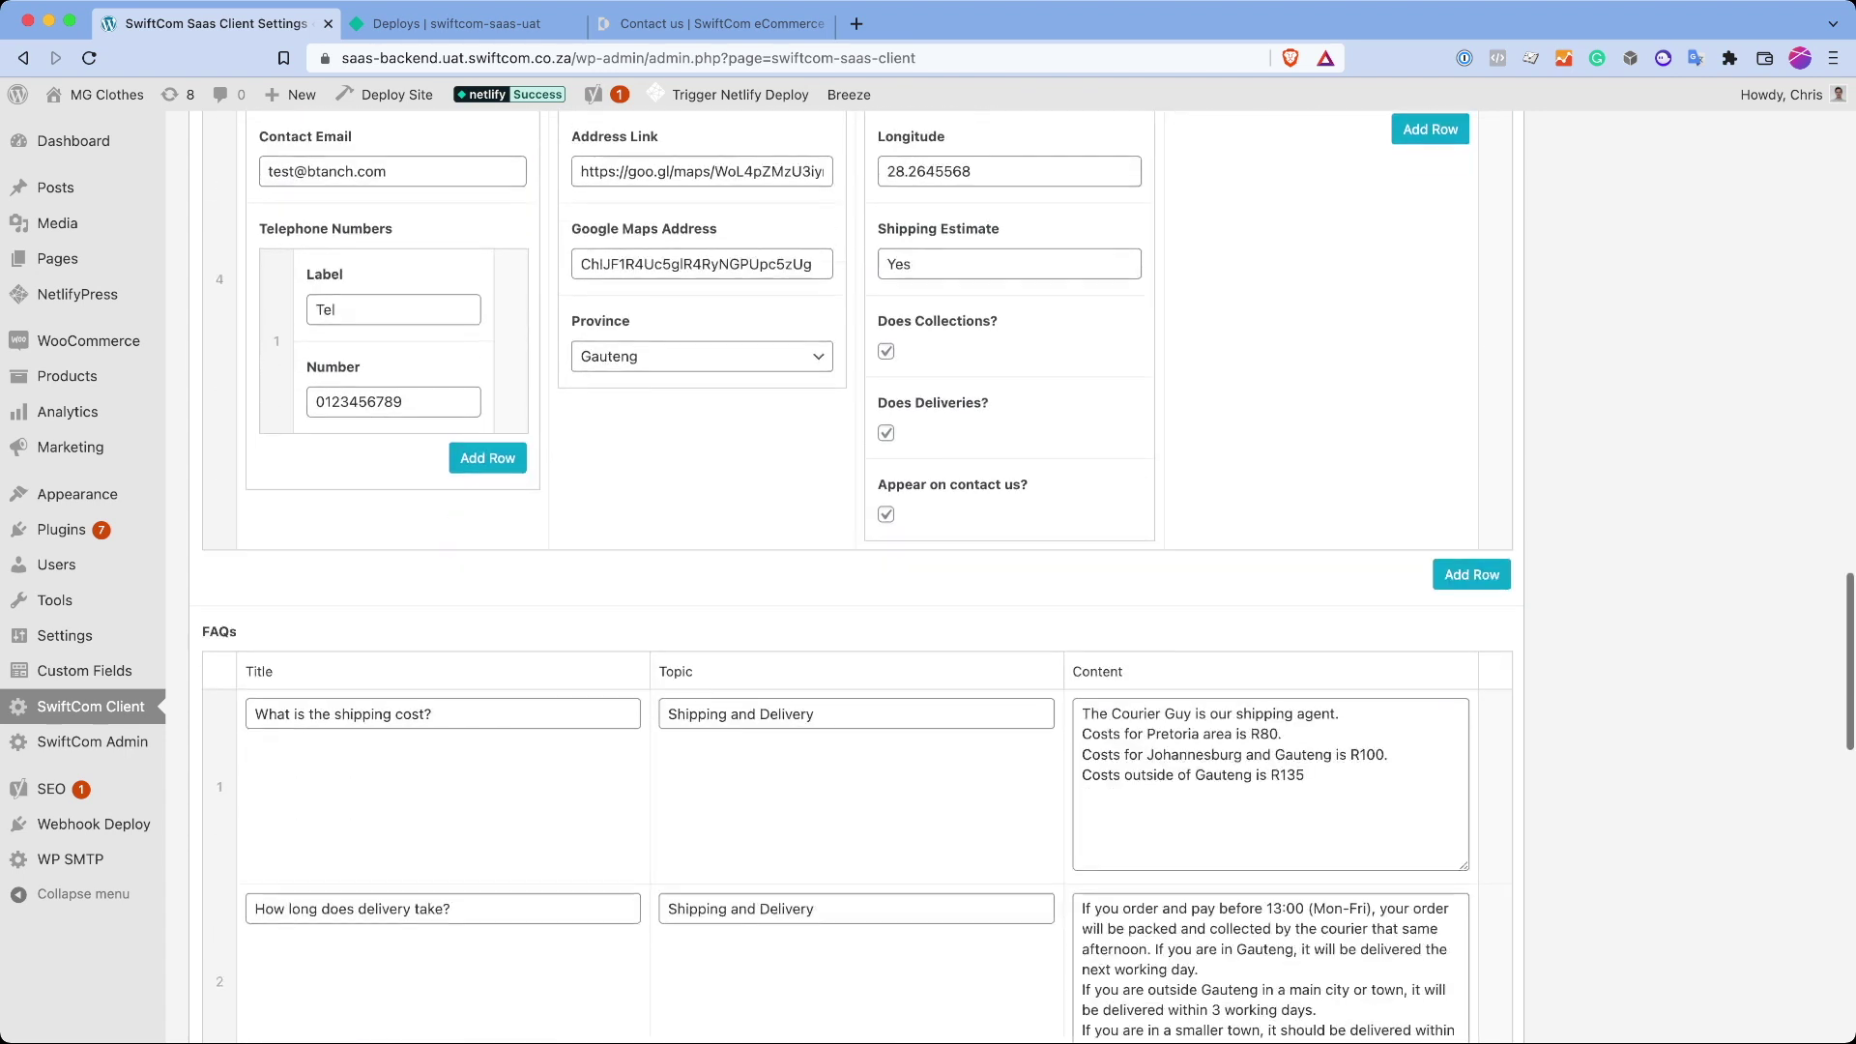
pyautogui.scroll(-4, 858, 577)
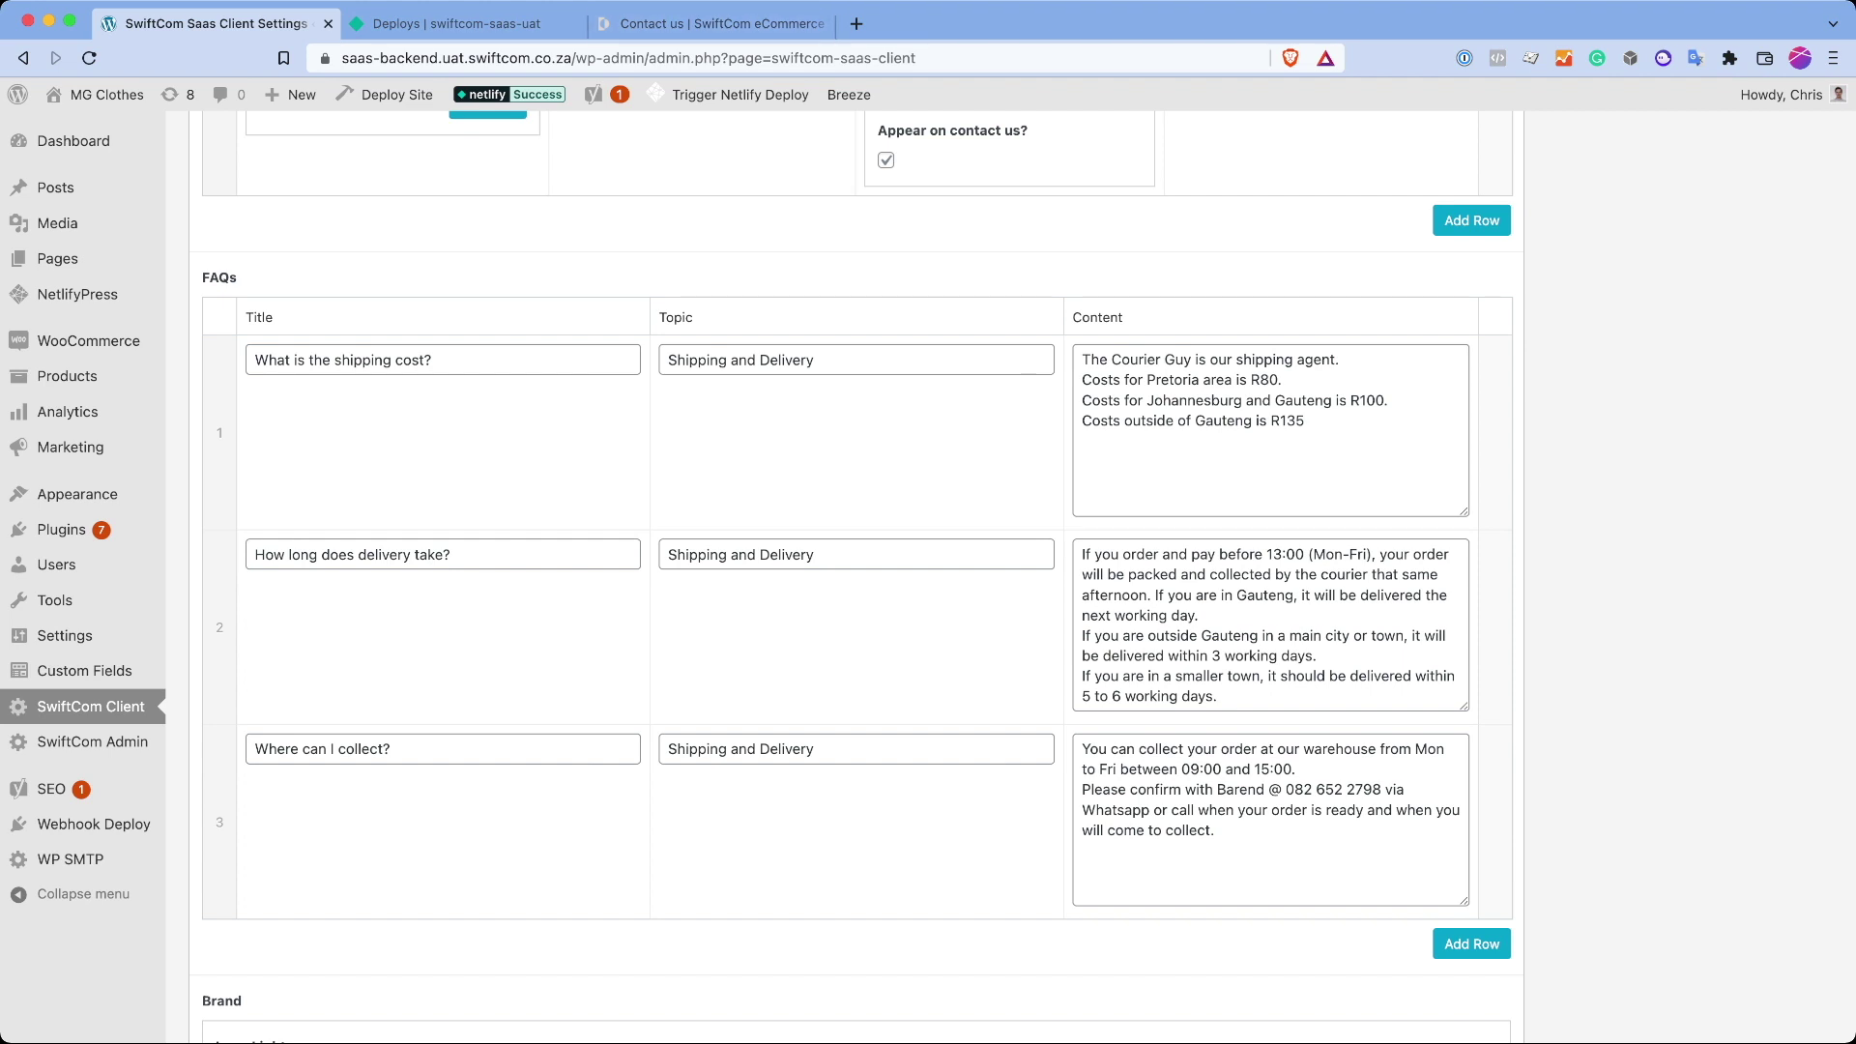
pyautogui.scroll(-3, 858, 577)
pyautogui.click(716, 23)
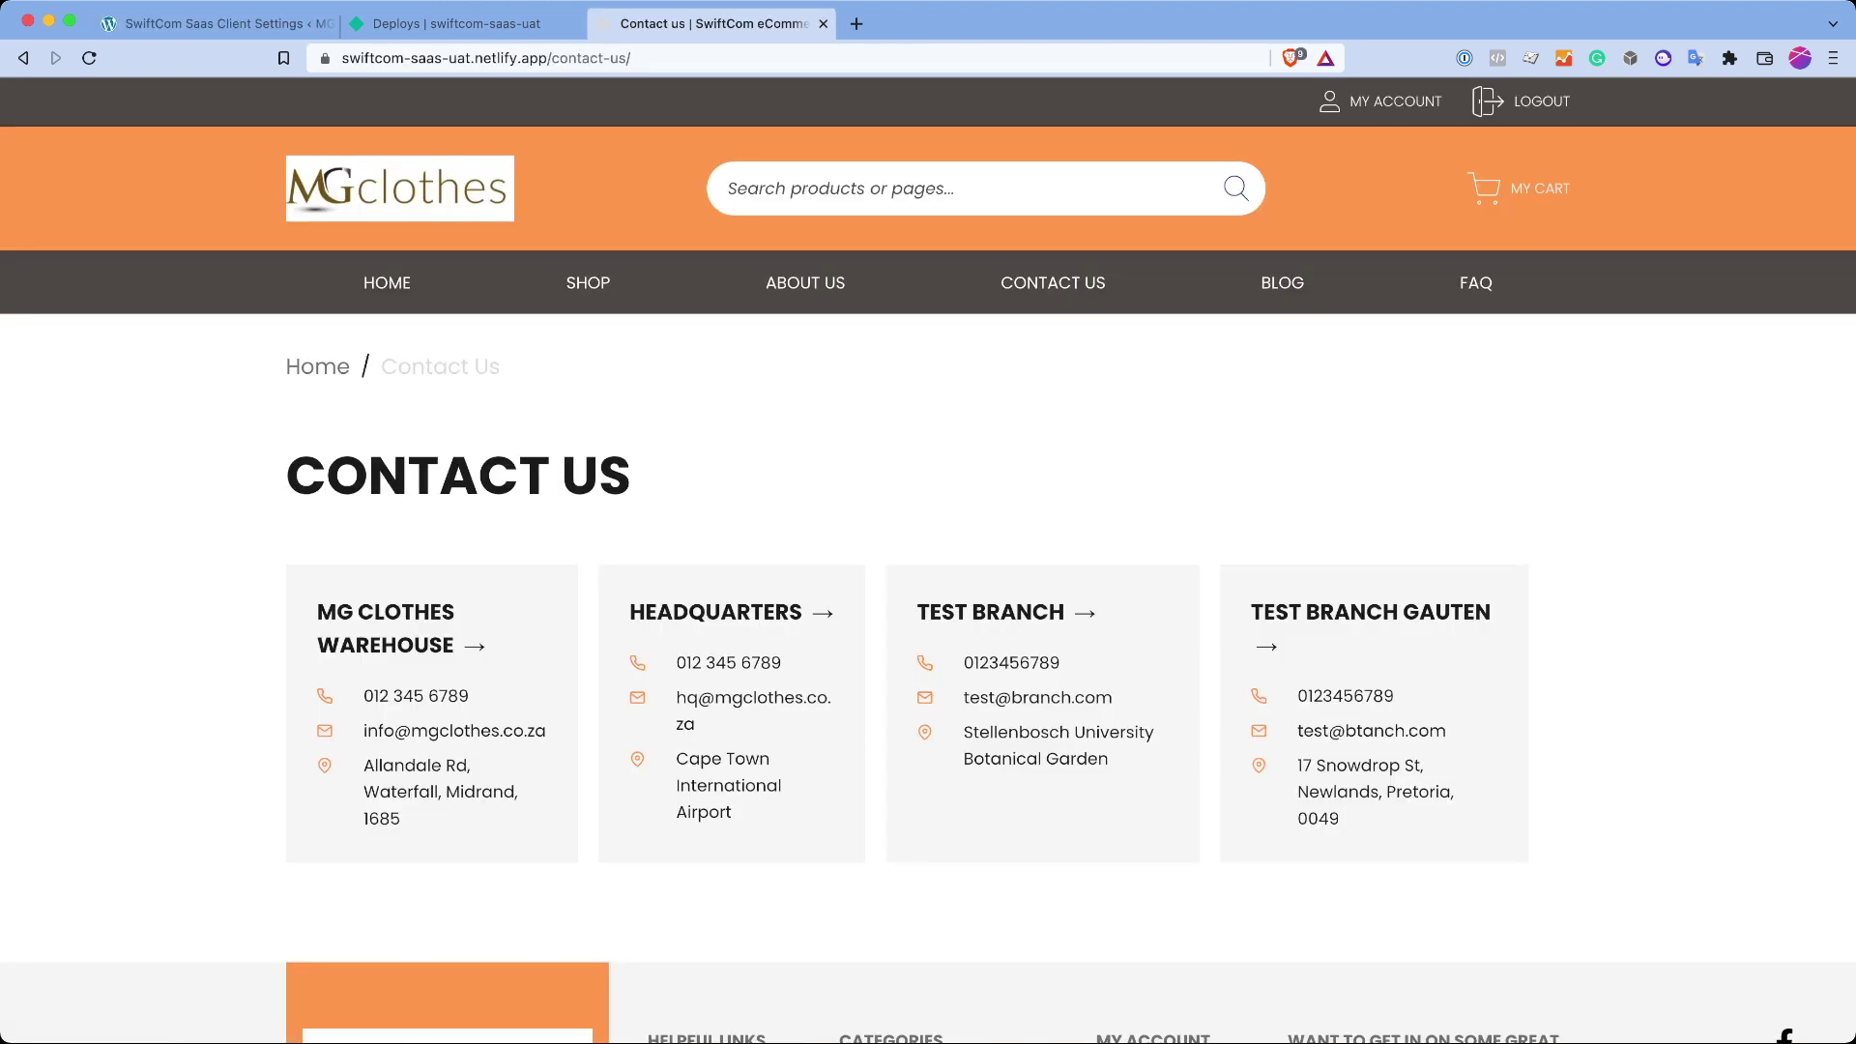
pyautogui.click(1476, 282)
pyautogui.scroll(-6, 1476, 283)
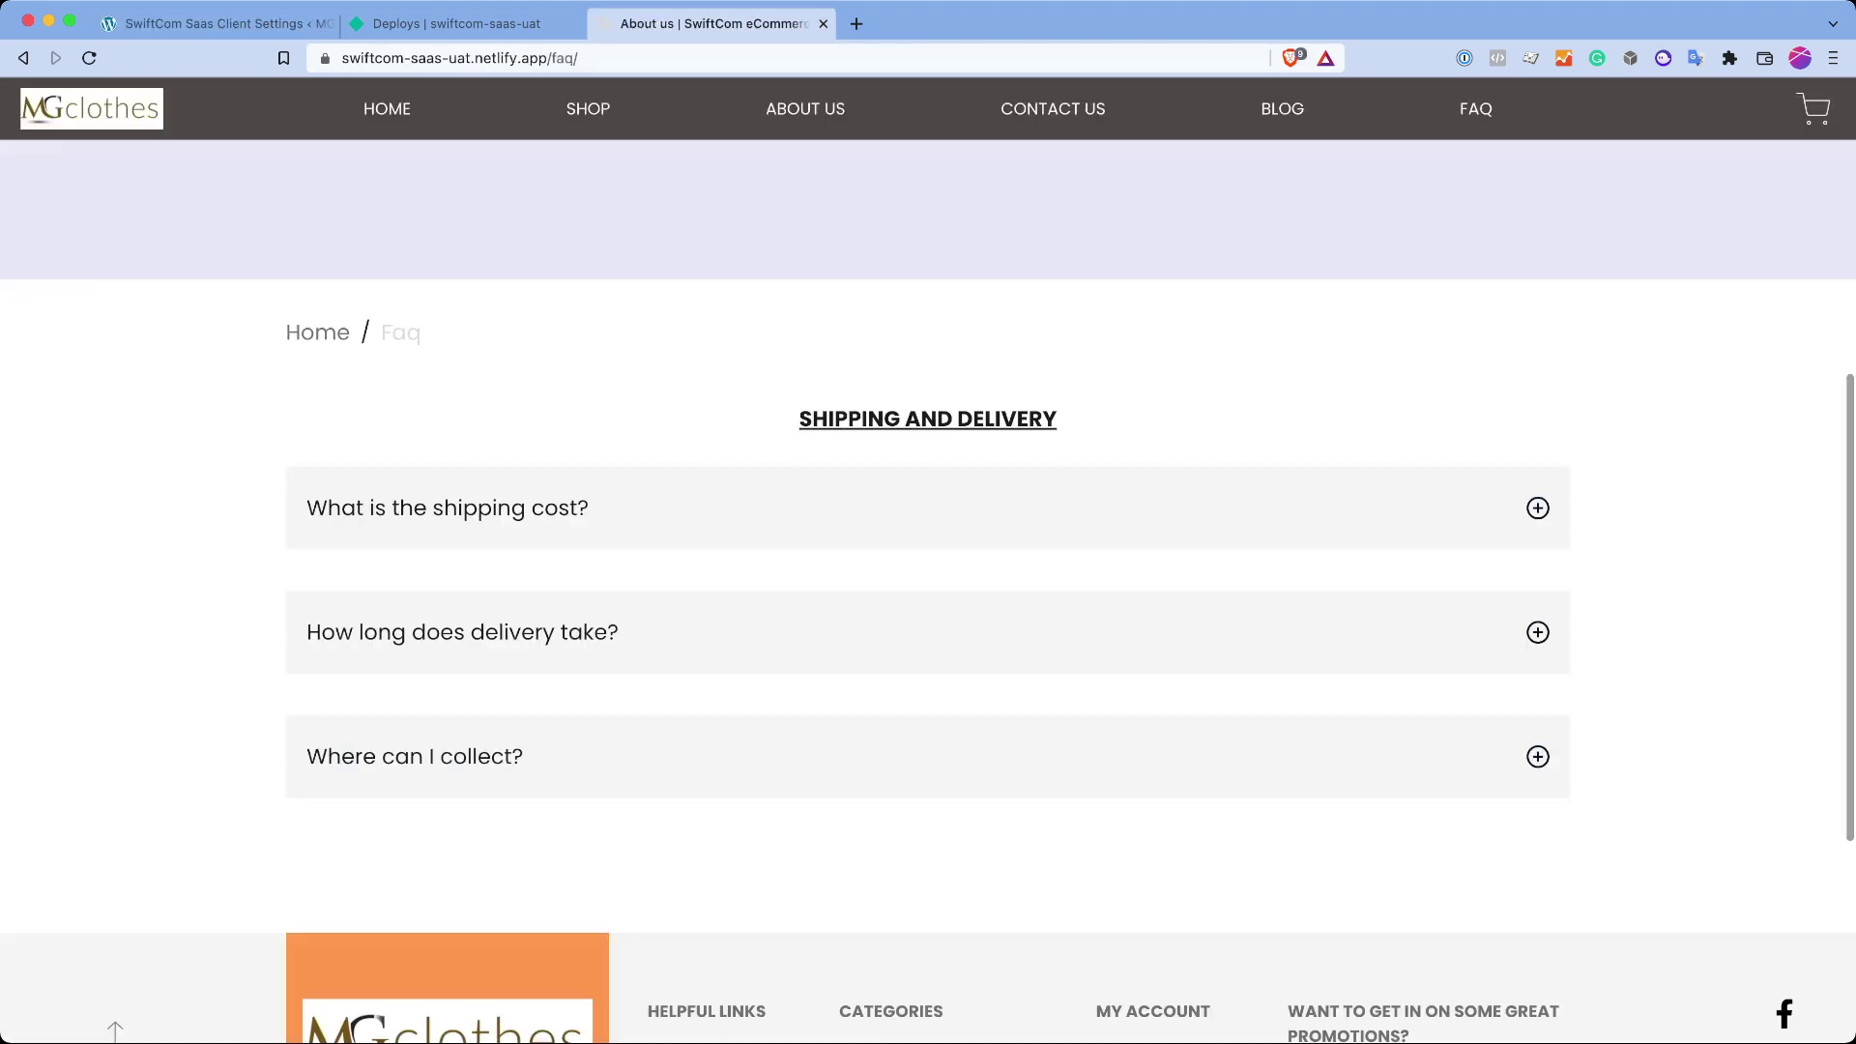
pyautogui.moveTo(800, 418); pyautogui.dragTo(1001, 418)
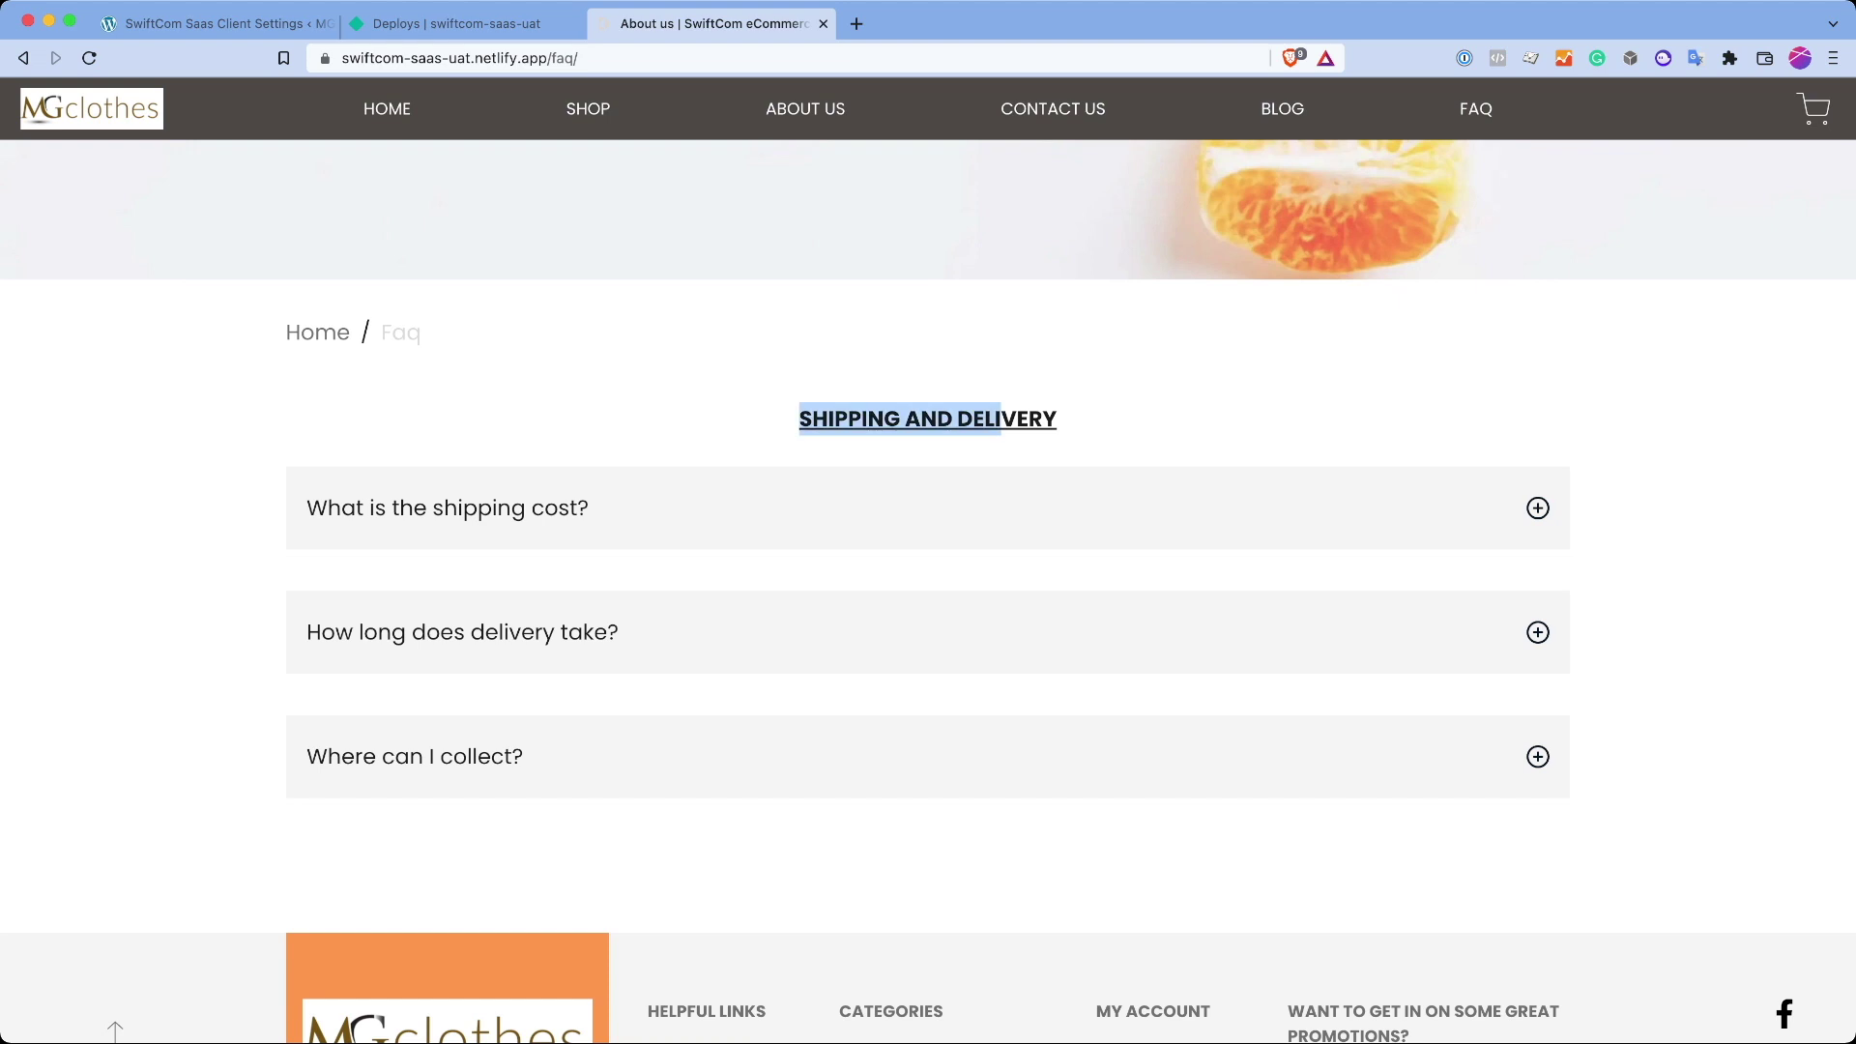
pyautogui.click(217, 23)
pyautogui.scroll(3, 731, 386)
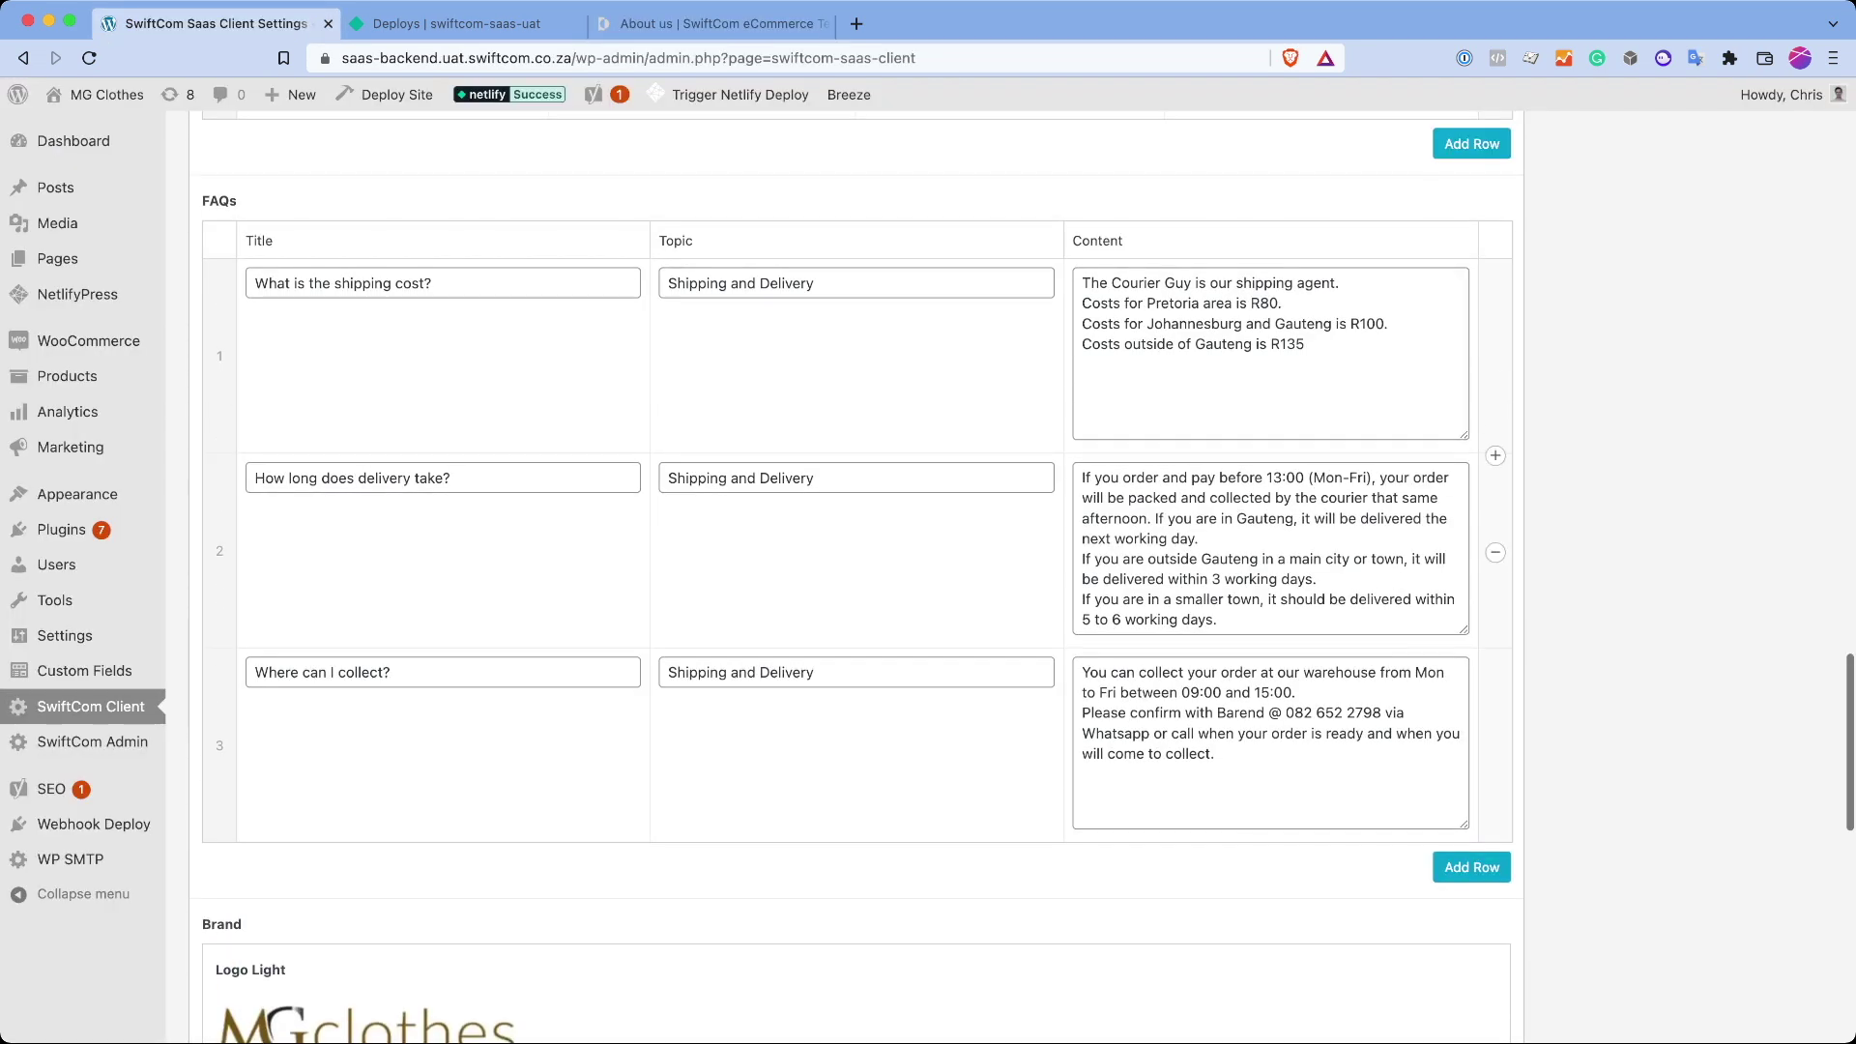
pyautogui.click(668, 672)
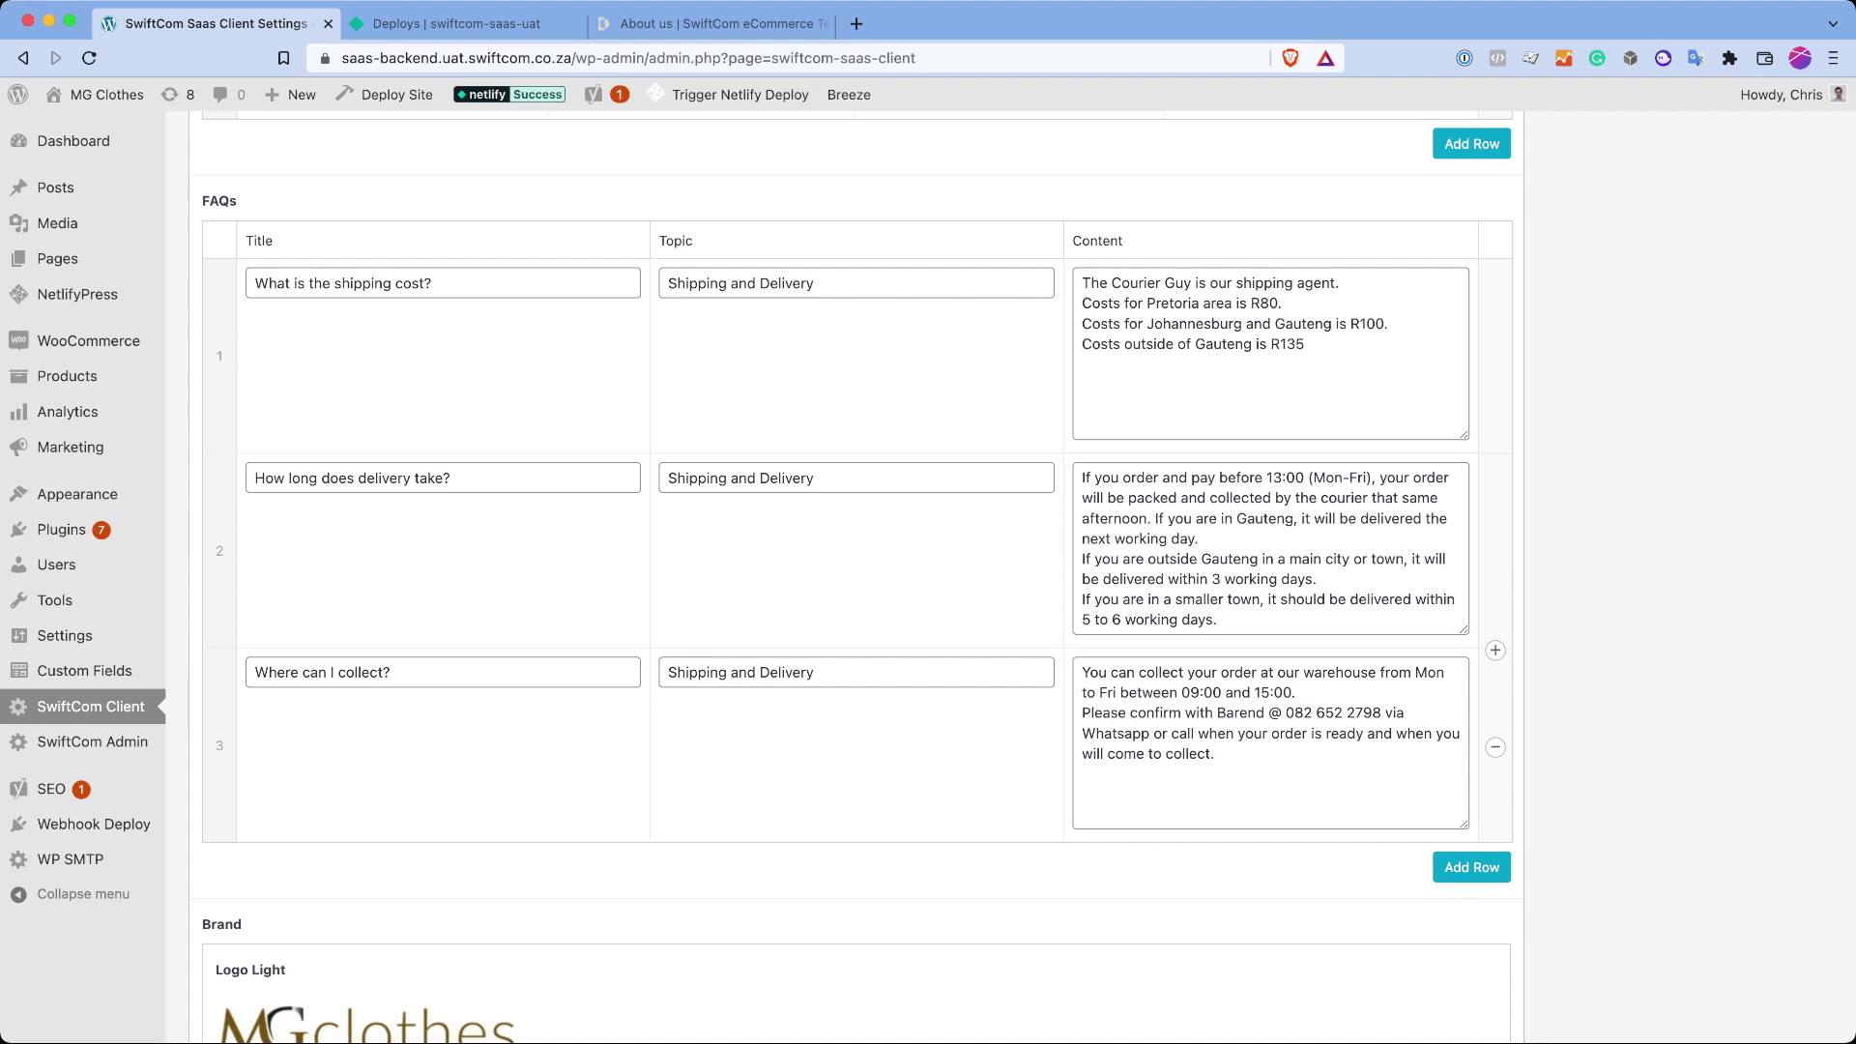
pyautogui.click(1267, 387)
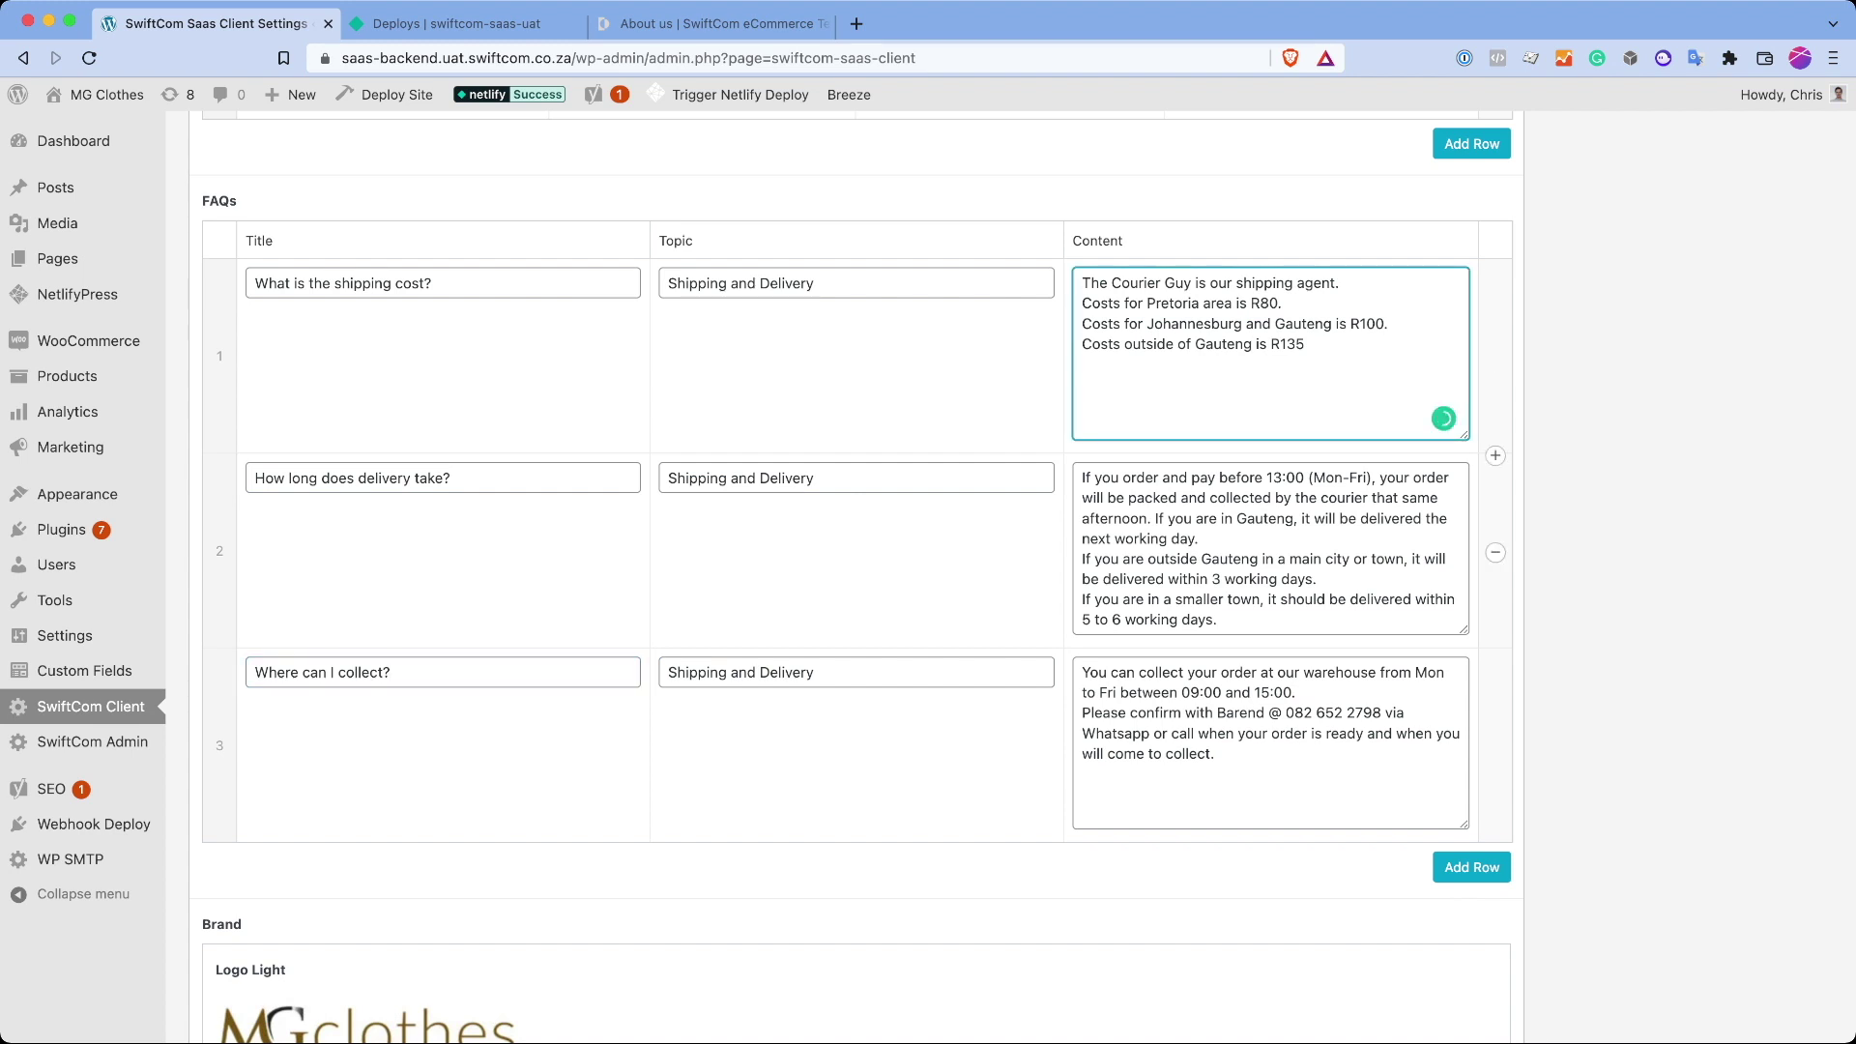
pyautogui.scroll(-8, 857, 574)
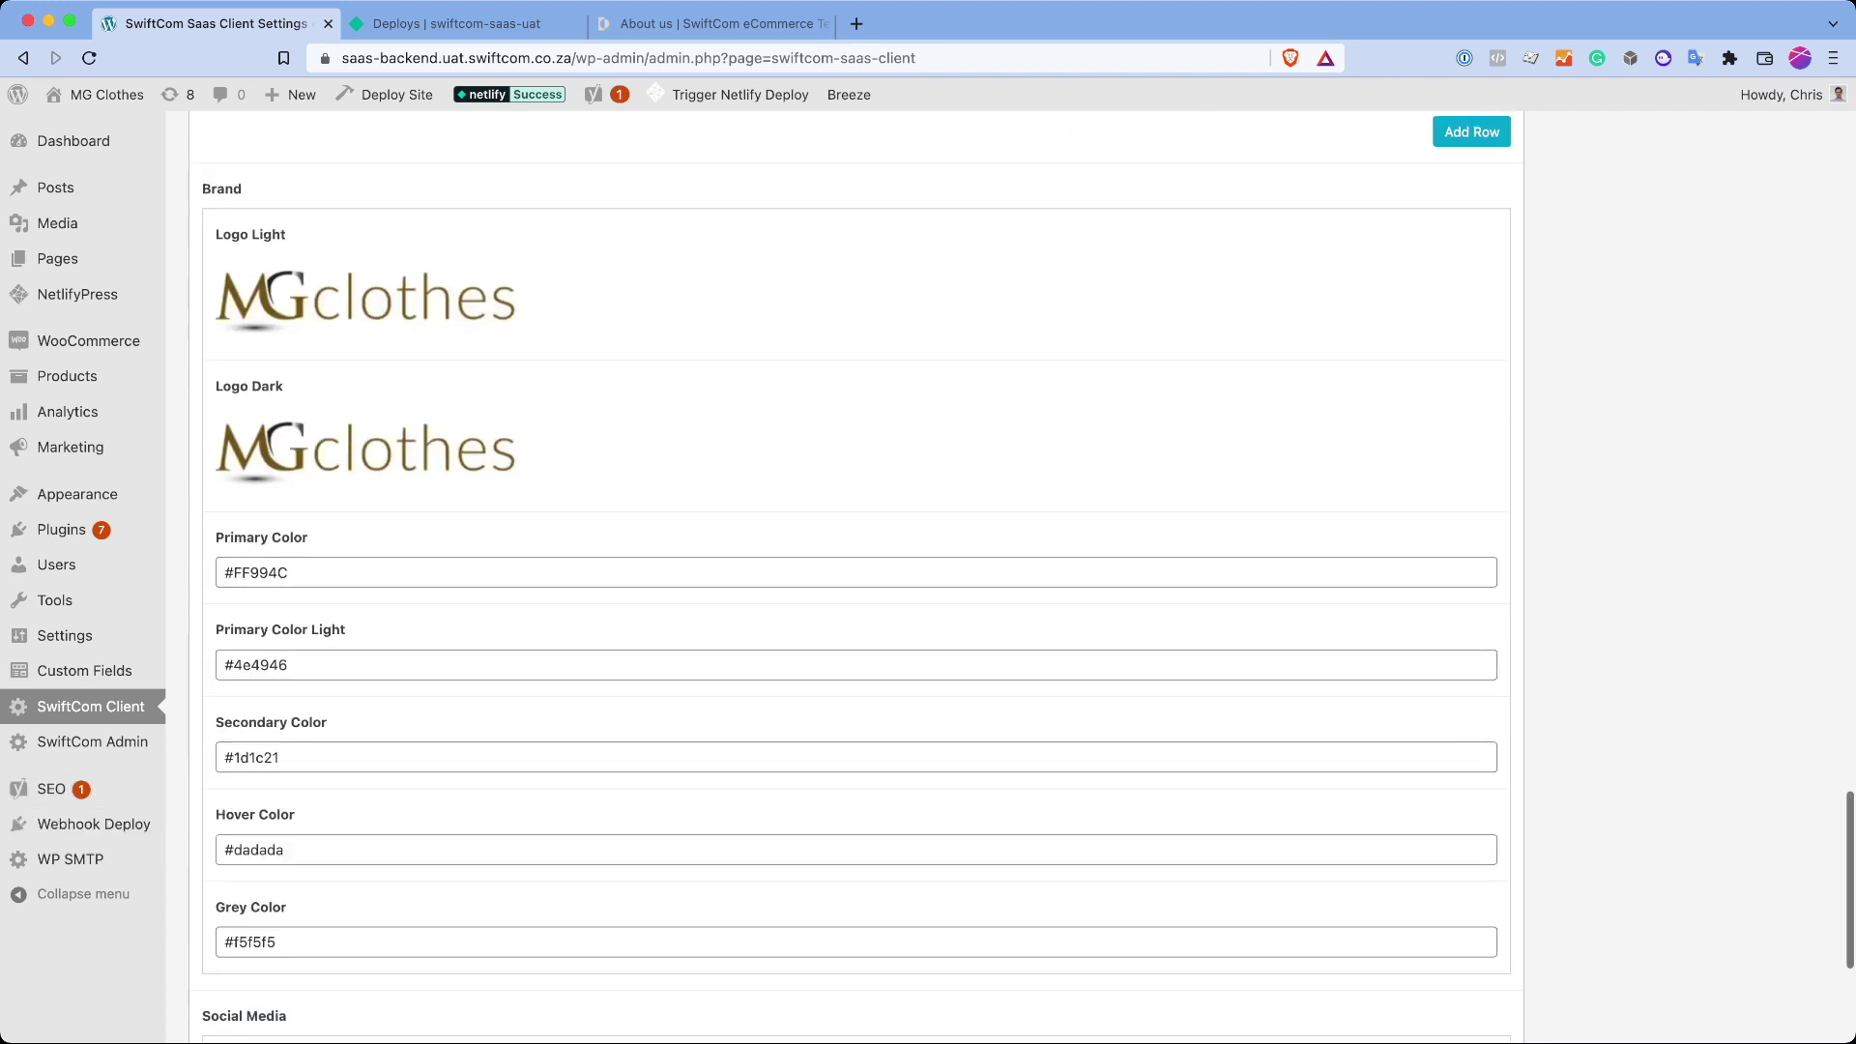
pyautogui.scroll(-3, 368, 256)
pyautogui.scroll(3, 368, 256)
pyautogui.moveTo(367, 256)
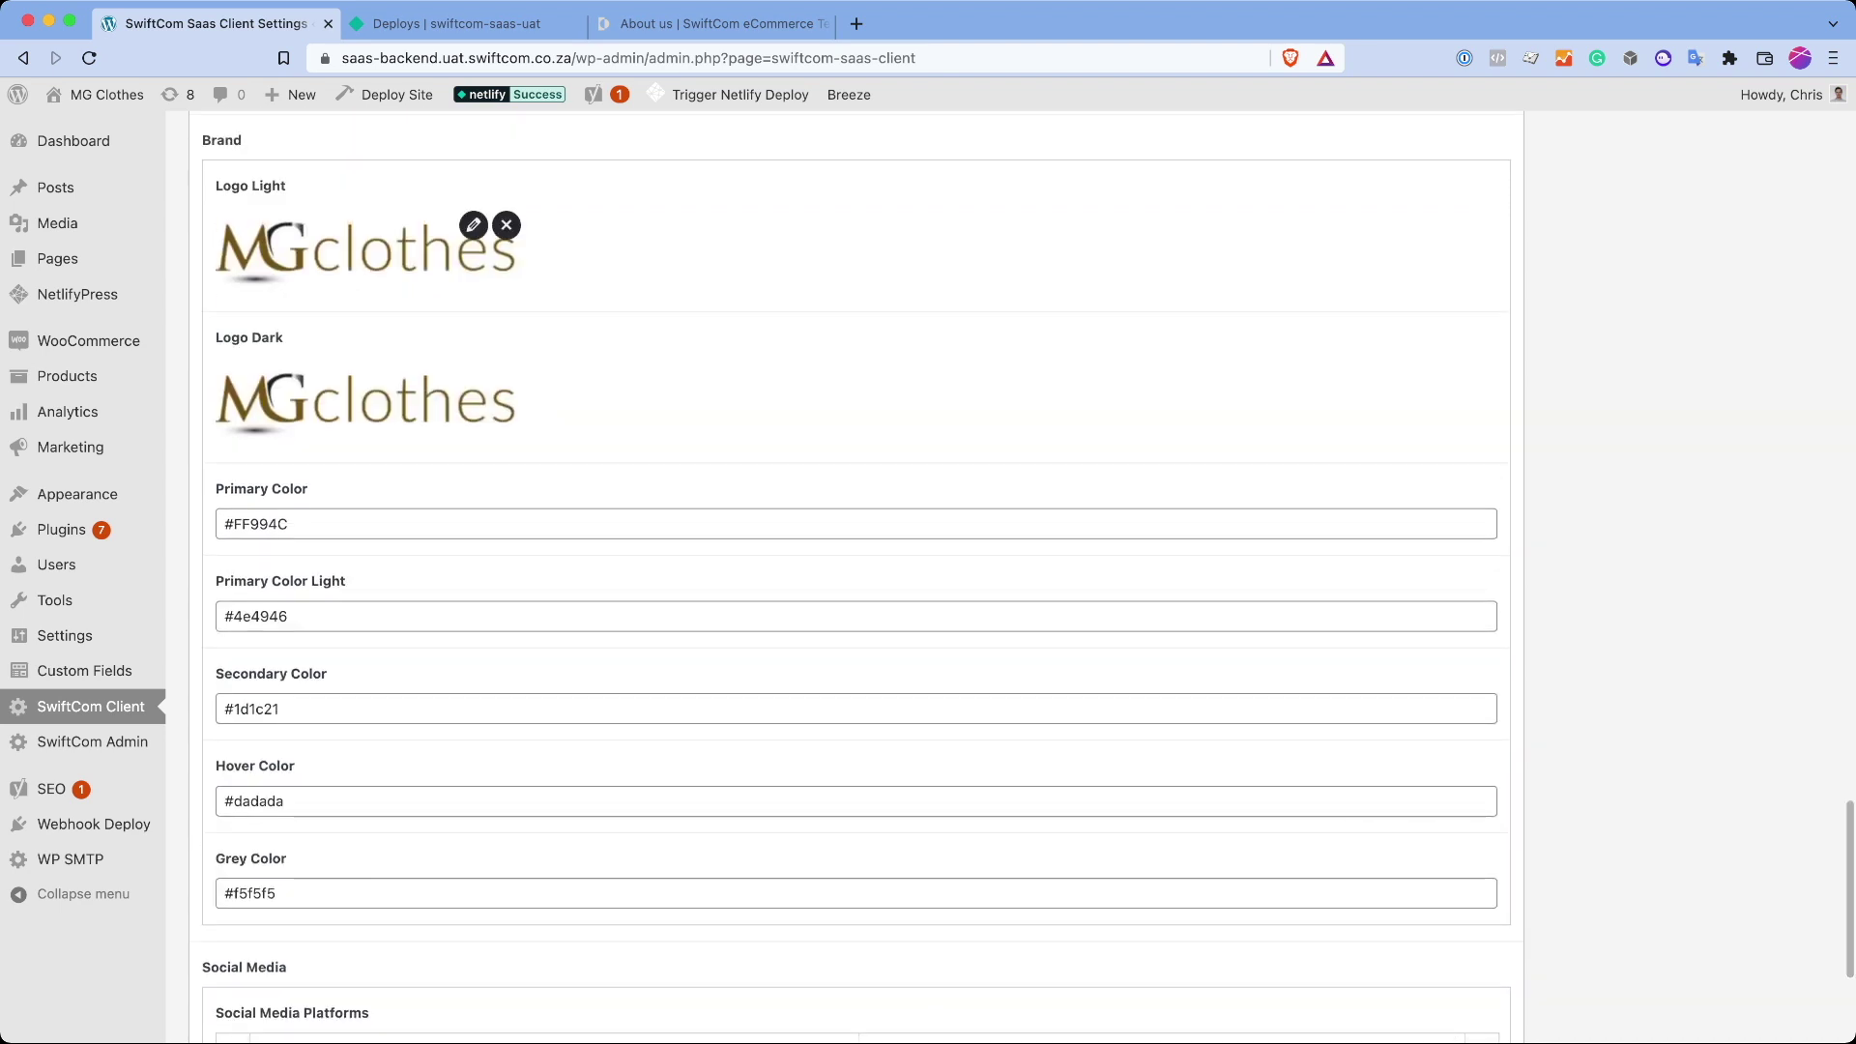
pyautogui.press('super+3')
pyautogui.scroll(10, 928, 522)
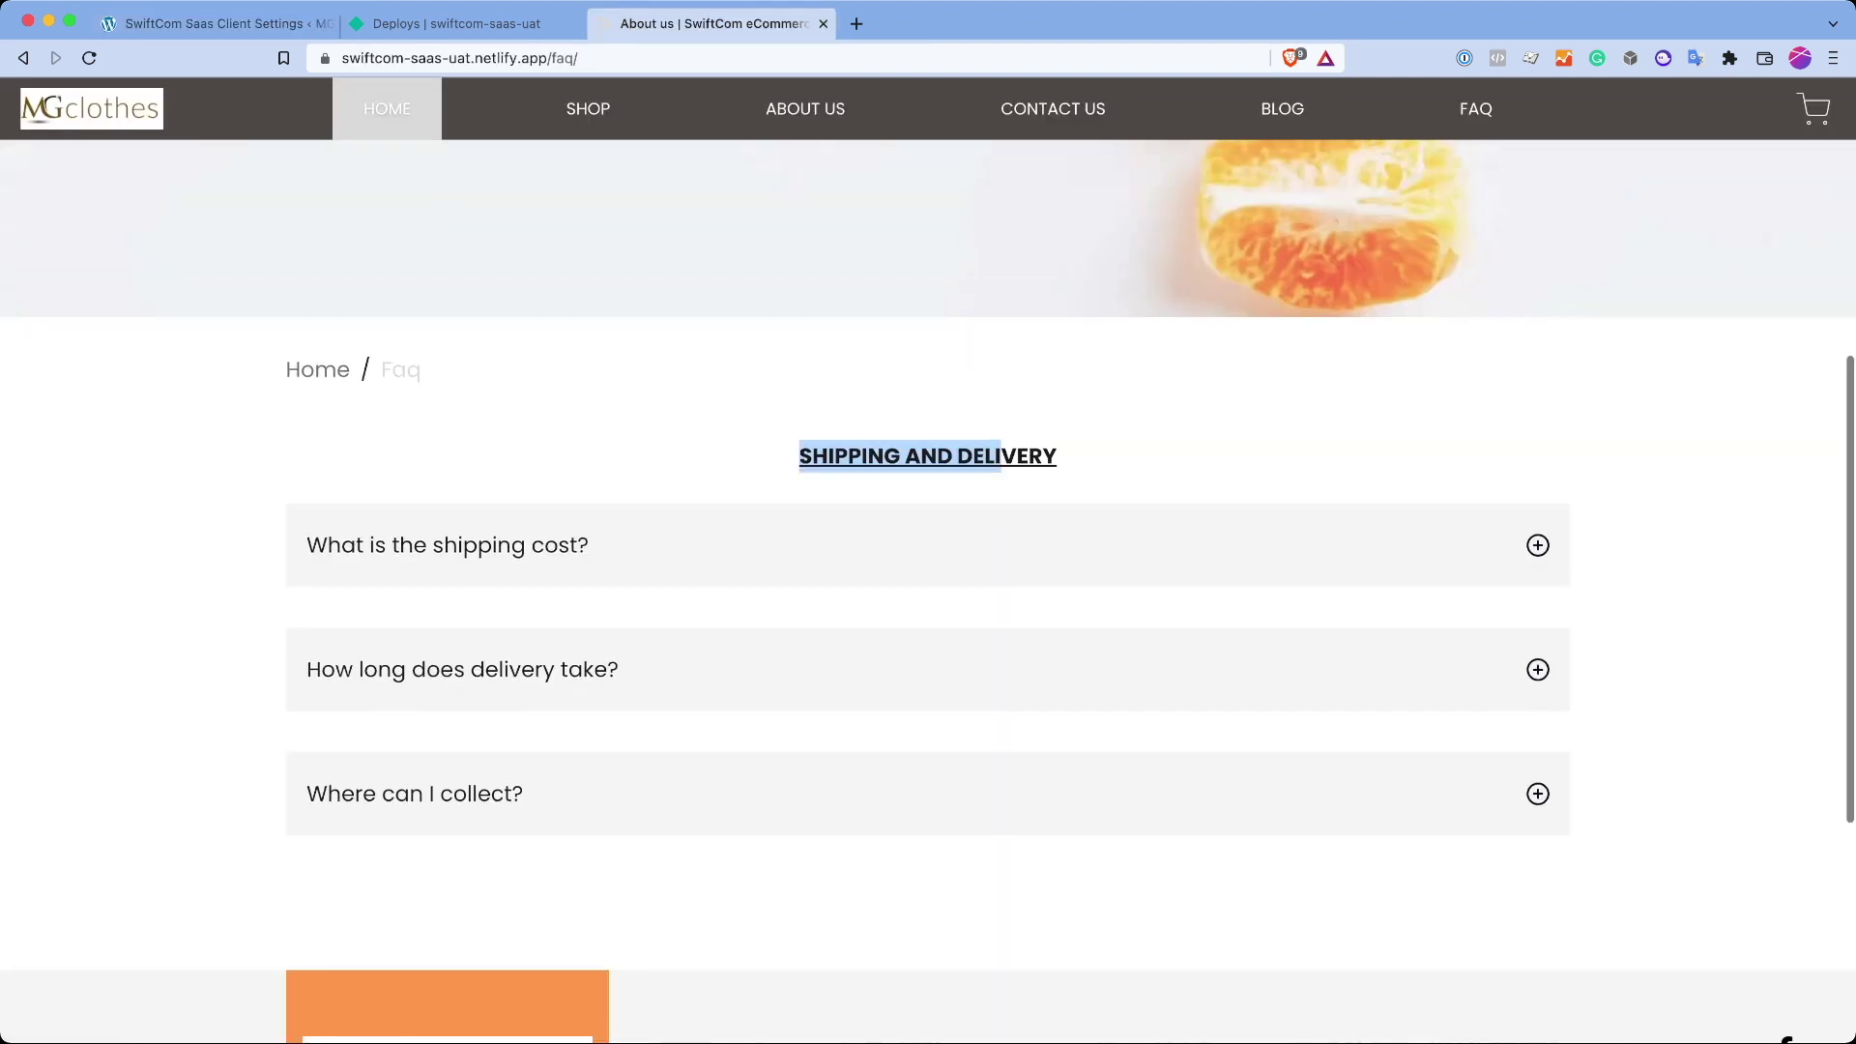
pyautogui.press('super+[')
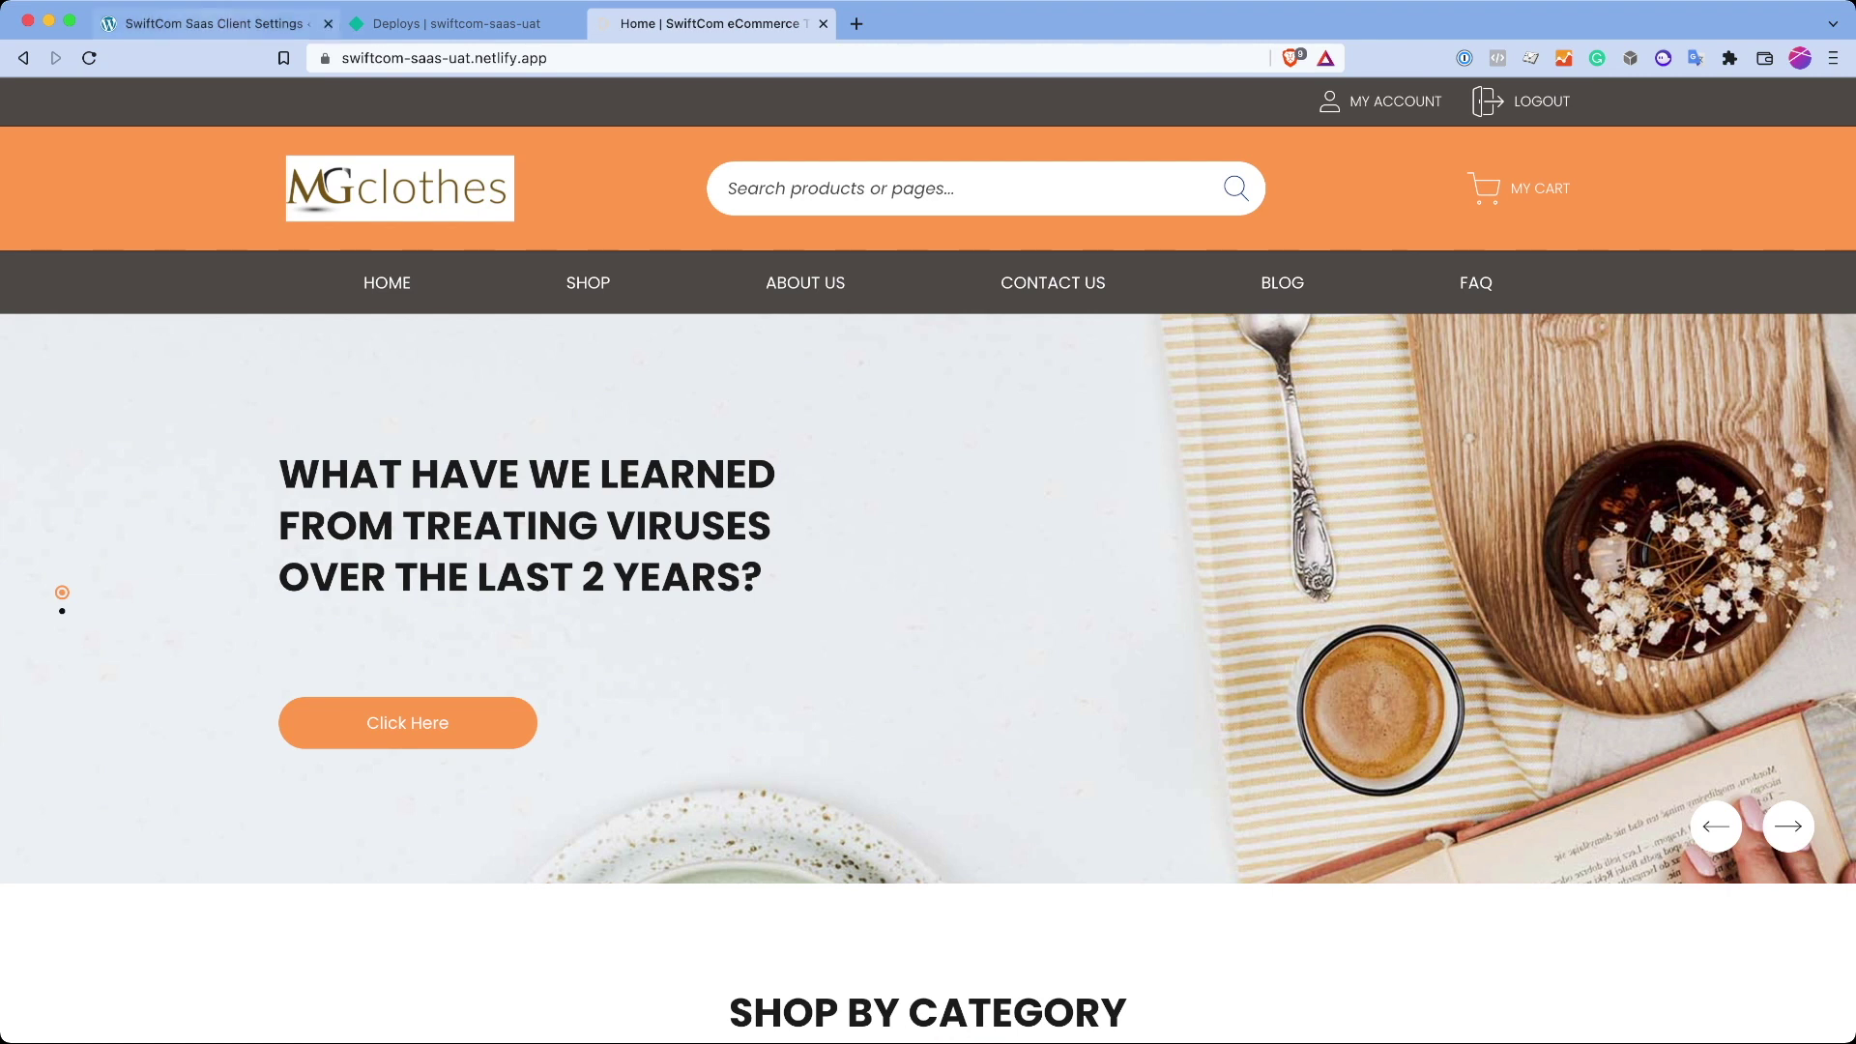
pyautogui.press('super+1')
pyautogui.scroll(-5, 929, 561)
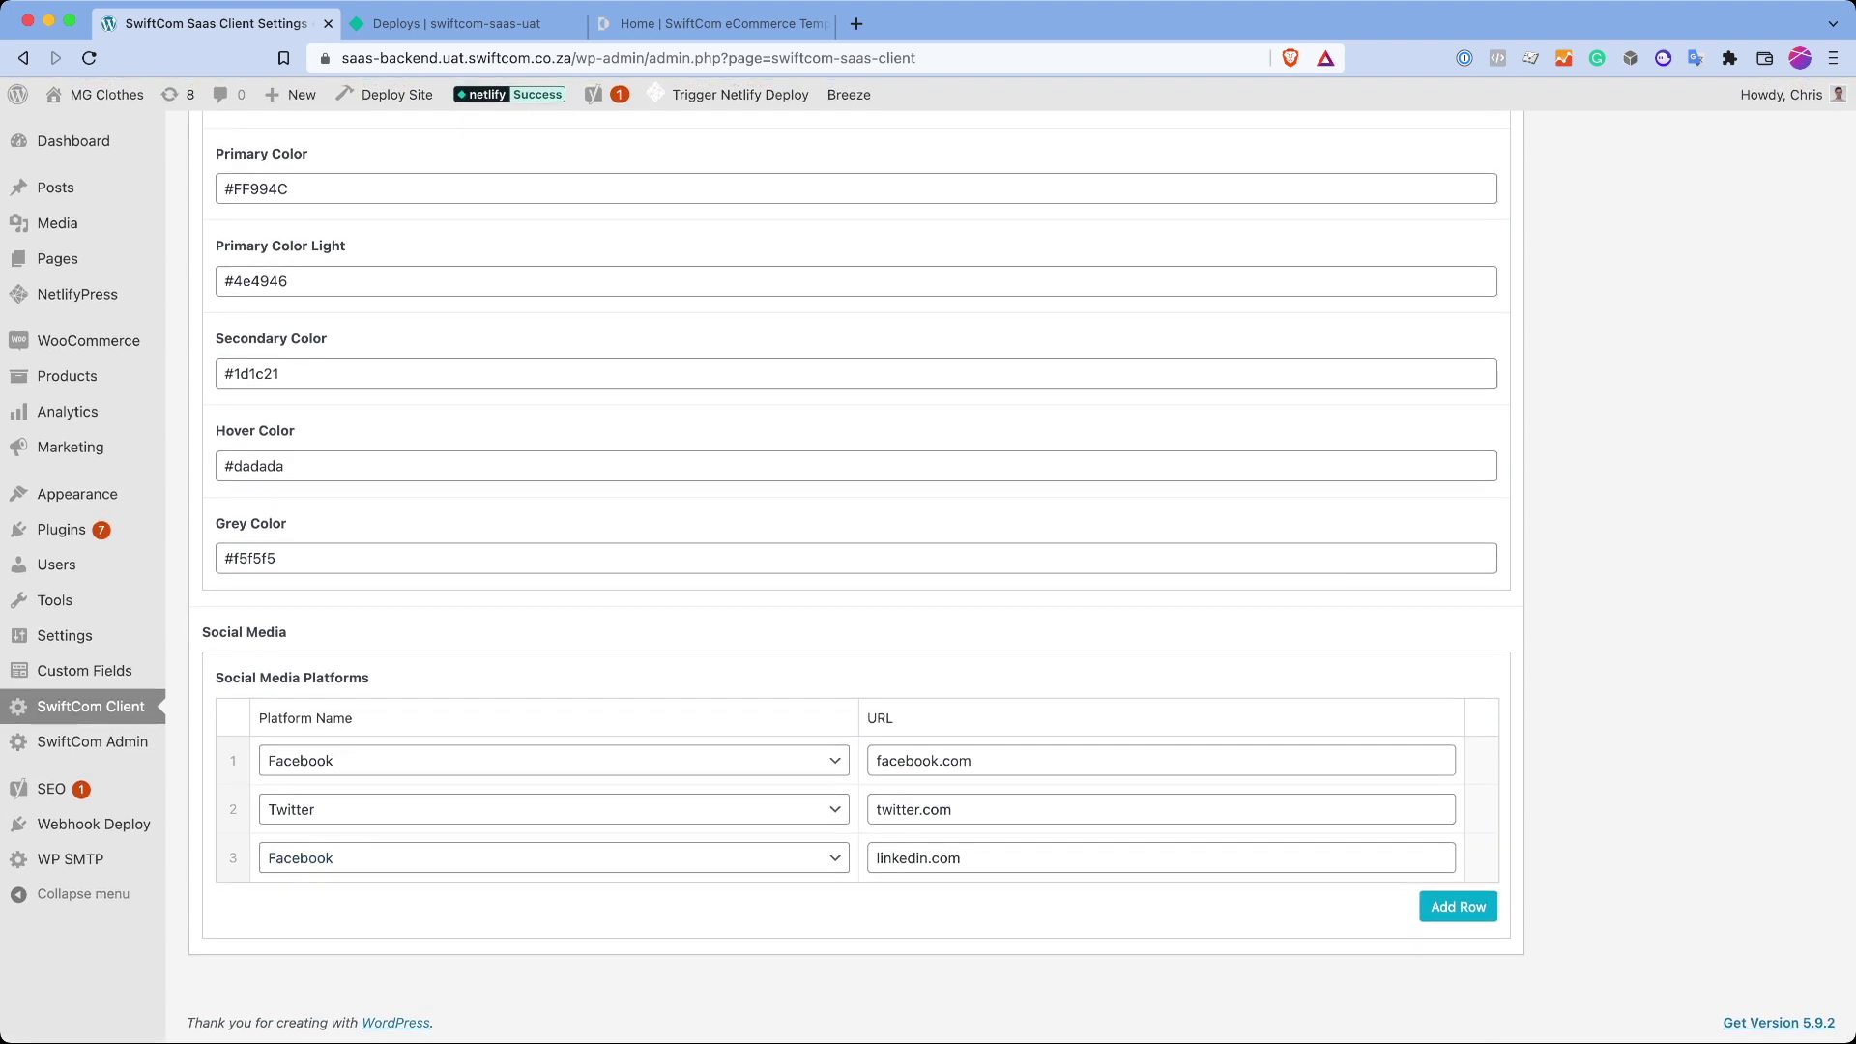
pyautogui.press('super+2')
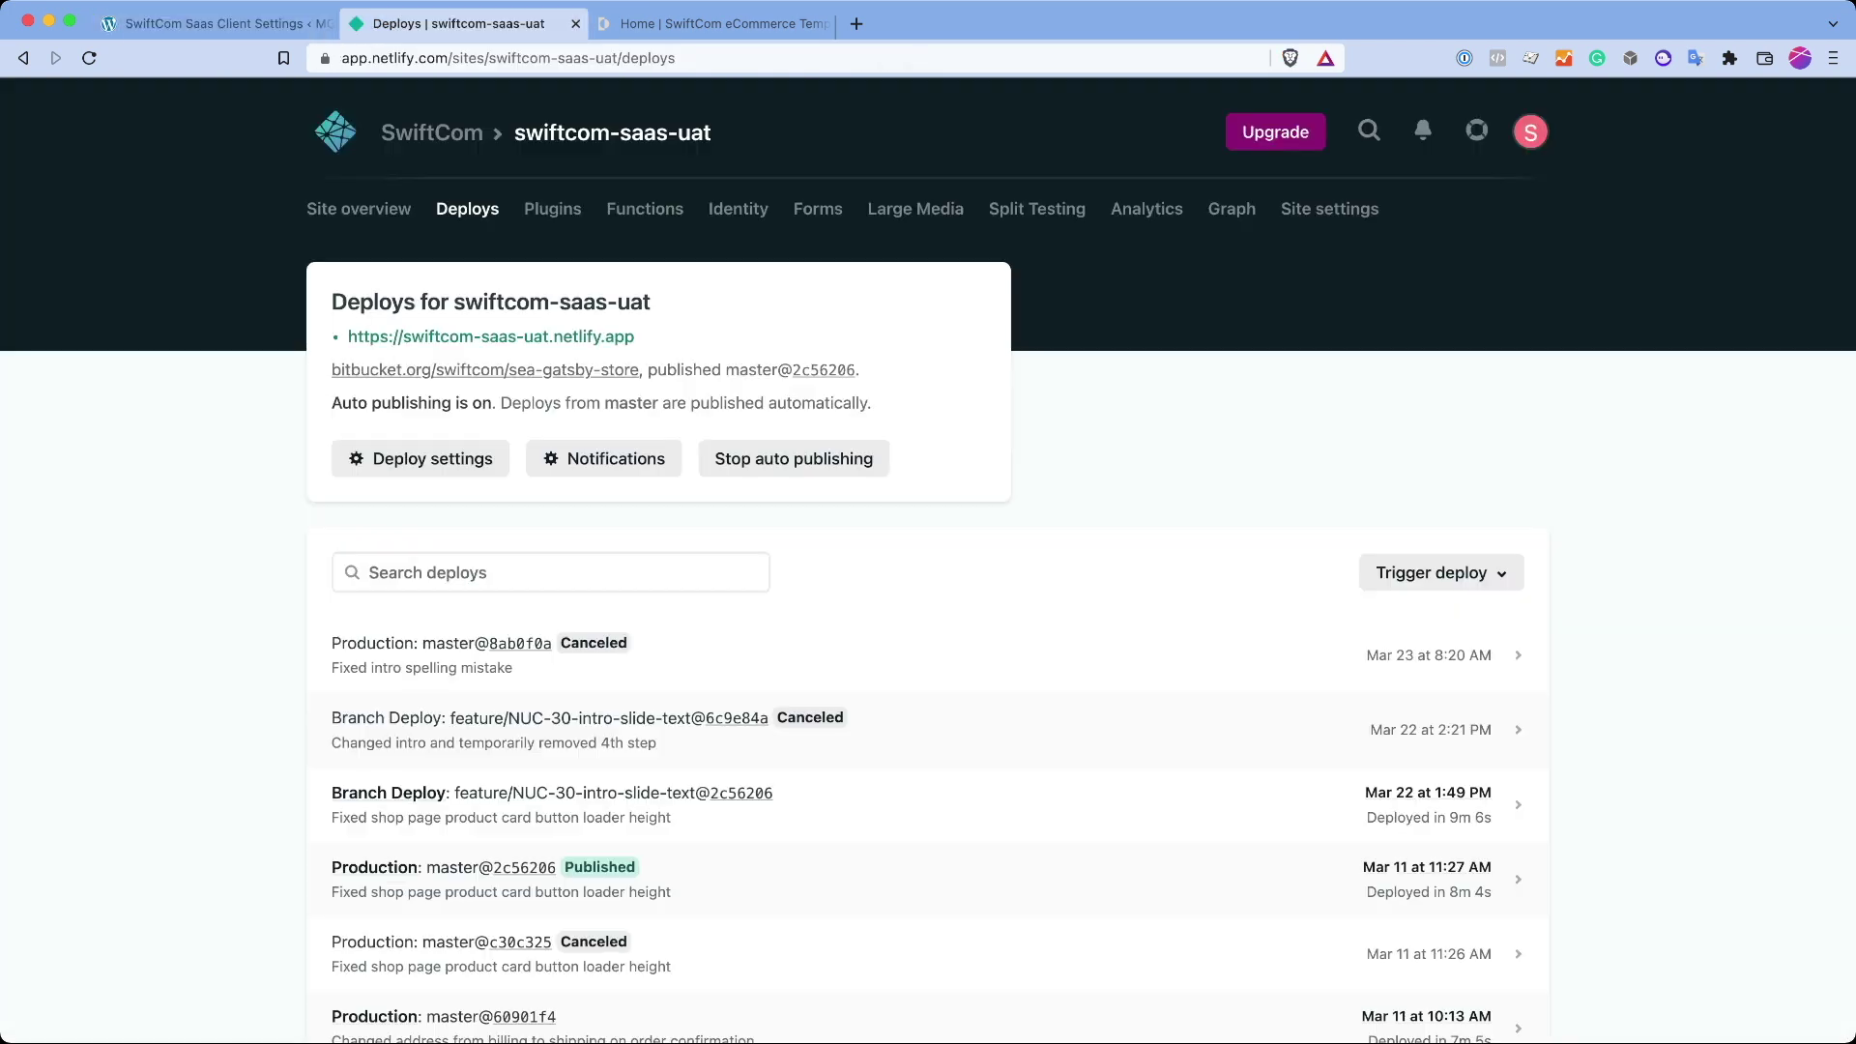
pyautogui.press('super+3')
pyautogui.scroll(-15, 928, 561)
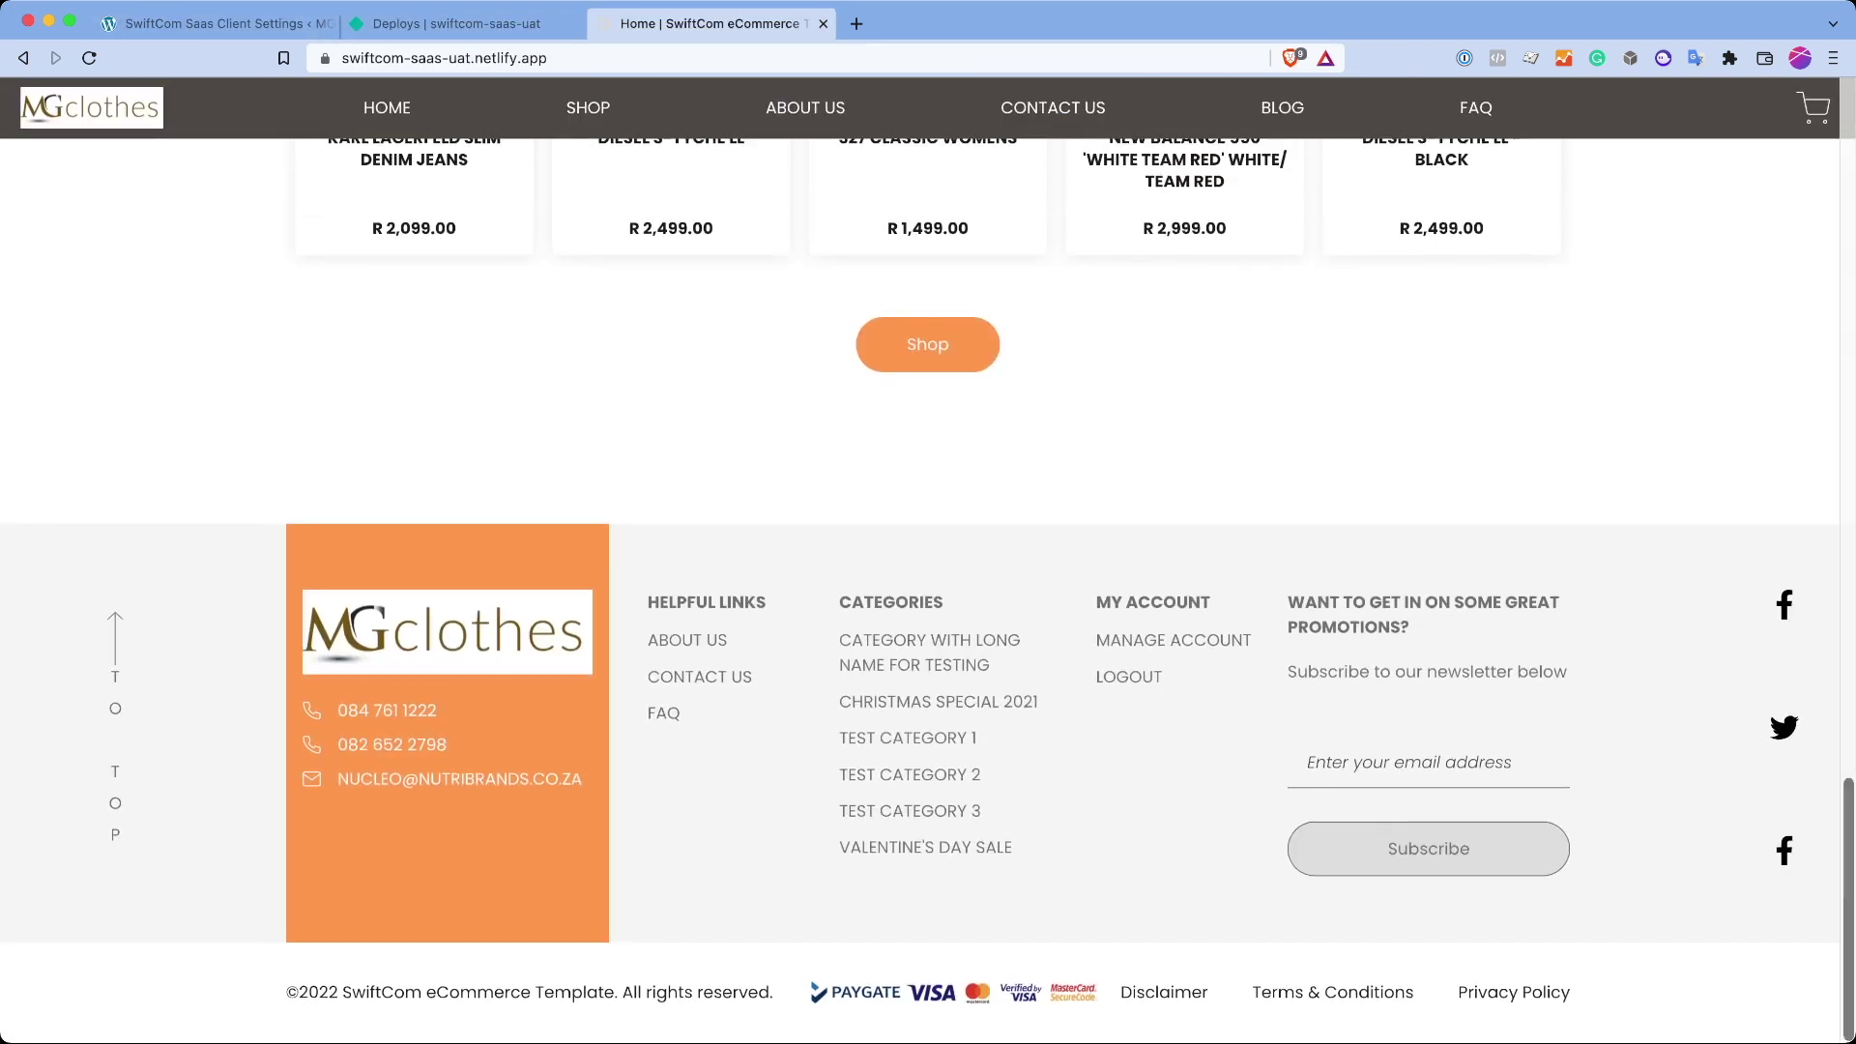
pyautogui.press('super+1')
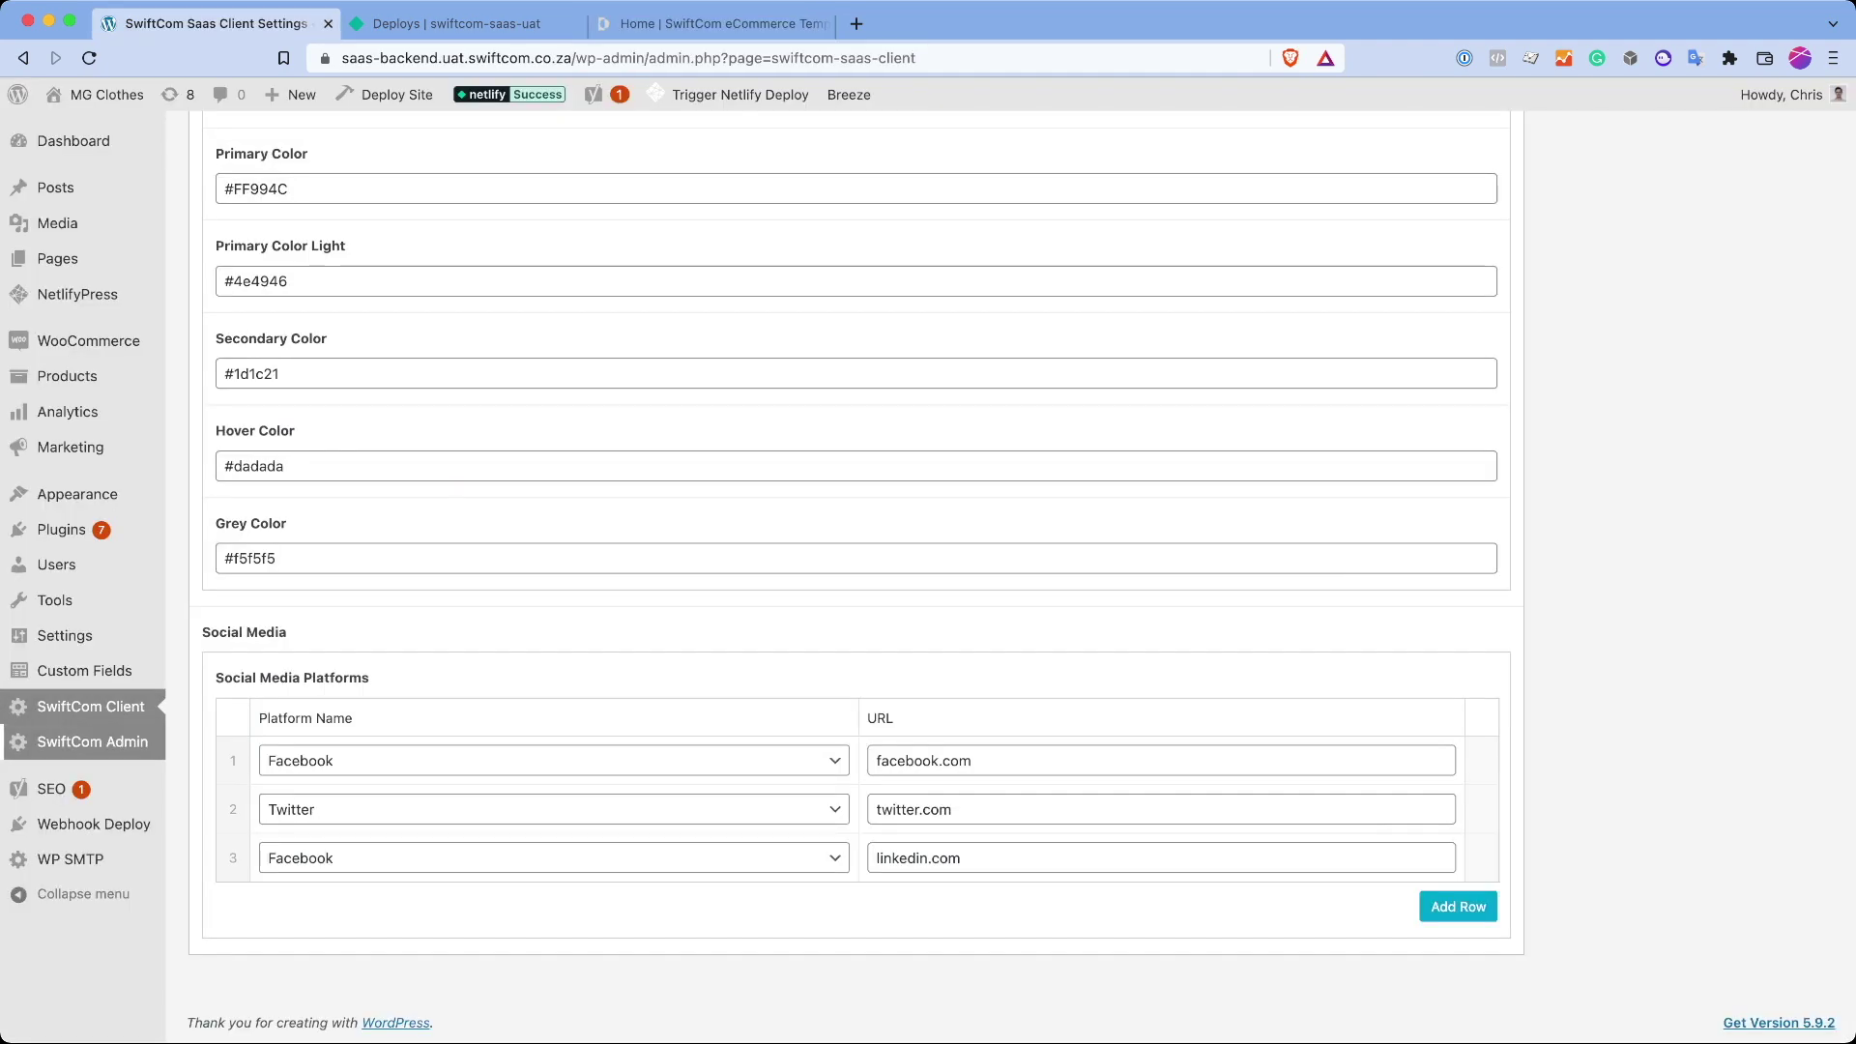
# Step: Open SwiftCom Admin settings and inspect the App Key and Frontend URL fields
pyautogui.click(92, 742)
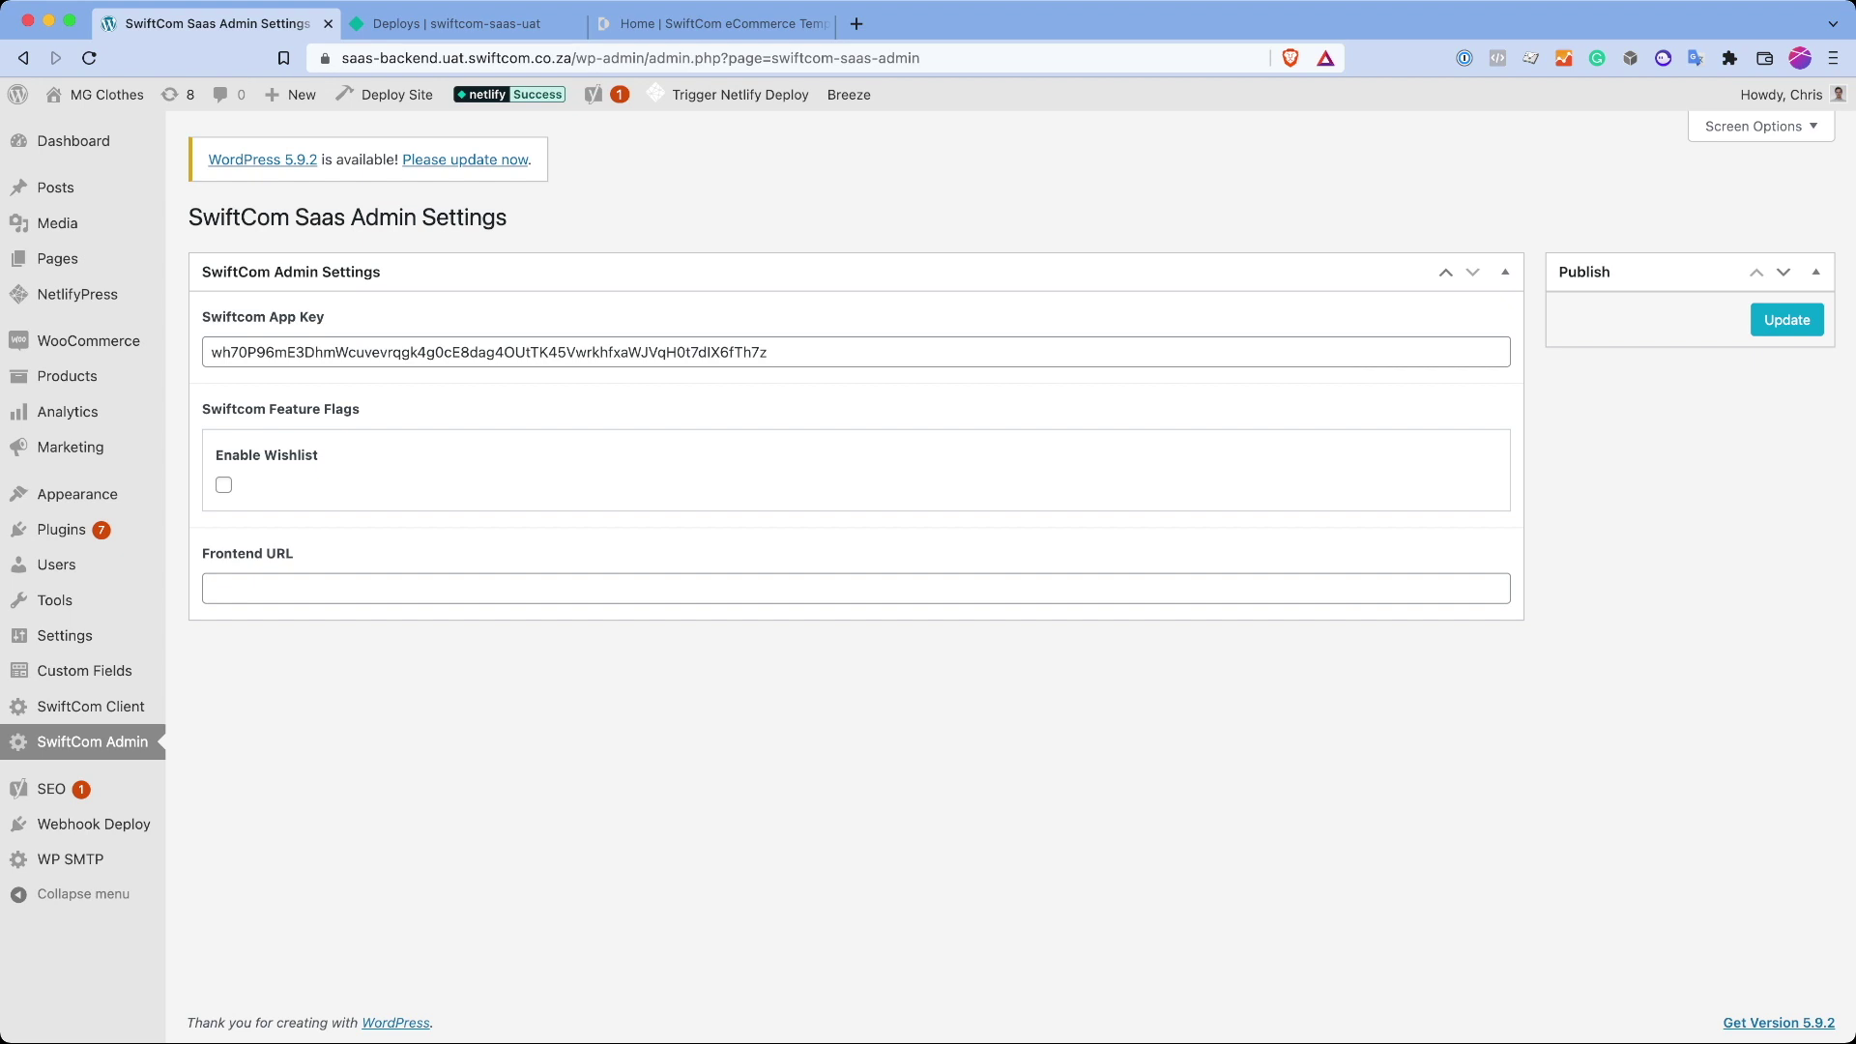
pyautogui.doubleClick(488, 352)
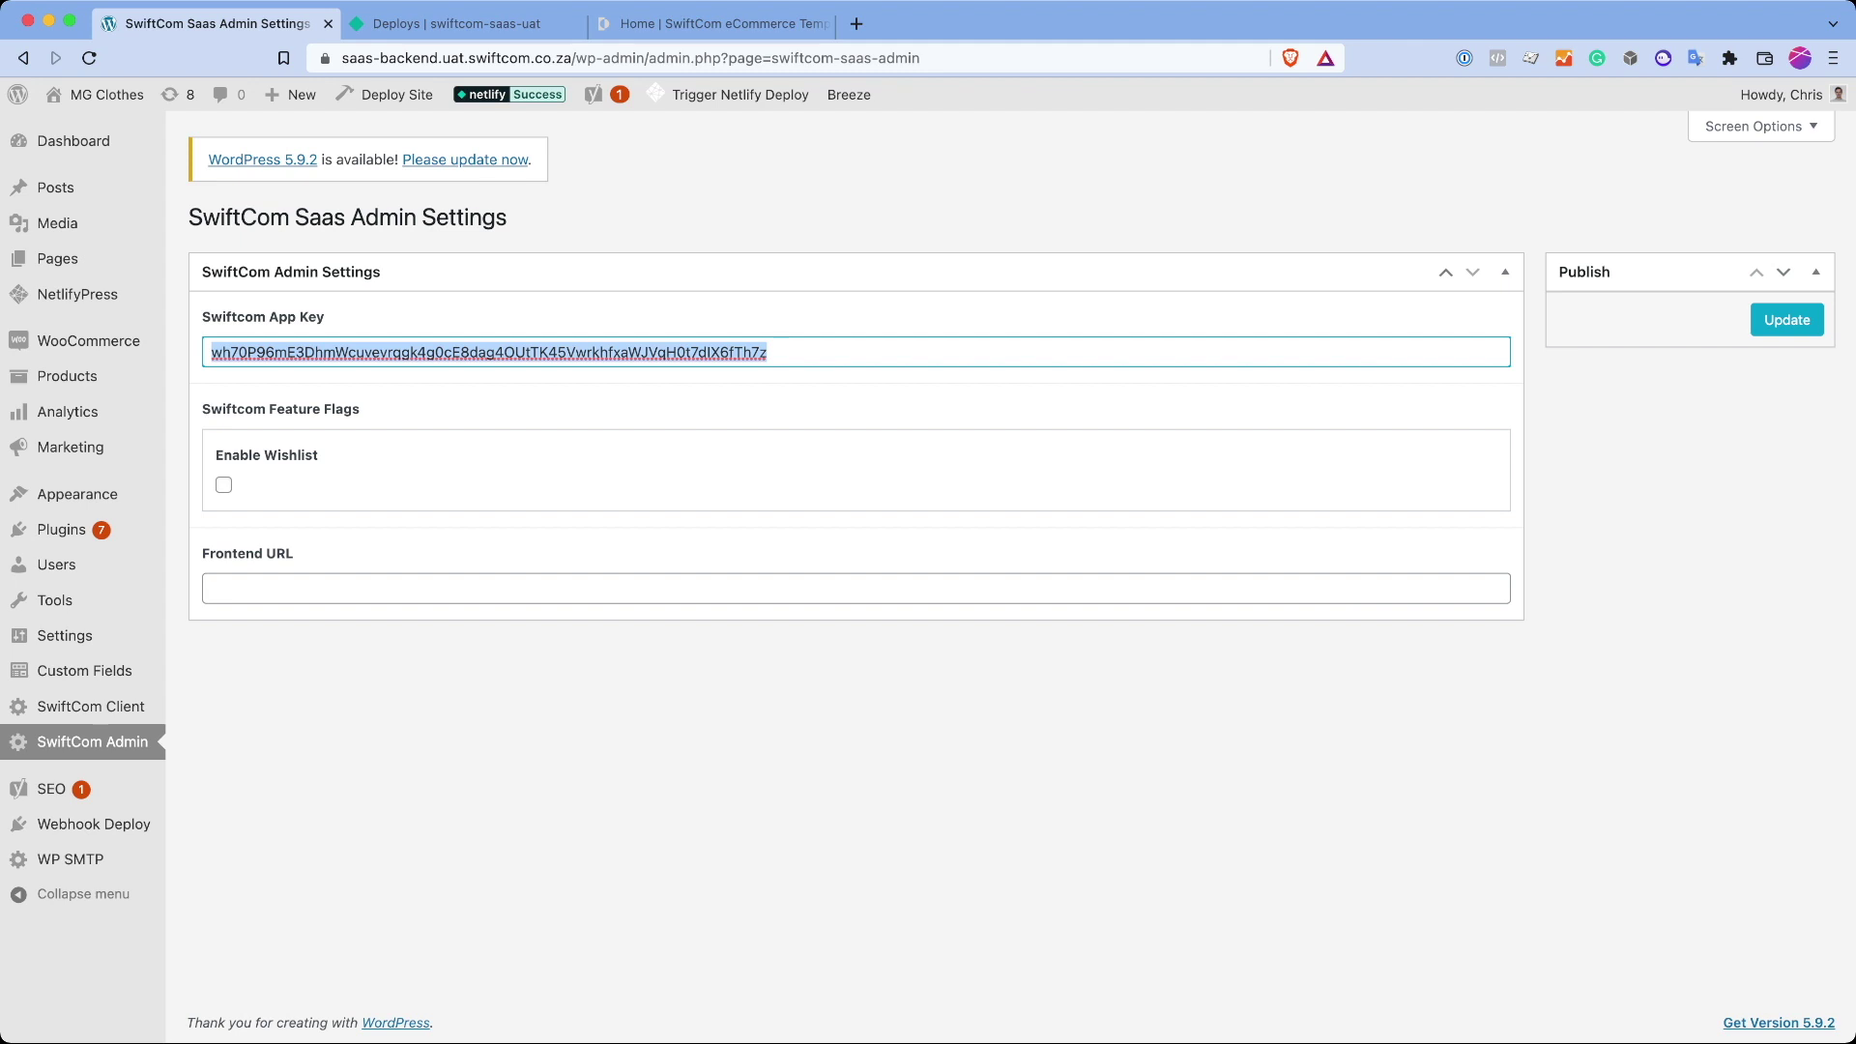
pyautogui.click(212, 589)
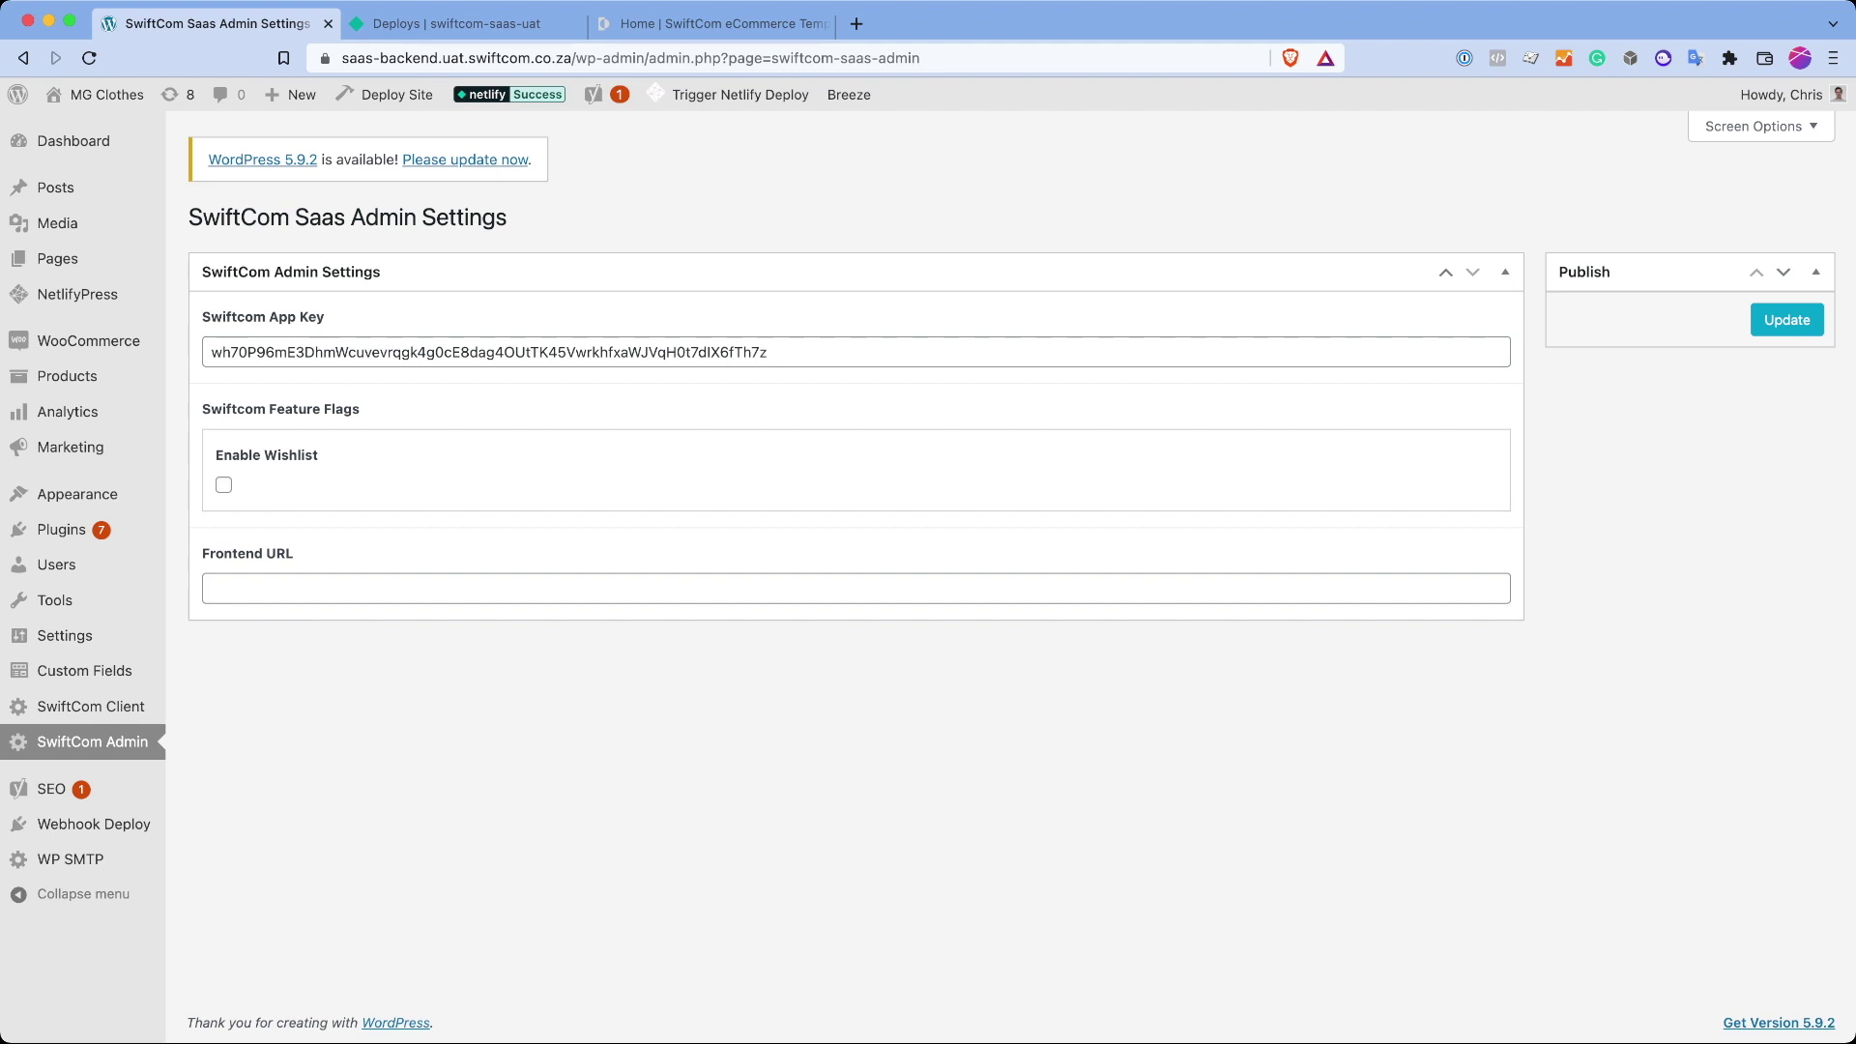
# Step: After checking the storefront home page, tick Enable Wishlist and save with Update
pyautogui.click(711, 23)
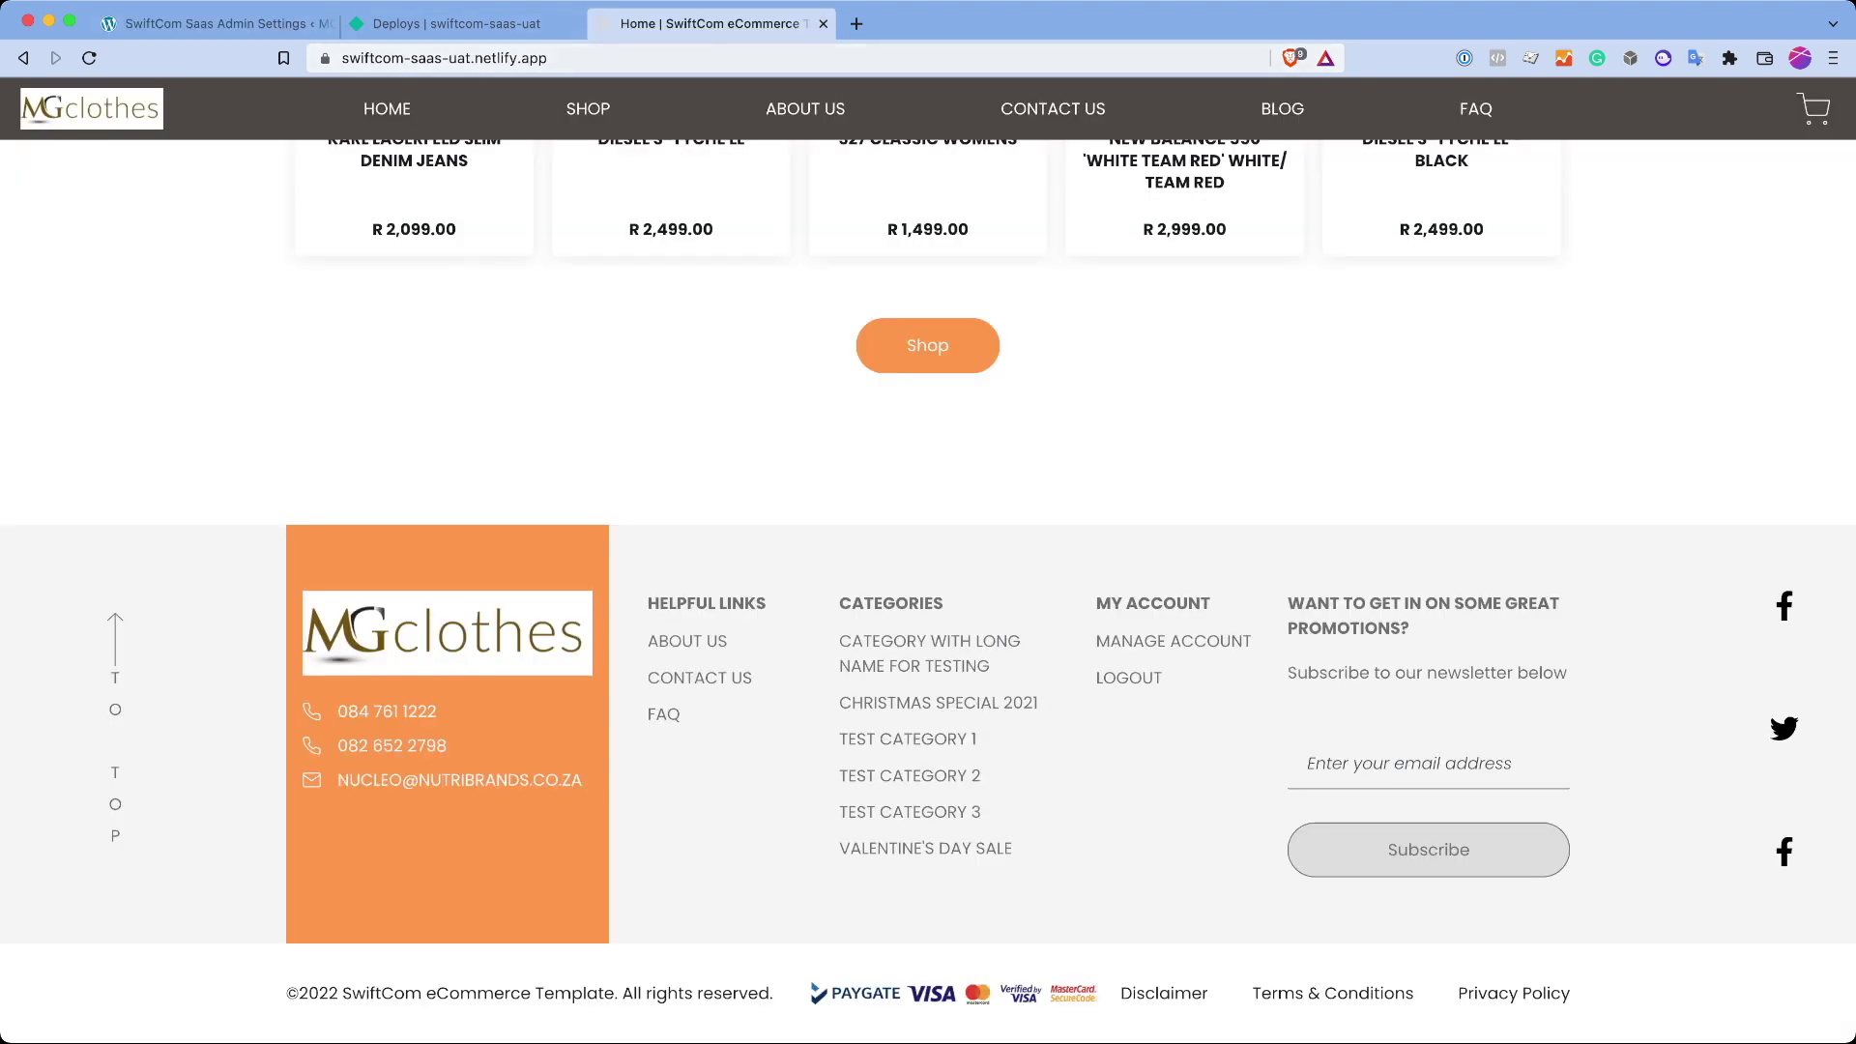
pyautogui.click(213, 23)
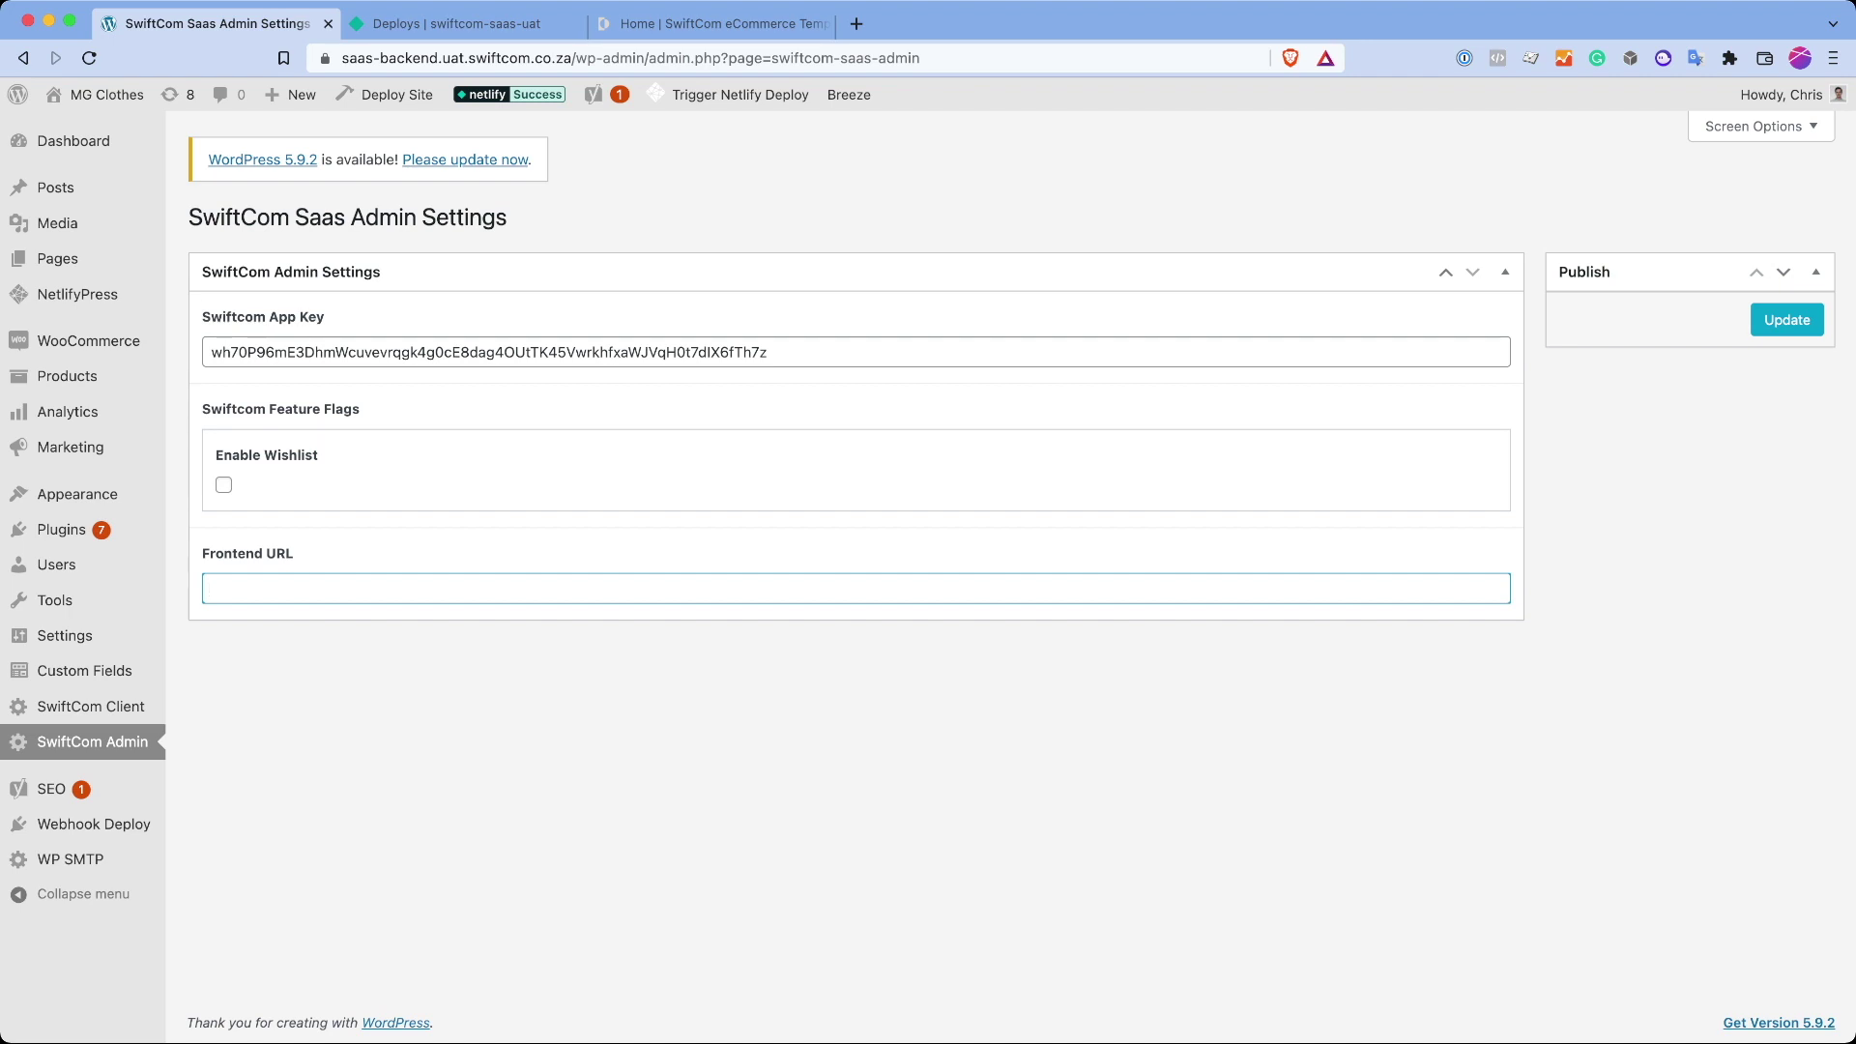
pyautogui.click(715, 23)
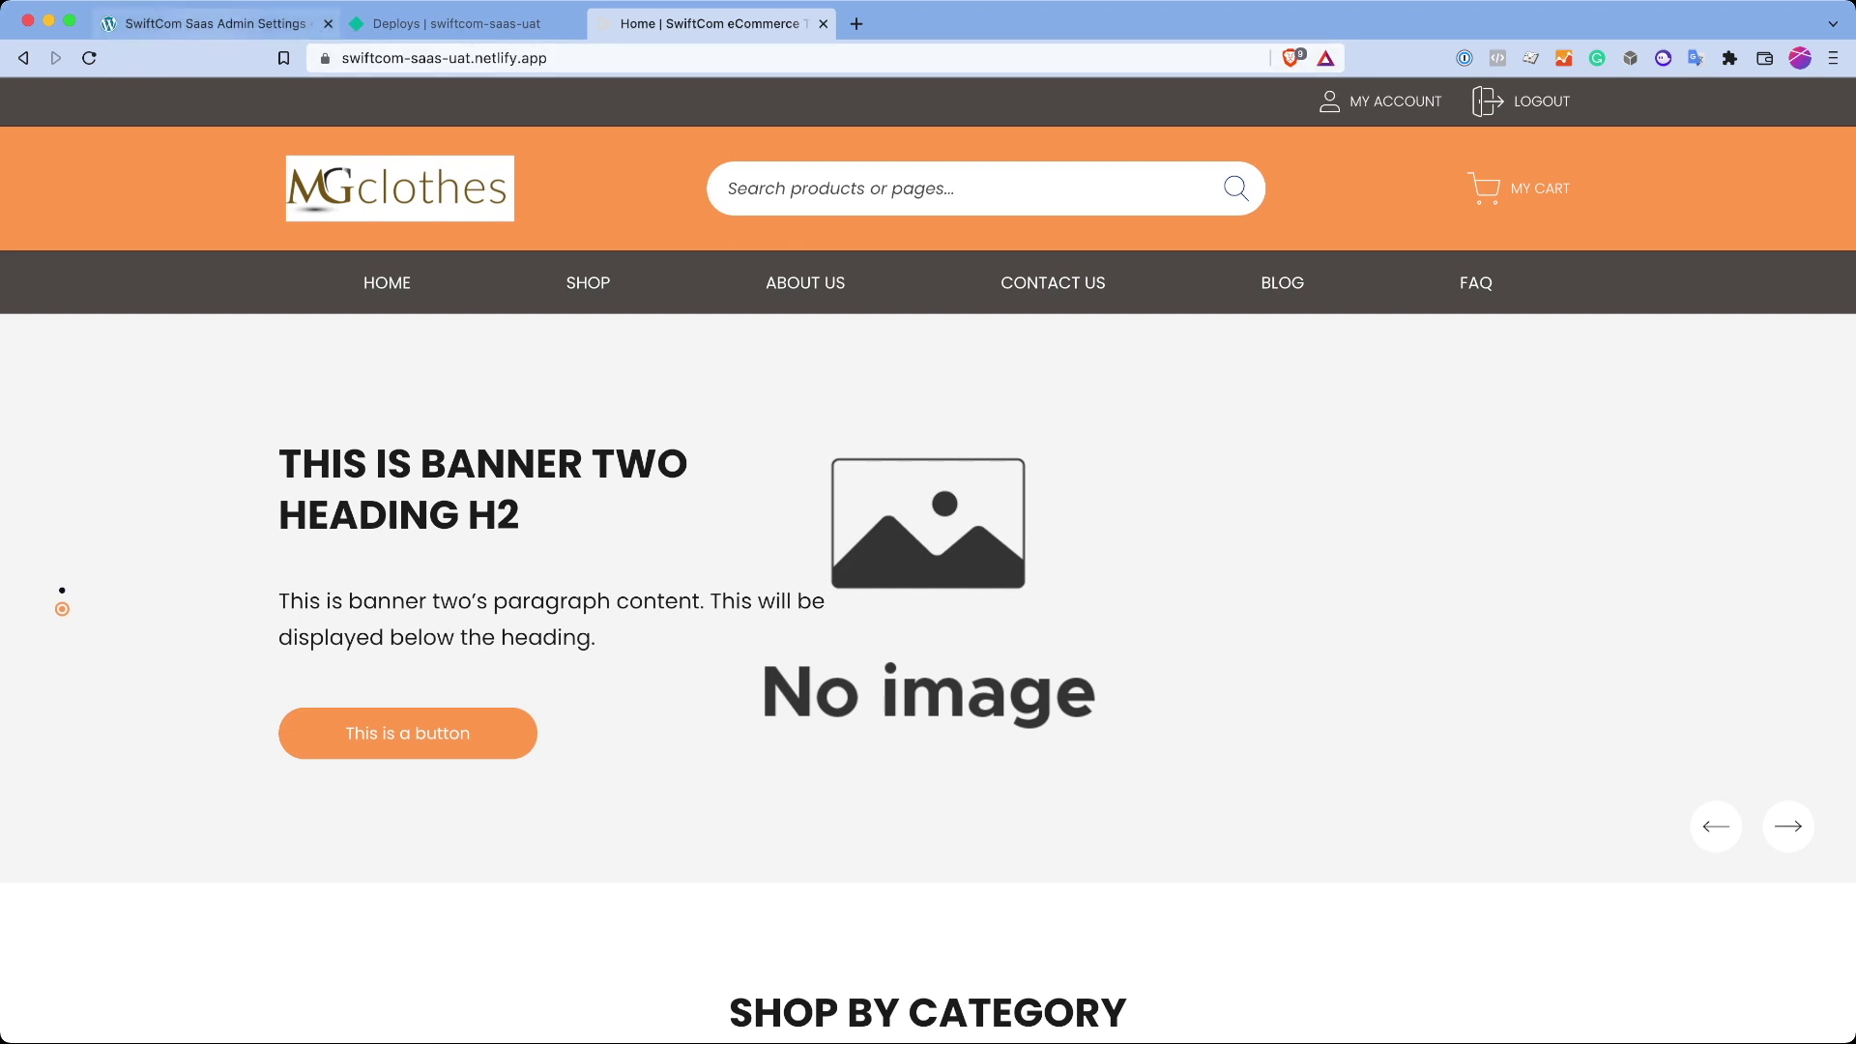
pyautogui.click(213, 23)
pyautogui.click(223, 484)
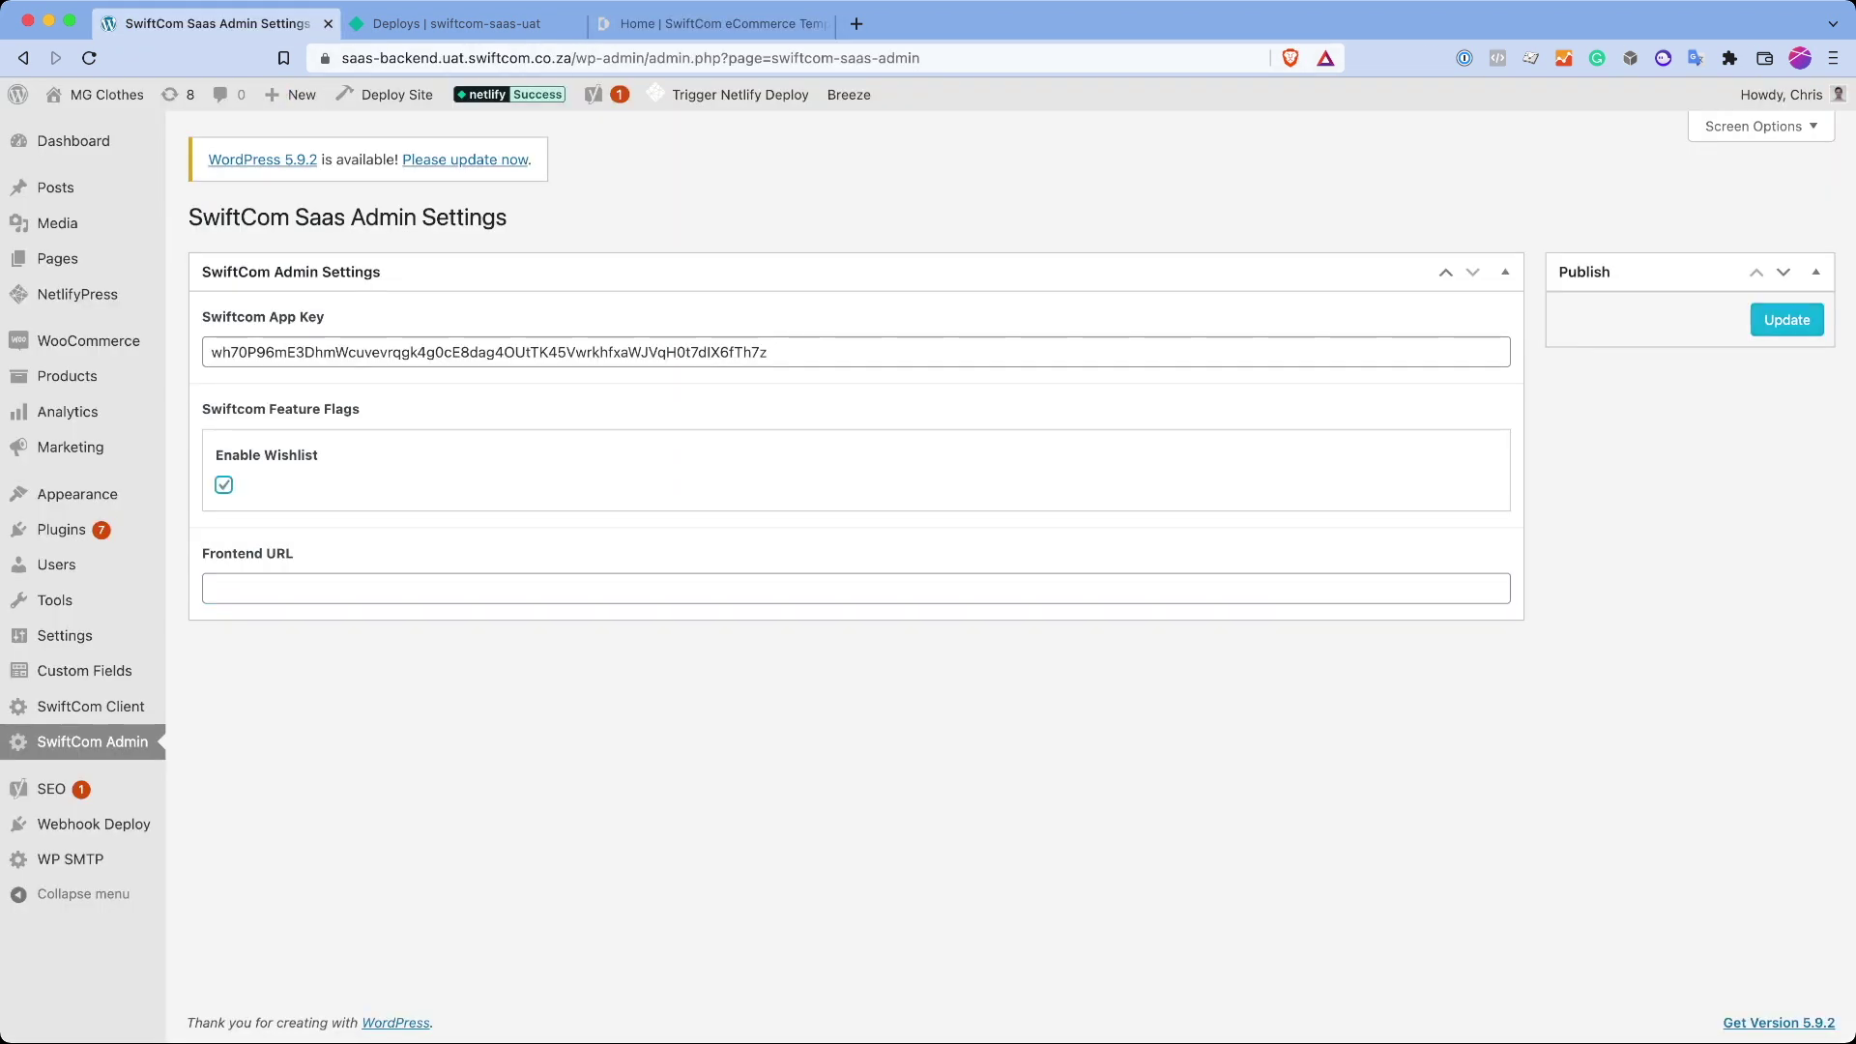
pyautogui.click(1787, 319)
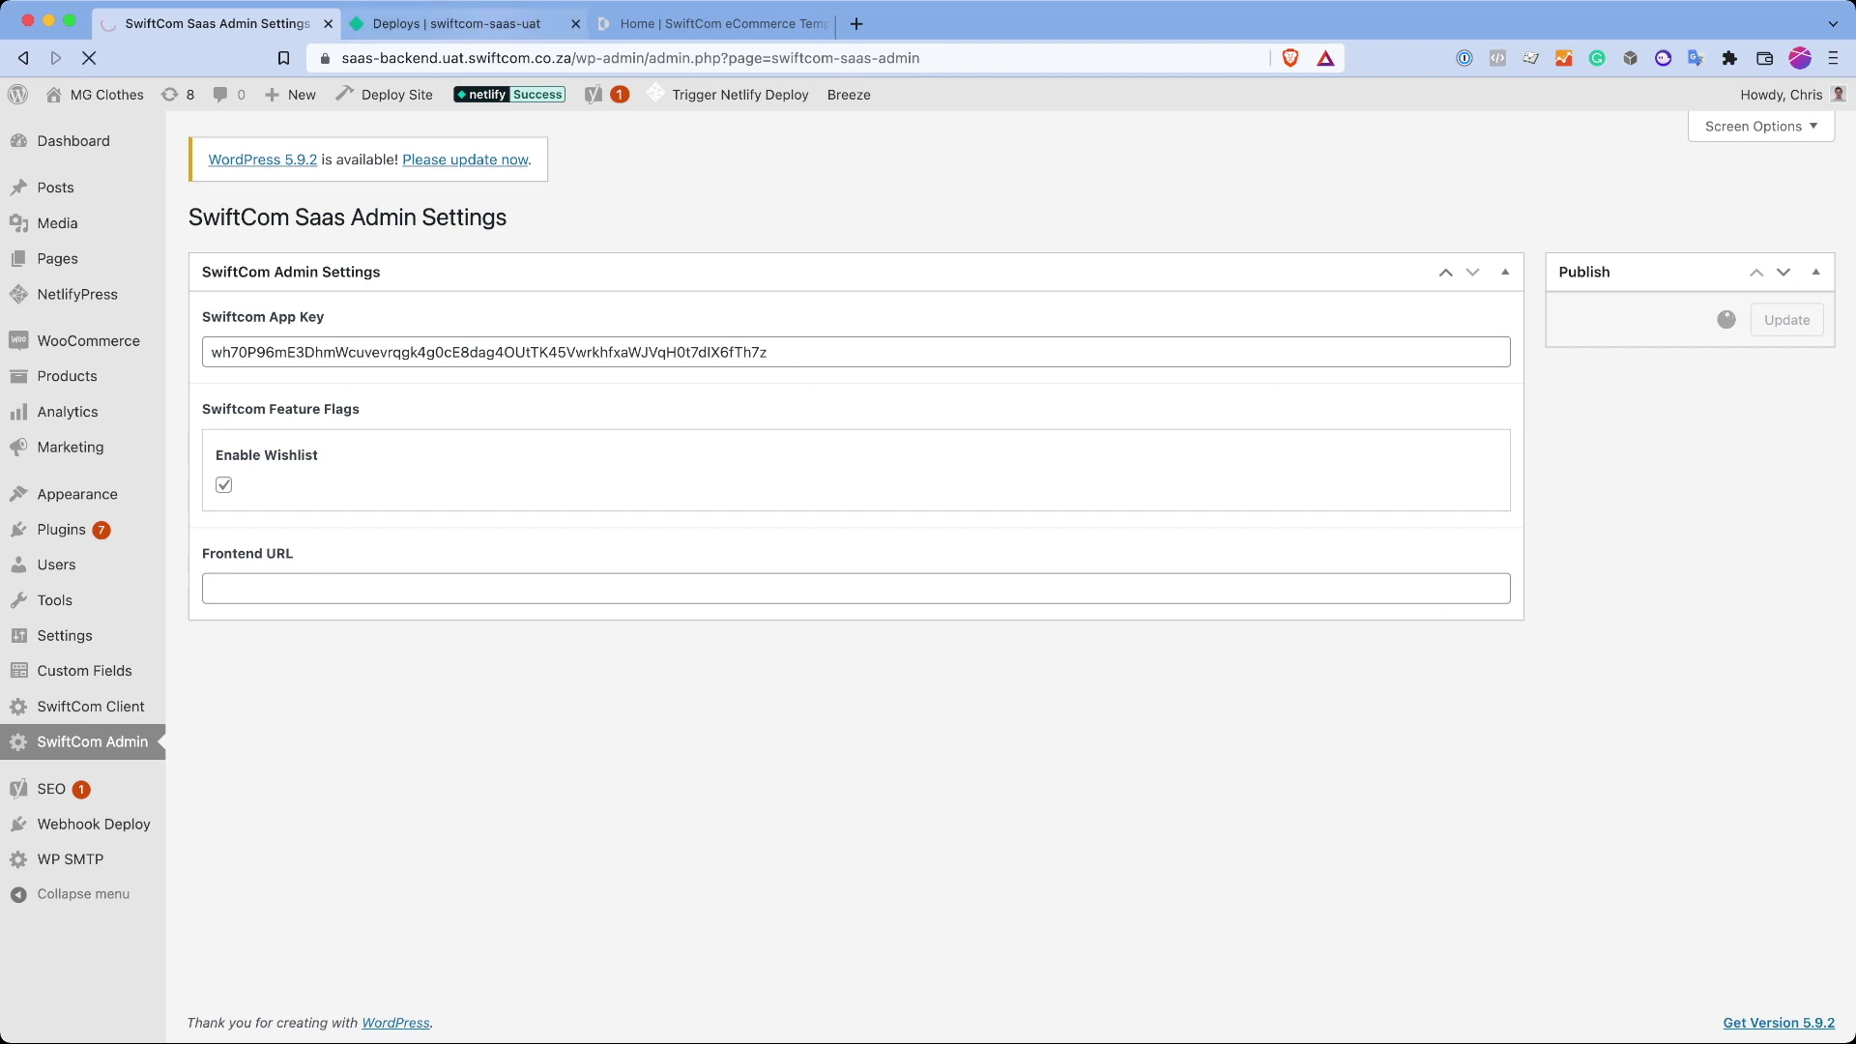
# Step: Trigger a new production deploy of swiftcom-saas-uat and return to the deploys list
pyautogui.hotkey('ctrl', 'Tab')
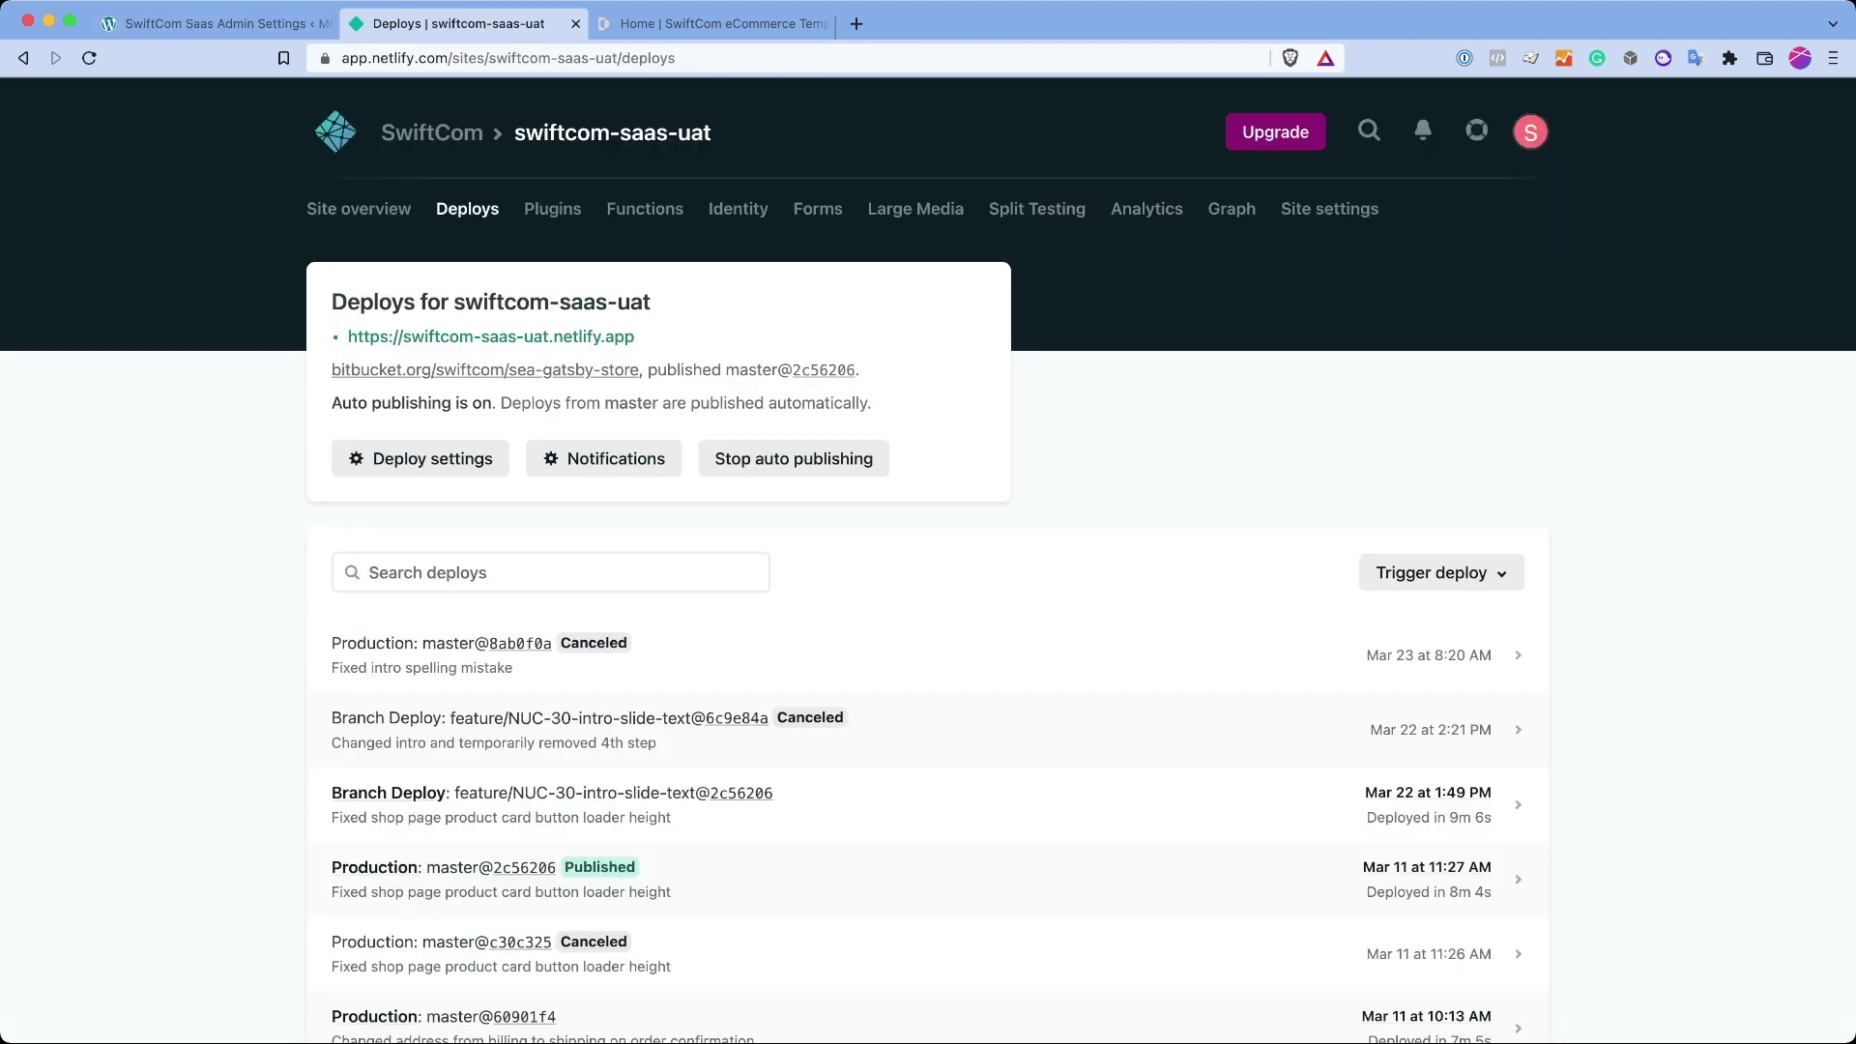
pyautogui.click(1440, 572)
pyautogui.press('Escape')
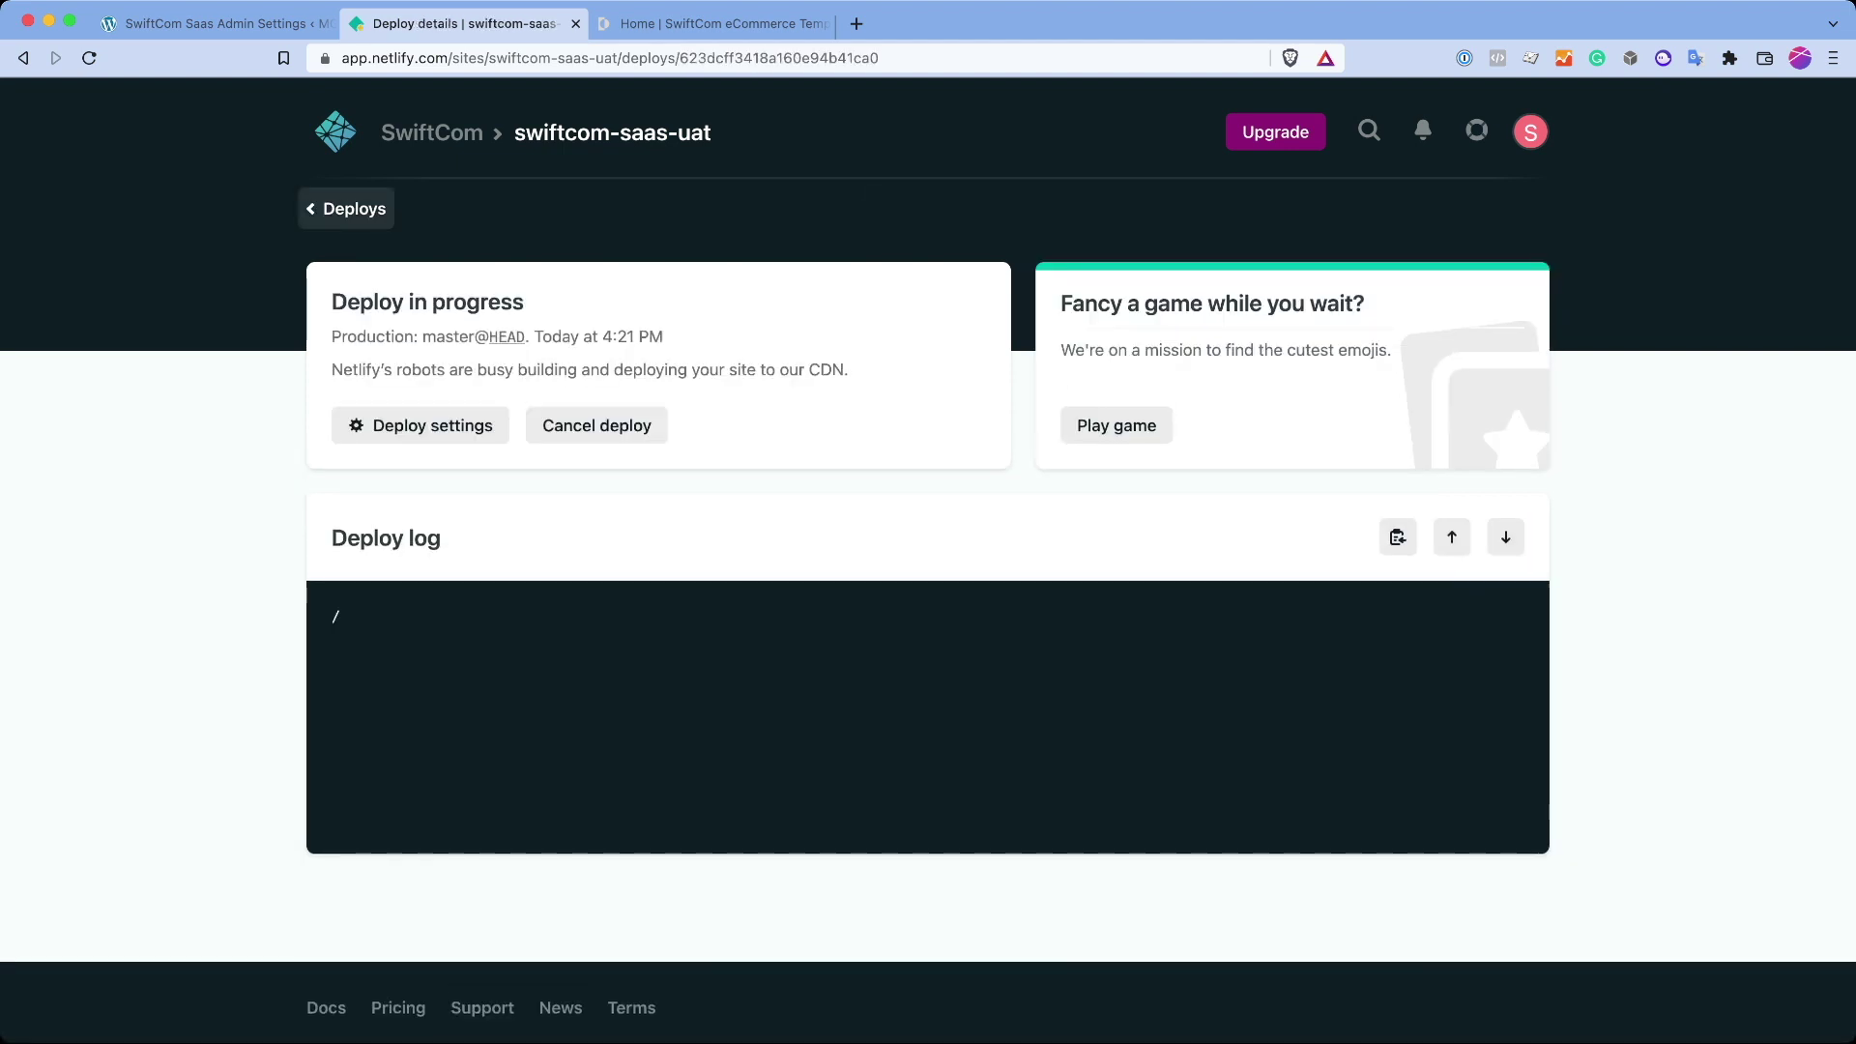
pyautogui.click(332, 203)
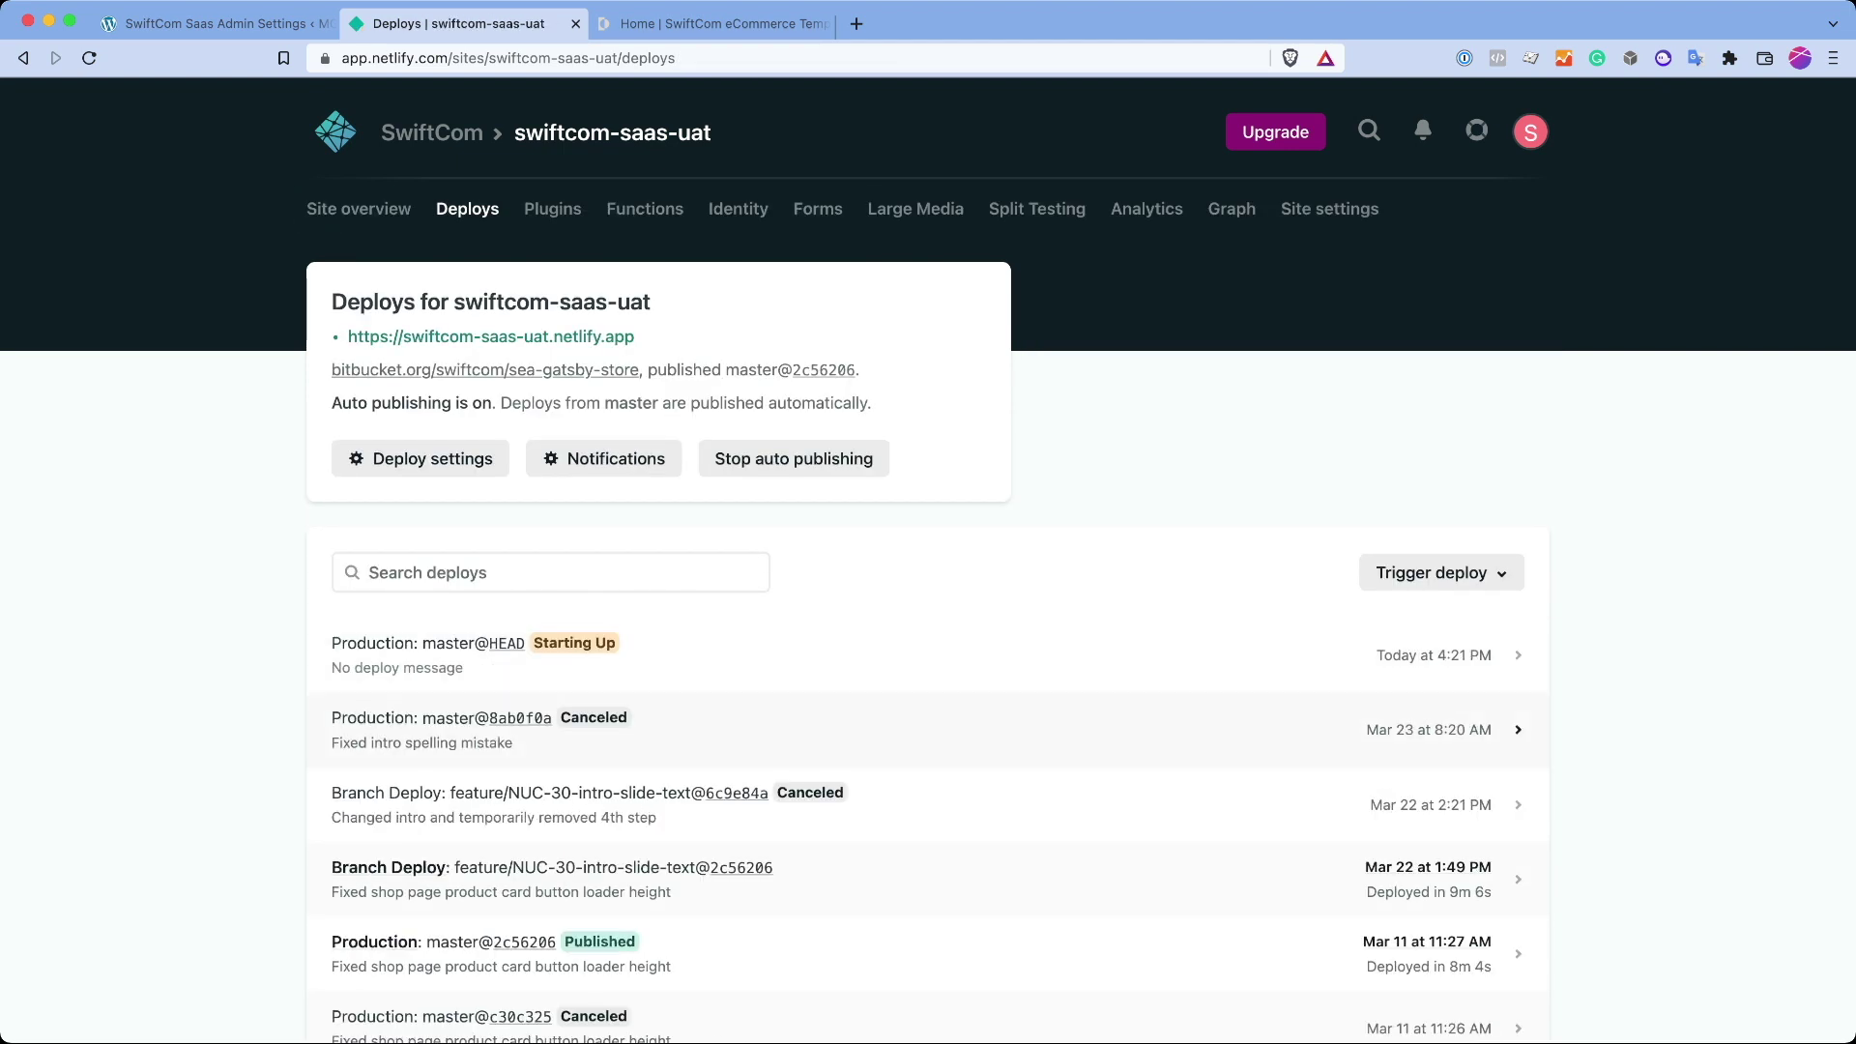
pyautogui.scroll(-2, 928, 735)
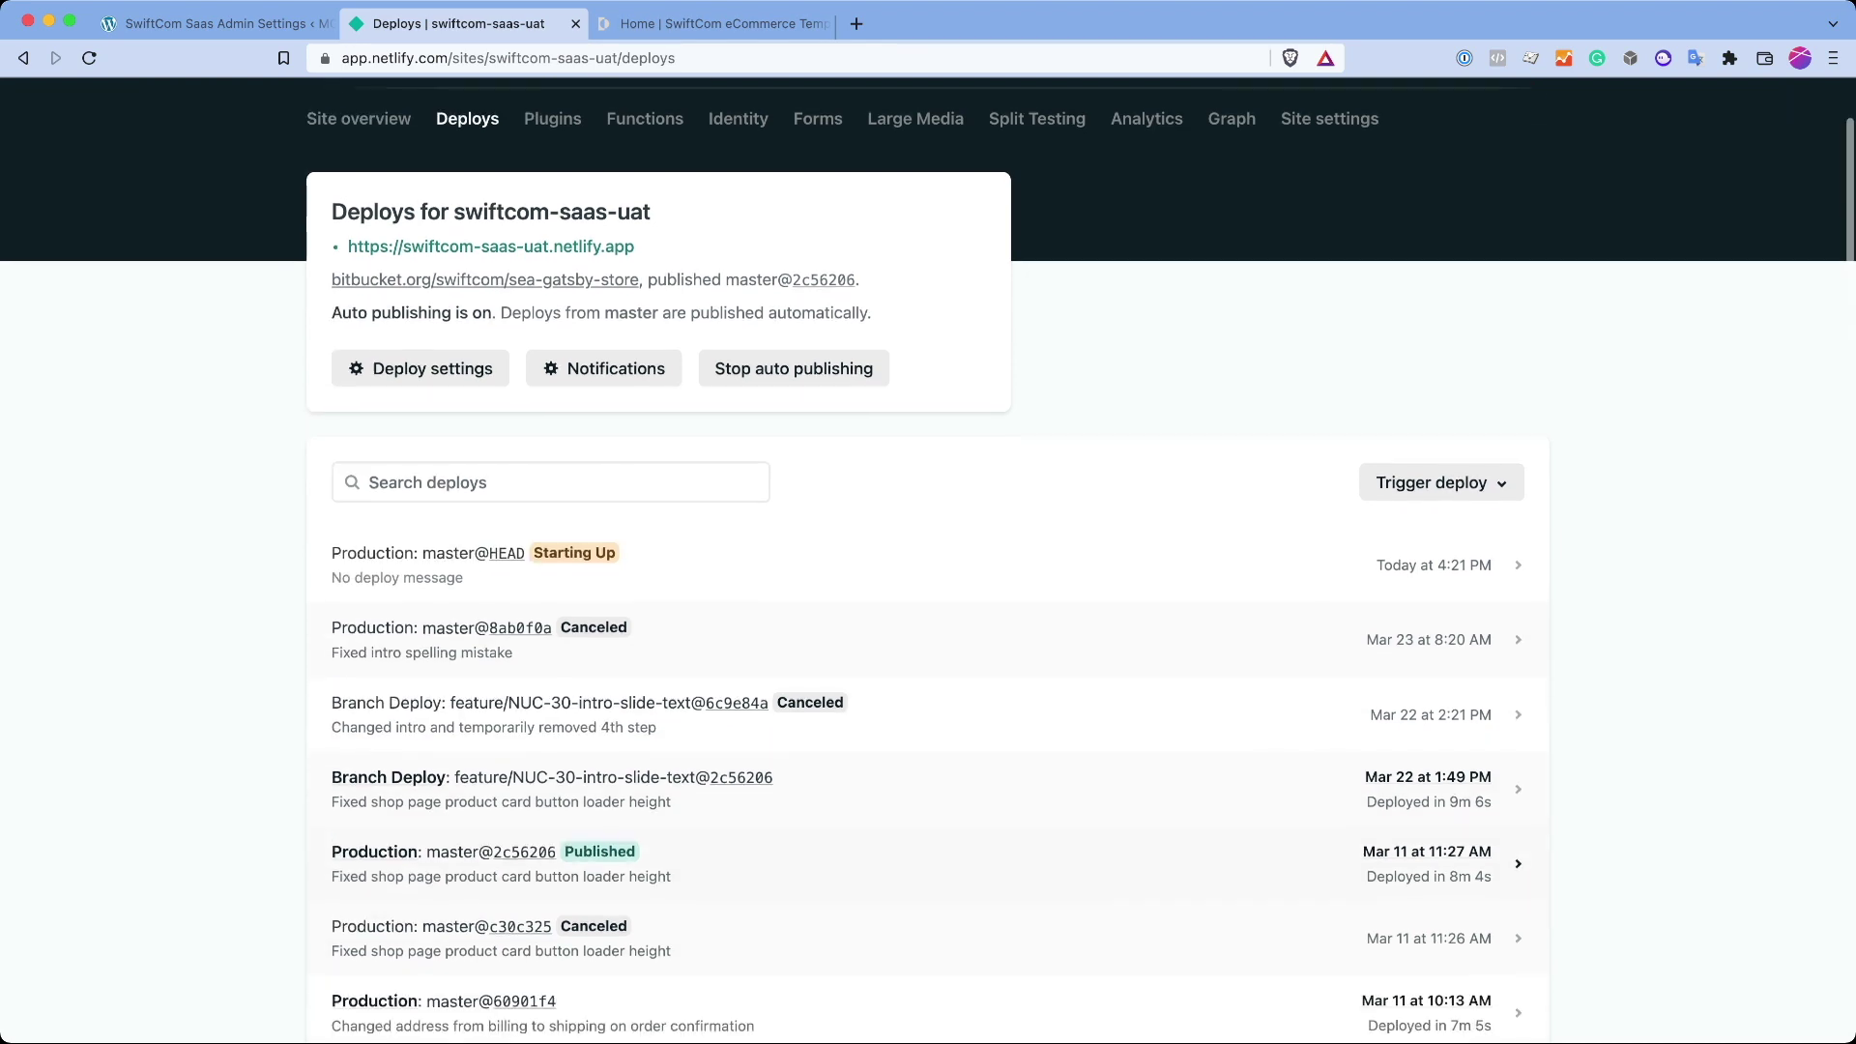
pyautogui.scroll(-1, 929, 677)
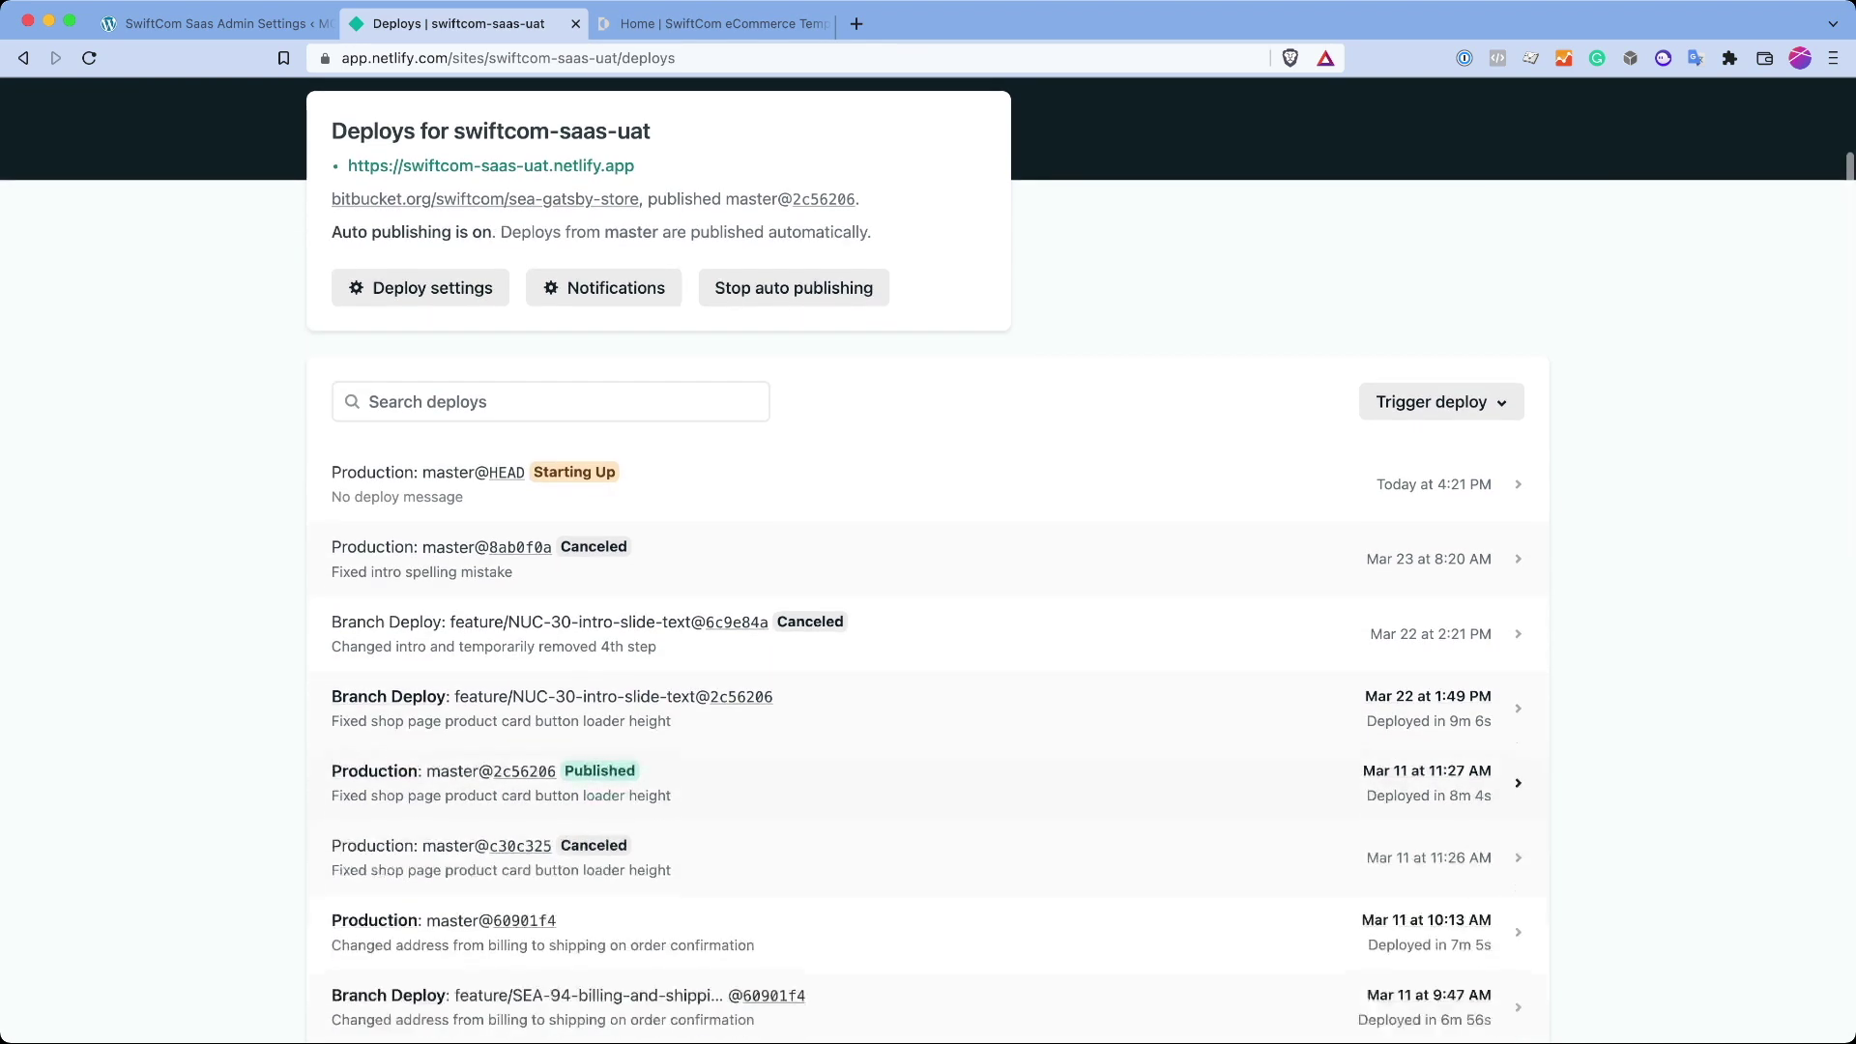
pyautogui.scroll(3, 928, 677)
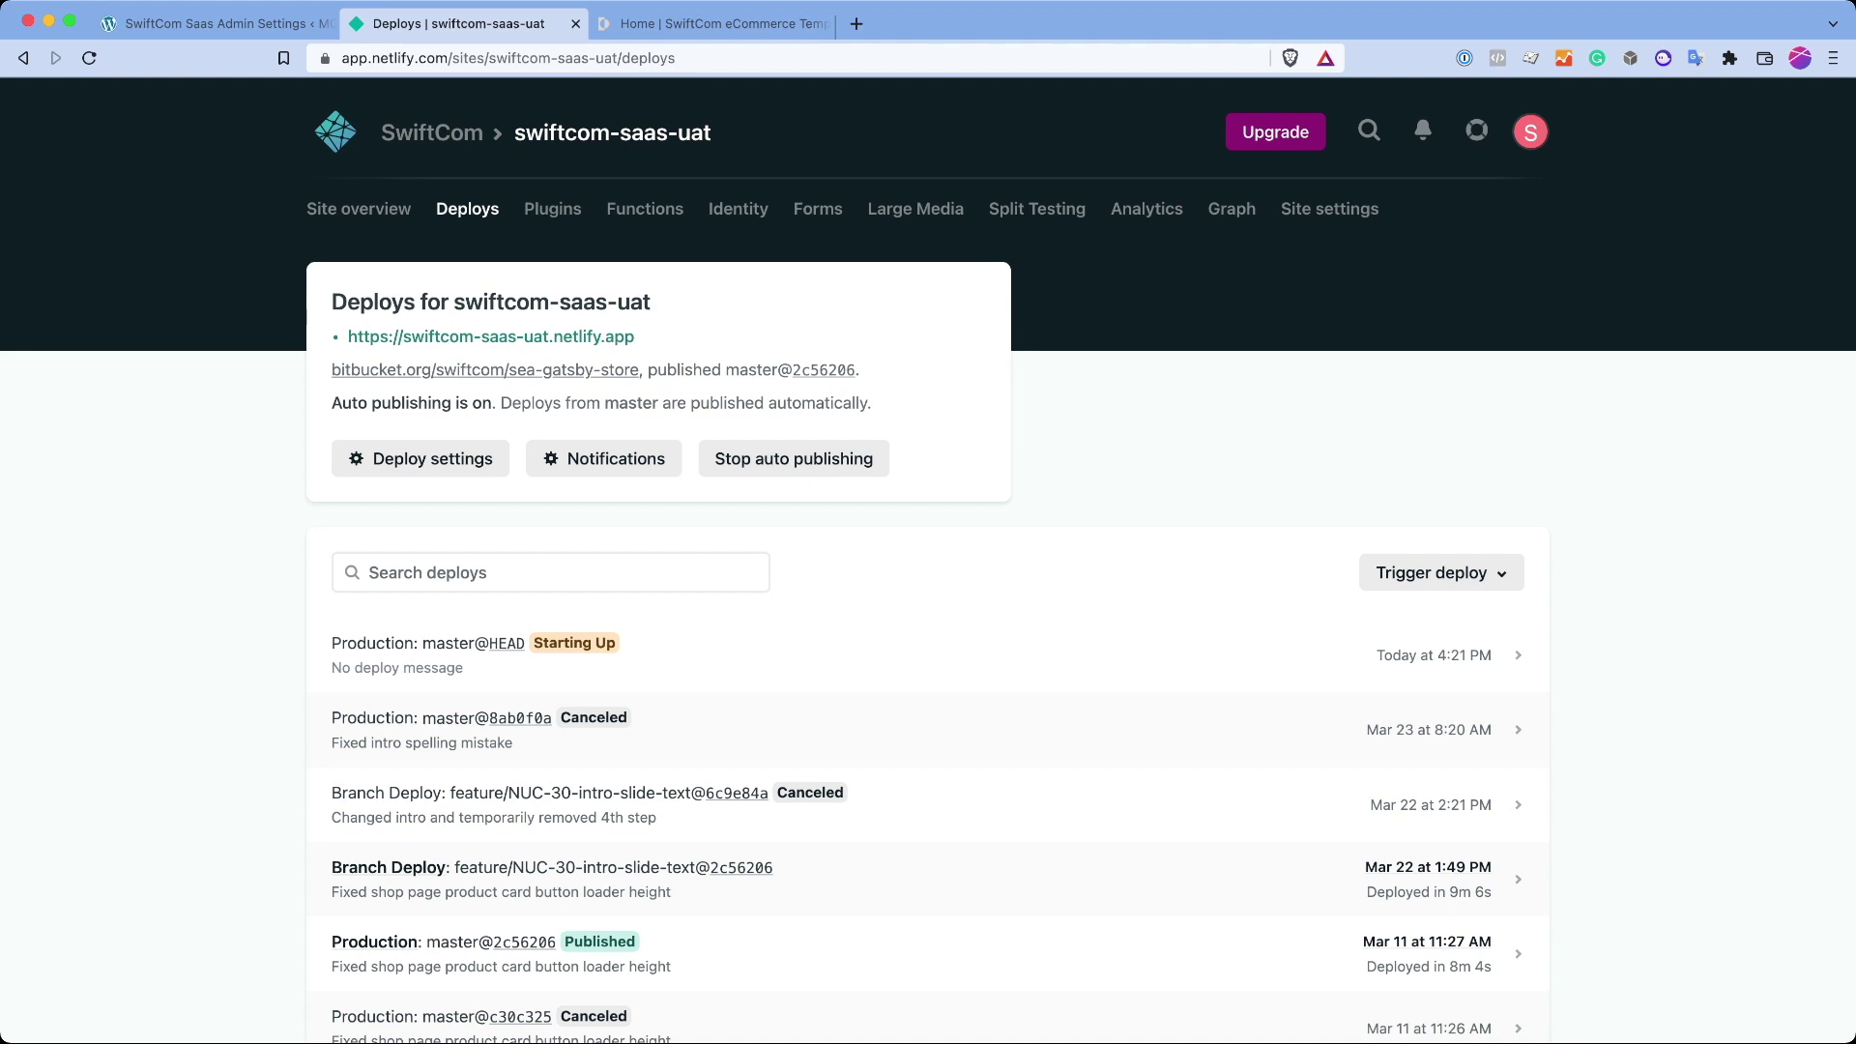
pyautogui.hotkey('ctrl', 'shift', 'Tab')
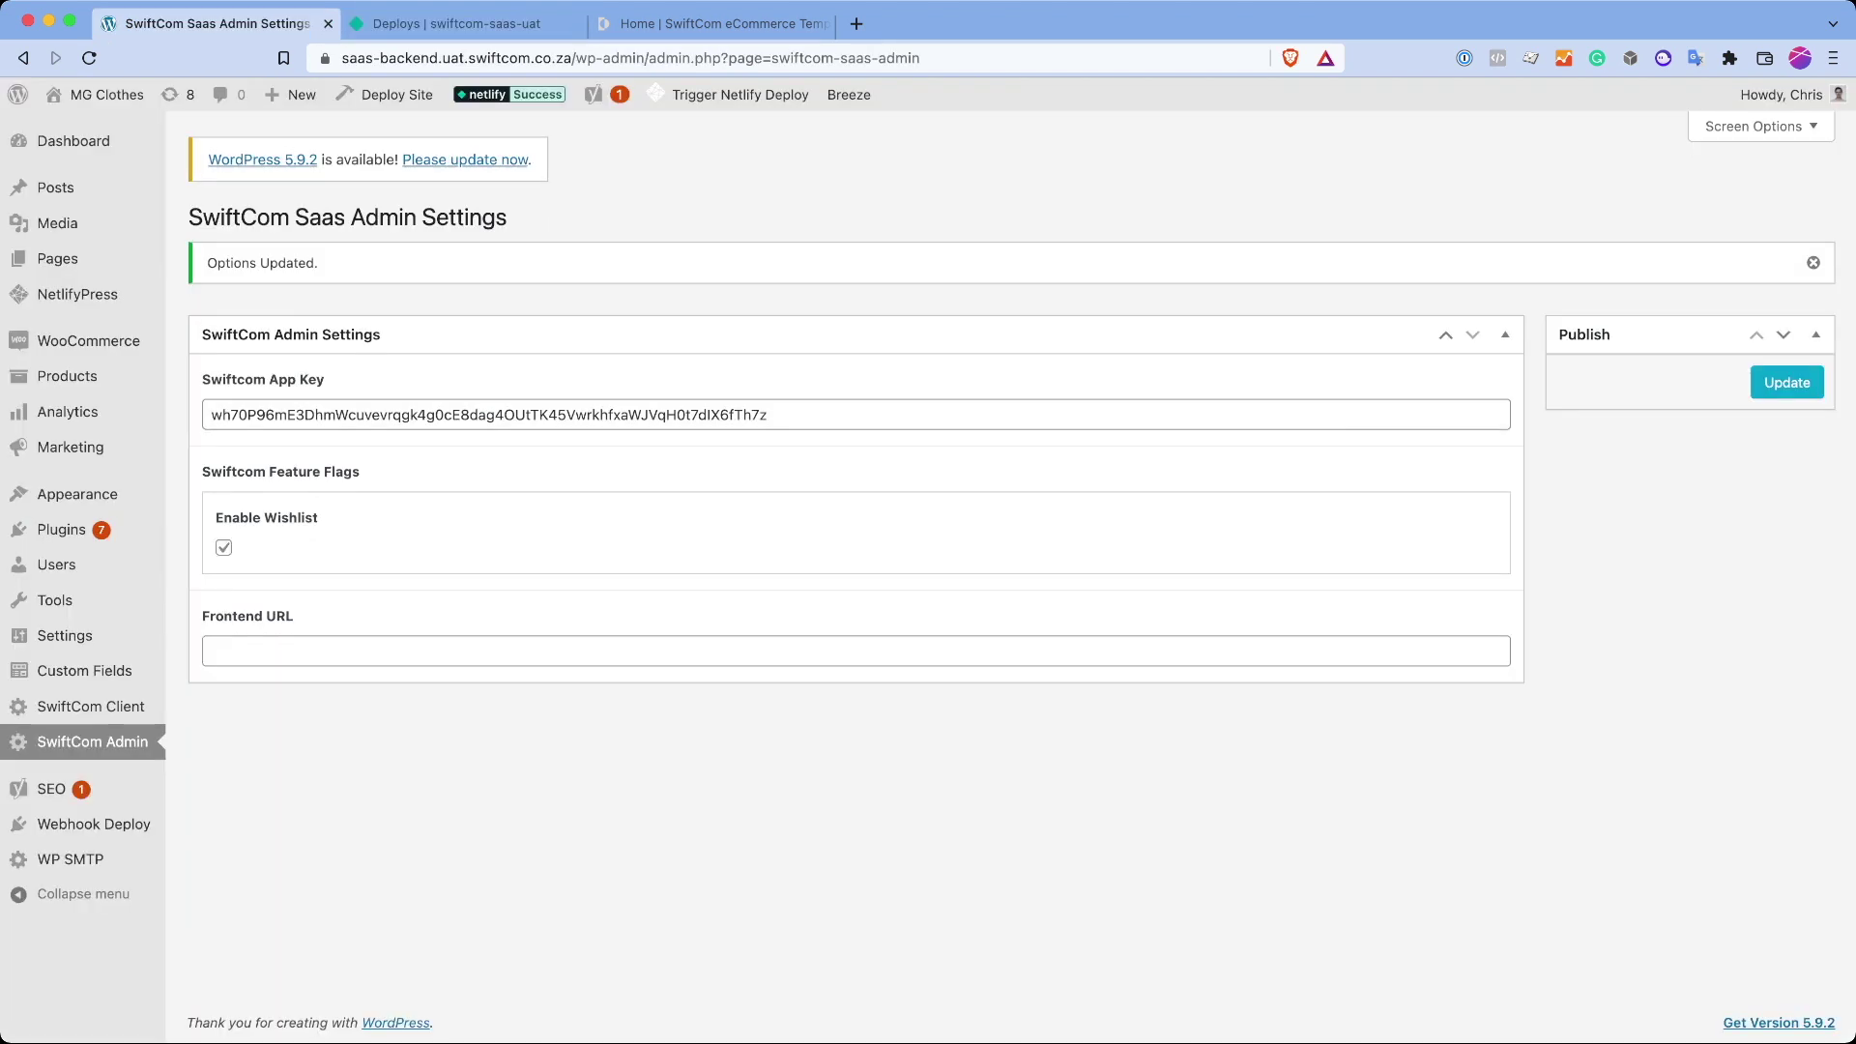
# Step: Wait on the WordPress admin and storefront tabs while the swiftcom-saas-uat deploy publishes
pyautogui.moveTo(296, 619); pyautogui.dragTo(177, 575)
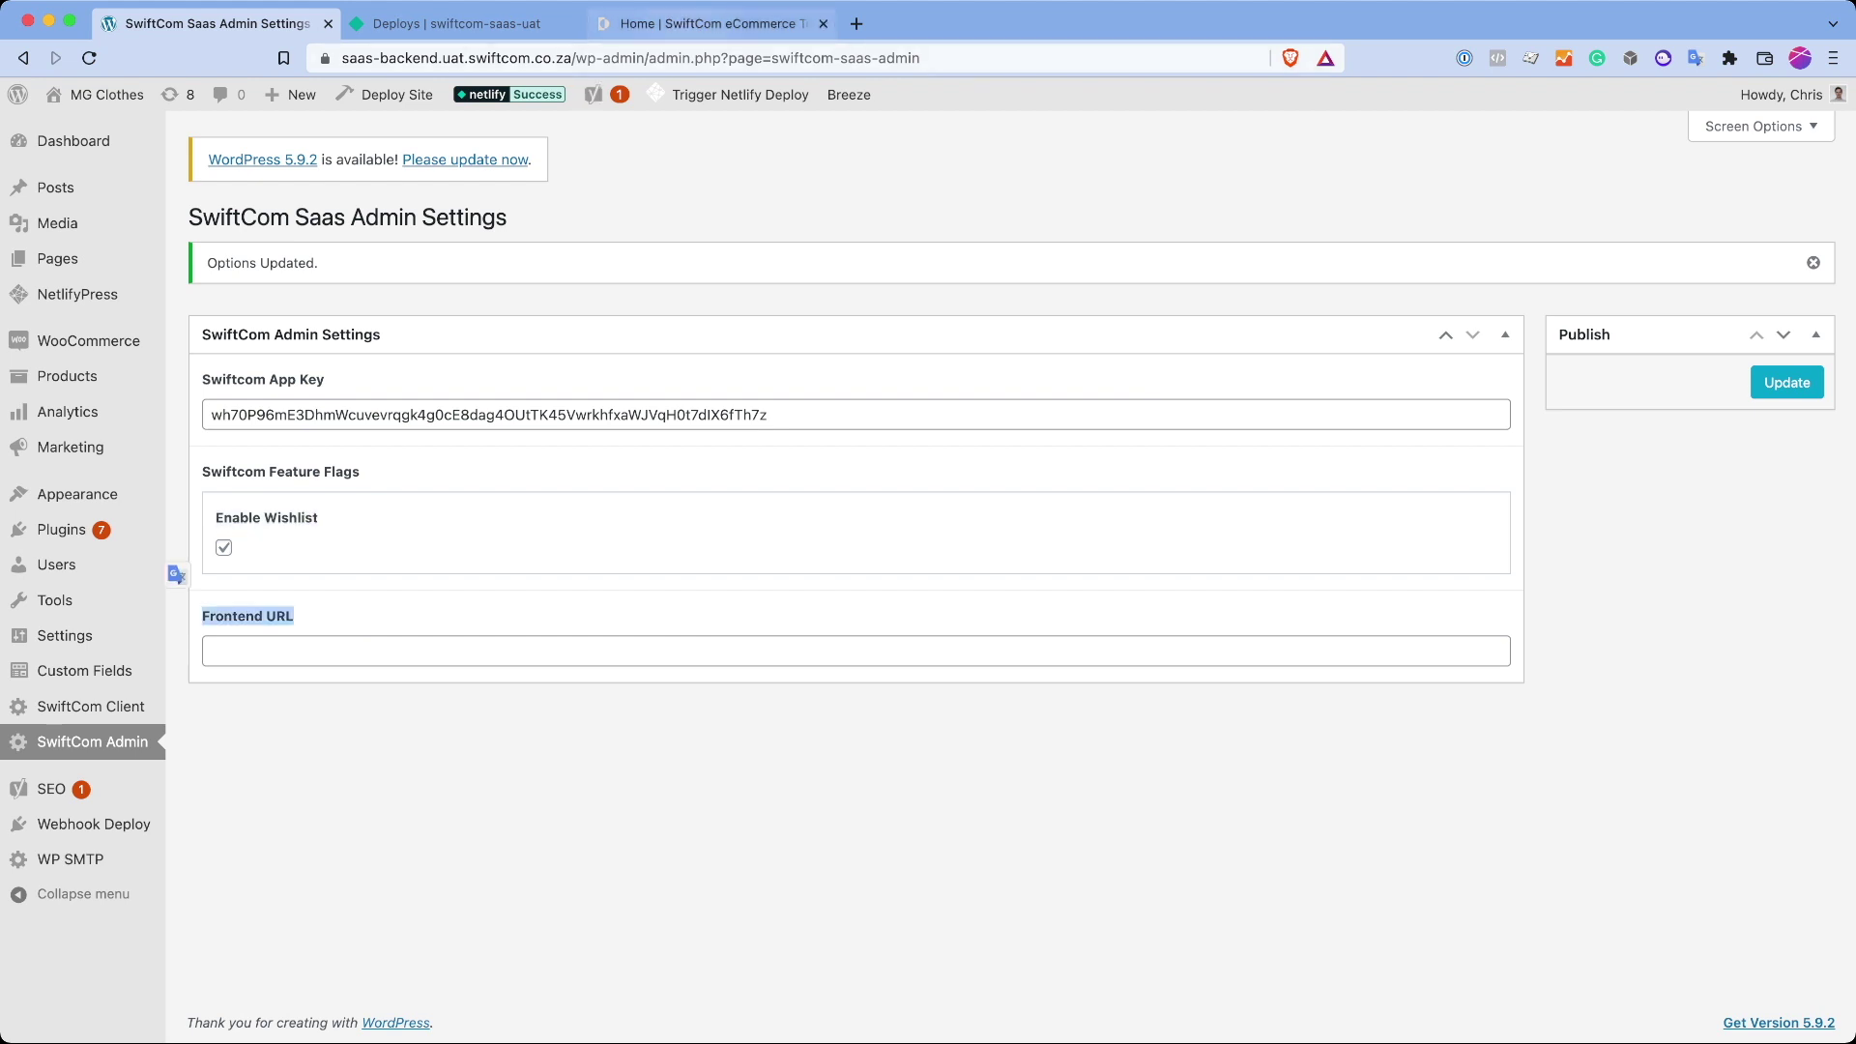
pyautogui.hotkey('ctrl', 'shift', 'Tab')
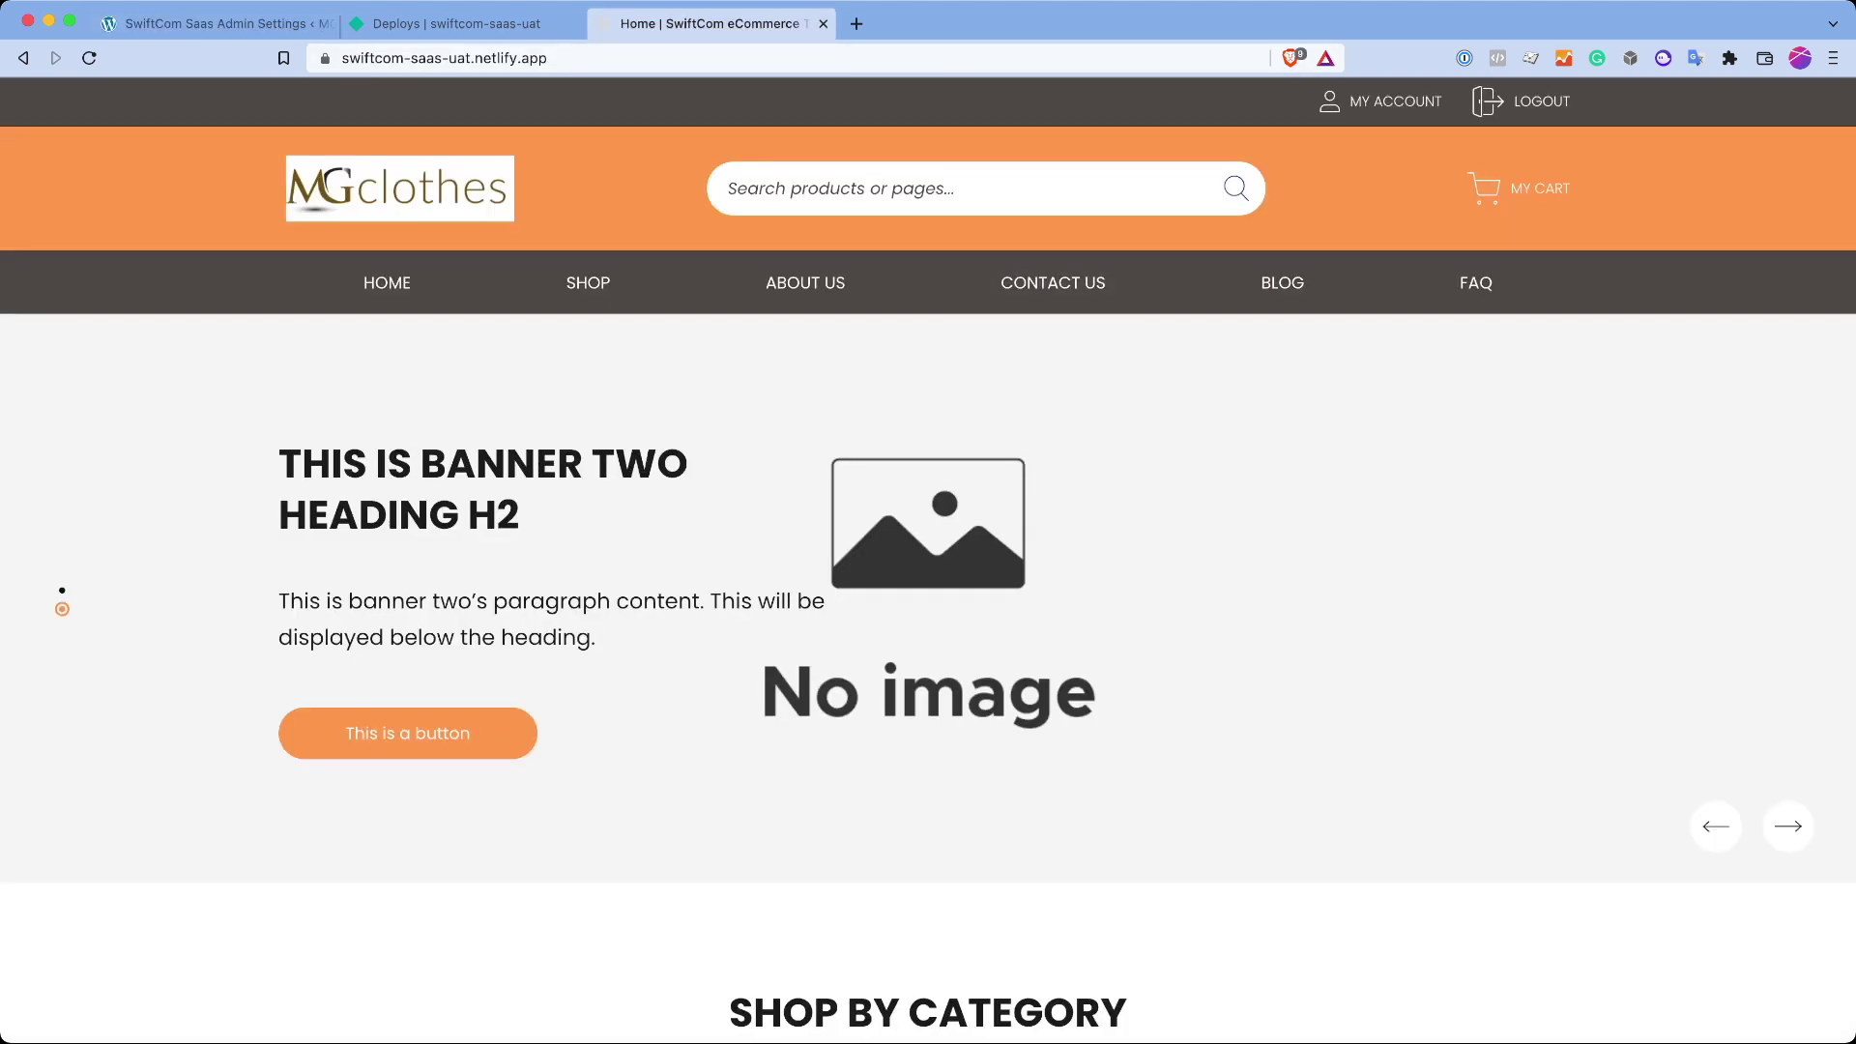
pyautogui.hotkey('ctrl', 'Tab')
pyautogui.click(174, 576)
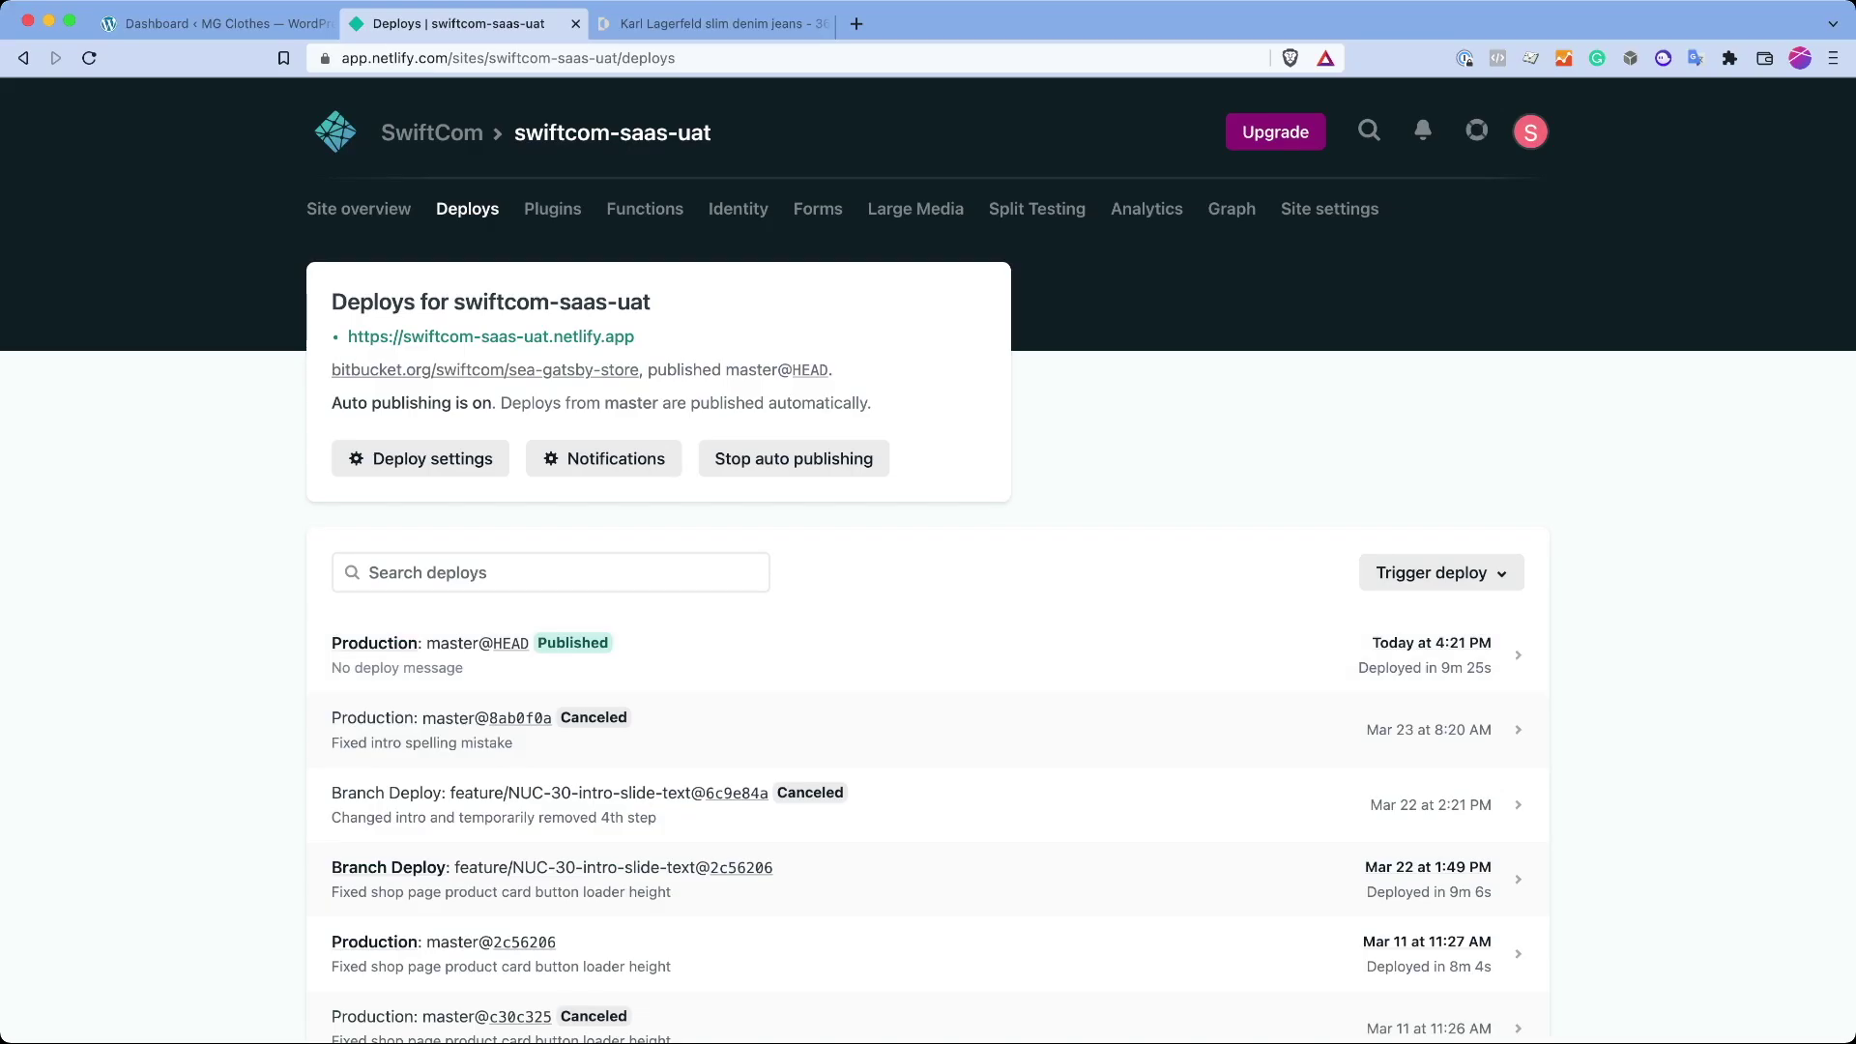
# Step: Confirm SwiftCom Admin still has Enable Wishlist ticked, then return to the Karl Lagerfeld jeans page
pyautogui.hotkey('ctrl', 'Tab')
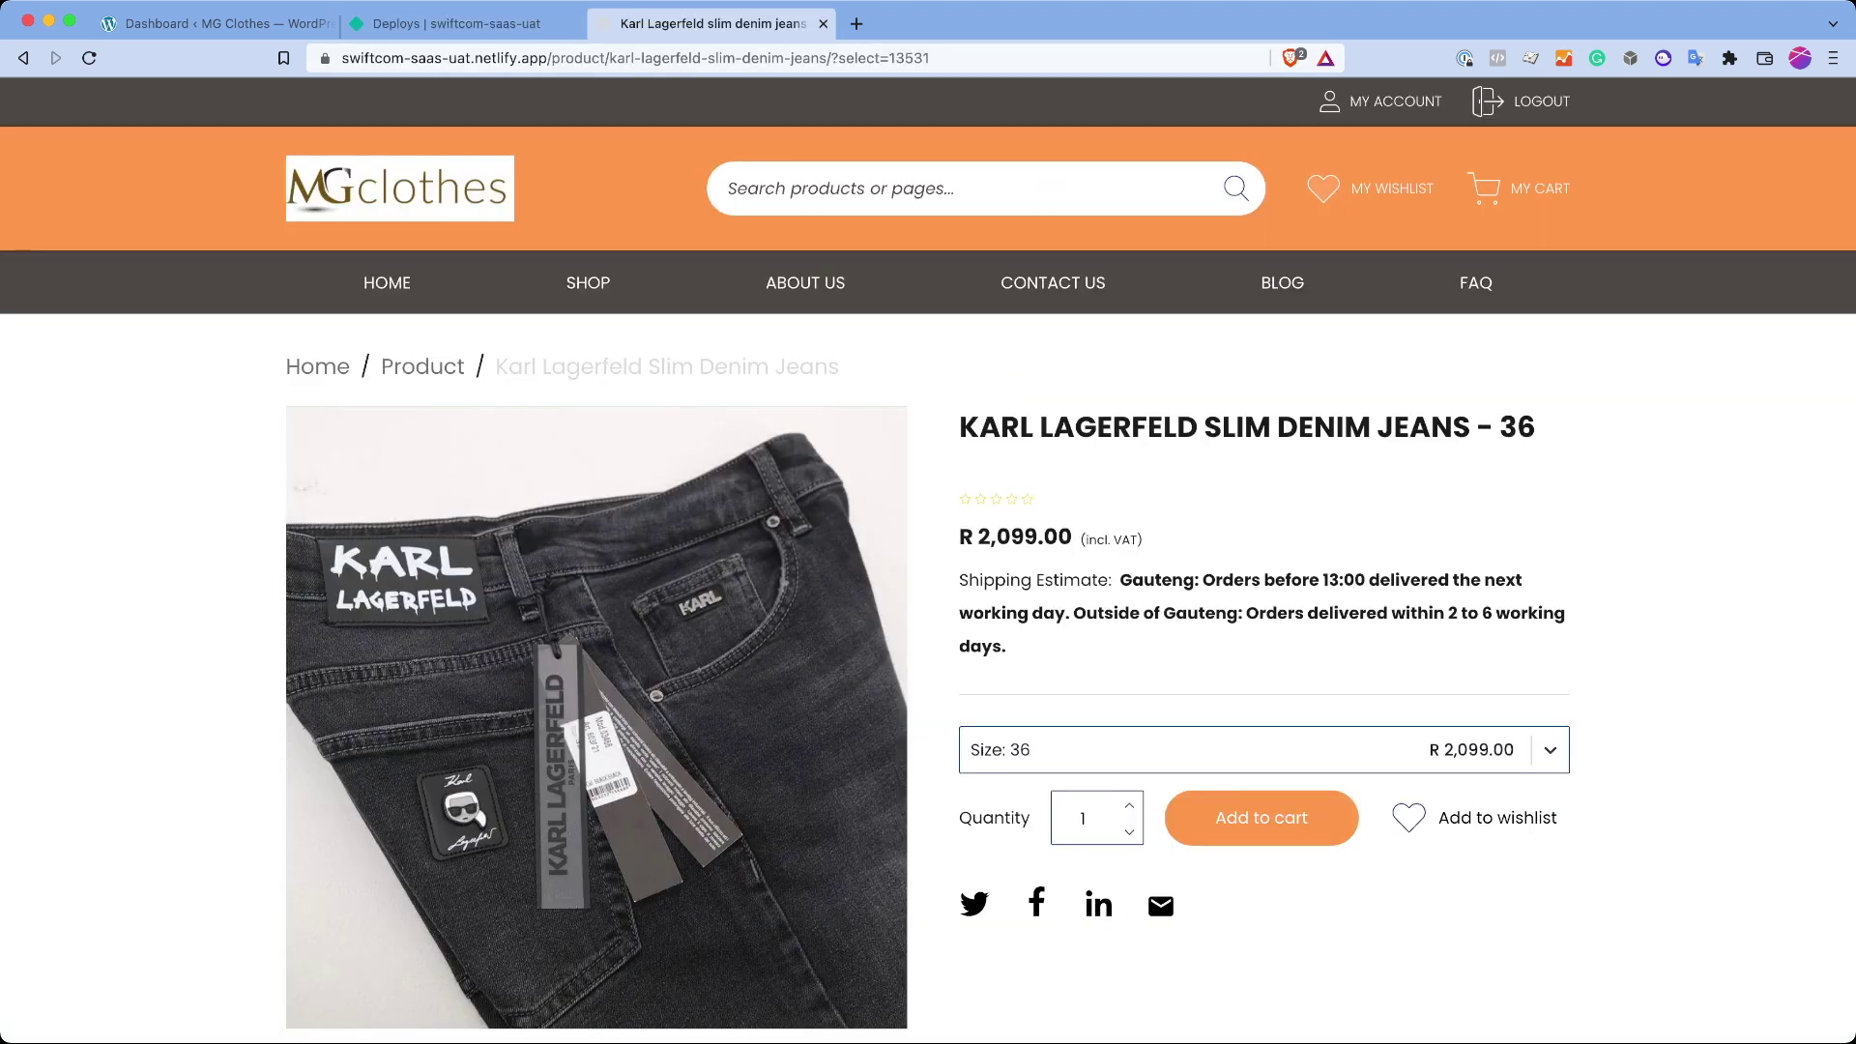
pyautogui.hotkey('ctrl', 'Tab')
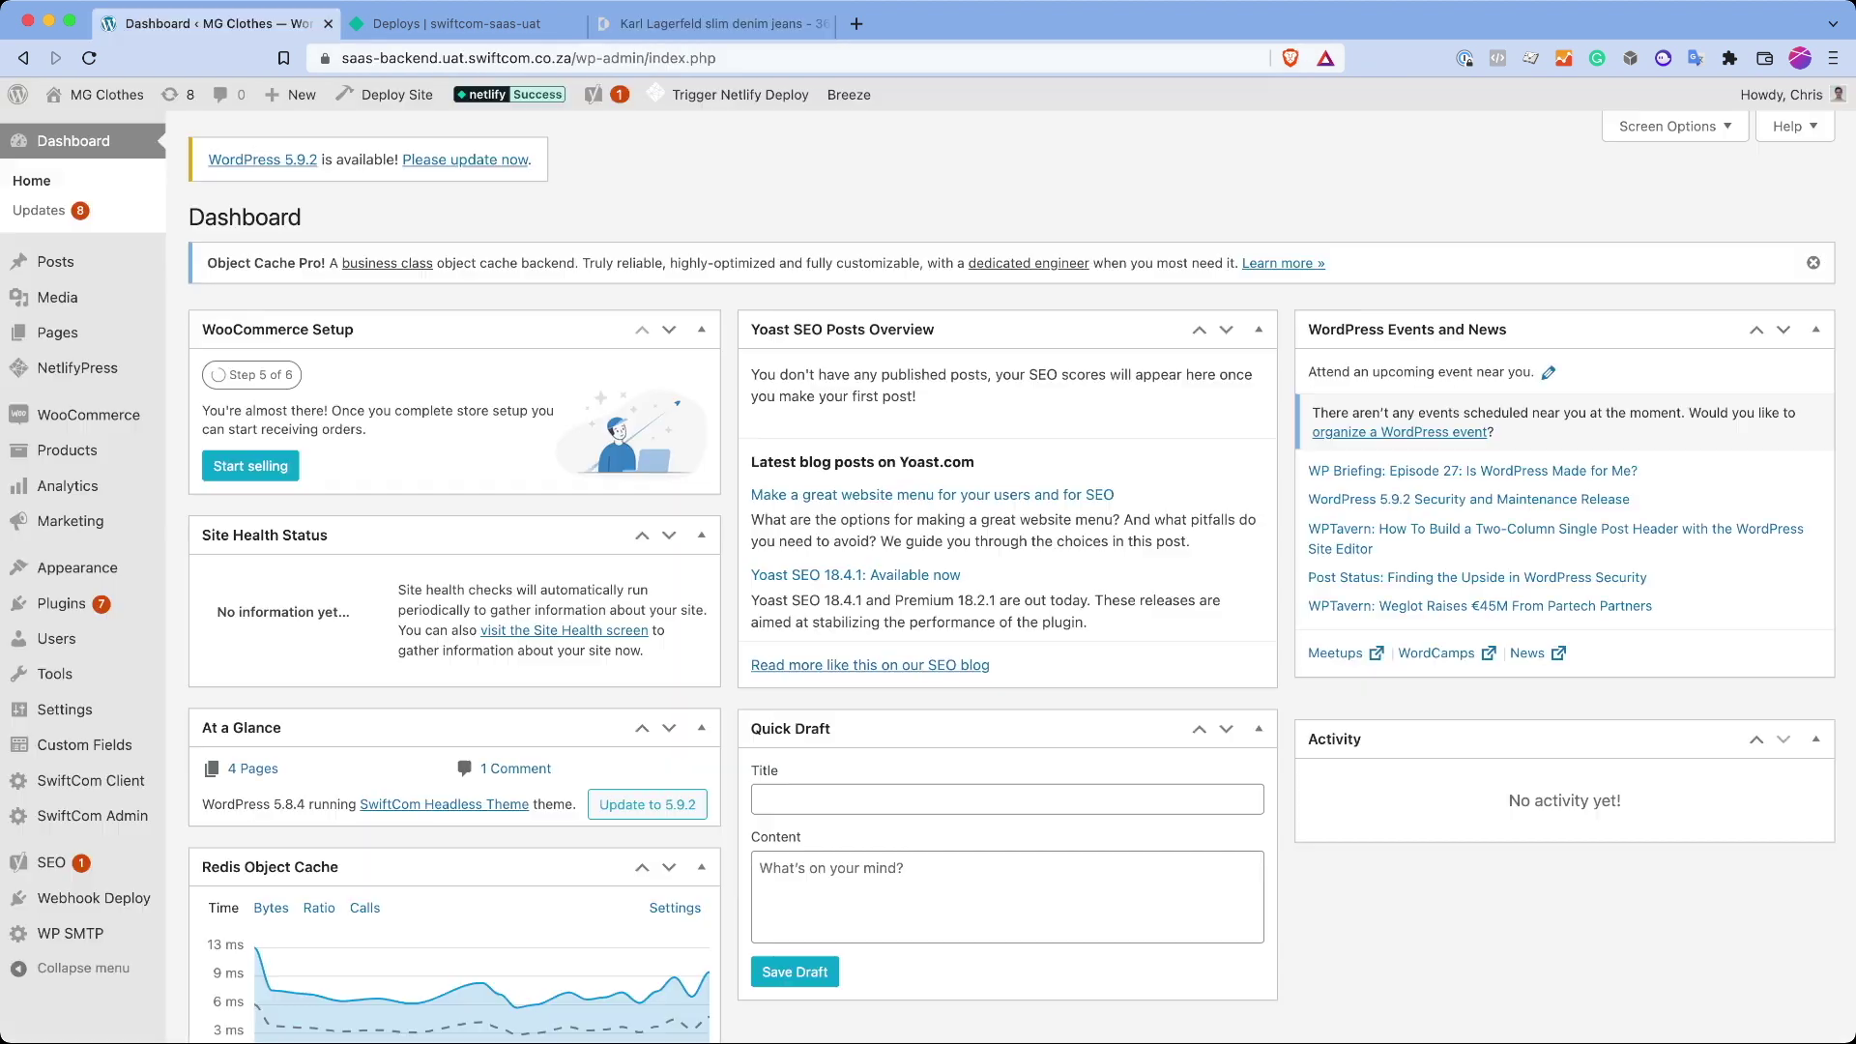
pyautogui.click(92, 816)
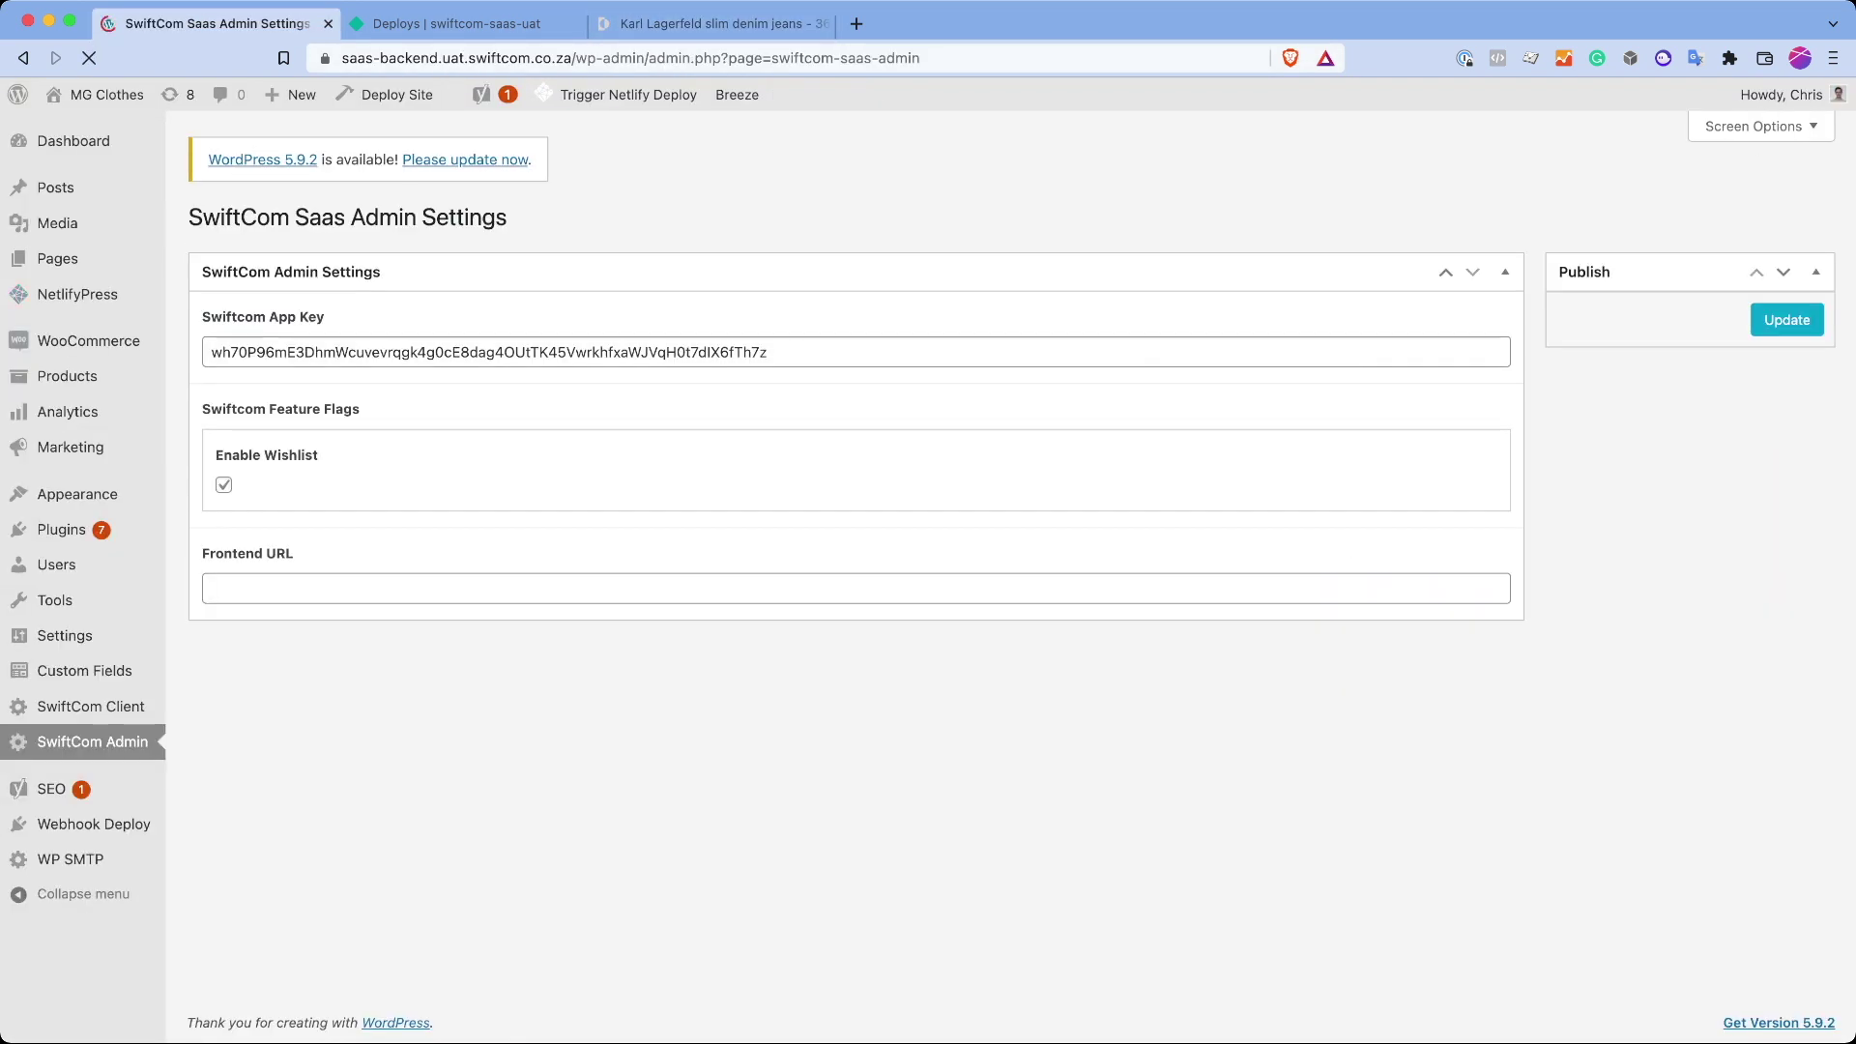
pyautogui.press('super+3')
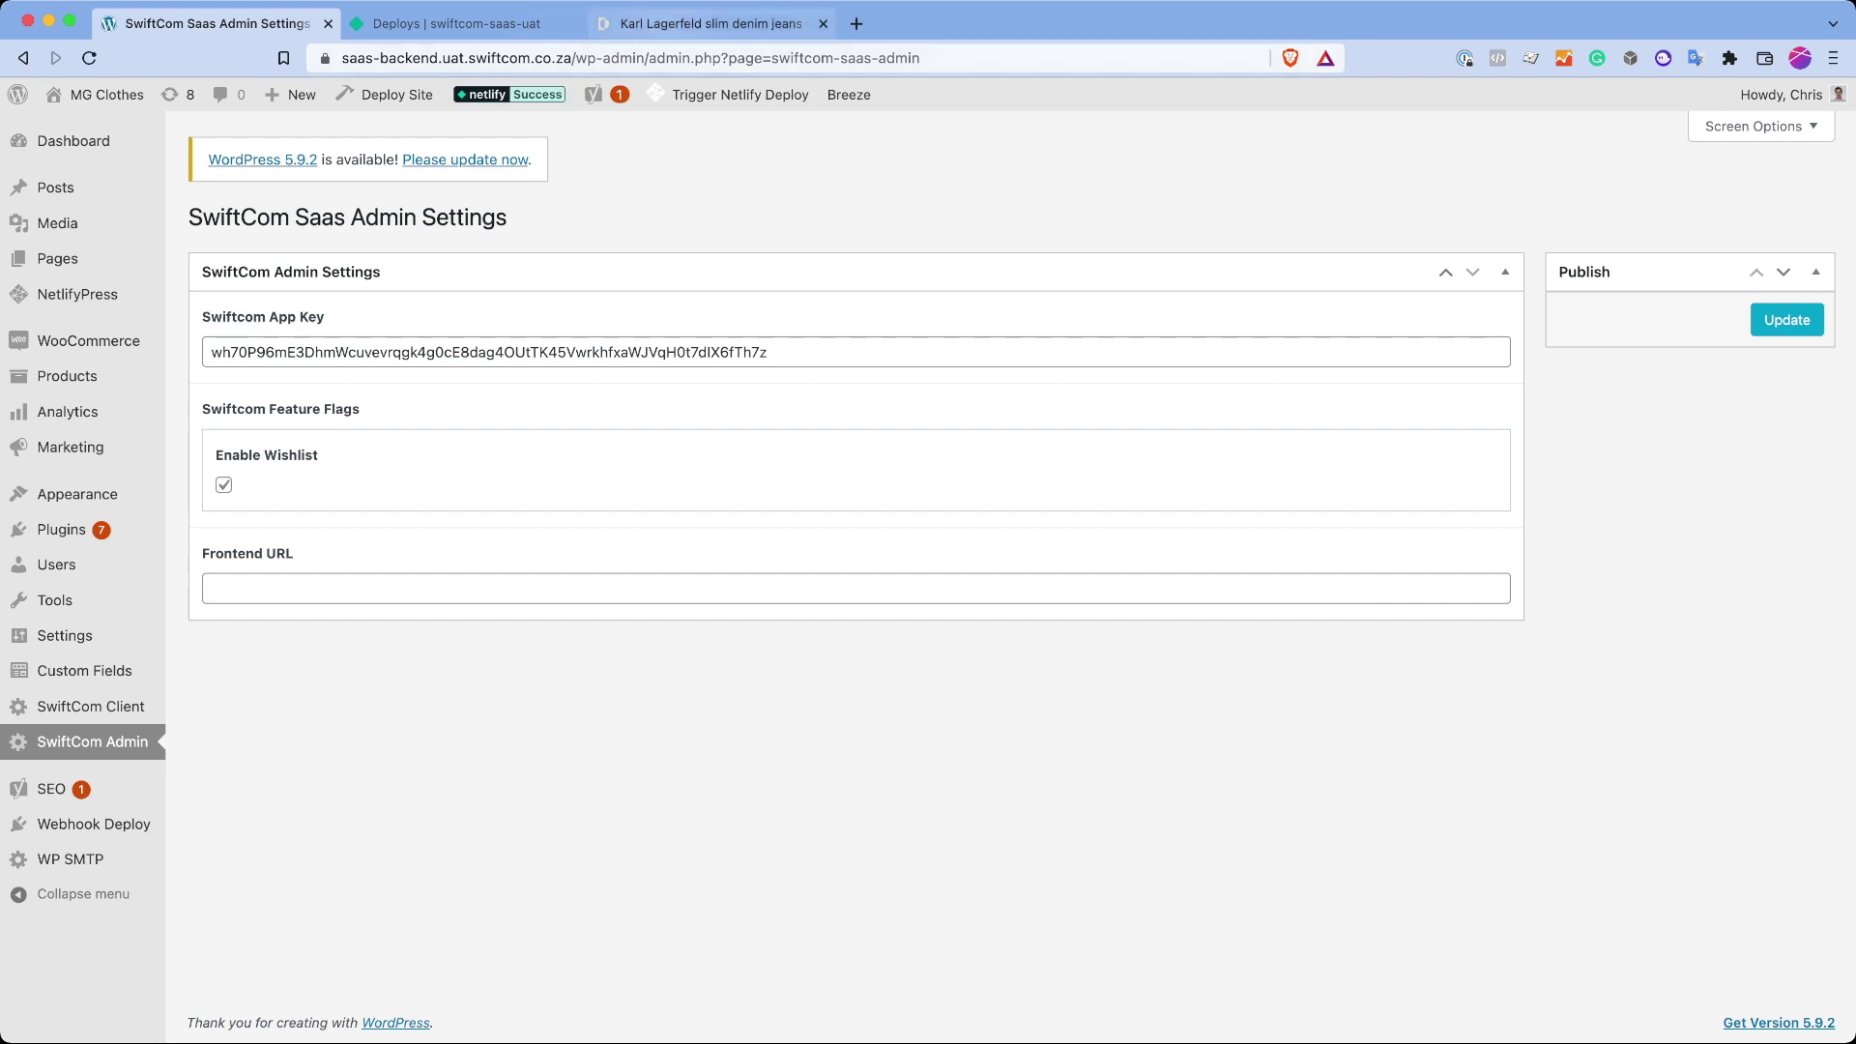
# Step: Wishlist the Karl Lagerfeld Slim Denim Jeans, then move them into the cart (R 2,099.00)
pyautogui.click(1408, 818)
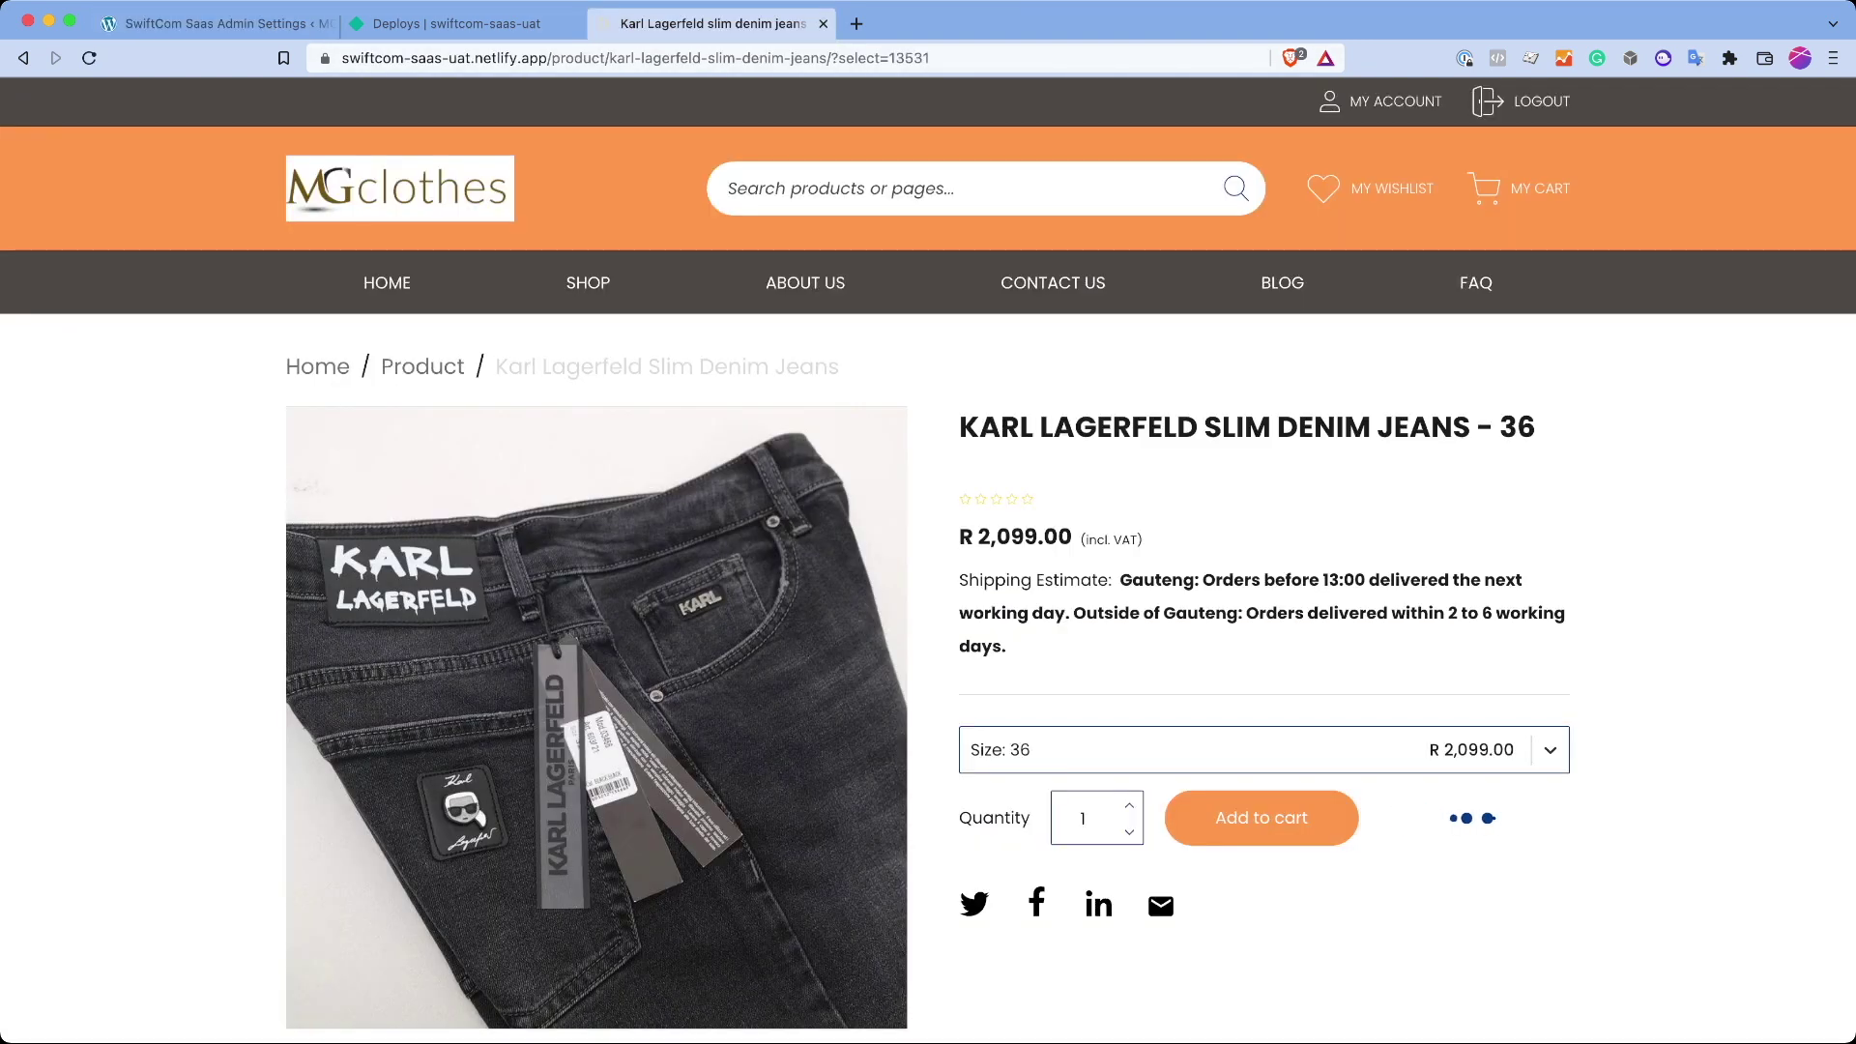
pyautogui.click(1324, 188)
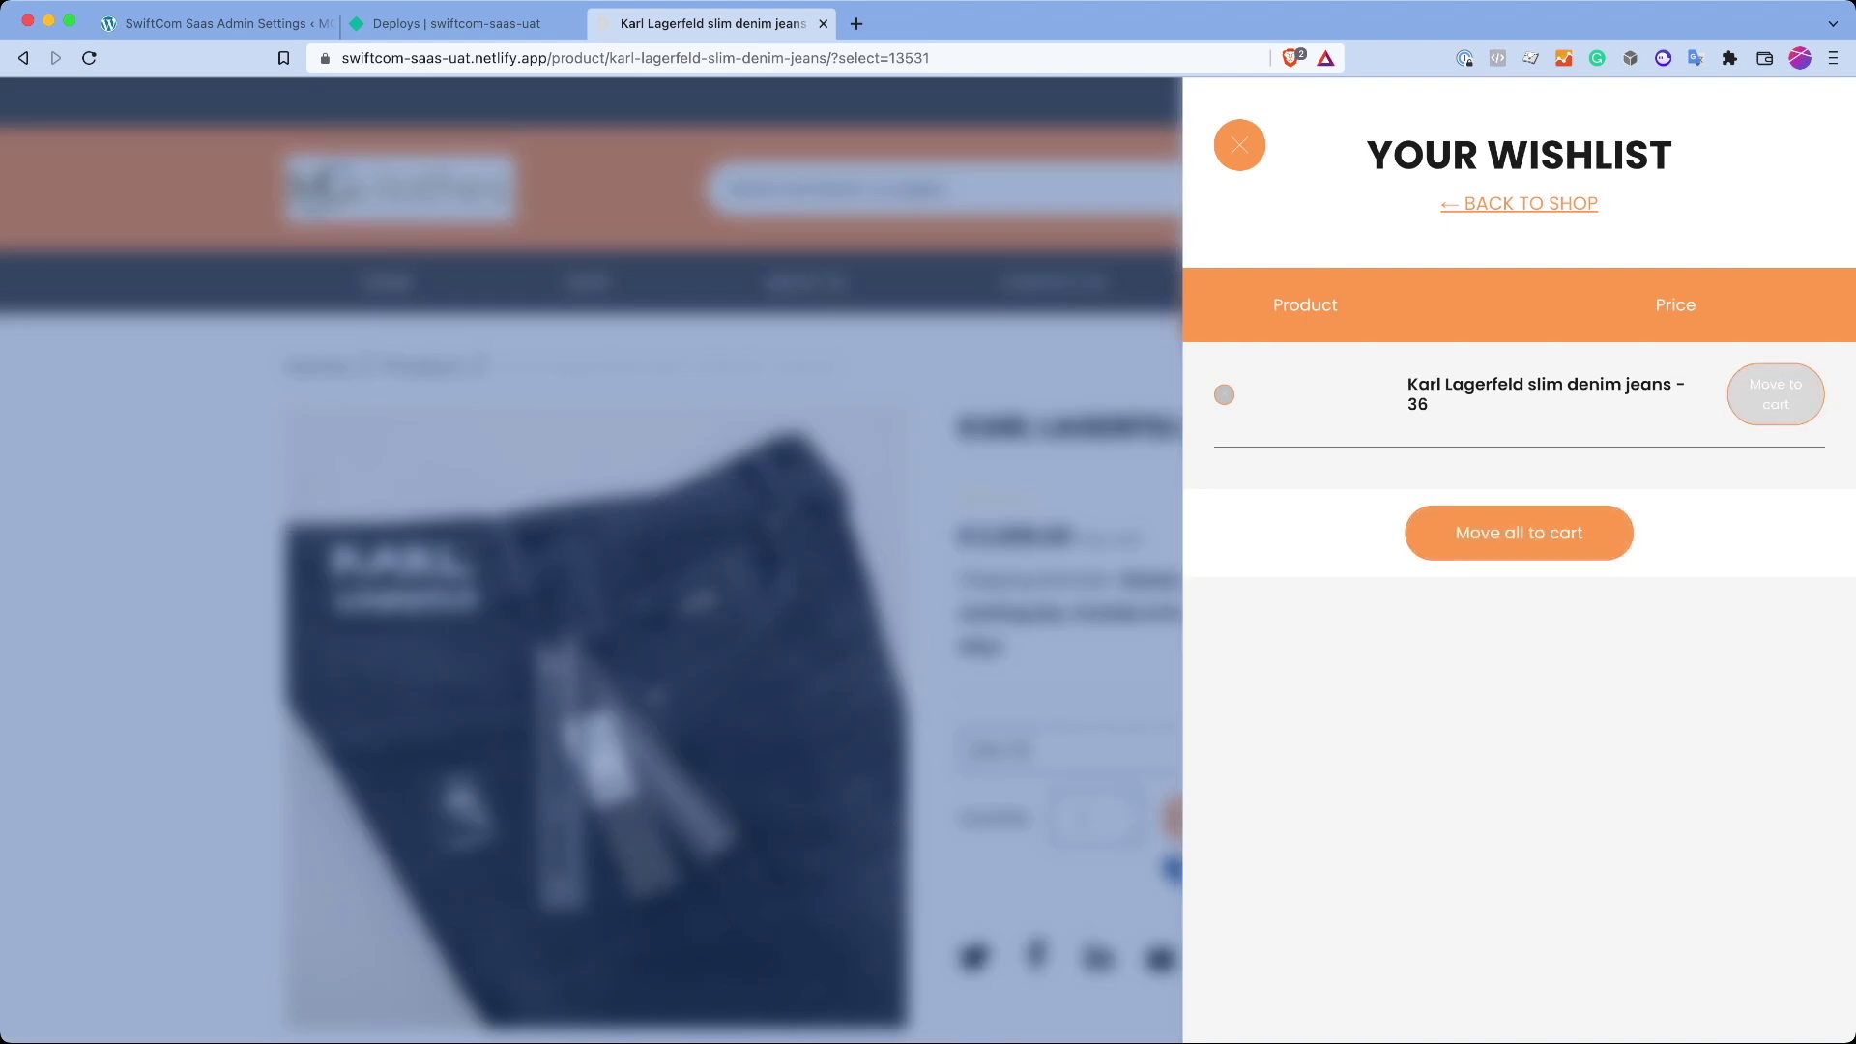
pyautogui.click(1777, 394)
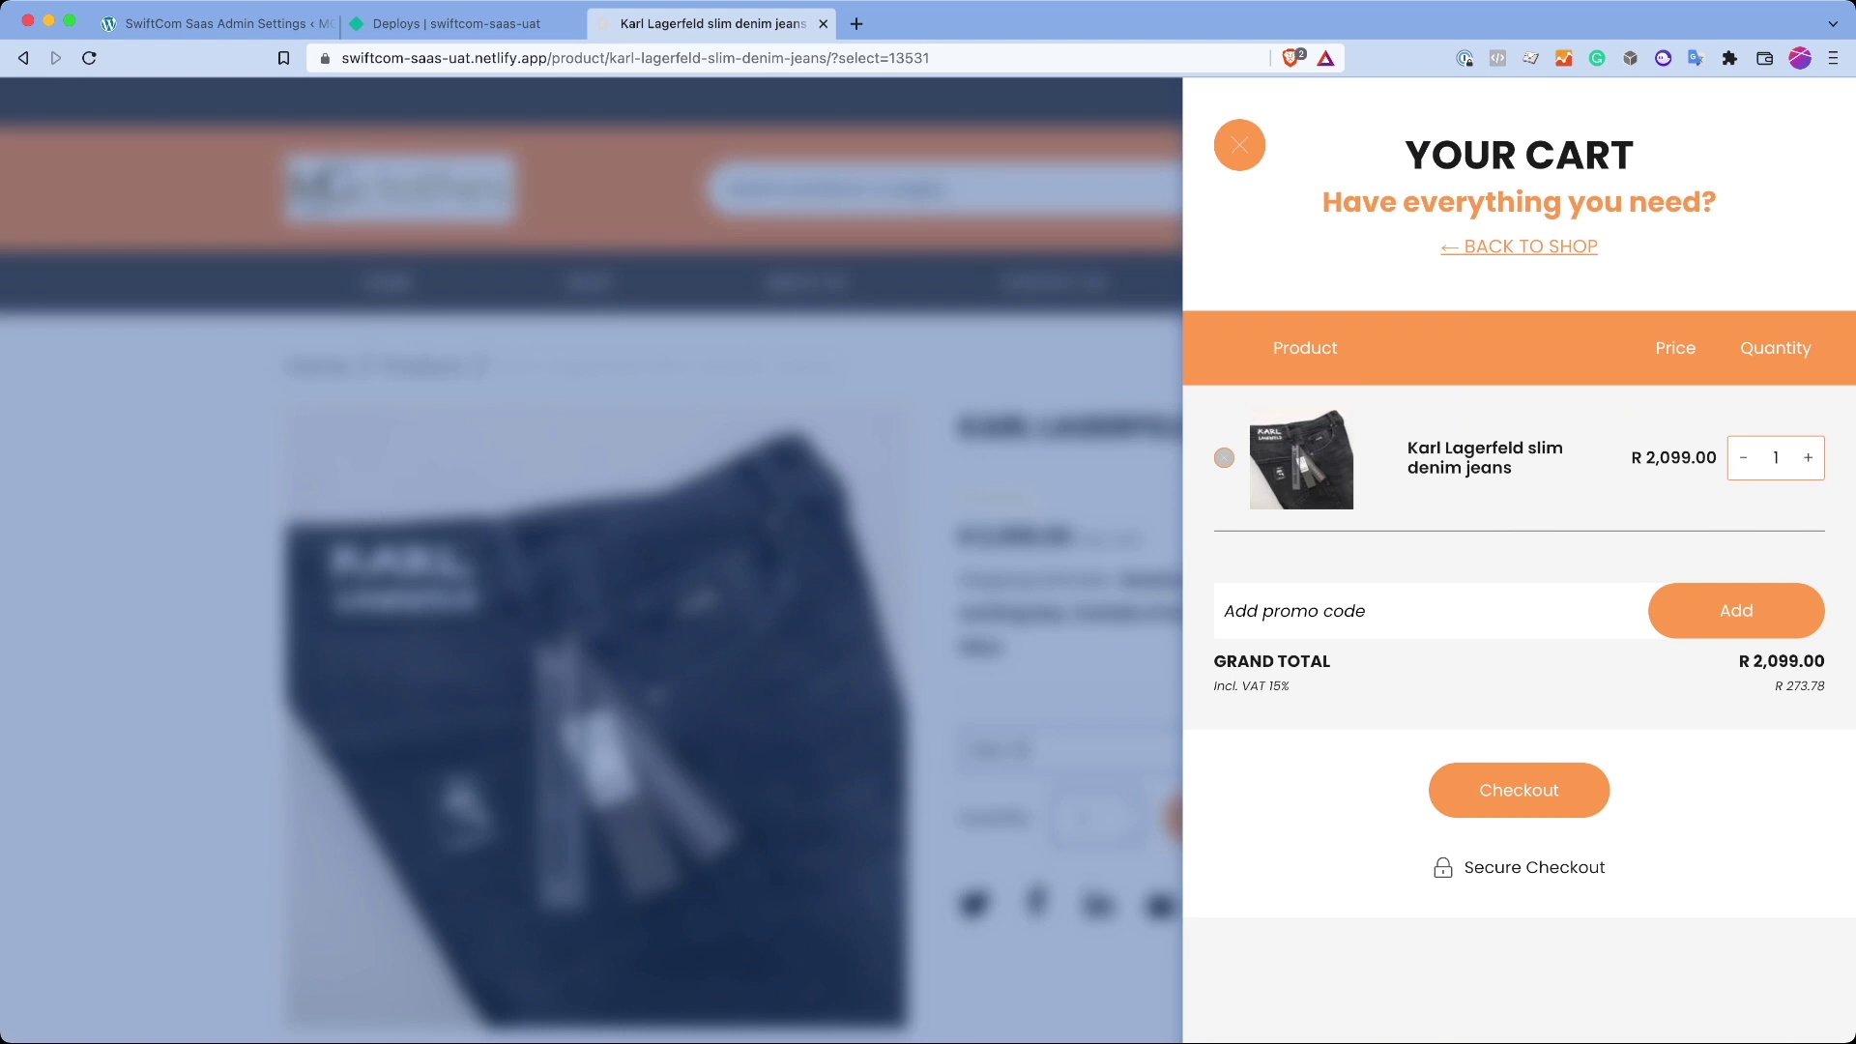
pyautogui.press('Escape')
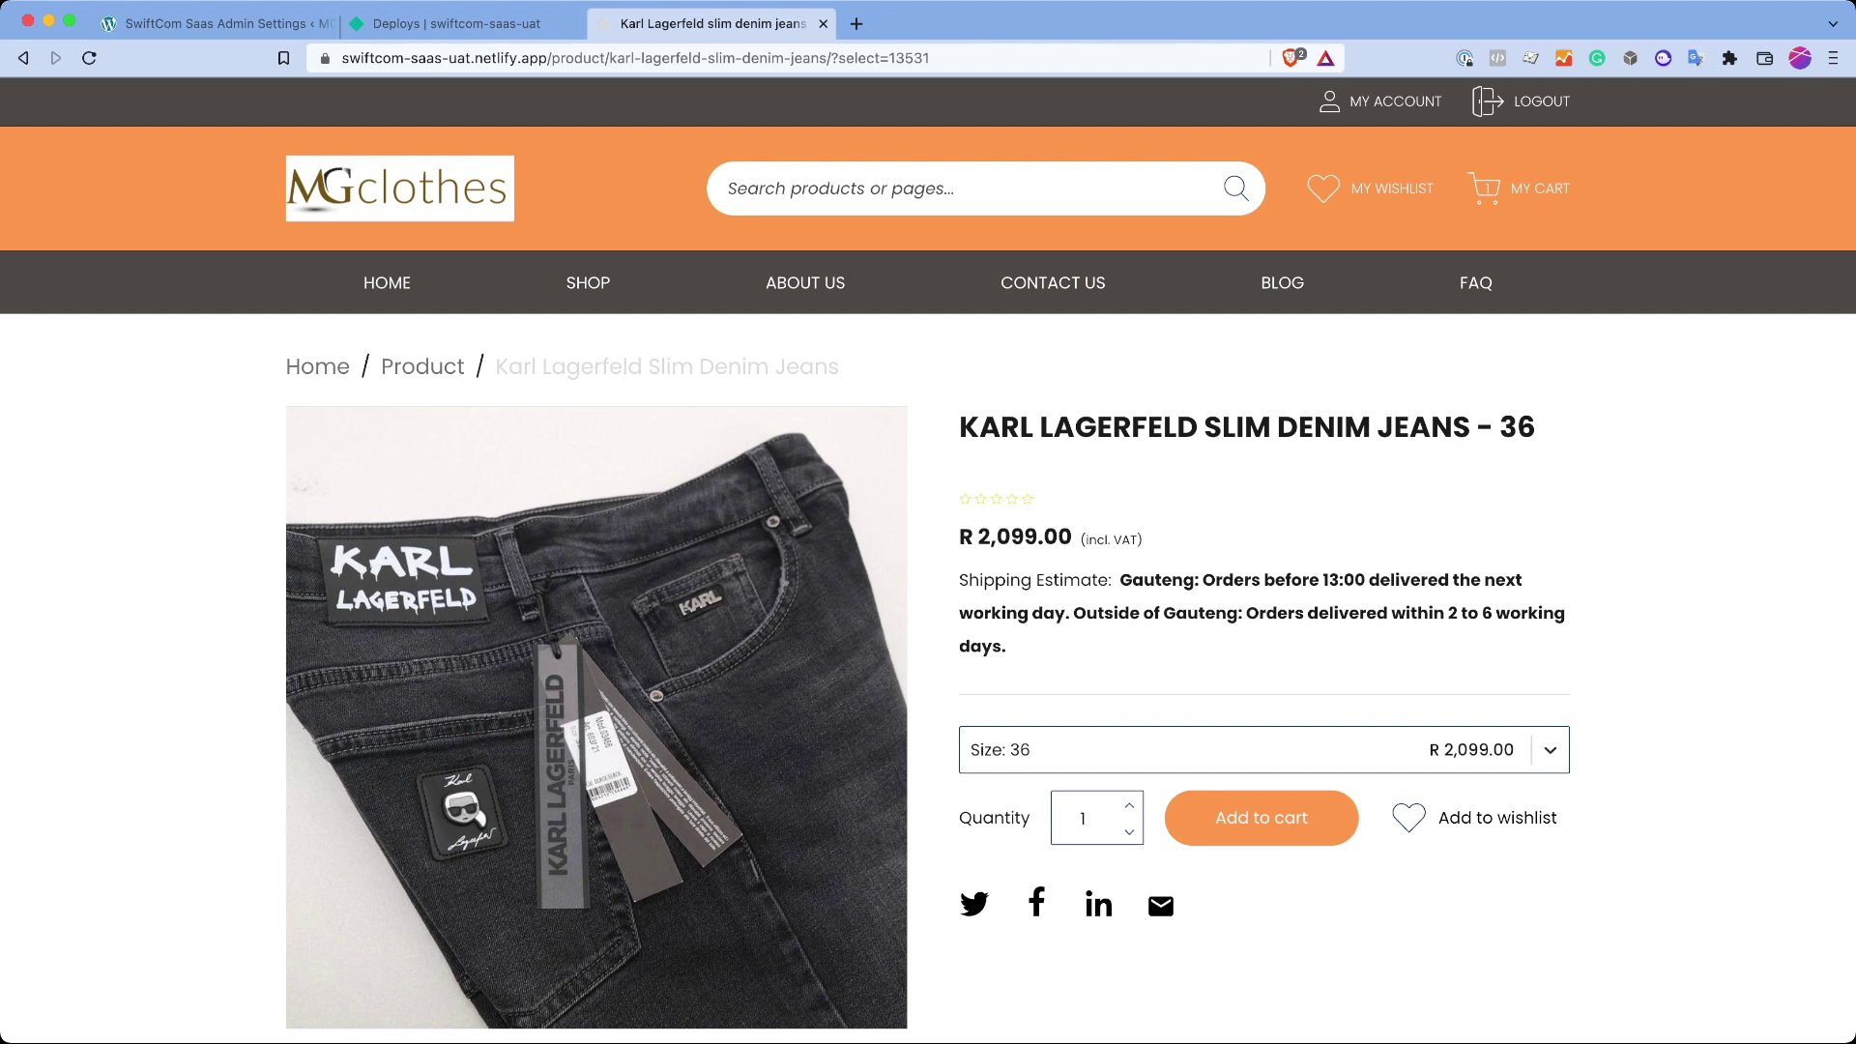
# Step: Open the Home page from the WordPress pages list in the block editor
pyautogui.press('super+bracketleft')
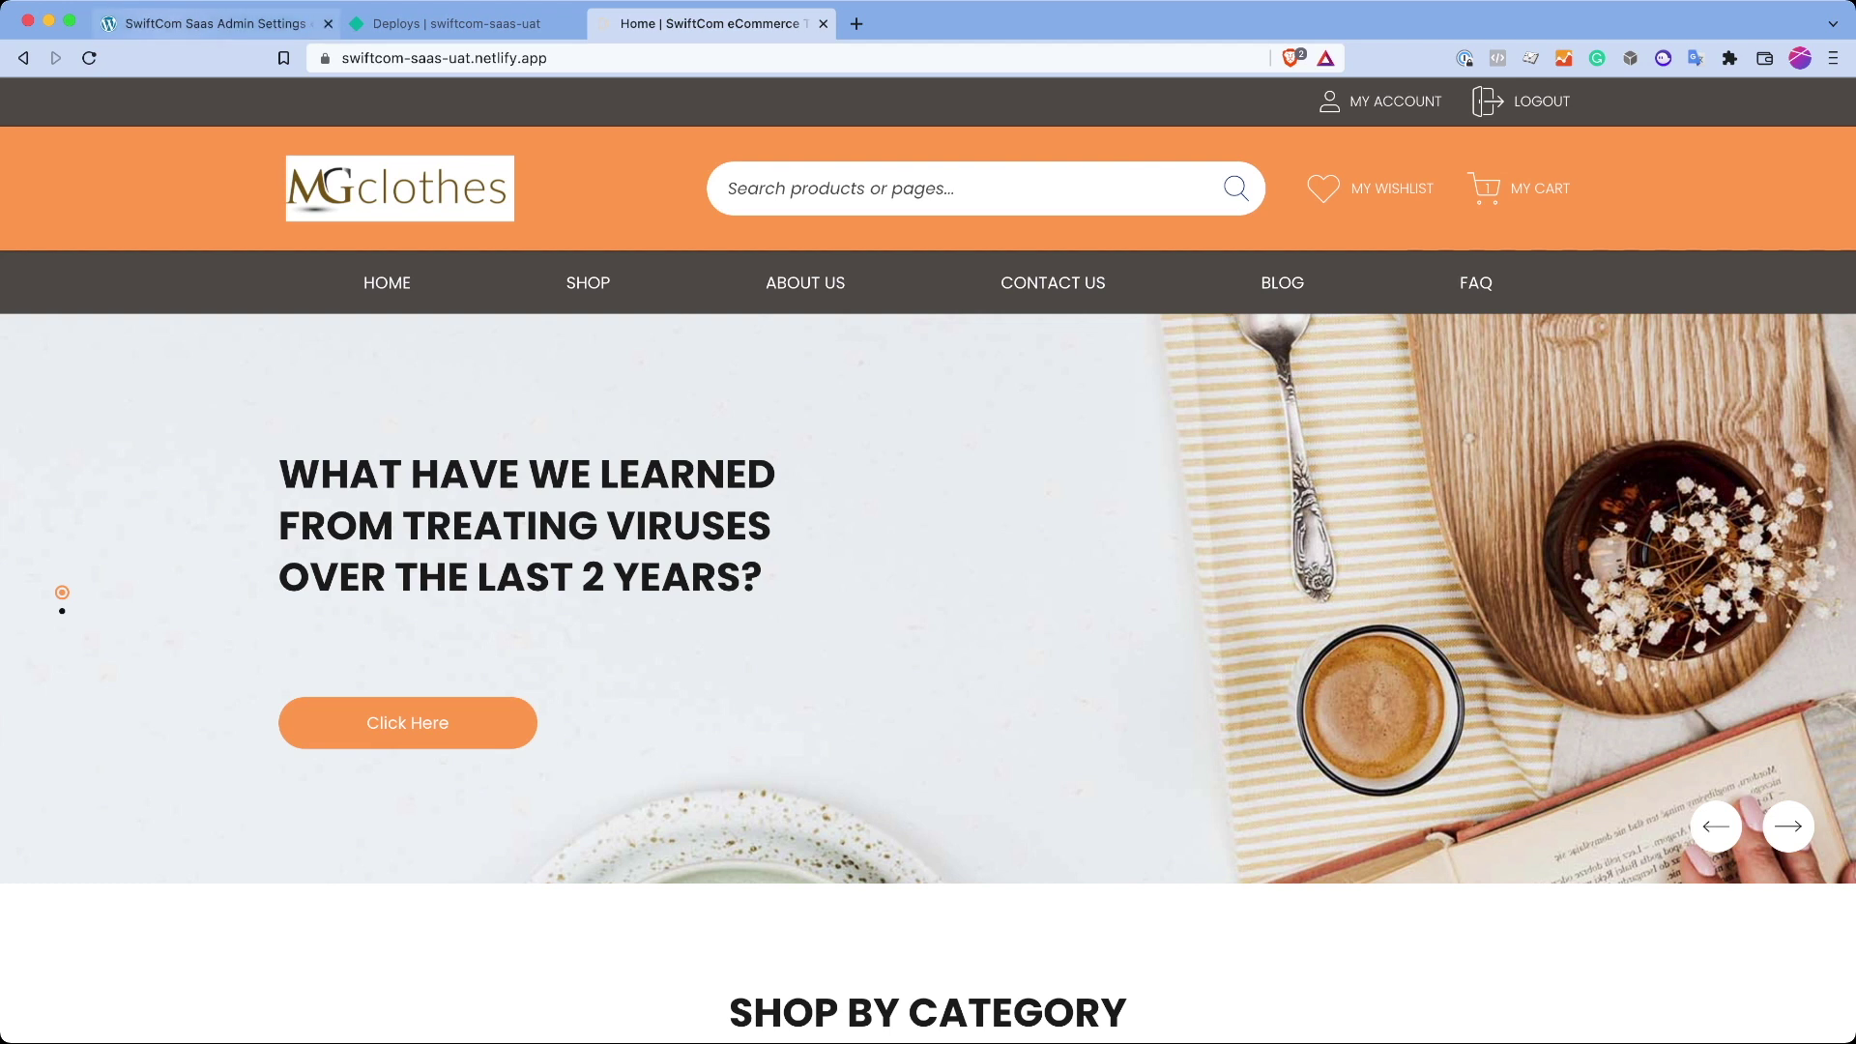
pyautogui.press('super+1')
pyautogui.moveTo(58, 258)
pyautogui.click(716, 23)
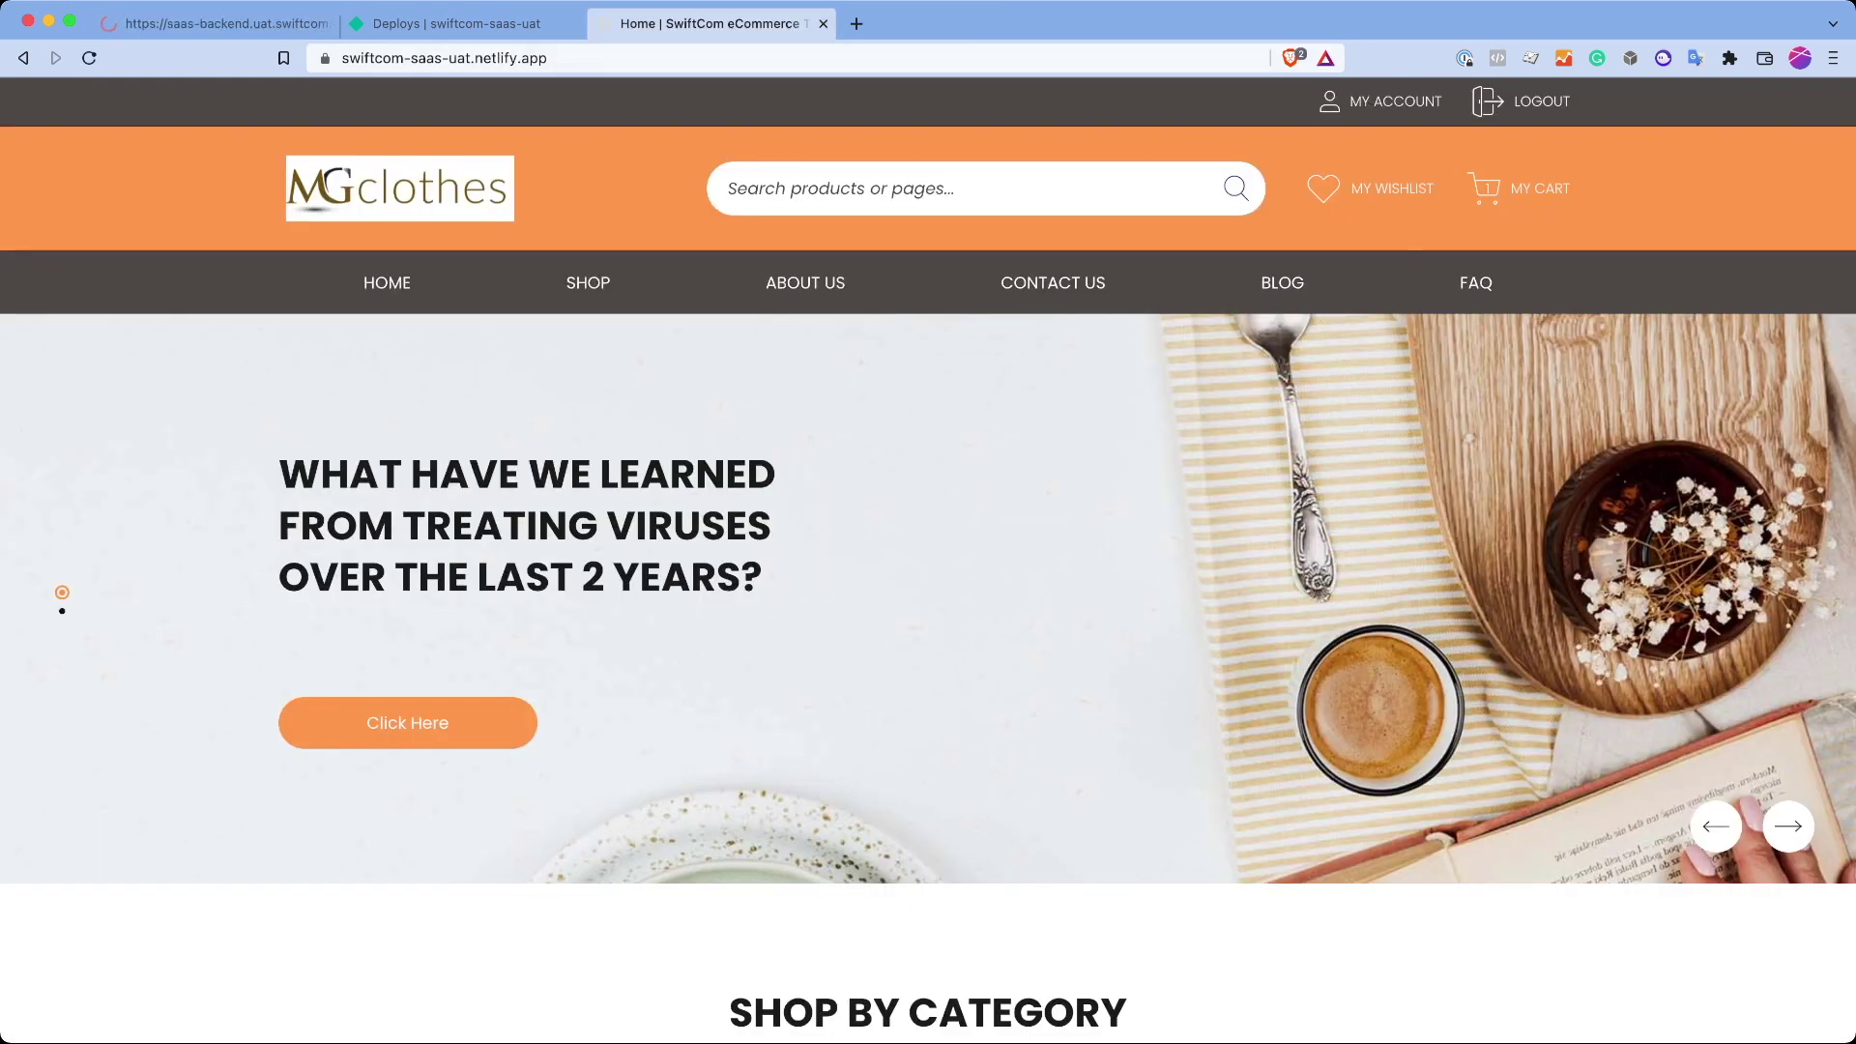
pyautogui.press('super+1')
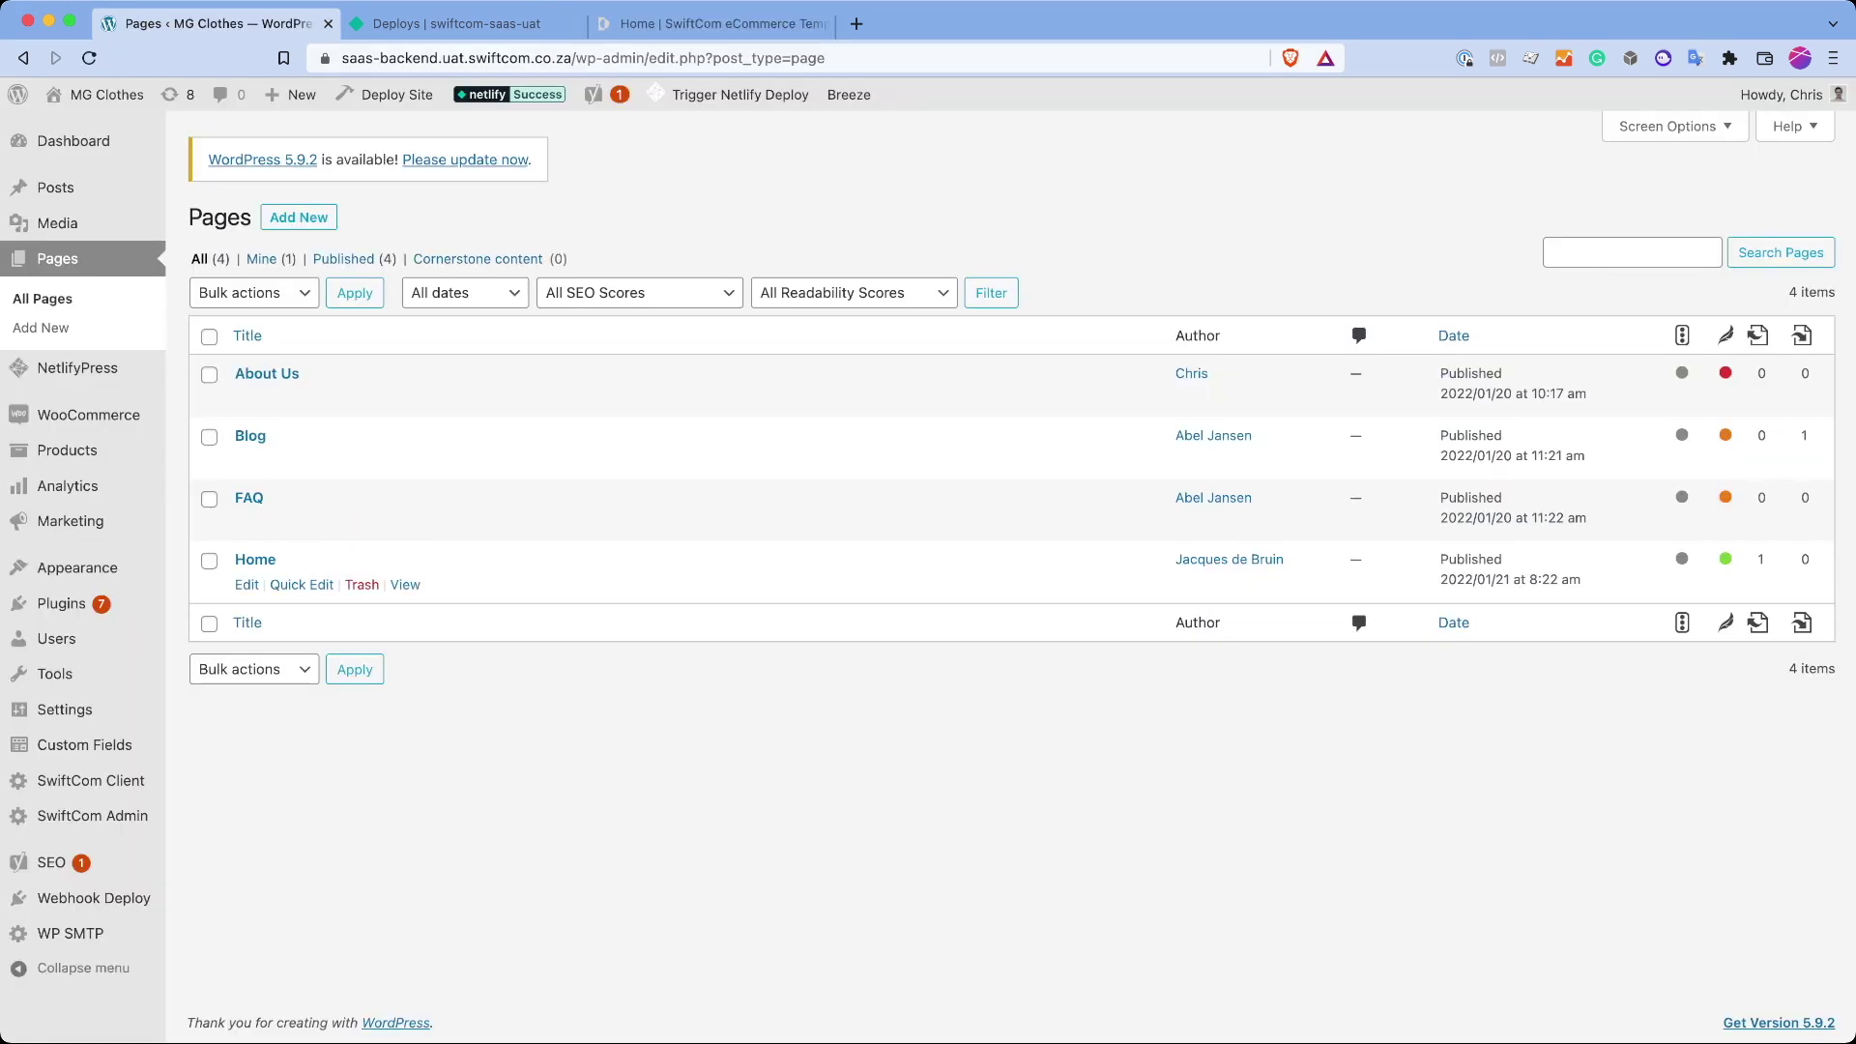
pyautogui.click(246, 585)
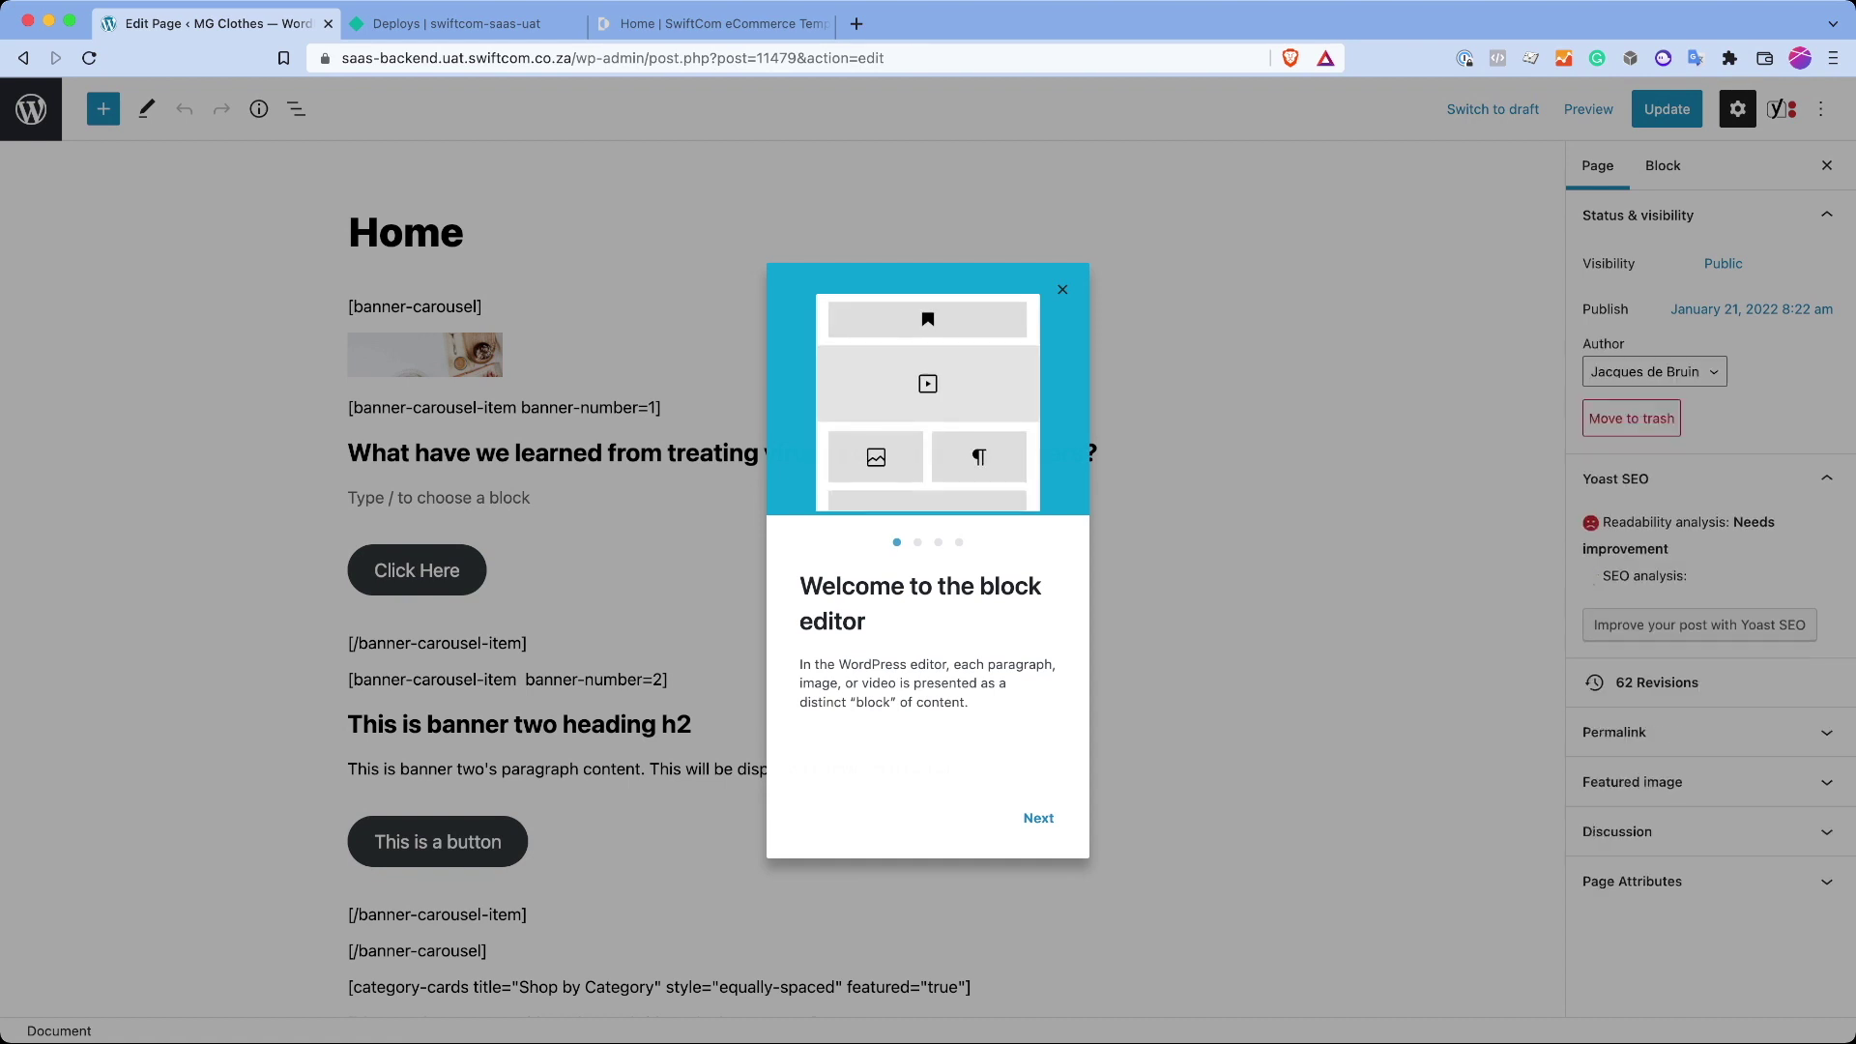
# Step: Inspect the banner-carousel shortcode blocks, including the Click Here button and banner-number=2 line
pyautogui.click(1062, 289)
pyautogui.scroll(-5, 1062, 289)
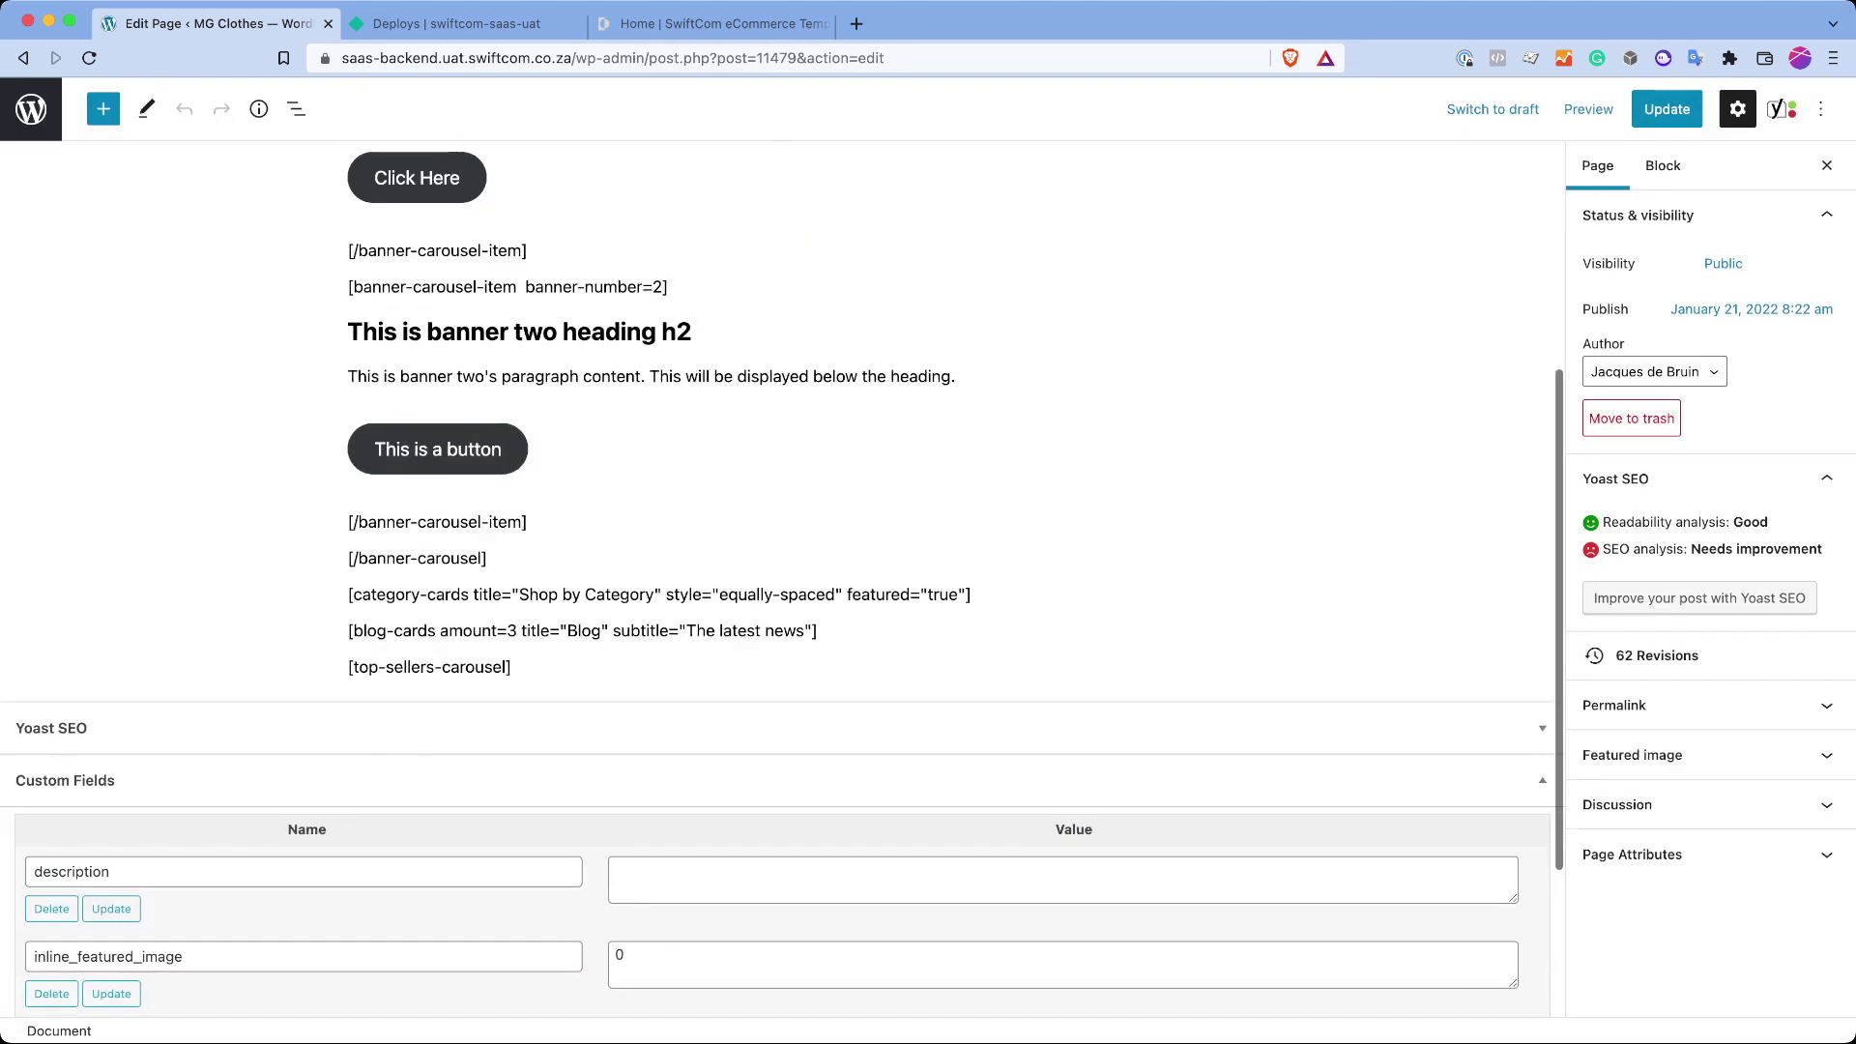
pyautogui.scroll(5, 781, 590)
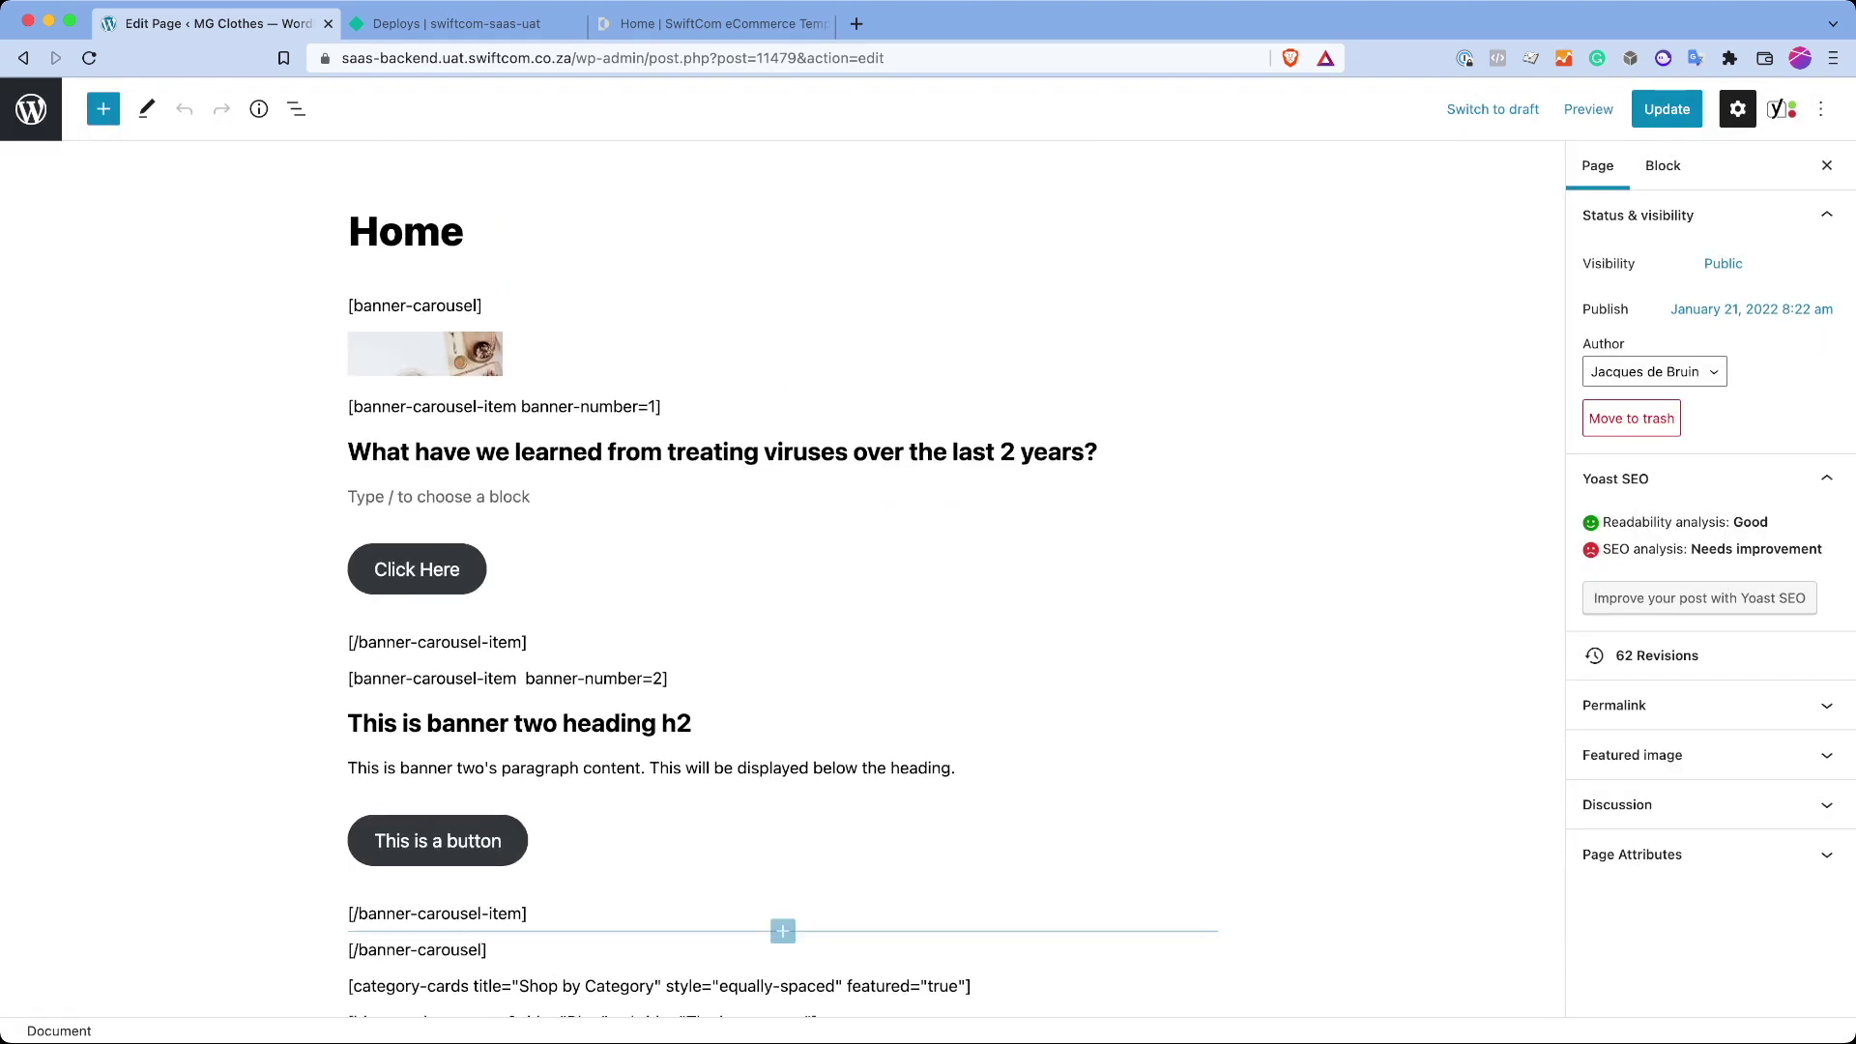
pyautogui.moveTo(488, 950); pyautogui.dragTo(350, 305)
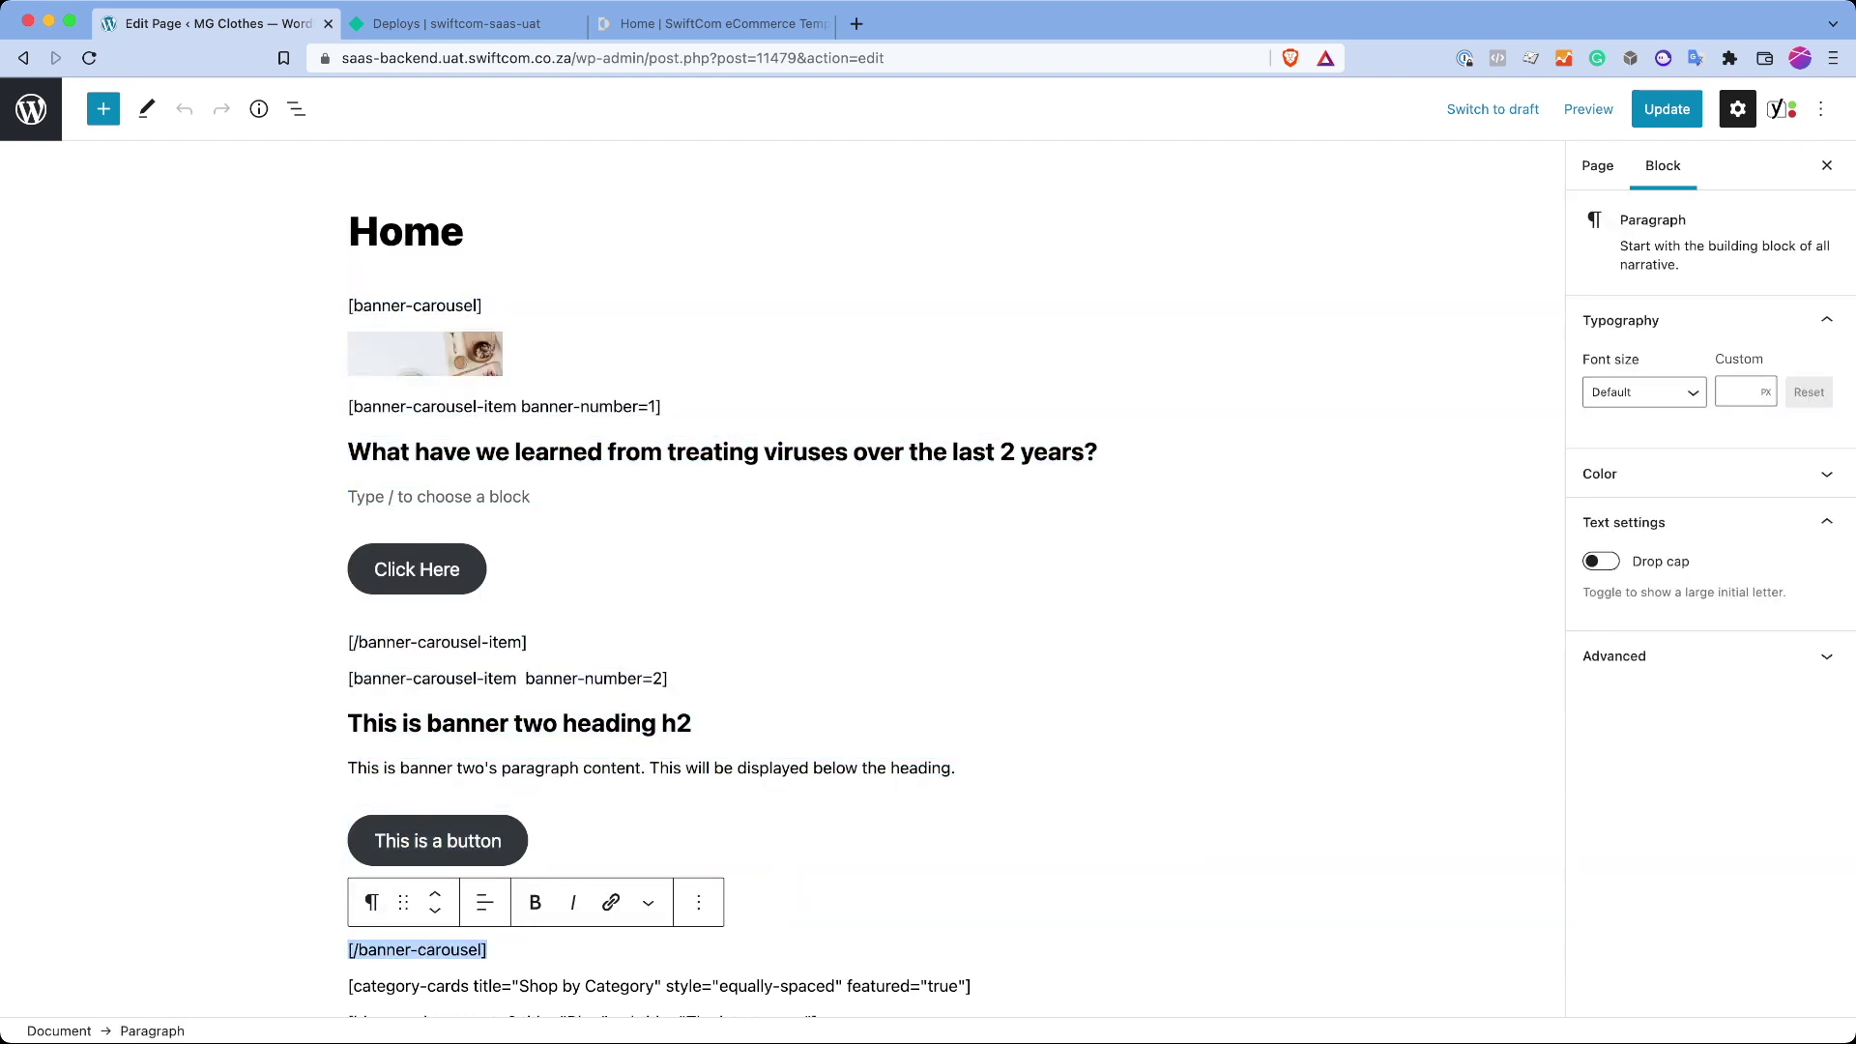
pyautogui.moveTo(527, 914); pyautogui.dragTo(350, 678)
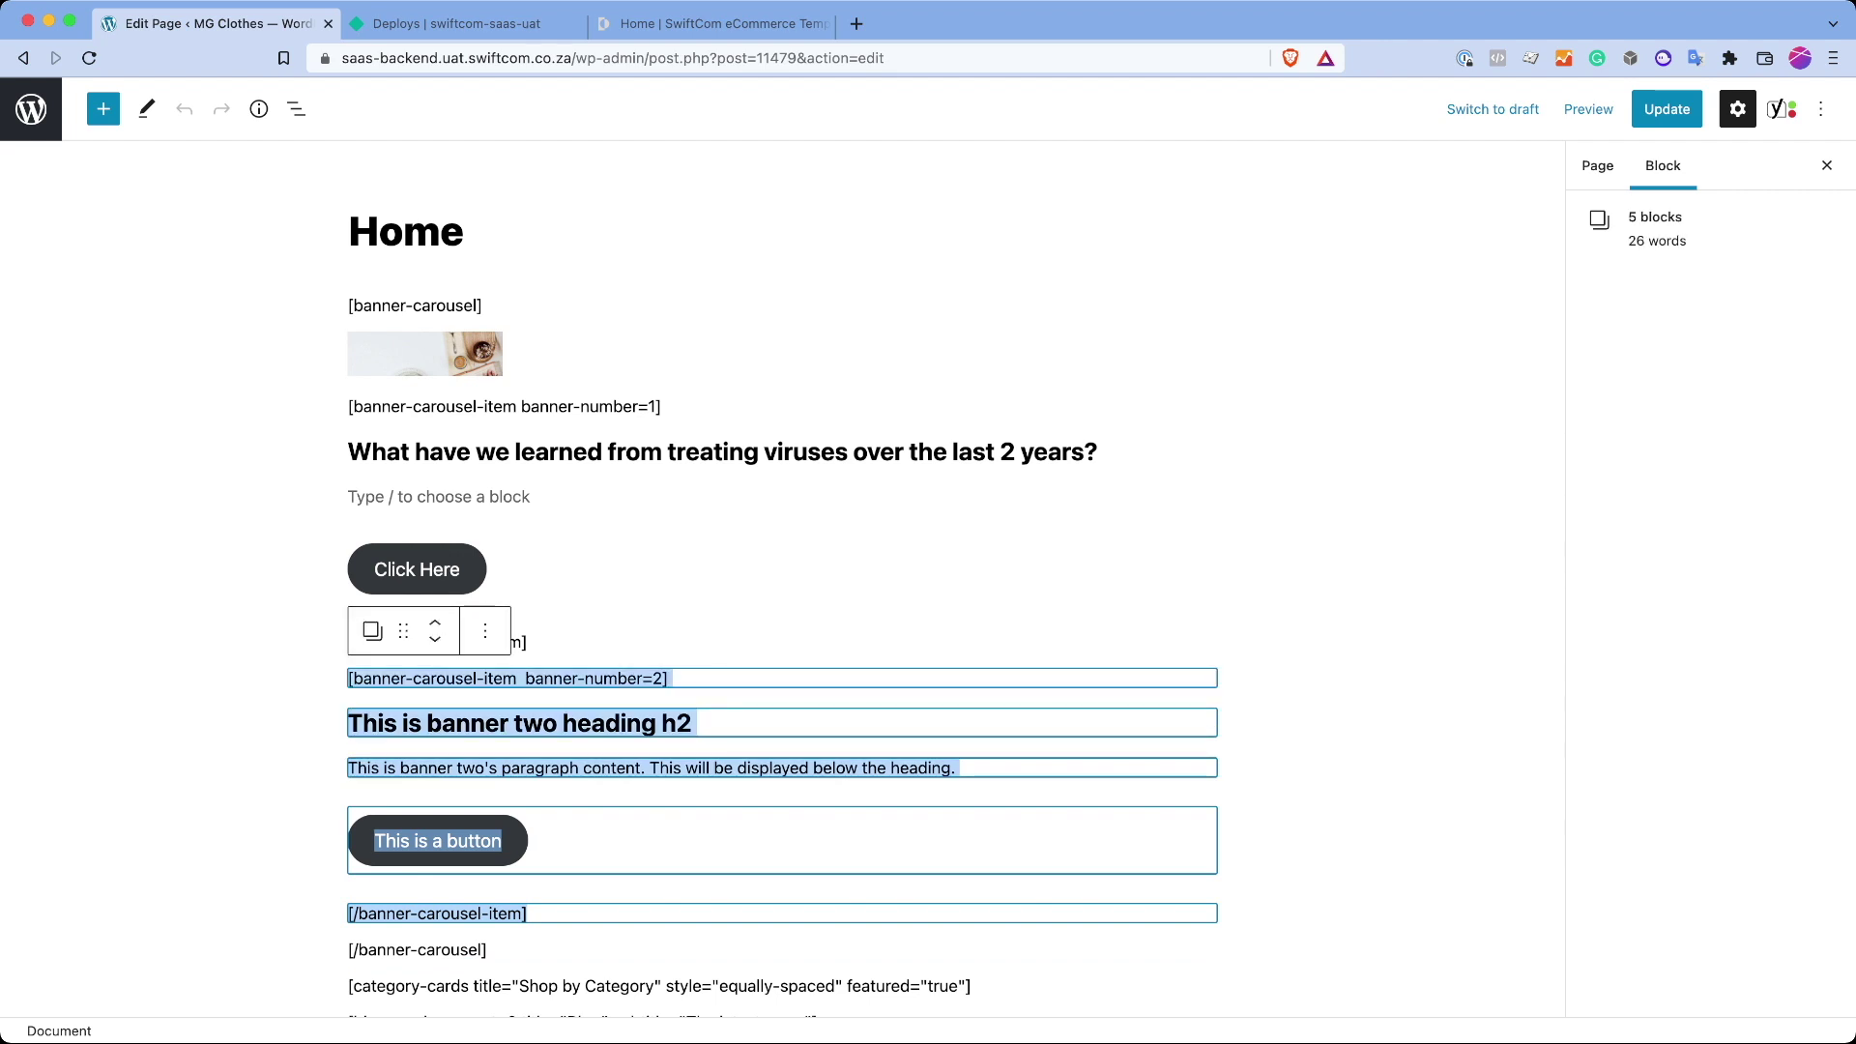
pyautogui.click(774, 619)
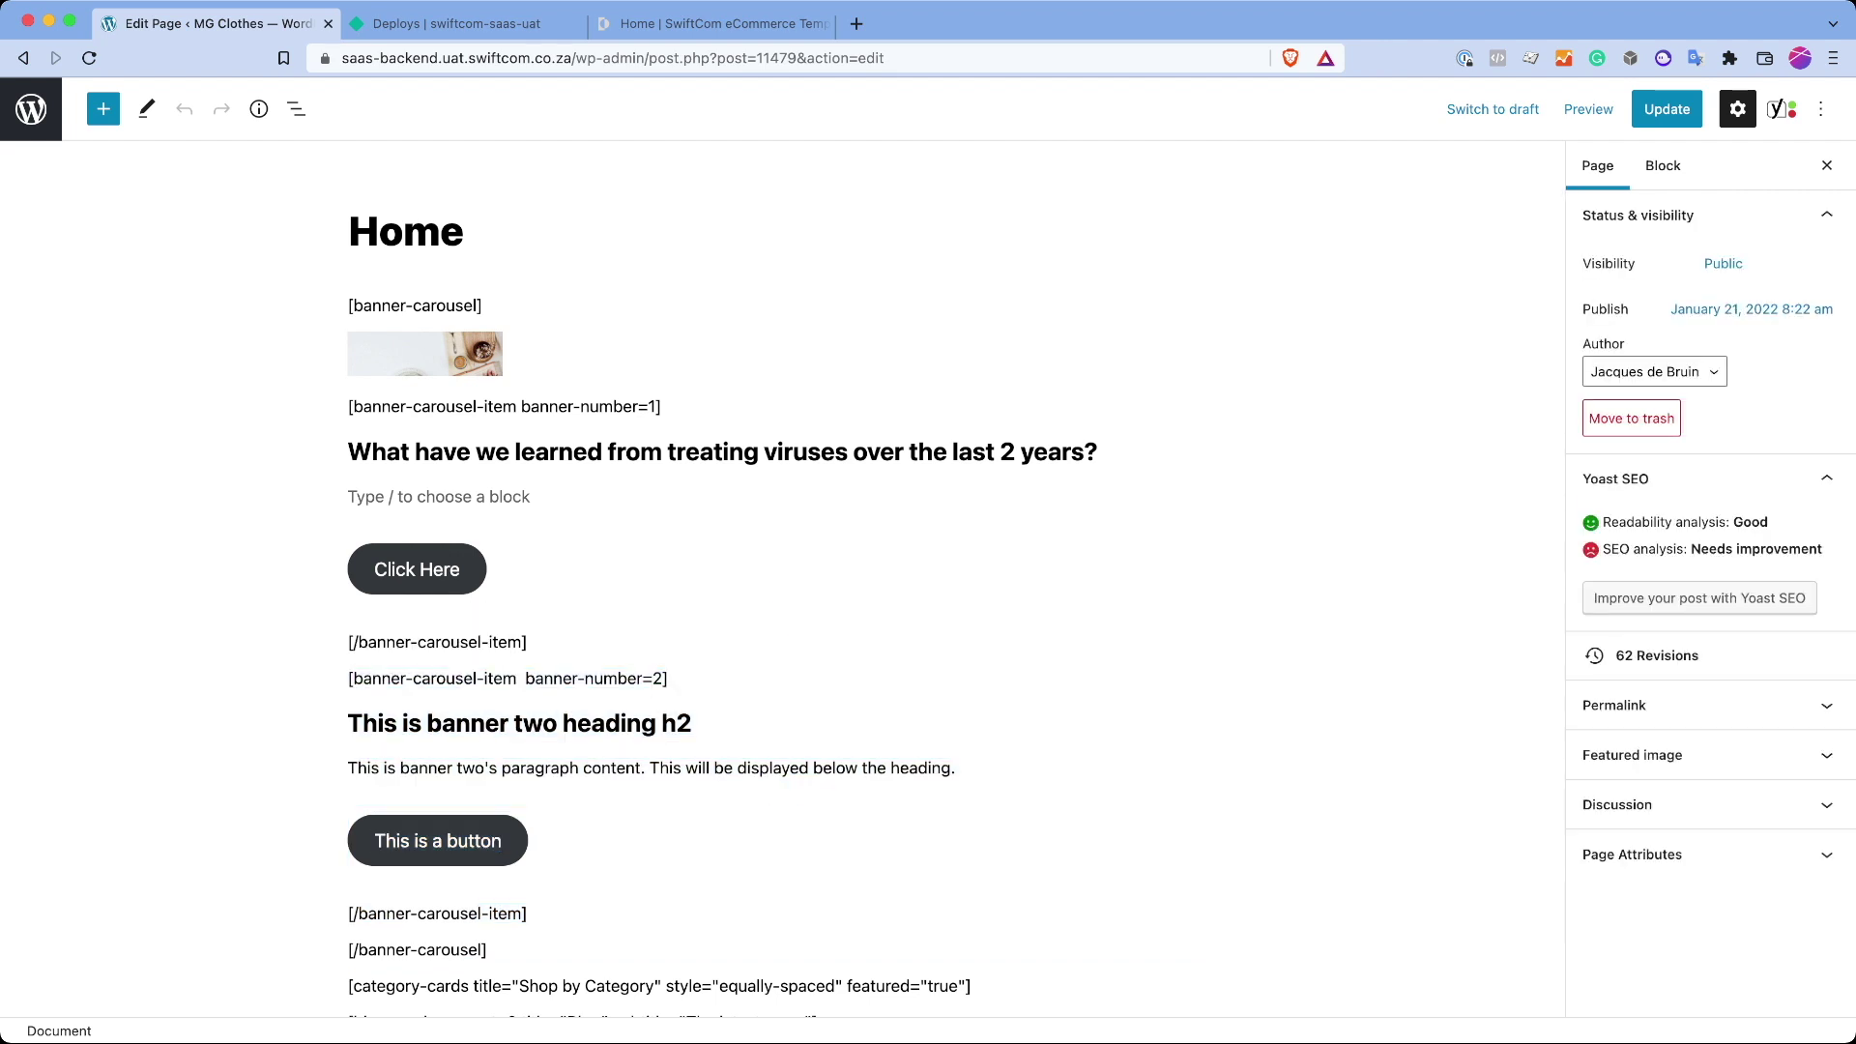
pyautogui.click(781, 451)
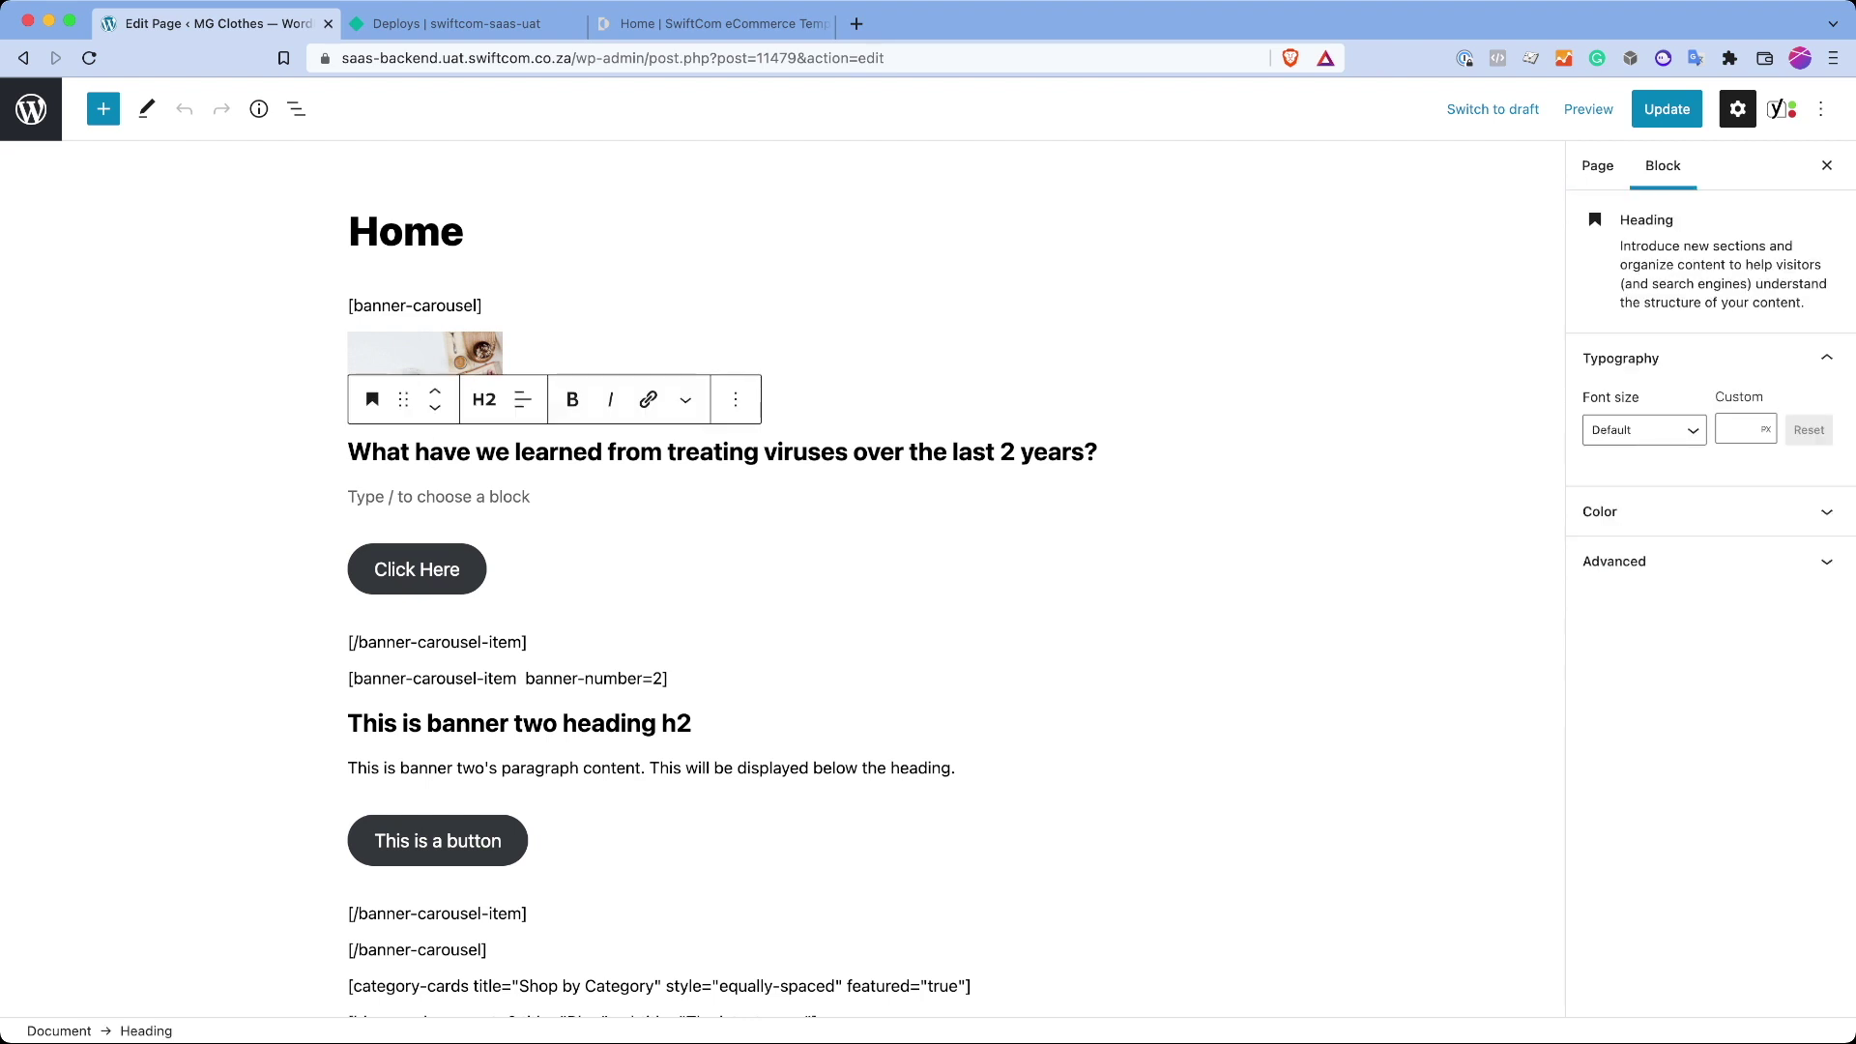
pyautogui.click(781, 541)
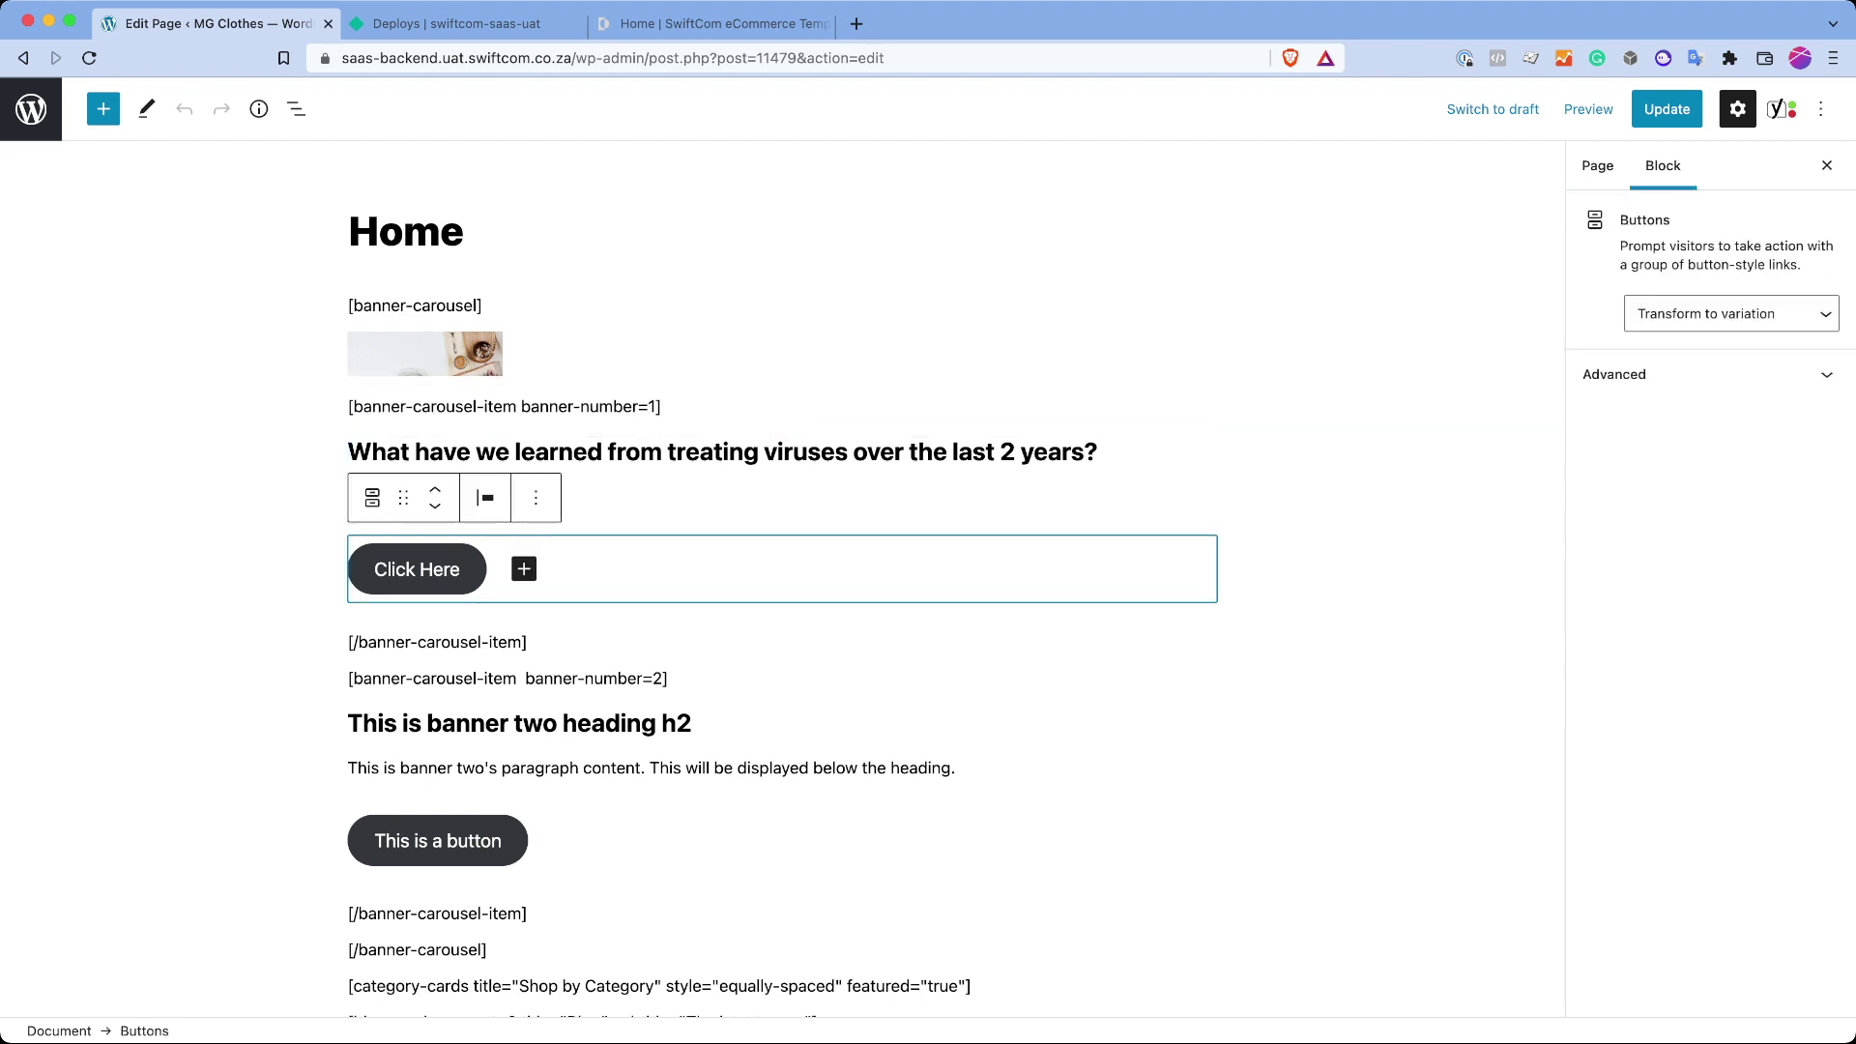
pyautogui.click(783, 426)
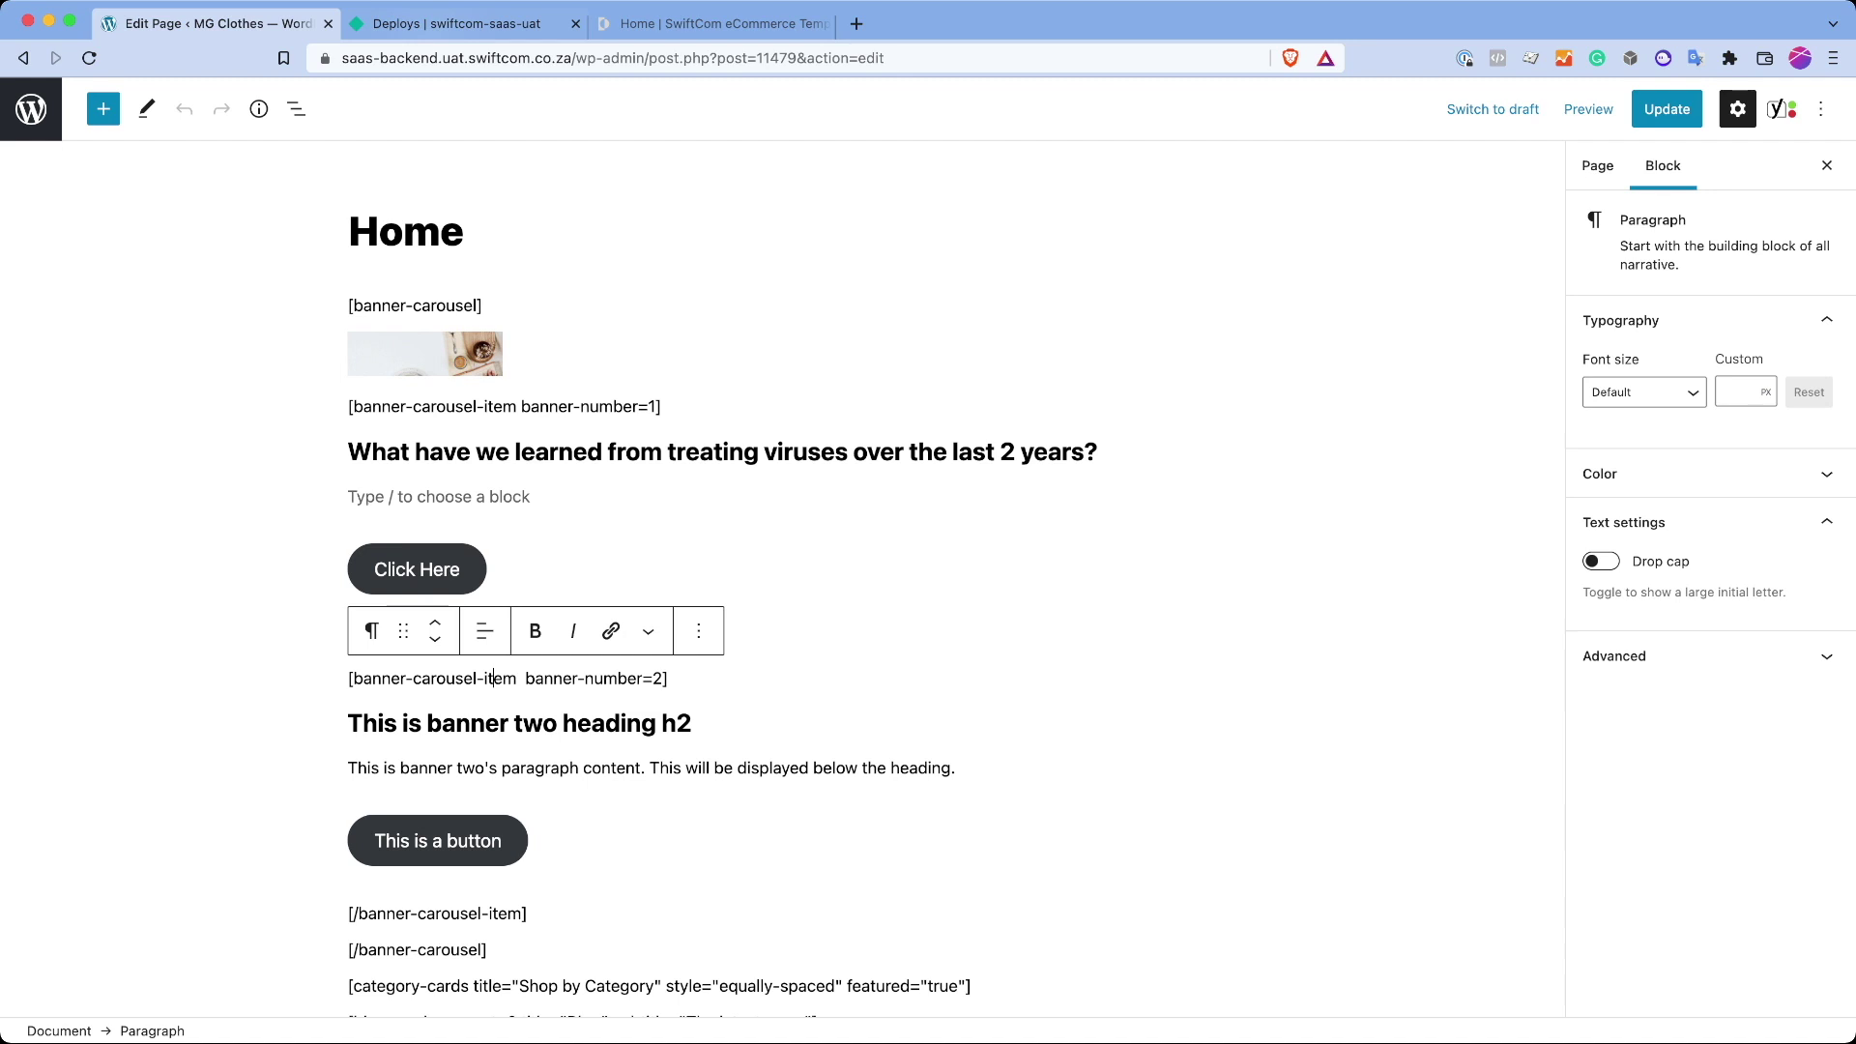
# Step: Compare the [banner-carousel] shortcode with the live storefront's home page banner
pyautogui.click(716, 24)
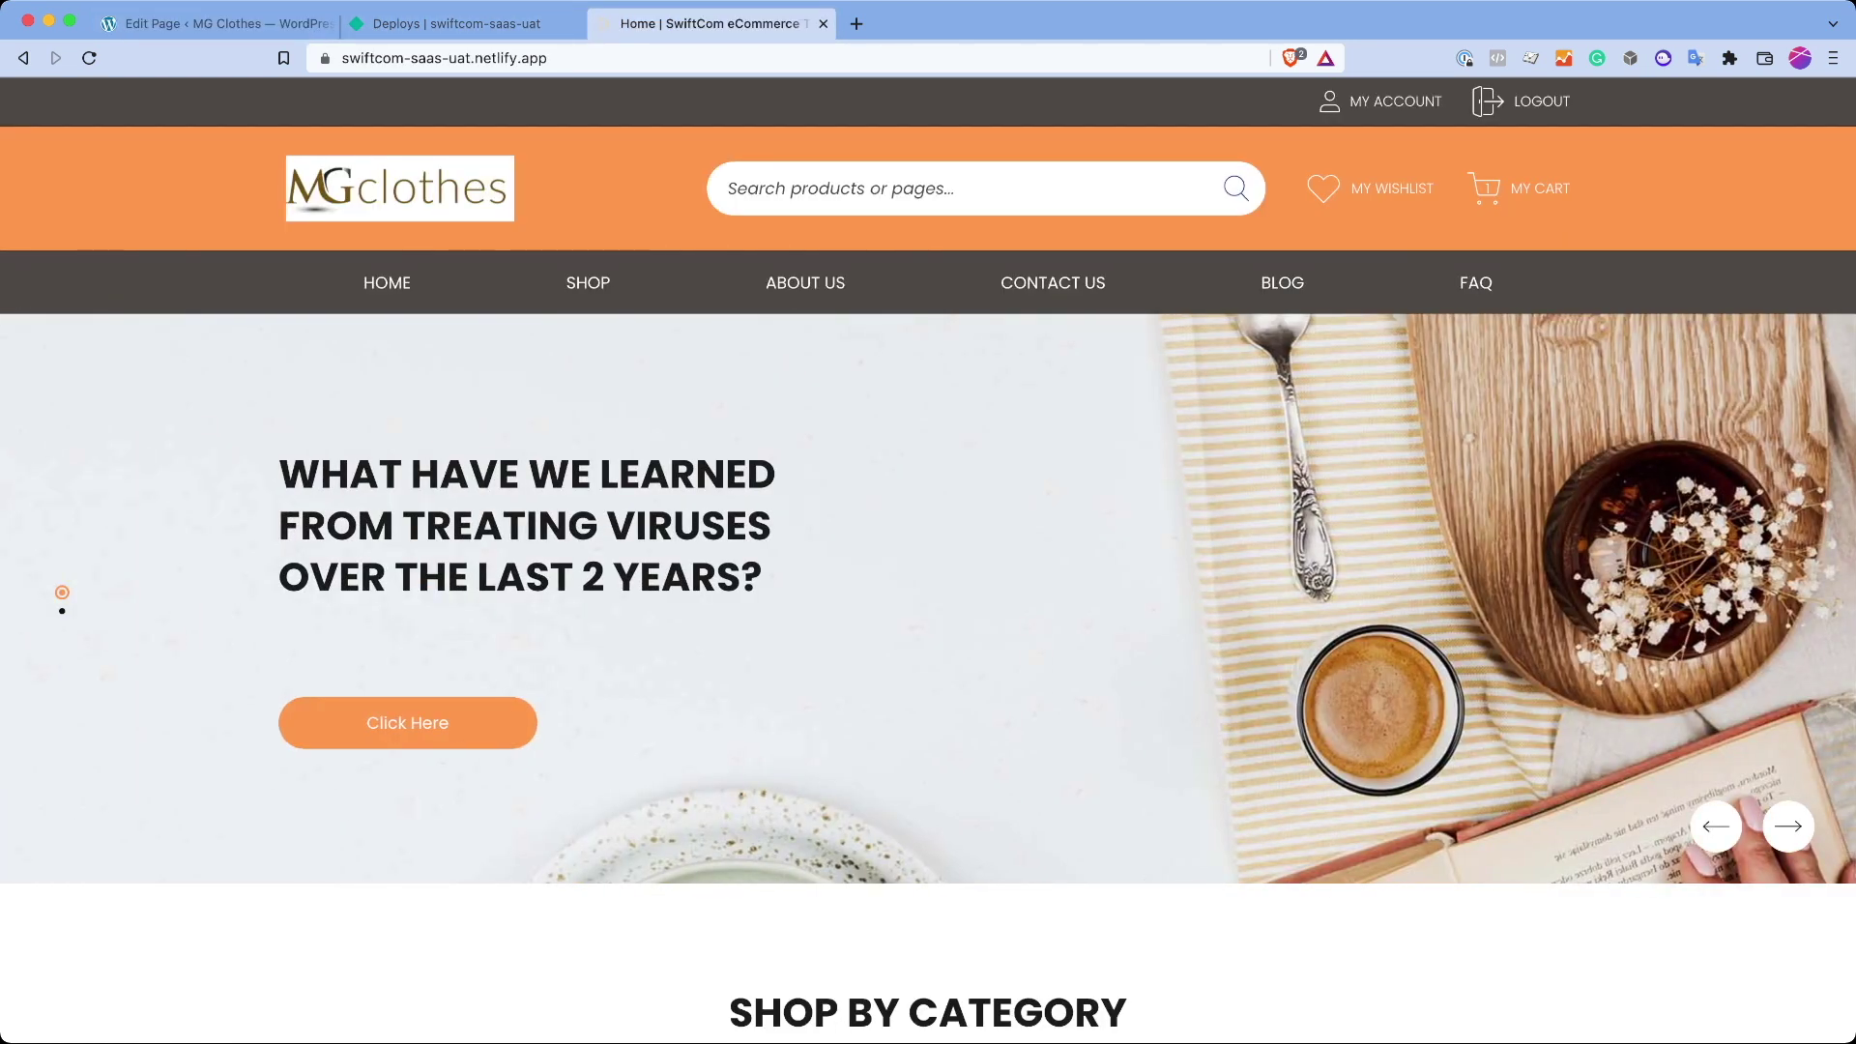
pyautogui.click(208, 23)
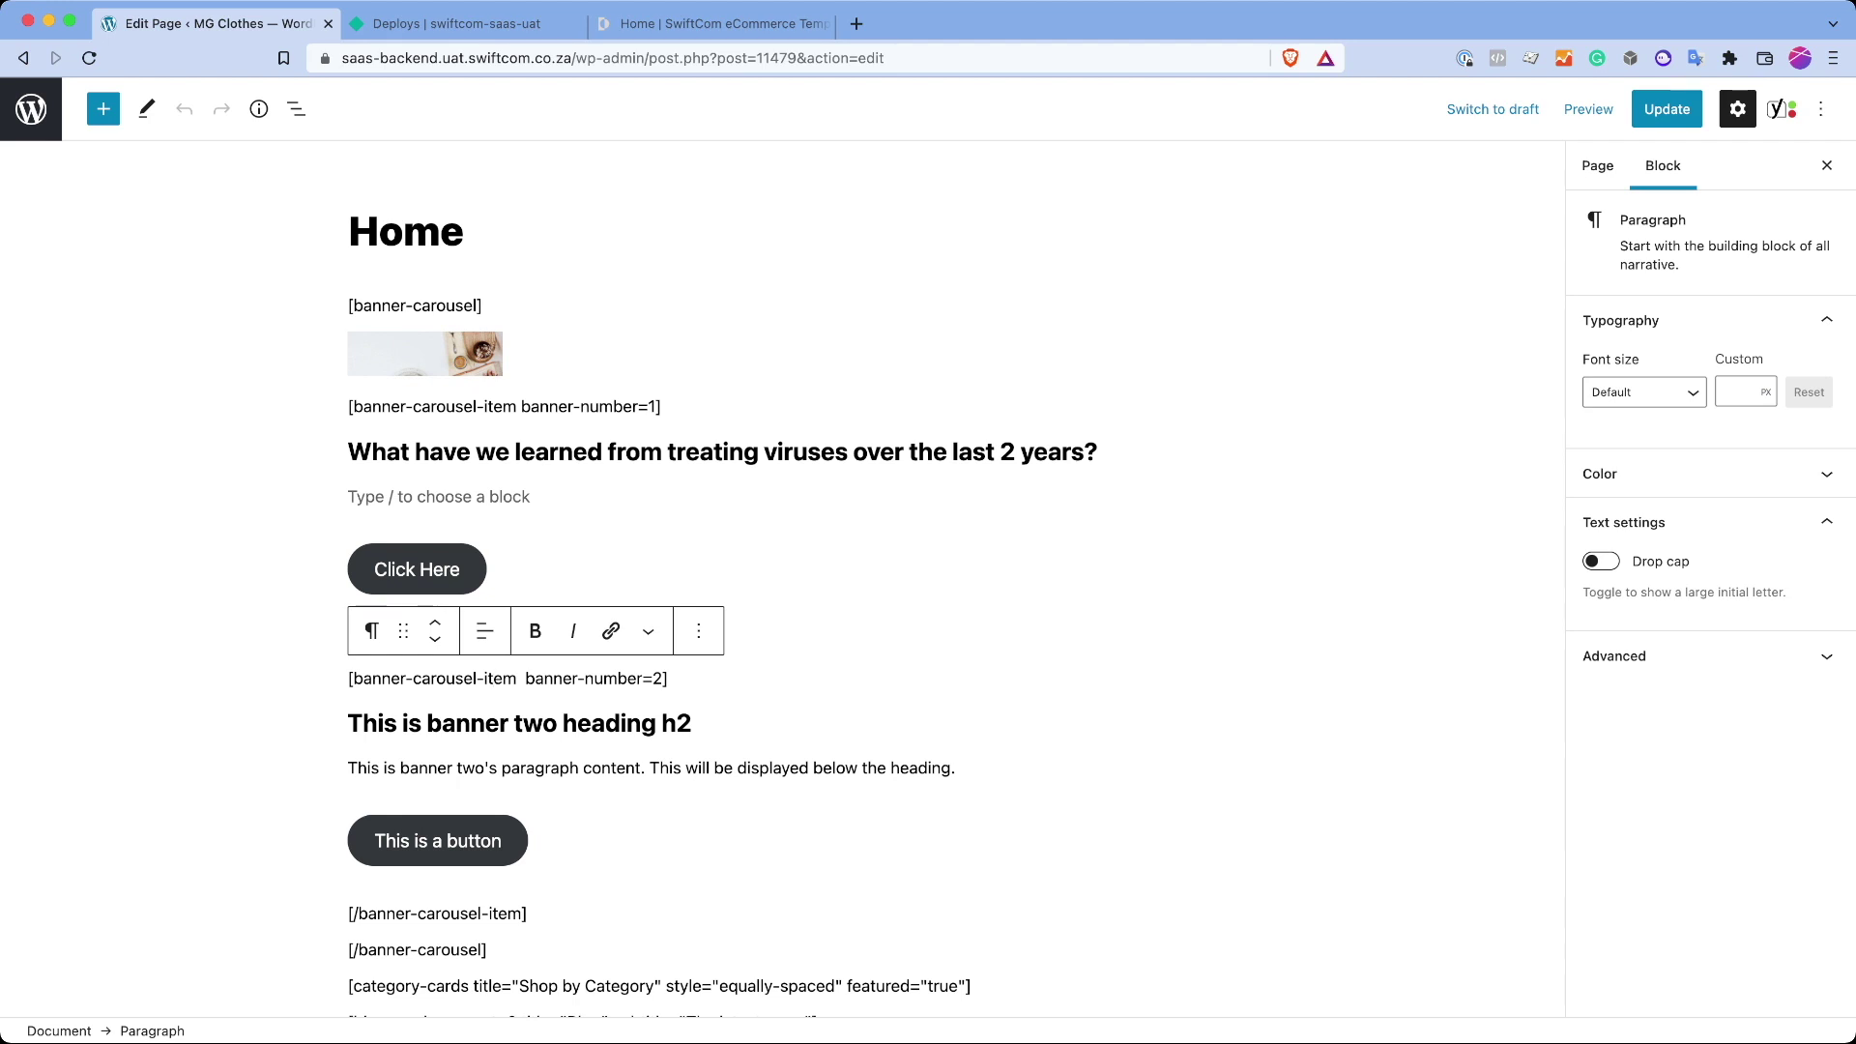
pyautogui.moveTo(482, 305); pyautogui.dragTo(348, 305)
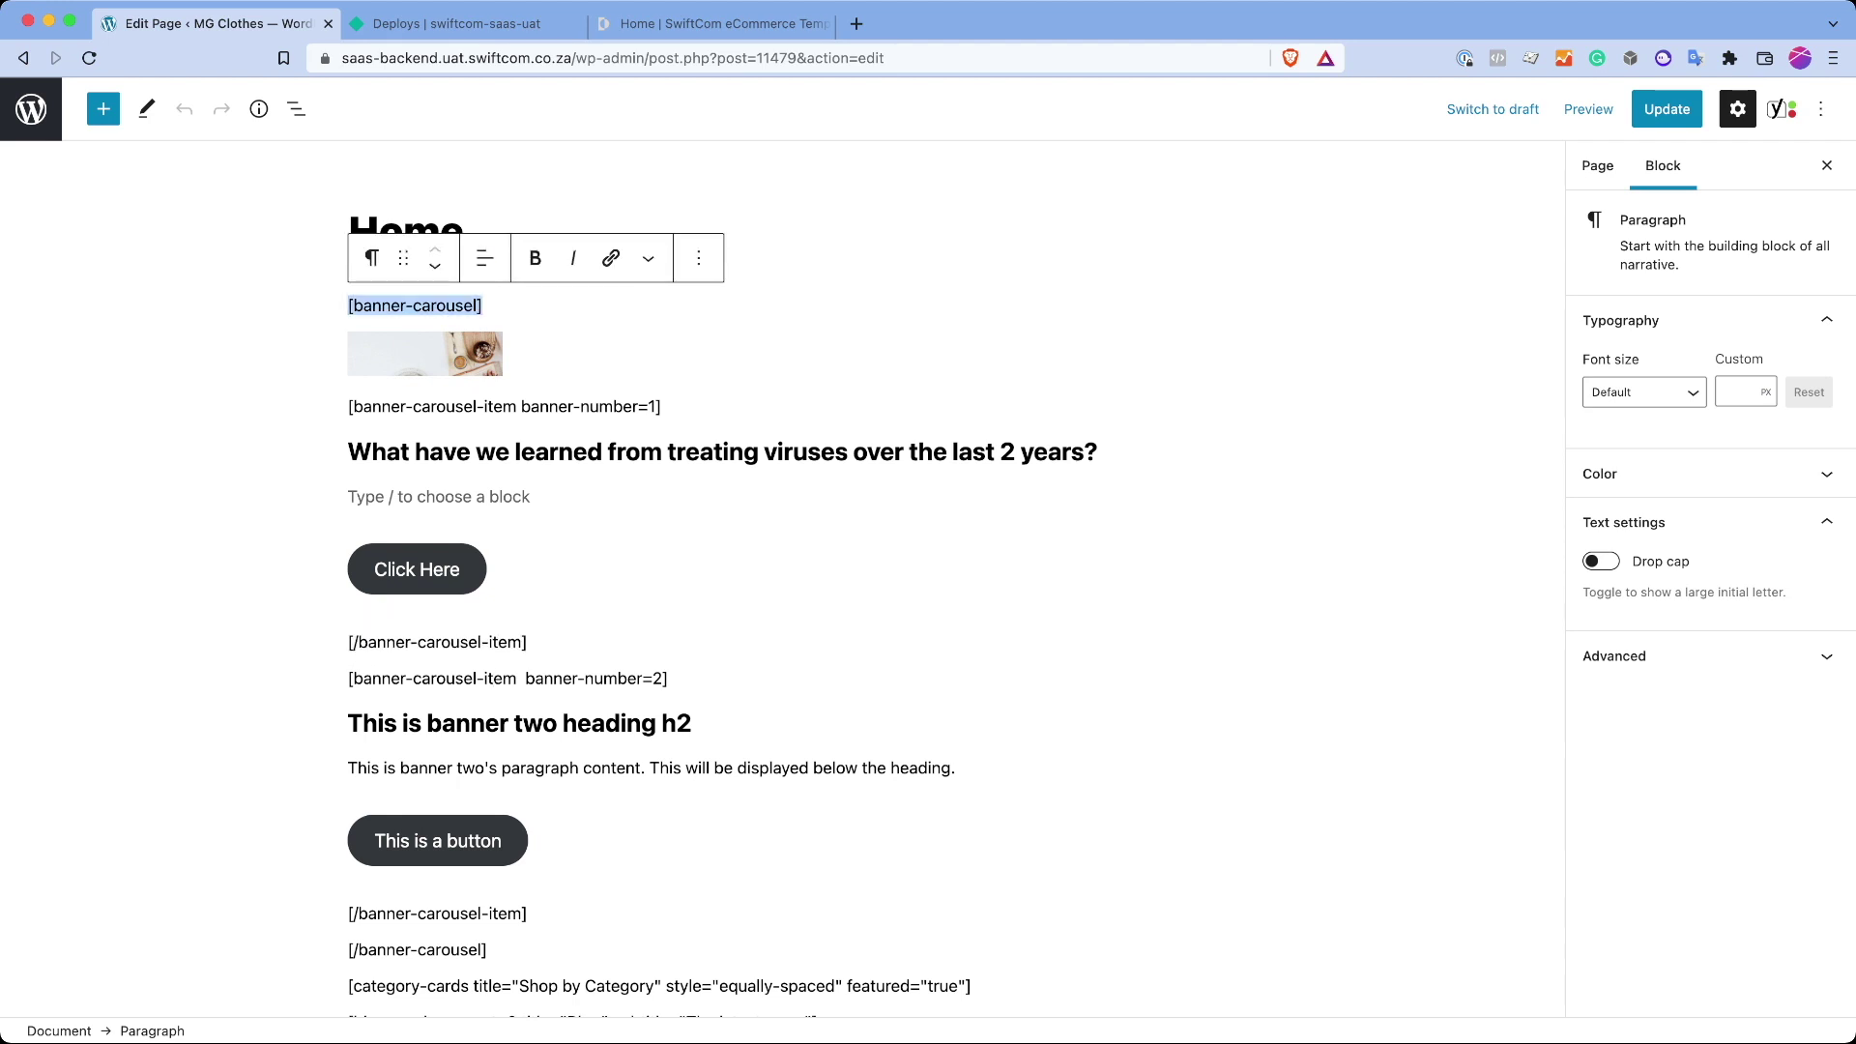
pyautogui.click(465, 305)
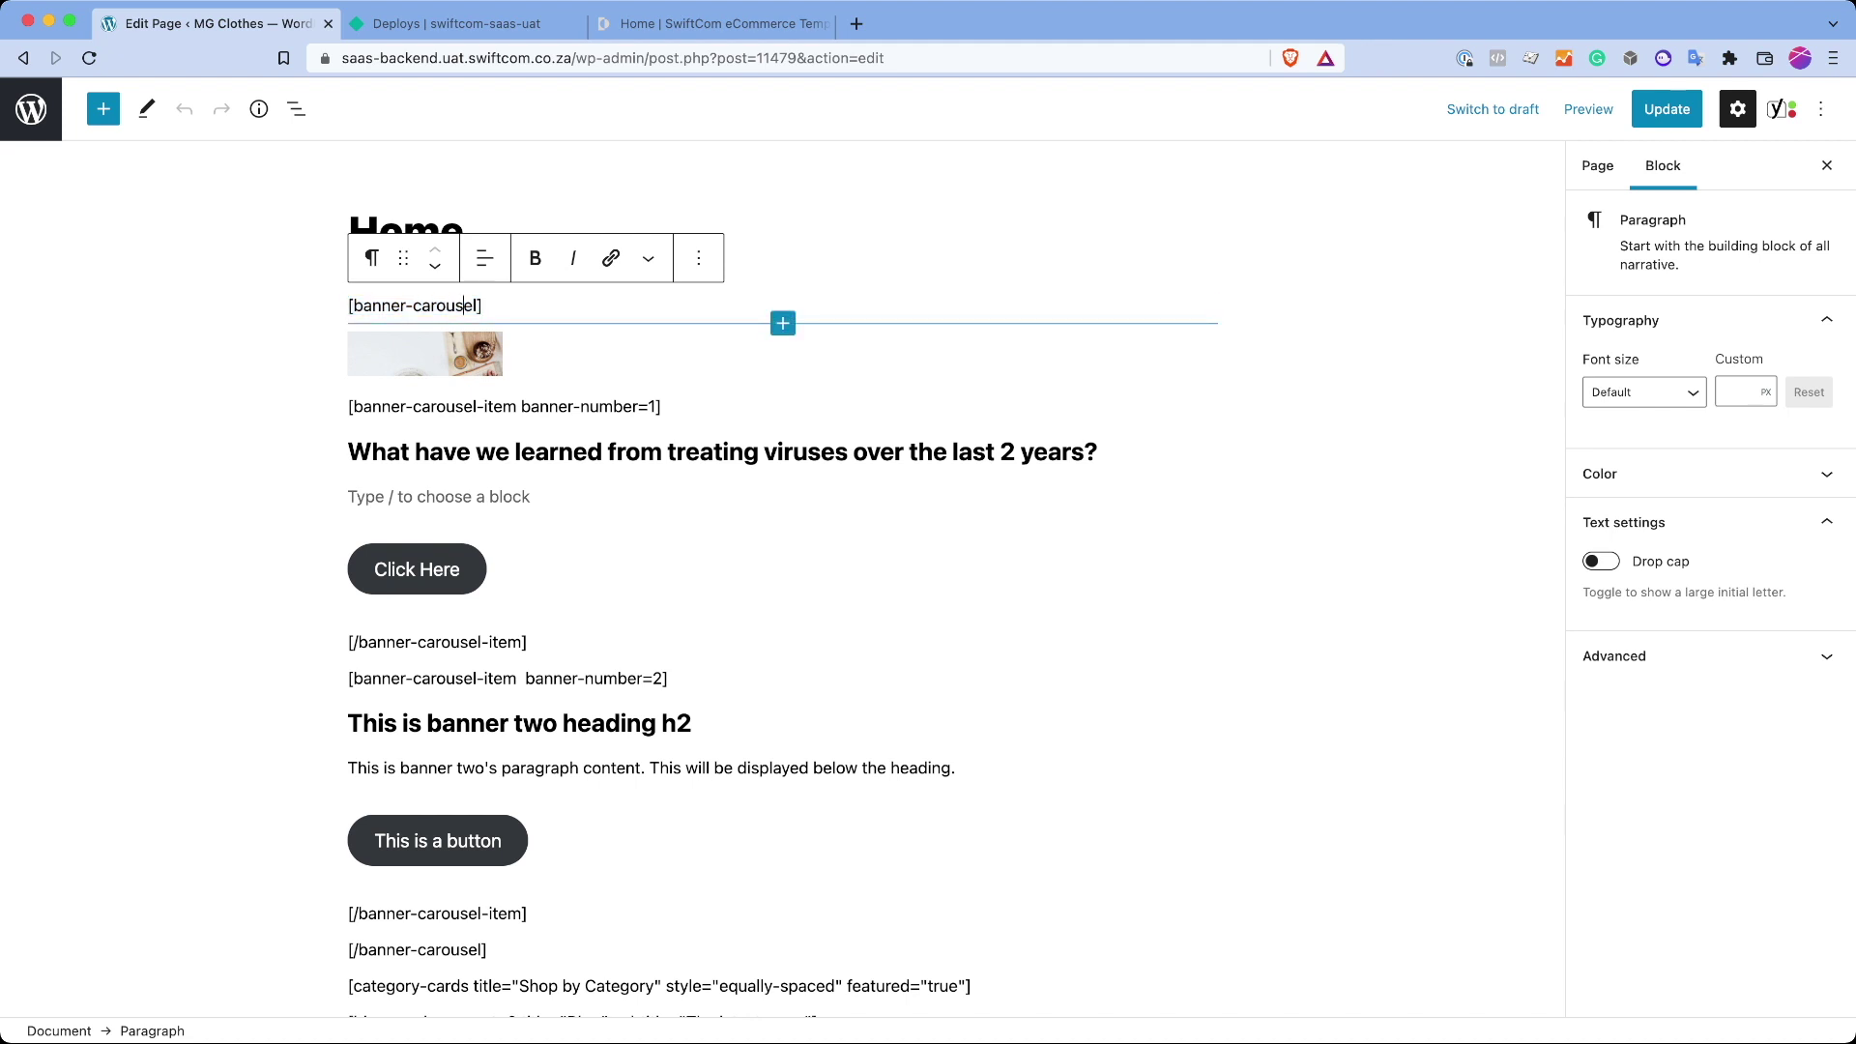
pyautogui.click(711, 23)
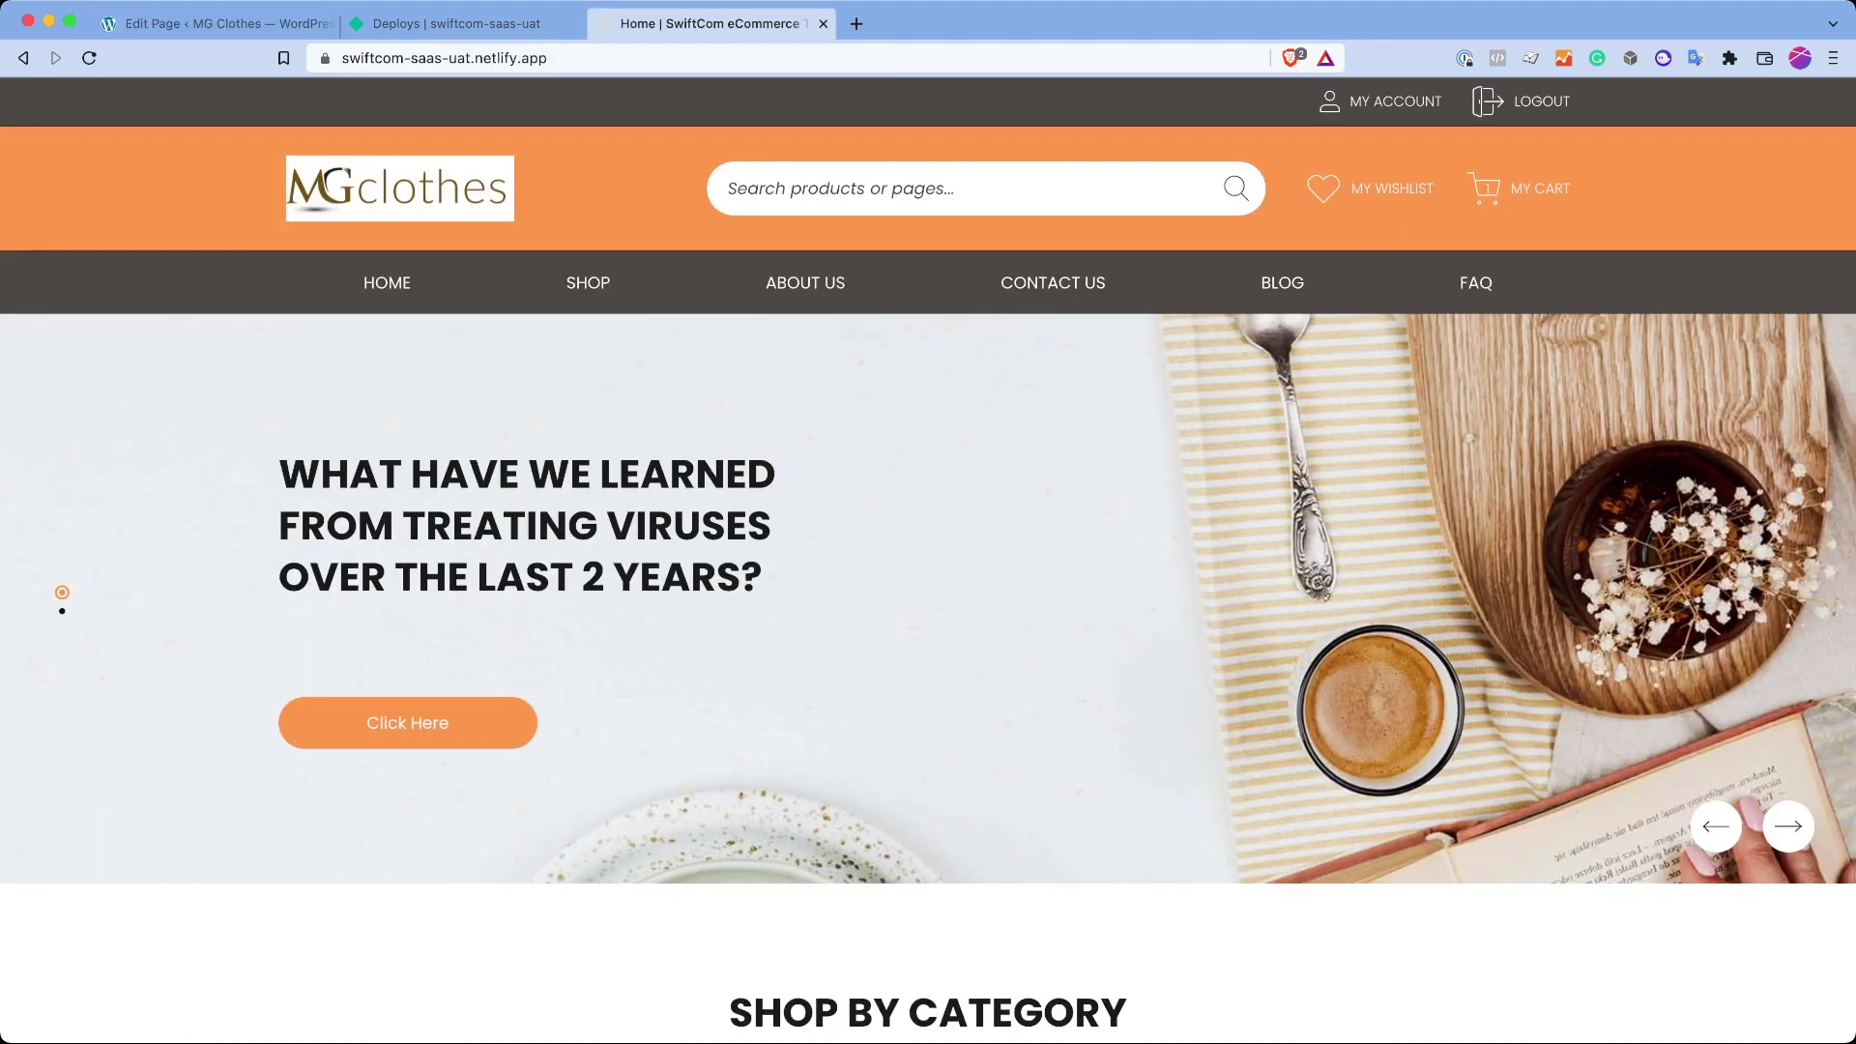
pyautogui.scroll(-7, 928, 580)
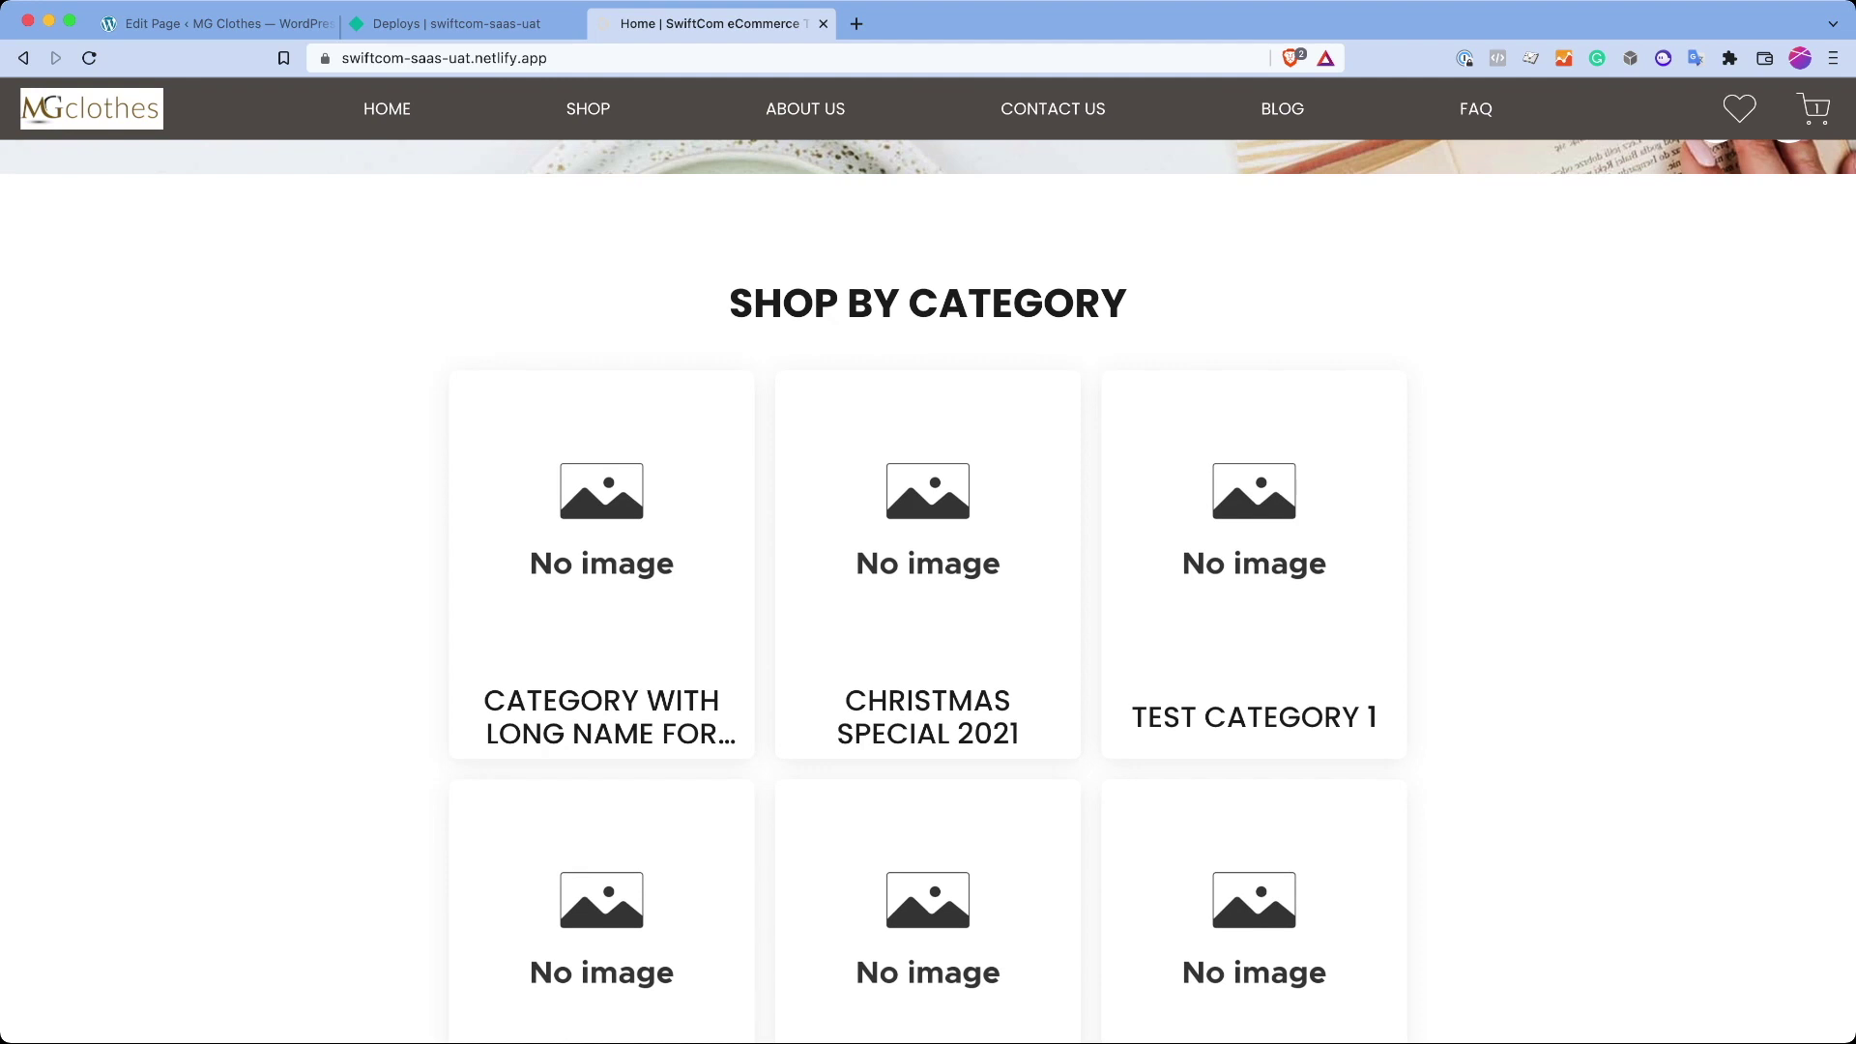
pyautogui.press('super+1')
pyautogui.scroll(-2, 774, 580)
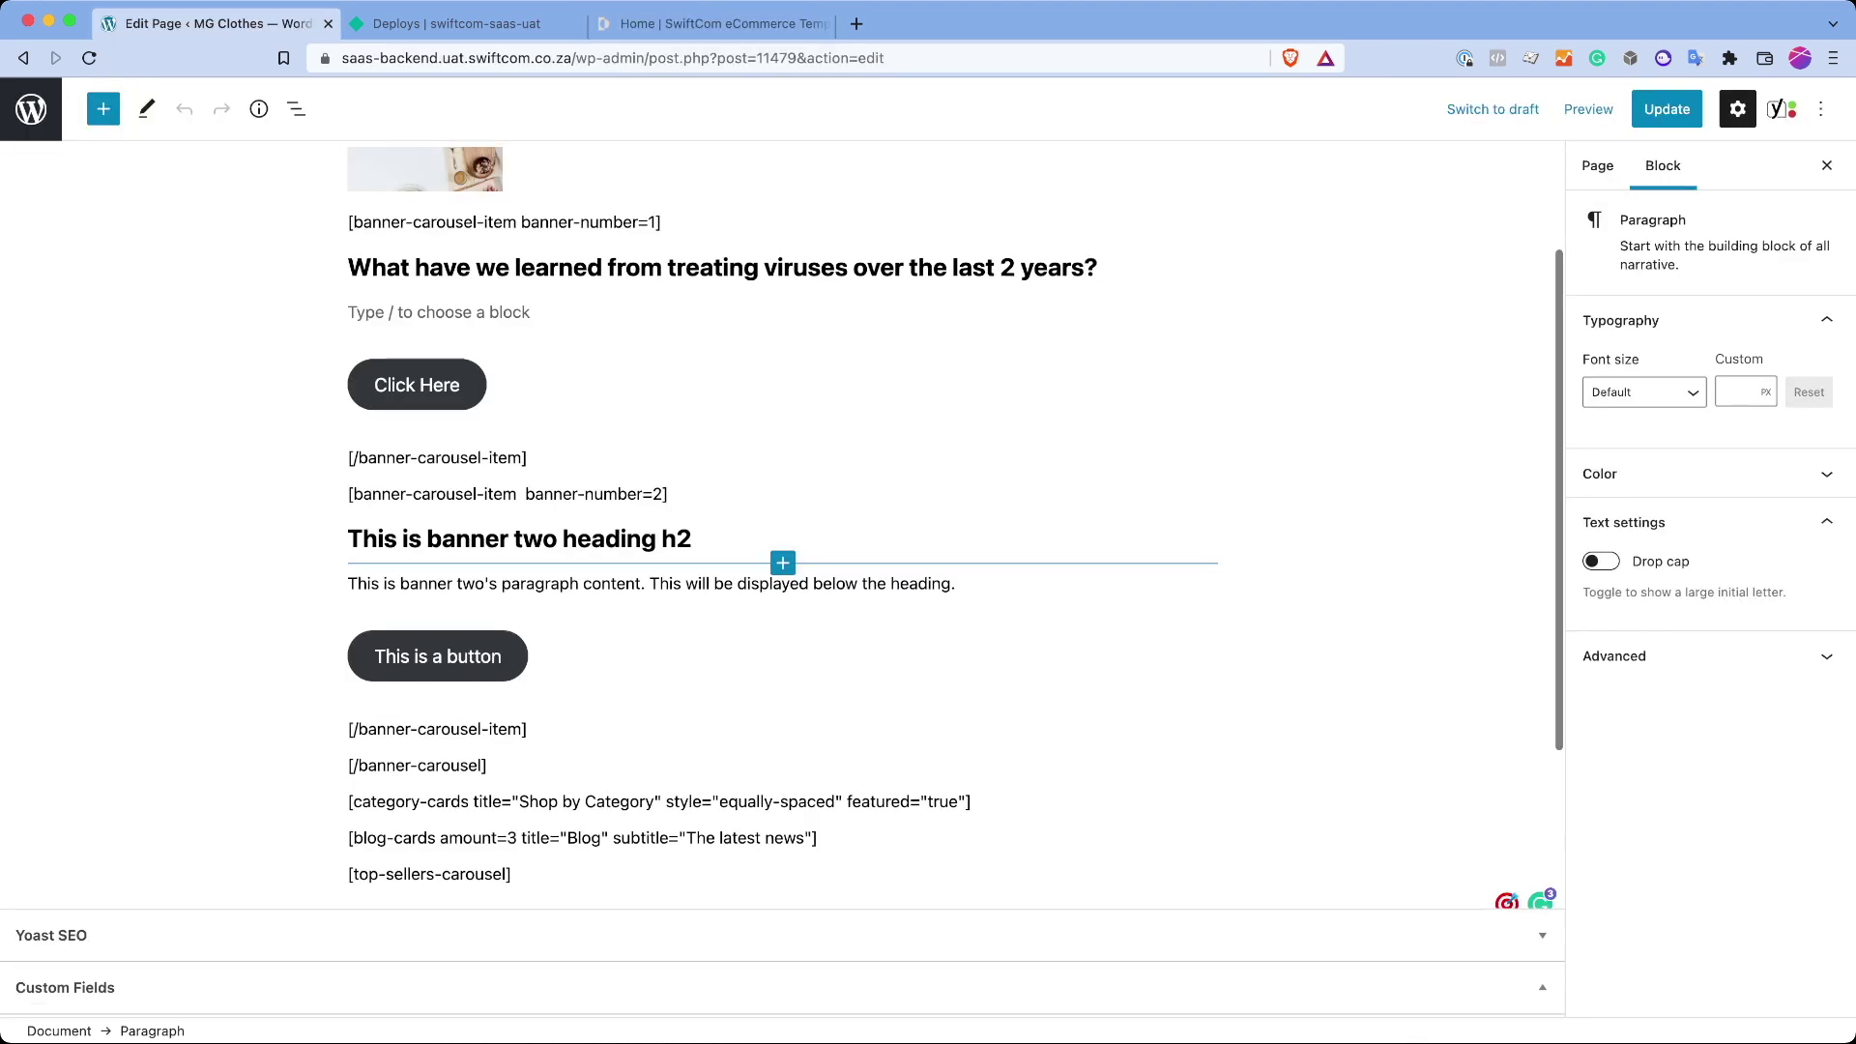
pyautogui.tripleClick(571, 802)
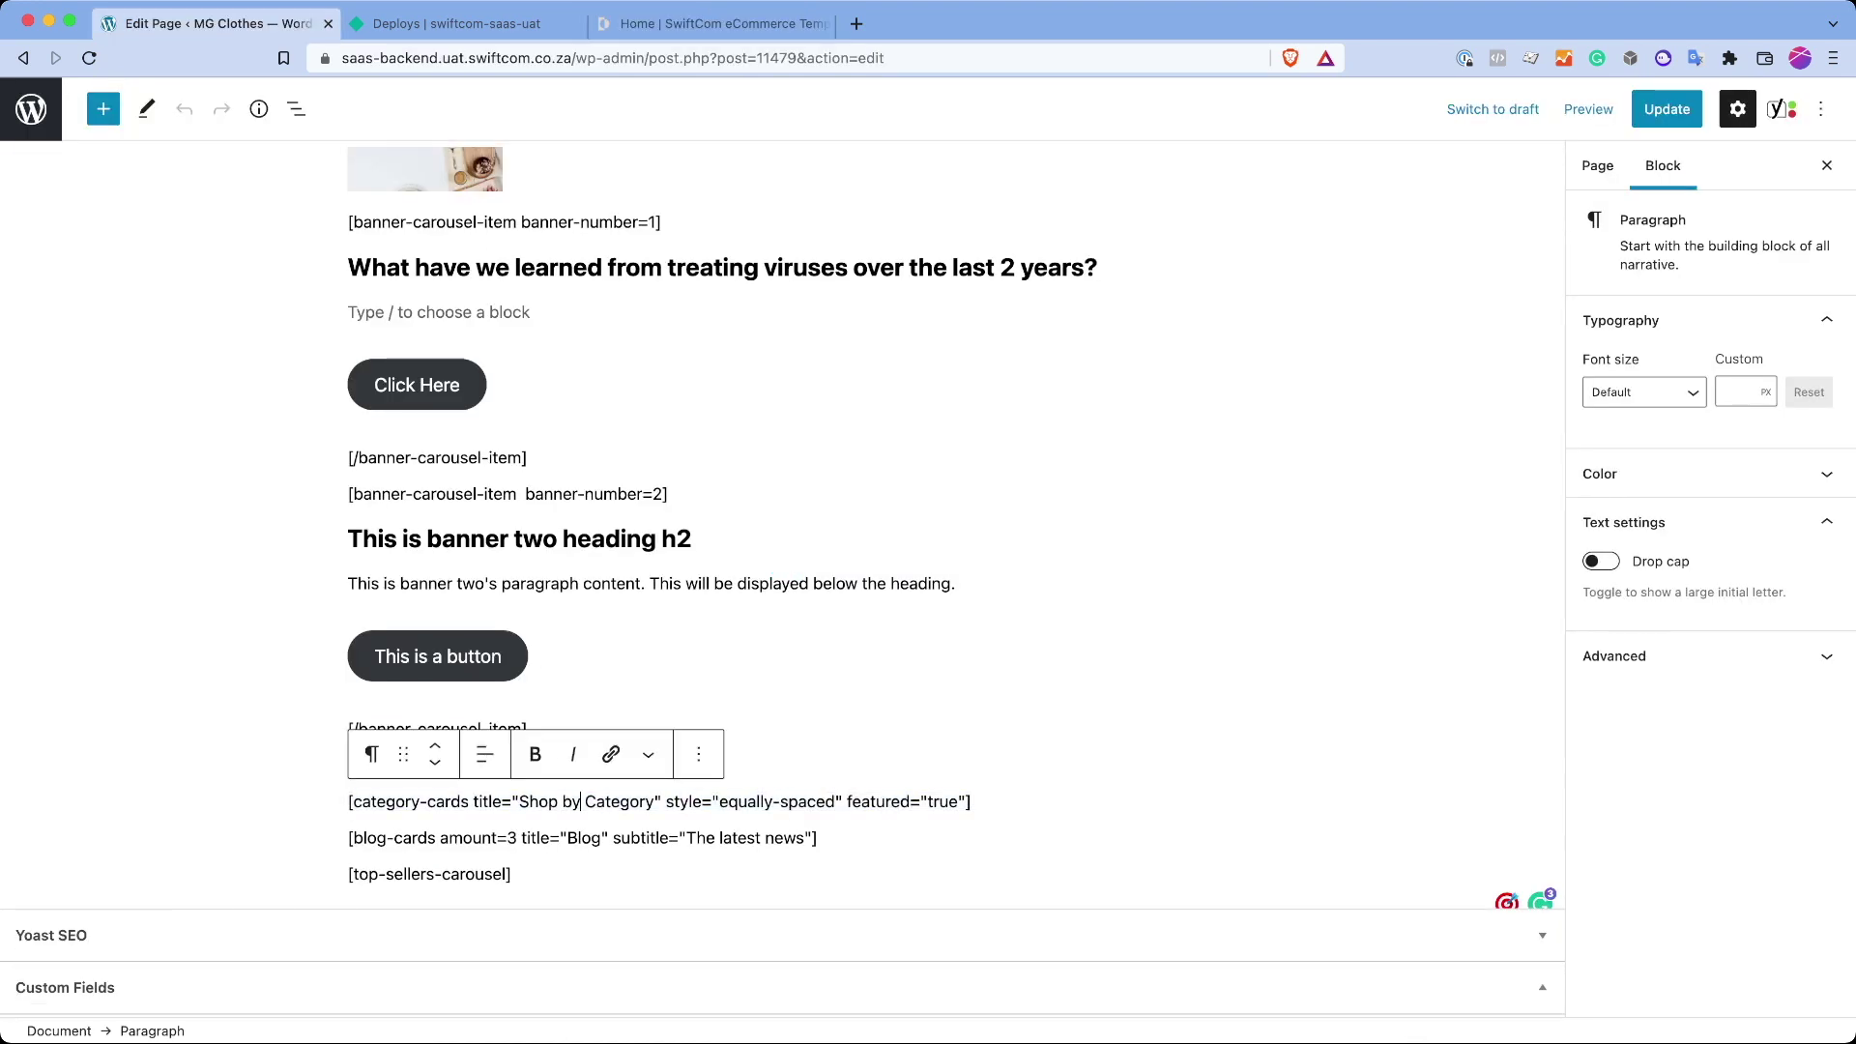
pyautogui.moveTo(530, 802); pyautogui.dragTo(646, 802)
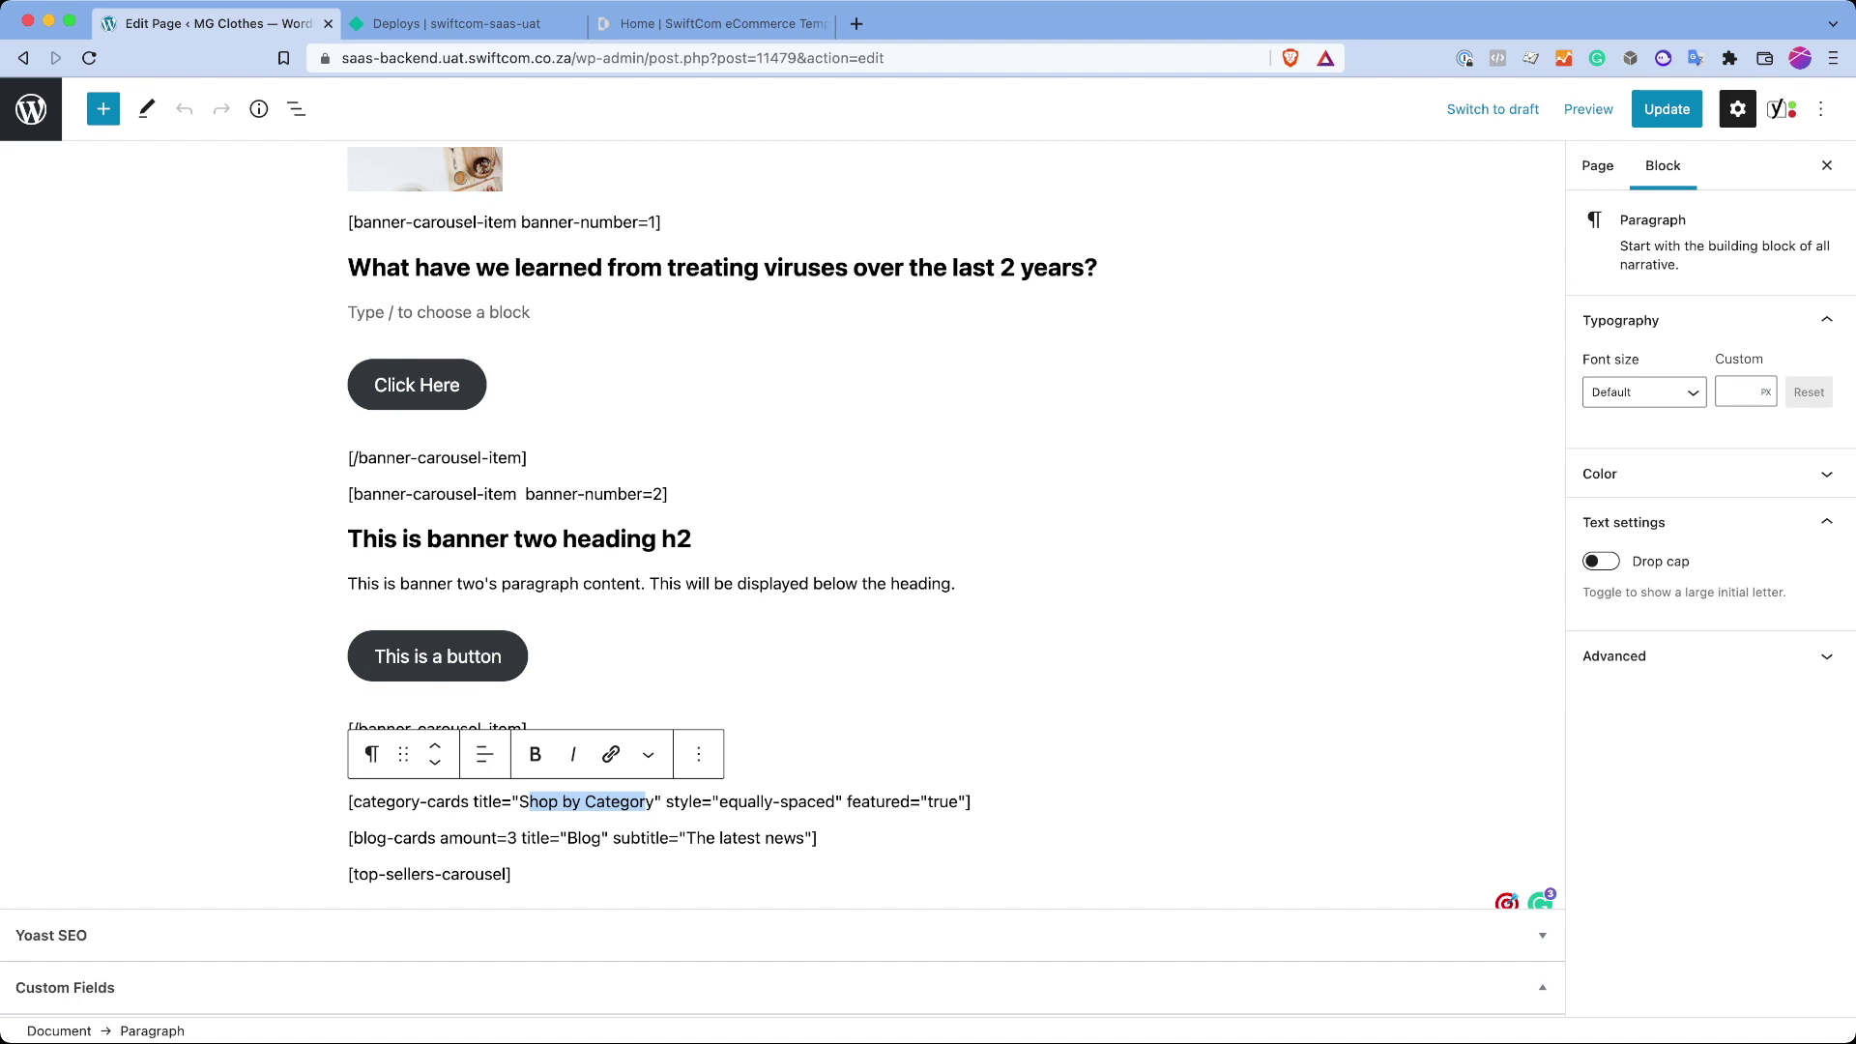
pyautogui.moveTo(719, 801); pyautogui.dragTo(758, 801)
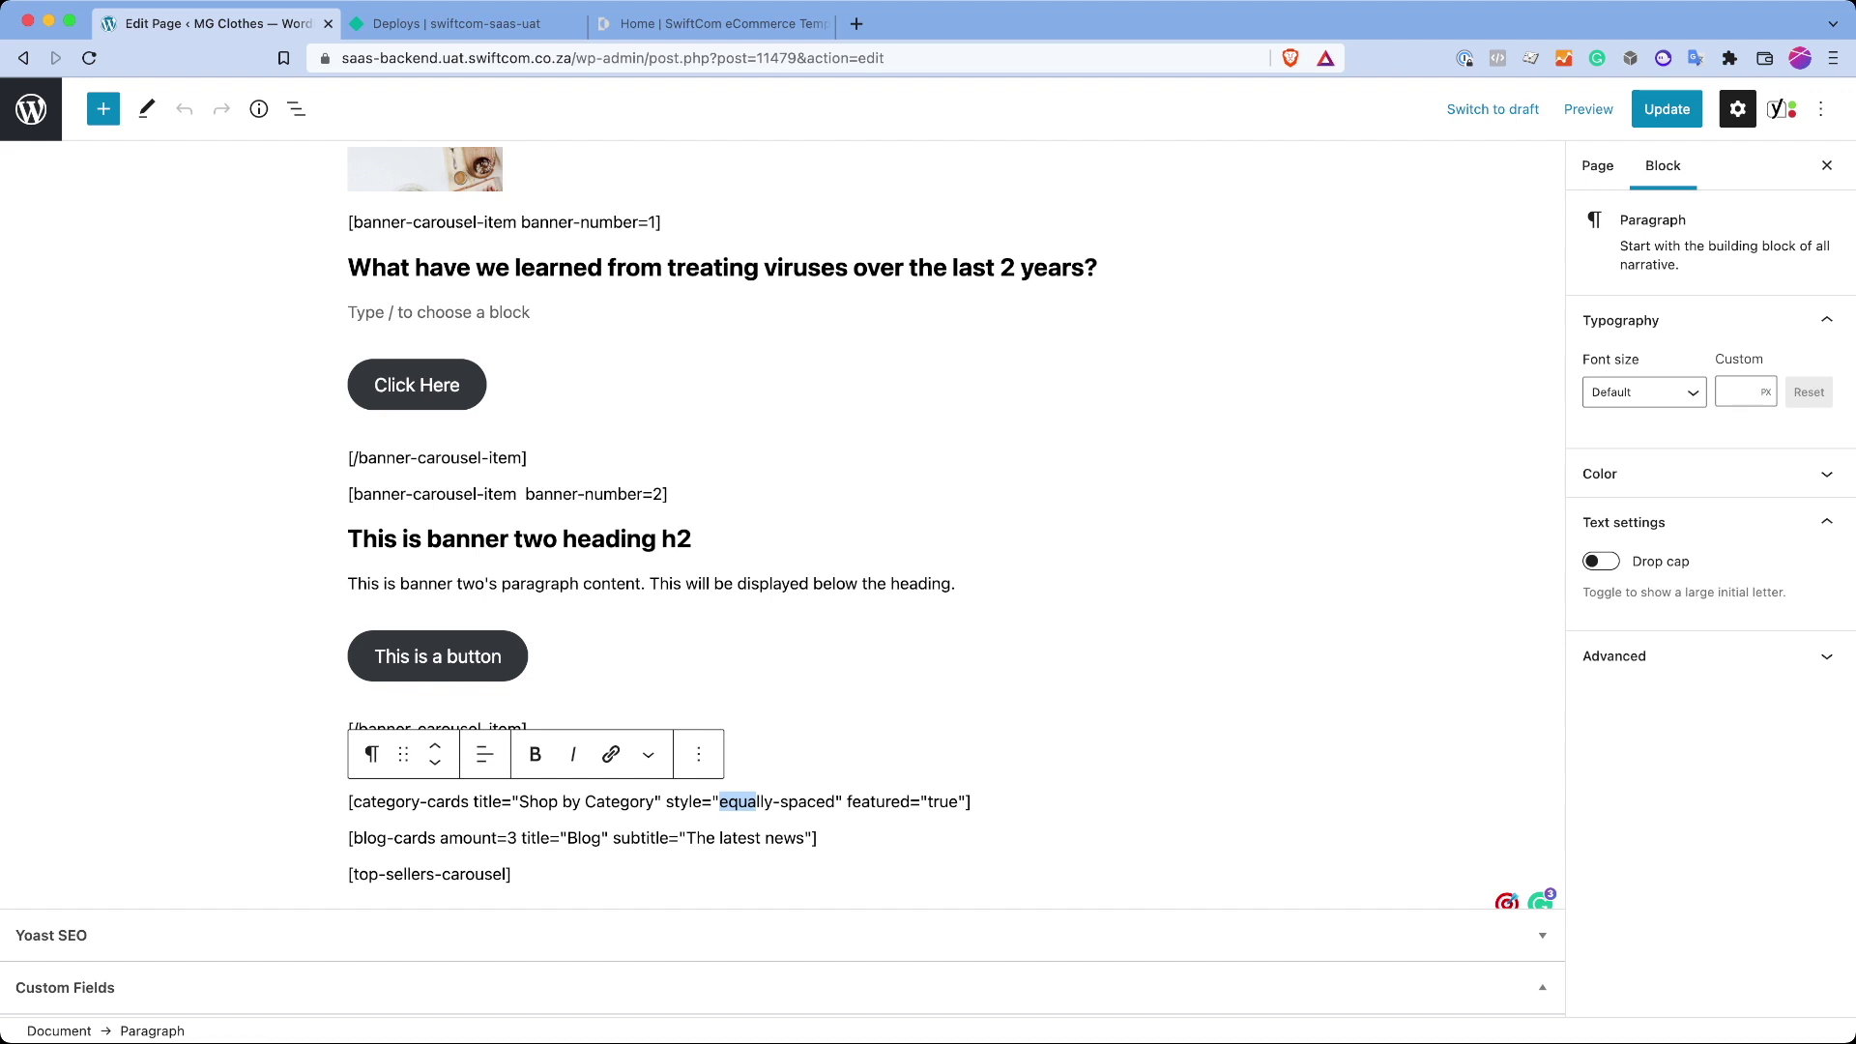
pyautogui.moveTo(757, 802); pyautogui.dragTo(513, 986)
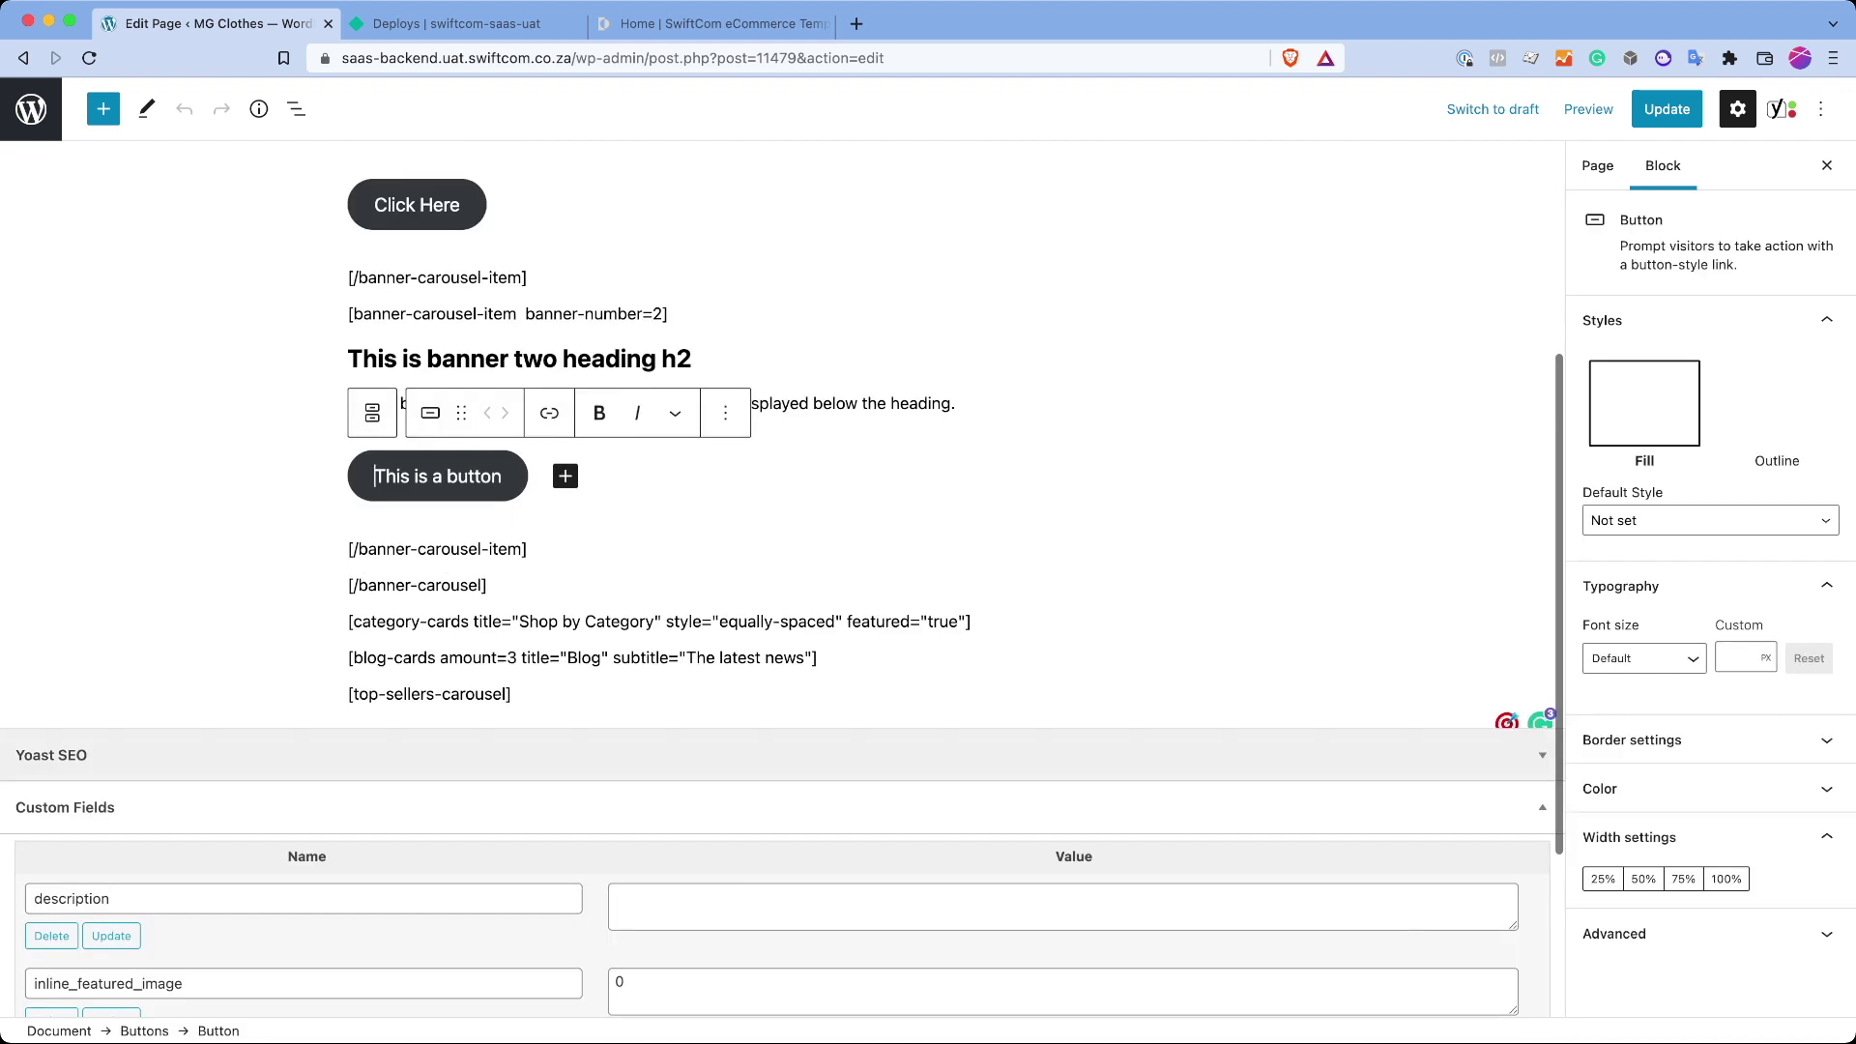
pyautogui.click(435, 766)
pyautogui.click(392, 695)
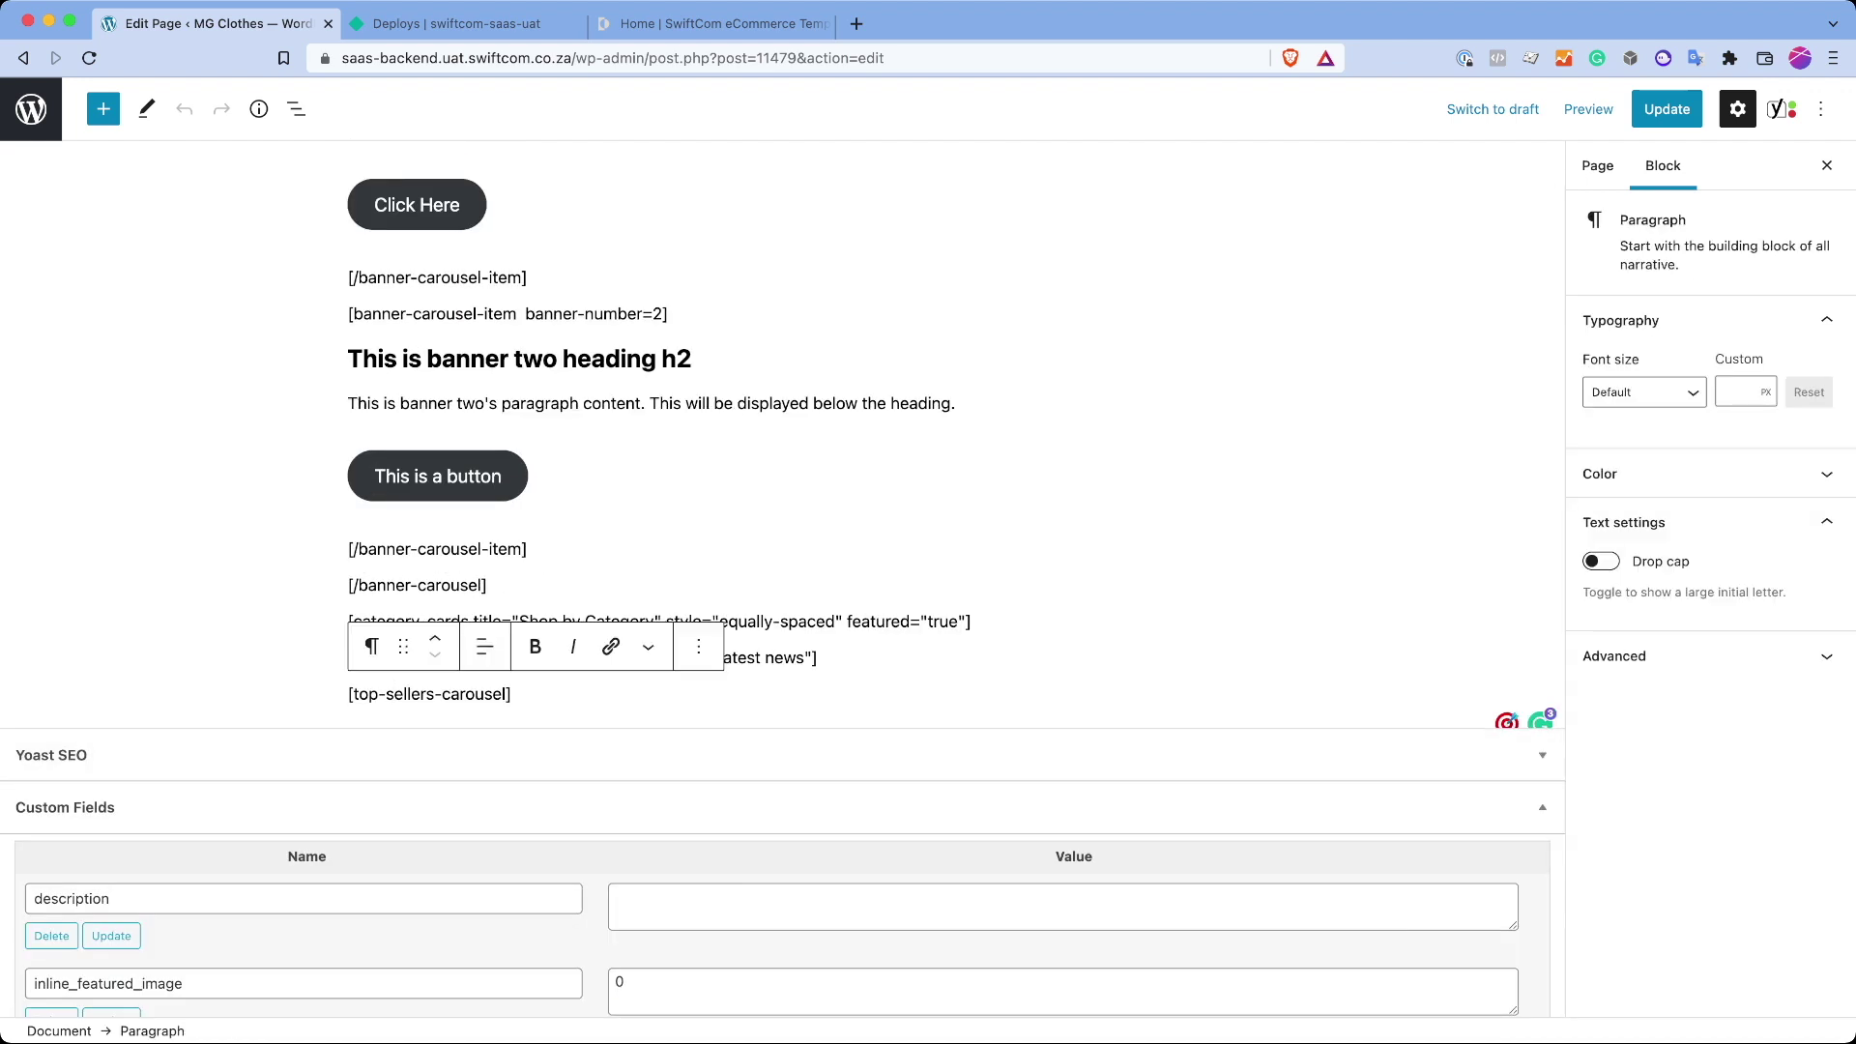
pyautogui.press('super+a')
pyautogui.hotkey('shift', 'Up')
pyautogui.press('super+3')
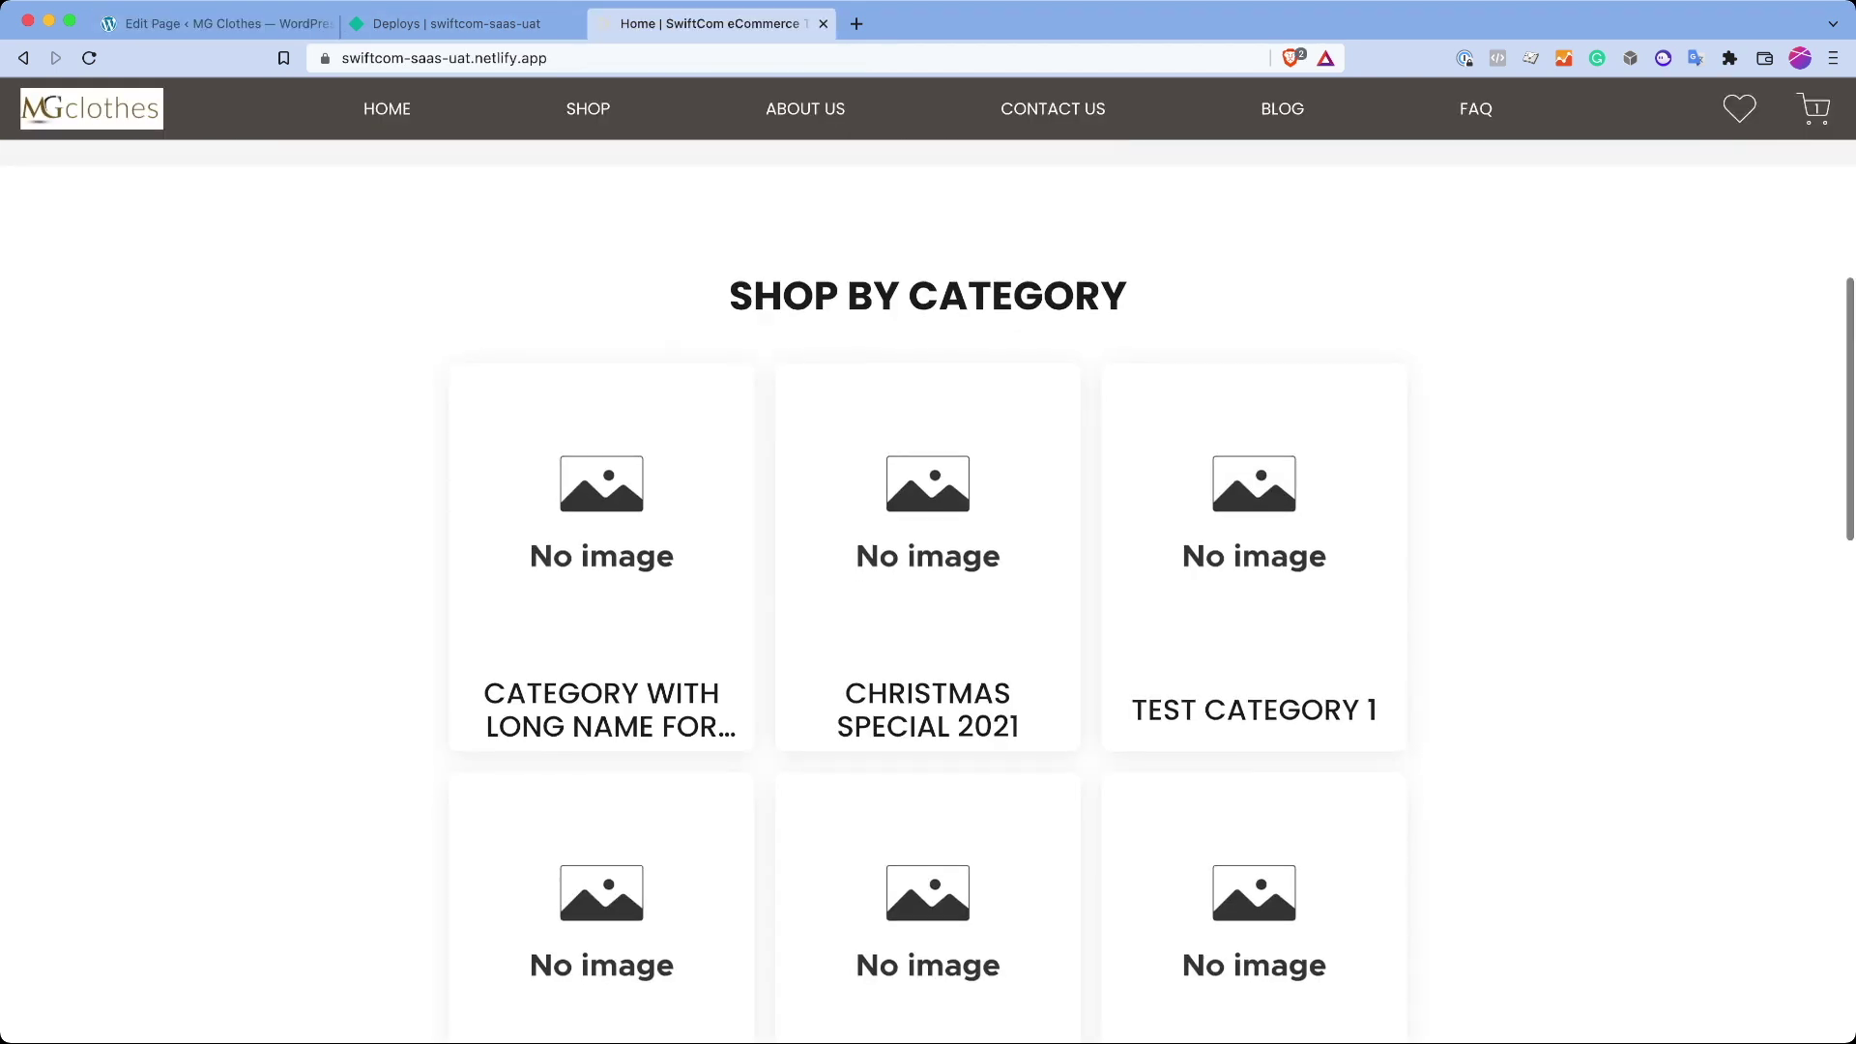
pyautogui.scroll(-15, 928, 580)
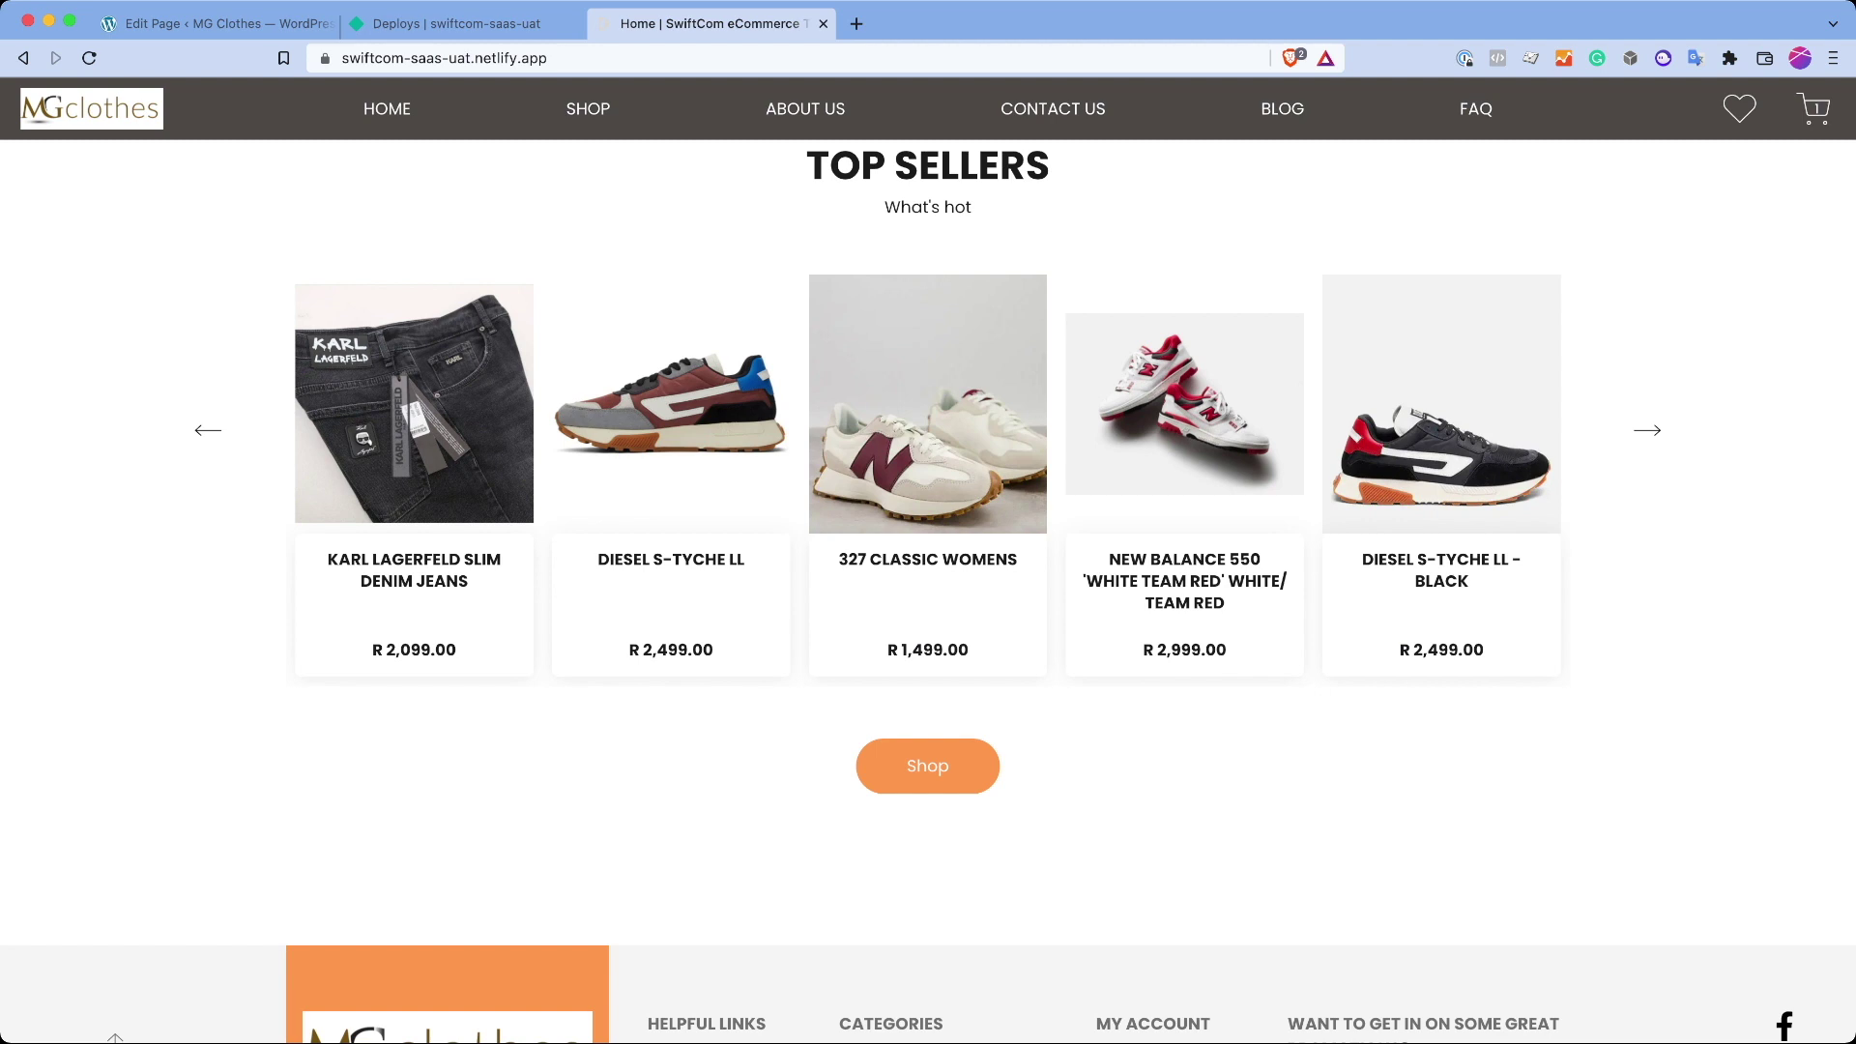
pyautogui.scroll(4, 928, 551)
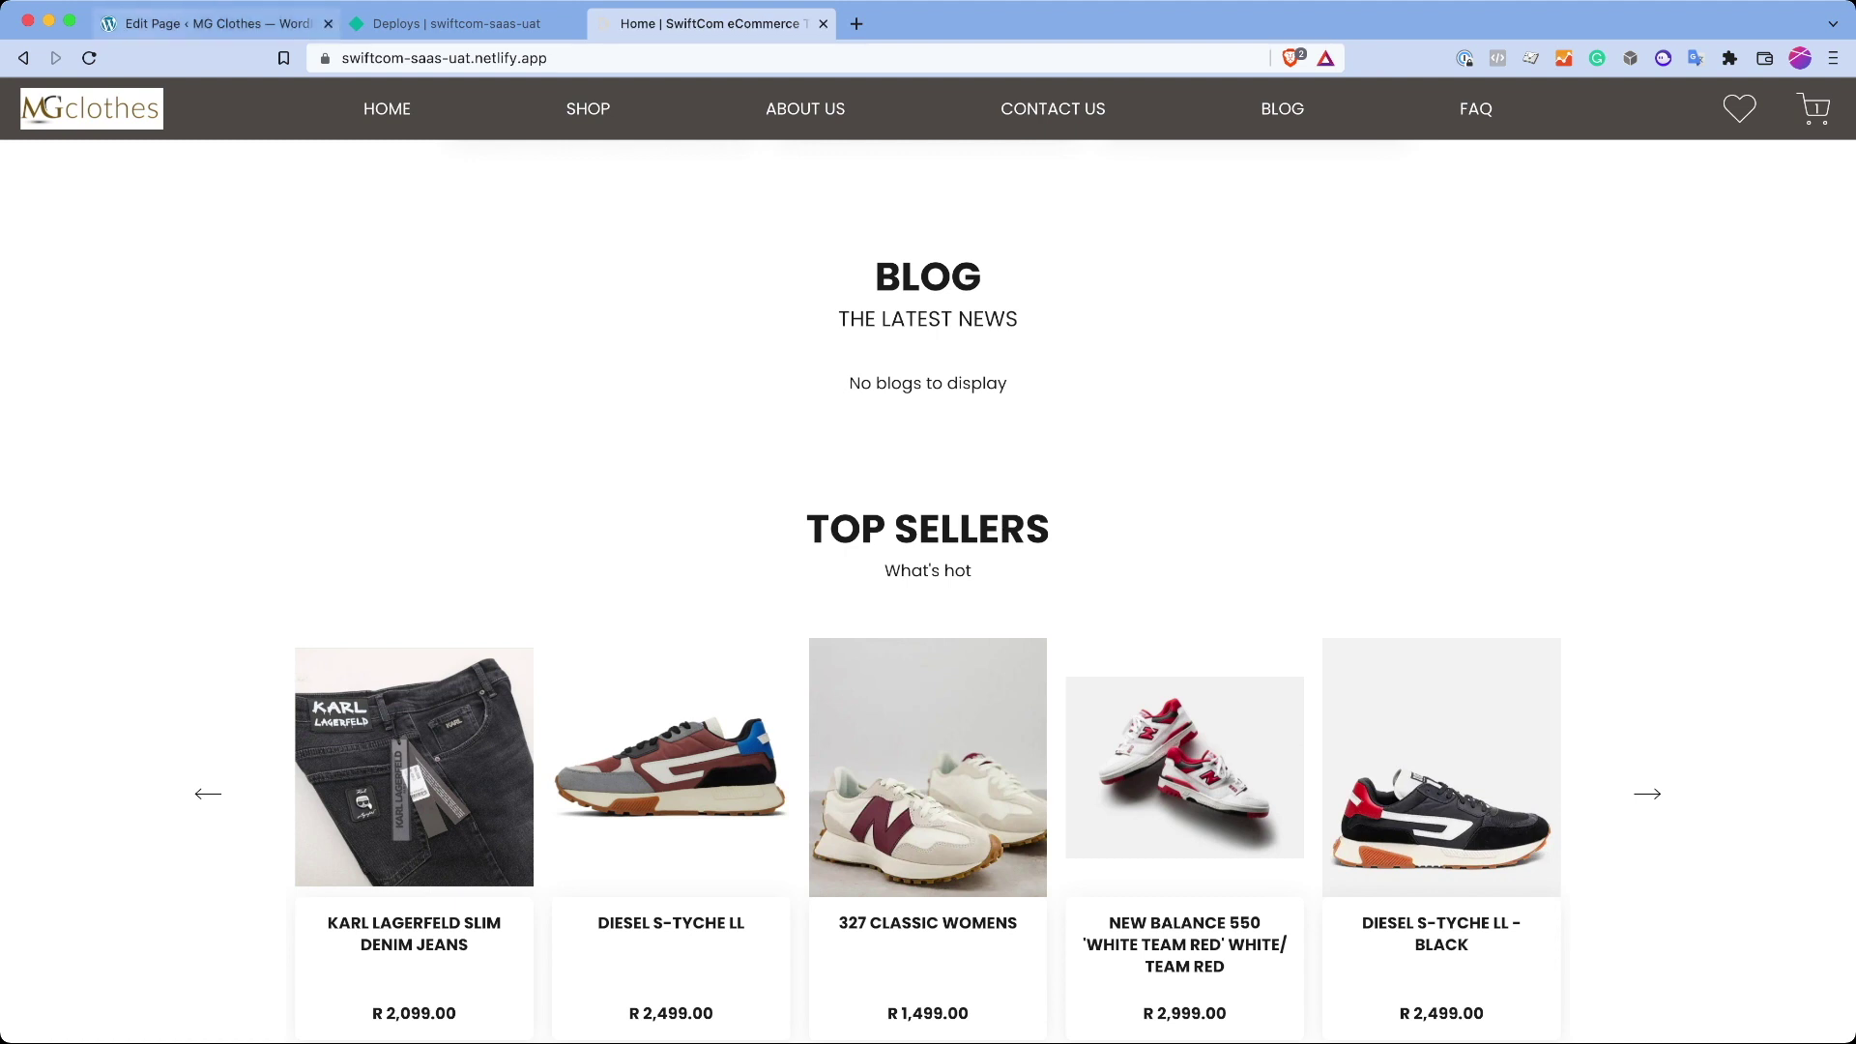
pyautogui.press('super+1')
pyautogui.click(580, 624)
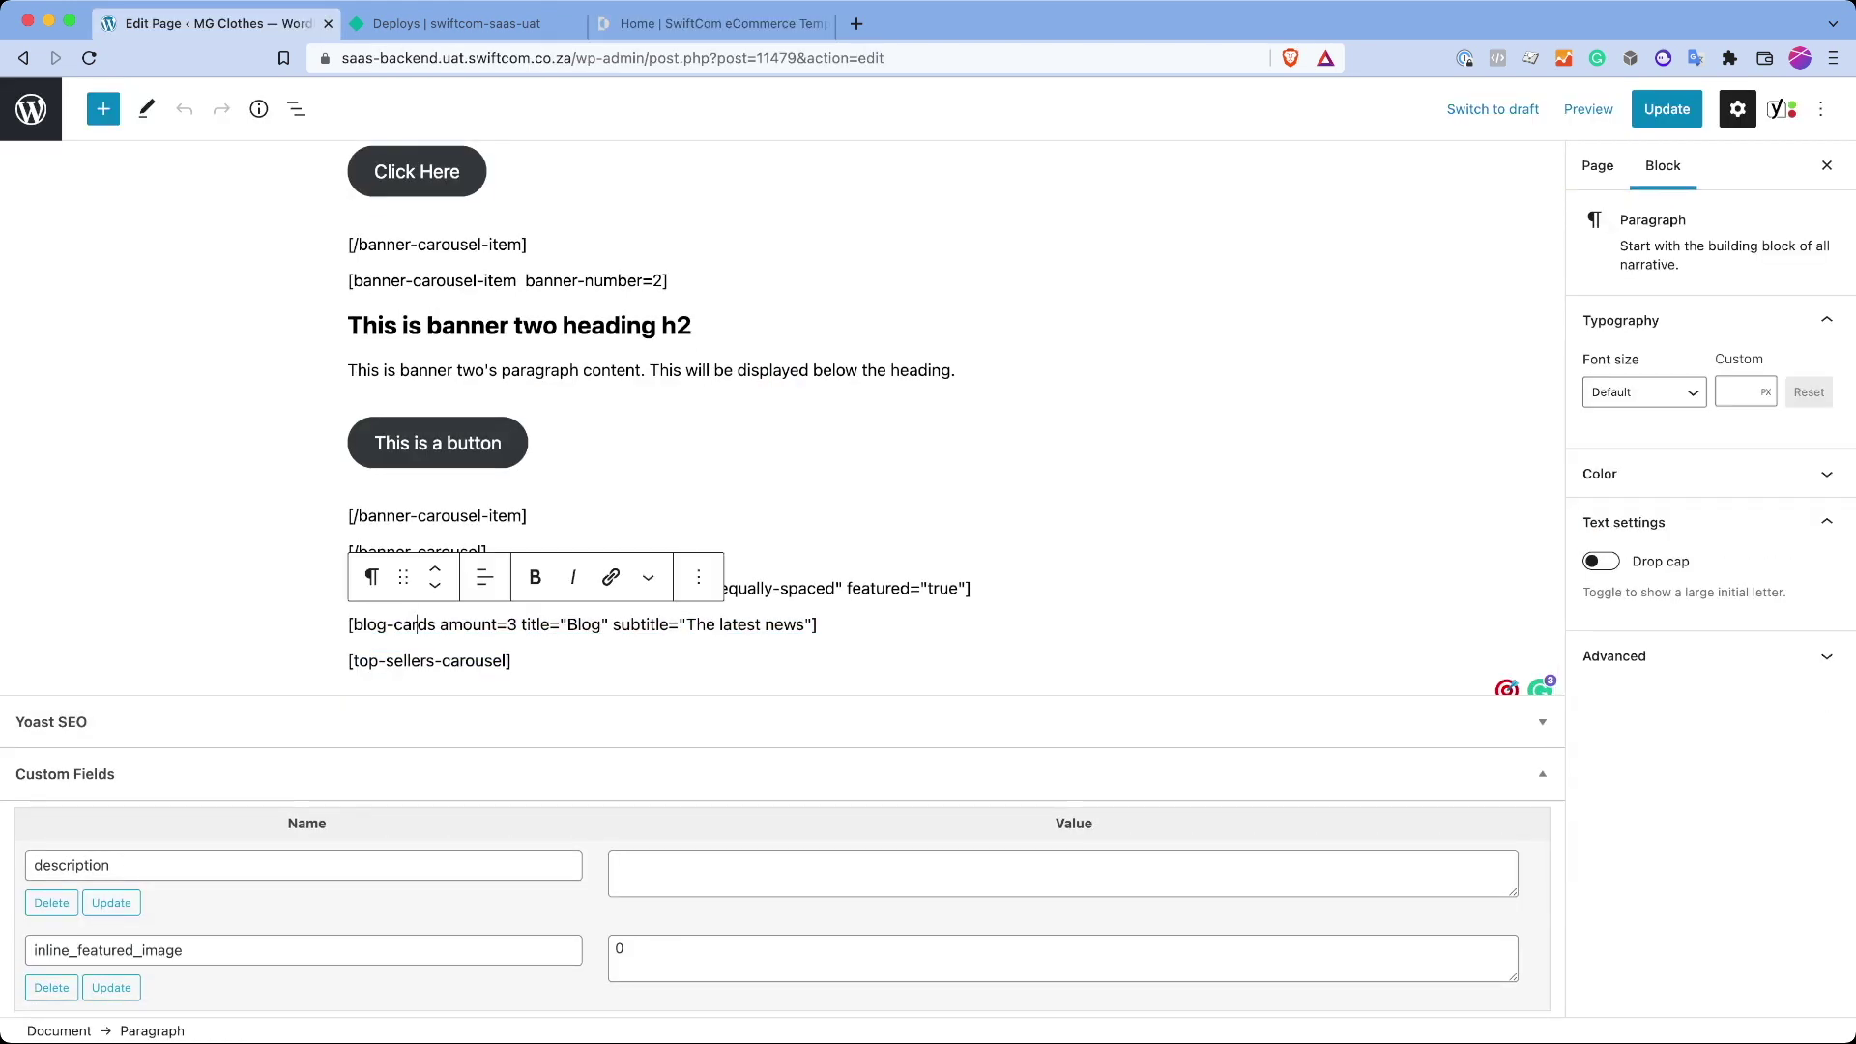
pyautogui.click(430, 661)
pyautogui.hotkey('ctrl', 'alt', 'z')
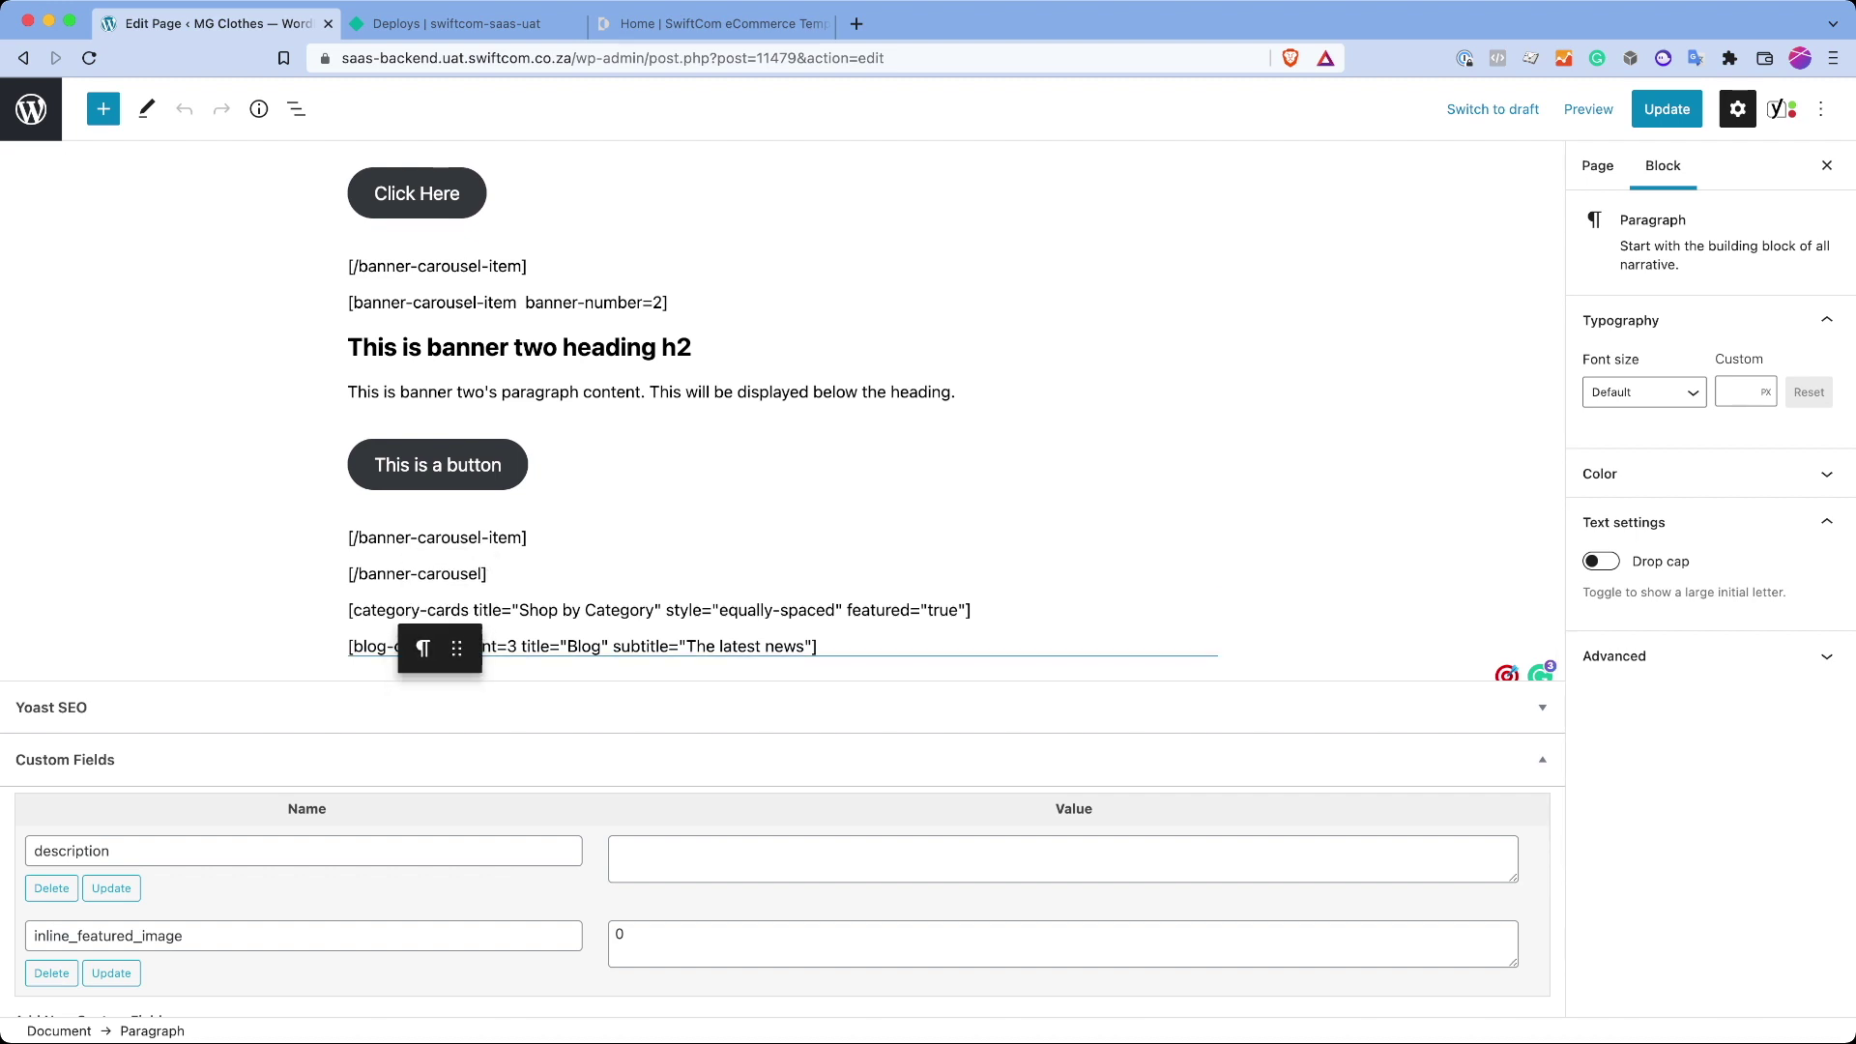
pyautogui.hotkey('ctrl', 'z')
pyautogui.scroll(3, 774, 435)
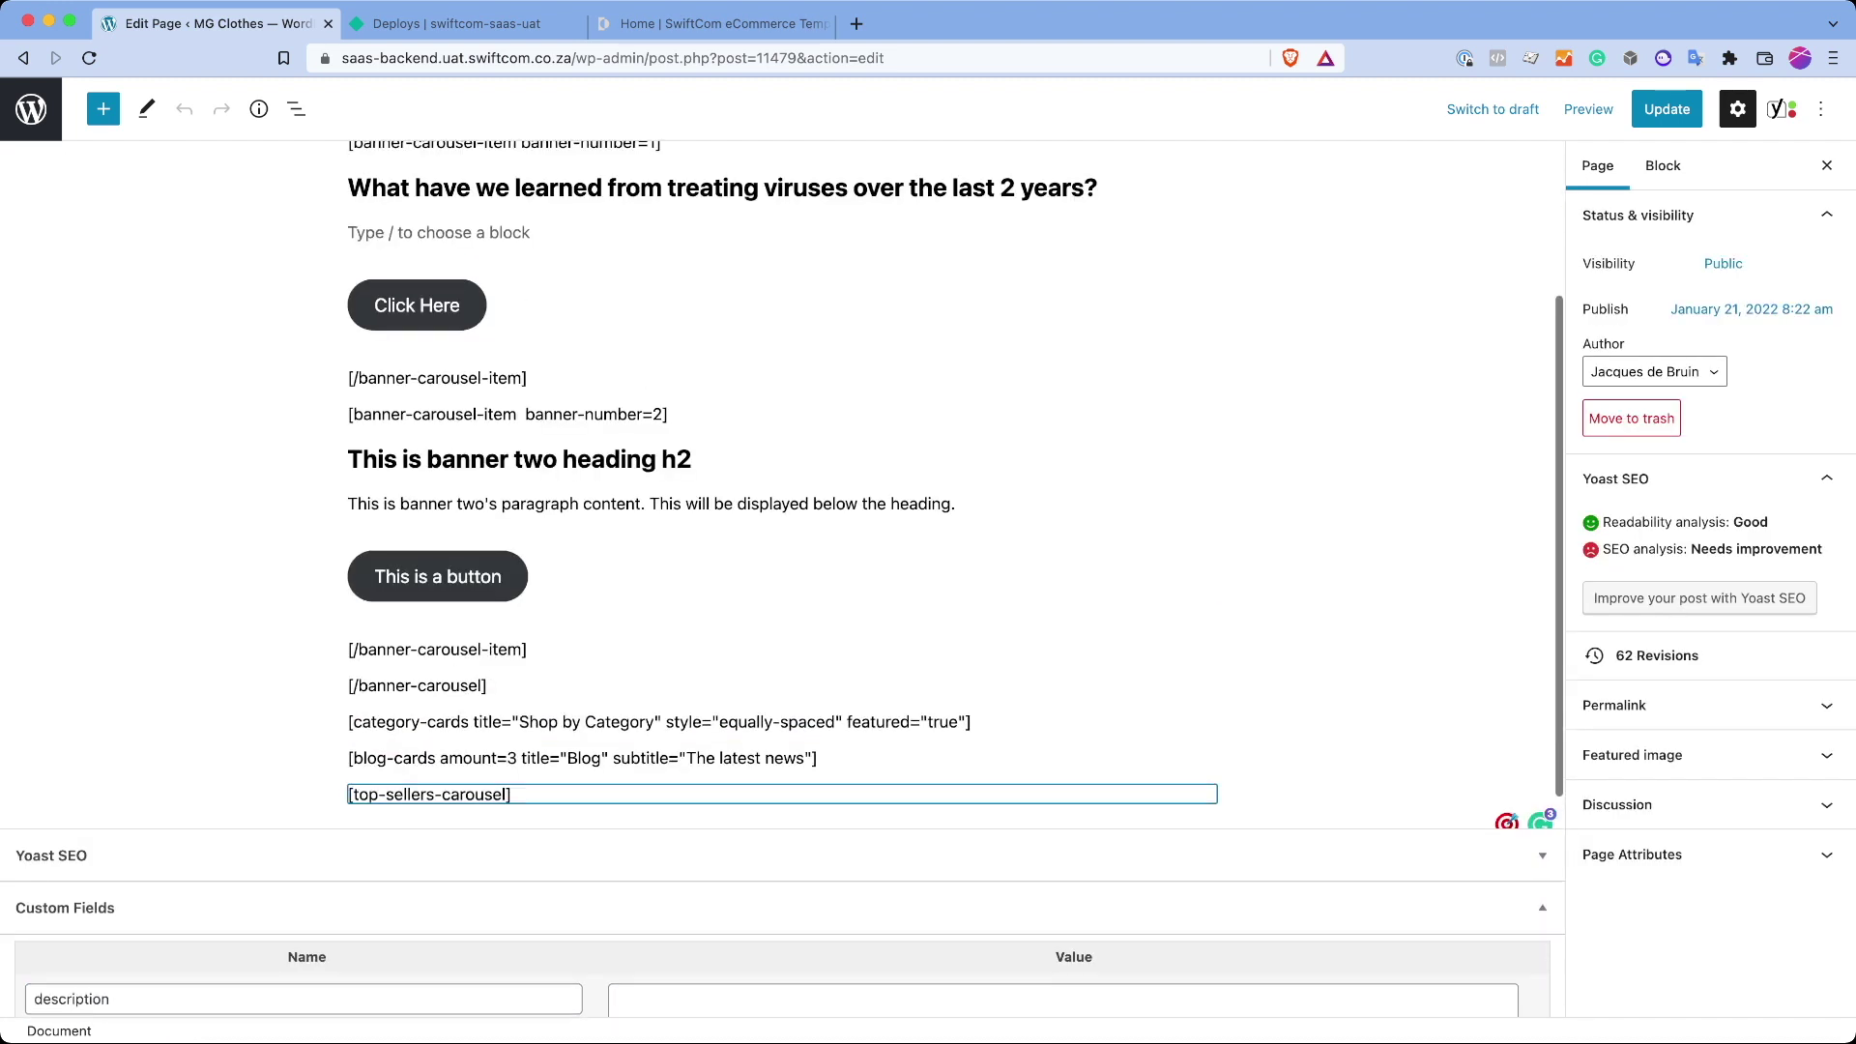
pyautogui.click(711, 23)
pyautogui.scroll(10, 928, 561)
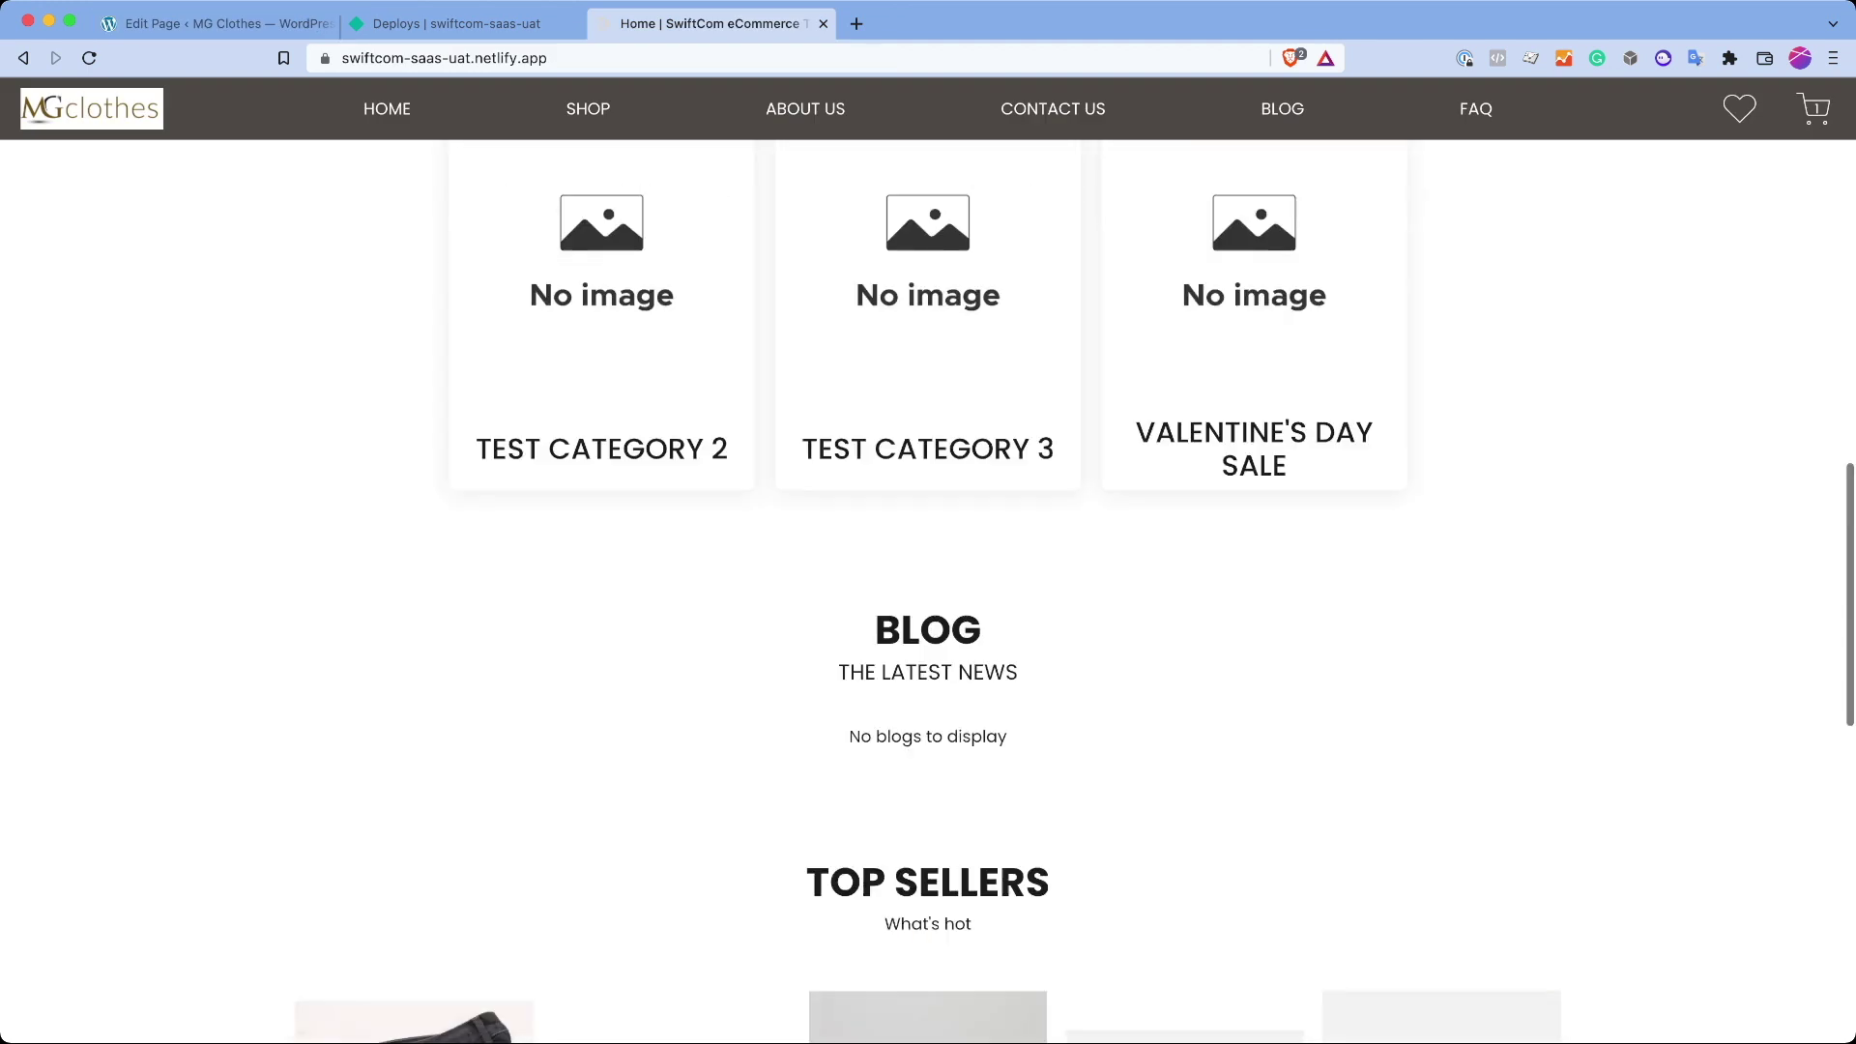